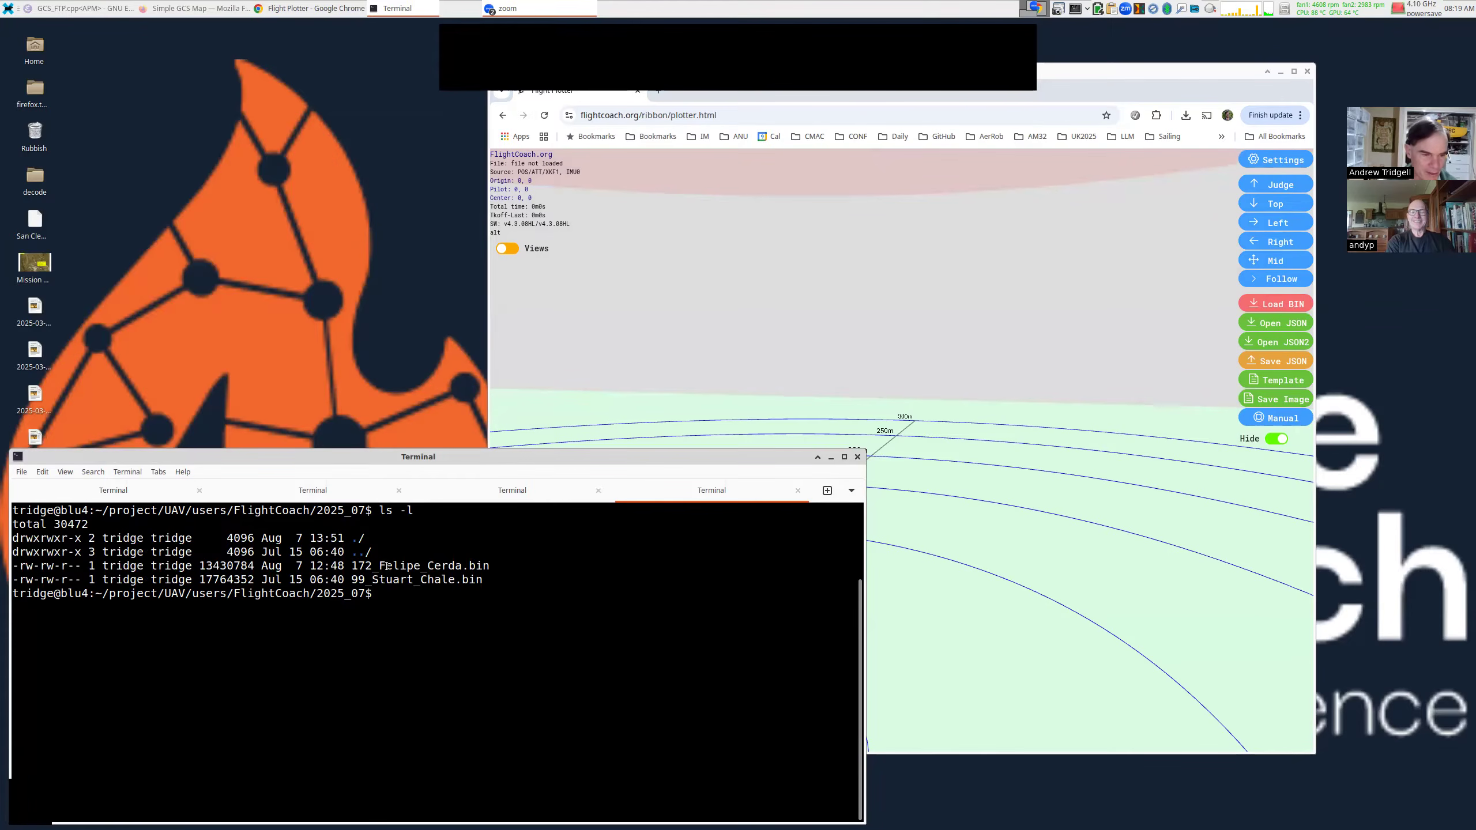
Highlight the two log file names in the listing, then bring the flight plotter window forward.
{"action": "left_click_drag", "start_coordinate": [379, 566], "coordinate": [461, 565]}
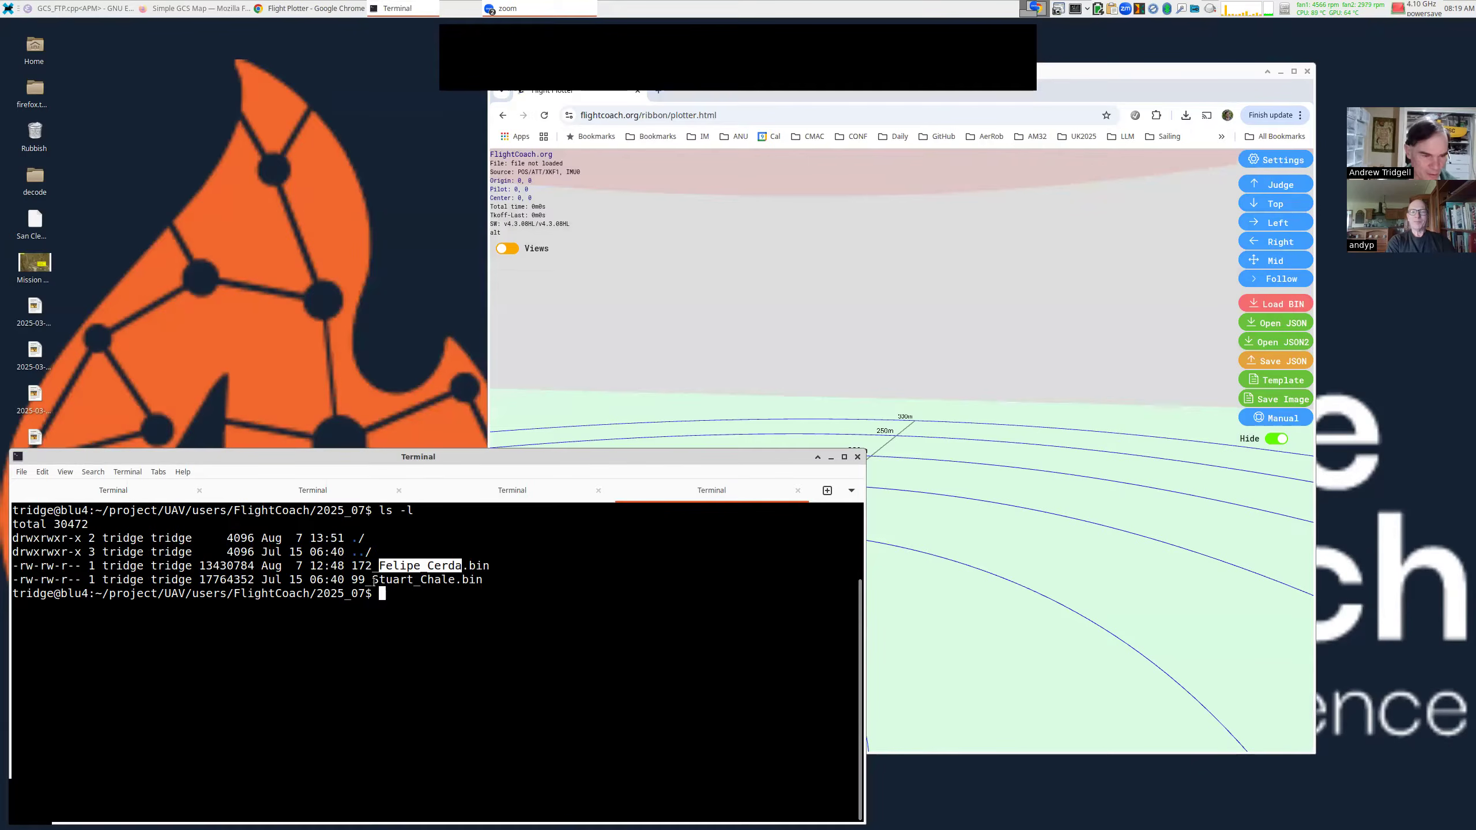
{"action": "left_click_drag", "start_coordinate": [373, 579], "coordinate": [455, 579]}
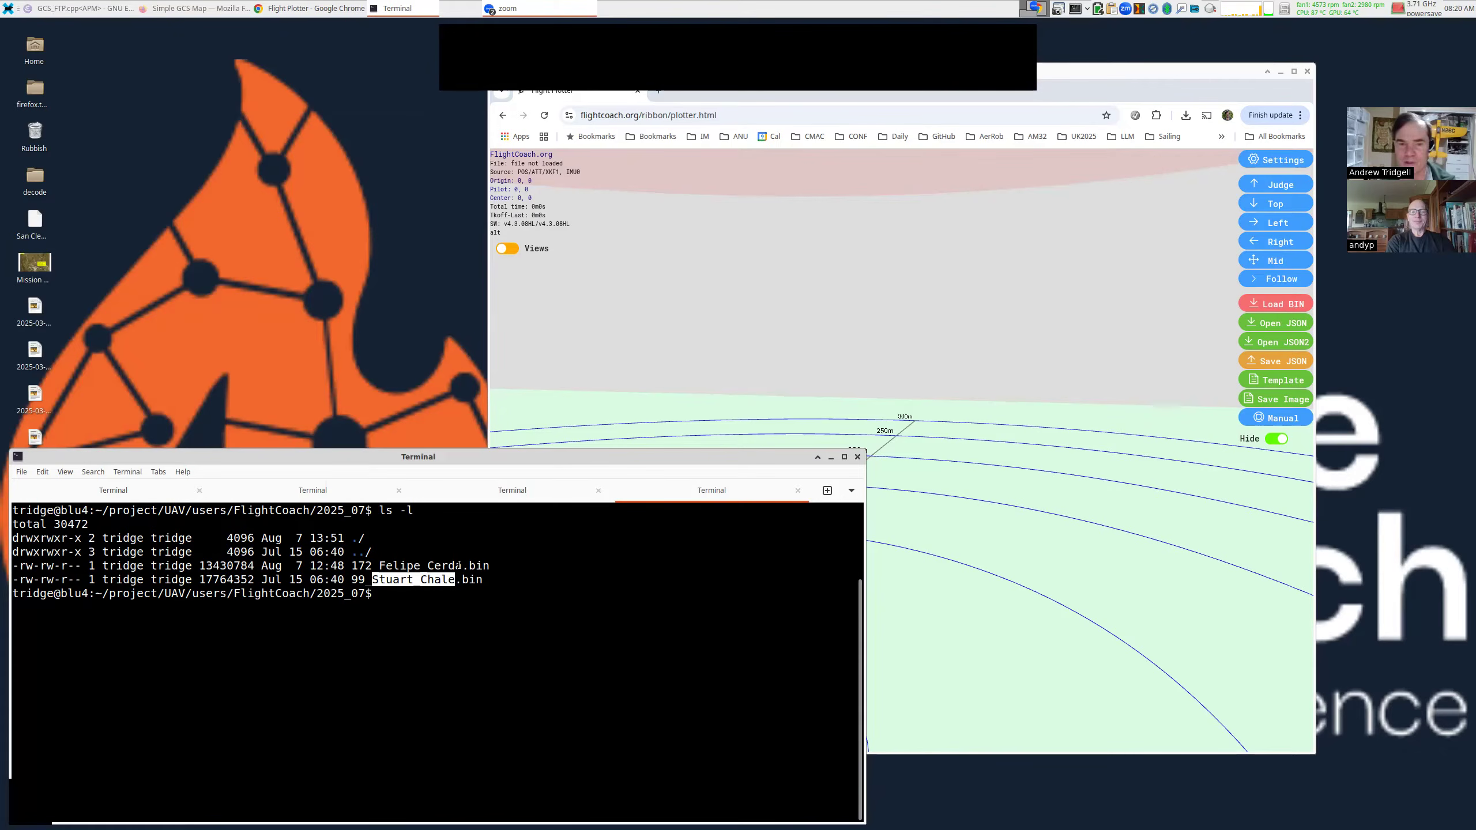
{"action": "left_click", "coordinate": [612, 394]}
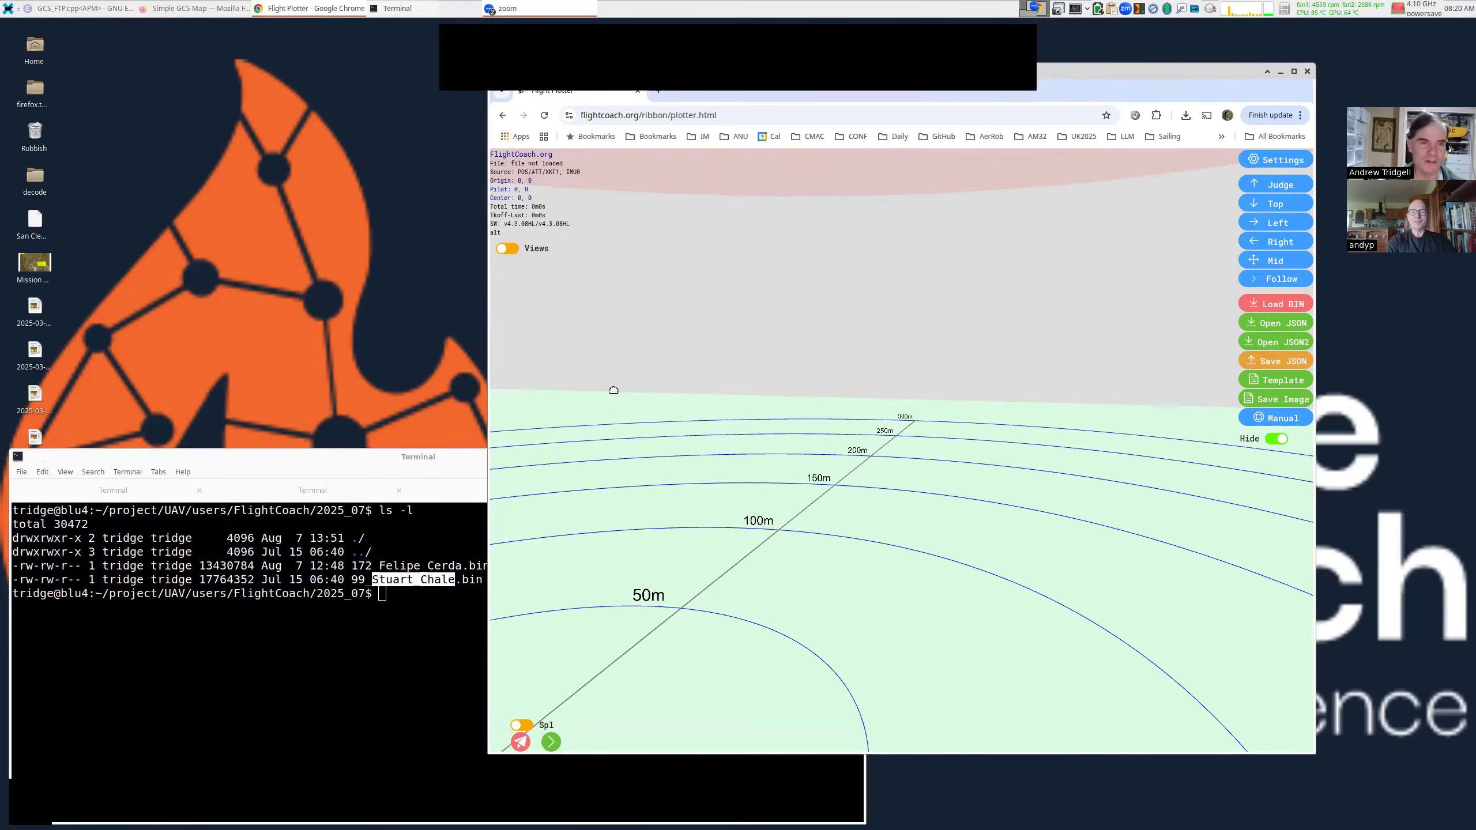
{"action": "left_click_drag", "start_coordinate": [789, 331], "coordinate": [785, 343]}
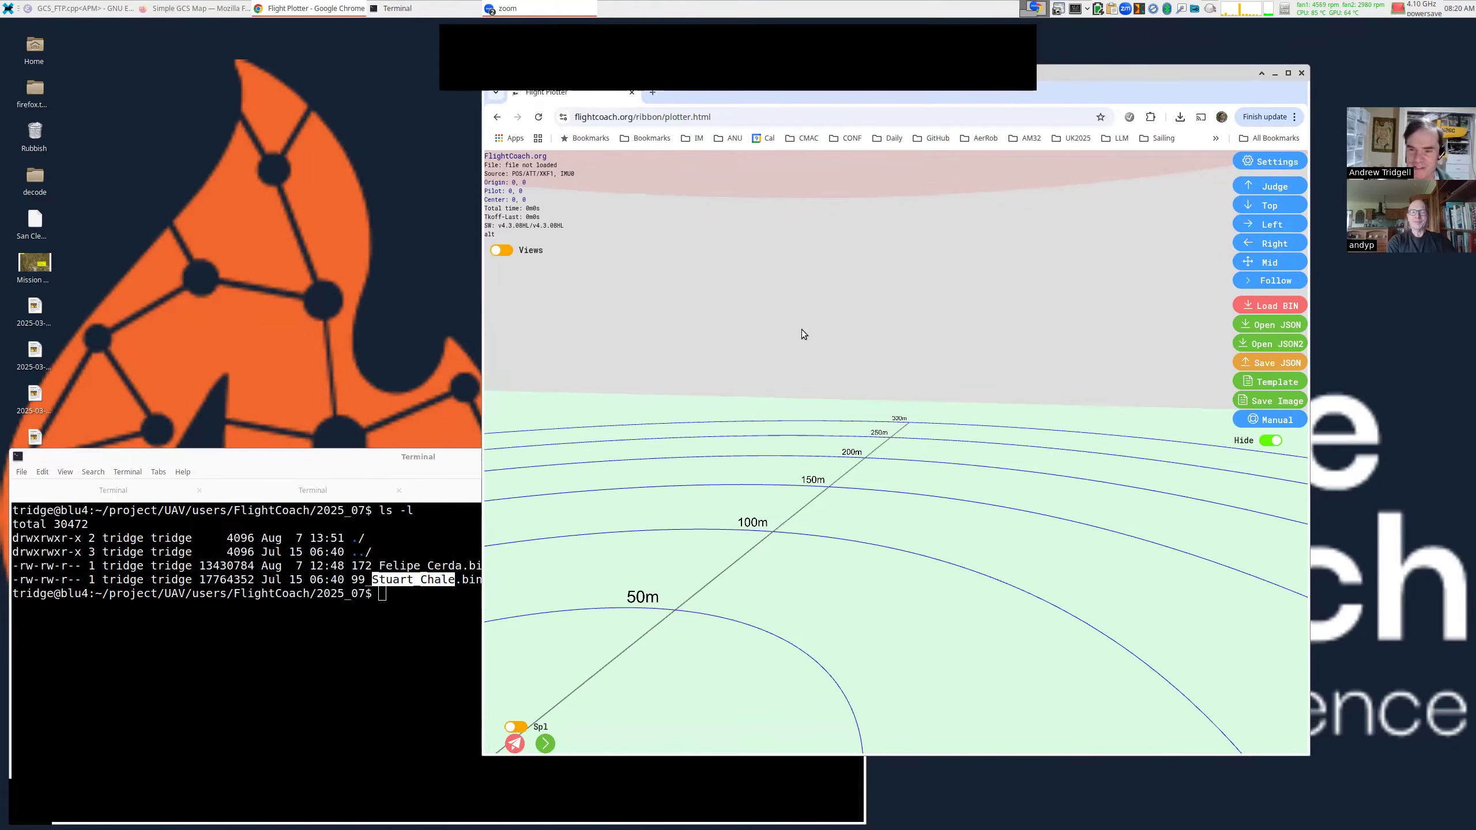
Load the 13.4 MB log from users/FlightCoach/2025_07 and accept the Aeroclub Rheidt 1969 site.
{"action": "left_click", "coordinate": [1266, 306]}
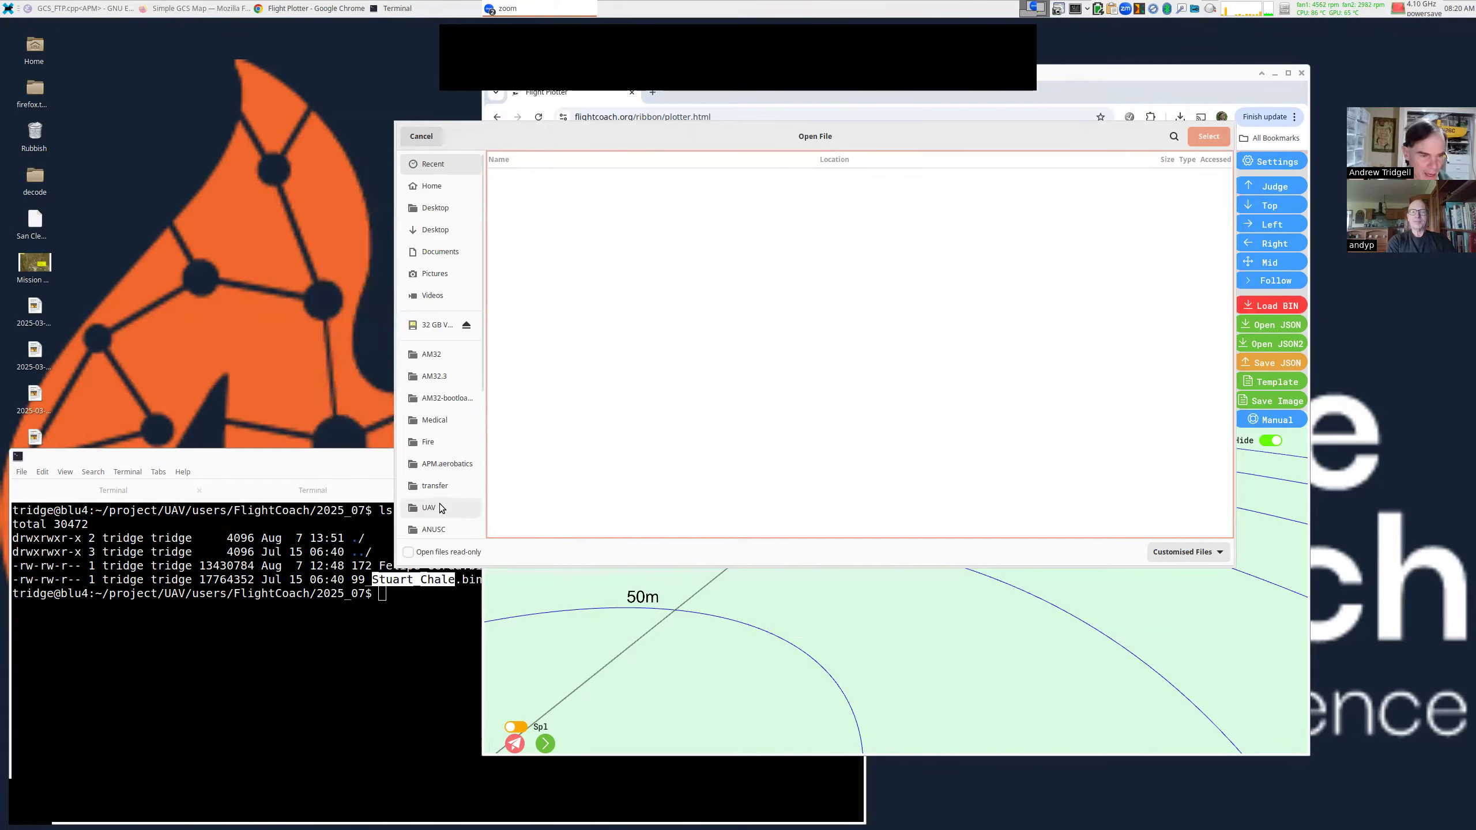
{"action": "scroll", "coordinate": [447, 481], "scroll_direction": "down", "scroll_amount": 3}
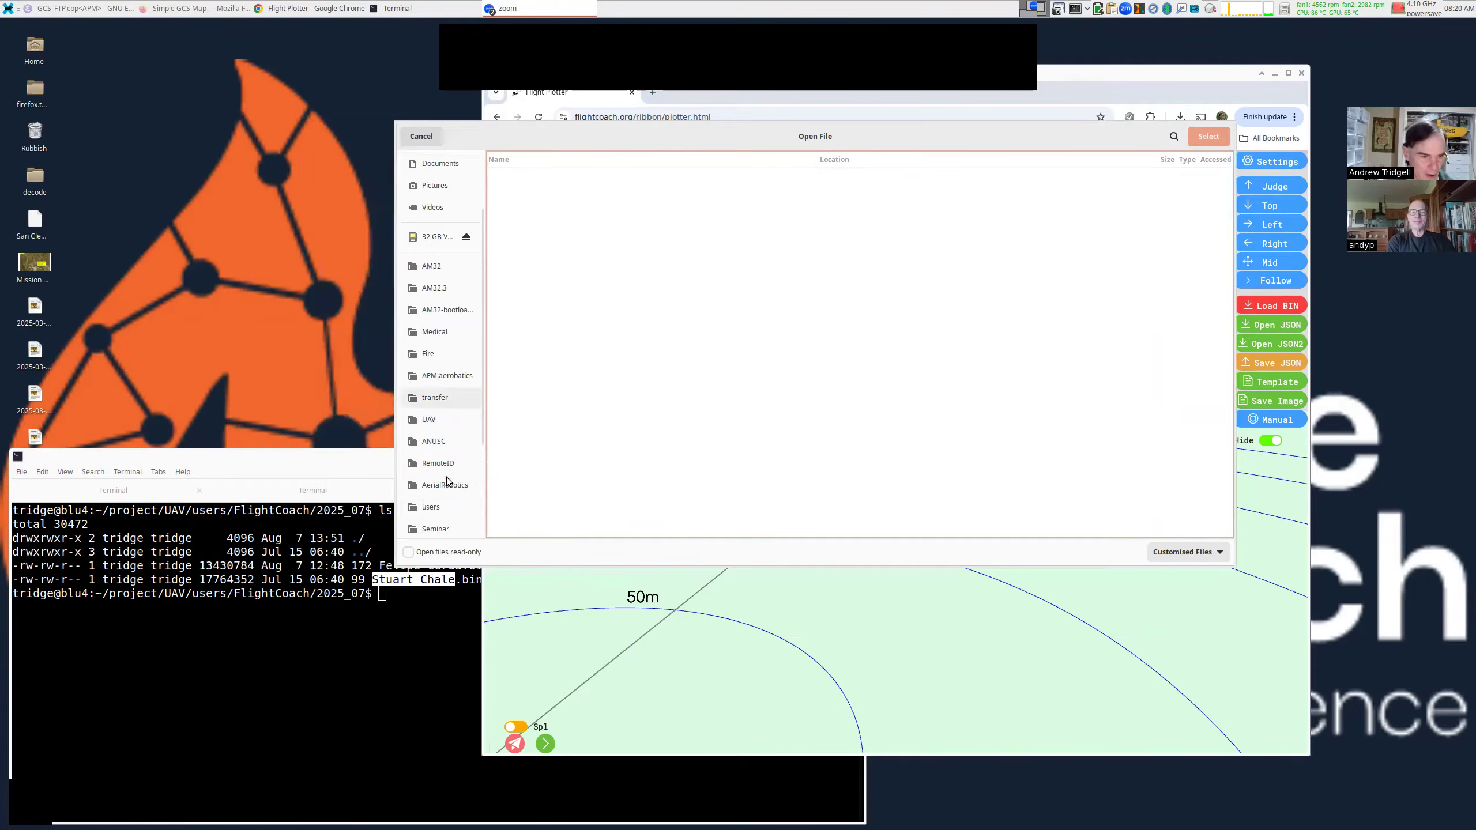
{"action": "left_click", "coordinate": [442, 507]}
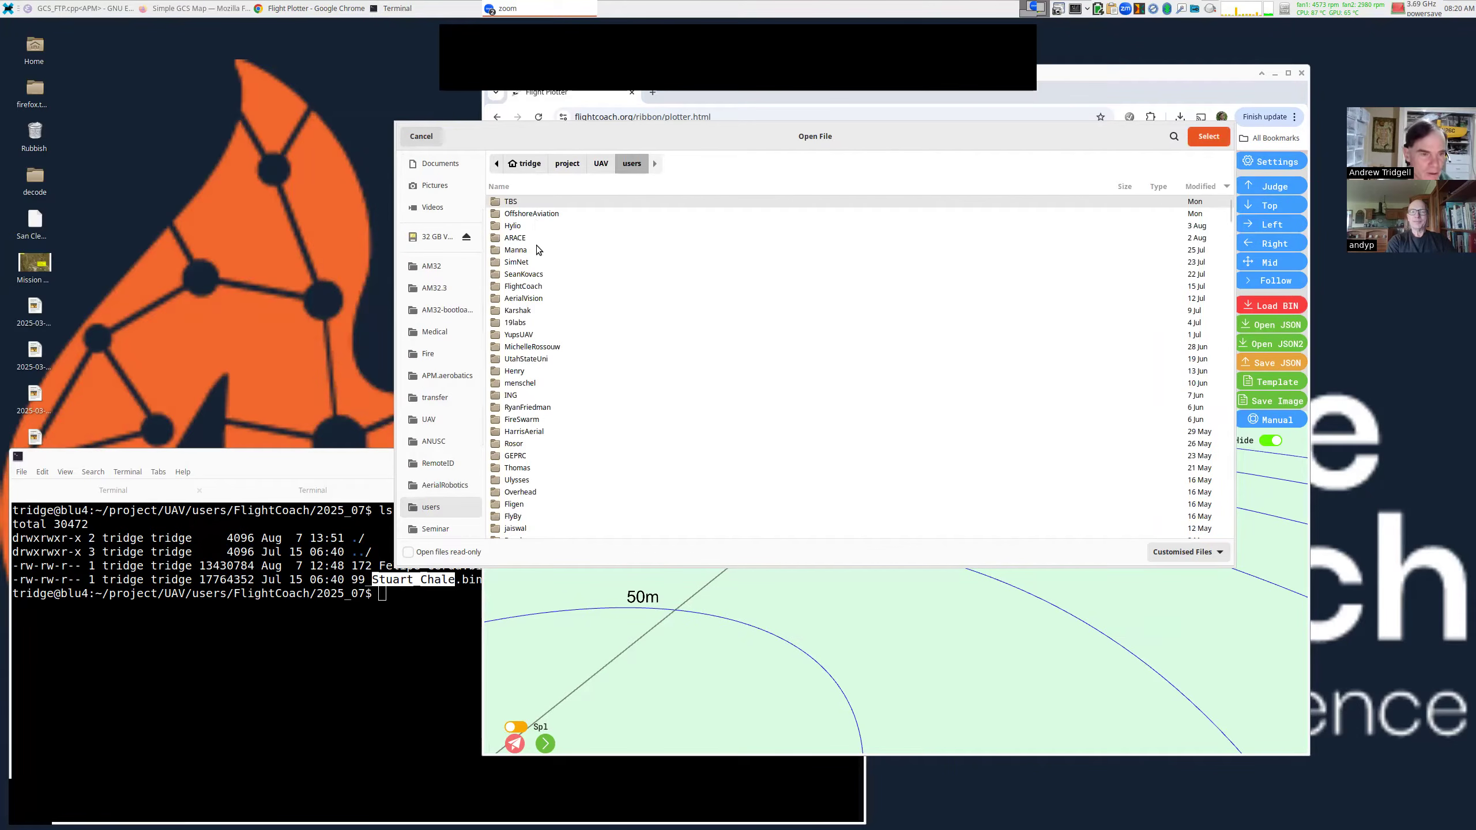
{"action": "double_click", "coordinate": [537, 285]}
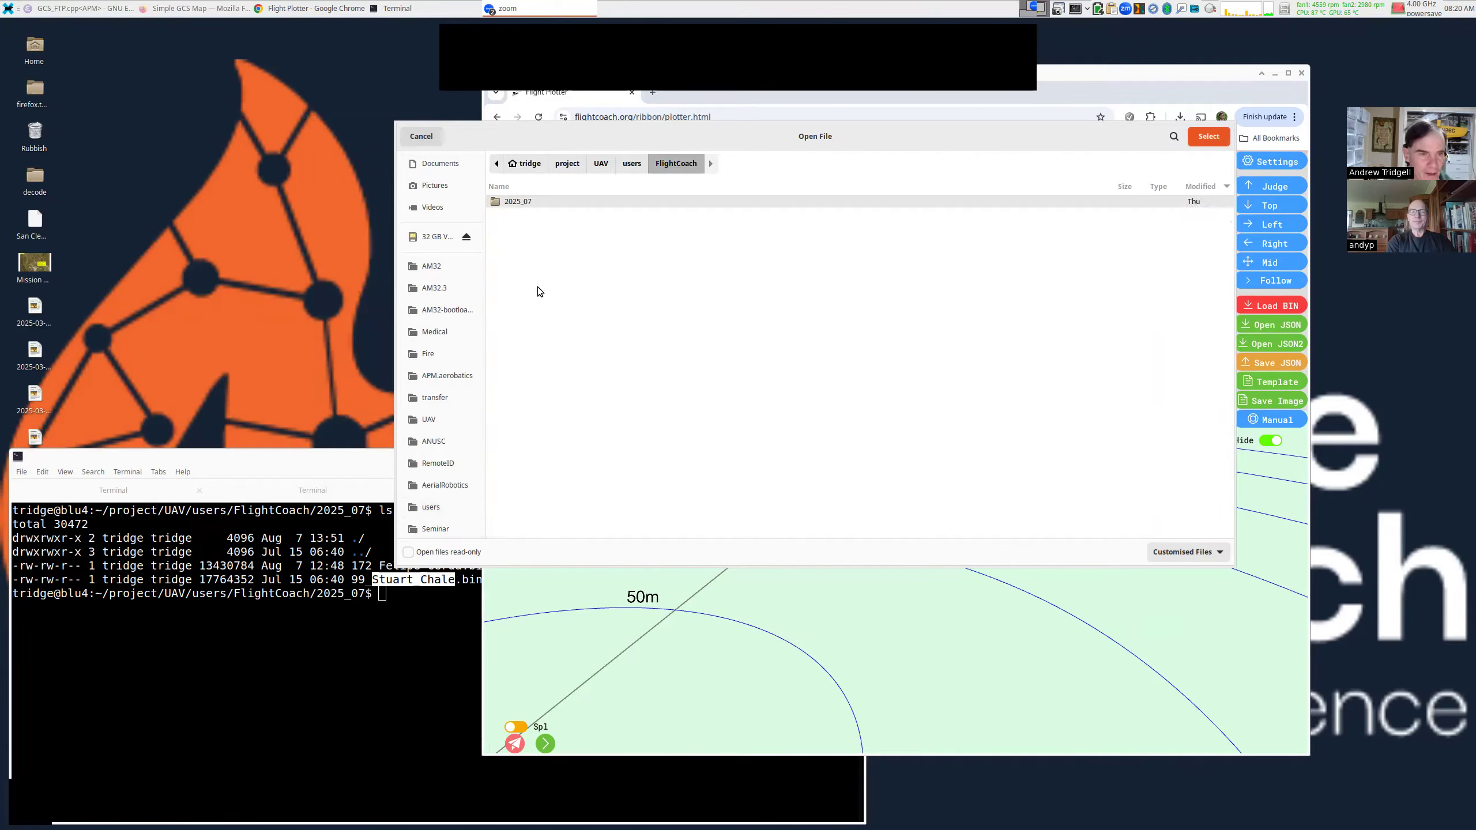
{"action": "double_click", "coordinate": [528, 201]}
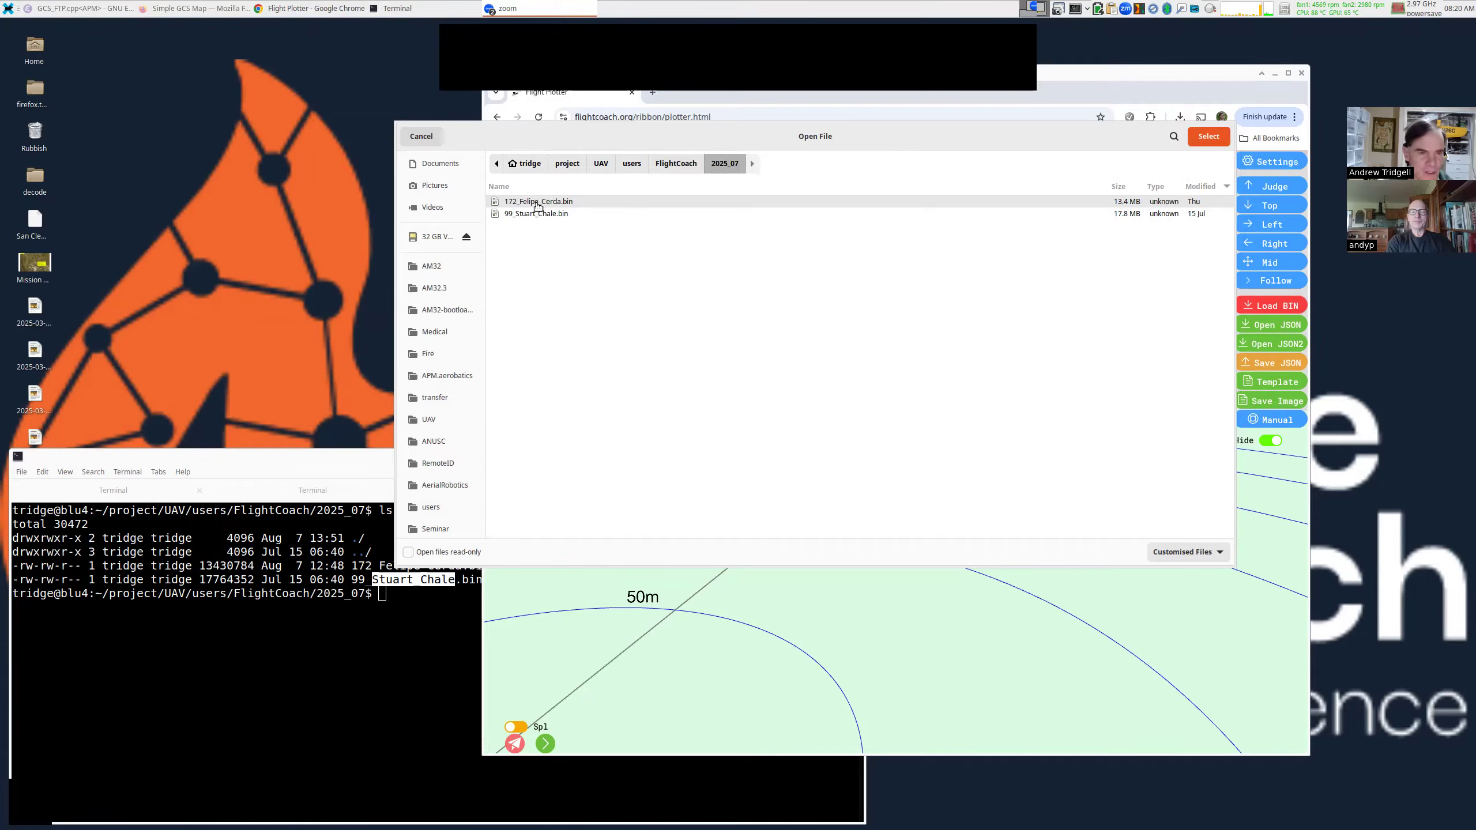
{"action": "double_click", "coordinate": [537, 202]}
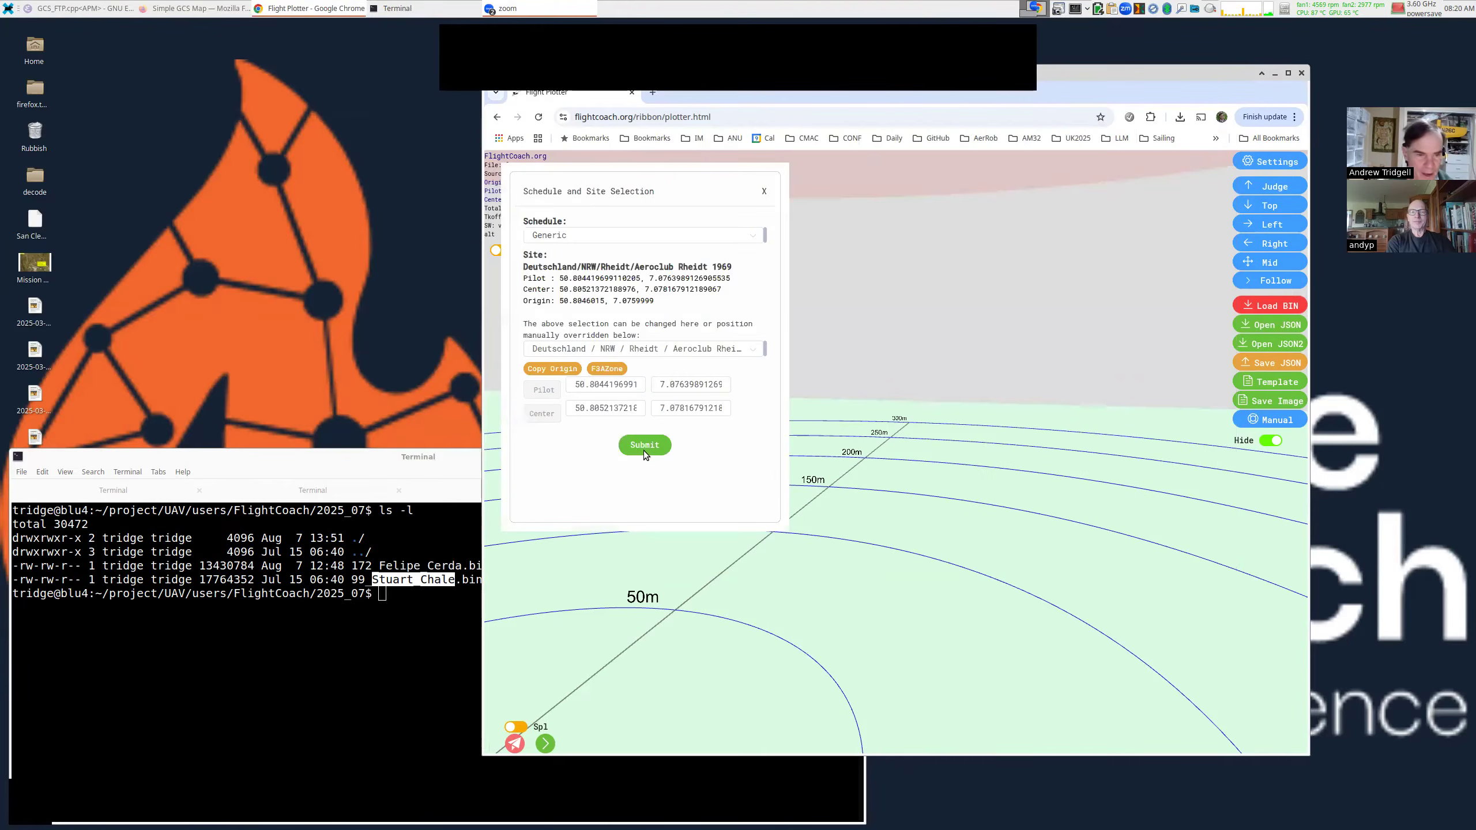
{"action": "left_click", "coordinate": [644, 451]}
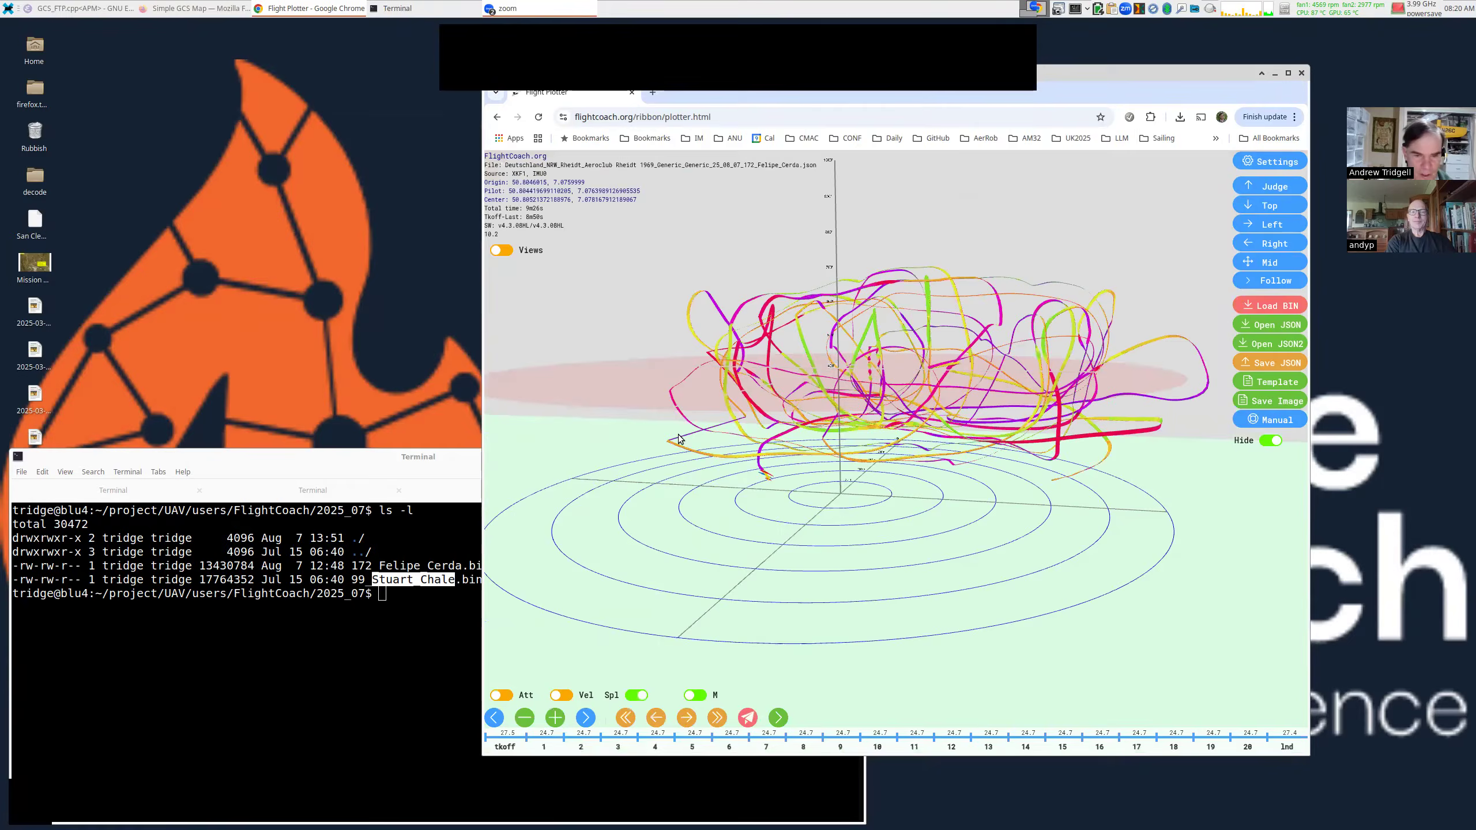
Enlarge the plotter window and tilt and zoom in on the 3-D aerobatic tracks.
{"action": "left_click_drag", "start_coordinate": [916, 416], "coordinate": [898, 378]}
{"action": "left_click_drag", "start_coordinate": [1061, 500], "coordinate": [1200, 555]}
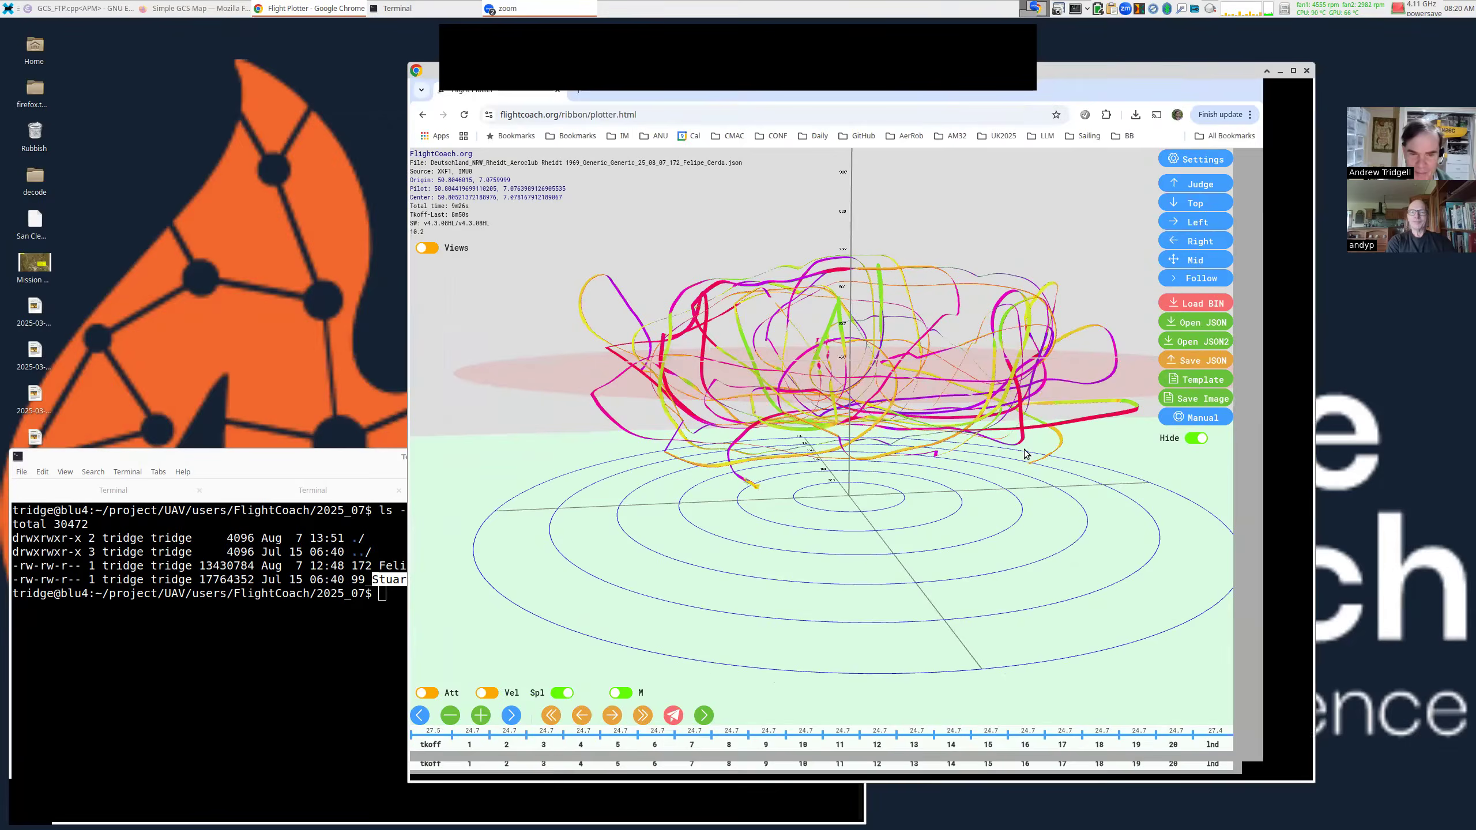
{"action": "left_click_drag", "start_coordinate": [890, 379], "coordinate": [852, 393]}
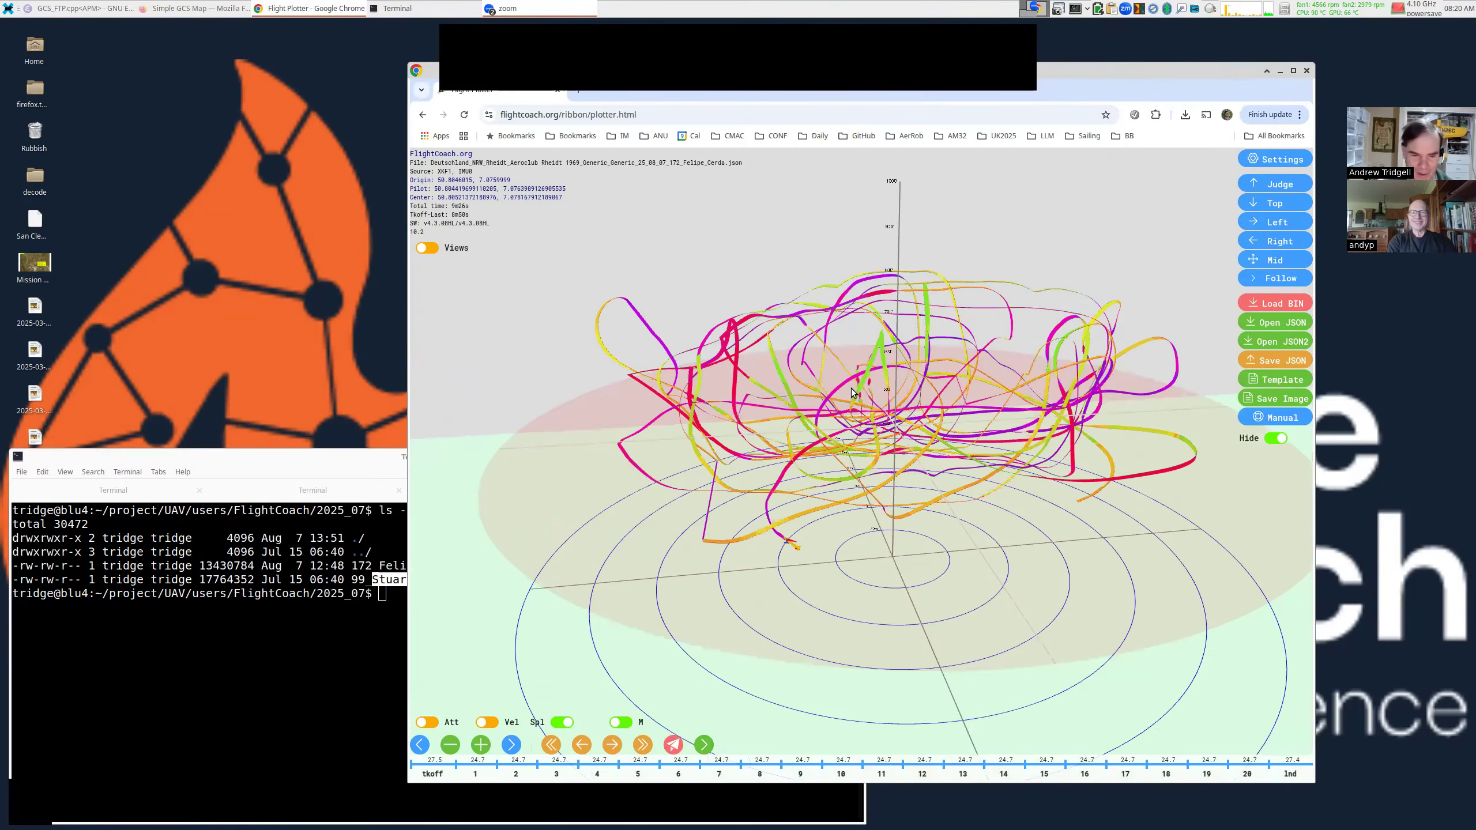
{"action": "scroll", "coordinate": [668, 498], "scroll_direction": "up", "scroll_amount": 5}
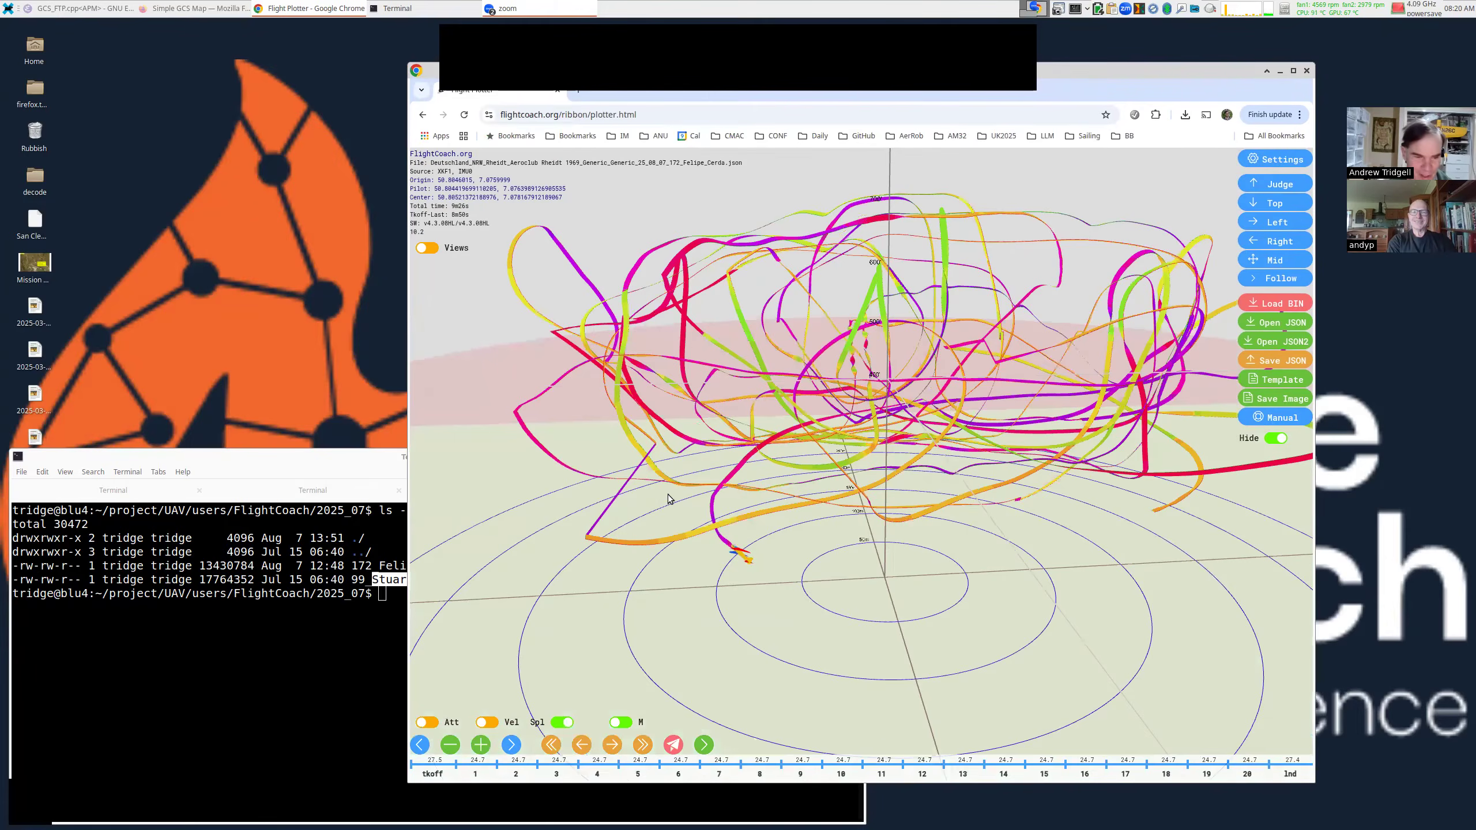
{"action": "left_click_drag", "start_coordinate": [524, 516], "coordinate": [512, 521]}
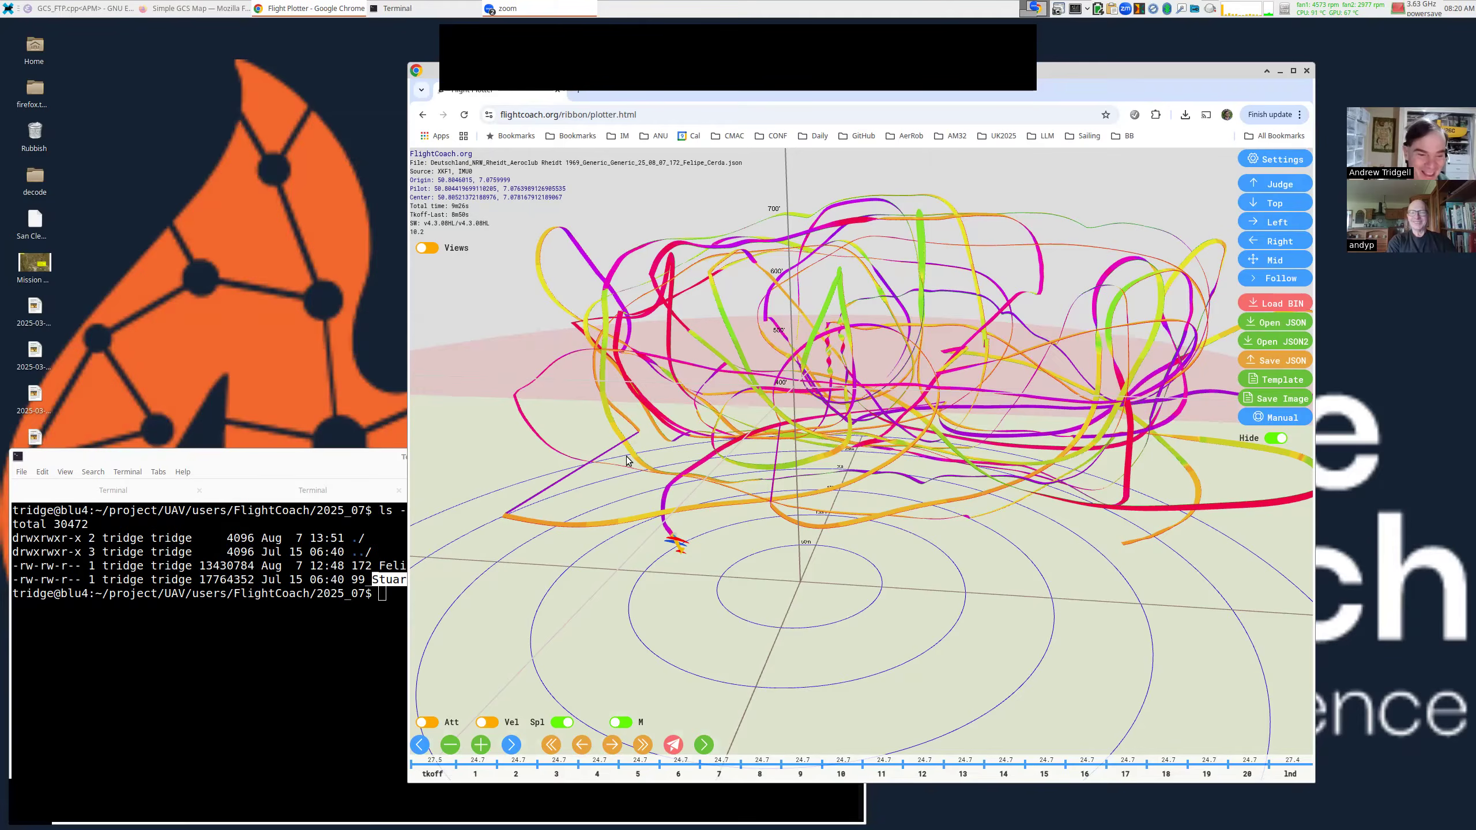
{"action": "scroll", "coordinate": [633, 430], "scroll_direction": "up", "scroll_amount": 2}
{"action": "scroll", "coordinate": [670, 457], "scroll_direction": "up", "scroll_amount": 3}
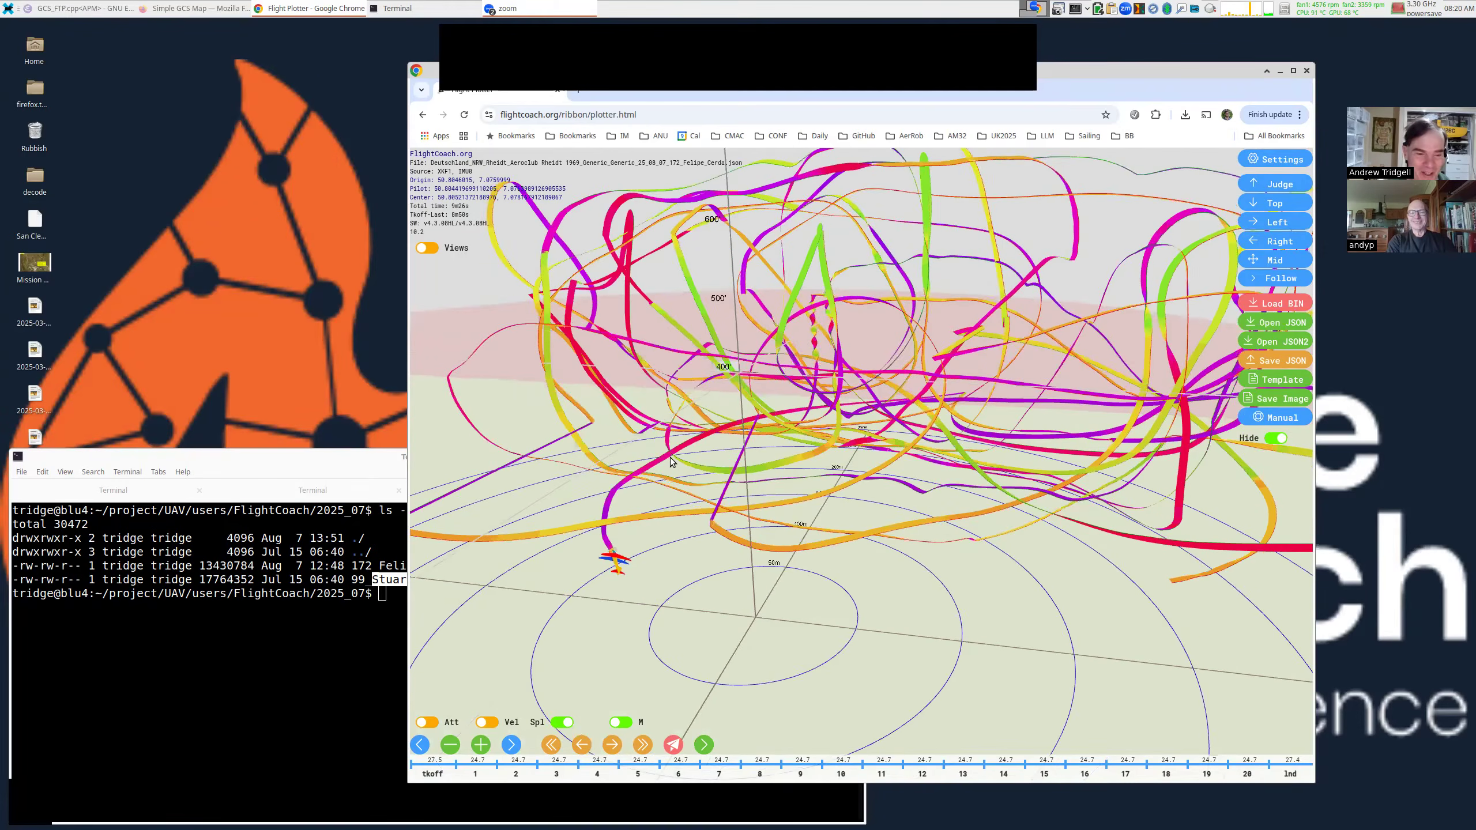
{"action": "scroll", "coordinate": [675, 480], "scroll_direction": "up", "scroll_amount": 2}
{"action": "left_click_drag", "start_coordinate": [652, 469], "coordinate": [979, 458]}
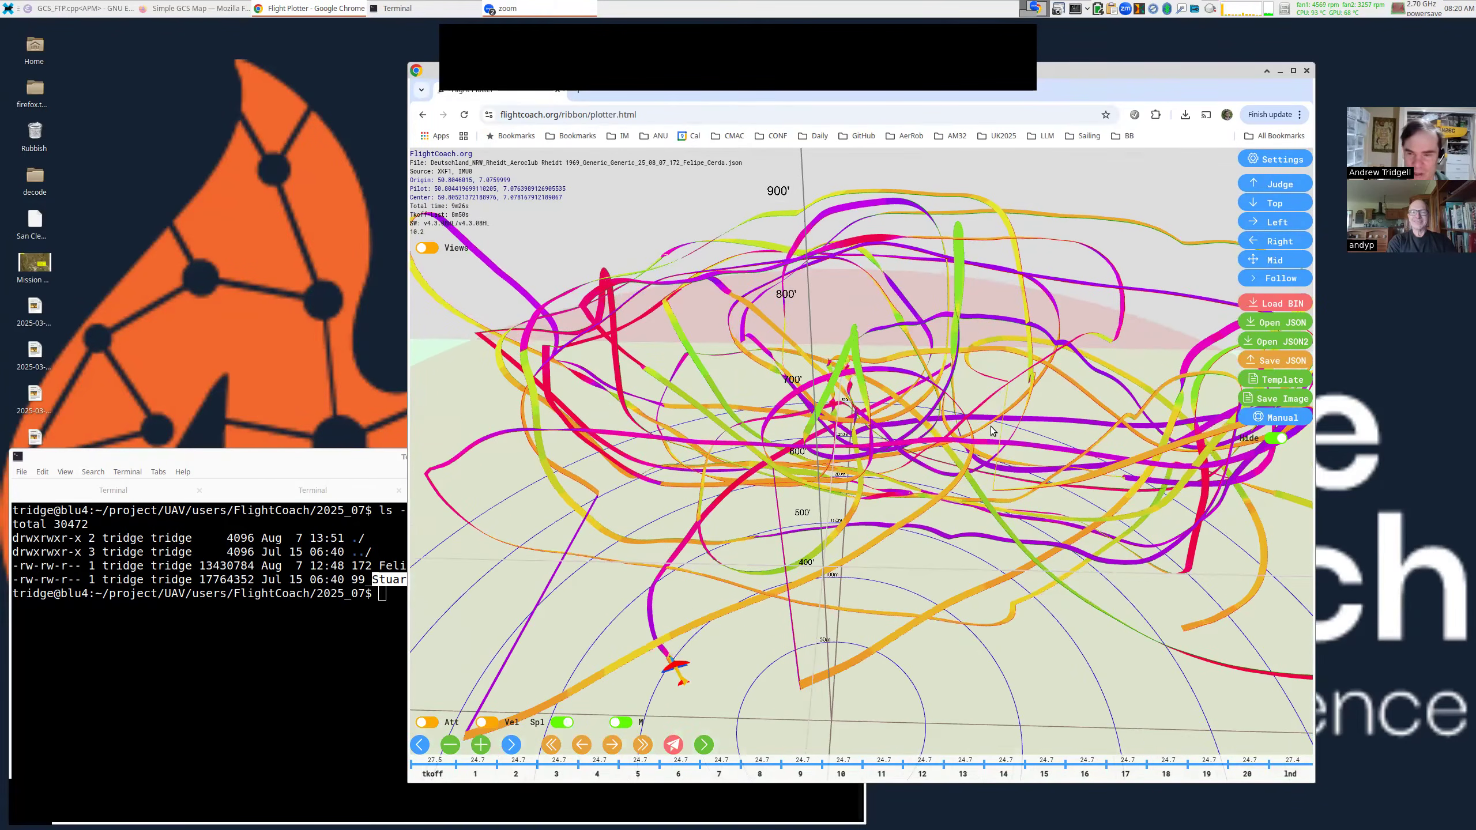
Orbit and zoom around the tracks, finishing with a view from above.
{"action": "scroll", "coordinate": [1038, 382], "scroll_direction": "up", "scroll_amount": 1}
{"action": "left_click_drag", "start_coordinate": [1037, 383], "coordinate": [1111, 309]}
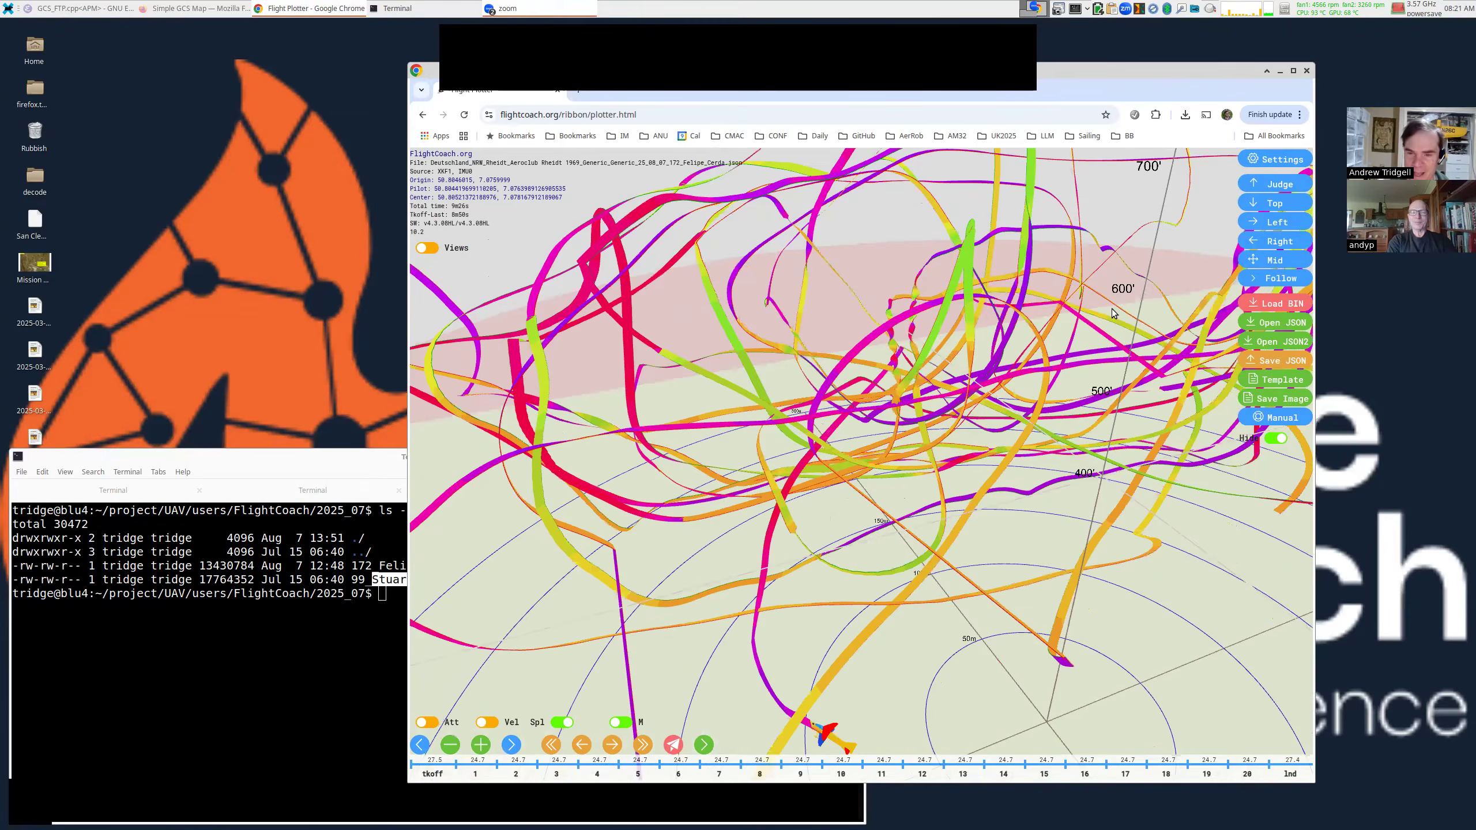
{"action": "scroll", "coordinate": [1112, 309], "scroll_direction": "up", "scroll_amount": 1}
{"action": "scroll", "coordinate": [1096, 330], "scroll_direction": "up", "scroll_amount": 1}
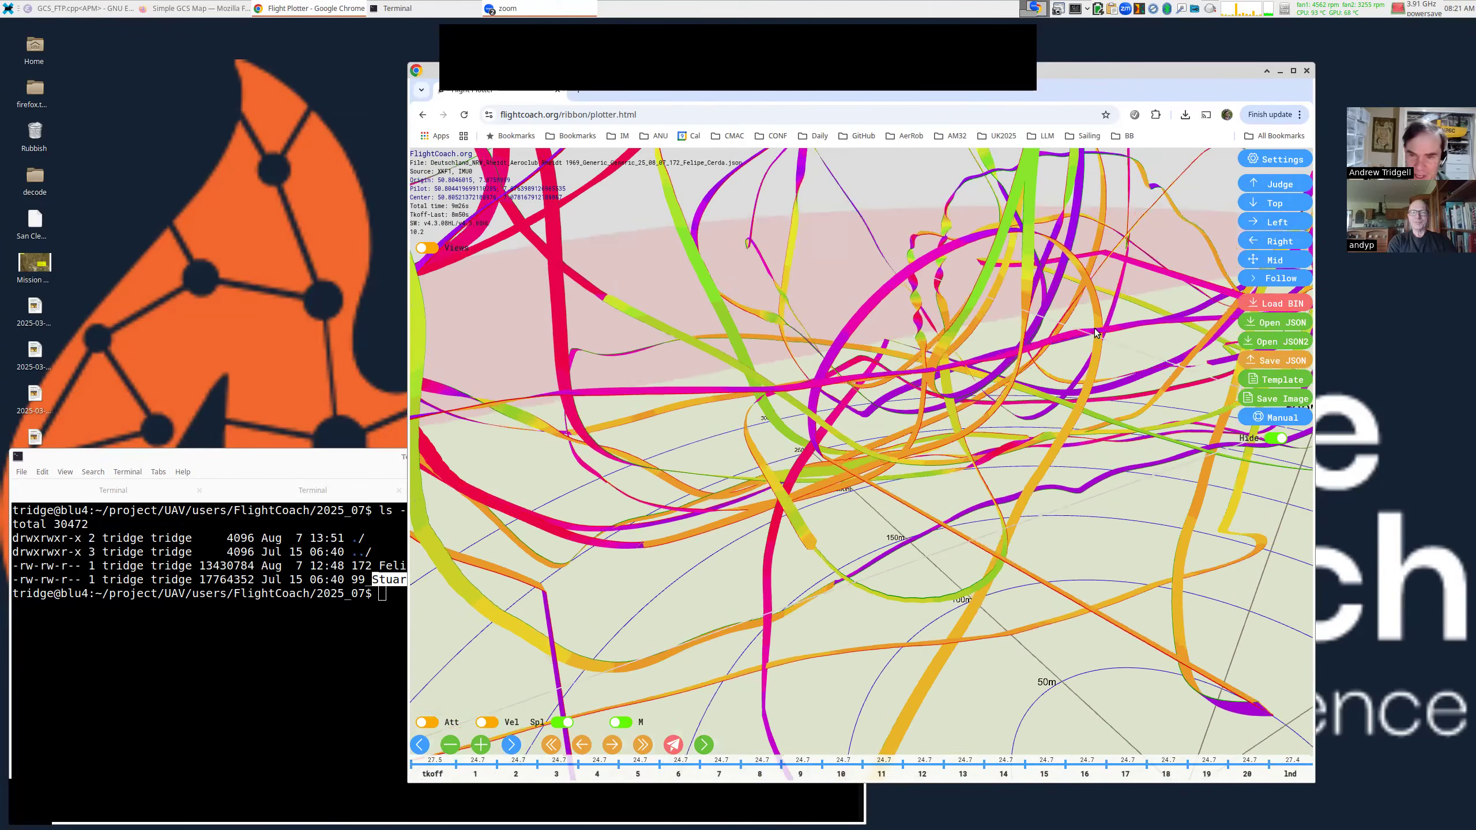
{"action": "scroll", "coordinate": [1063, 334], "scroll_direction": "up", "scroll_amount": 1}
{"action": "scroll", "coordinate": [1031, 332], "scroll_direction": "up", "scroll_amount": 1}
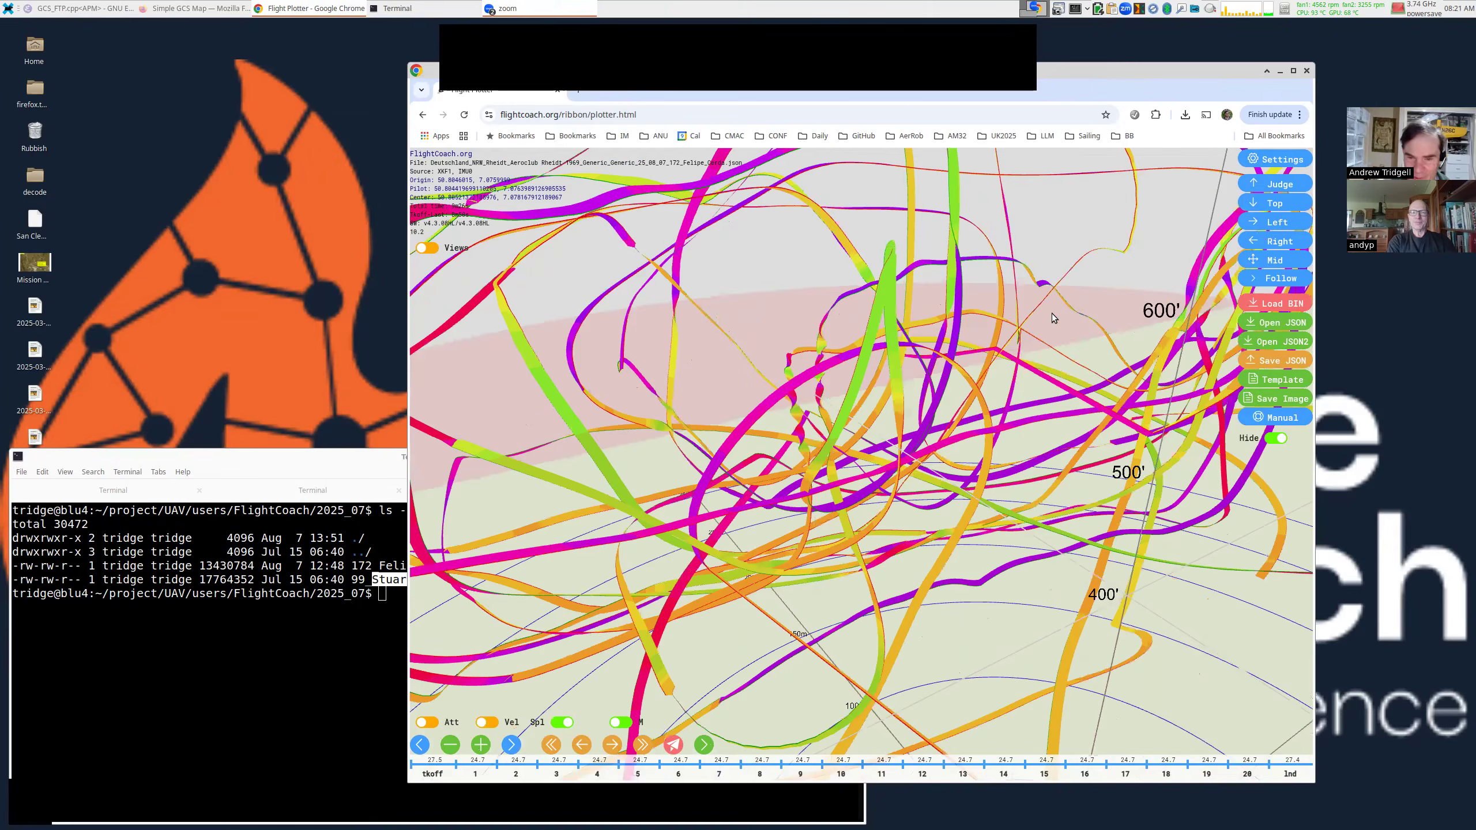
{"action": "scroll", "coordinate": [1052, 318], "scroll_direction": "up", "scroll_amount": 4}
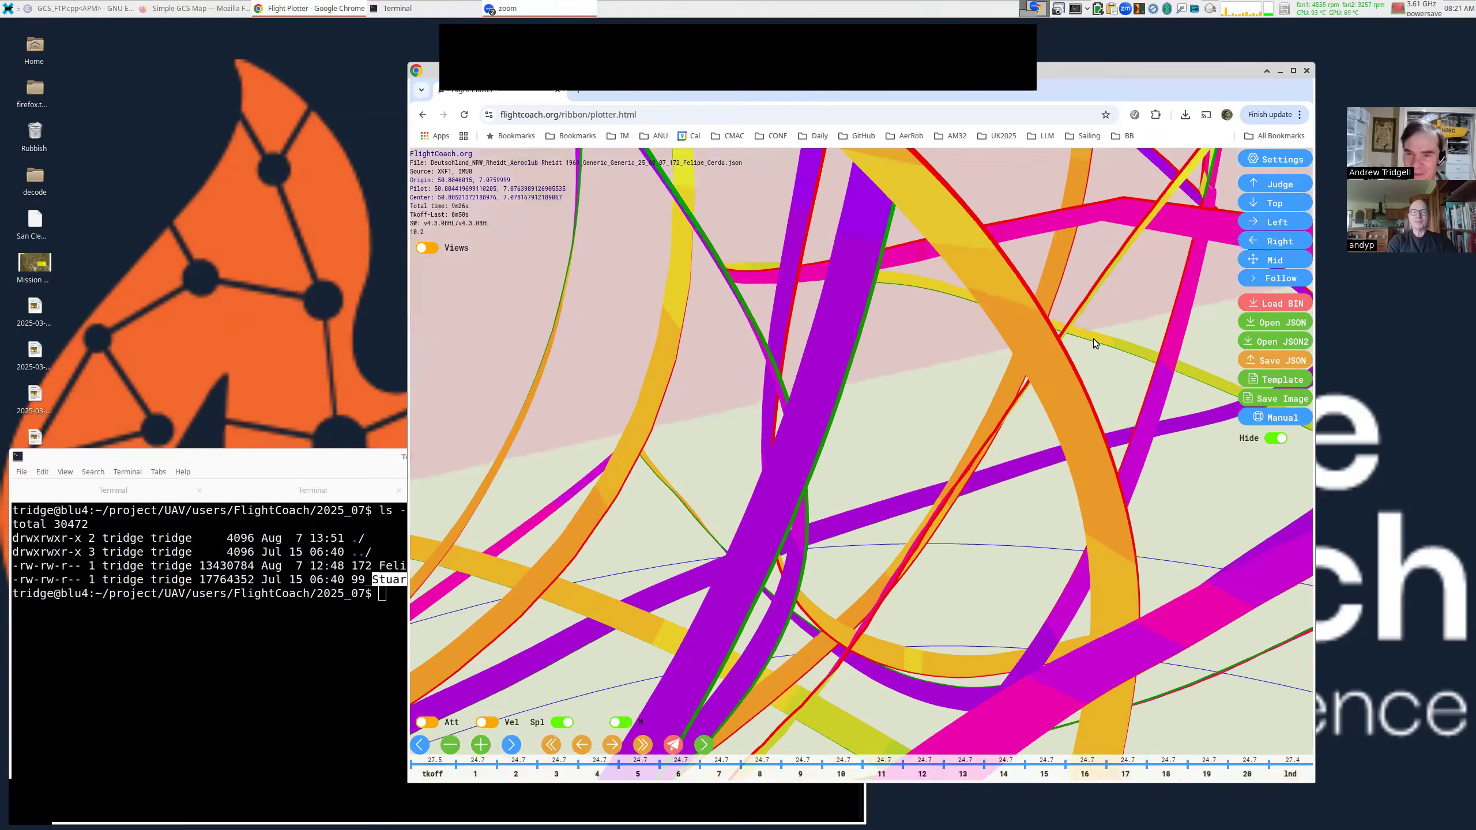
{"action": "scroll", "coordinate": [999, 443], "scroll_direction": "down", "scroll_amount": 5}
{"action": "left_click_drag", "start_coordinate": [970, 464], "coordinate": [978, 426]}
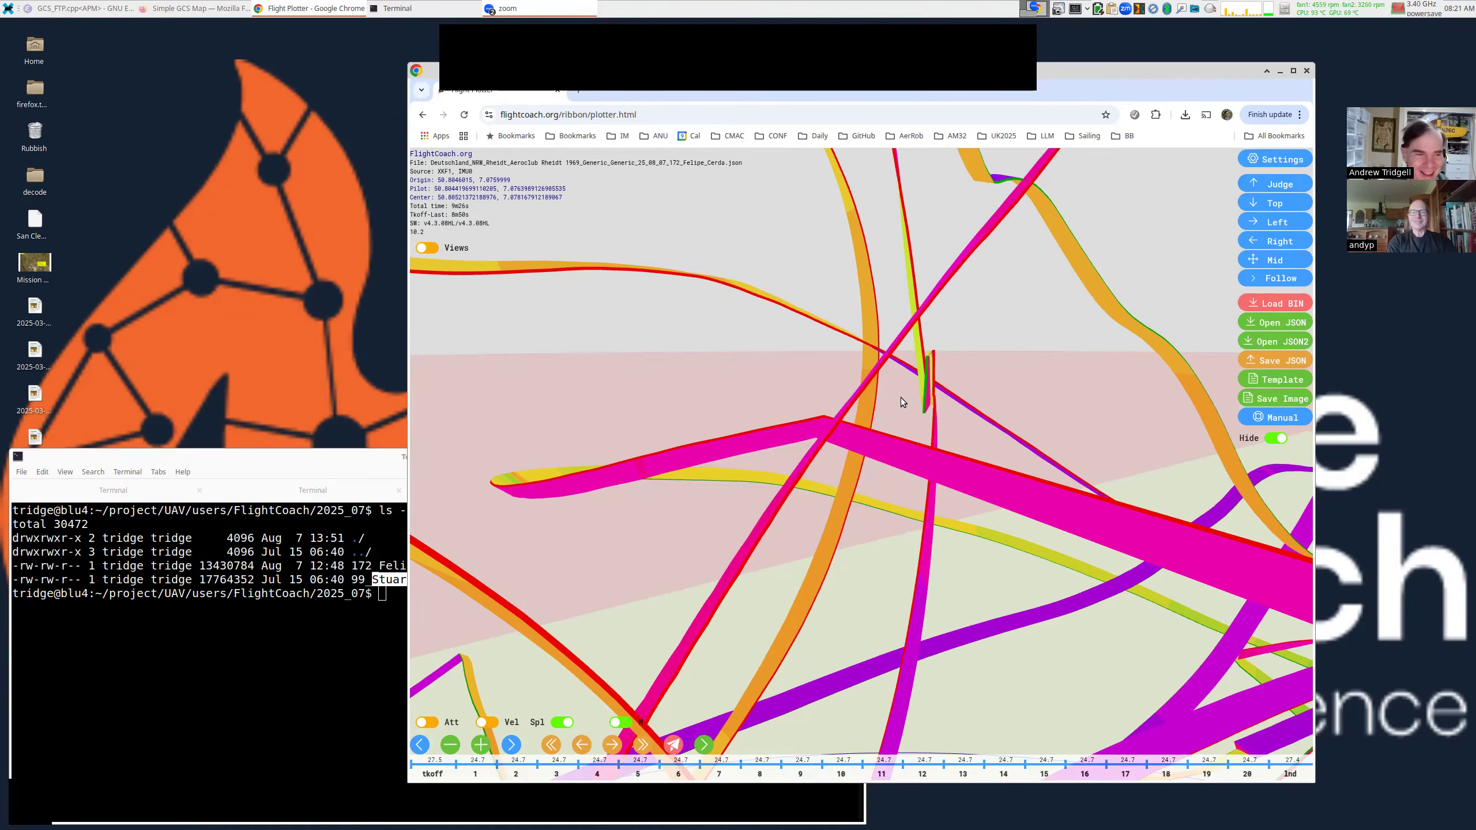
{"action": "scroll", "coordinate": [901, 397], "scroll_direction": "down", "scroll_amount": 5}
{"action": "scroll", "coordinate": [899, 397], "scroll_direction": "down", "scroll_amount": 10}
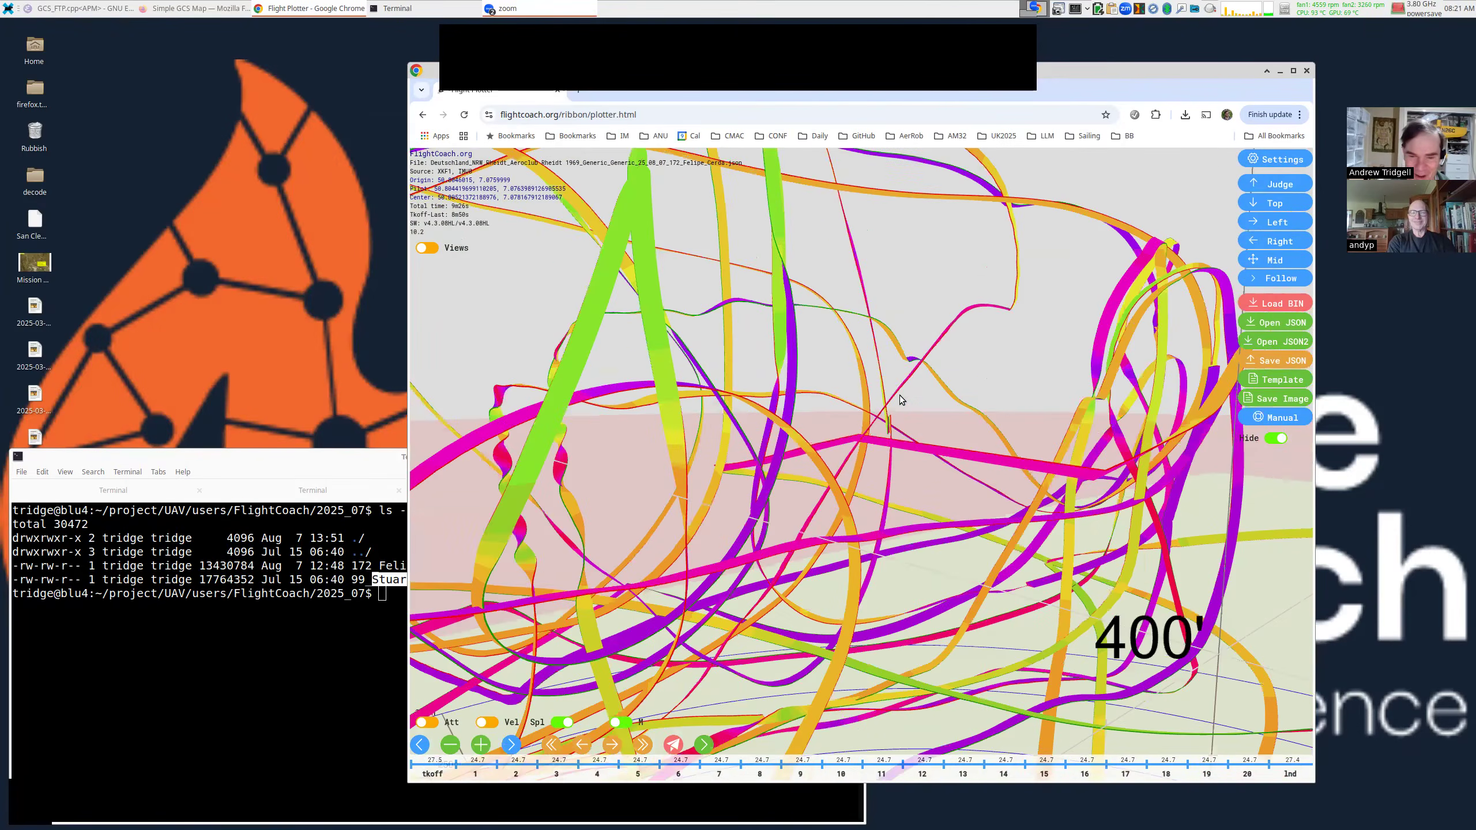
{"action": "left_click_drag", "start_coordinate": [899, 395], "coordinate": [838, 492]}
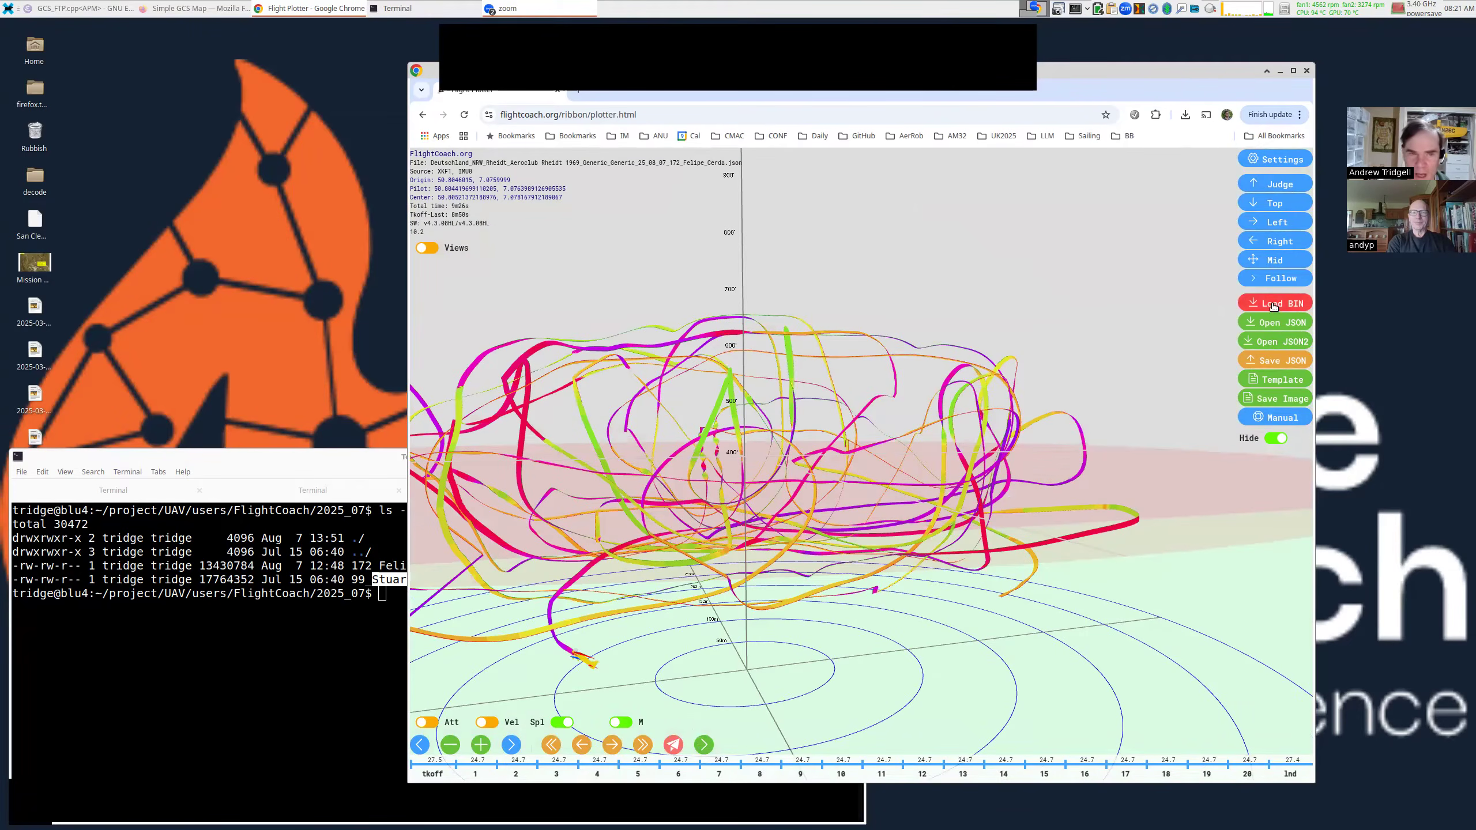
Load flightcoach.org in a new browser tab.
{"action": "left_click", "coordinate": [579, 90]}
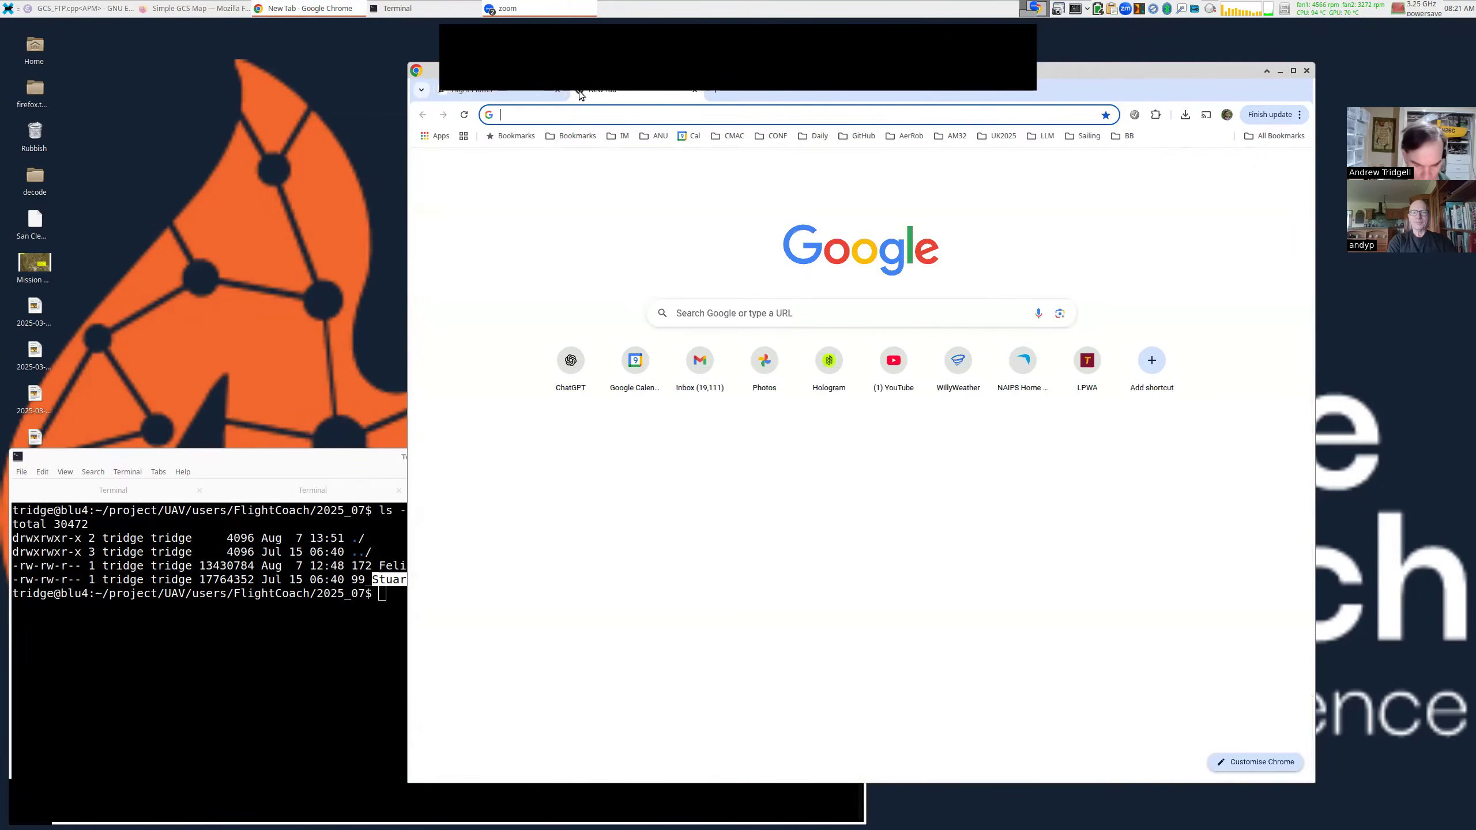
{"action": "type", "text": "flightcoach.org"}
{"action": "key", "text": "Return"}
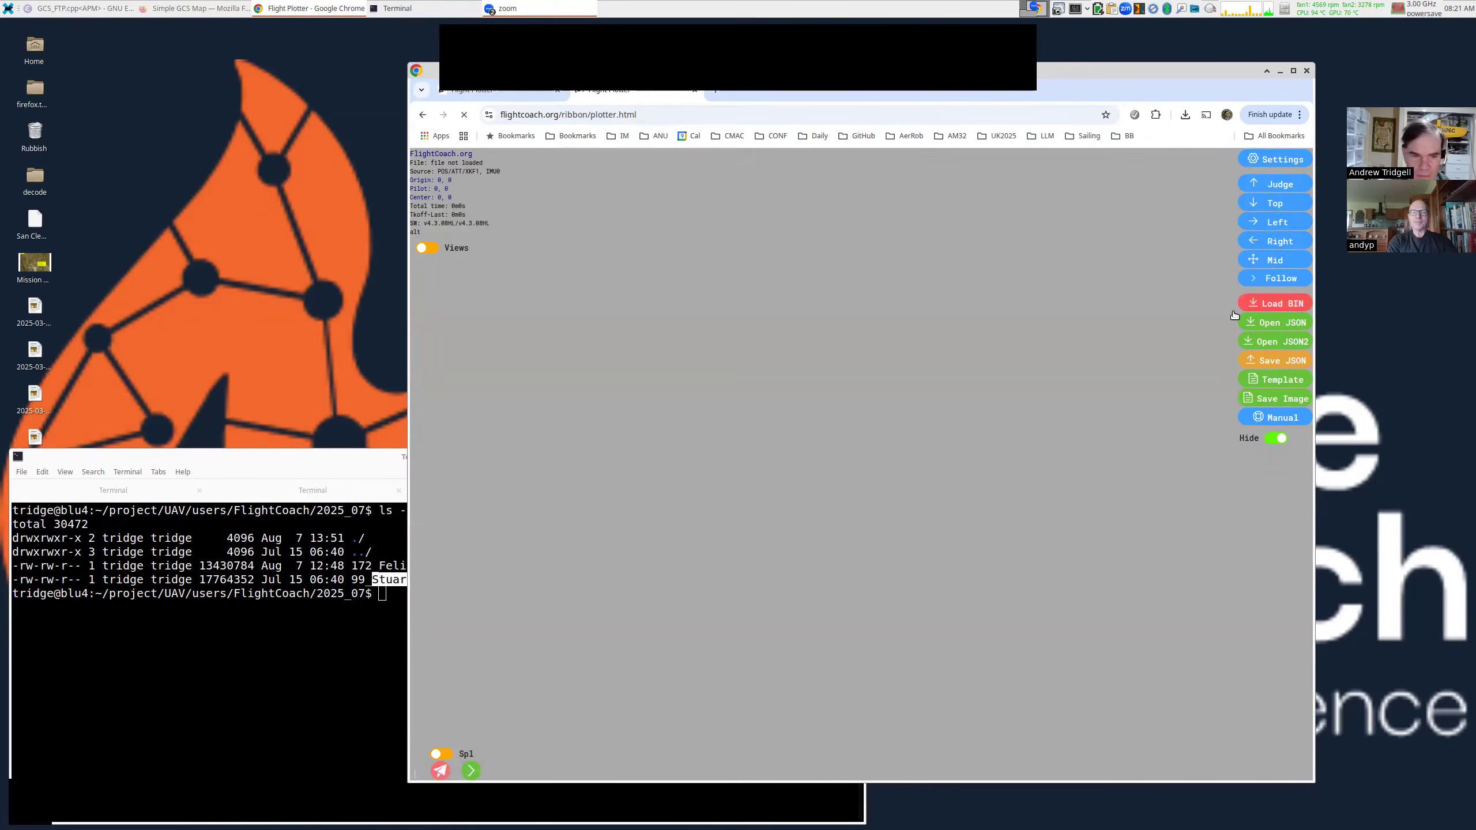
{"action": "left_click", "coordinate": [1236, 313]}
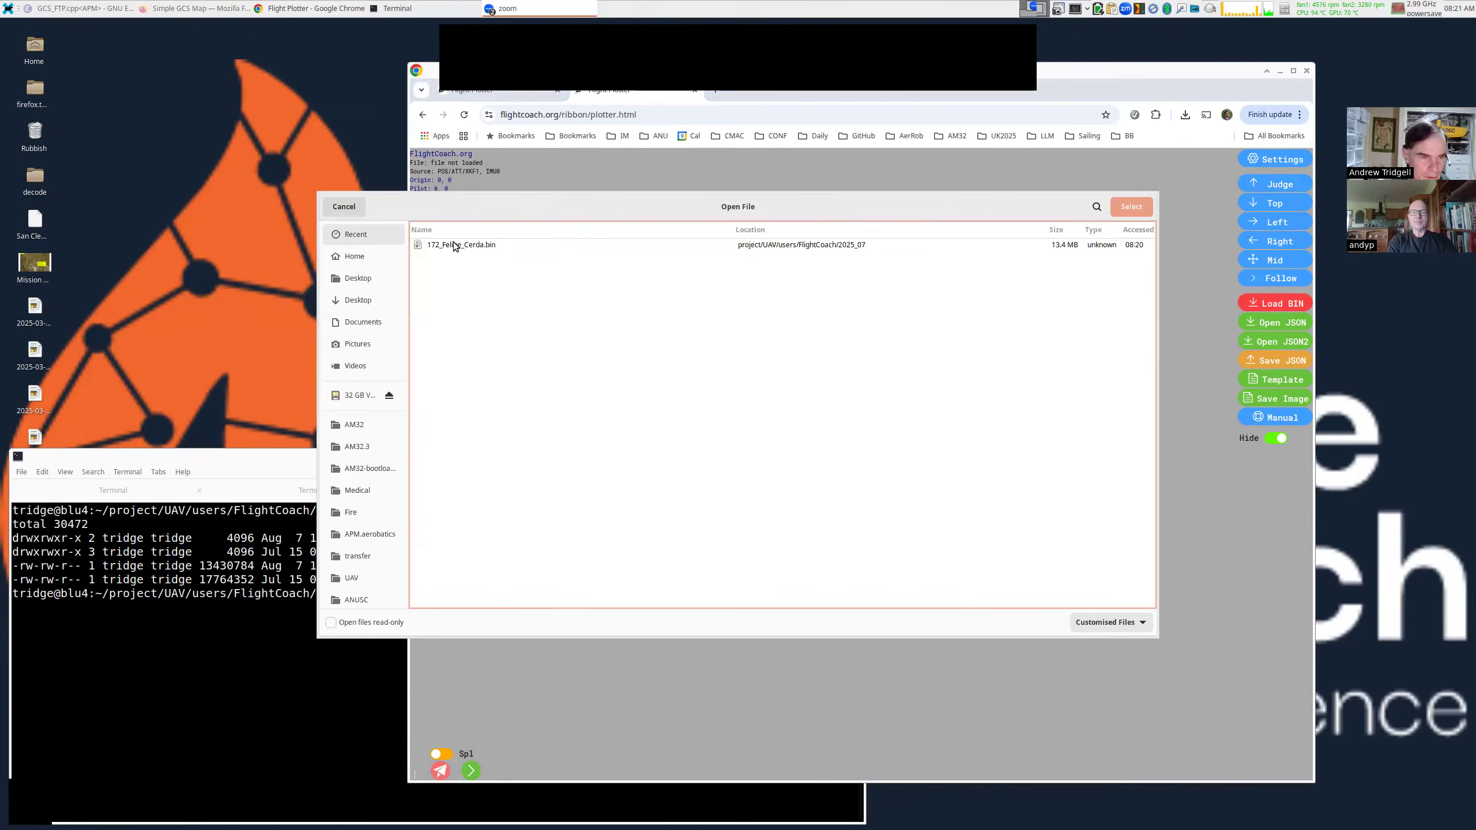
{"action": "right_click", "coordinate": [449, 245]}
{"action": "left_click", "coordinate": [432, 275]}
{"action": "double_click", "coordinate": [459, 284]}
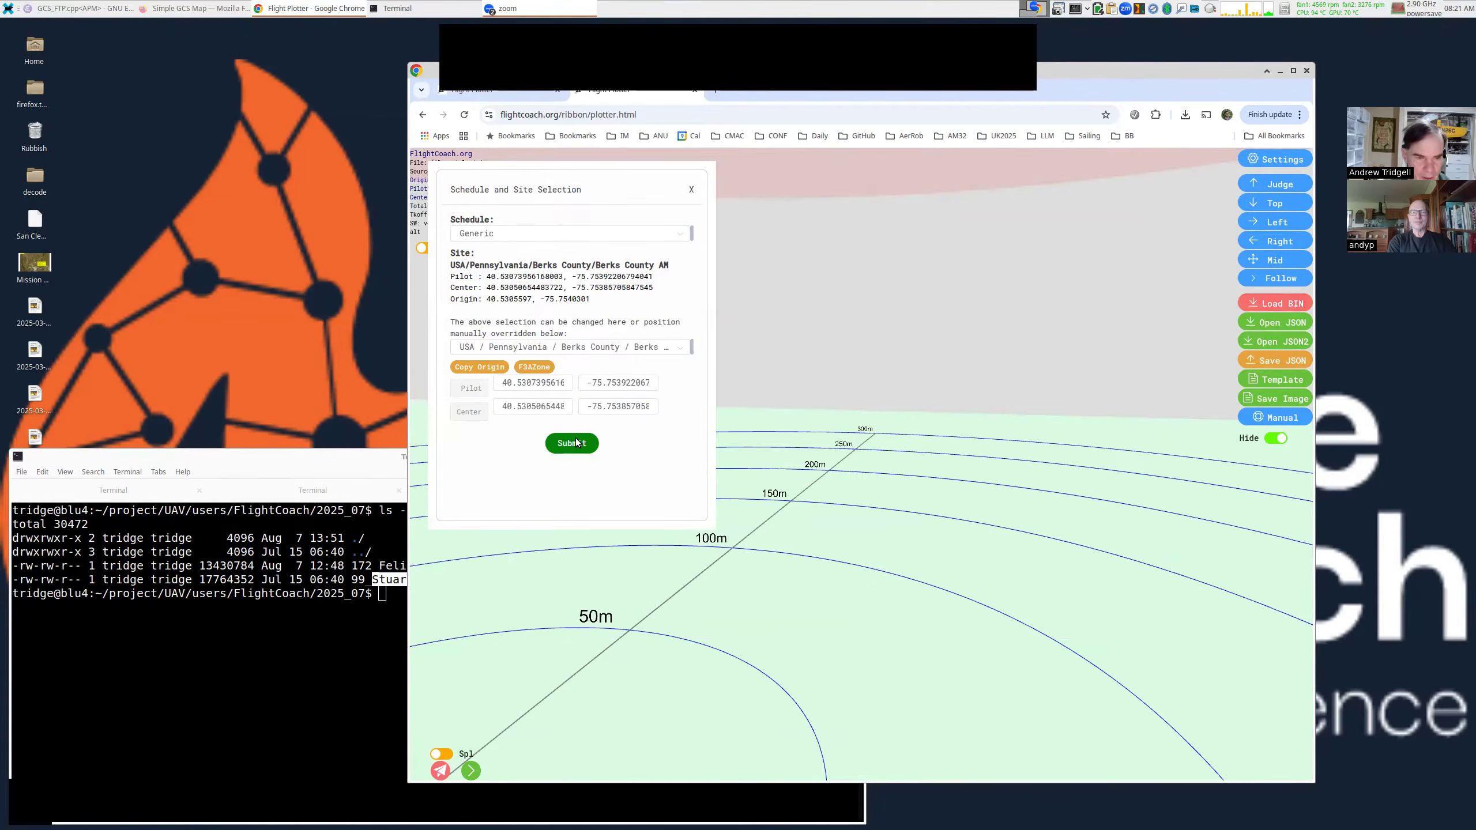
{"action": "left_click", "coordinate": [576, 442]}
{"action": "left_click_drag", "start_coordinate": [914, 378], "coordinate": [840, 382]}
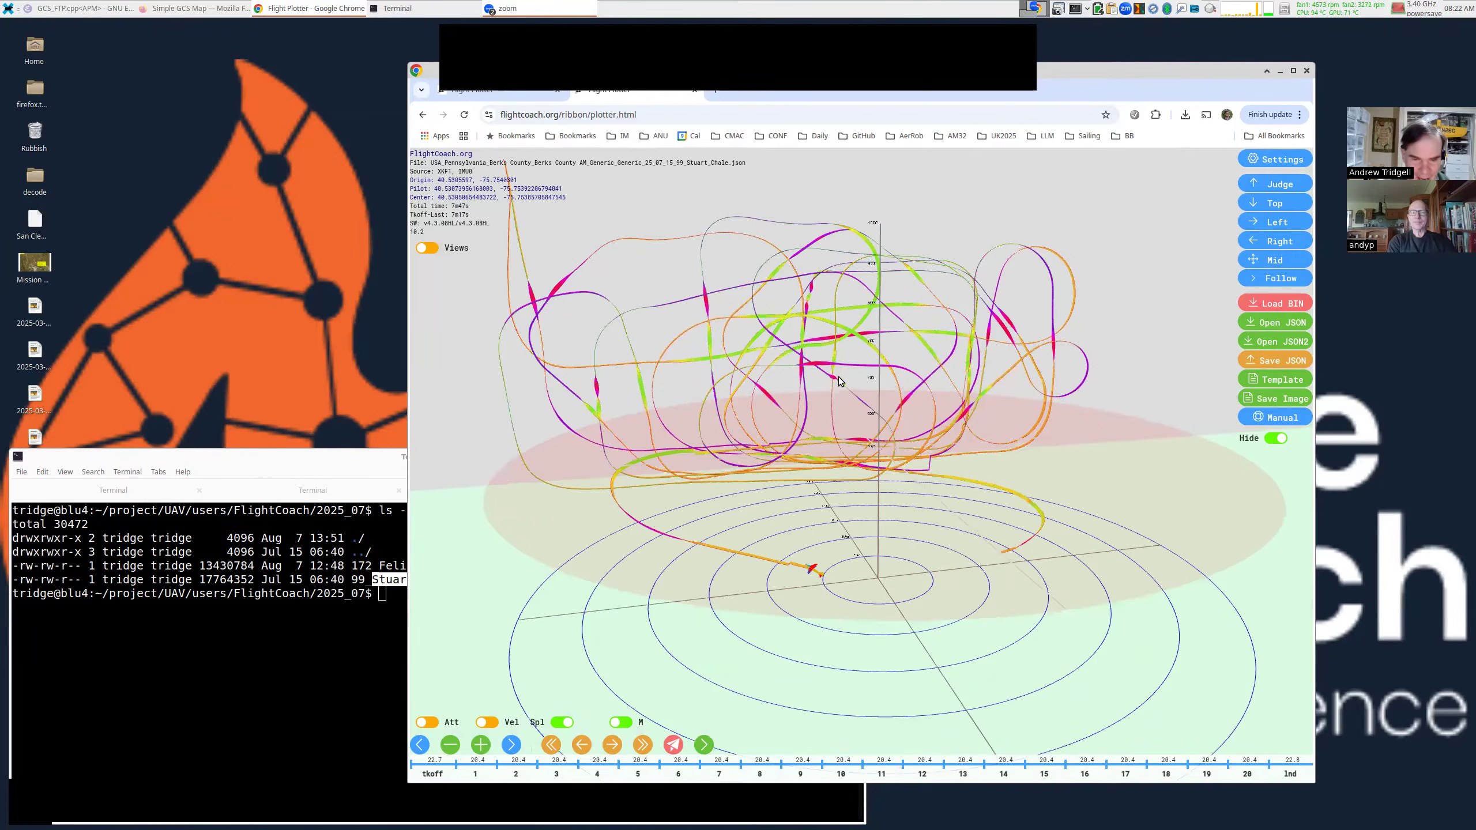
{"action": "scroll", "coordinate": [838, 375], "scroll_direction": "up", "scroll_amount": 3}
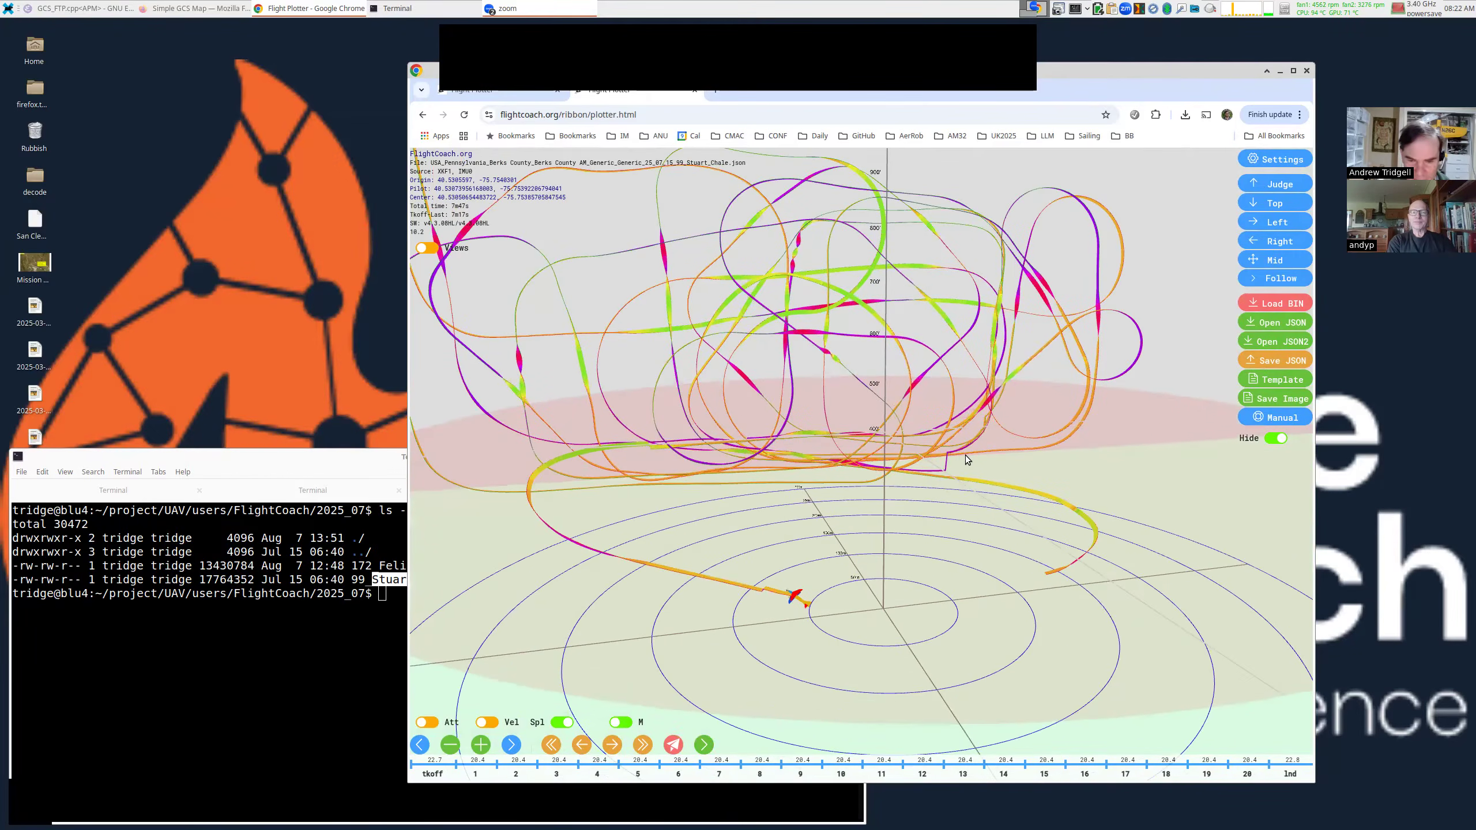
{"action": "scroll", "coordinate": [965, 455], "scroll_direction": "up", "scroll_amount": 5}
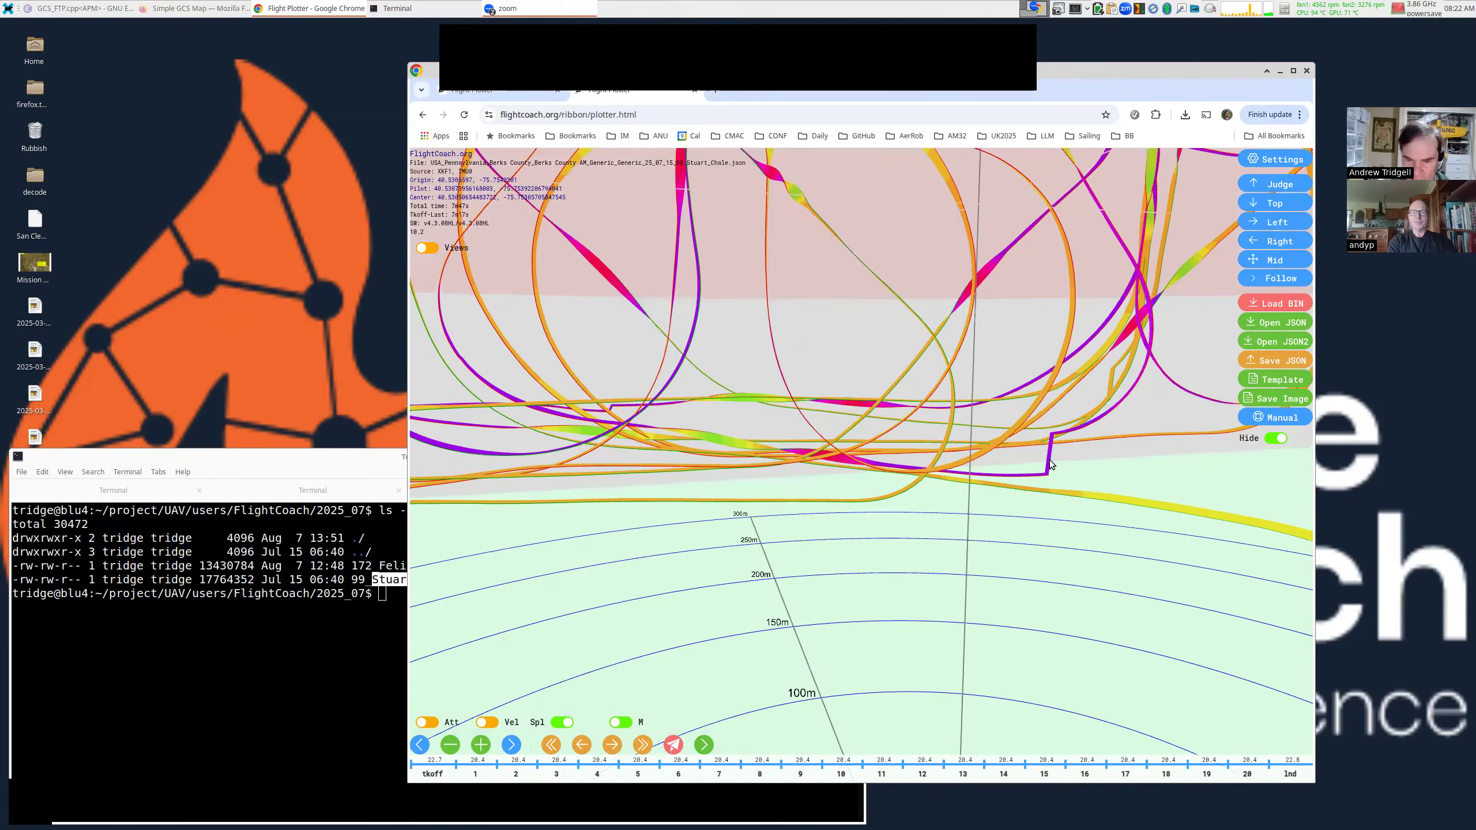
{"action": "scroll", "coordinate": [1050, 464], "scroll_direction": "up", "scroll_amount": 4}
{"action": "scroll", "coordinate": [1037, 482], "scroll_direction": "up", "scroll_amount": 2}
{"action": "mouse_move", "coordinate": [1037, 483]}
{"action": "left_mouse_down"}
{"action": "mouse_move", "coordinate": [1084, 486]}
{"action": "mouse_move", "coordinate": [1038, 482]}
{"action": "mouse_move", "coordinate": [1032, 466]}
{"action": "mouse_move", "coordinate": [1092, 479]}
{"action": "mouse_move", "coordinate": [1038, 473]}
{"action": "left_mouse_up"}
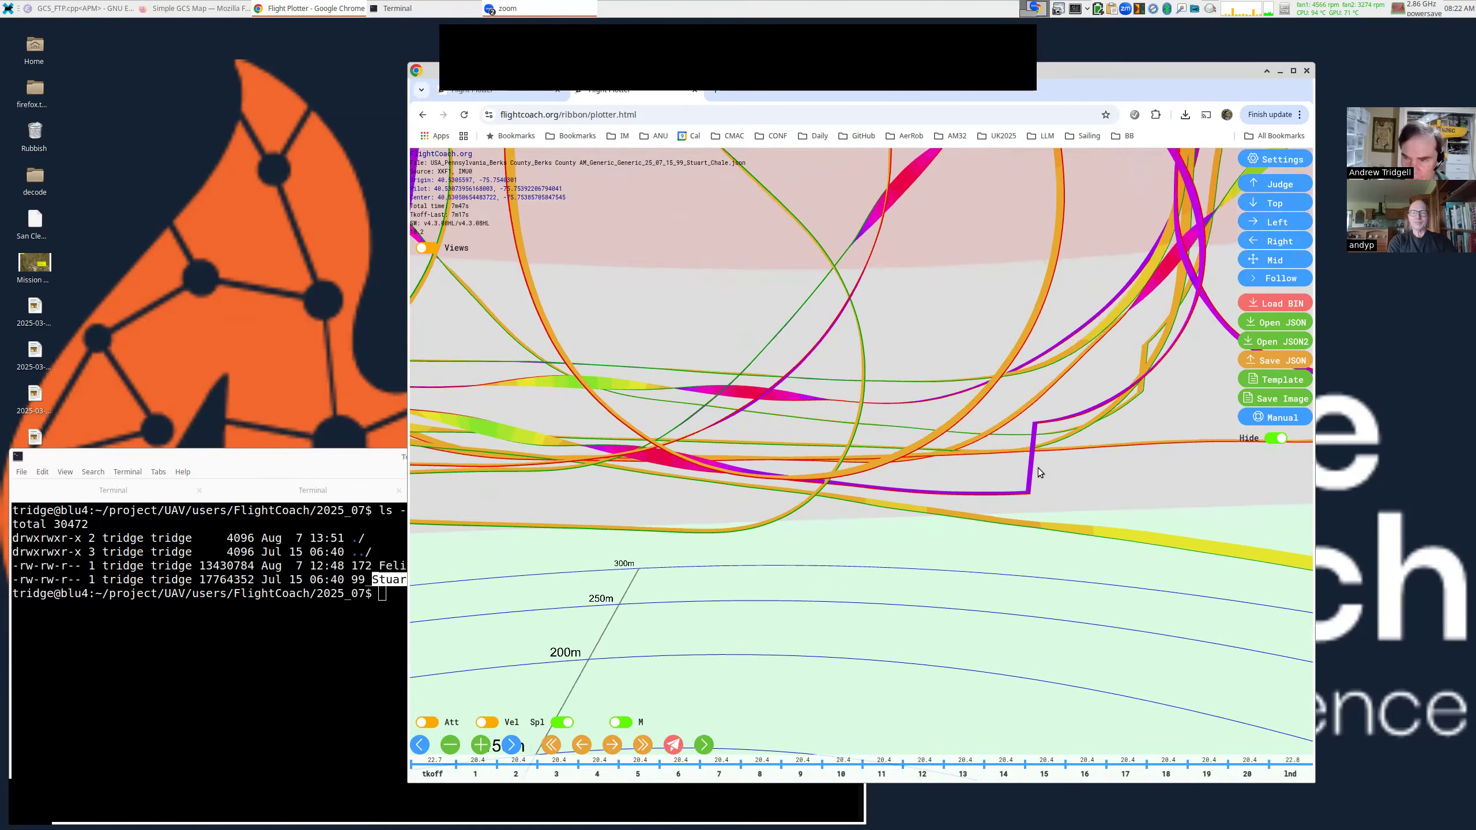
{"action": "scroll", "coordinate": [1038, 456], "scroll_direction": "down", "scroll_amount": 10}
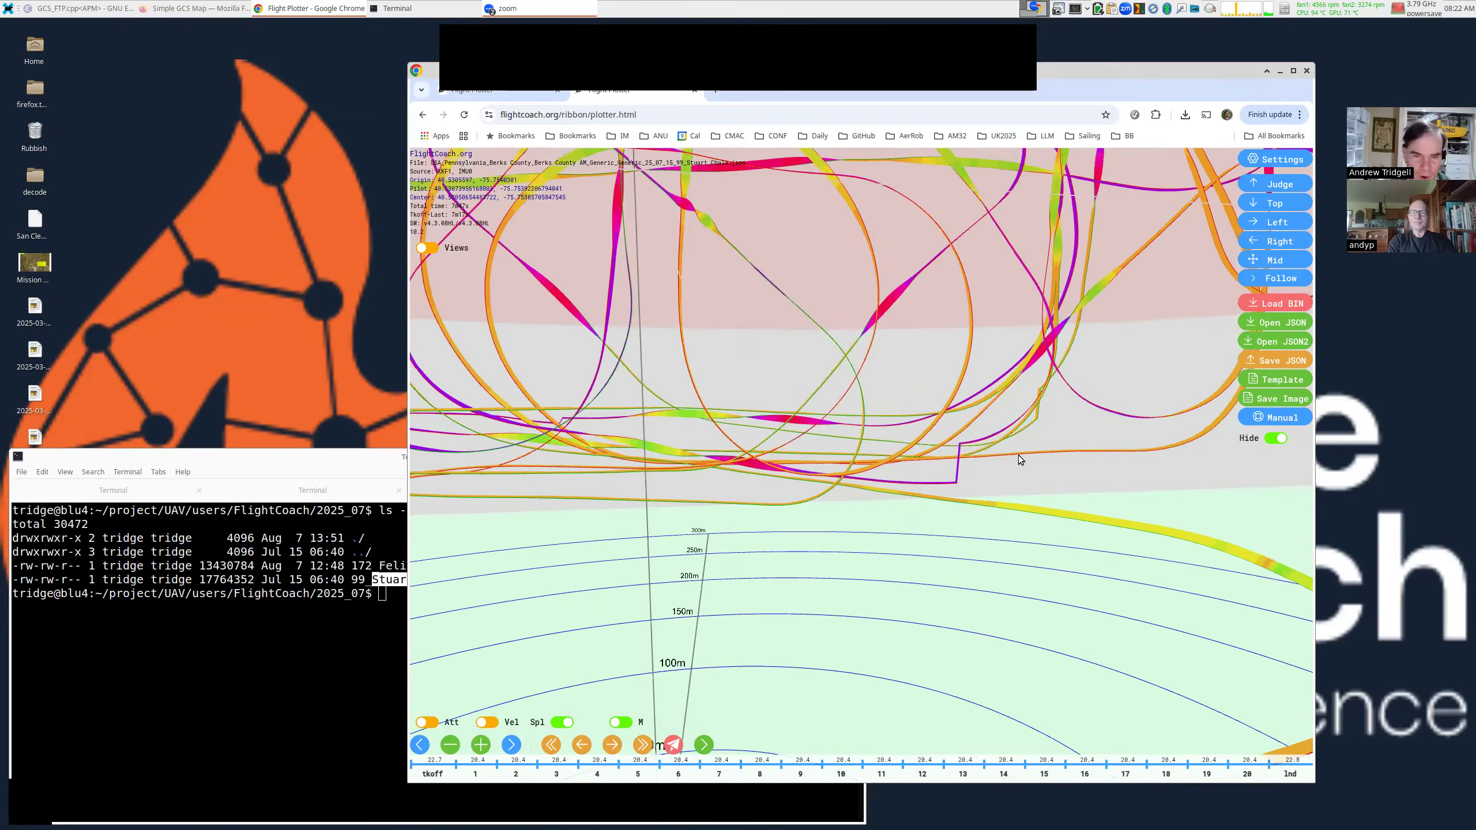
{"action": "scroll", "coordinate": [869, 426], "scroll_direction": "down", "scroll_amount": 6}
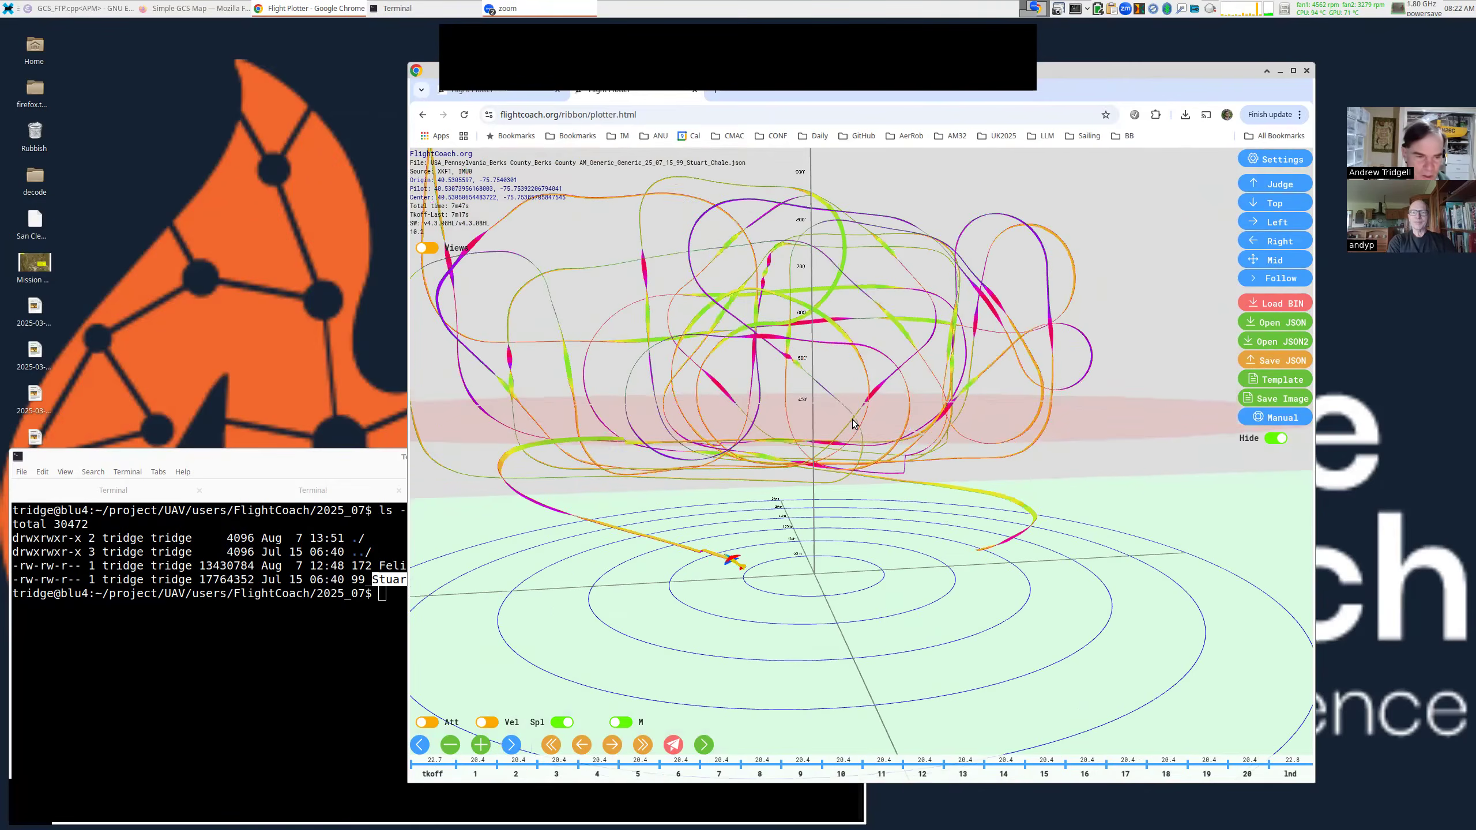
{"action": "scroll", "coordinate": [798, 413], "scroll_direction": "down", "scroll_amount": 3}
{"action": "left_click_drag", "start_coordinate": [792, 395], "coordinate": [805, 403]}
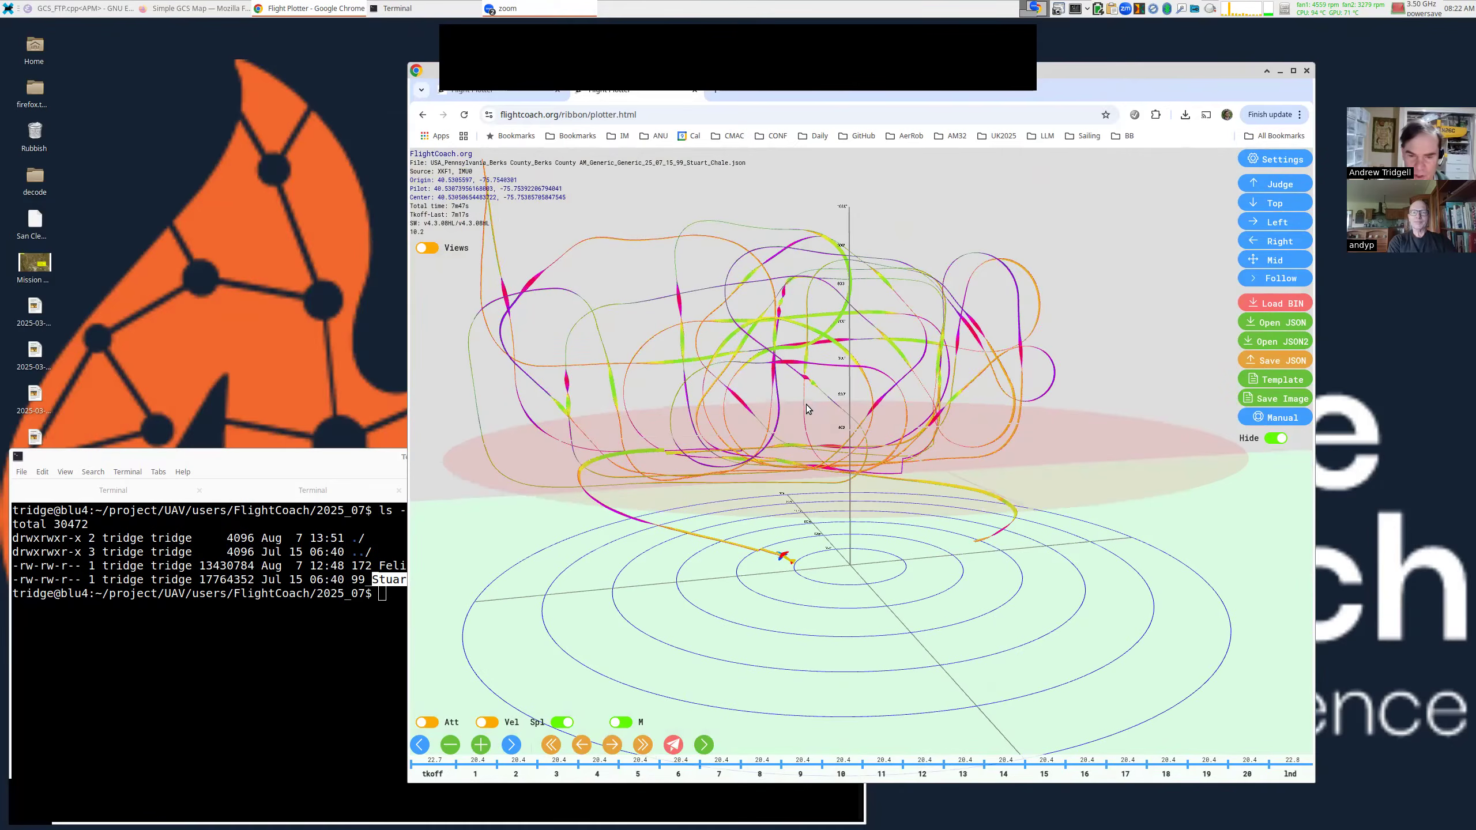
{"action": "left_click_drag", "start_coordinate": [790, 413], "coordinate": [822, 406], "text": "alt"}
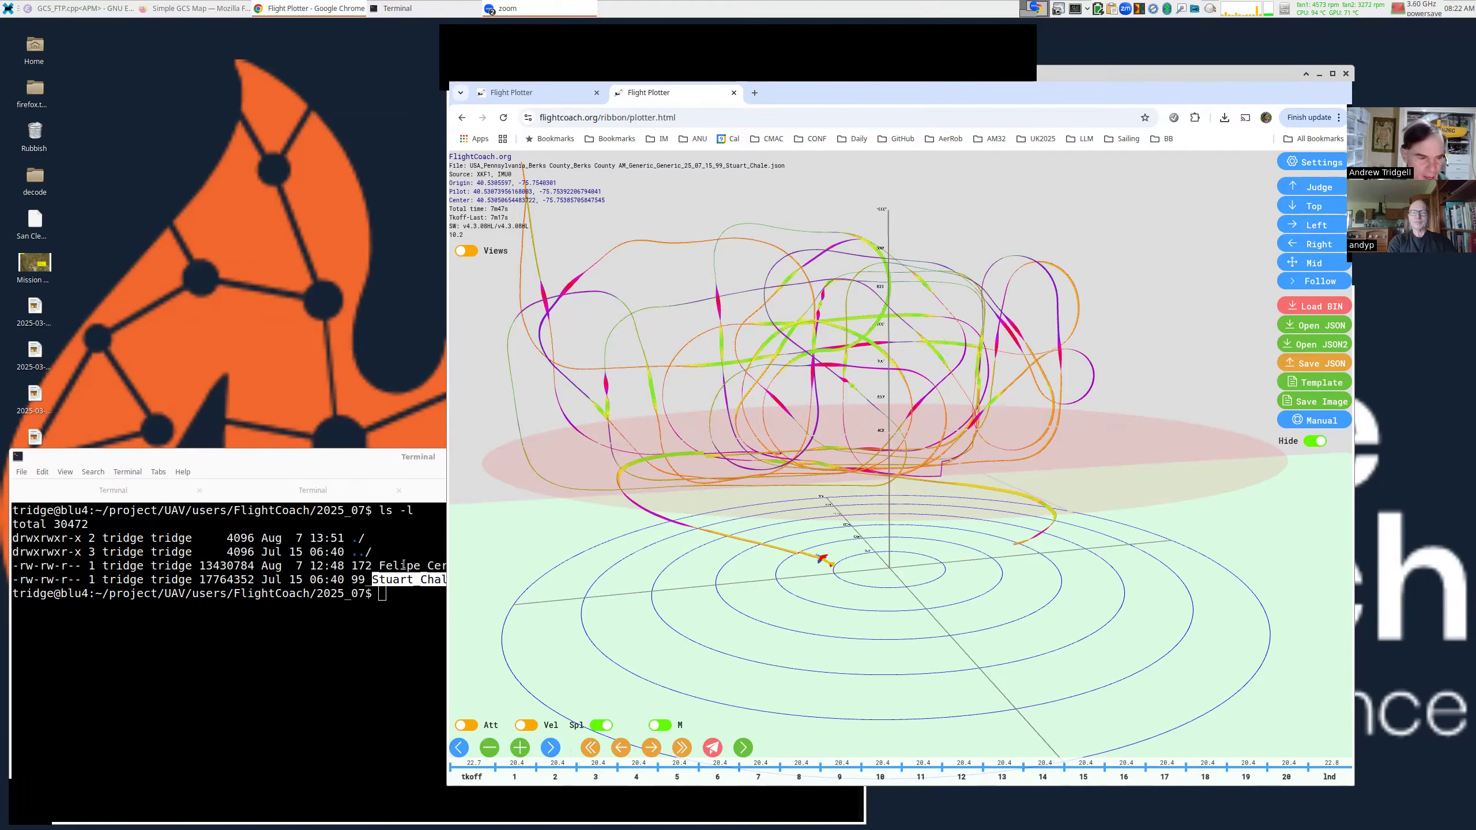
{"action": "left_click", "coordinate": [382, 578]}
{"action": "key", "text": "ctrl+l"}
{"action": "type", "text": "MAVE"}
{"action": "key", "text": "Tab"}
{"action": "type", "text": "9"}
{"action": "key", "text": "Tab"}
{"action": "key", "text": "Return"}
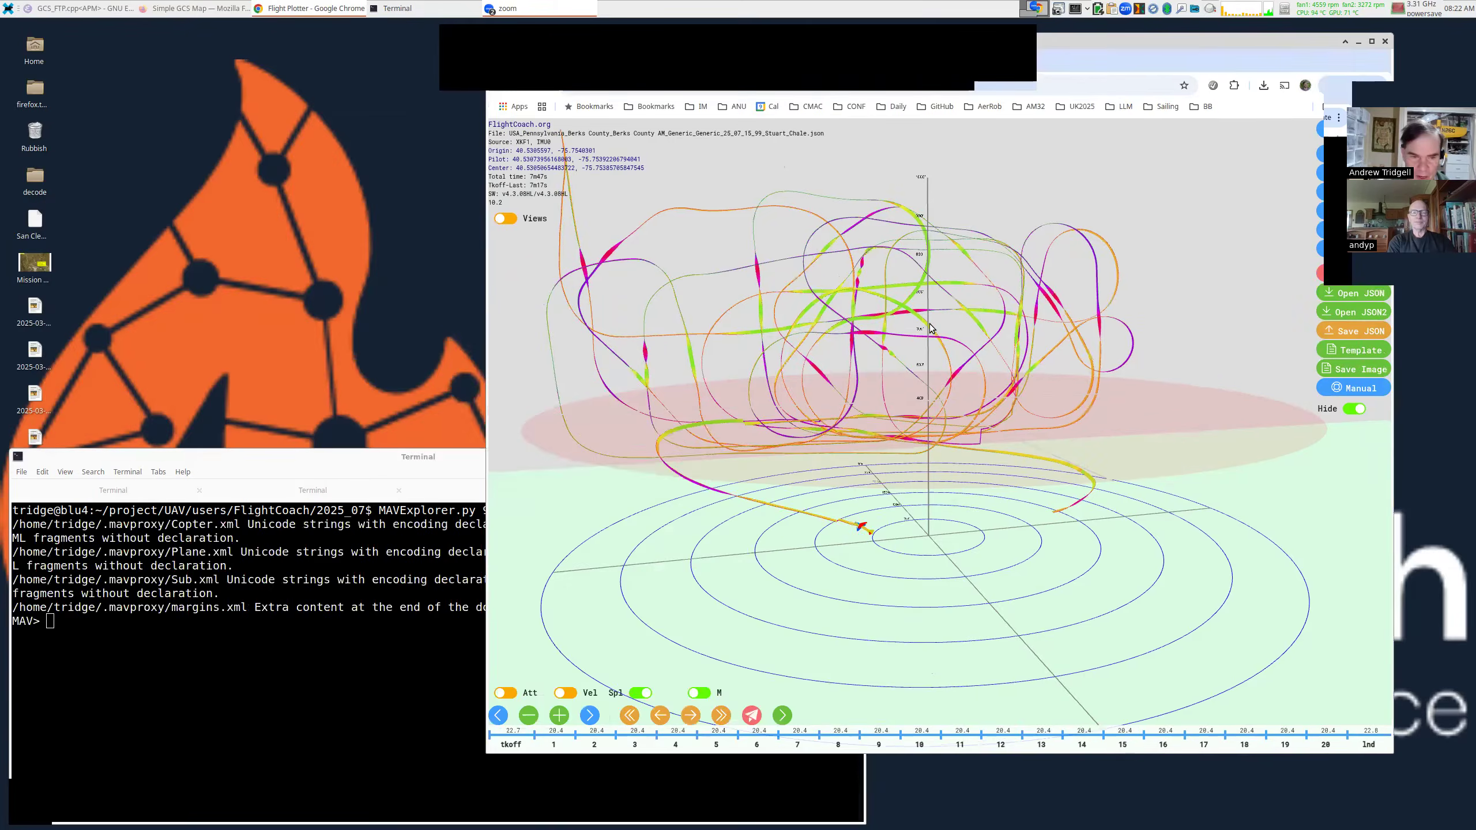
{"action": "left_click_drag", "start_coordinate": [805, 393], "coordinate": [307, 127]}
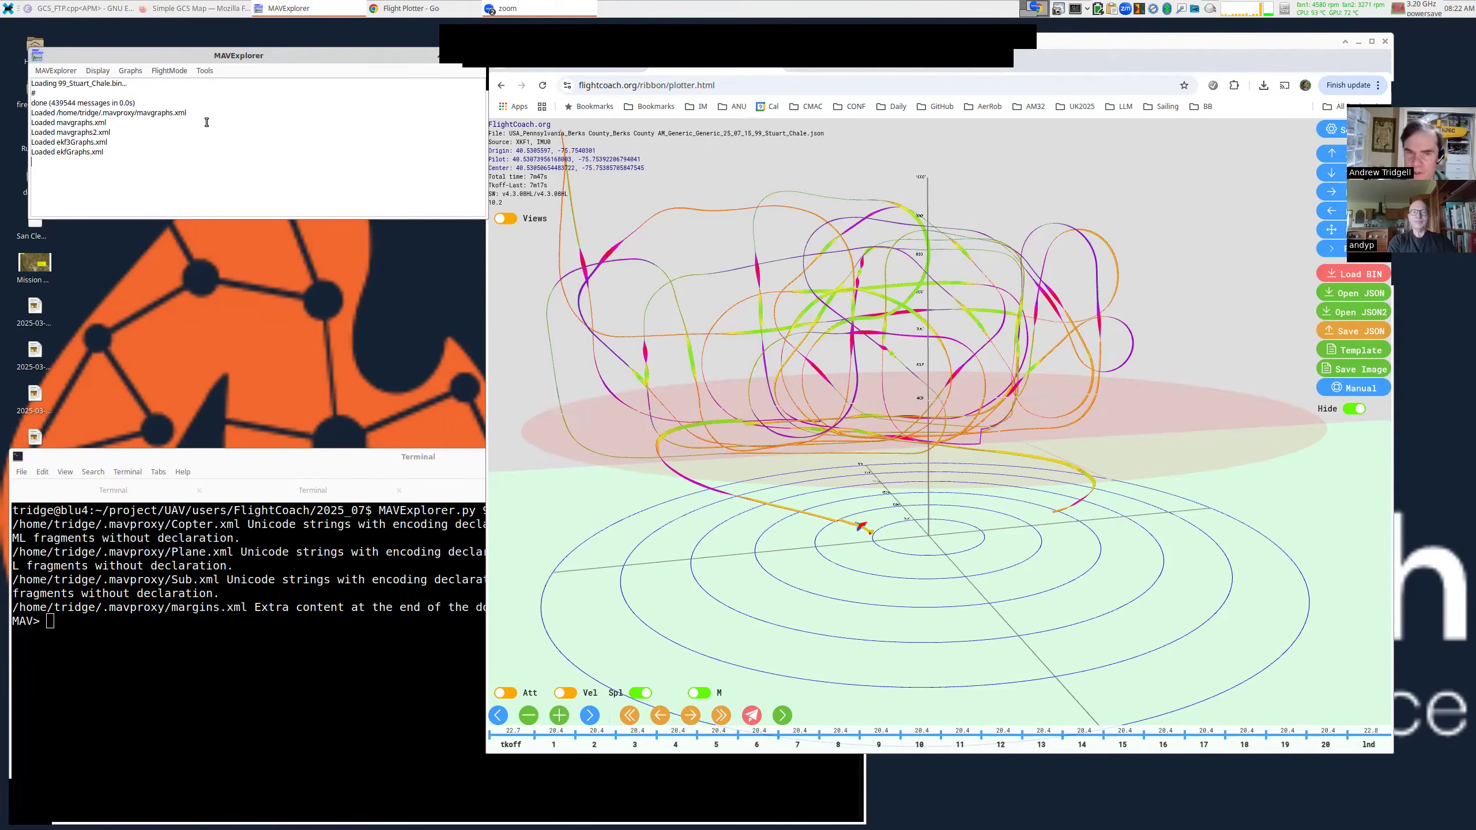
{"action": "left_click_drag", "start_coordinate": [794, 90], "coordinate": [782, 124]}
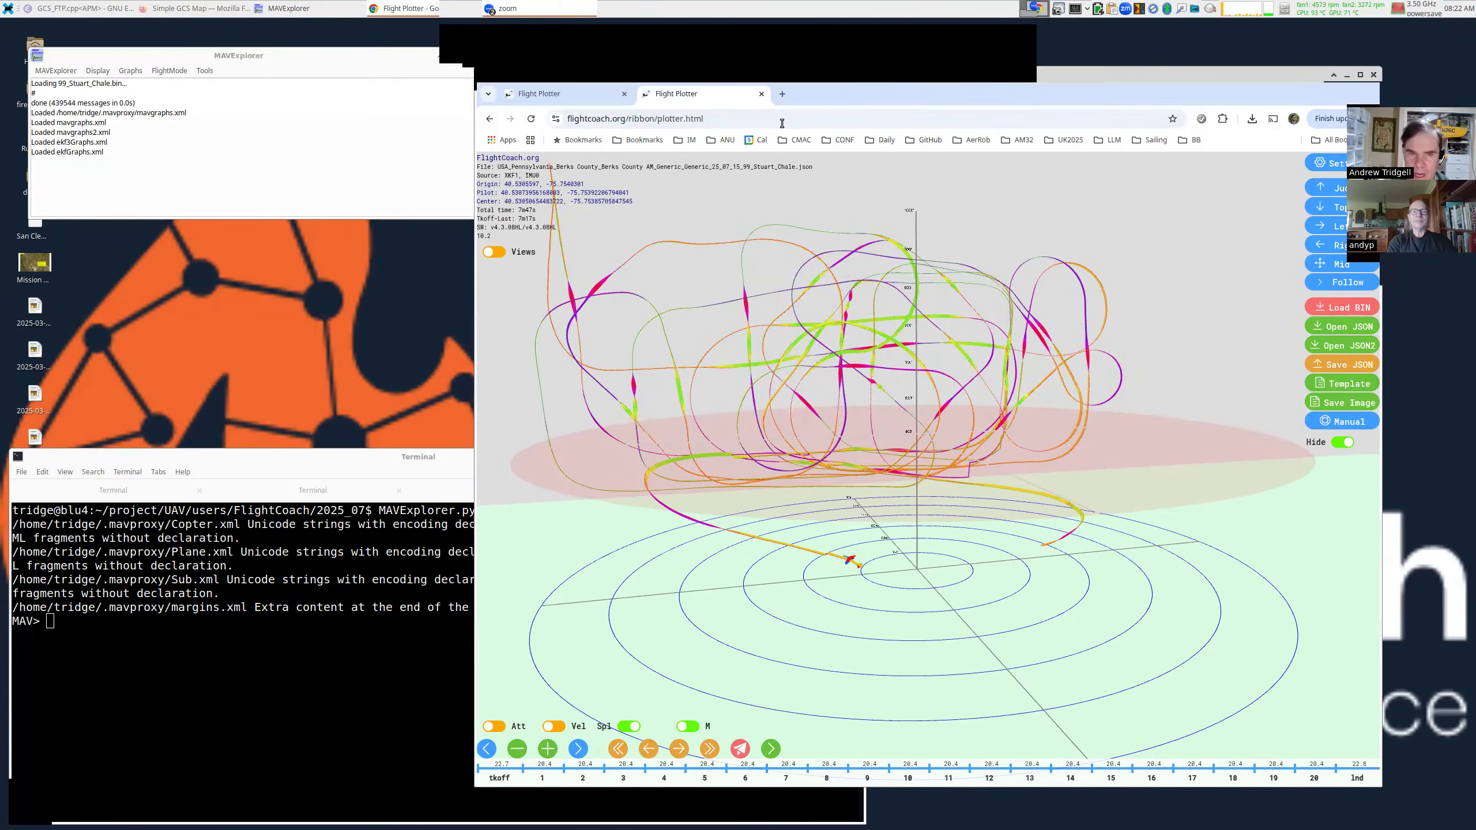
{"action": "left_click", "coordinate": [782, 99]}
{"action": "type", "text": "plo"}
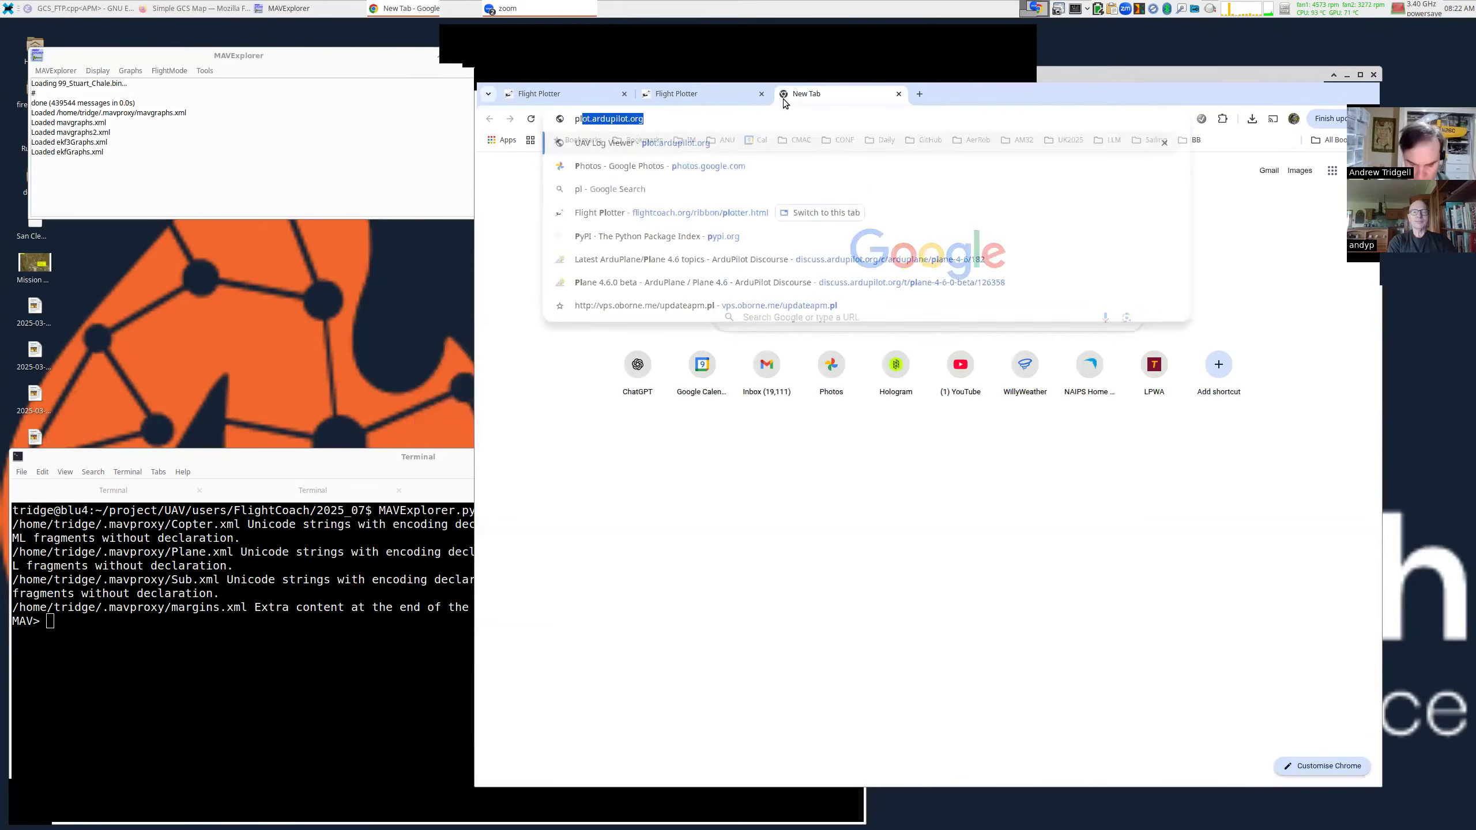
{"action": "type", "text": "t."}
{"action": "key", "text": "Return"}
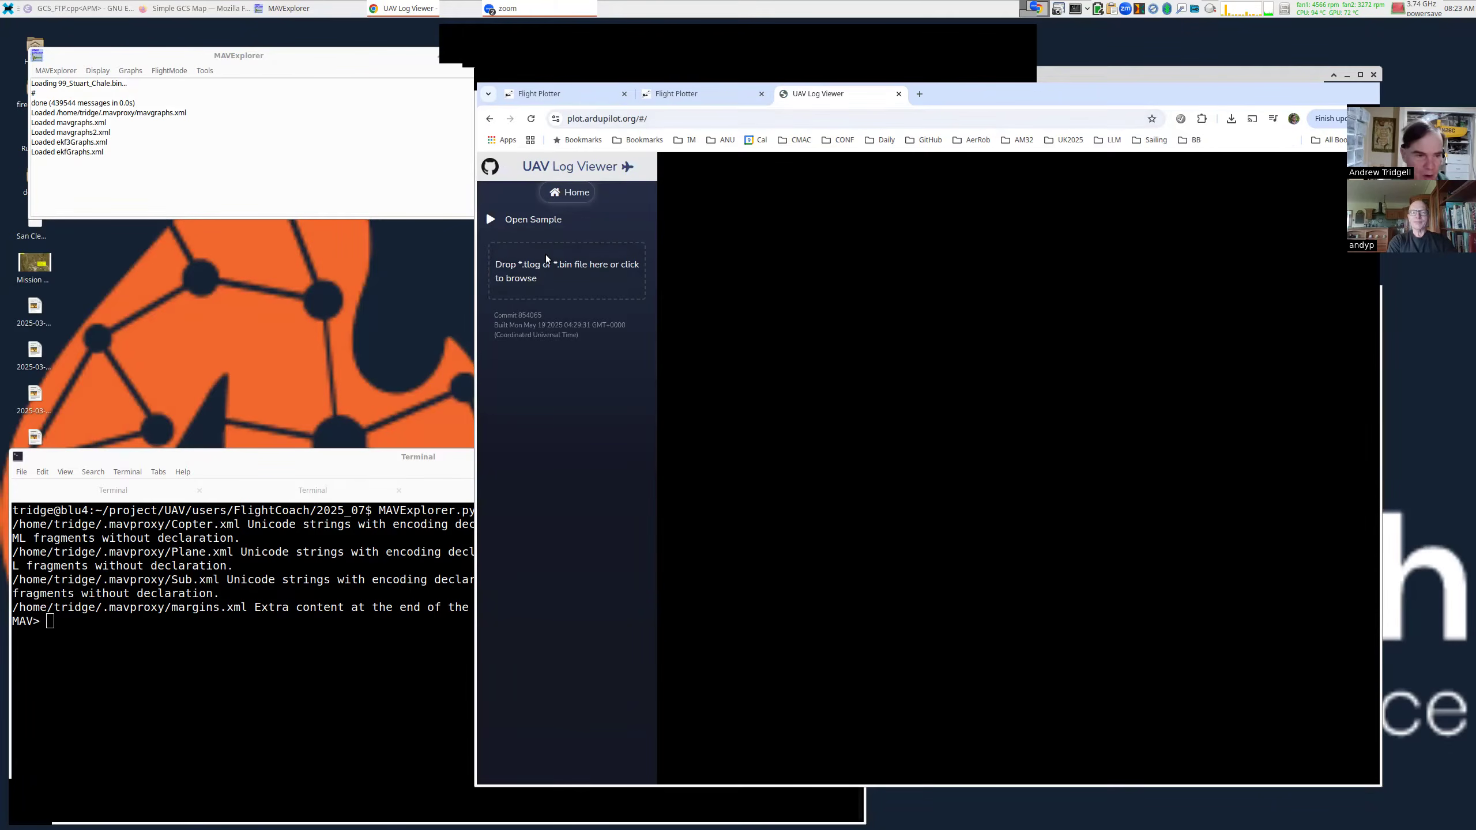
{"action": "left_click", "coordinate": [545, 274]}
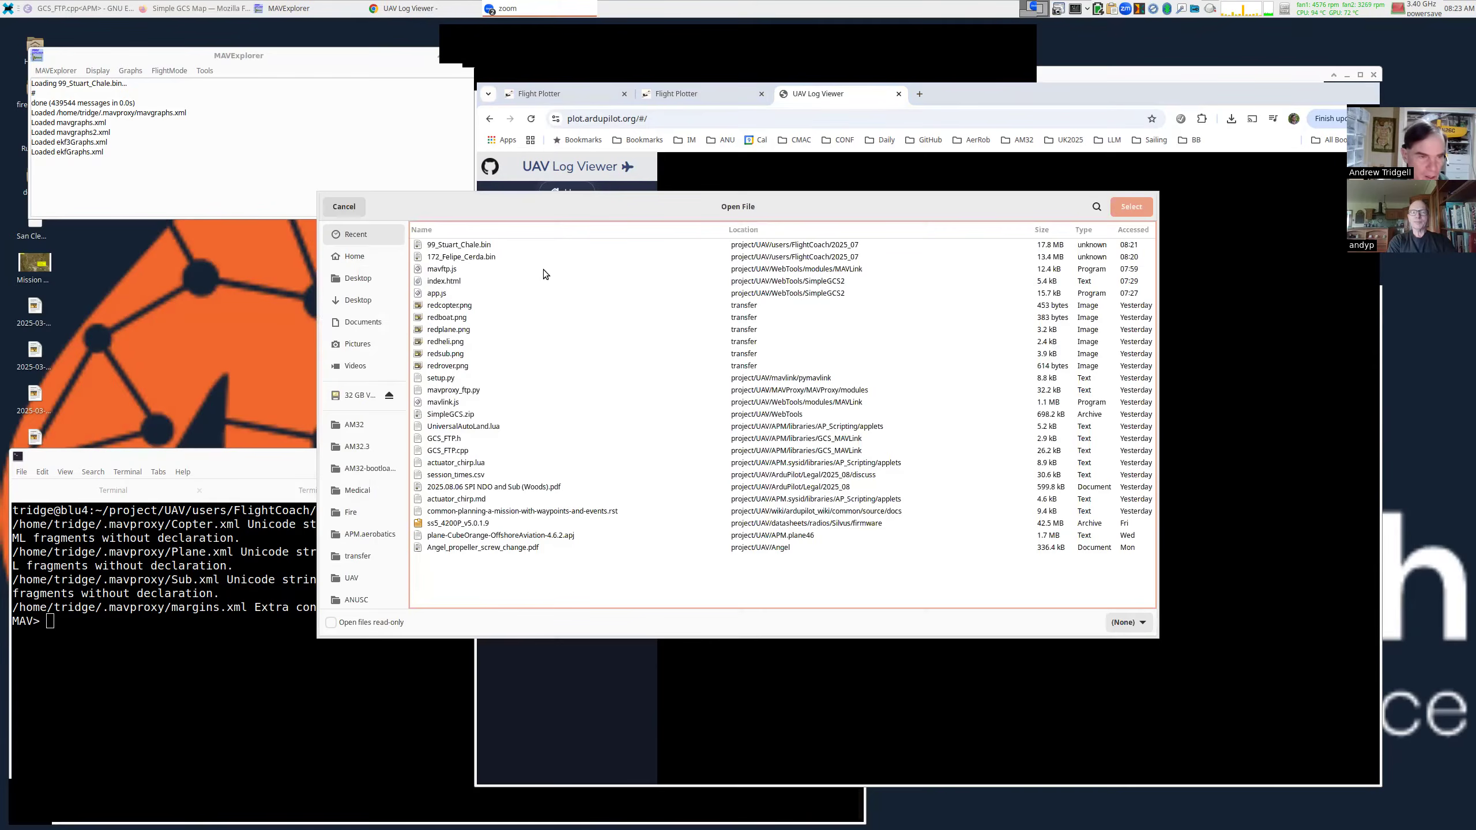
{"action": "double_click", "coordinate": [466, 249]}
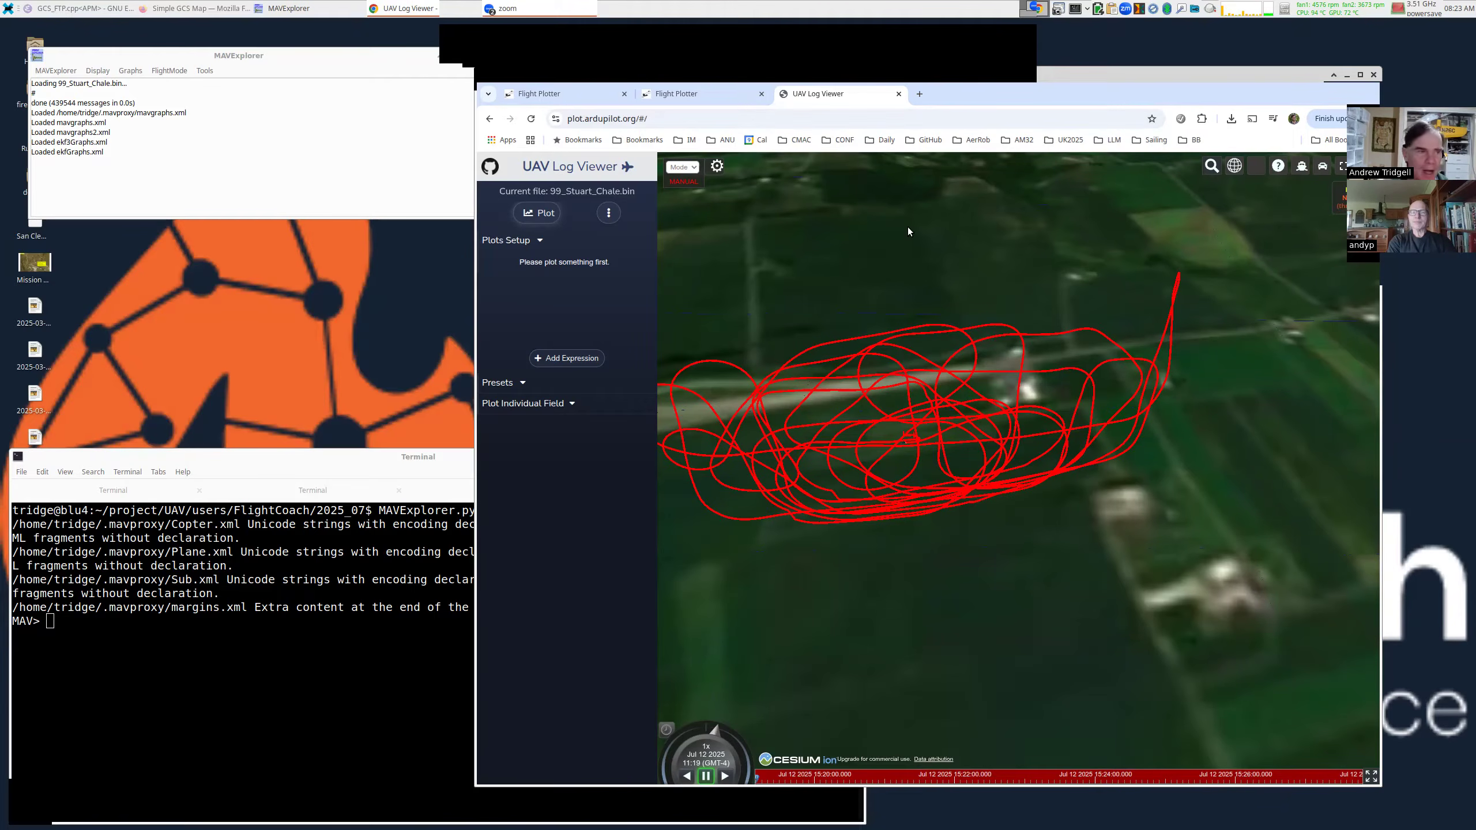
Raise and reposition the MAVExplorer window, then minimize the browser.
{"action": "left_click", "coordinate": [216, 135]}
{"action": "left_click_drag", "start_coordinate": [215, 135], "coordinate": [493, 187]}
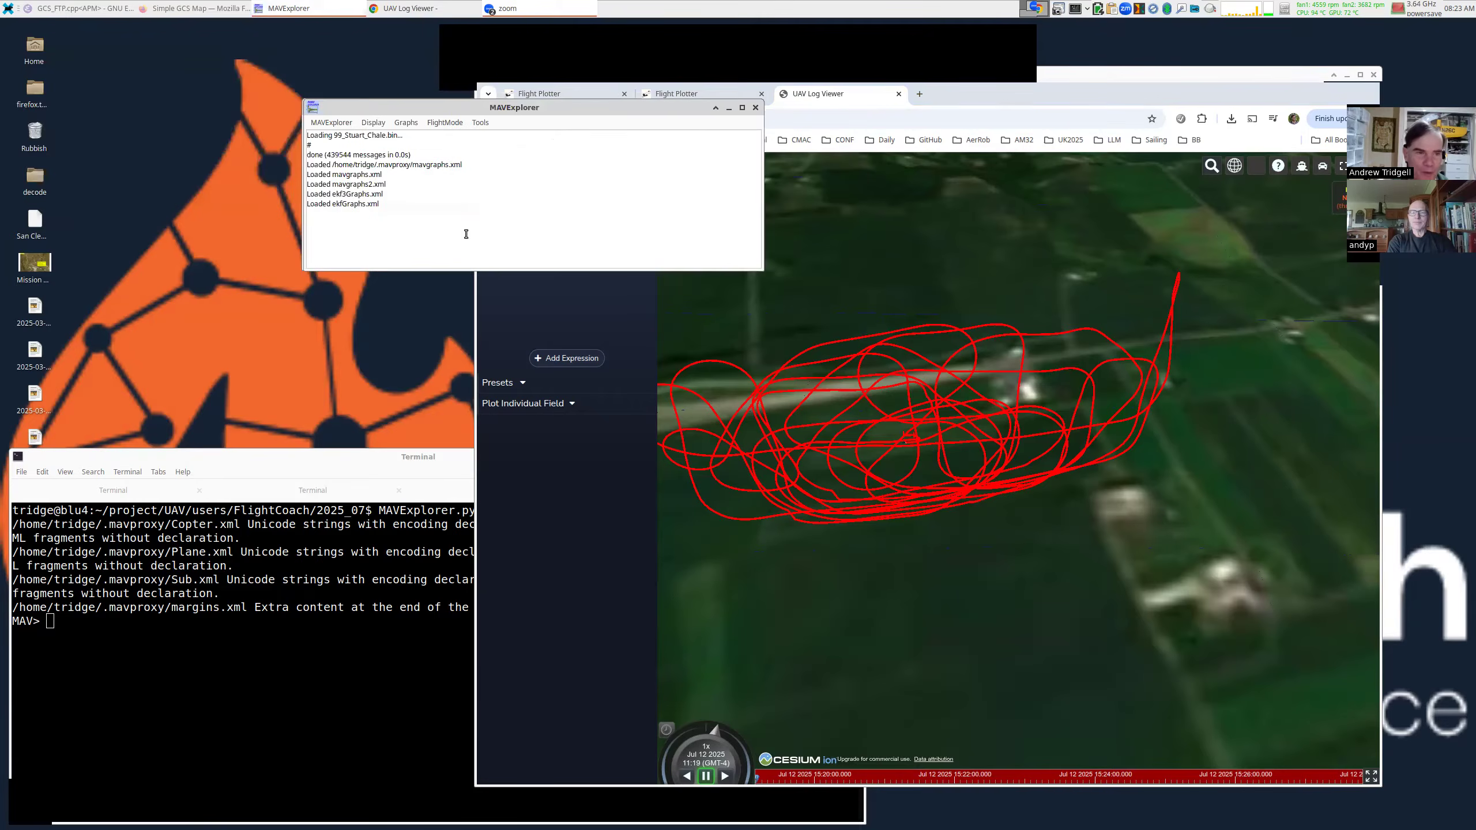
{"action": "left_click_drag", "start_coordinate": [589, 181], "coordinate": [537, 170]}
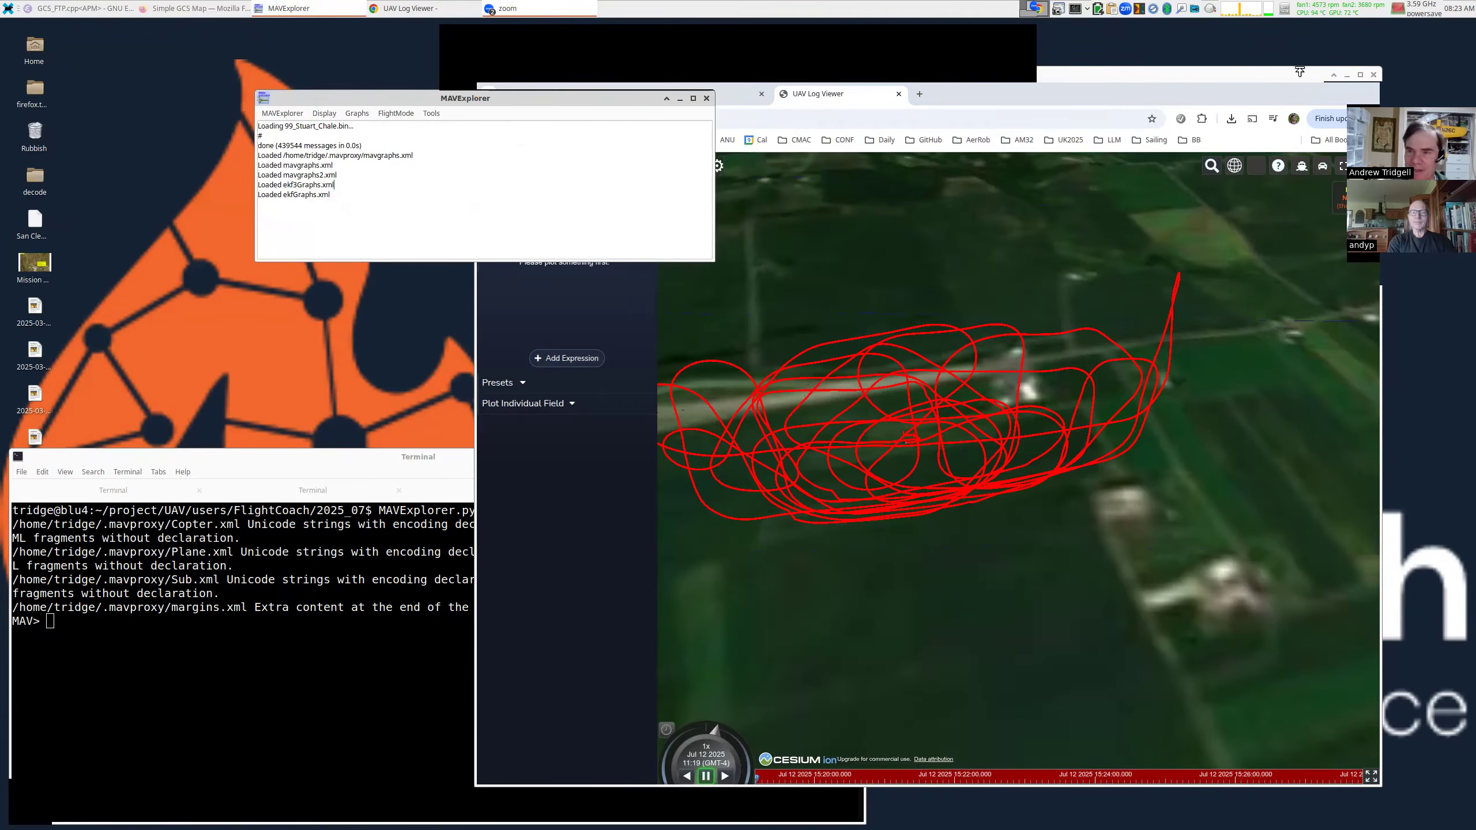
{"action": "left_click", "coordinate": [1347, 76]}
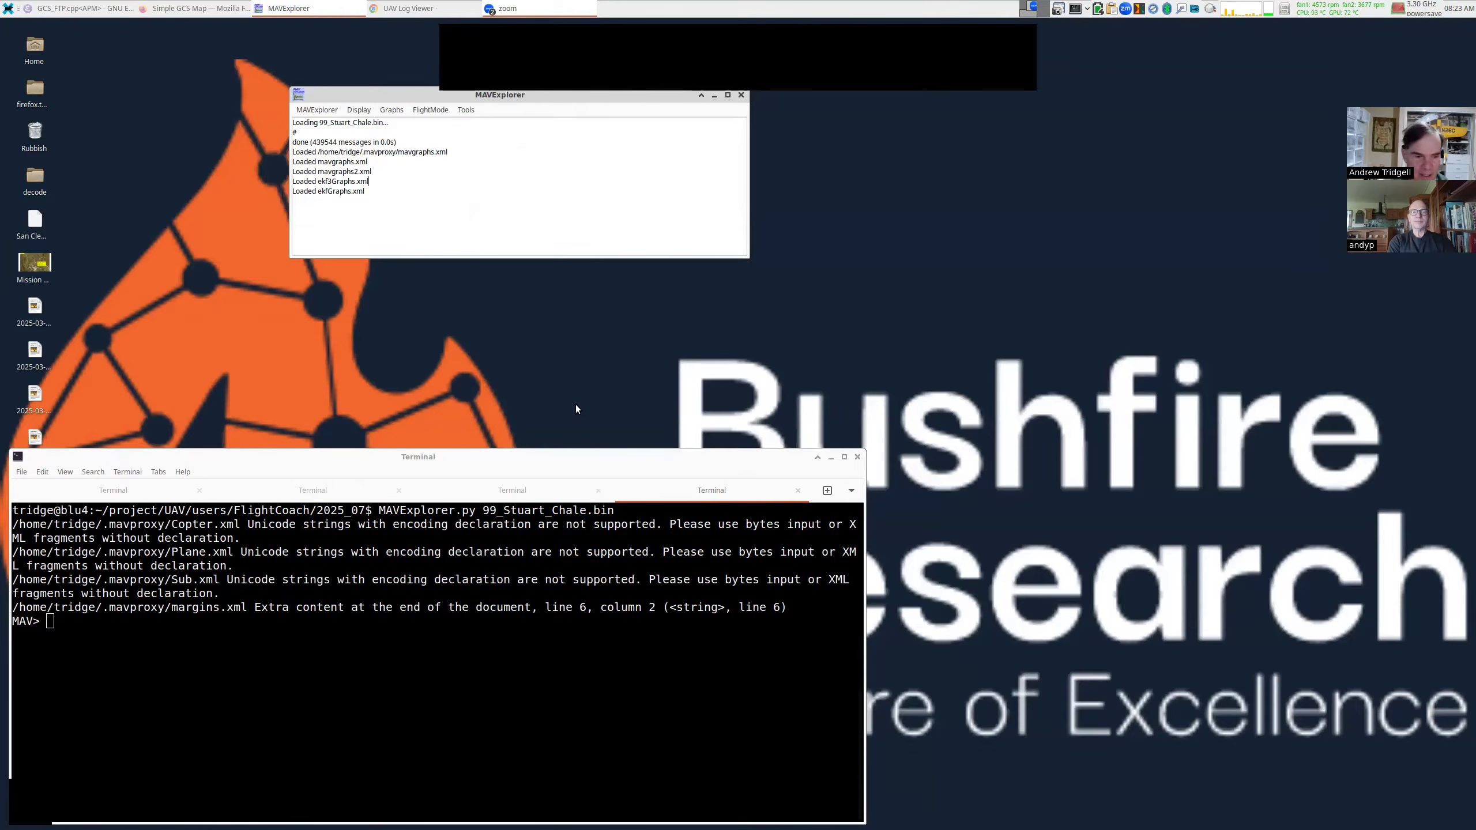
Run 'map GPS POS' at the MAV> prompt to plot both tracks.
{"action": "left_click", "coordinate": [527, 562]}
{"action": "type", "text": "map"}
{"action": "key", "text": "ctrl+l"}
{"action": "type", "text": "GPS"}
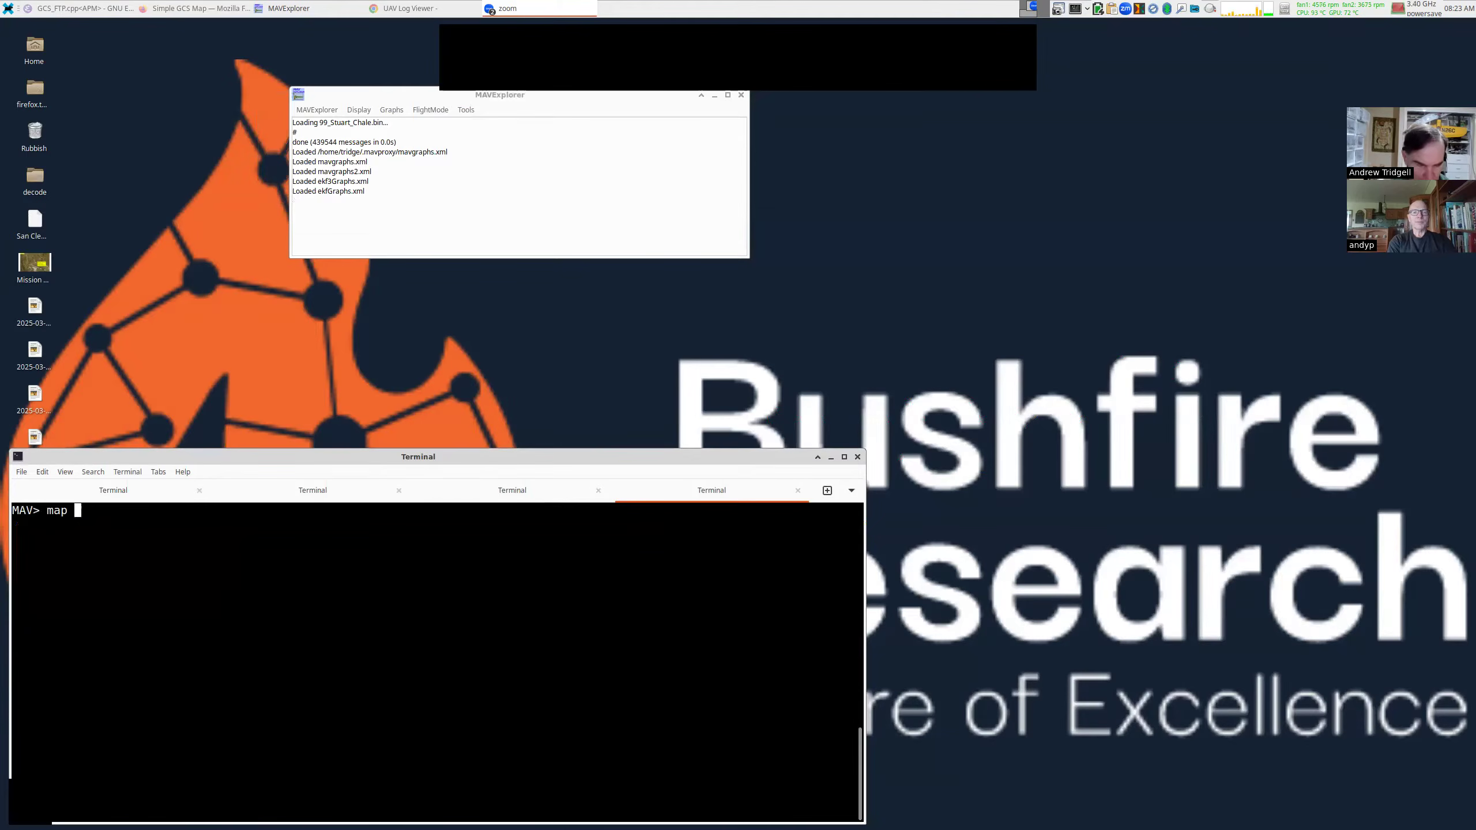
{"action": "type", "text": " POS"}
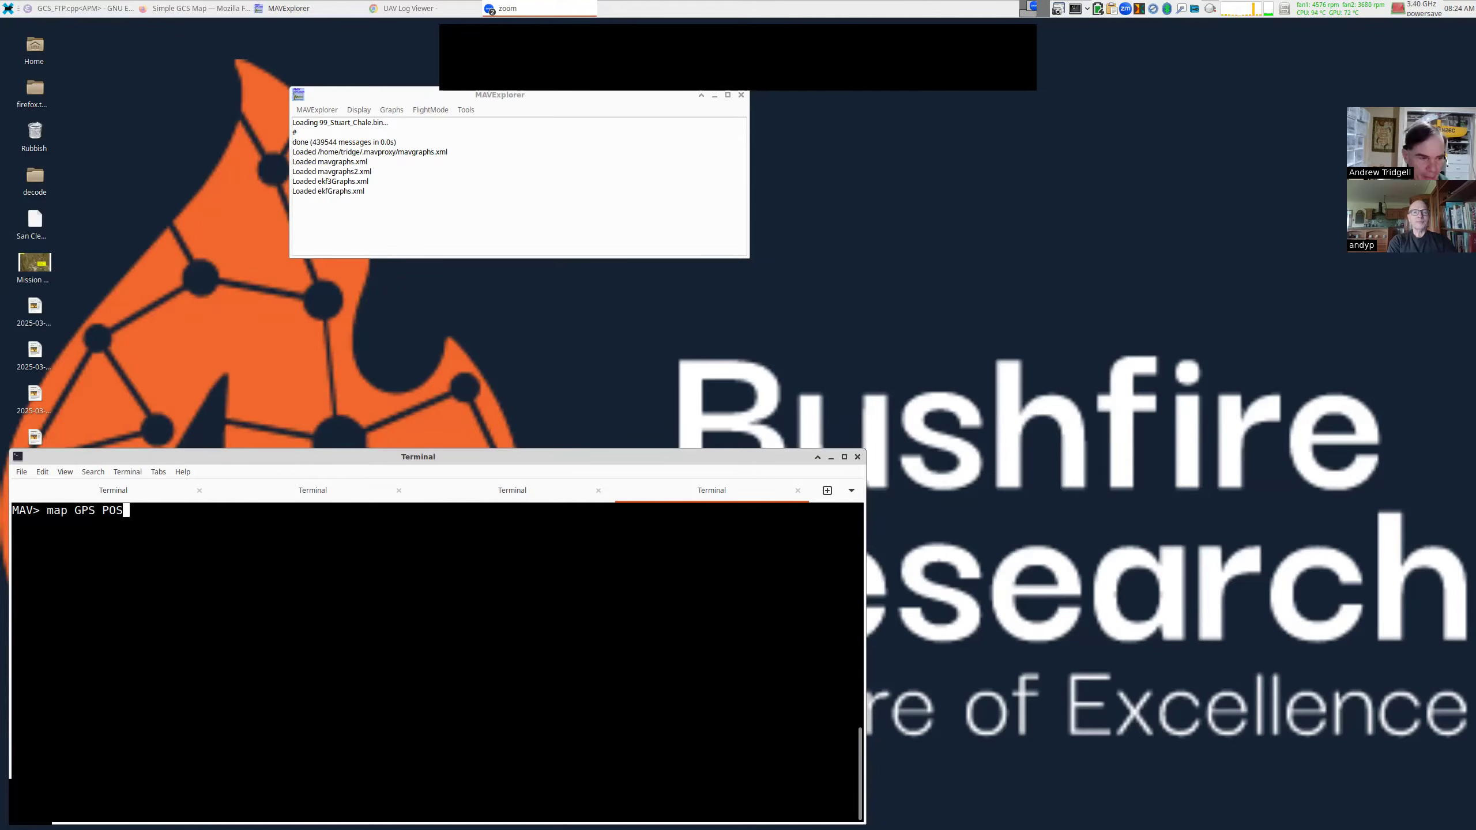
{"action": "key", "text": "Return"}
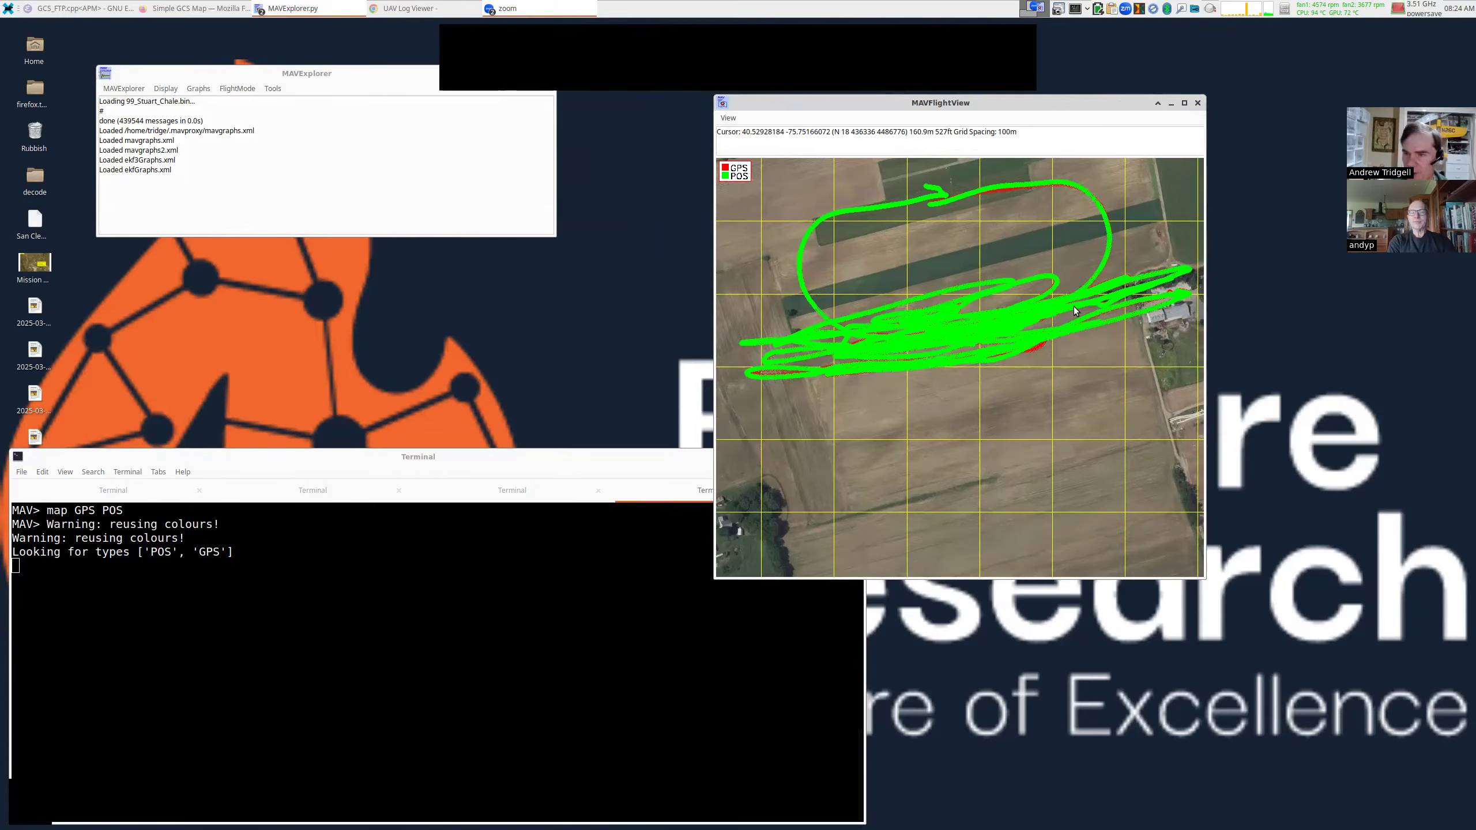
Zoom the map into a turn where the red GPS and green POS tracks diverge.
{"action": "left_click", "coordinate": [1040, 348]}
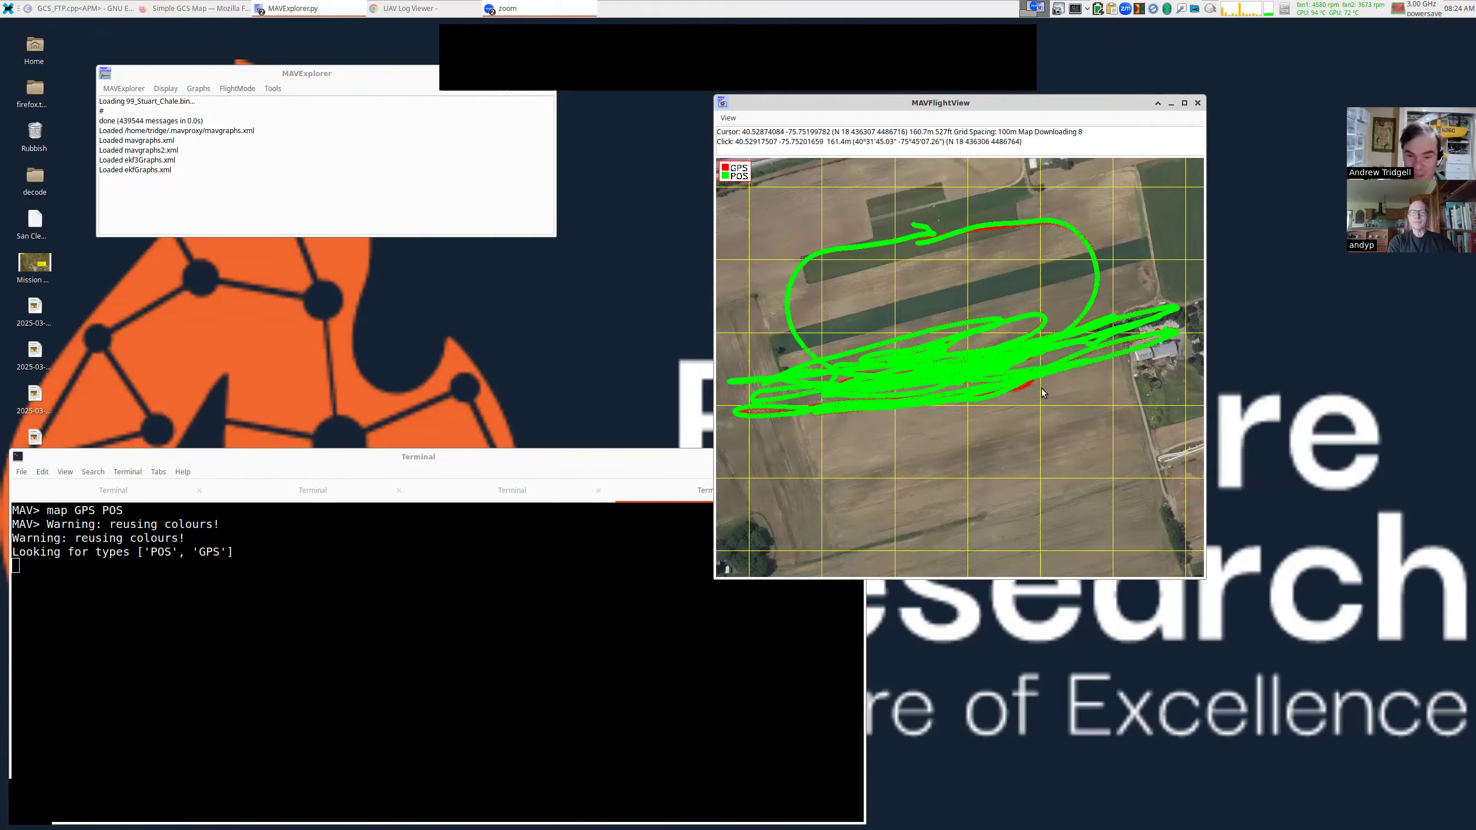
{"action": "scroll", "coordinate": [1040, 388], "scroll_direction": "up", "scroll_amount": 1}
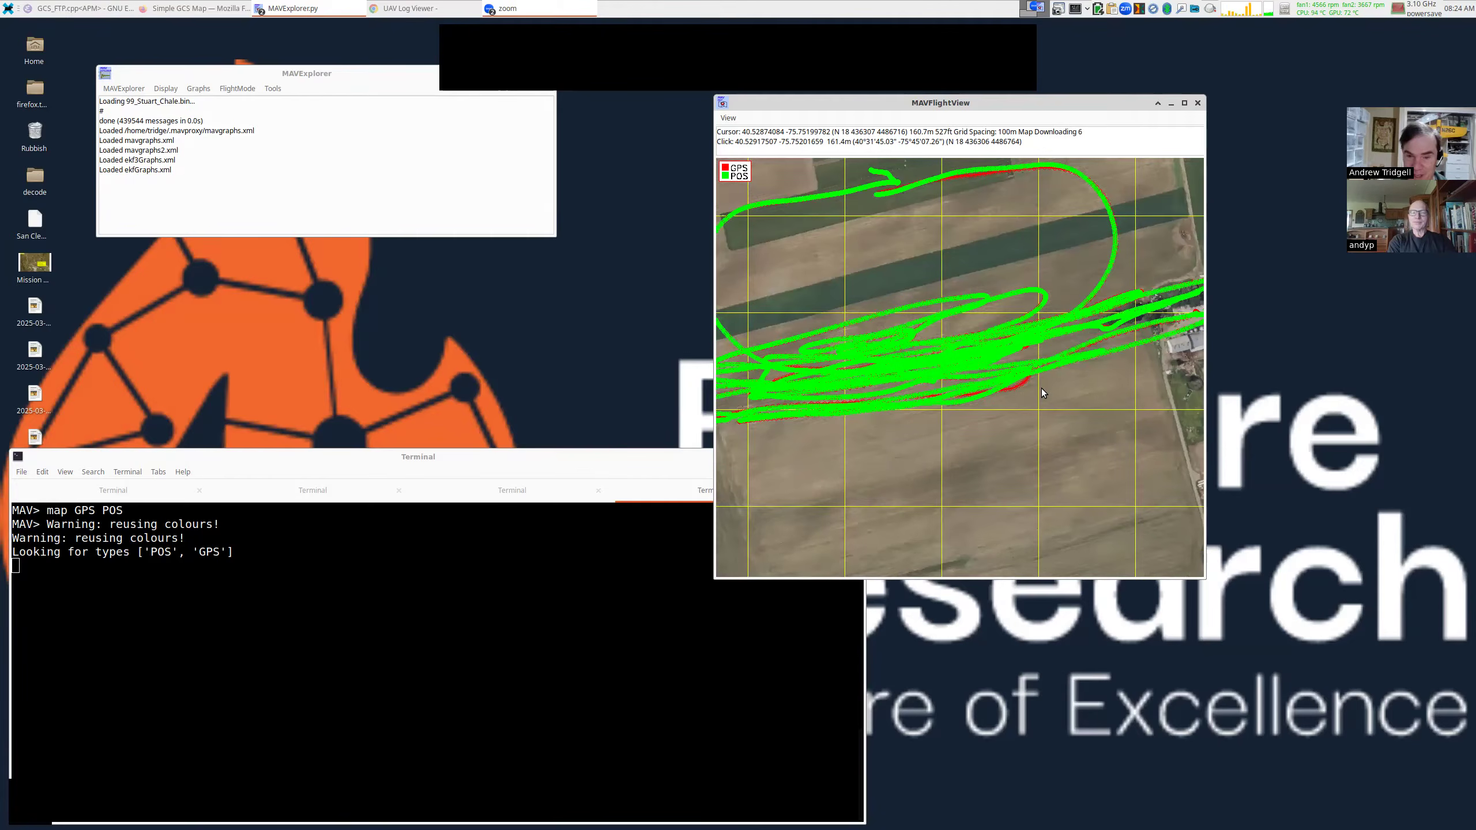
{"action": "scroll", "coordinate": [1038, 390], "scroll_direction": "up", "scroll_amount": 1}
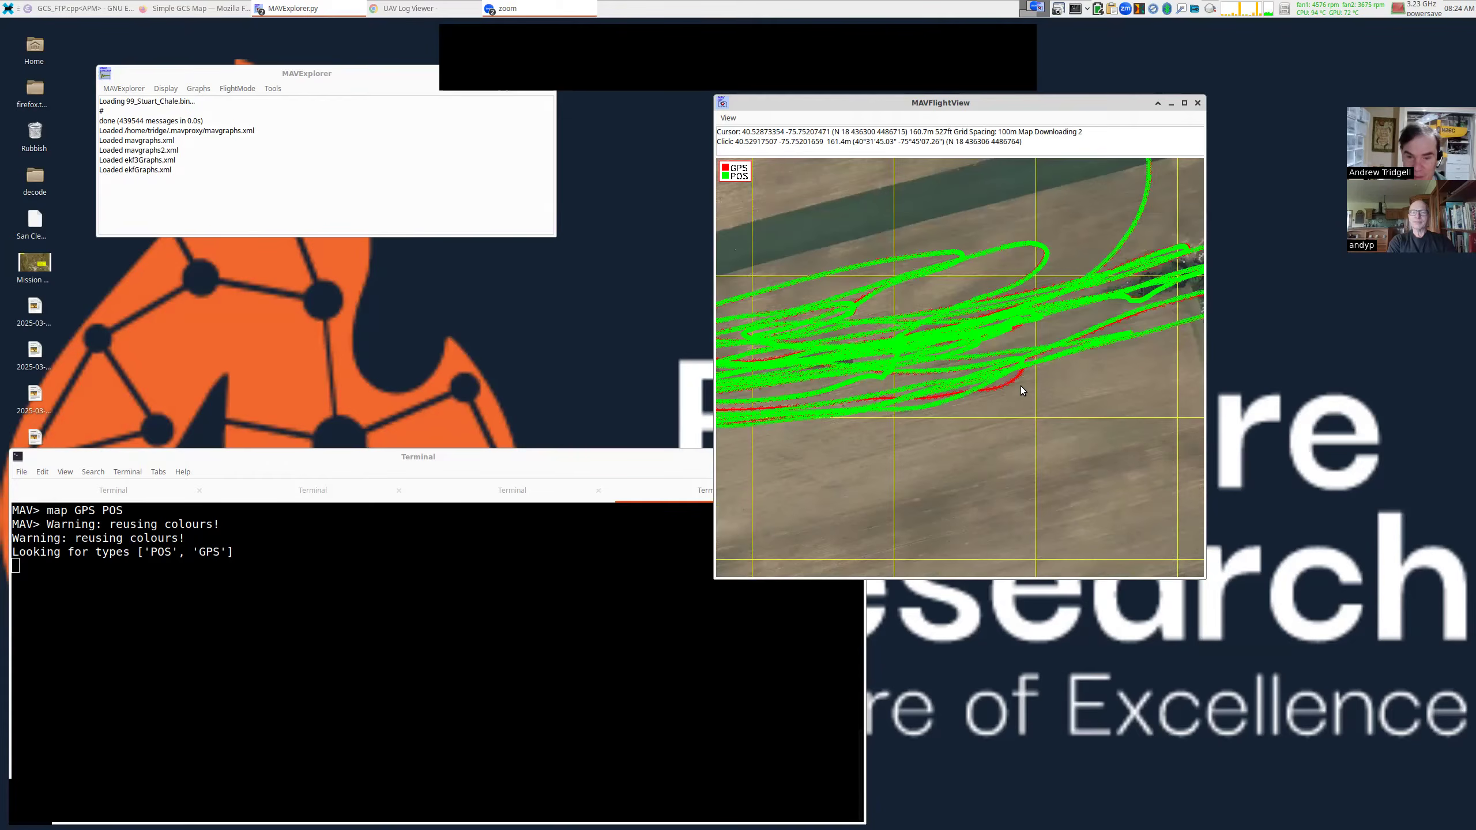
{"action": "scroll", "coordinate": [1022, 391], "scroll_direction": "up", "scroll_amount": 1}
{"action": "scroll", "coordinate": [1020, 389], "scroll_direction": "up", "scroll_amount": 1}
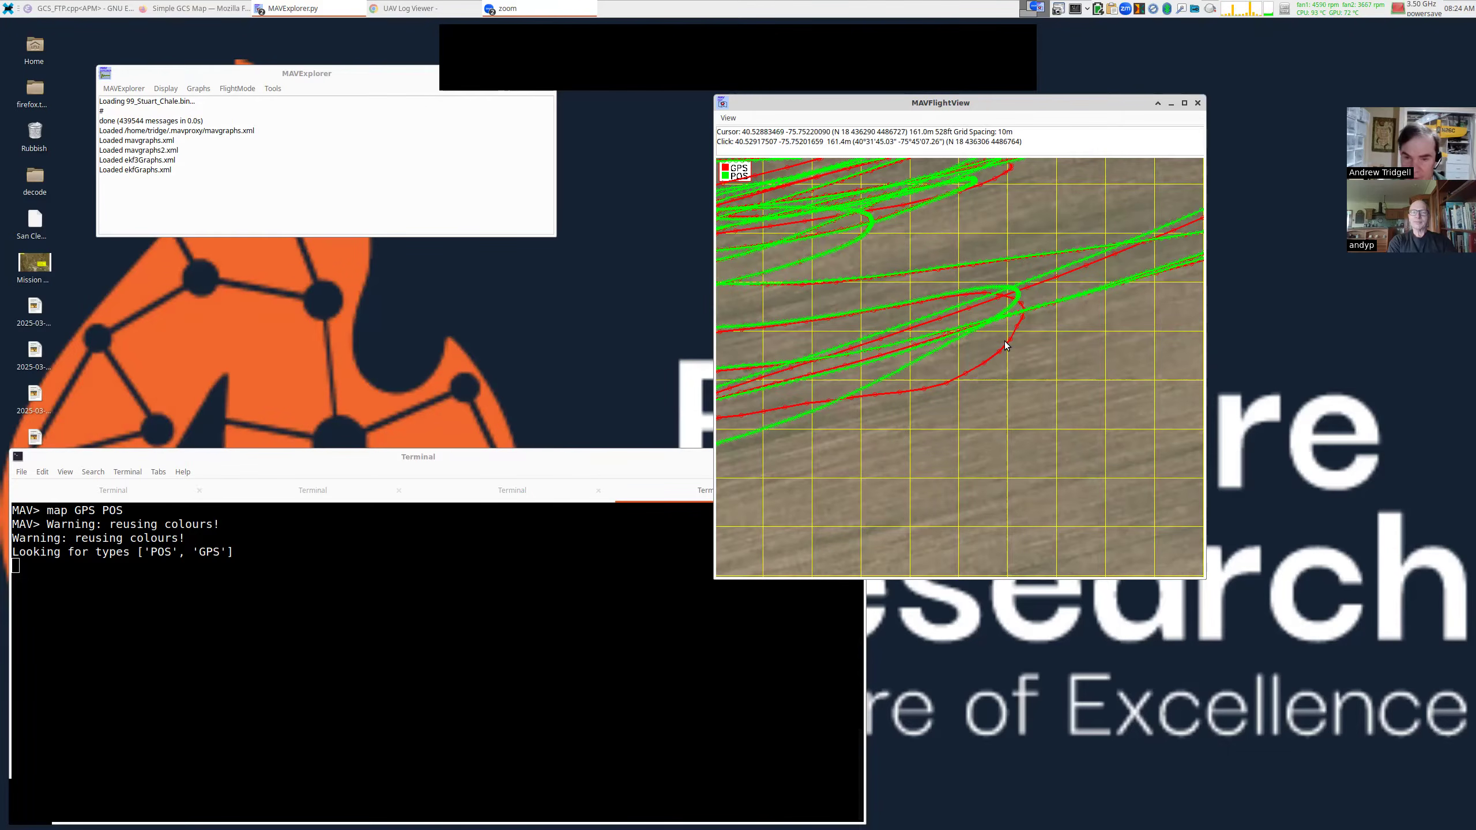
{"action": "scroll", "coordinate": [1005, 346], "scroll_direction": "up", "scroll_amount": 3}
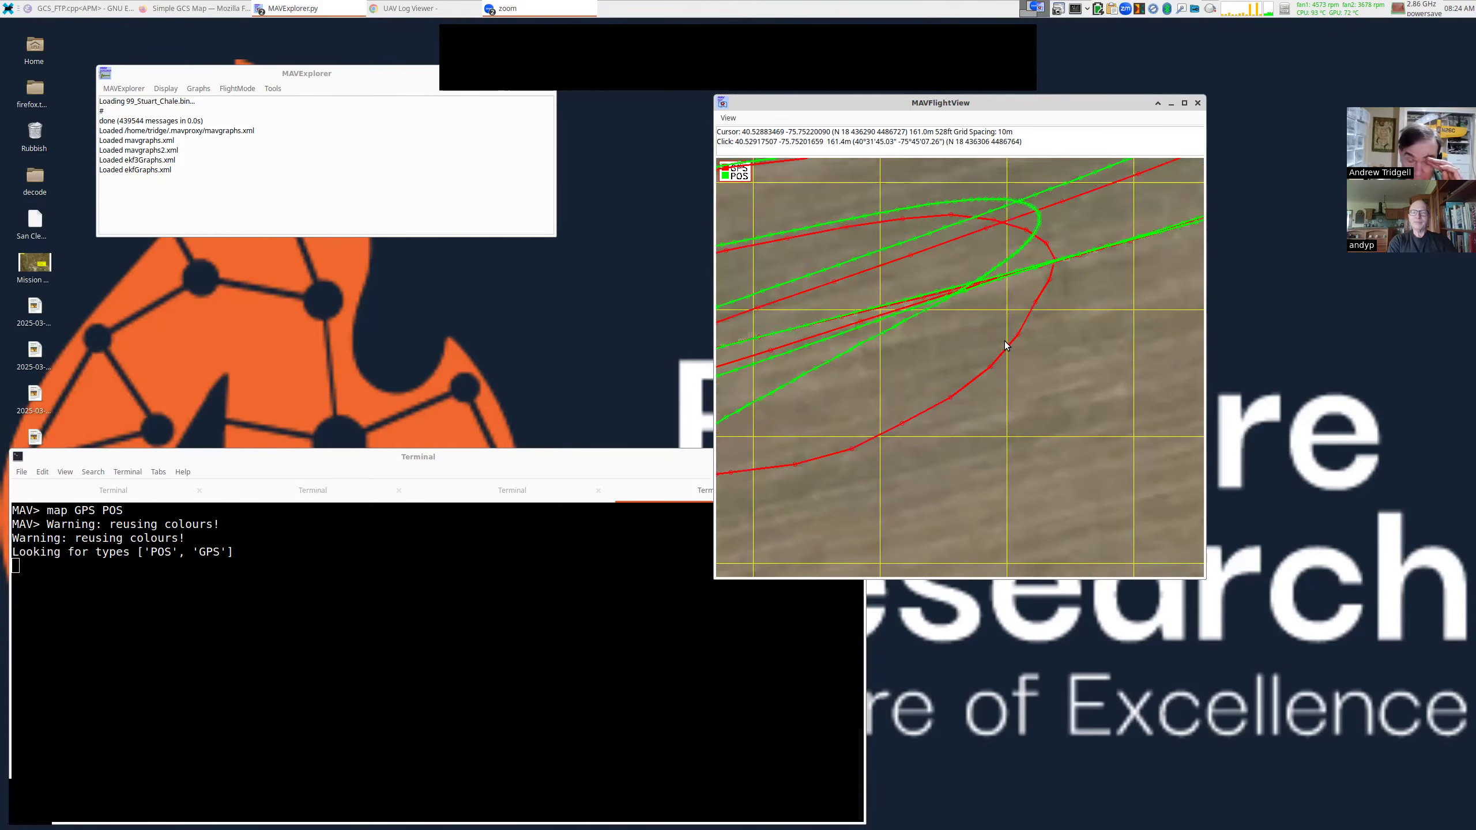
Measure distances between matching GPS and POS track points, reading about 7.1 m at the crossing.
{"action": "left_click", "coordinate": [973, 312]}
{"action": "left_click", "coordinate": [975, 436]}
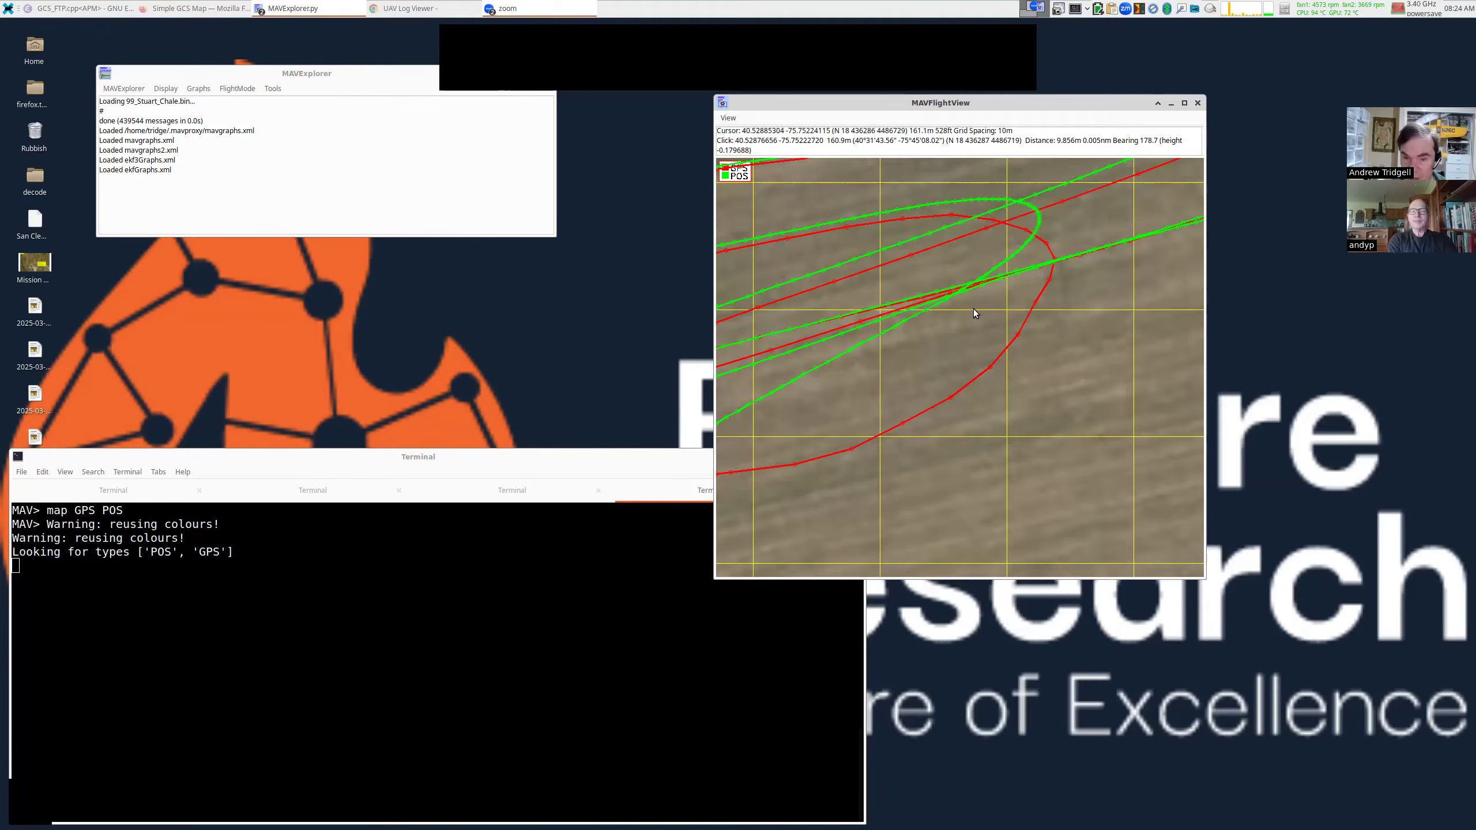
{"action": "left_click", "coordinate": [906, 316]}
{"action": "left_click", "coordinate": [952, 396]}
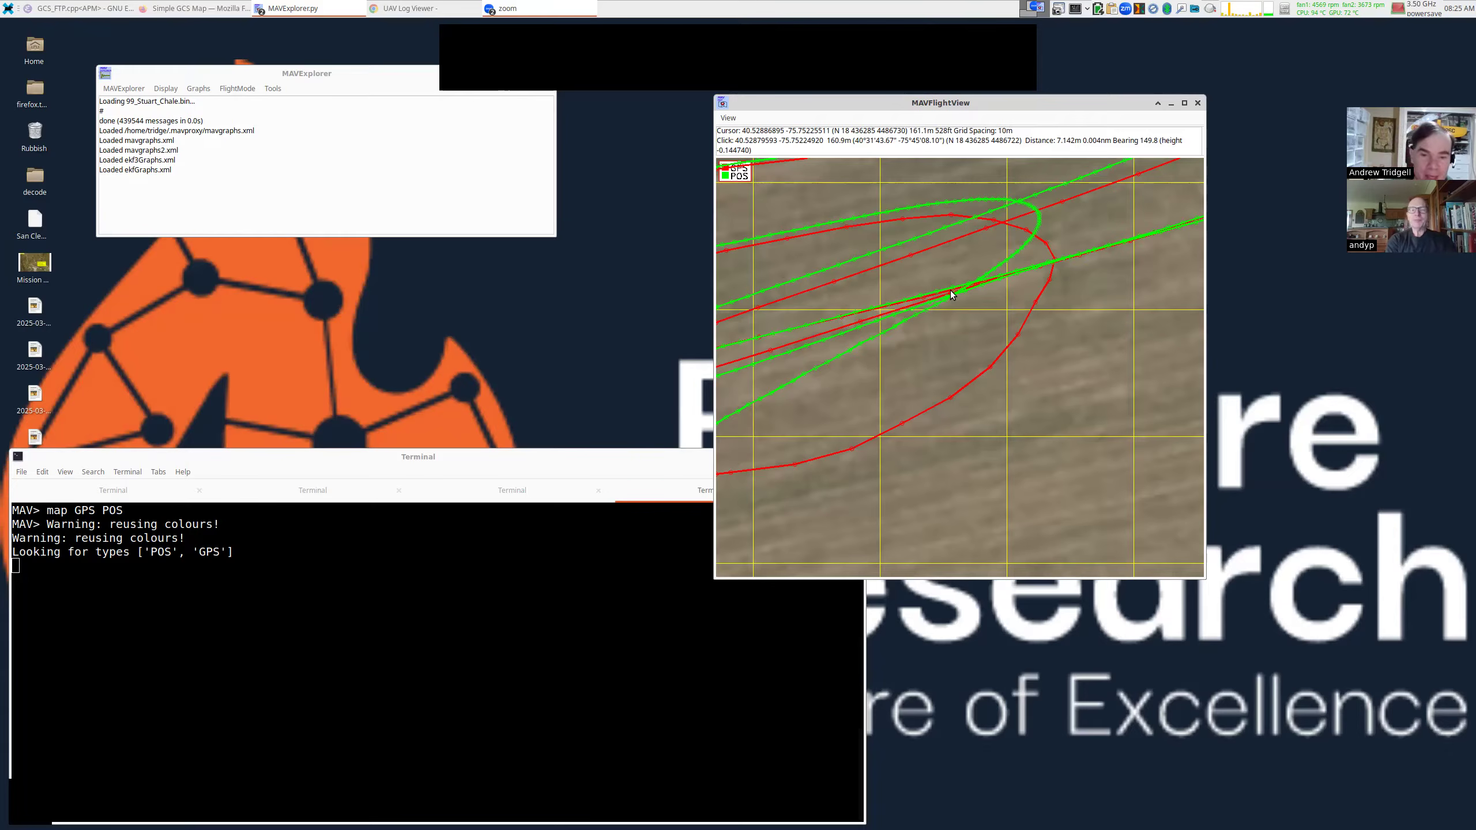
{"action": "left_click_drag", "start_coordinate": [828, 226], "coordinate": [830, 245]}
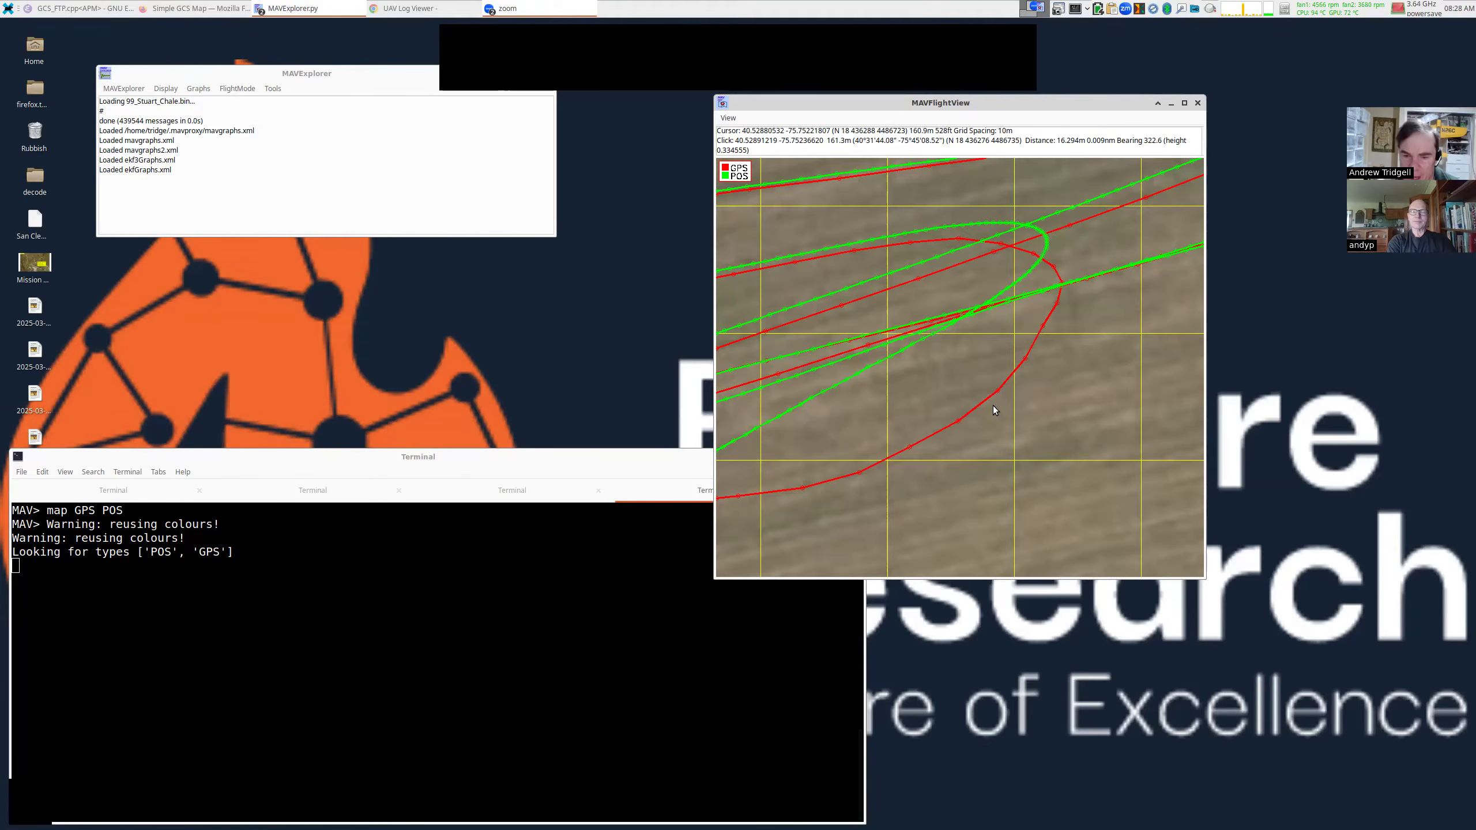
Zoom to the 1 m grid and mark four successive points along the red GPS track.
{"action": "scroll", "coordinate": [1025, 362], "scroll_direction": "up", "scroll_amount": 3}
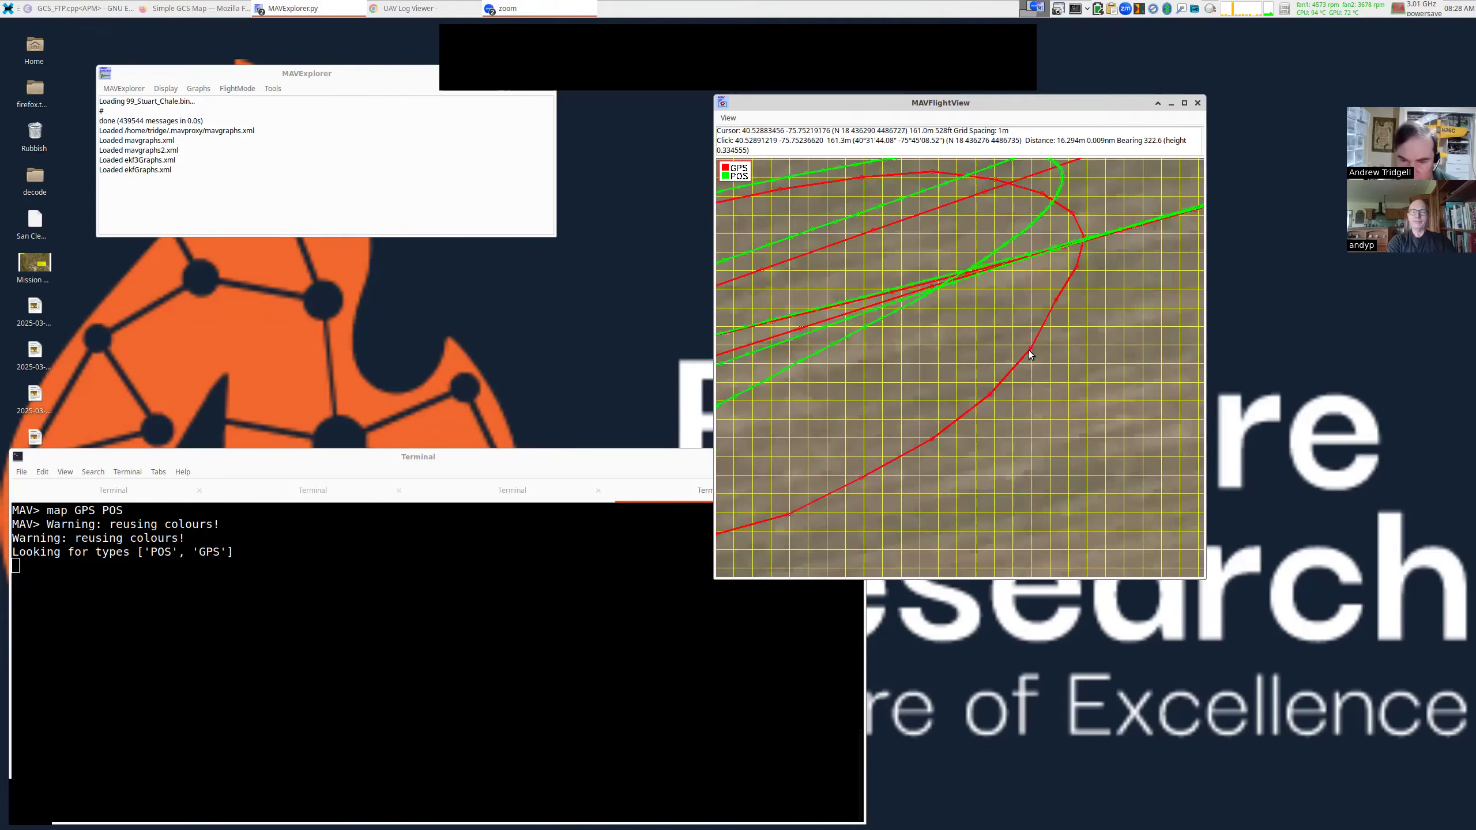
{"action": "left_click", "coordinate": [1032, 347]}
{"action": "left_click", "coordinate": [990, 395]}
{"action": "left_click", "coordinate": [929, 439]}
{"action": "left_click", "coordinate": [862, 478]}
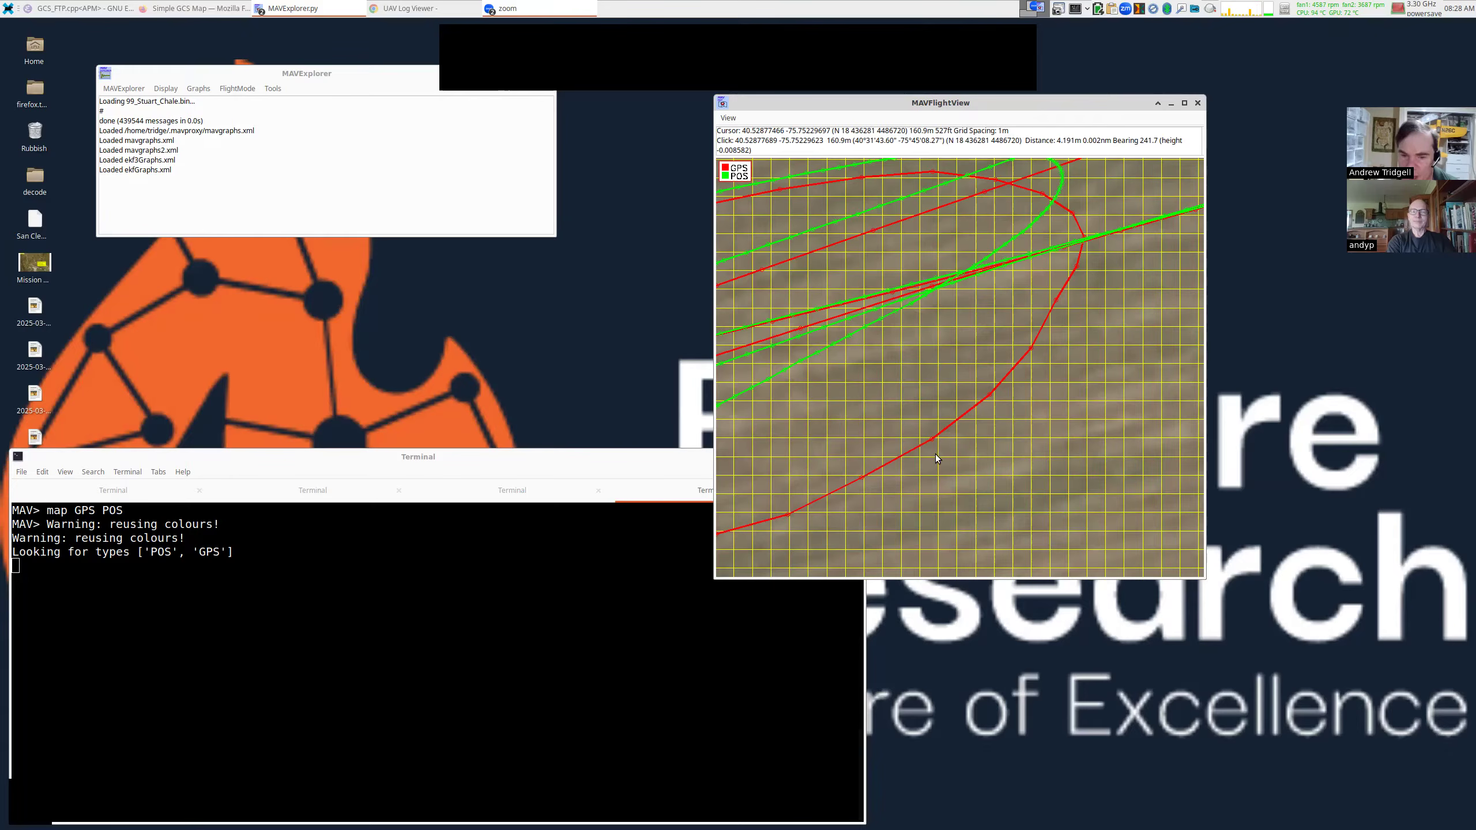
Measure spacing between further GPS points (about 1.1 m), recentre the map, and shift MAVExplorer right.
{"action": "left_click", "coordinate": [926, 294]}
{"action": "left_click", "coordinate": [909, 303]}
{"action": "left_click", "coordinate": [896, 309]}
{"action": "left_click", "coordinate": [876, 323]}
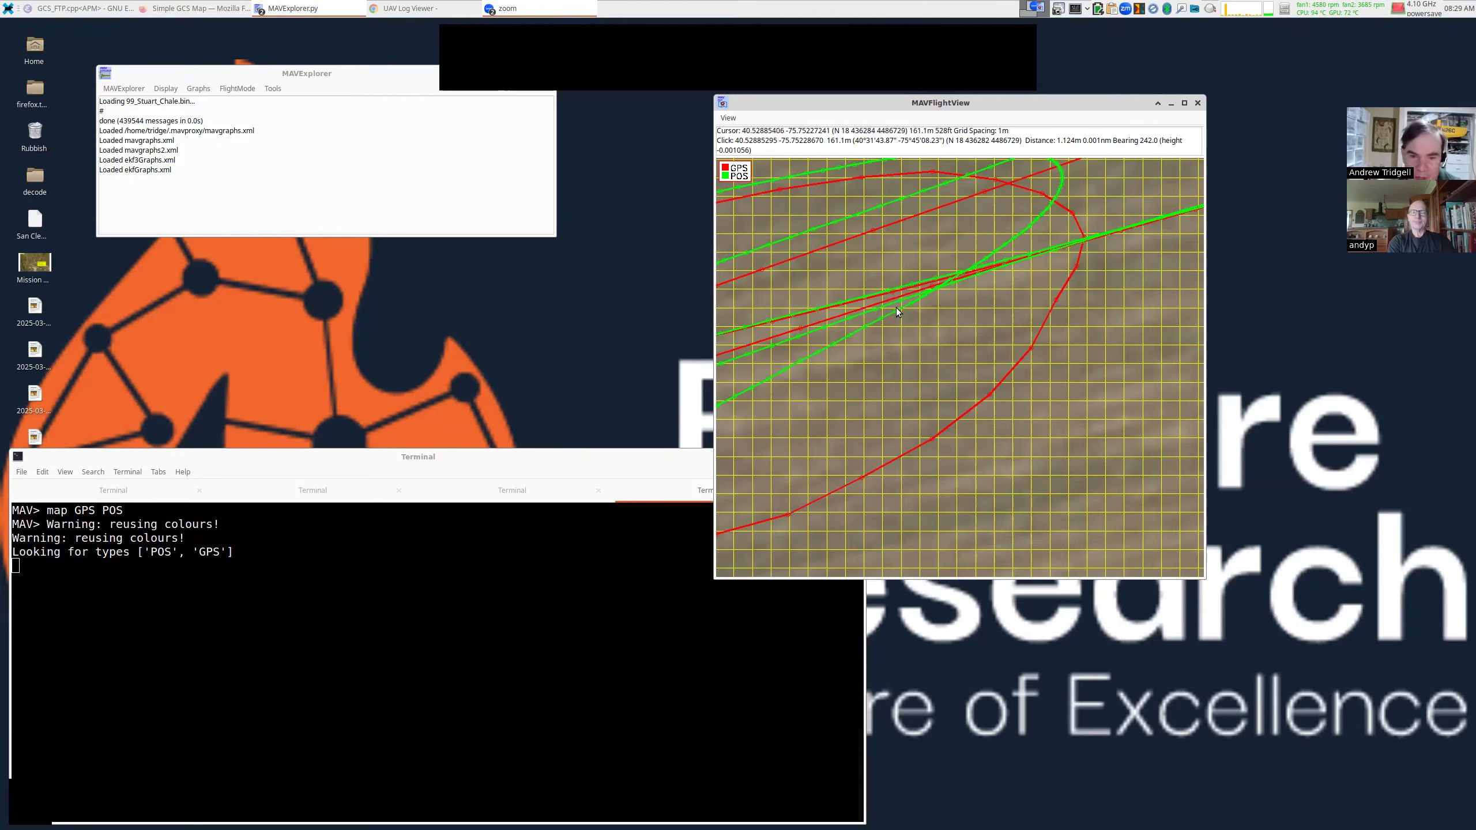
{"action": "left_click_drag", "start_coordinate": [893, 318], "coordinate": [929, 331]}
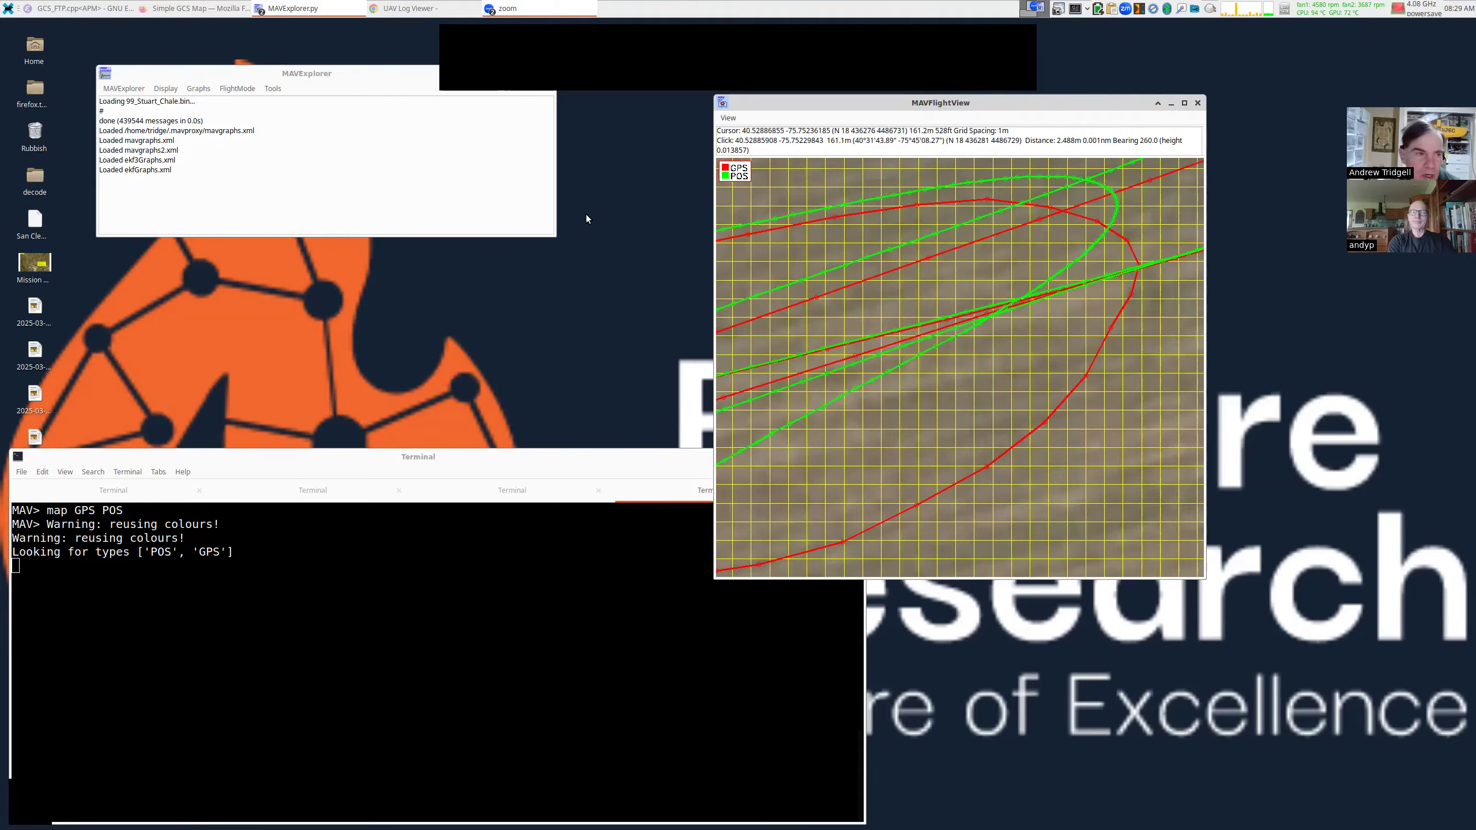
{"action": "left_click_drag", "start_coordinate": [365, 82], "coordinate": [473, 82]}
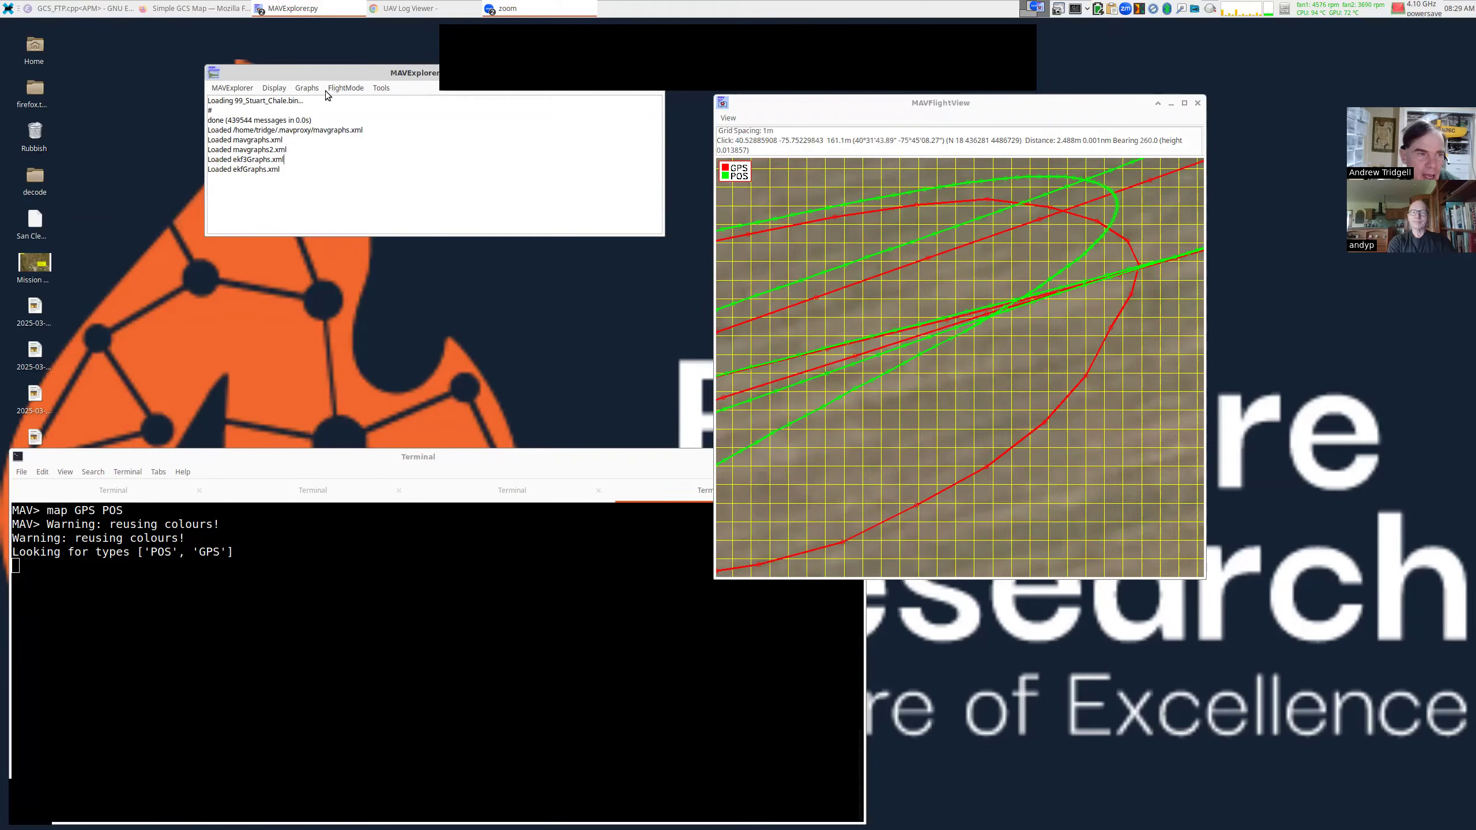
Plot EKF3 Innovations > Position Innovation NE, showing XKF3.IPN and XKF3.IPE.
{"action": "left_click", "coordinate": [309, 89]}
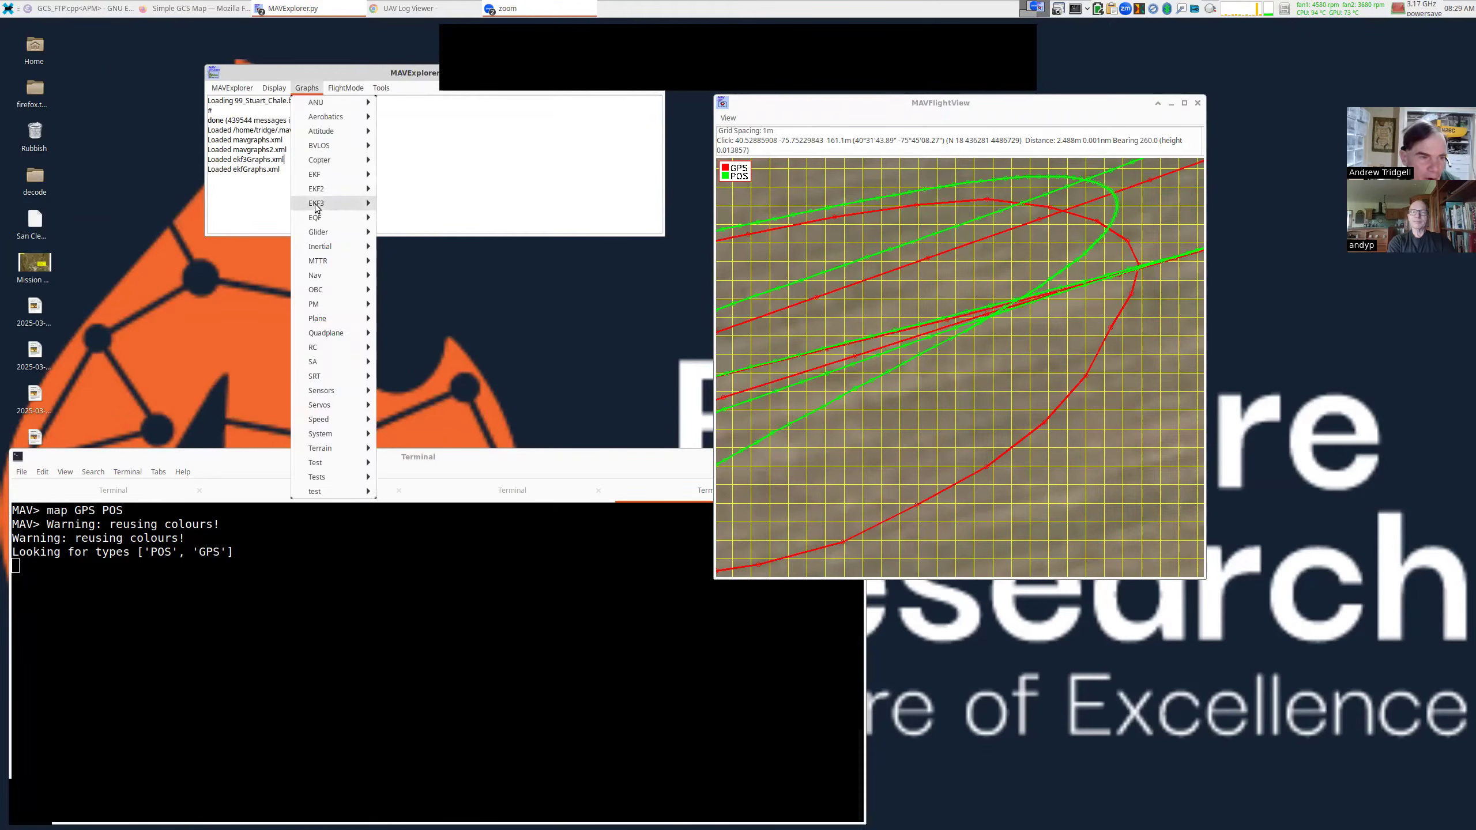
{"action": "mouse_move", "coordinate": [323, 204]}
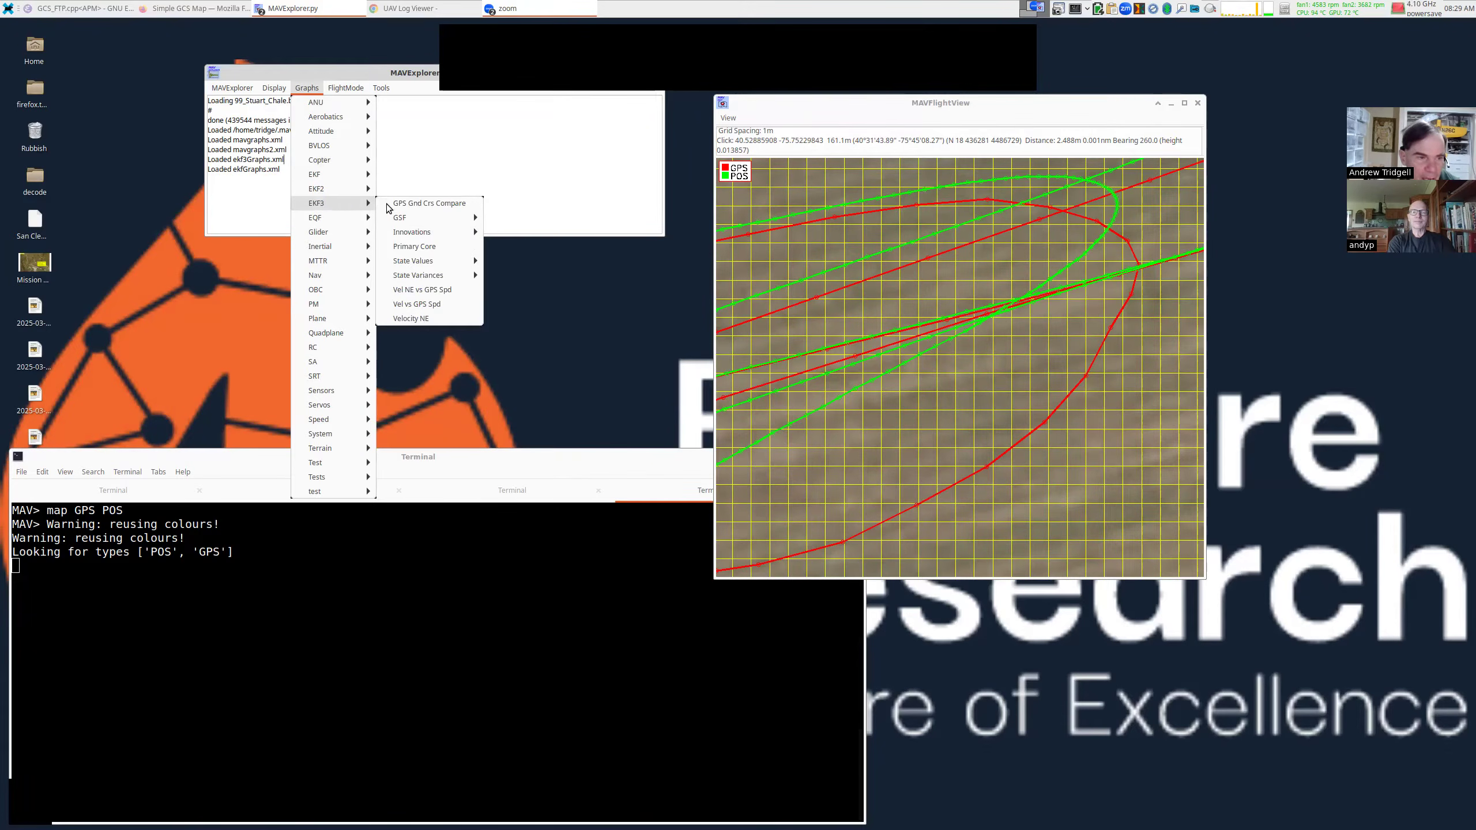
{"action": "mouse_move", "coordinate": [435, 231]}
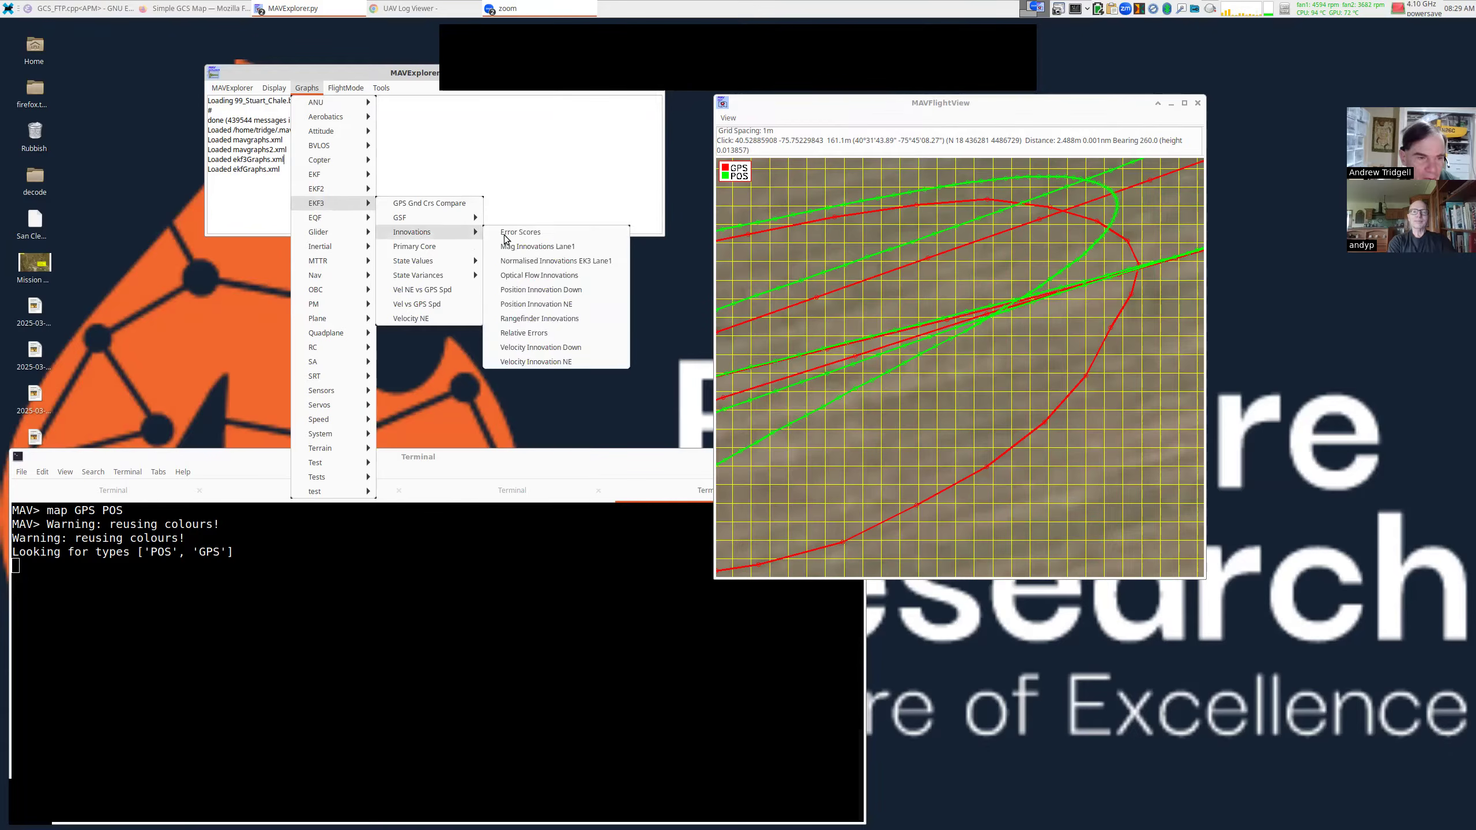
{"action": "left_click", "coordinate": [566, 305]}
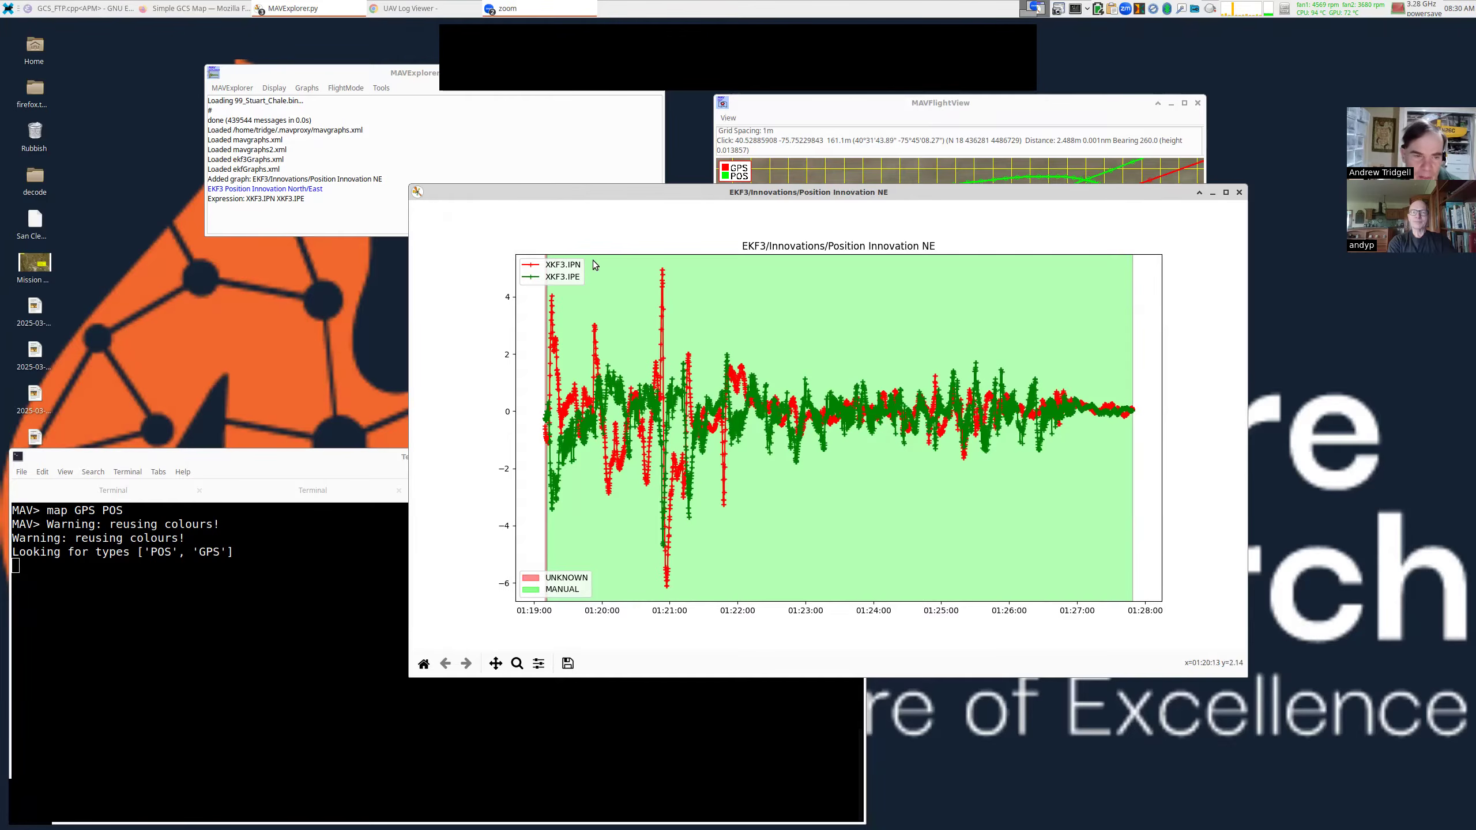
Move the EKF3 Position Innovation NE window up and to the right, then drag its corner to enlarge it.
{"action": "left_click_drag", "start_coordinate": [615, 191], "coordinate": [720, 112]}
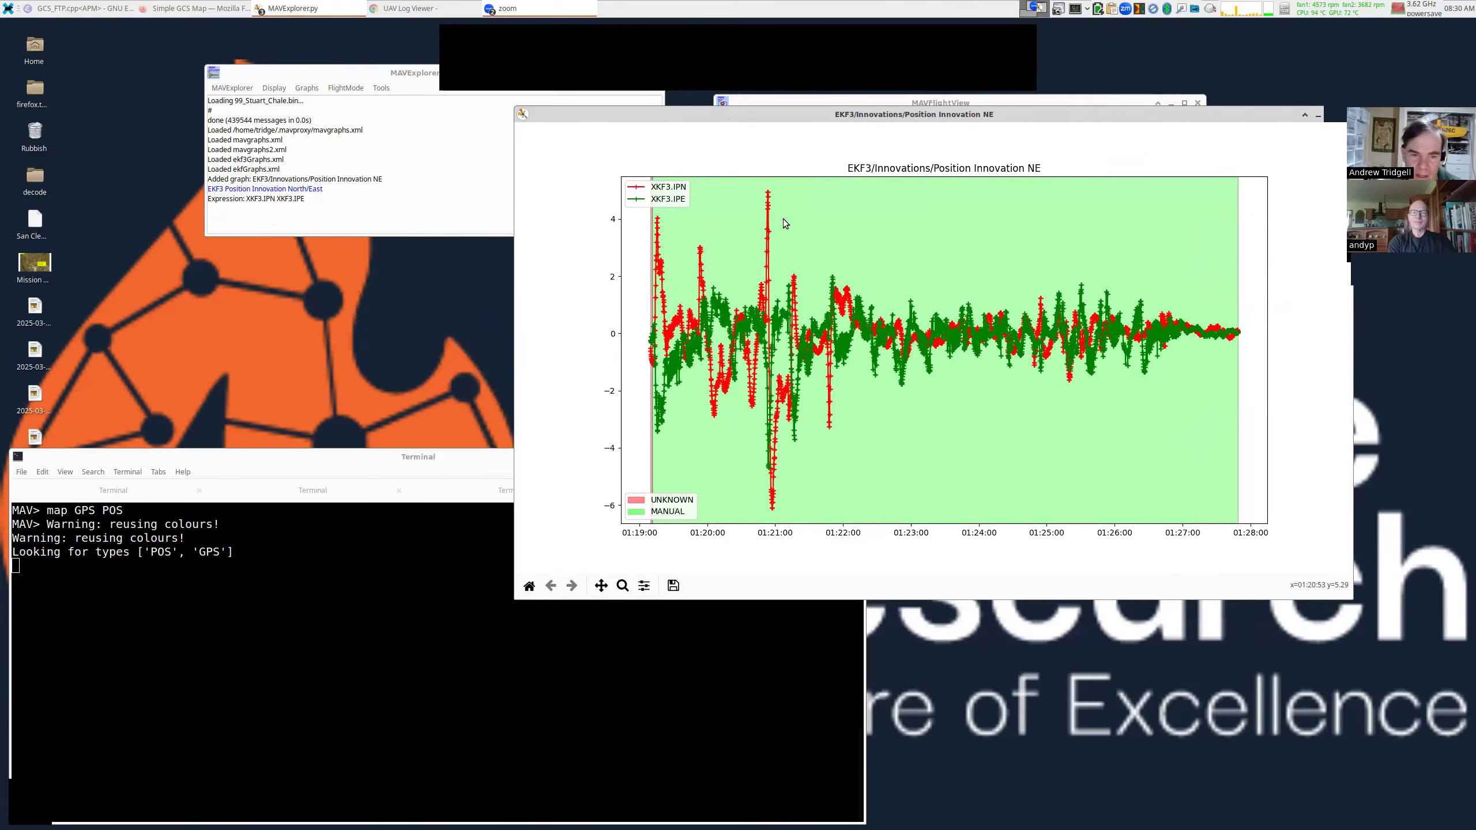
{"action": "left_click_drag", "start_coordinate": [610, 556], "coordinate": [495, 662]}
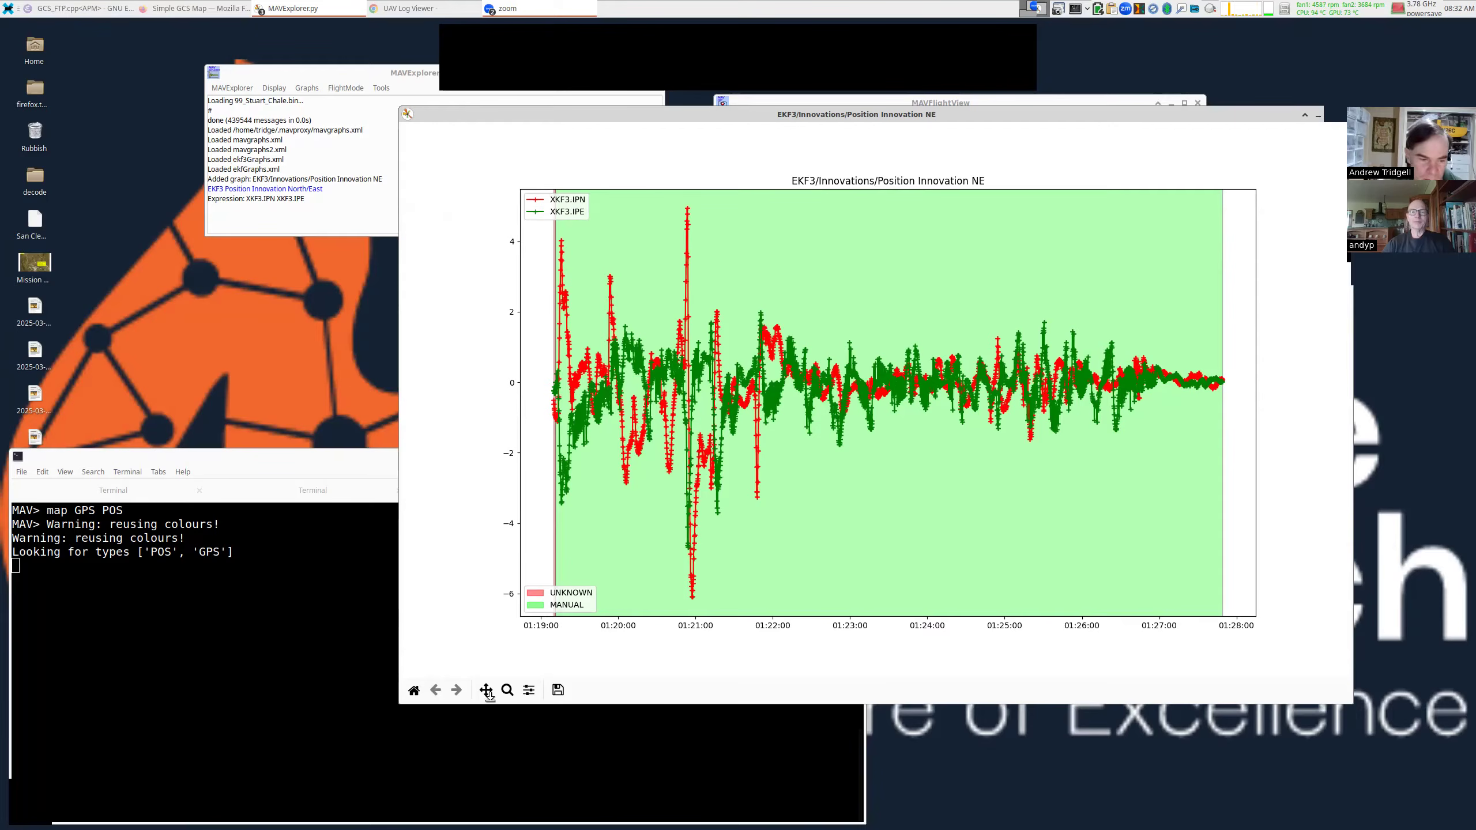
Box-zoom the innovation graph to 01:20:20–01:21:25 and move it aside to uncover the flight map.
{"action": "left_click", "coordinate": [507, 690]}
{"action": "left_click_drag", "start_coordinate": [641, 204], "coordinate": [730, 605]}
{"action": "left_click_drag", "start_coordinate": [920, 114], "coordinate": [769, 196]}
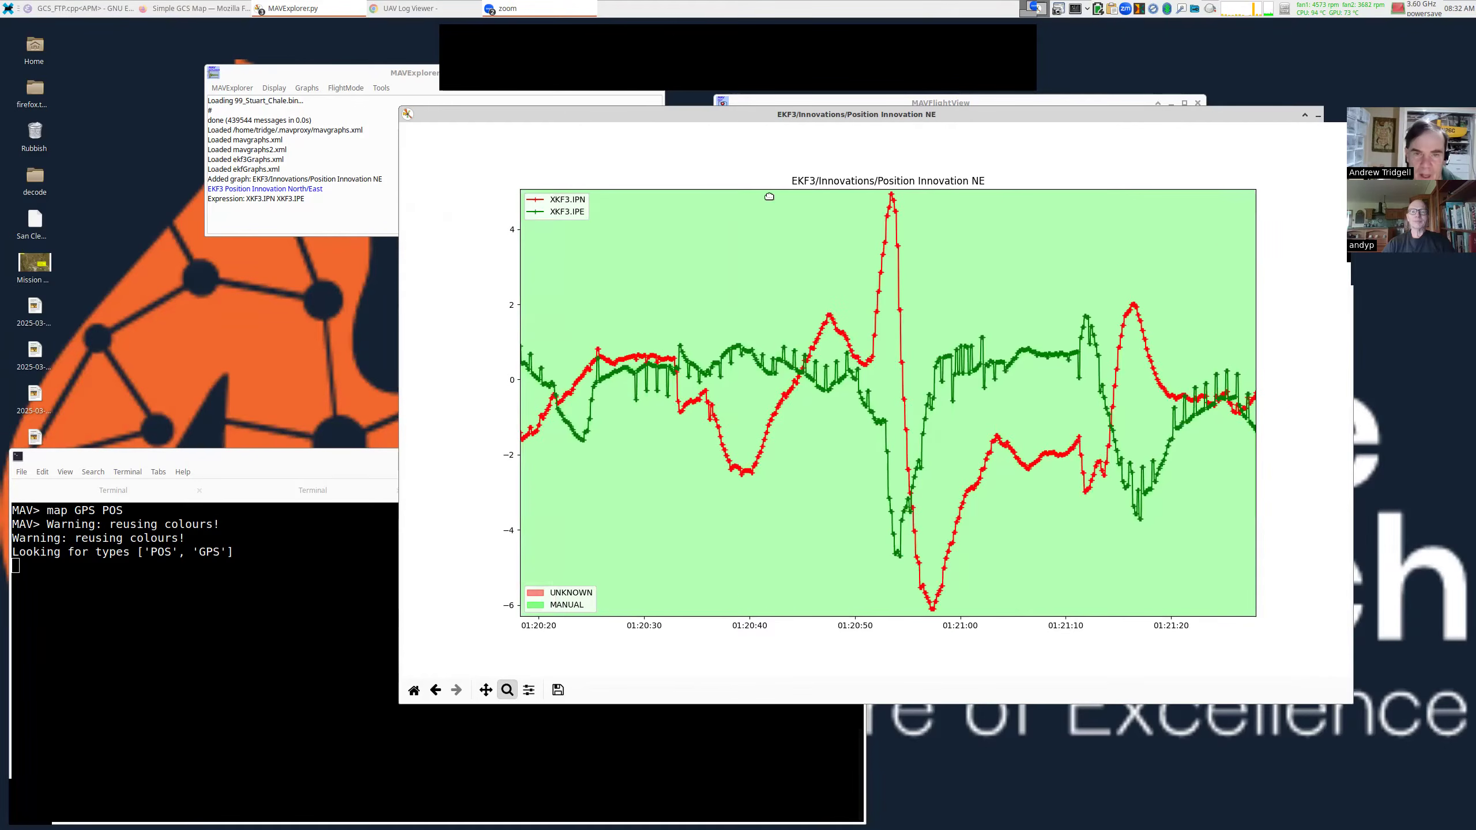
{"action": "left_click_drag", "start_coordinate": [892, 106], "coordinate": [1006, 54]}
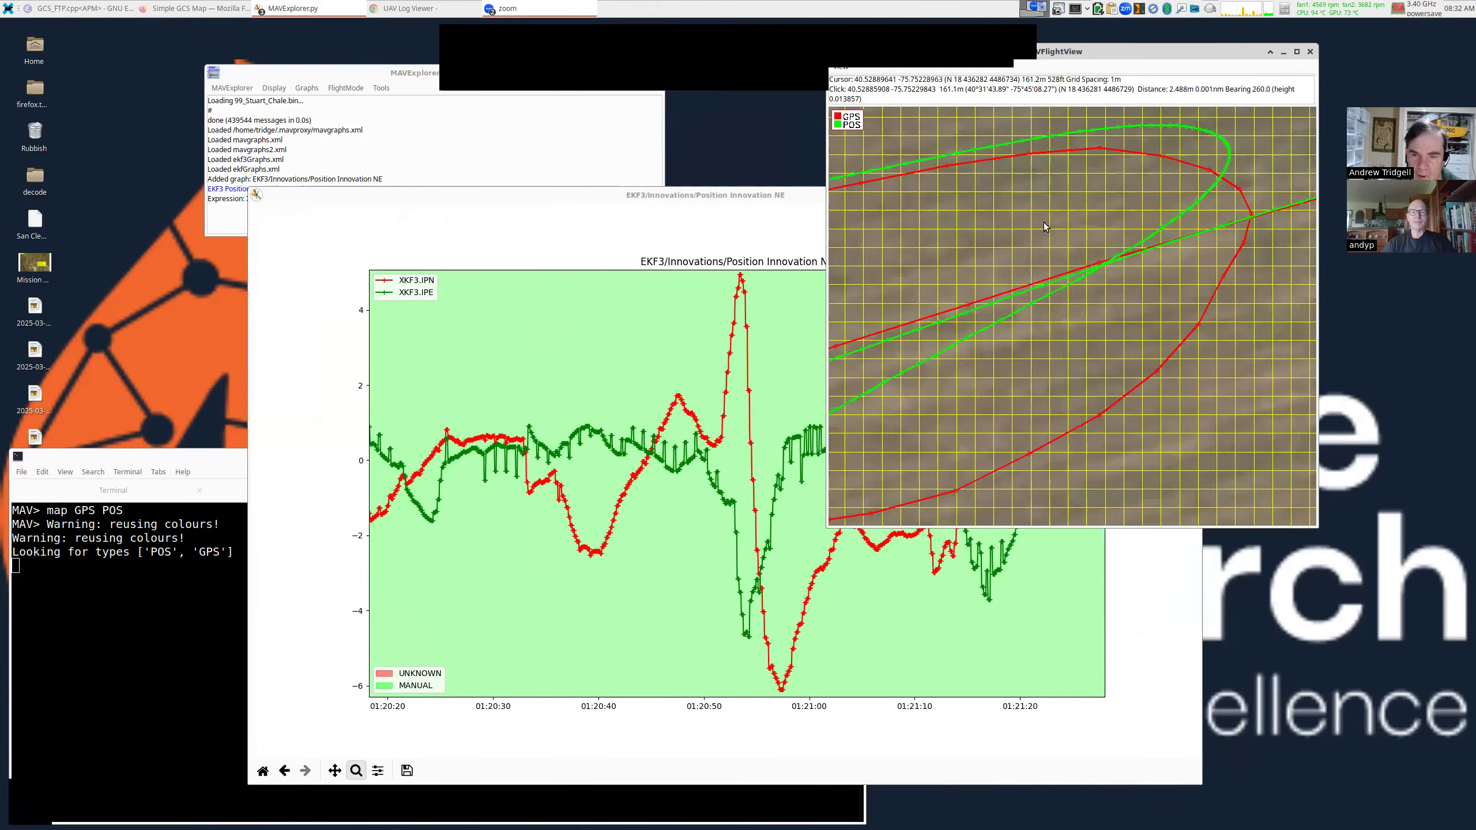
Zoom the flight map out to a 100 m grid and place the shrunken innovation graph beside it.
{"action": "scroll", "coordinate": [1044, 247], "scroll_direction": "down", "scroll_amount": 3}
{"action": "scroll", "coordinate": [1043, 247], "scroll_direction": "down", "scroll_amount": 2}
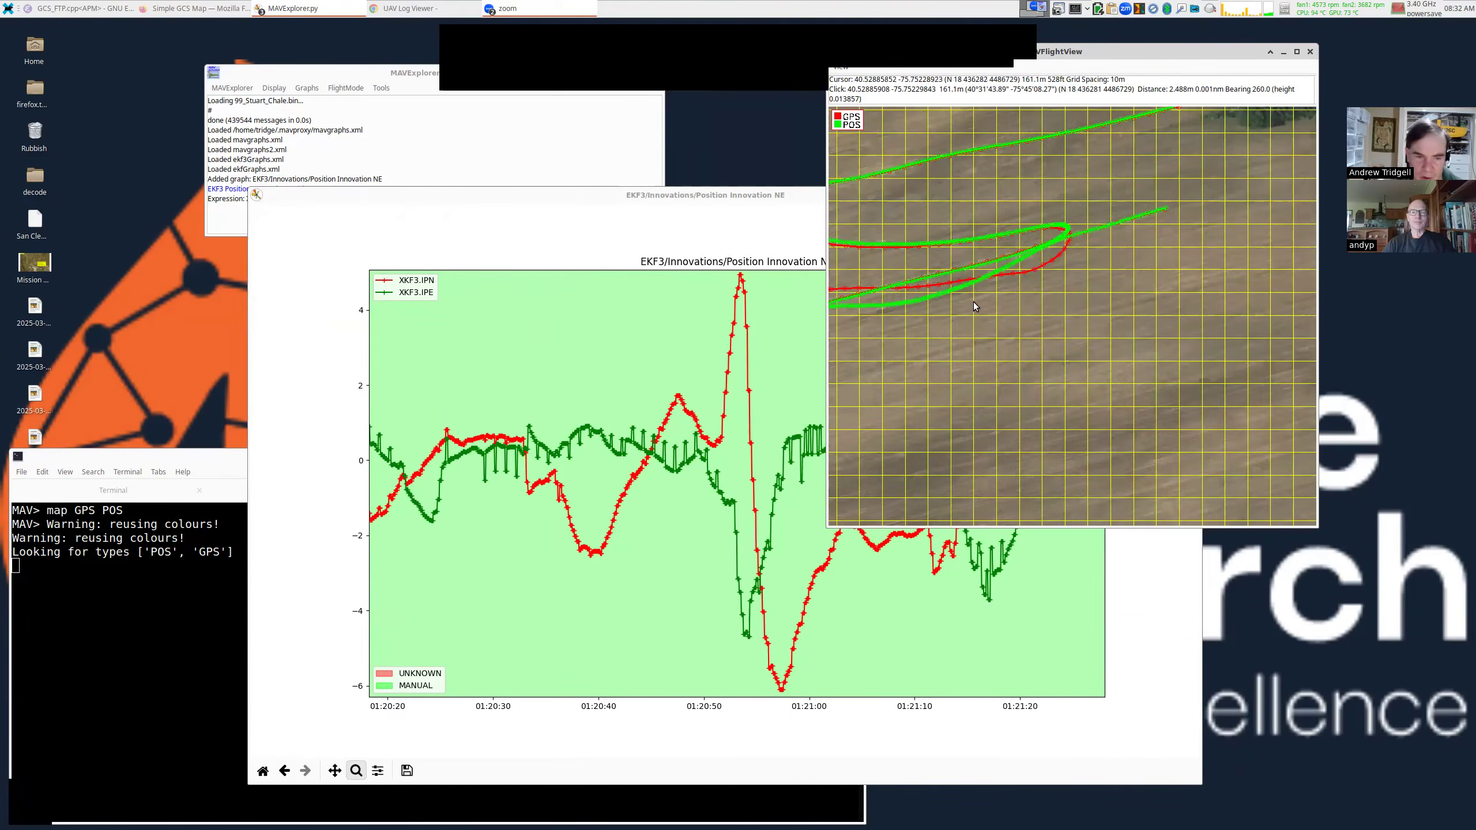
{"action": "left_click_drag", "start_coordinate": [616, 204], "coordinate": [423, 206]}
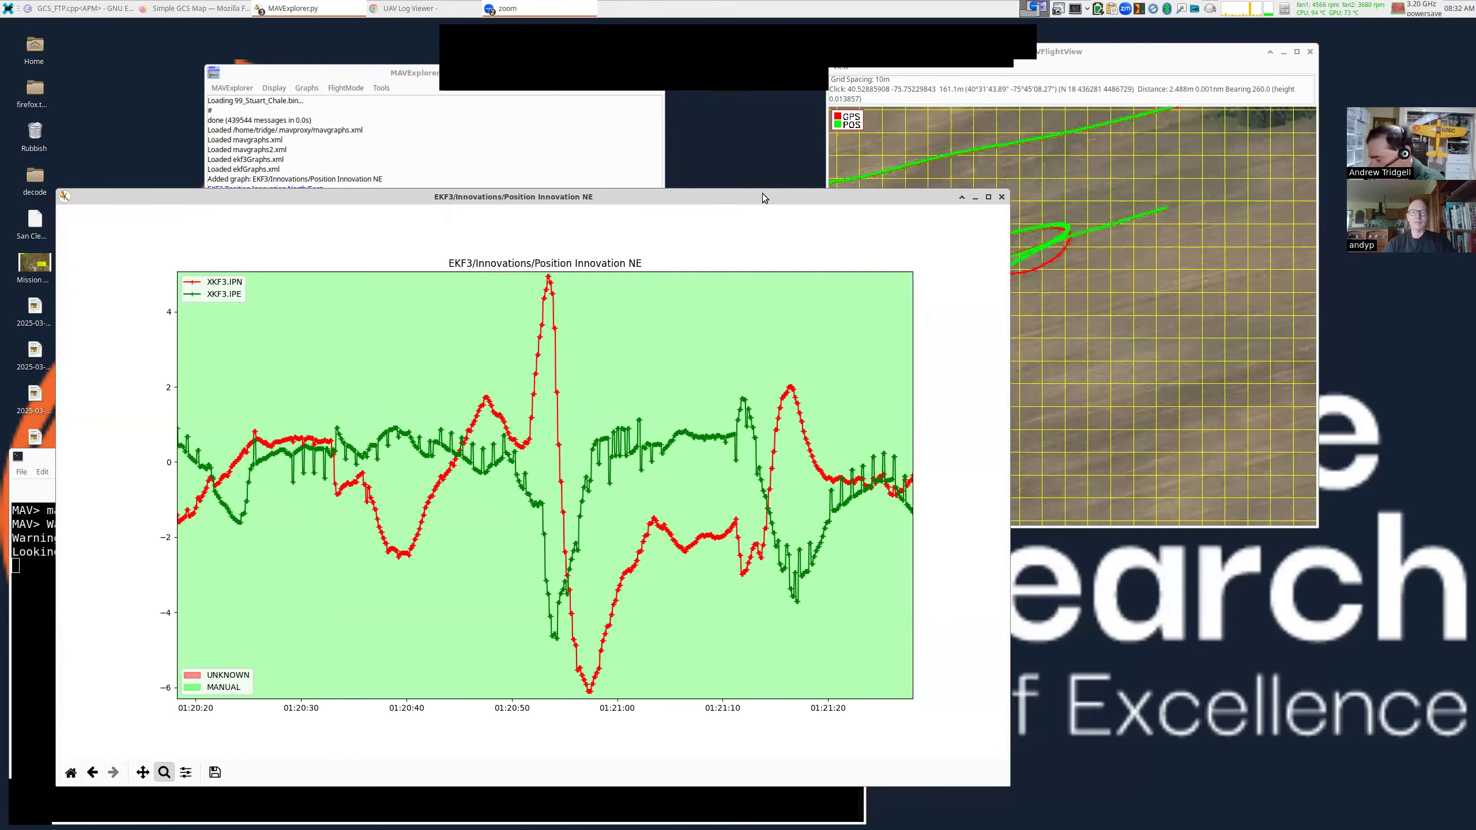
{"action": "left_click_drag", "start_coordinate": [820, 286], "coordinate": [654, 244]}
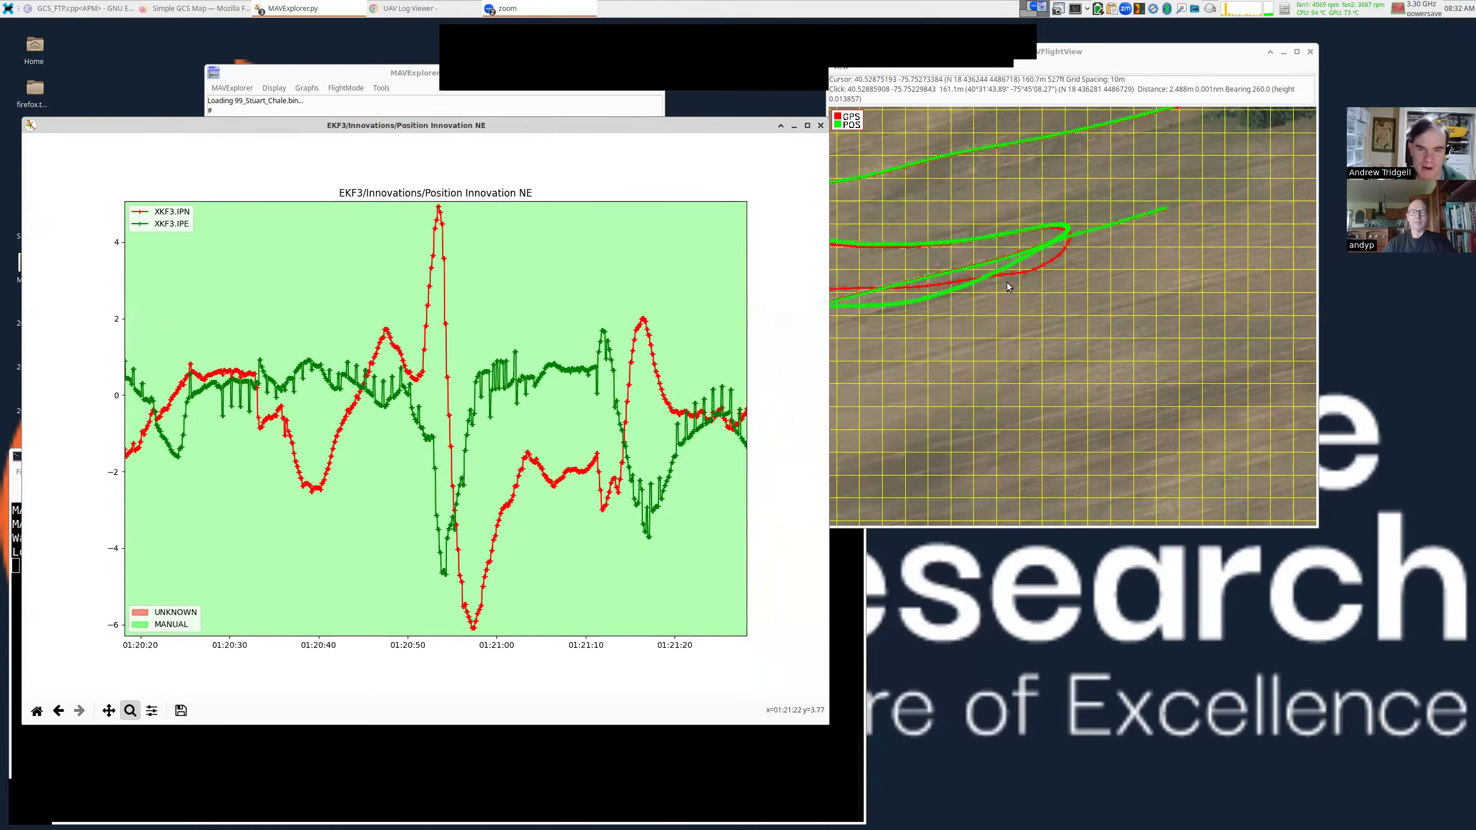
{"action": "left_click_drag", "start_coordinate": [1011, 284], "coordinate": [1080, 287]}
{"action": "scroll", "coordinate": [1081, 289], "scroll_direction": "down", "scroll_amount": 15}
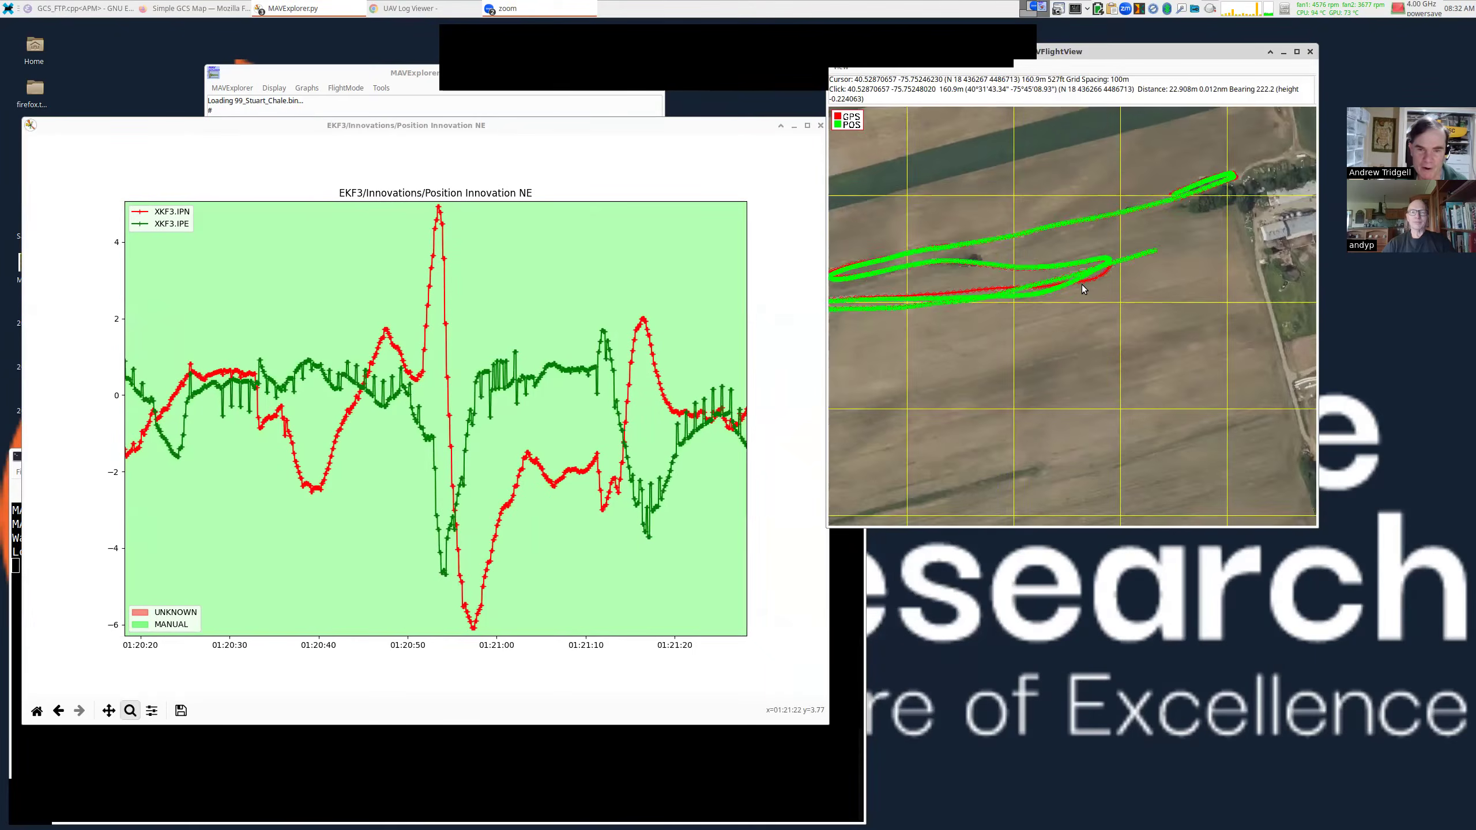
Reset the innovation graph to the full flight, then zoom in twice to about 01:20:51–01:20:55.
{"action": "left_click", "coordinate": [38, 711]}
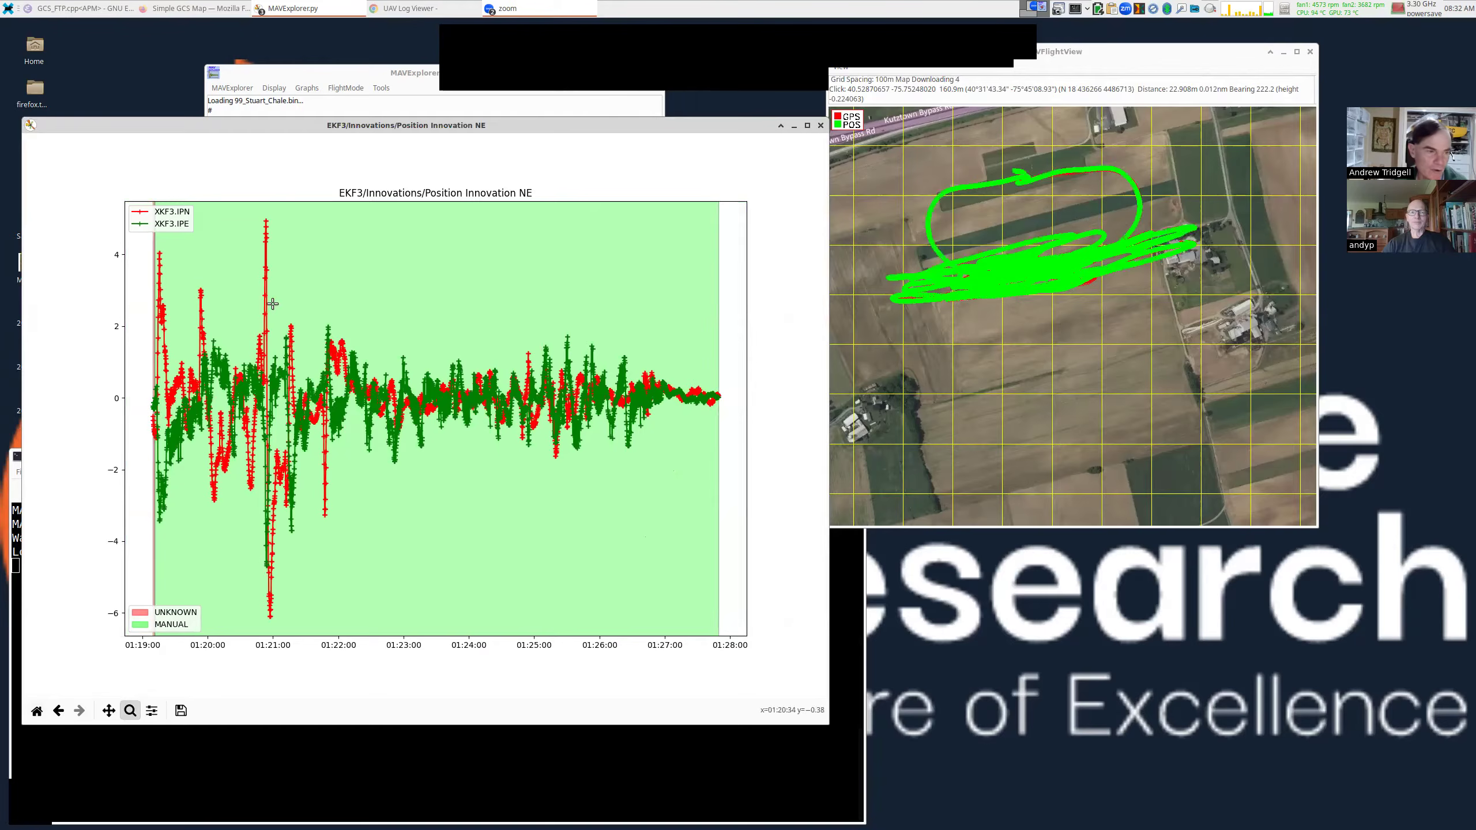
{"action": "left_click_drag", "start_coordinate": [251, 205], "coordinate": [284, 633]}
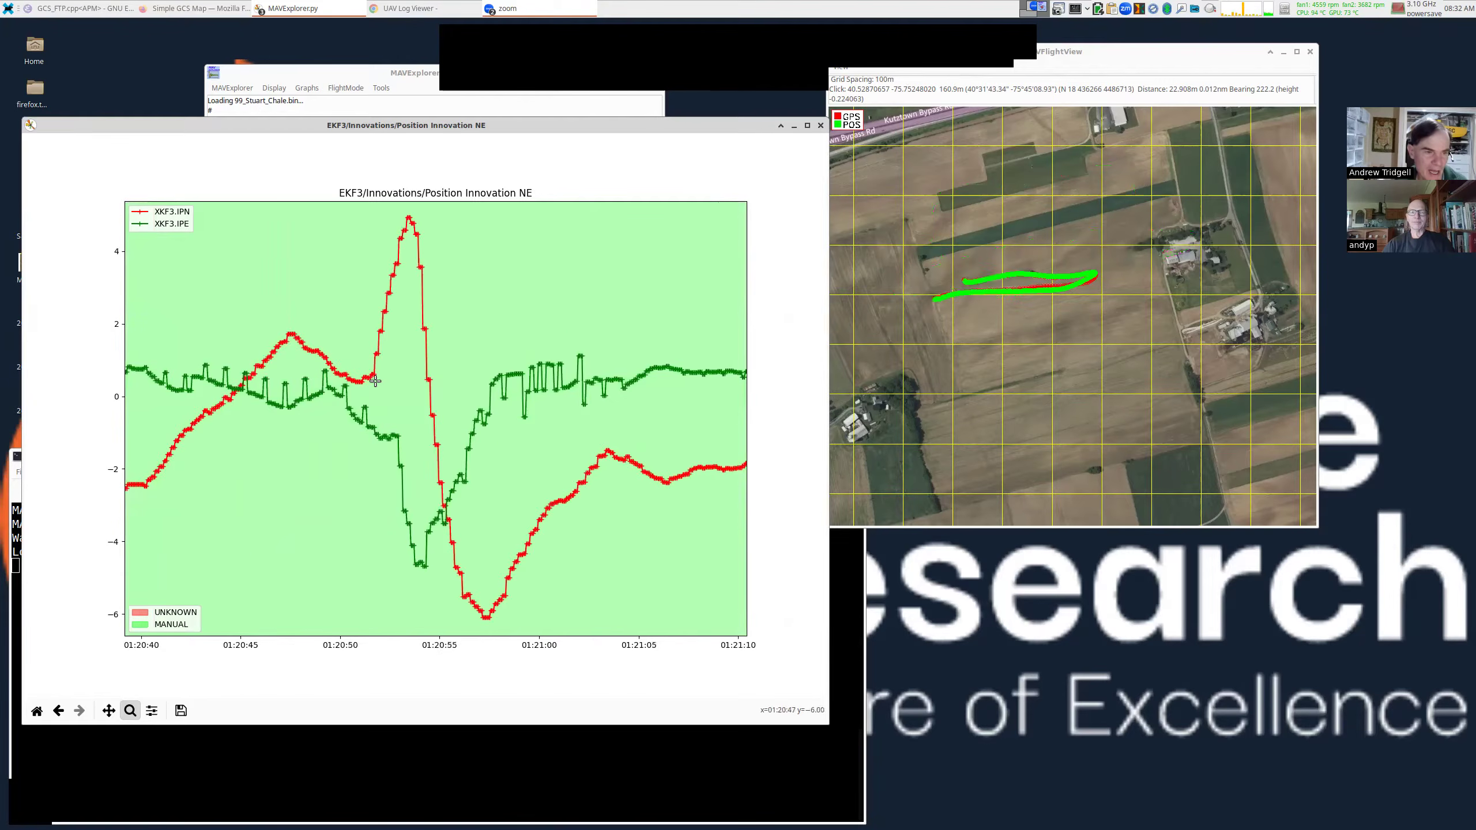
{"action": "left_click_drag", "start_coordinate": [355, 211], "coordinate": [440, 619]}
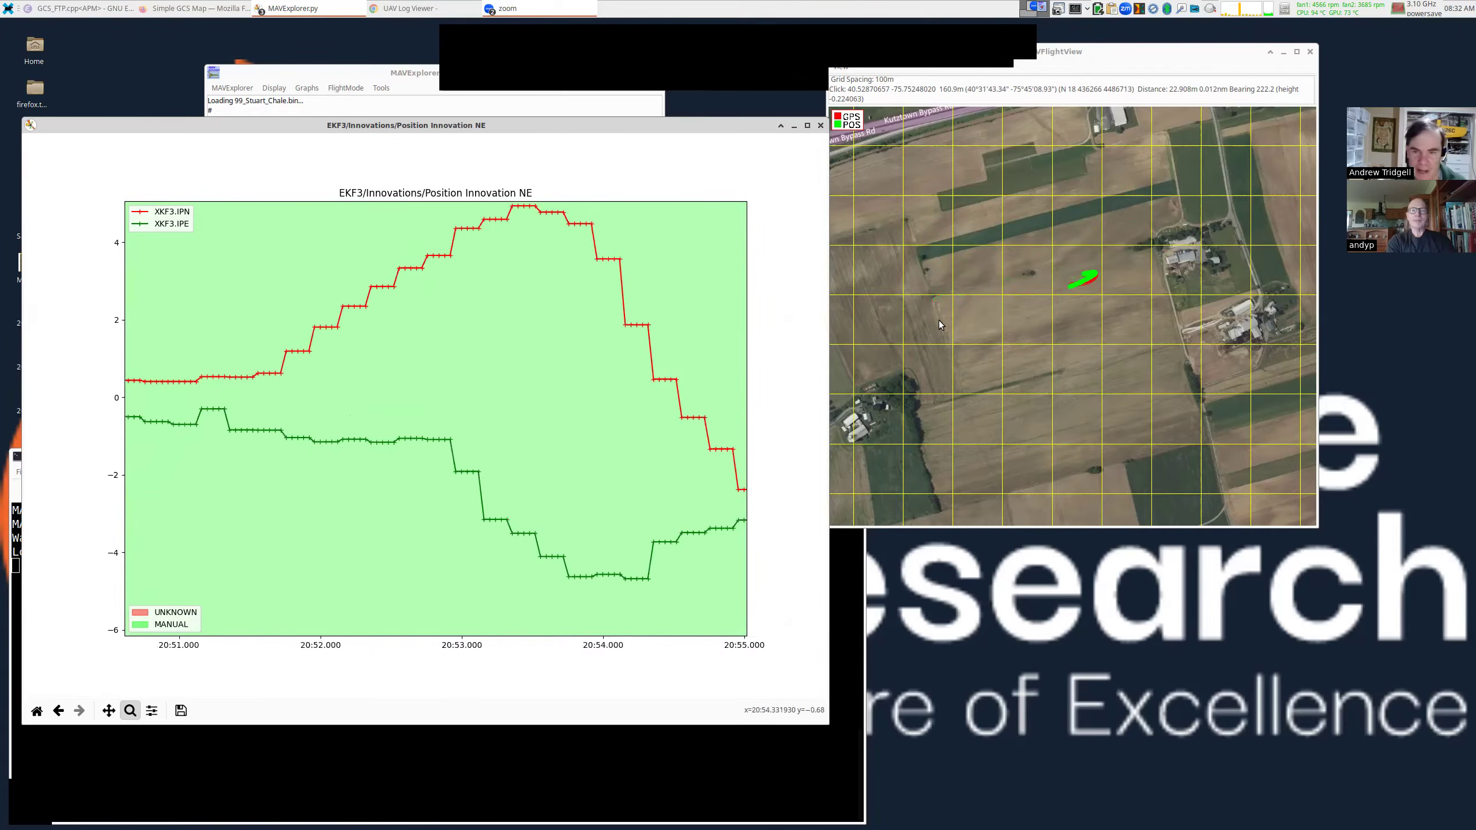
Zoom the map onto the turn where red GPS swings wide of green POS, measuring 4.745 m.
{"action": "scroll", "coordinate": [1078, 294], "scroll_direction": "up", "scroll_amount": 3}
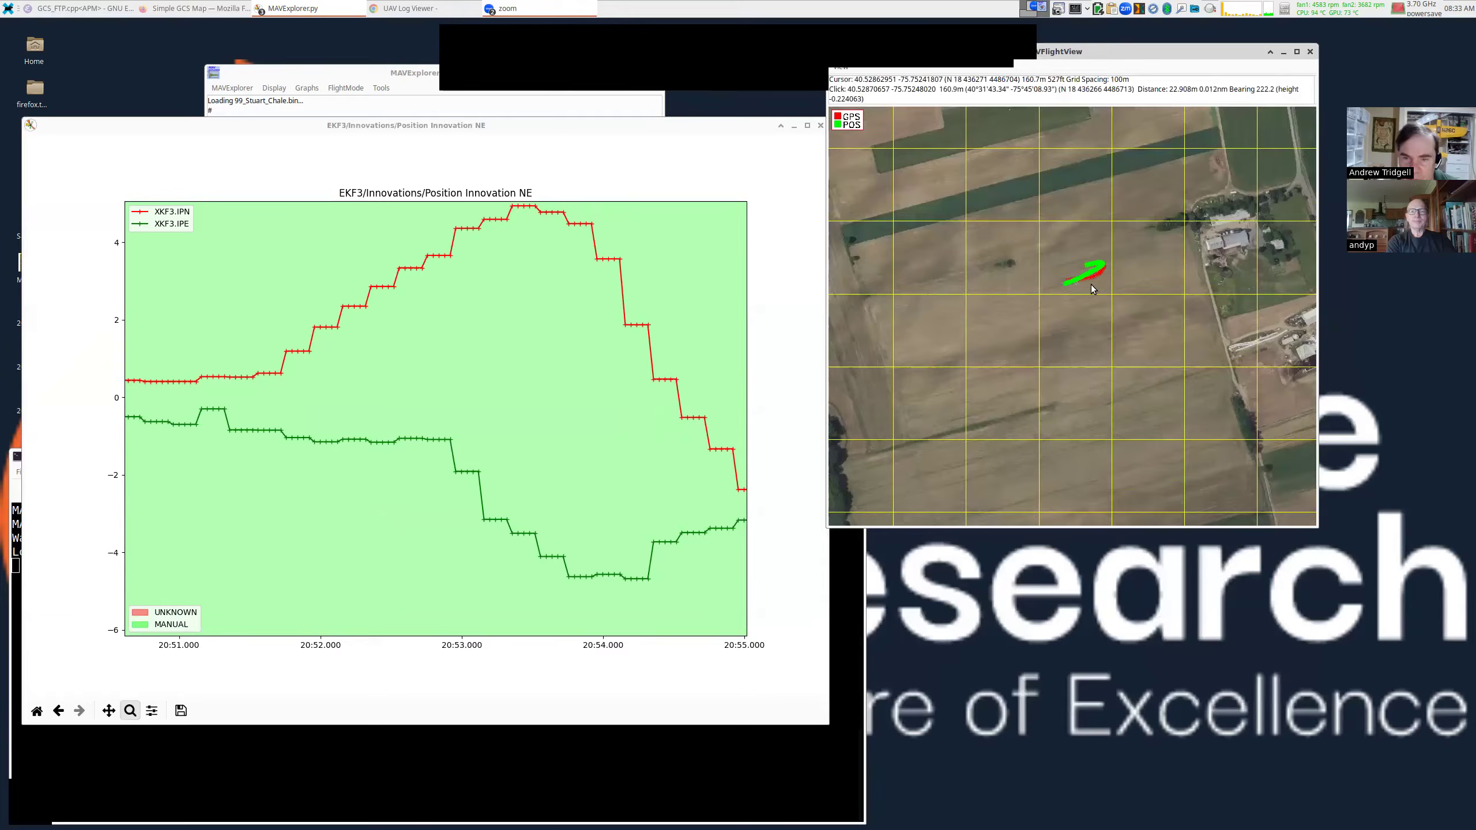
{"action": "scroll", "coordinate": [1104, 281], "scroll_direction": "up", "scroll_amount": 5}
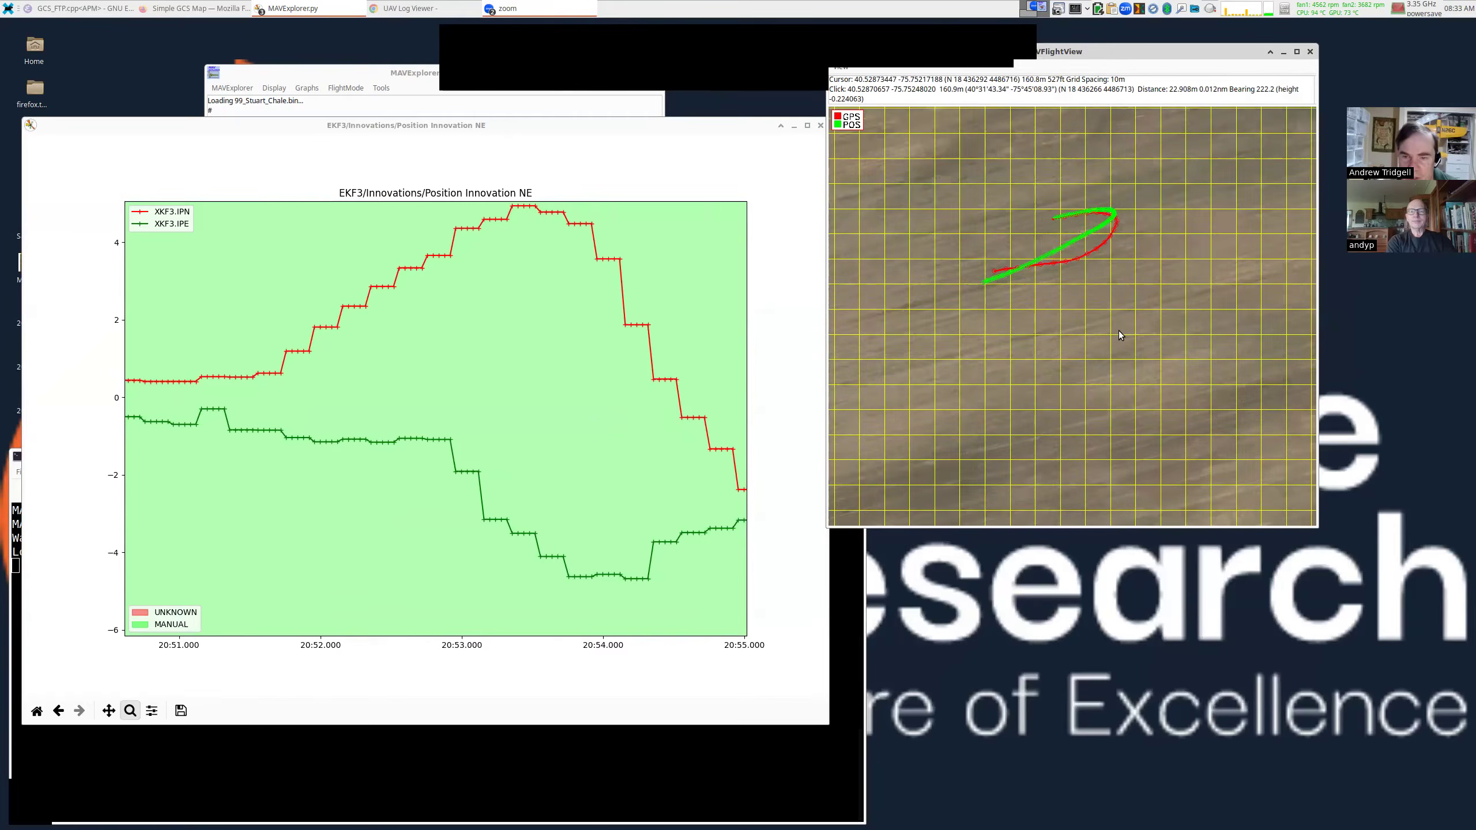
{"action": "scroll", "coordinate": [1120, 328], "scroll_direction": "up", "scroll_amount": 3}
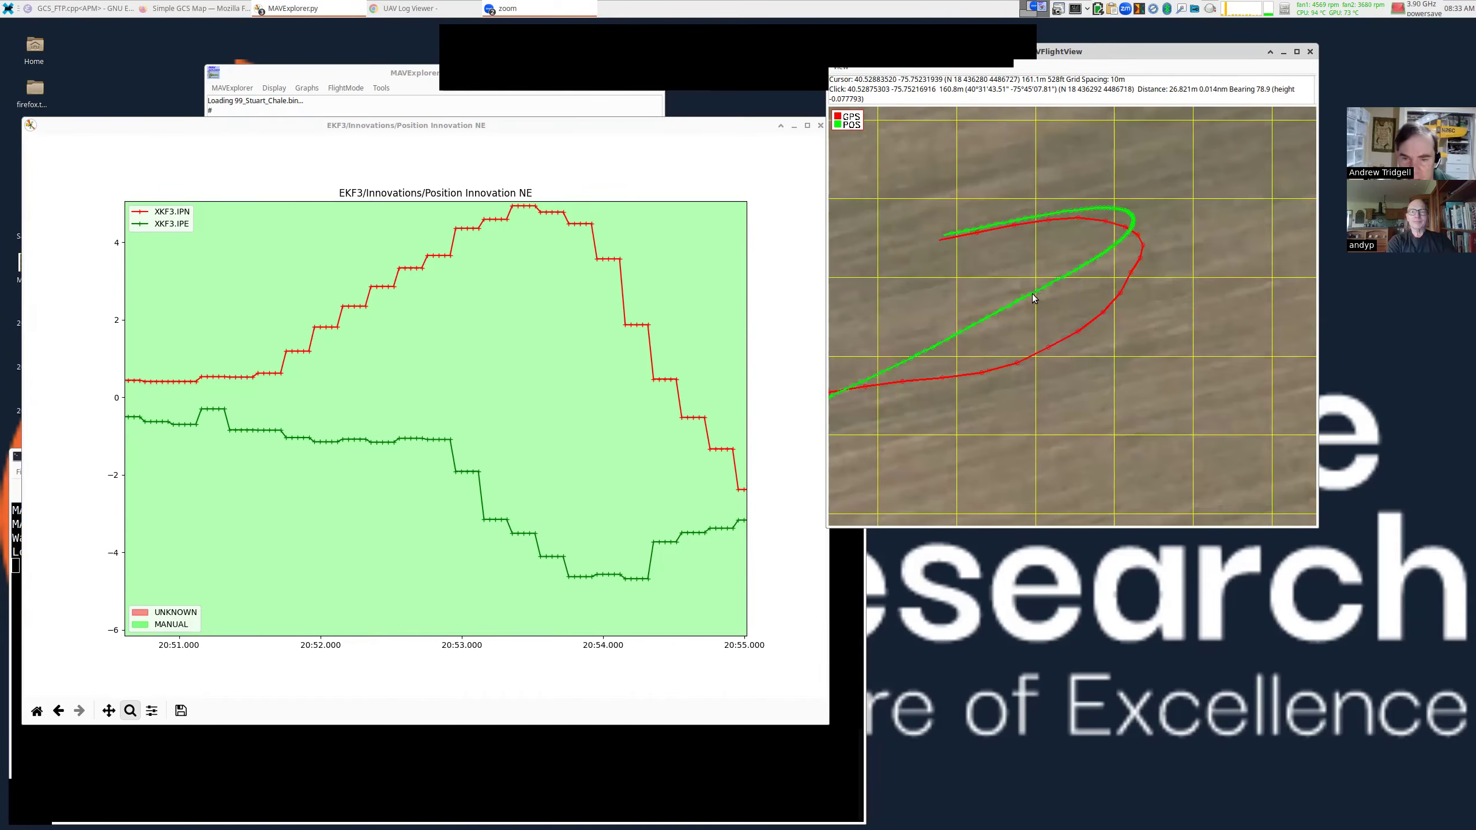
{"action": "left_click", "coordinate": [1060, 339]}
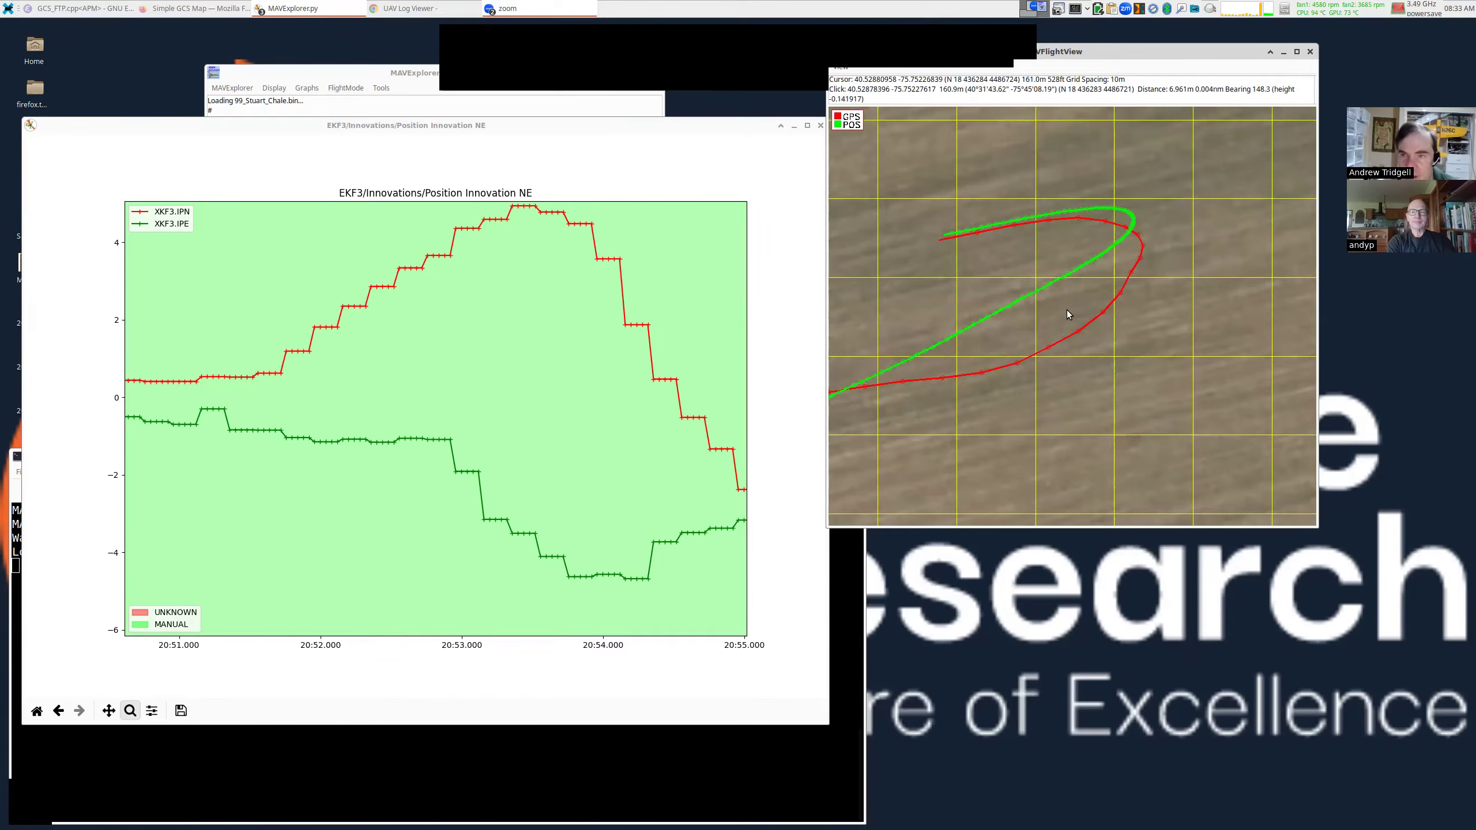
{"action": "left_click_drag", "start_coordinate": [1048, 306], "coordinate": [1111, 298]}
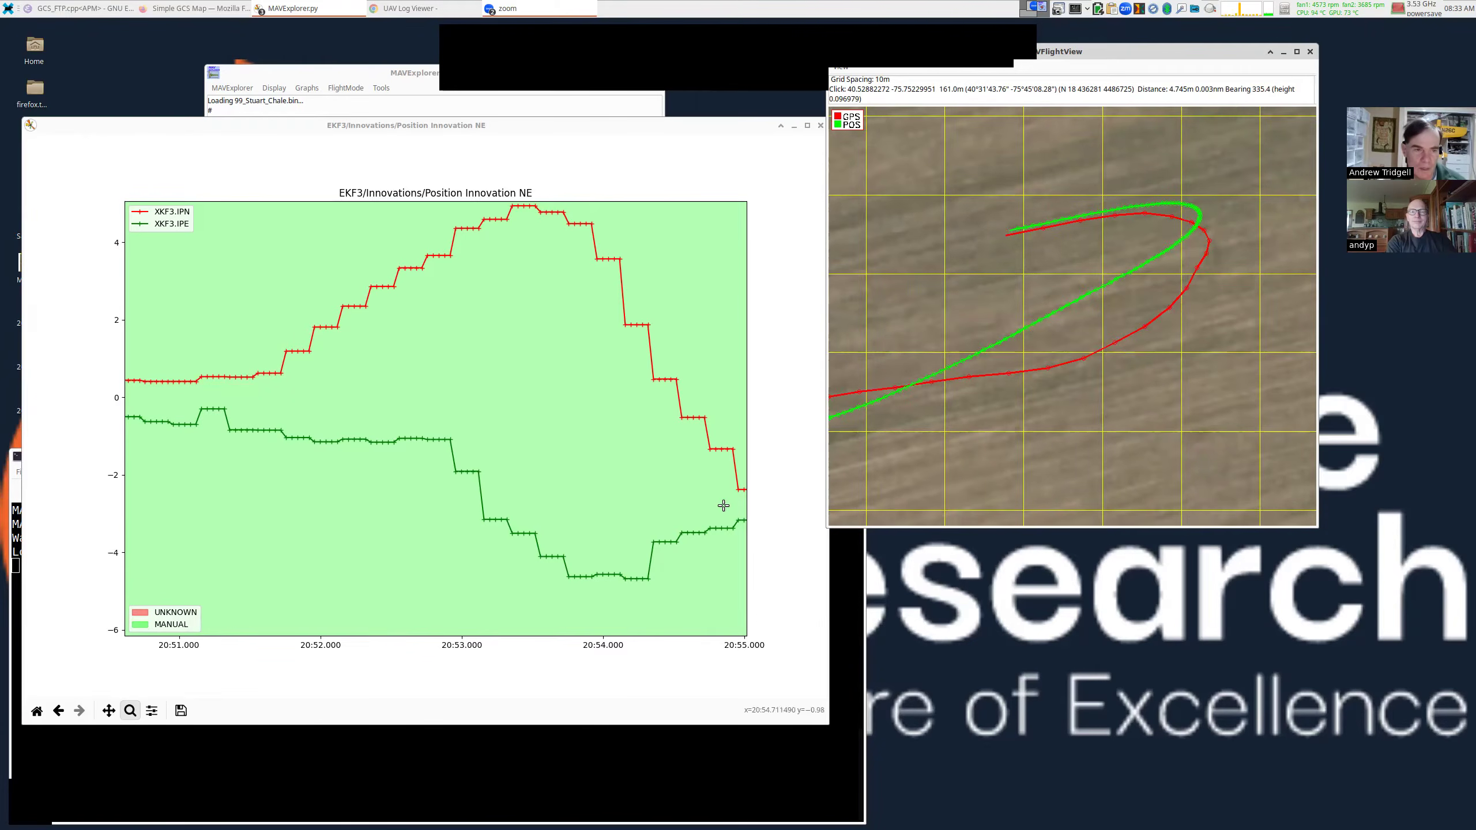
Enlarge and reposition the EKF3 innovation plot window, keeping the flight map in front.
{"action": "left_click_drag", "start_coordinate": [746, 506], "coordinate": [803, 571]}
{"action": "left_click_drag", "start_coordinate": [831, 482], "coordinate": [877, 421]}
{"action": "left_click_drag", "start_coordinate": [797, 289], "coordinate": [1024, 374]}
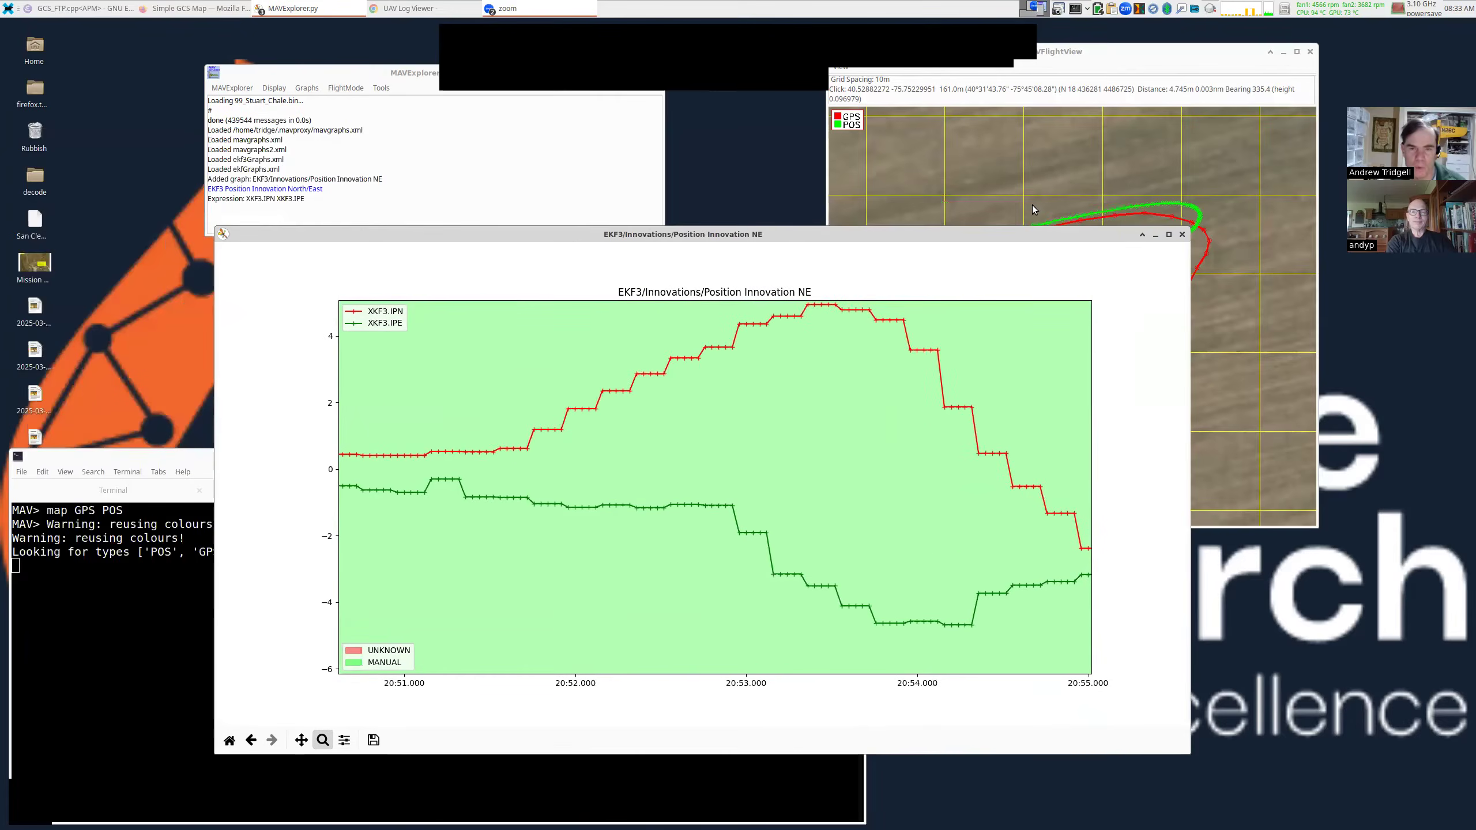
{"action": "left_click", "coordinate": [1031, 203]}
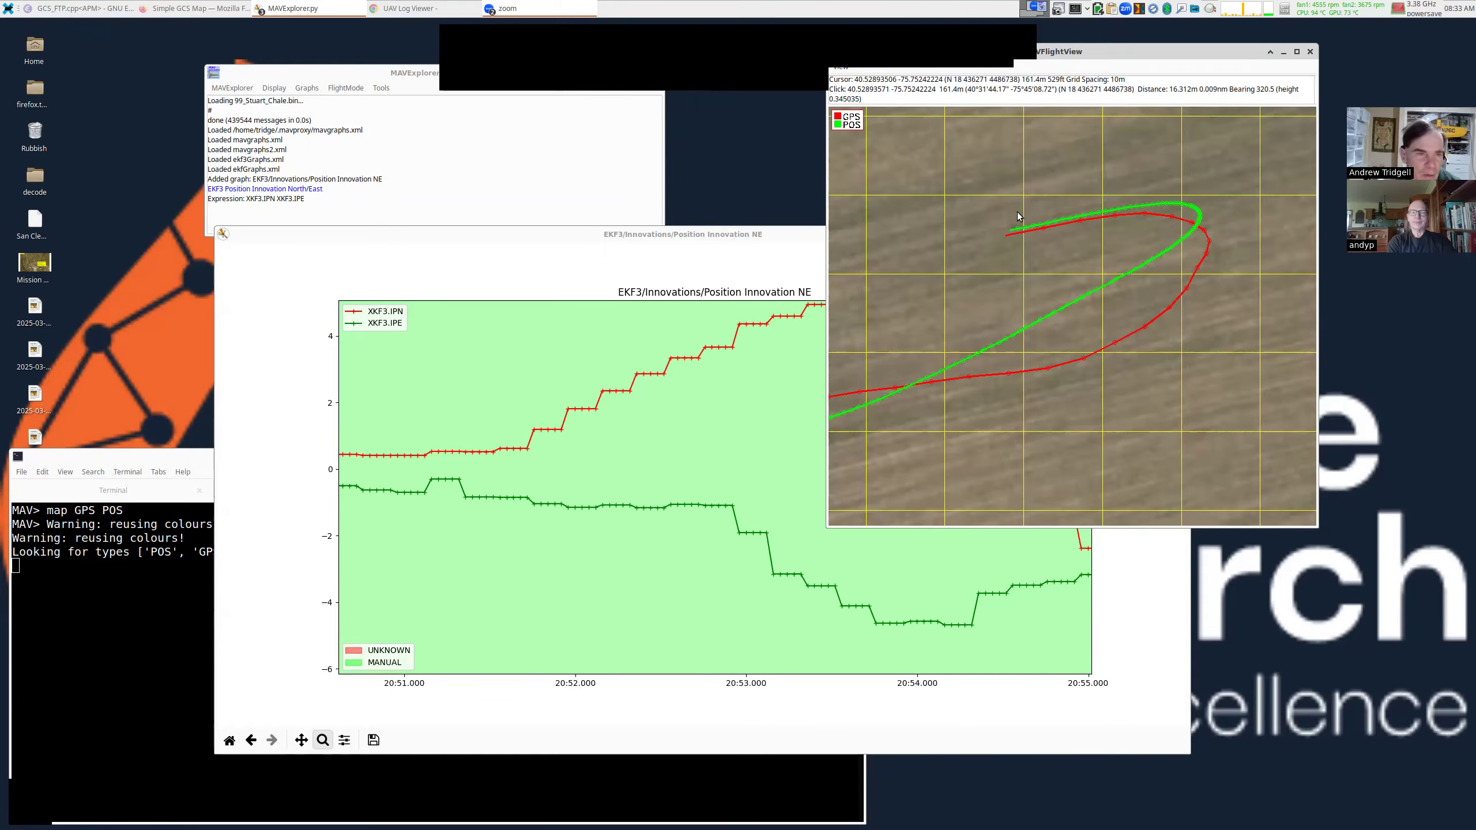
Add the Sensors > GPS > GPS Accuracy graph from the console's predefined graphs.
{"action": "left_click", "coordinate": [442, 71]}
{"action": "left_click_drag", "start_coordinate": [442, 71], "coordinate": [451, 66]}
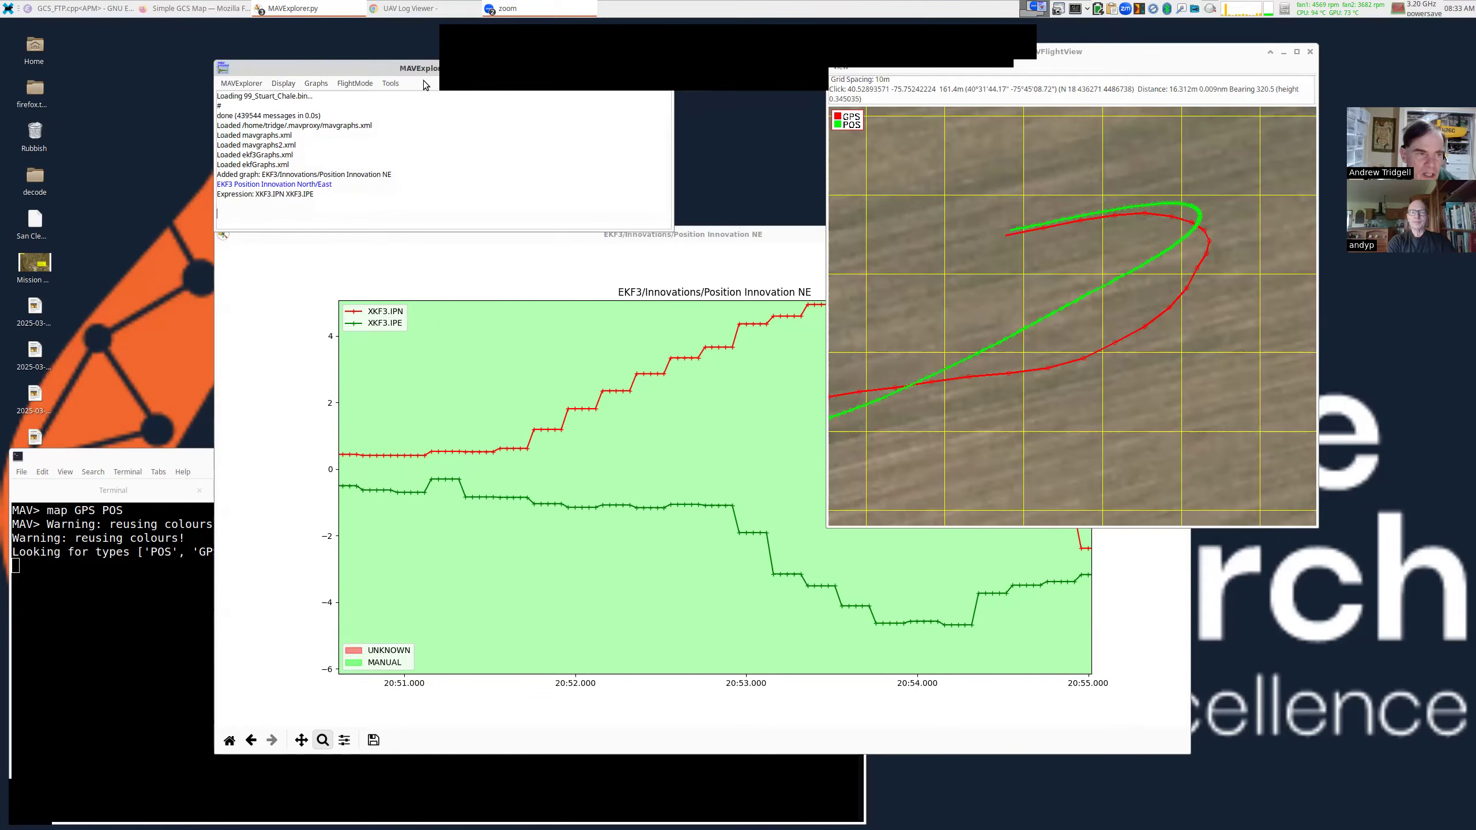
{"action": "left_click", "coordinate": [316, 85]}
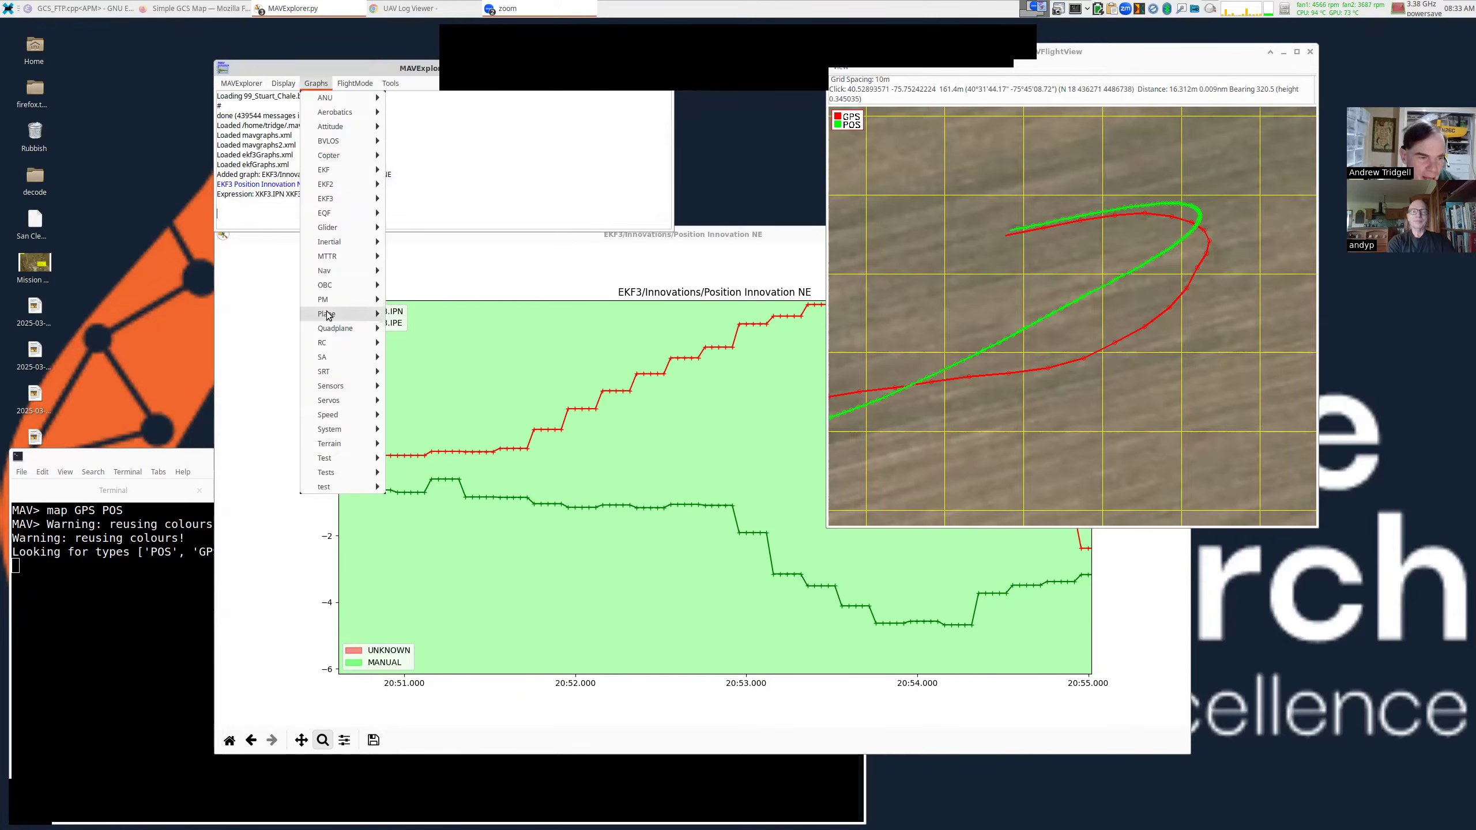
{"action": "mouse_move", "coordinate": [366, 389]}
{"action": "mouse_move", "coordinate": [453, 430]}
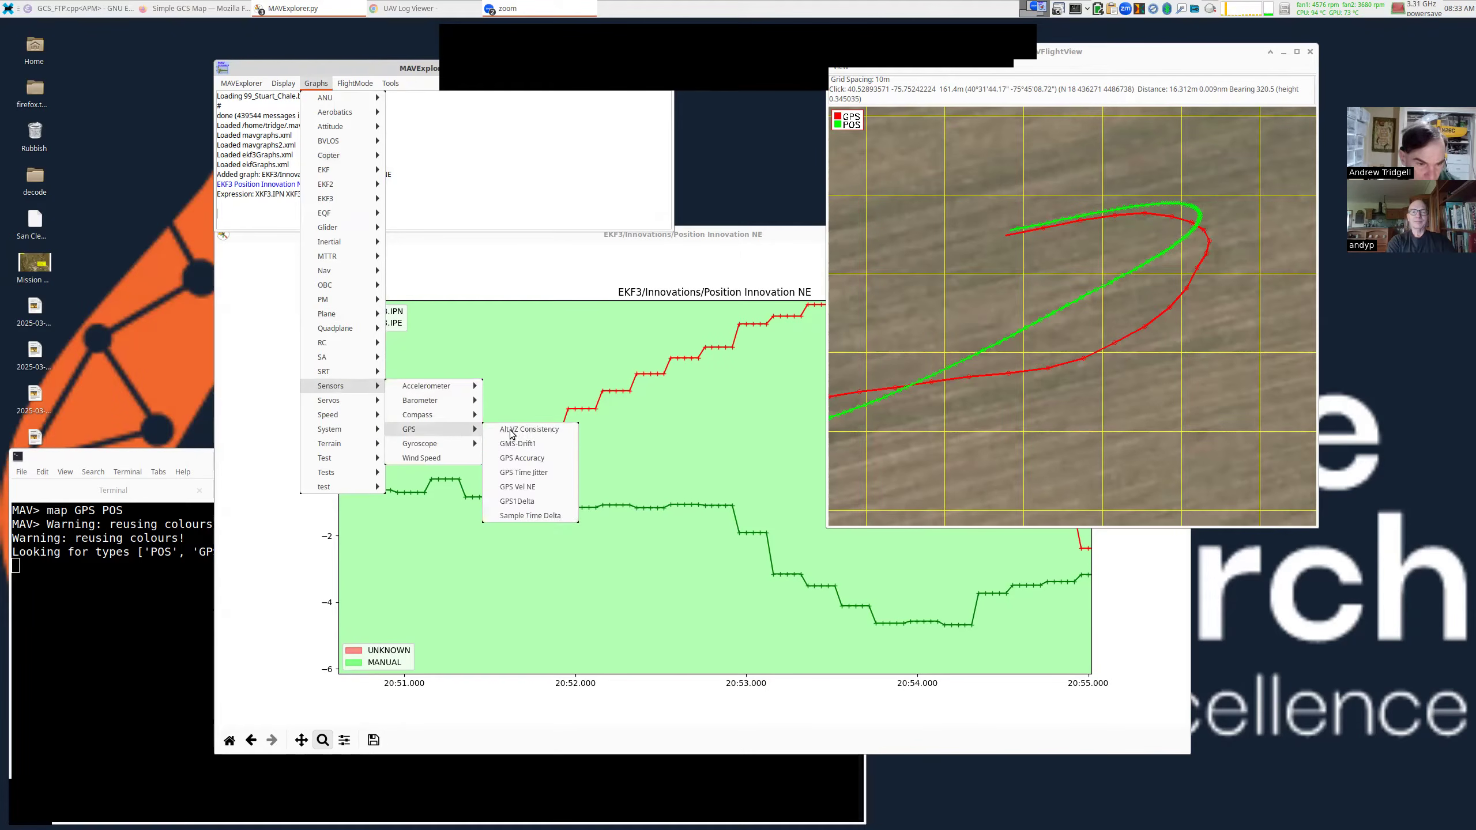
{"action": "left_click", "coordinate": [548, 458]}
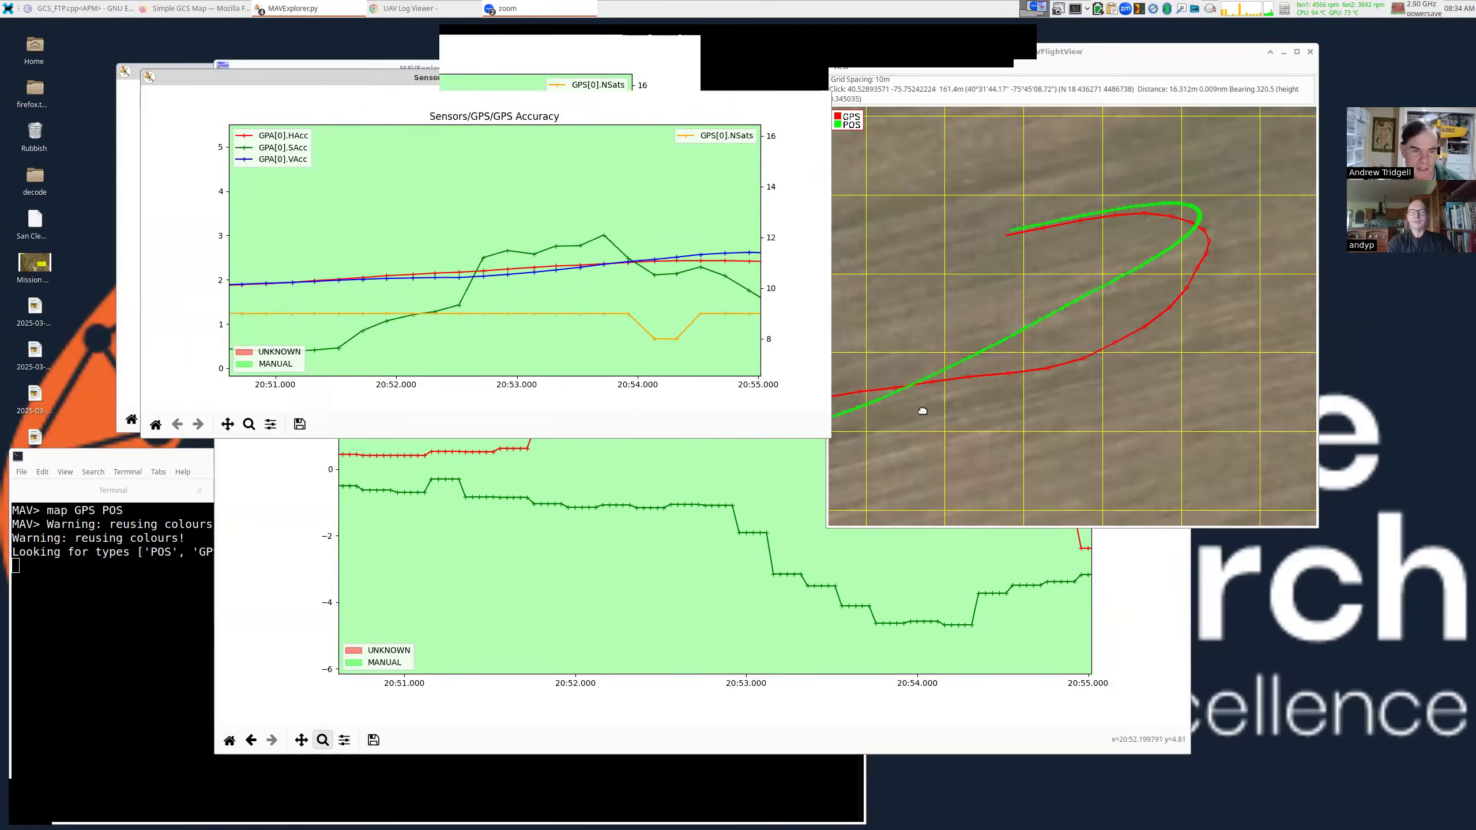
Reset the plots to the full flight range and enlarge the GPS Accuracy window.
{"action": "left_click", "coordinate": [408, 480]}
{"action": "left_click_drag", "start_coordinate": [979, 431], "coordinate": [1104, 535]}
{"action": "left_click_drag", "start_coordinate": [932, 433], "coordinate": [995, 424]}
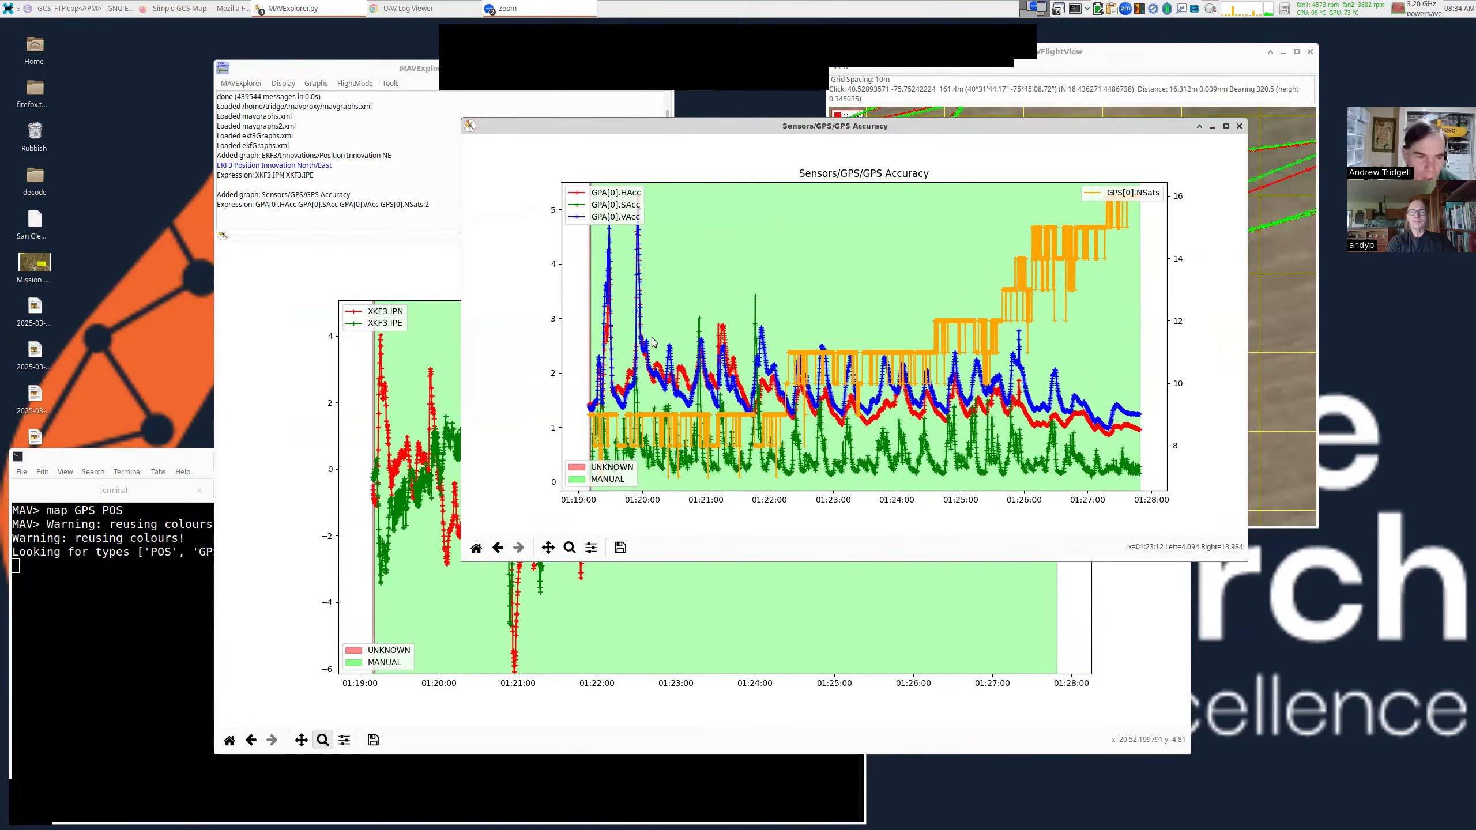
{"action": "left_click", "coordinate": [448, 454]}
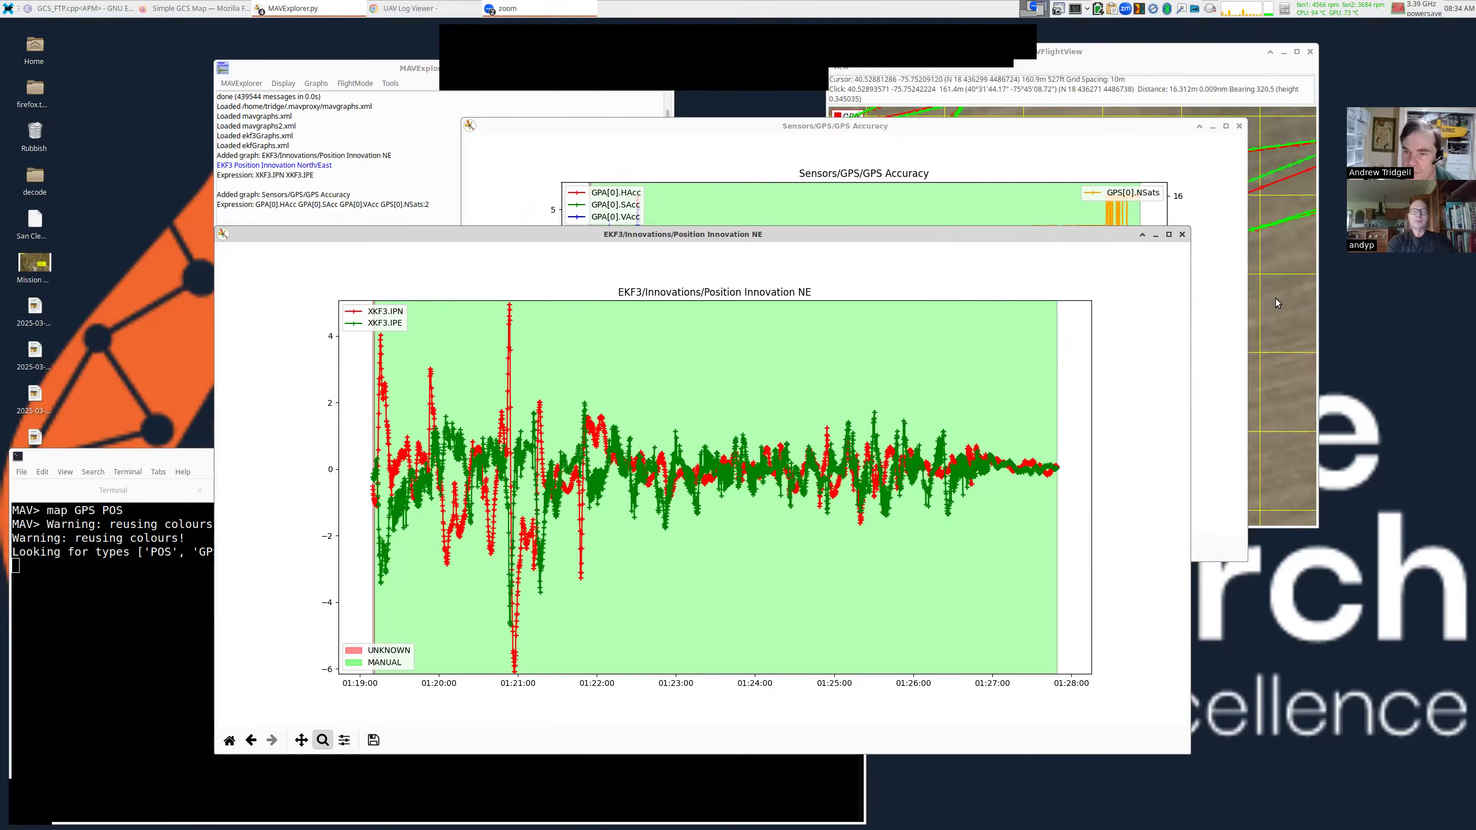
{"action": "left_click", "coordinate": [1245, 245]}
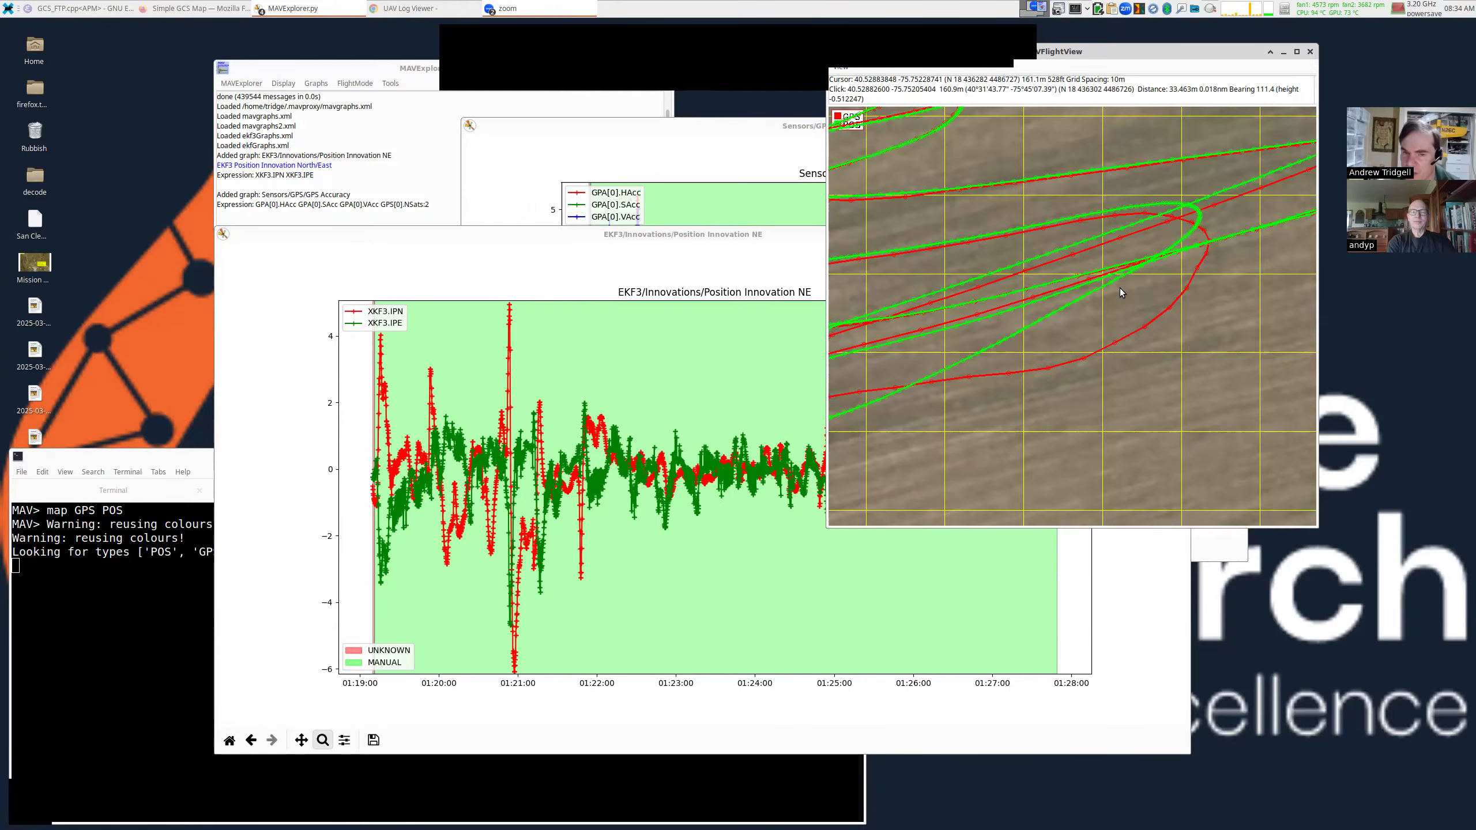
{"action": "left_click", "coordinate": [803, 205]}
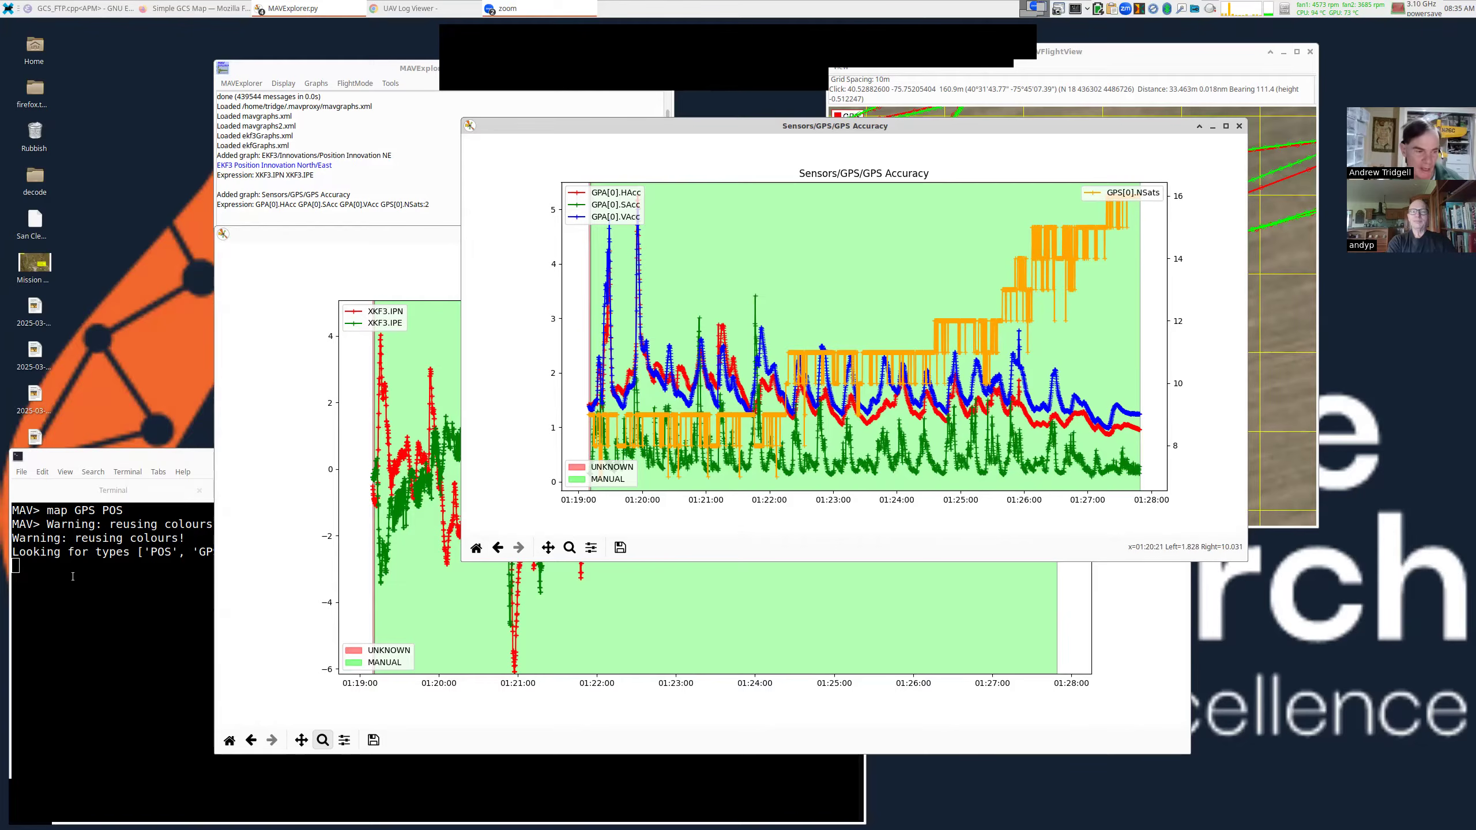
Clear the terminal and run 'messages blo' to list the u-blox receiver messages.
{"action": "left_click", "coordinate": [81, 559]}
{"action": "key", "text": "ctrl+l"}
{"action": "type", "text": "messages blo"}
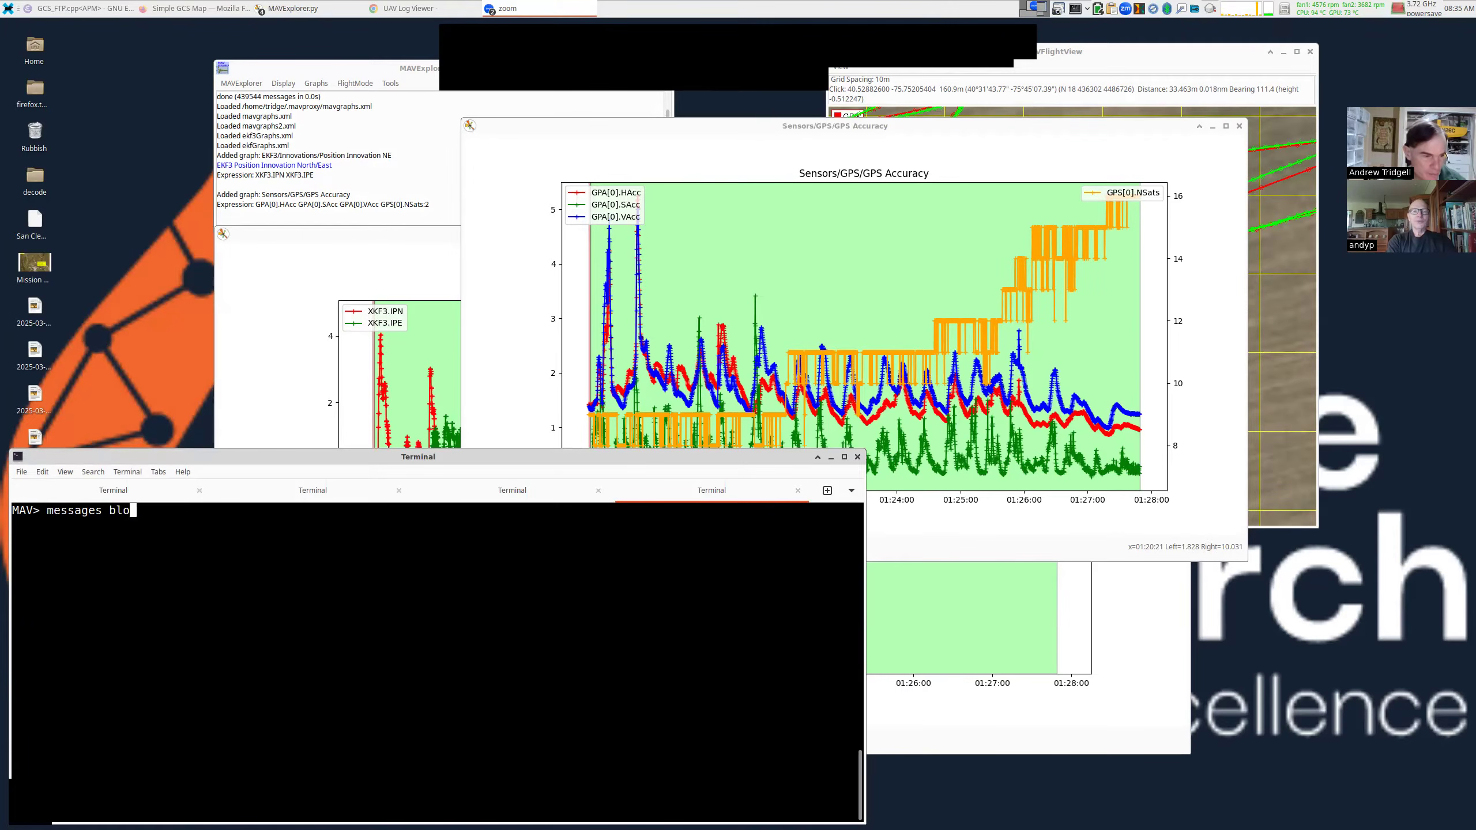
{"action": "key", "text": "Return"}
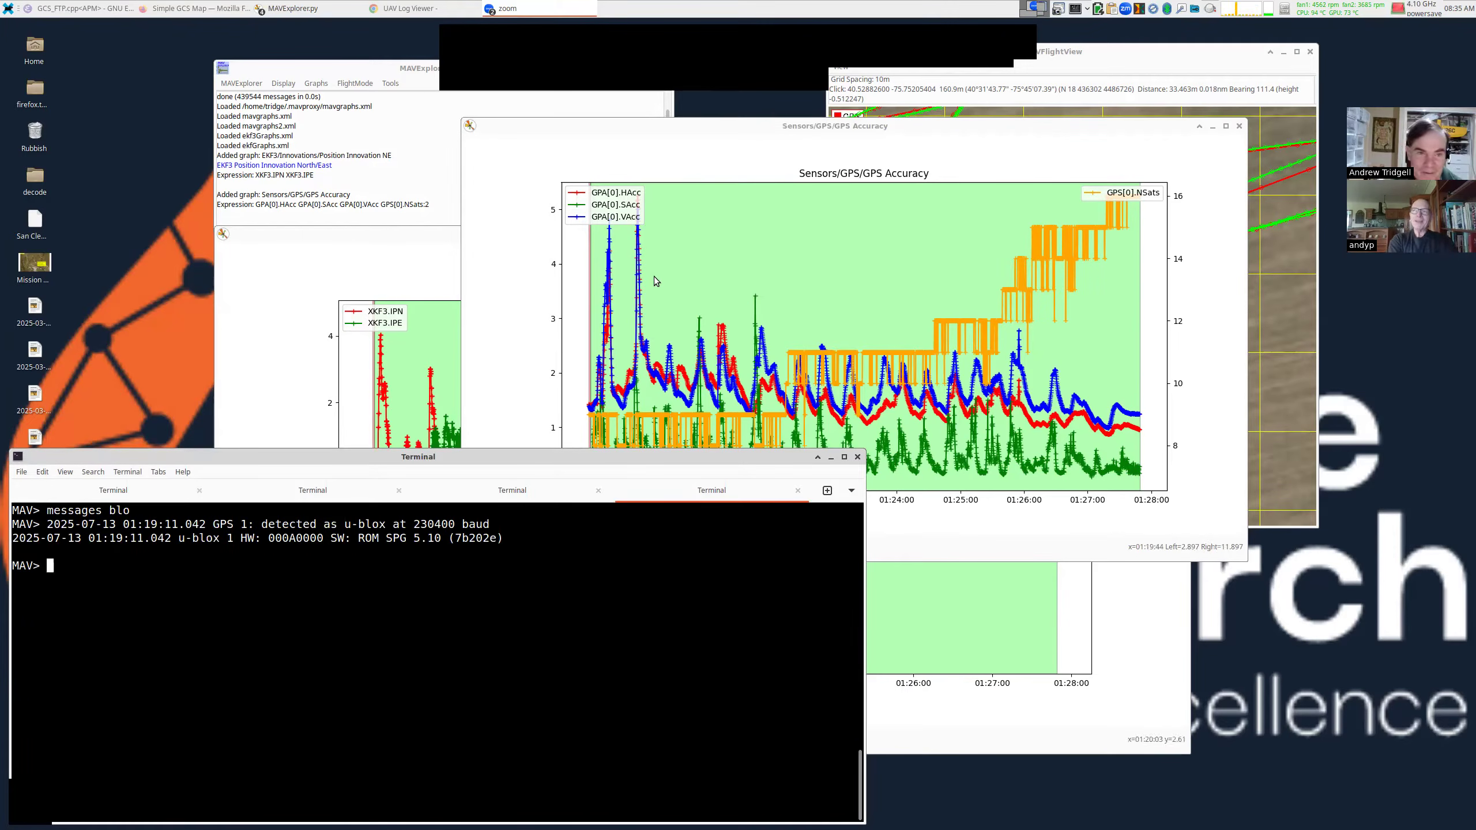
Highlight the u-blox hardware 000A0000 and ROM SPG 5.10 version text, then raise the GPS Accuracy plot.
{"action": "left_click_drag", "start_coordinate": [752, 121], "coordinate": [760, 83]}
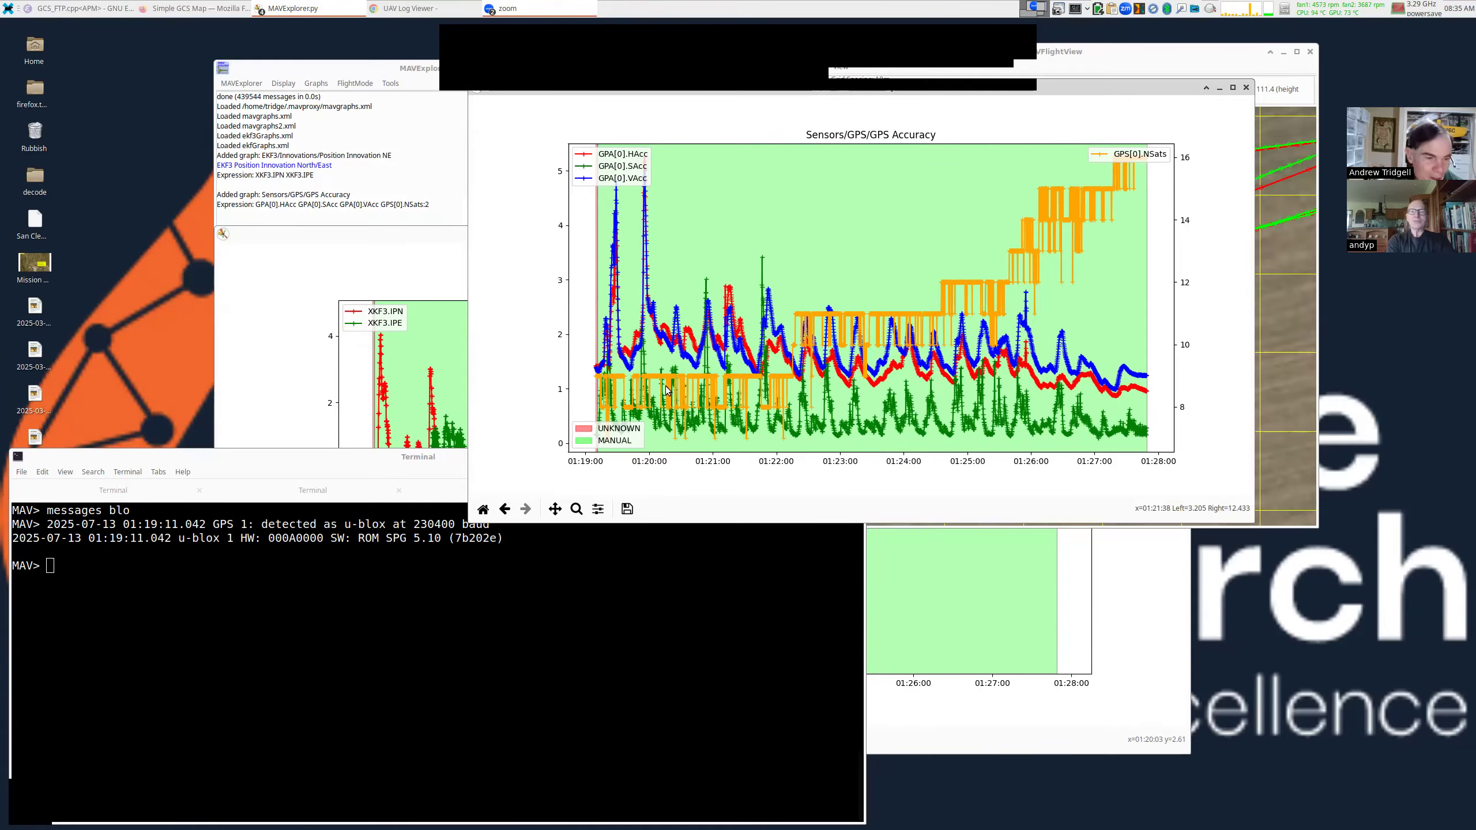
{"action": "left_click", "coordinate": [484, 557]}
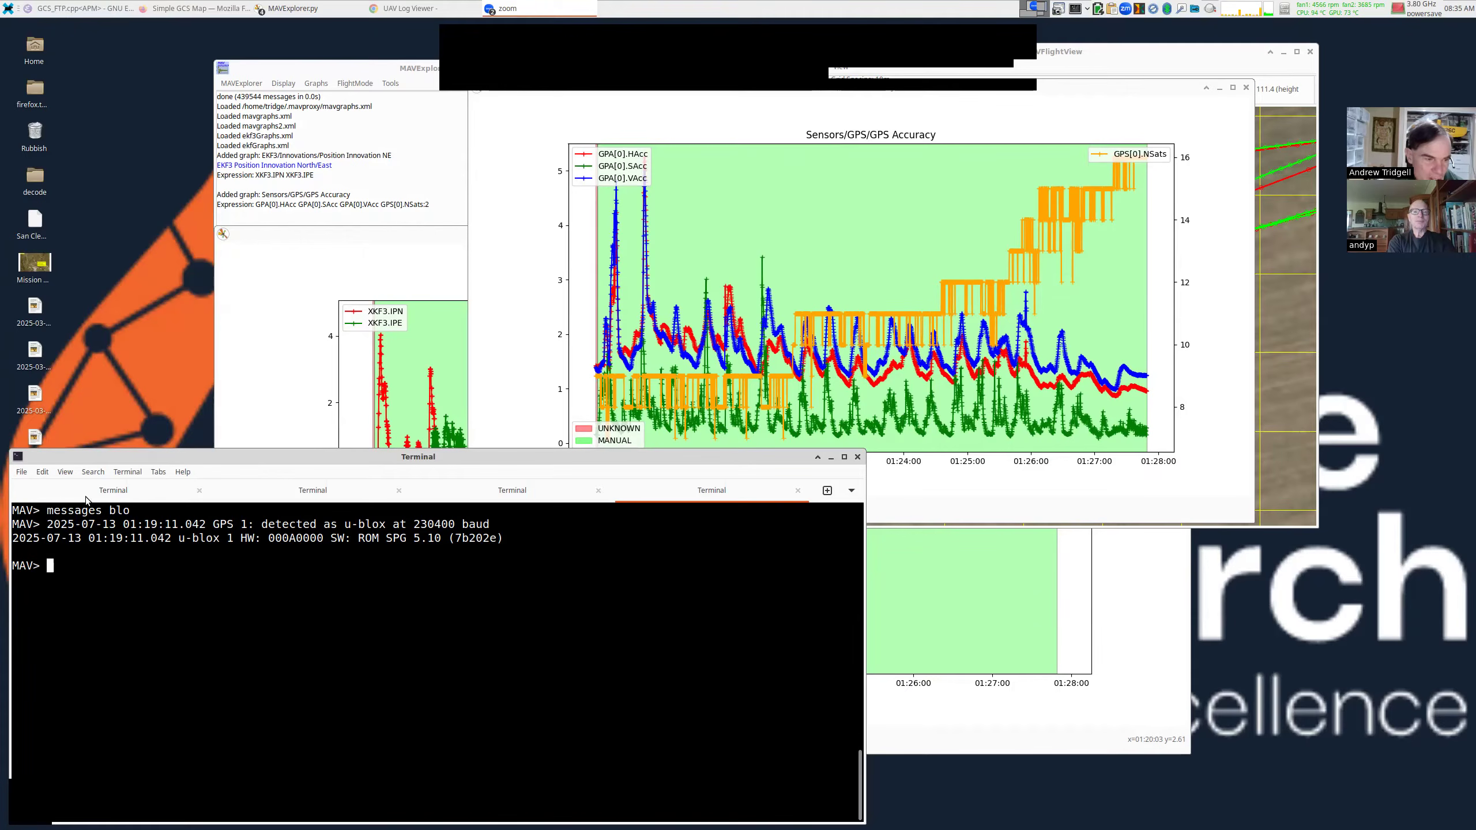
{"action": "left_click_drag", "start_coordinate": [110, 510], "coordinate": [134, 514]}
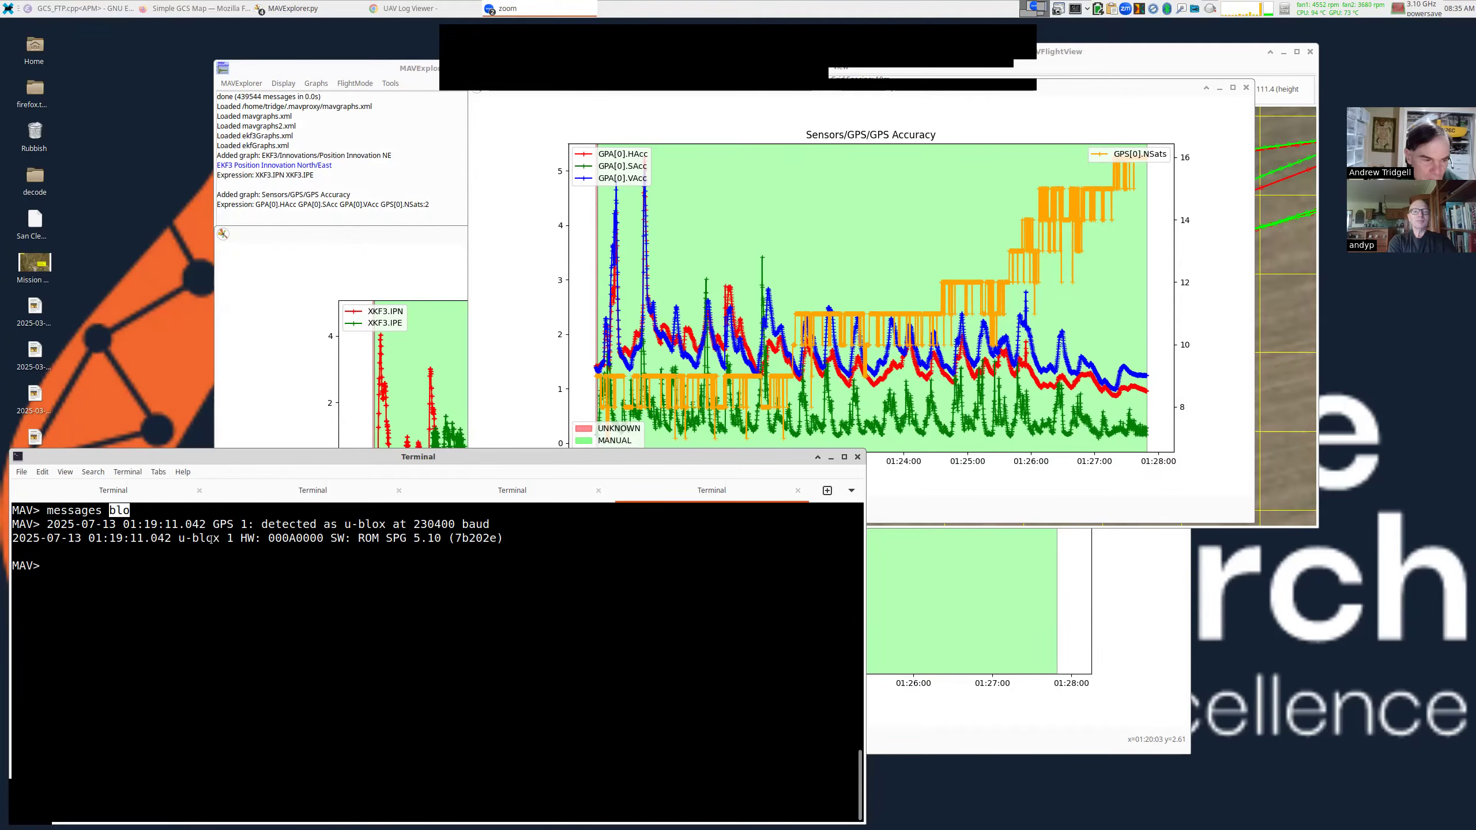
{"action": "left_click_drag", "start_coordinate": [181, 540], "coordinate": [501, 539]}
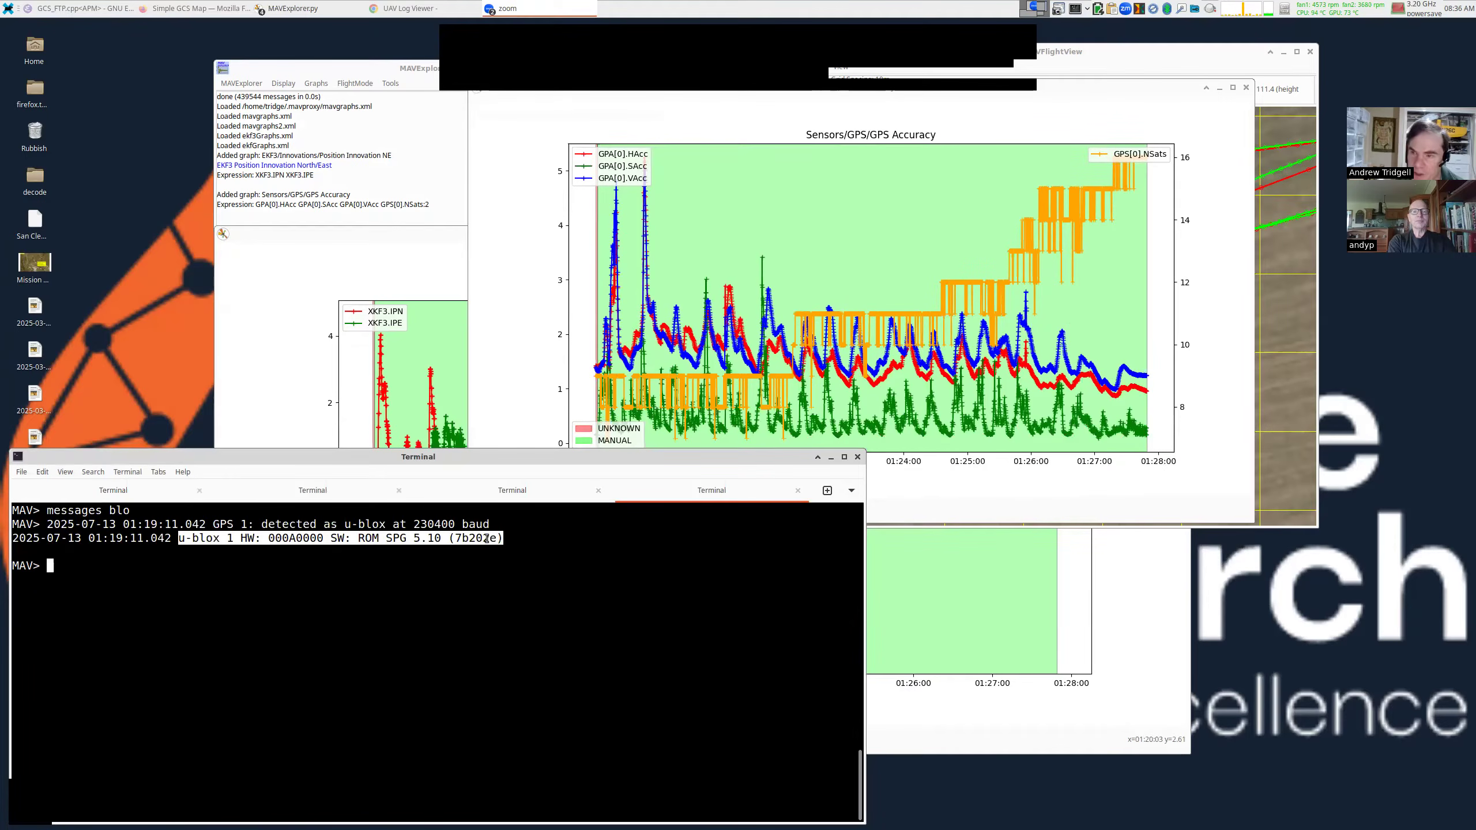
{"action": "left_click", "coordinate": [293, 539]}
{"action": "left_click_drag", "start_coordinate": [294, 539], "coordinate": [296, 540]}
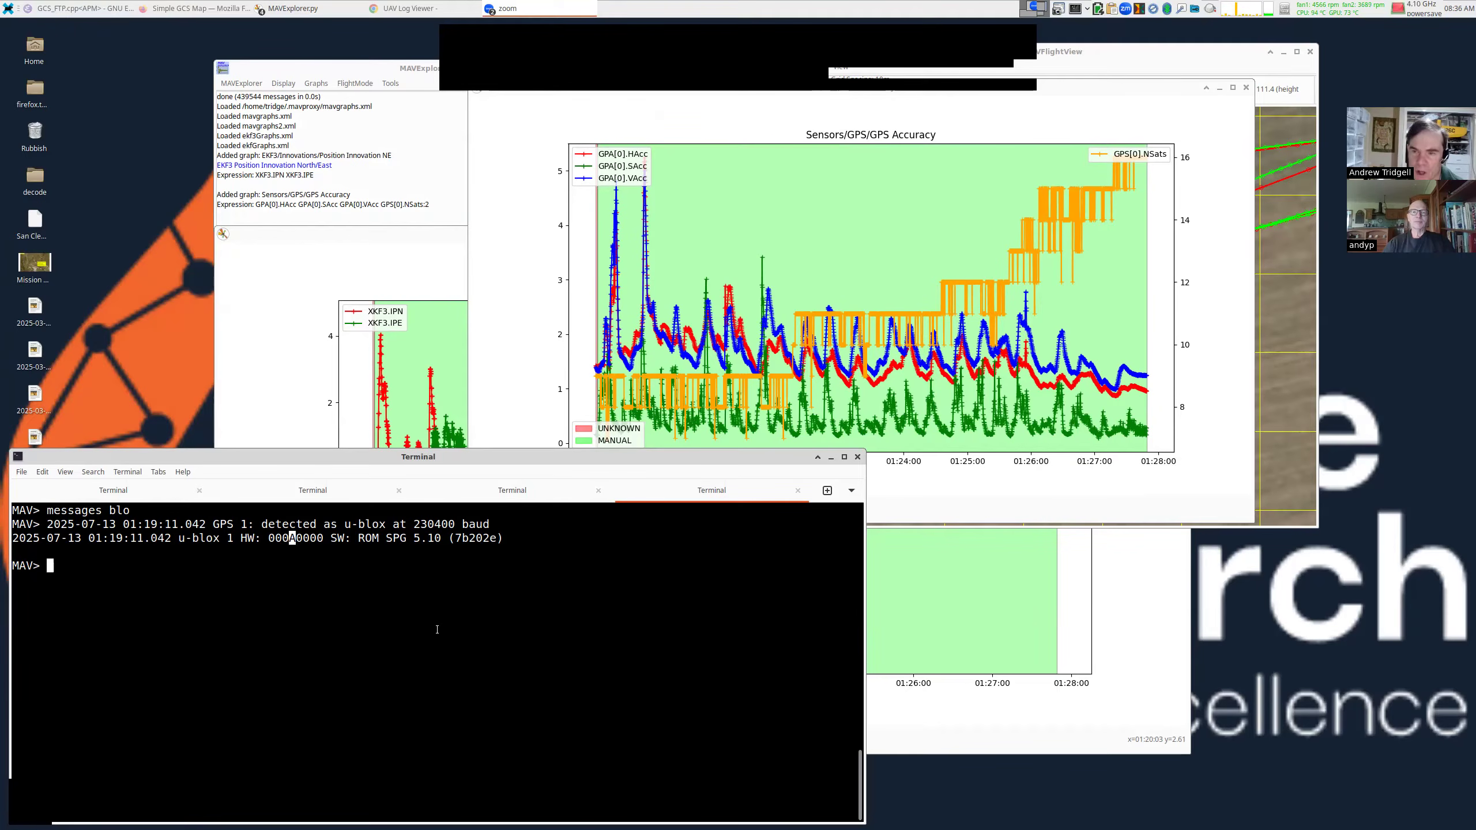
{"action": "left_click", "coordinate": [637, 416]}
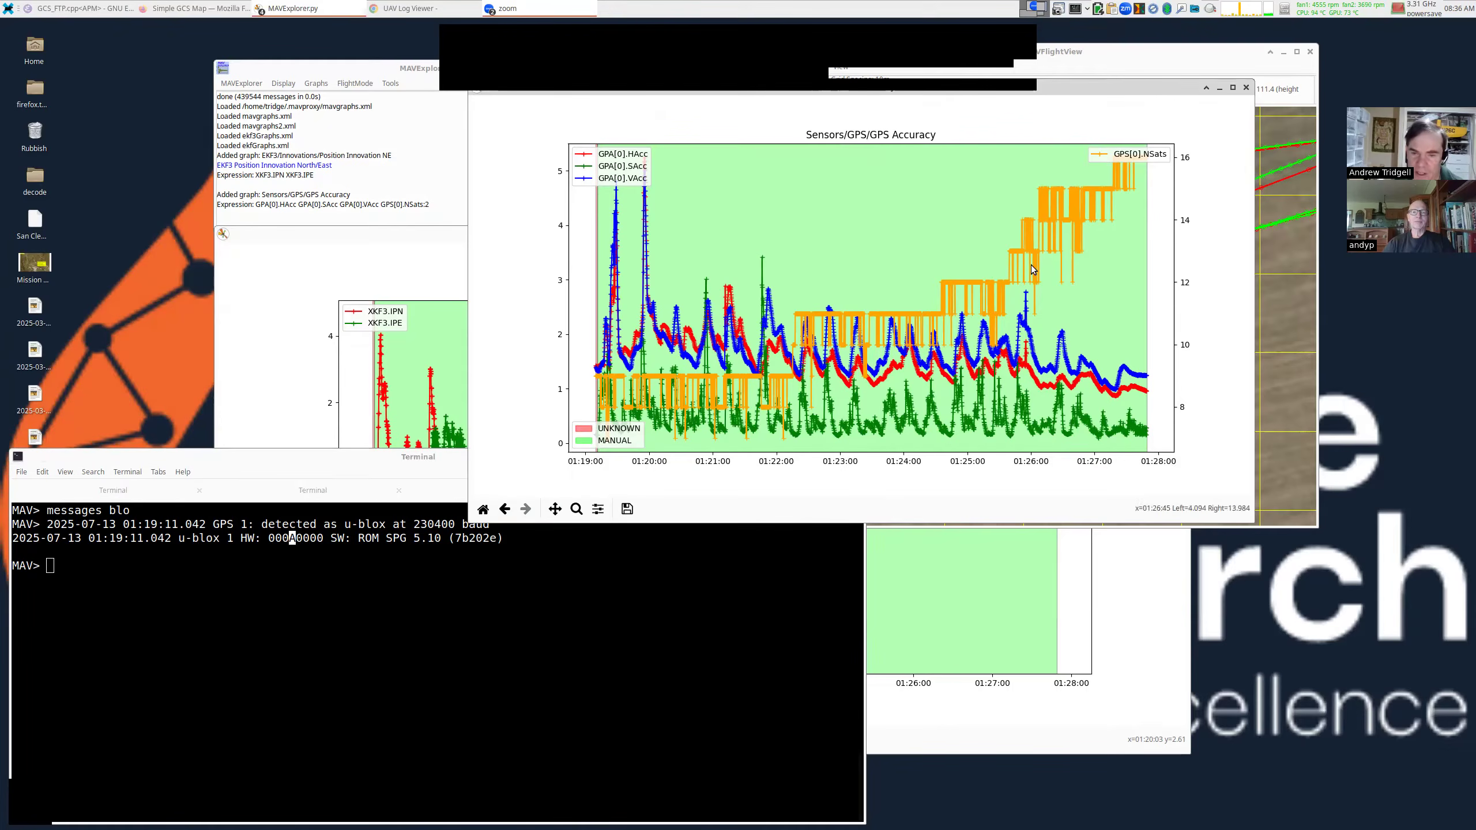
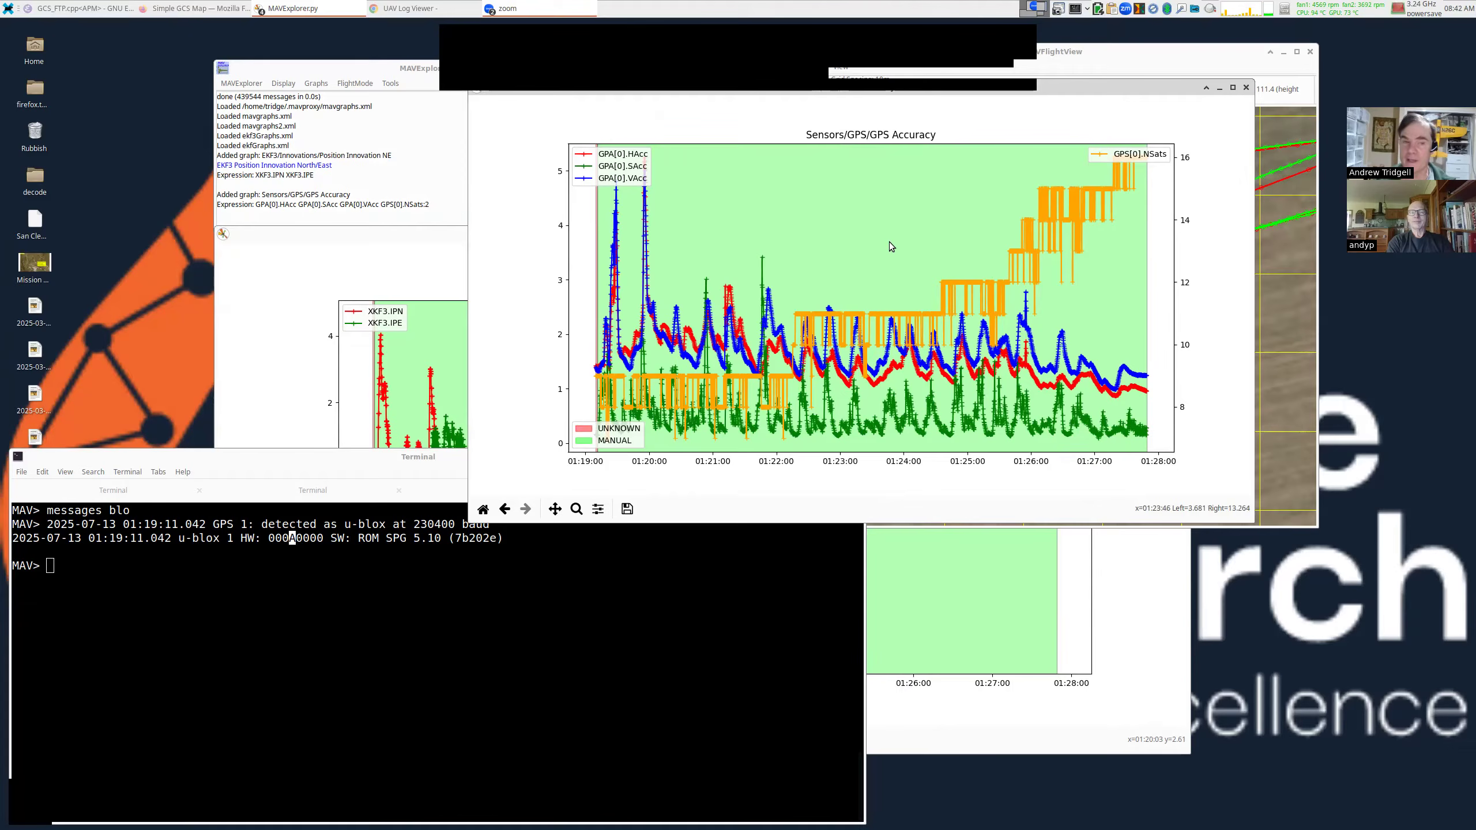
Plot the Accelerometers graph (IMU AccX, AccY, AccZ and total acceleration) and enlarge its window.
{"action": "left_click", "coordinate": [316, 84]}
{"action": "mouse_move", "coordinate": [343, 386]}
{"action": "mouse_move", "coordinate": [436, 386]}
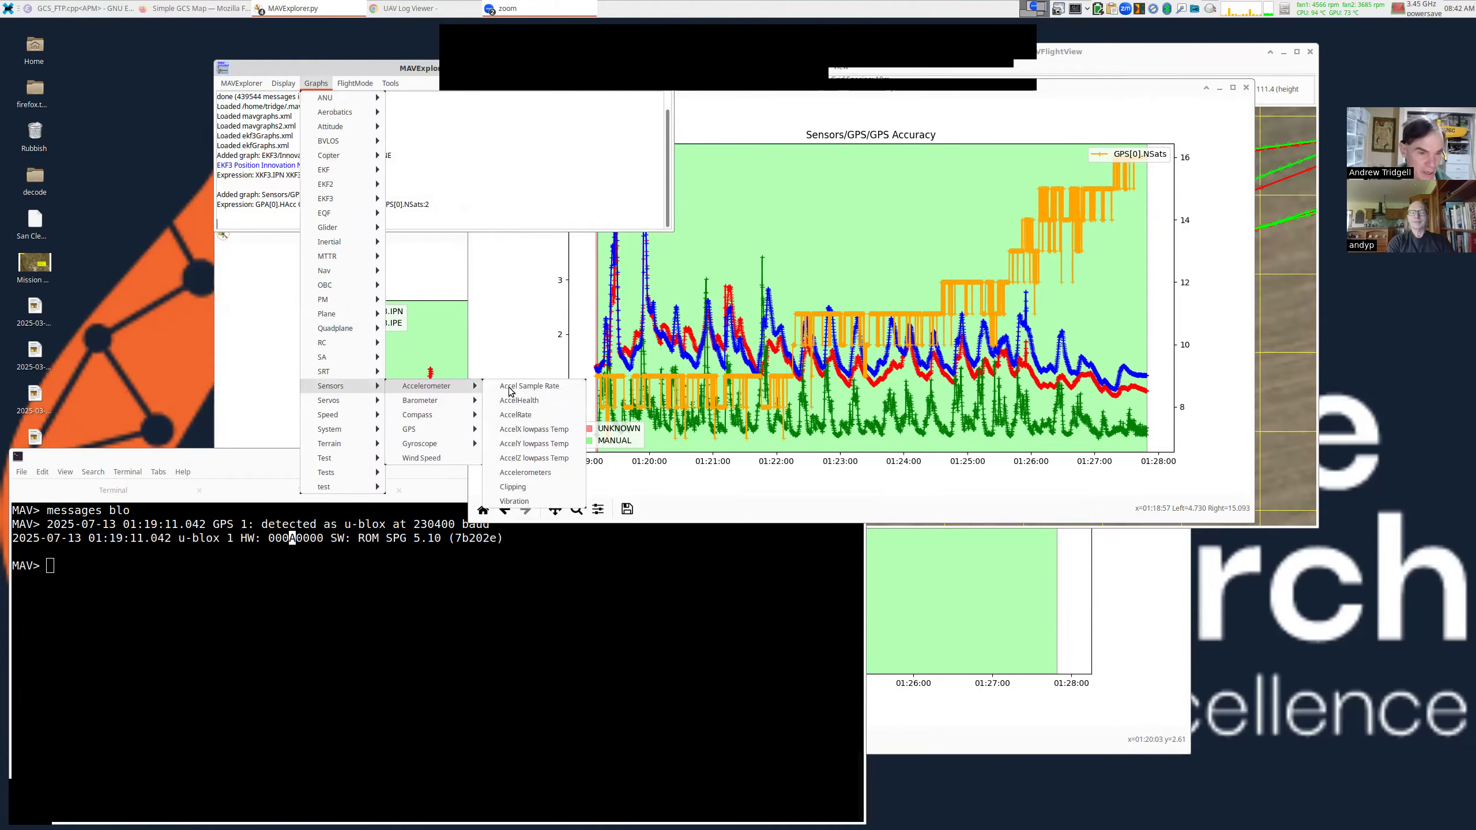
{"action": "left_click", "coordinate": [541, 473]}
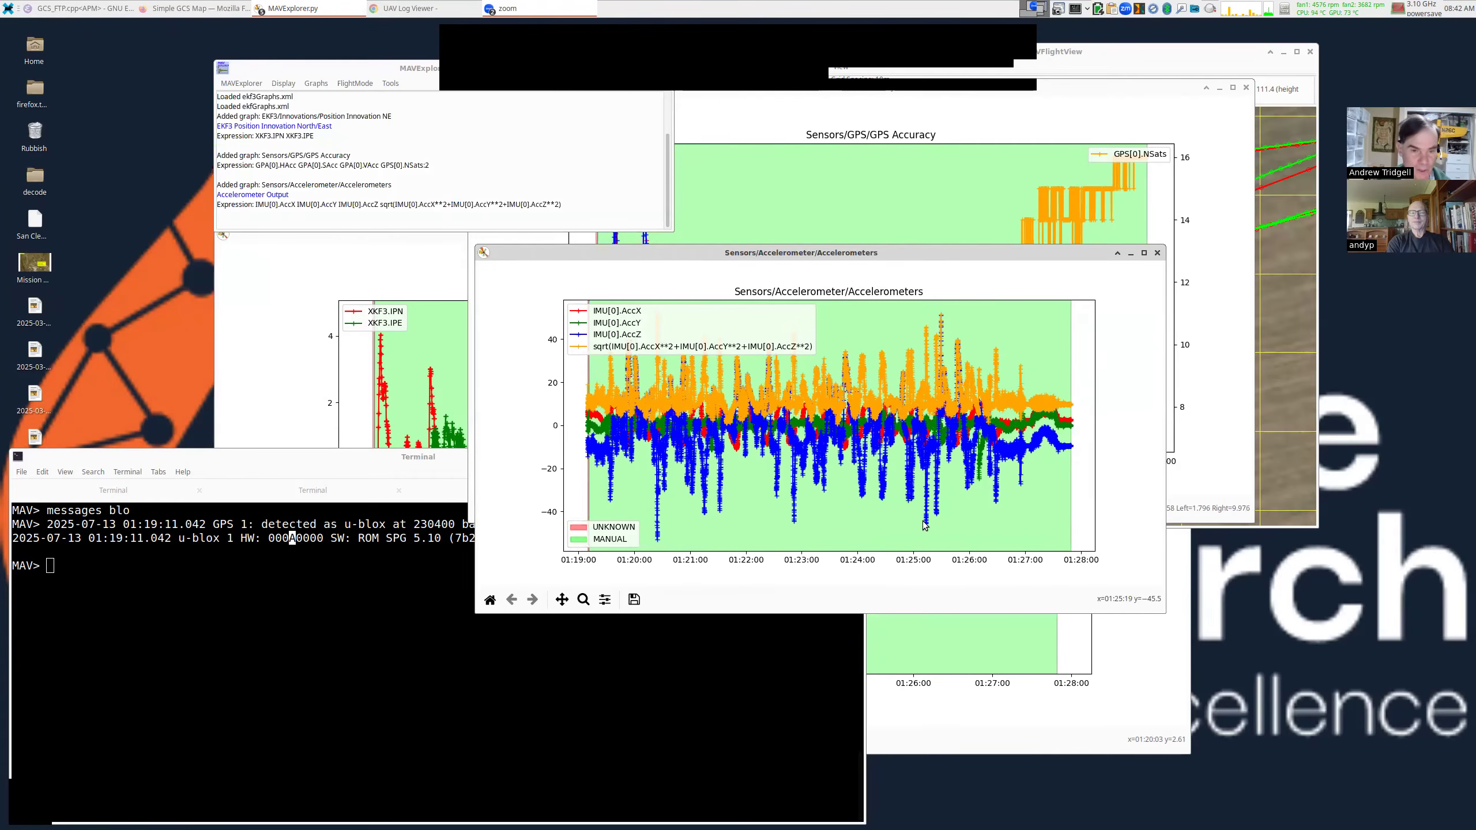
{"action": "left_click_drag", "start_coordinate": [1023, 309], "coordinate": [1164, 157]}
{"action": "left_click_drag", "start_coordinate": [591, 472], "coordinate": [496, 546]}
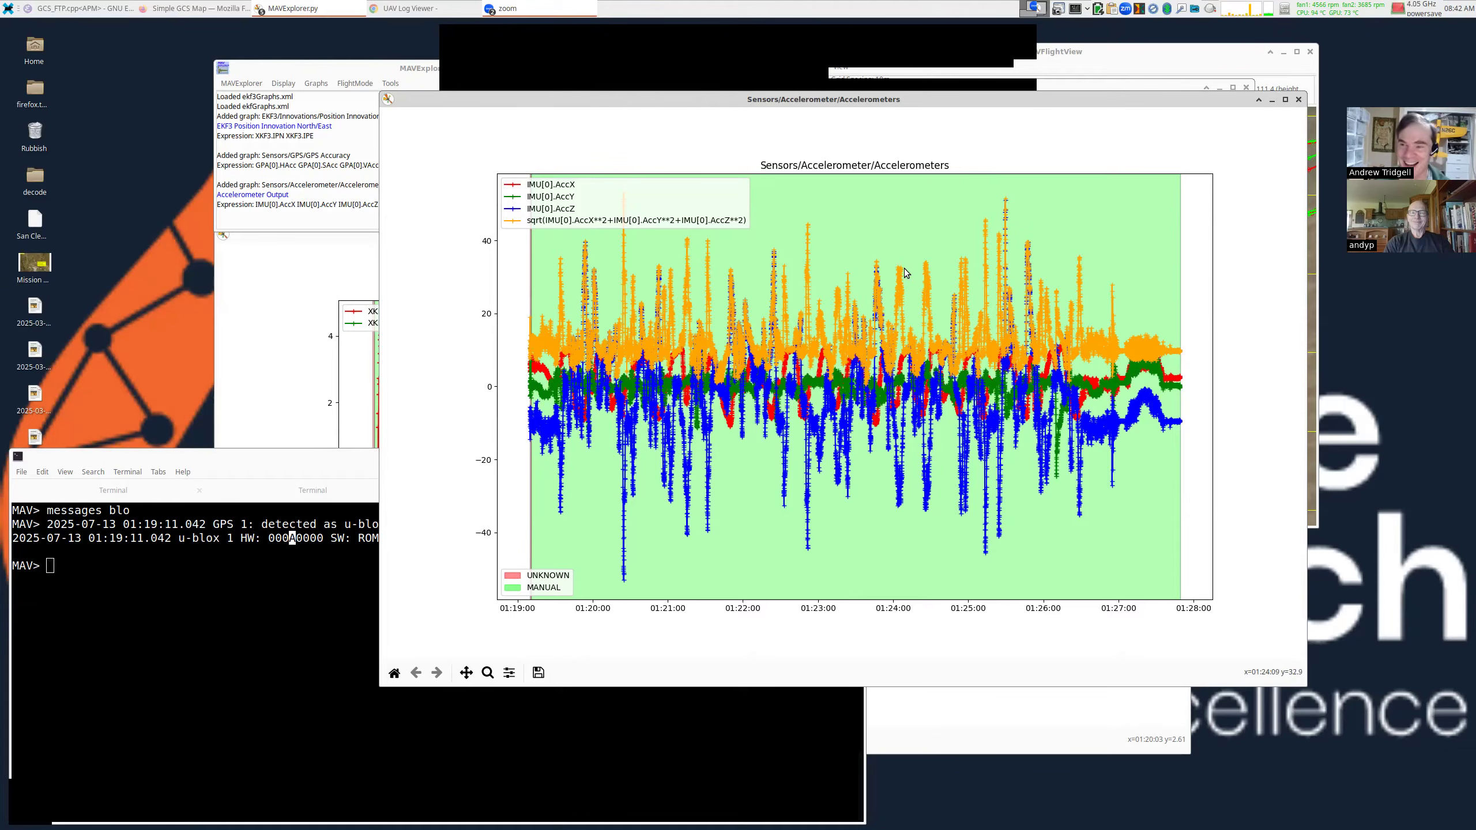
Close the Accelerometers graph, raise the GPS Accuracy plot and move the main log window up.
{"action": "left_click", "coordinate": [1298, 99]}
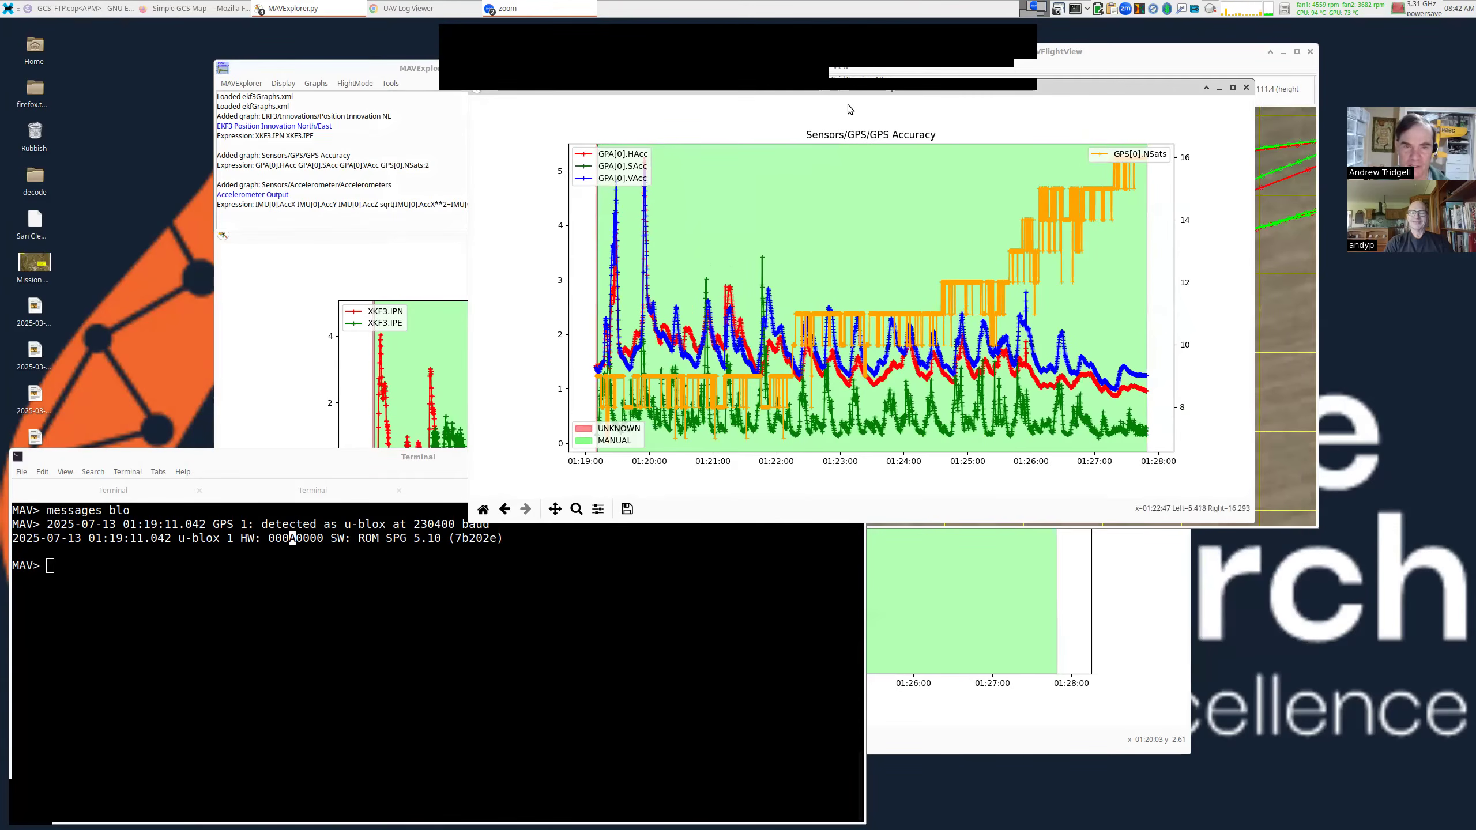
{"action": "left_click_drag", "start_coordinate": [859, 93], "coordinate": [872, 90]}
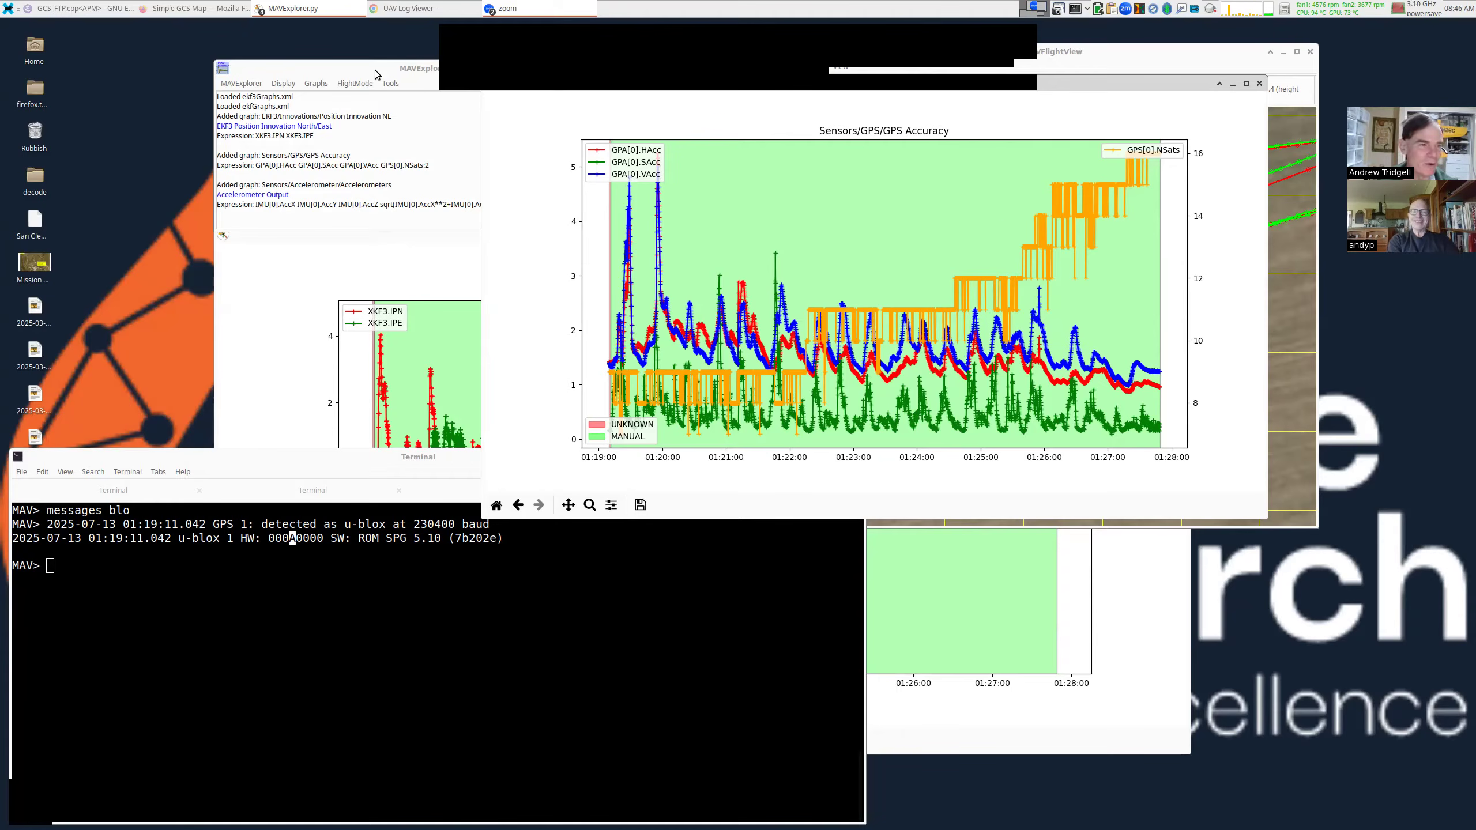
{"action": "left_click_drag", "start_coordinate": [375, 70], "coordinate": [377, 46]}
Plot the Accelerometer Vibration graph of VIBE VibeX, VibeY and VibeZ.
{"action": "left_click", "coordinate": [324, 59]}
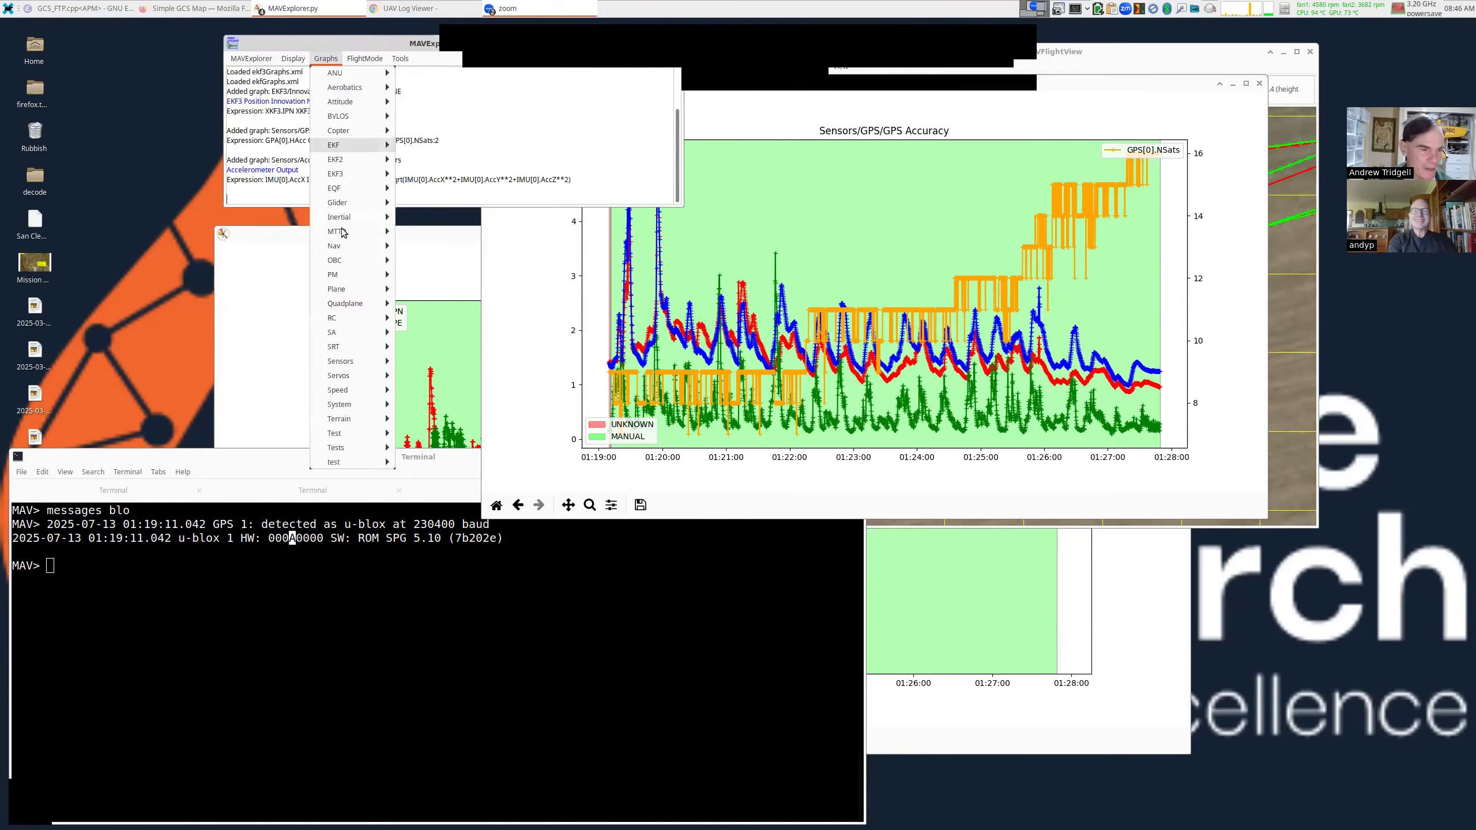
{"action": "mouse_move", "coordinate": [396, 366]}
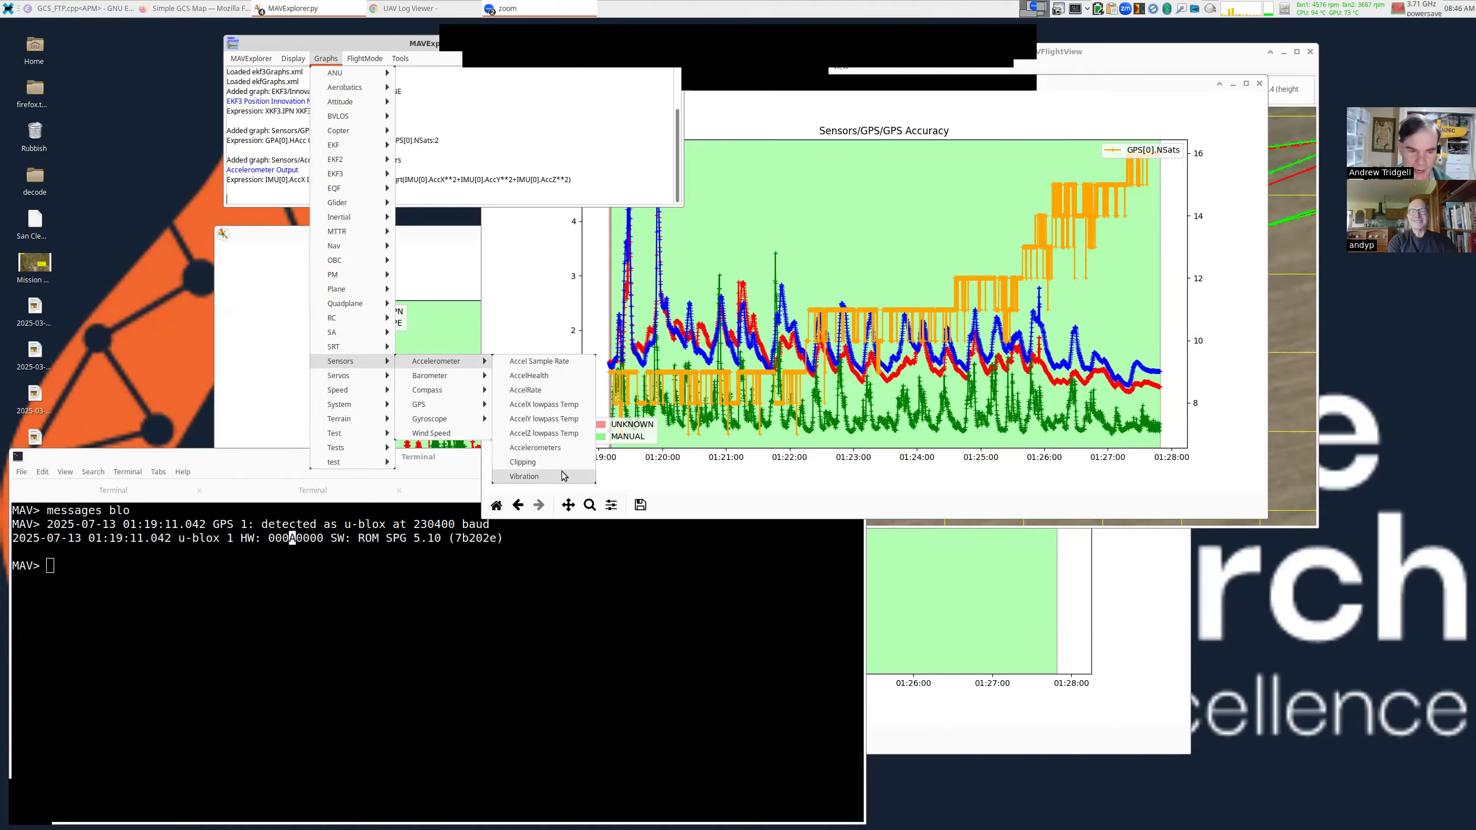
{"action": "left_click", "coordinate": [561, 476]}
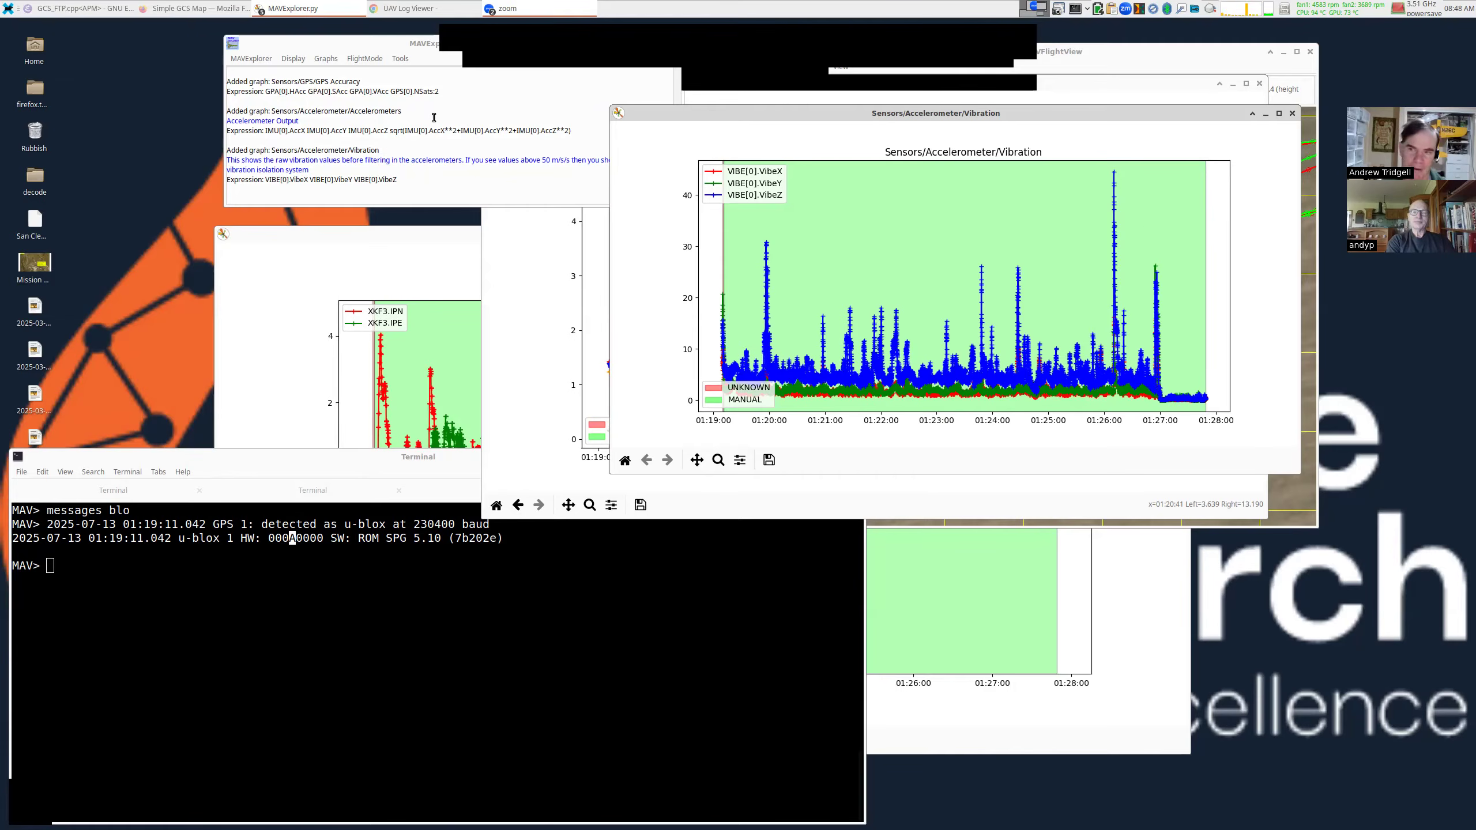
Add the Accelerometer Clipping graph and move its window to the centre-right.
{"action": "left_click", "coordinate": [325, 60]}
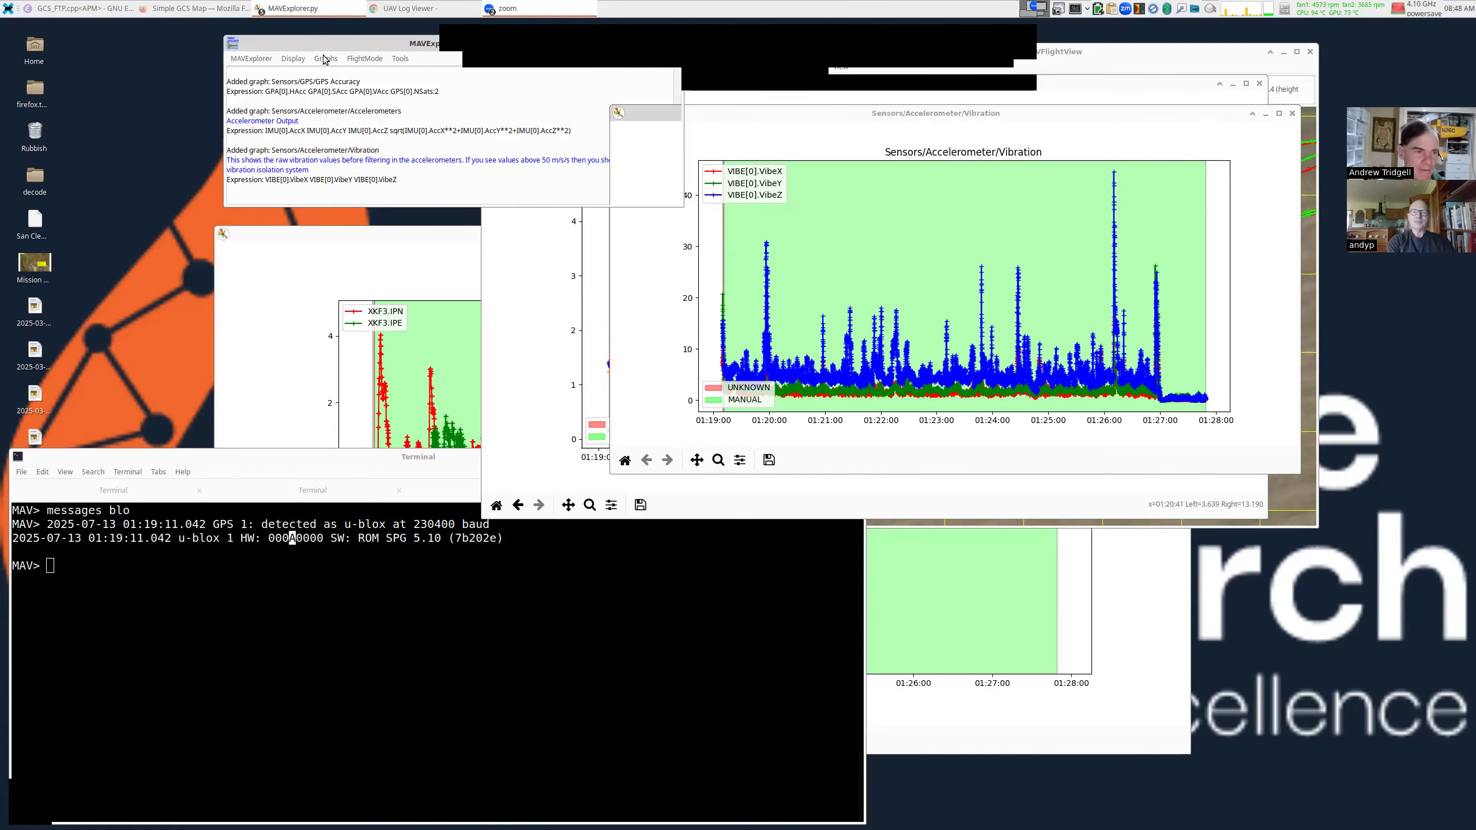
{"action": "left_click", "coordinate": [325, 59]}
{"action": "mouse_move", "coordinate": [354, 361]}
{"action": "mouse_move", "coordinate": [441, 361]}
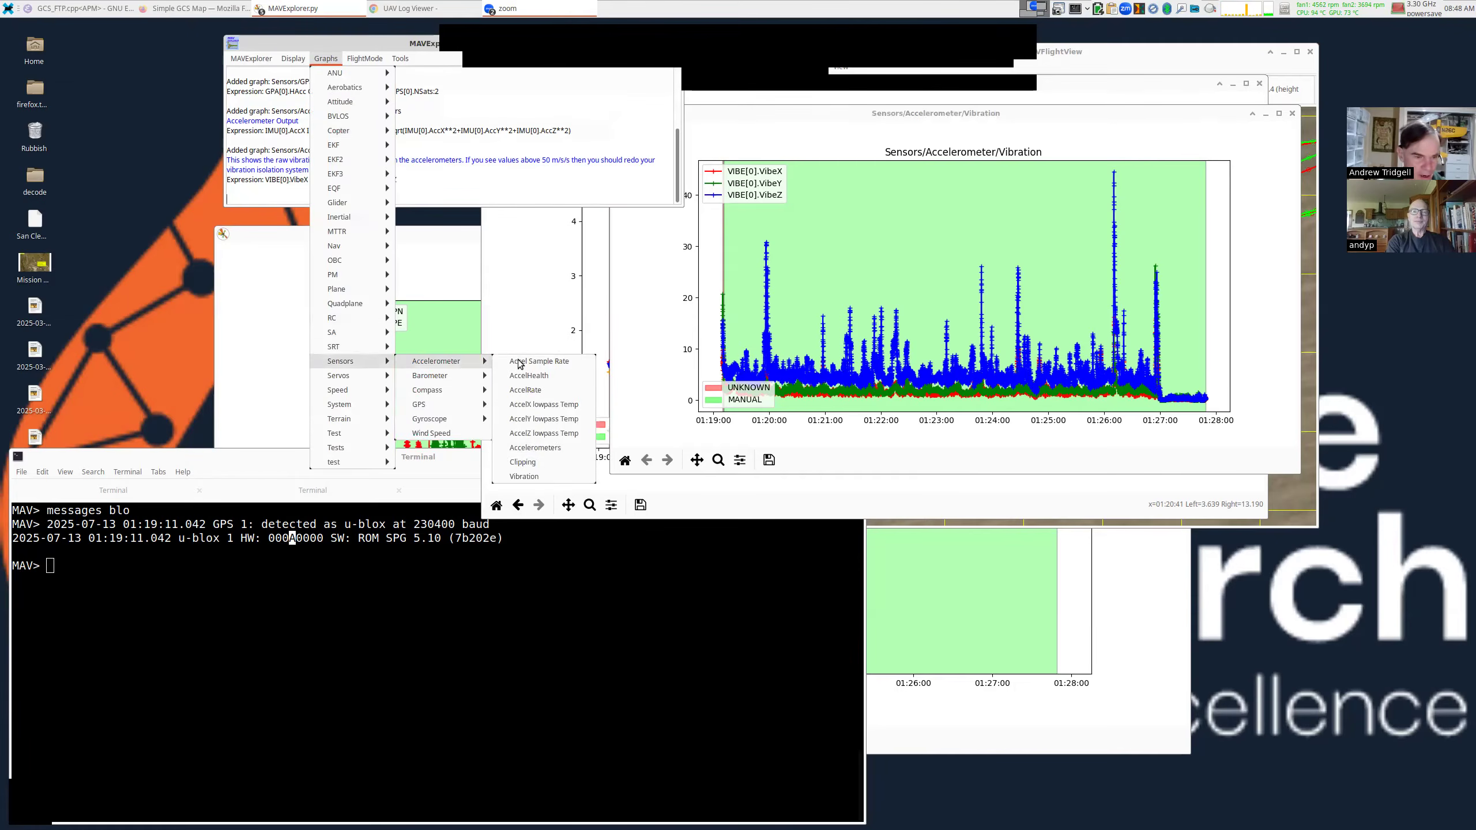
{"action": "left_click", "coordinate": [528, 462]}
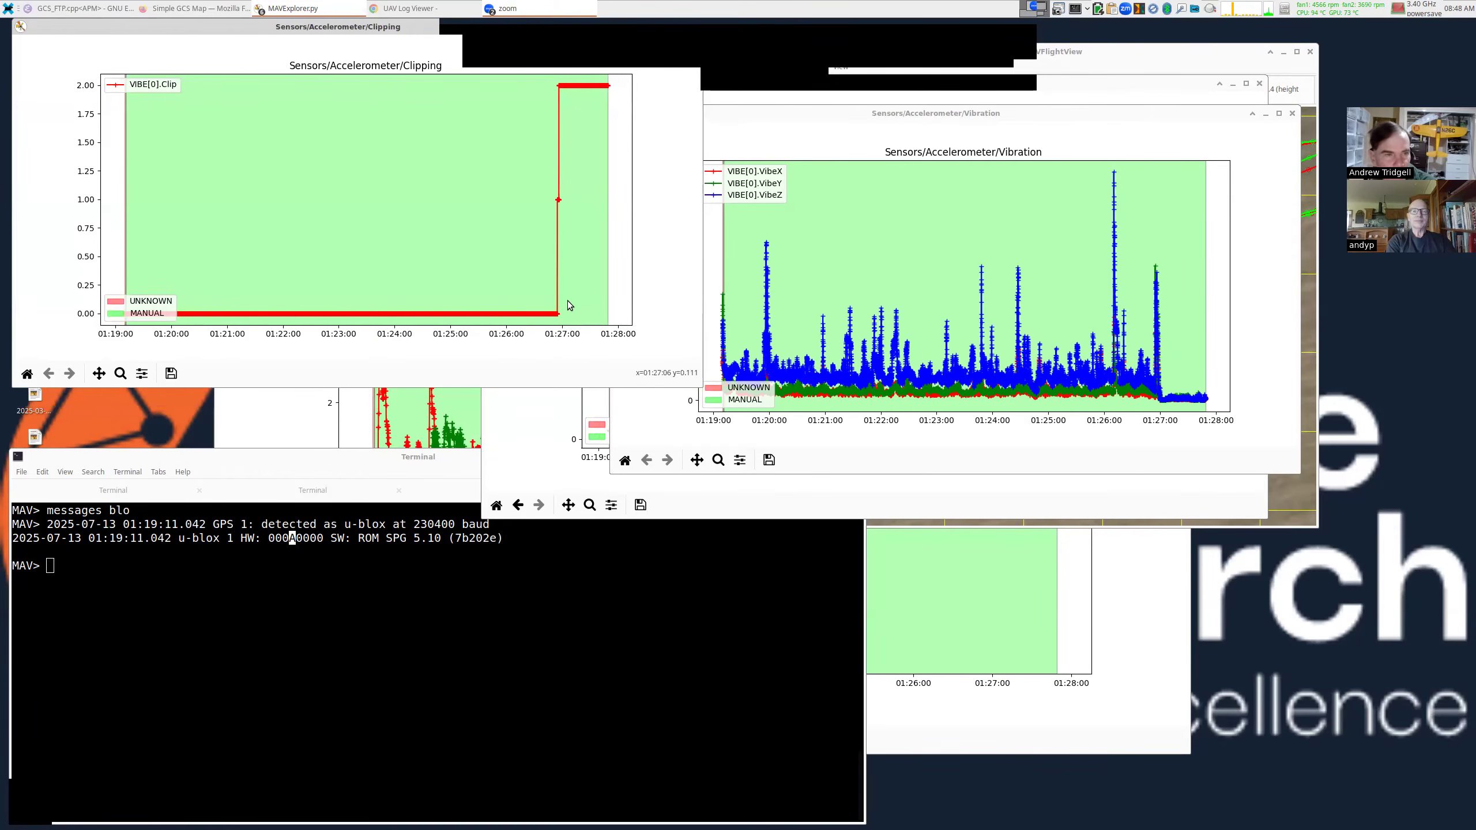
{"action": "left_click_drag", "start_coordinate": [335, 29], "coordinate": [934, 171]}
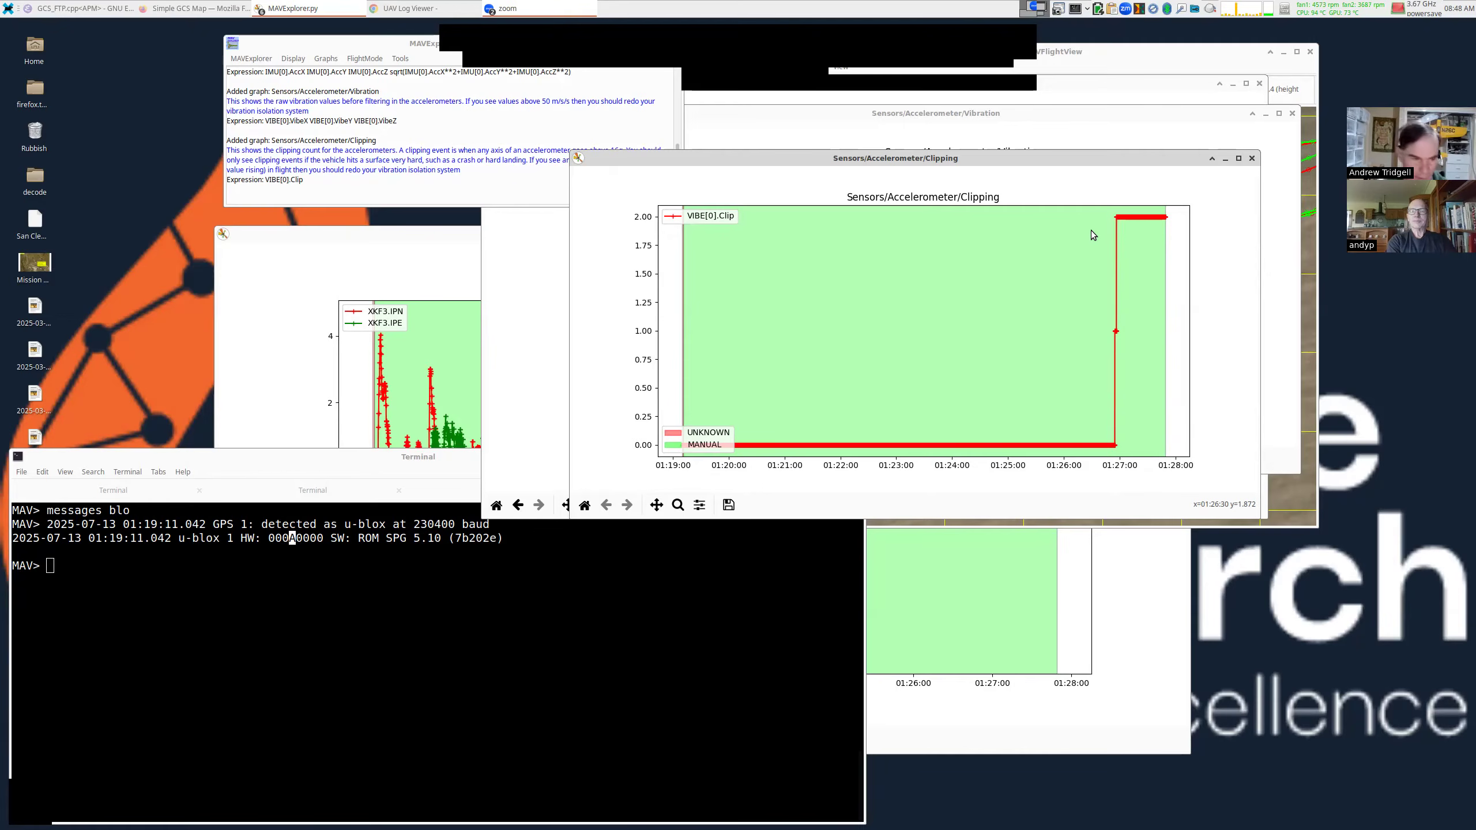
Run devid in the console and mark the INS_ACC_ID device line.
{"action": "triple_click", "coordinate": [417, 562]}
{"action": "type", "text": "de"}
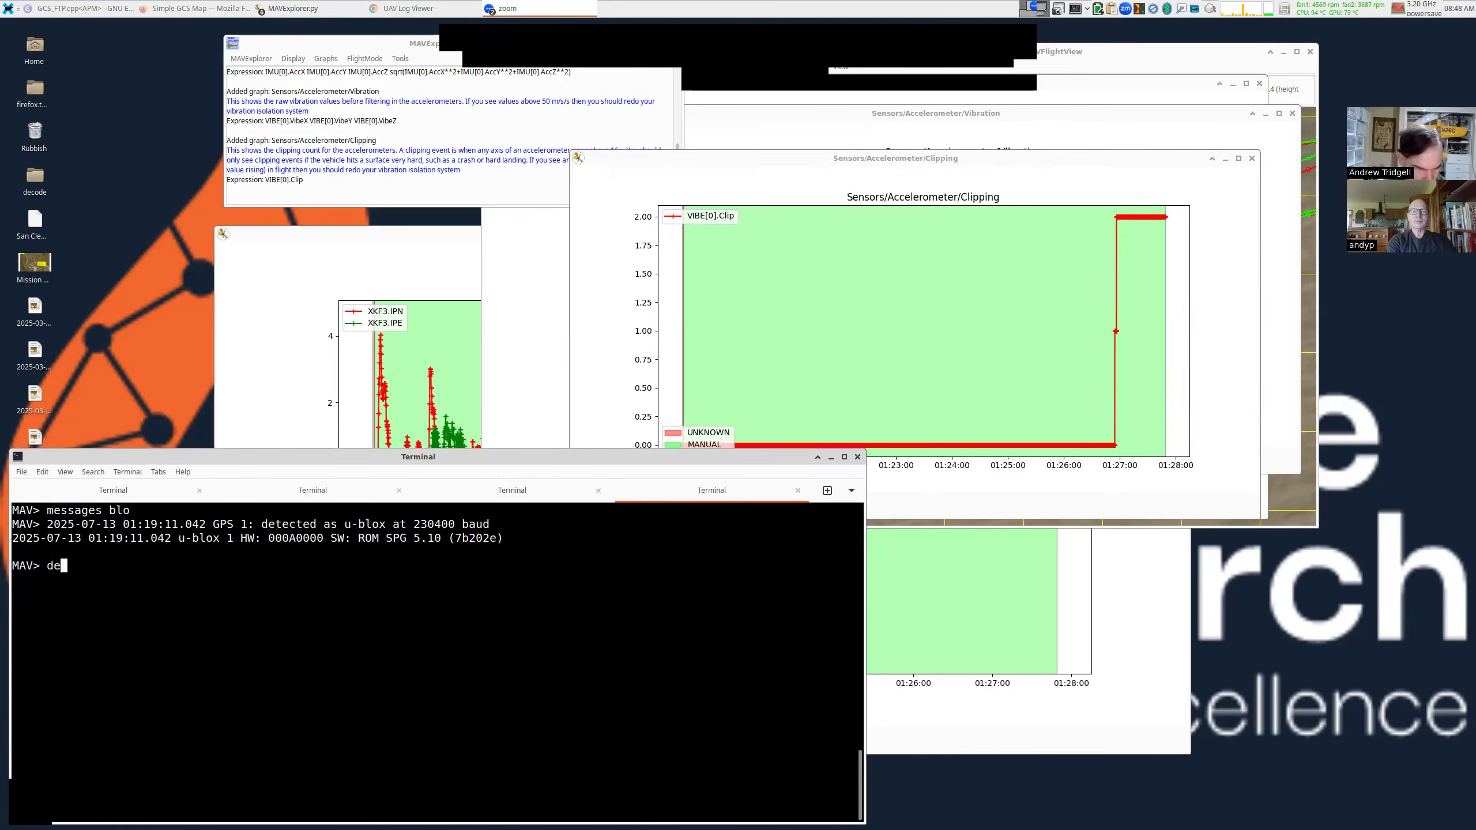
{"action": "type", "text": "vid"}
{"action": "key", "text": "Return"}
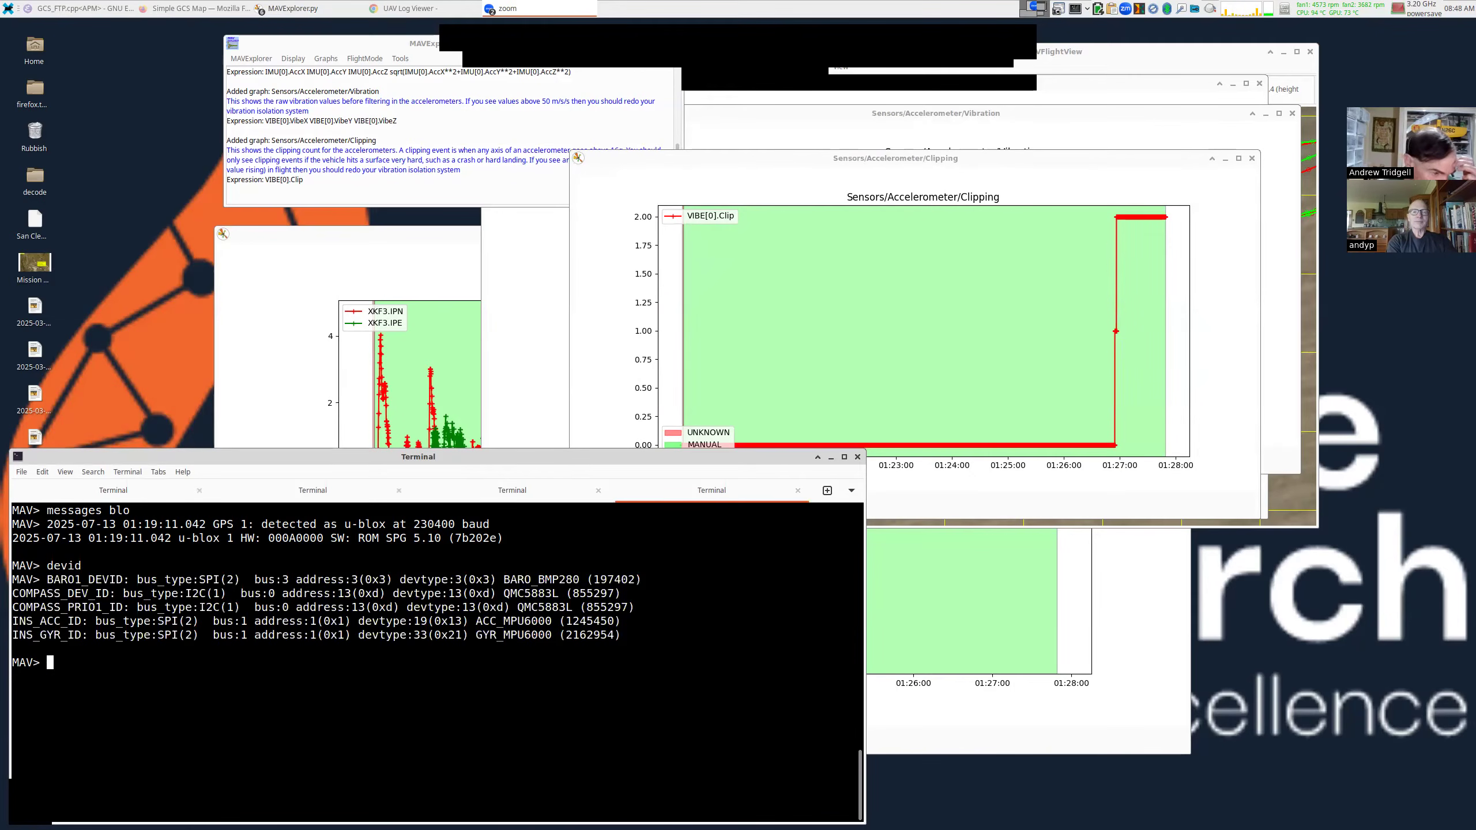
{"action": "triple_click", "coordinate": [507, 621]}
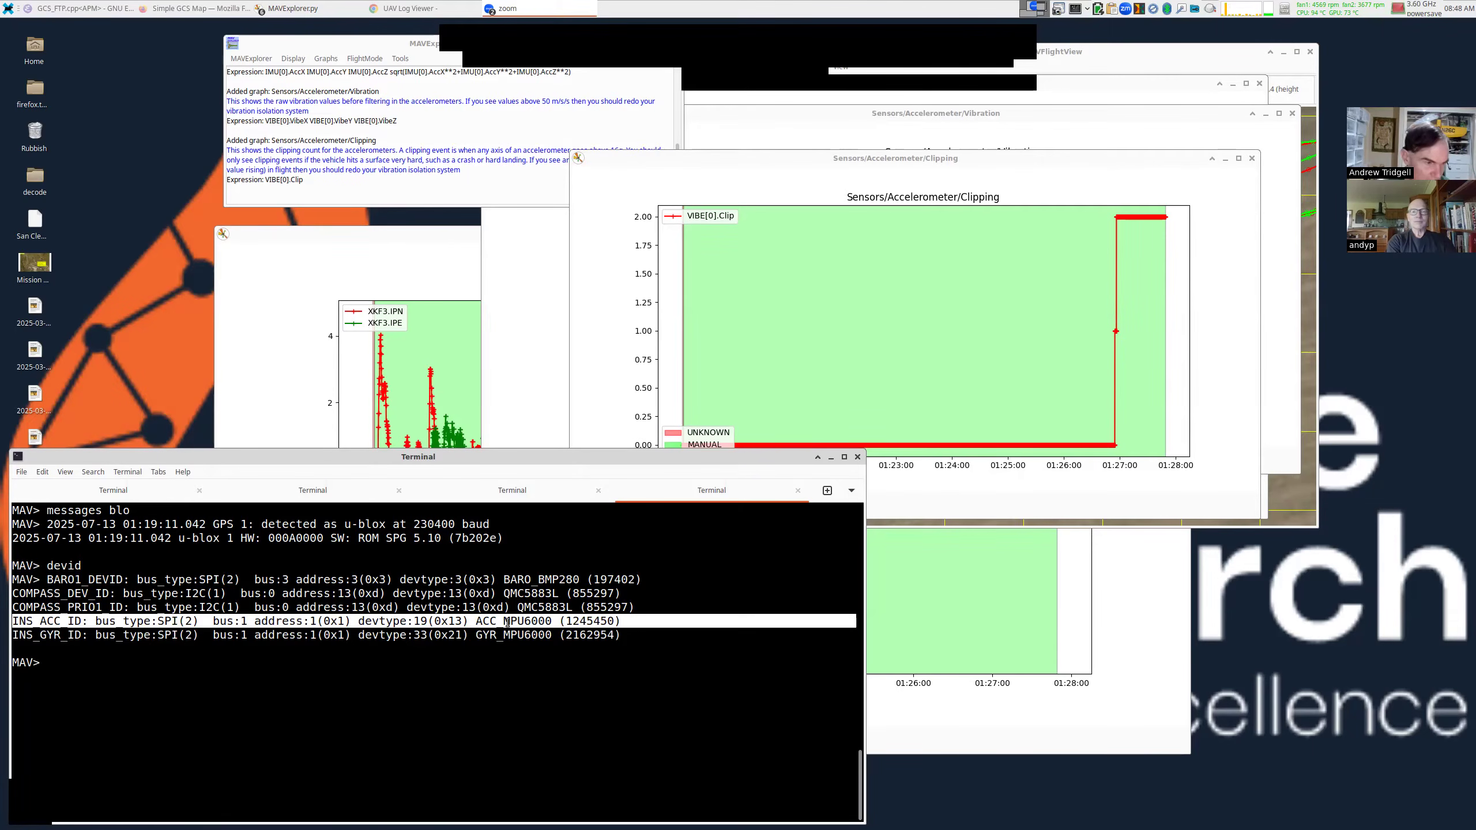
Run messages and highlight board omnibusf4pro, firmware V4.5.3 and chip ACC_MPU6000.
{"action": "type", "text": "messages"}
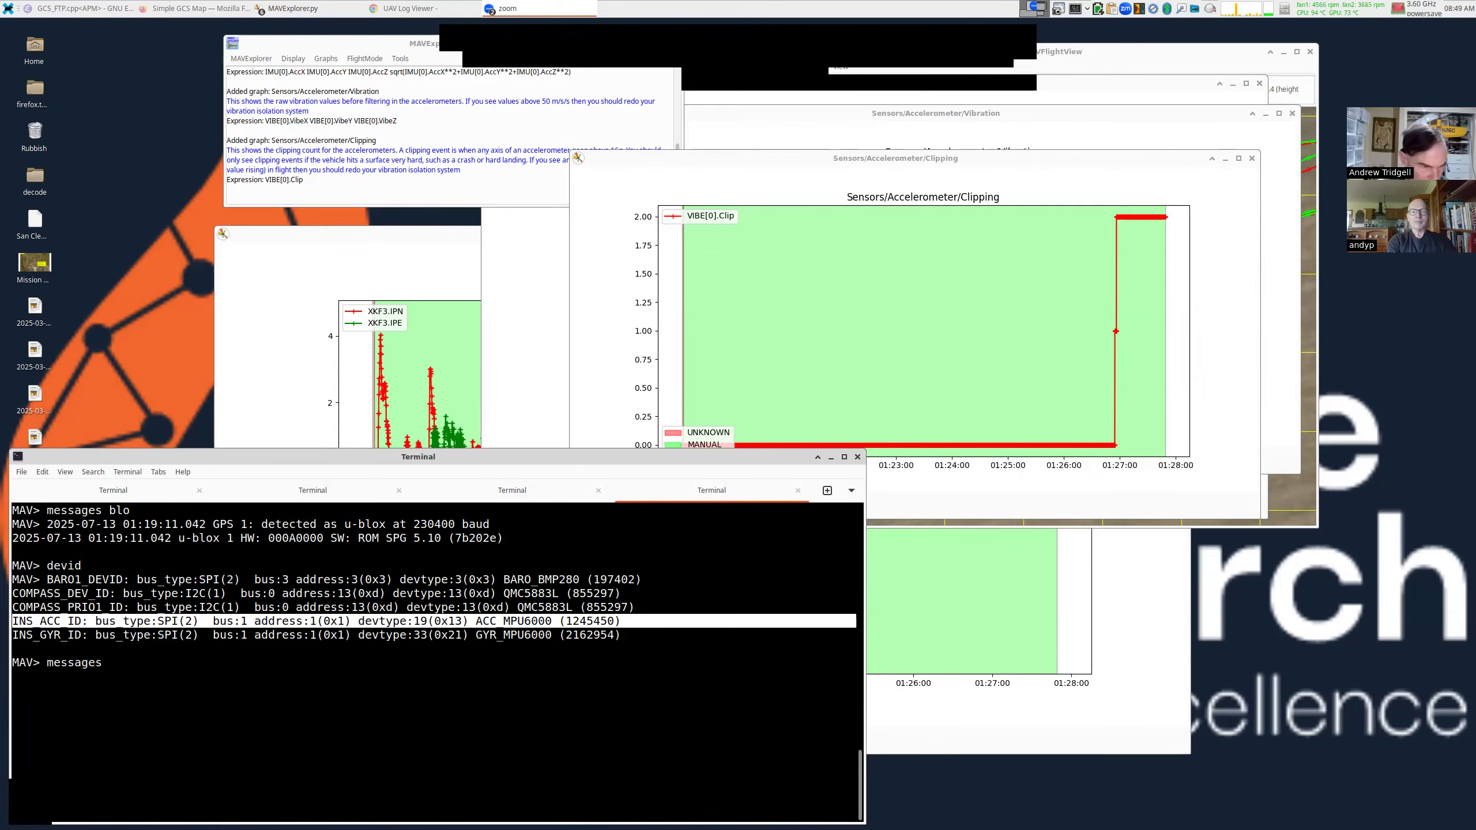
{"action": "key", "text": "Return"}
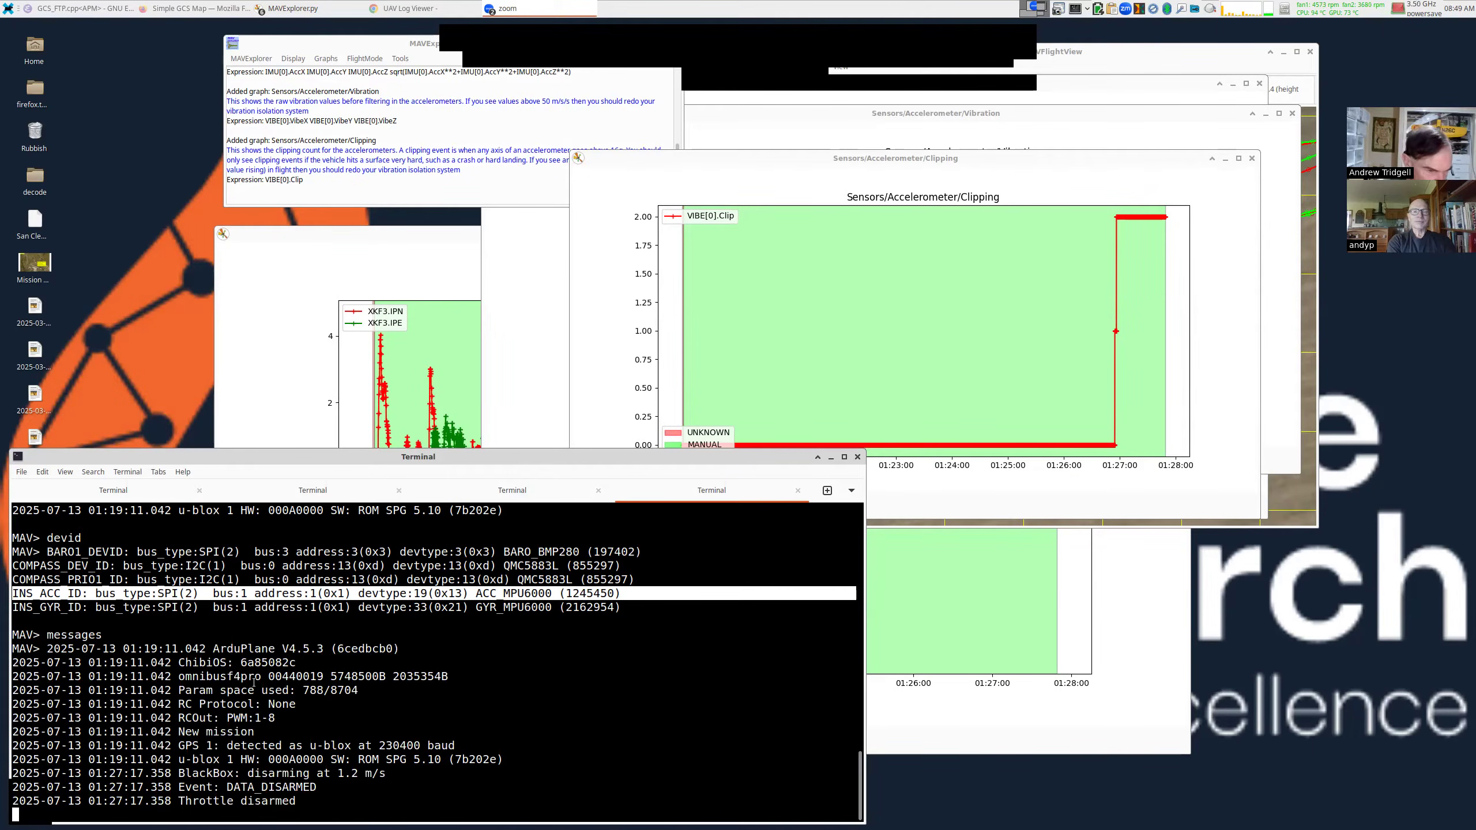
{"action": "double_click", "coordinate": [238, 677]}
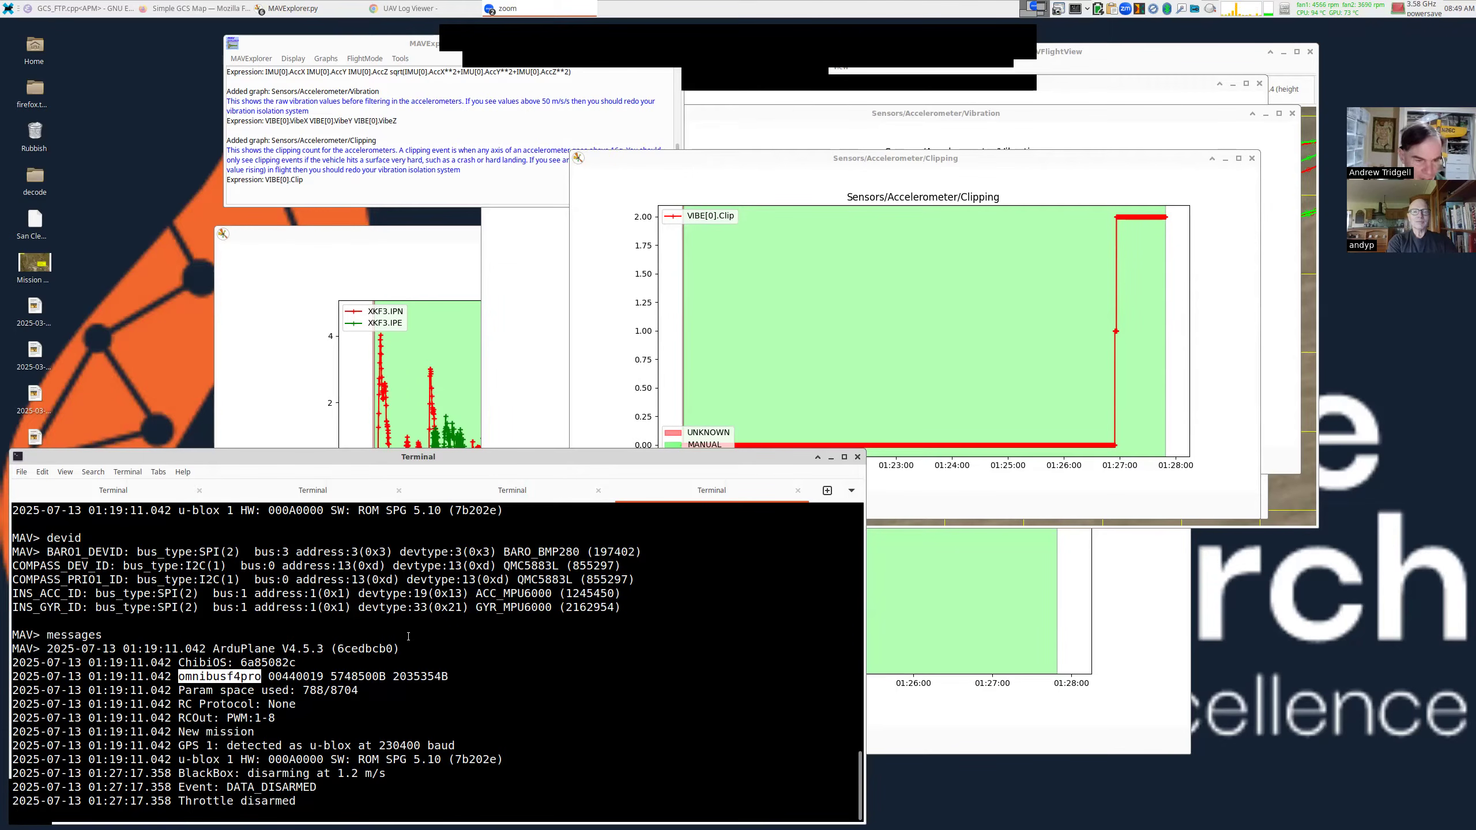
{"action": "double_click", "coordinate": [301, 648]}
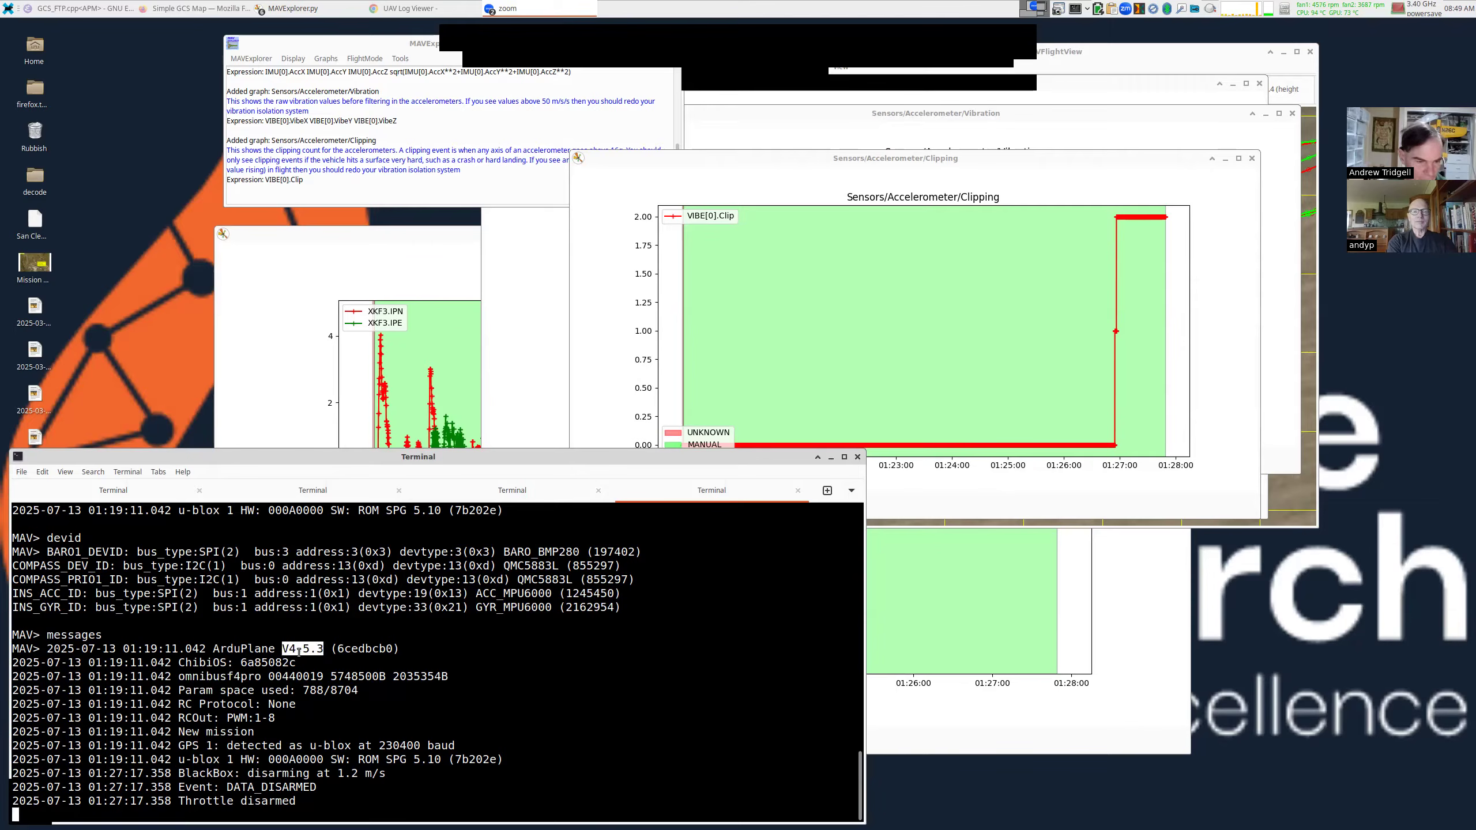
{"action": "double_click", "coordinate": [525, 594]}
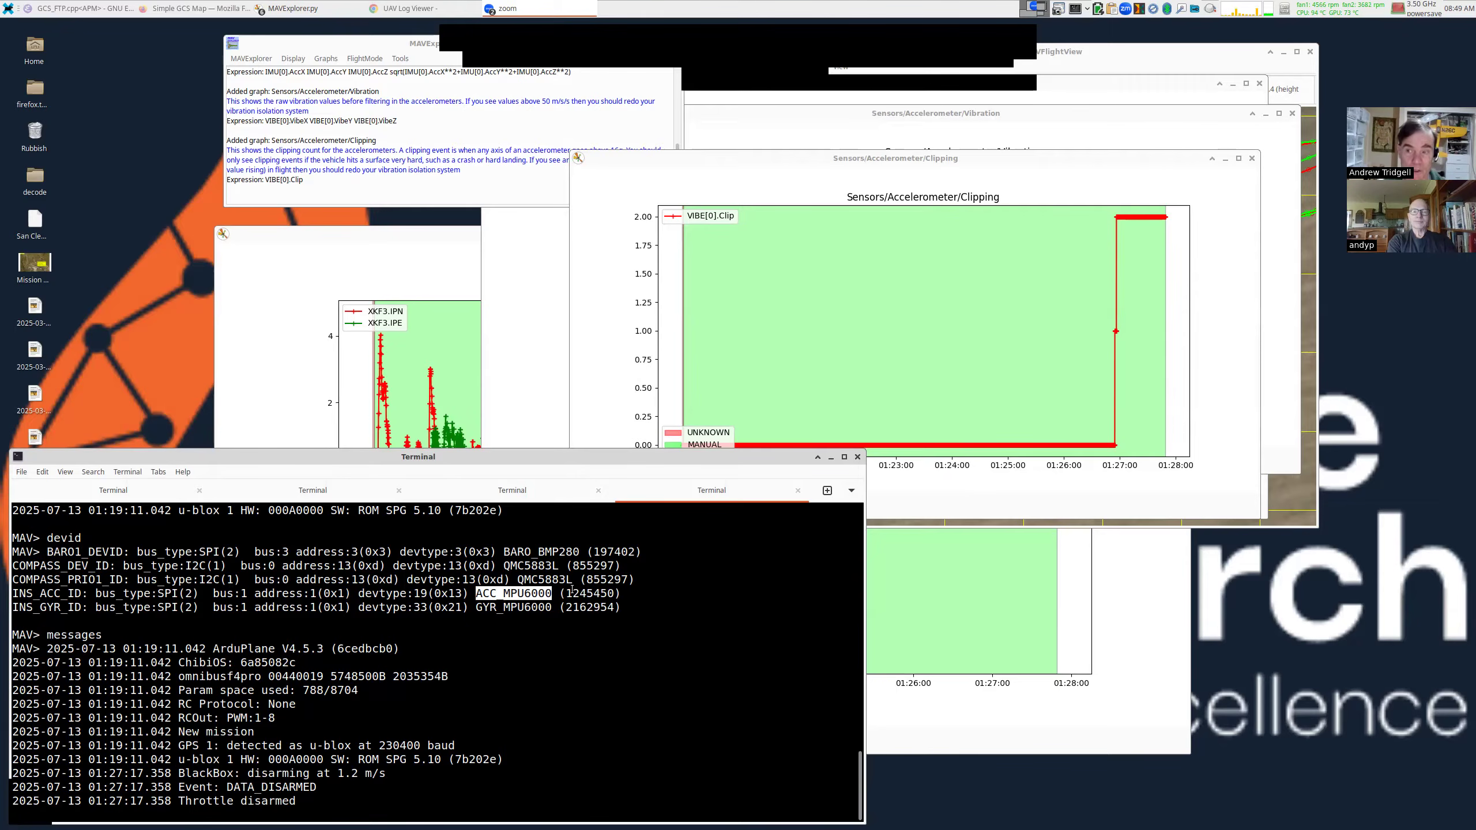
Deselect the terminal text and raise the Vibration graph above the Clipping graph.
{"action": "left_click", "coordinate": [526, 593]}
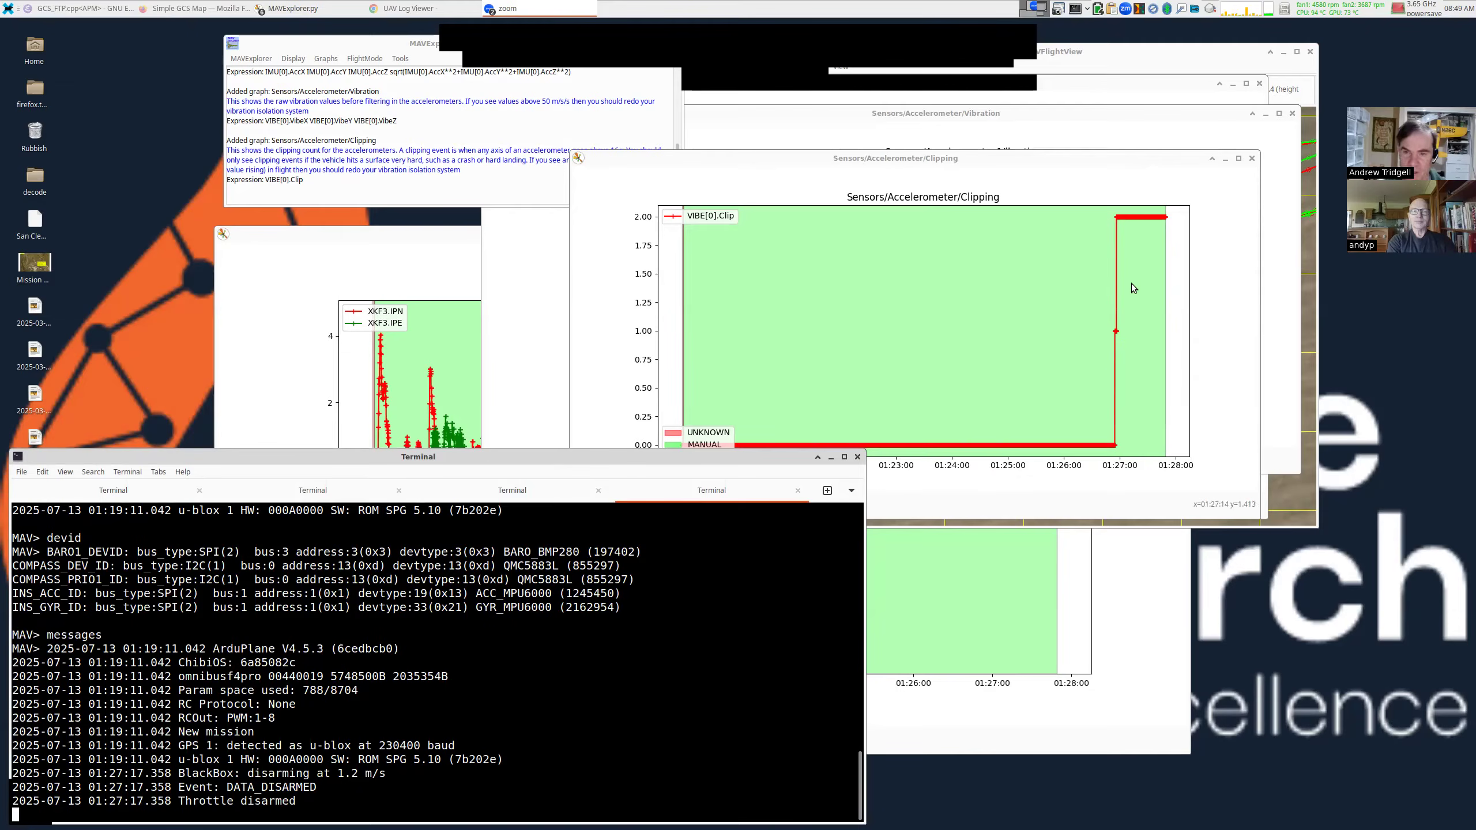
{"action": "left_click", "coordinate": [1113, 240]}
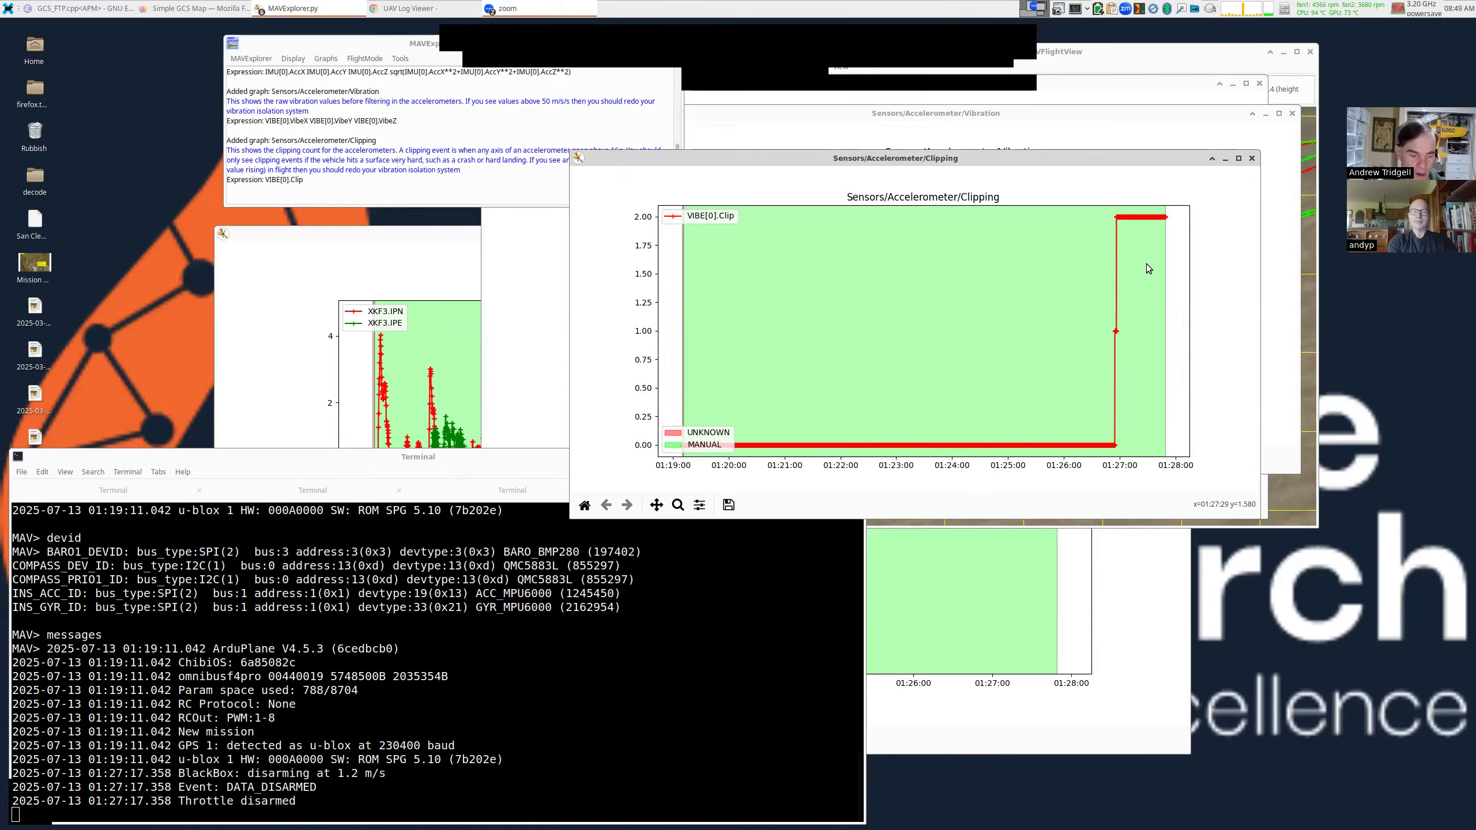
{"action": "left_click", "coordinate": [1010, 120]}
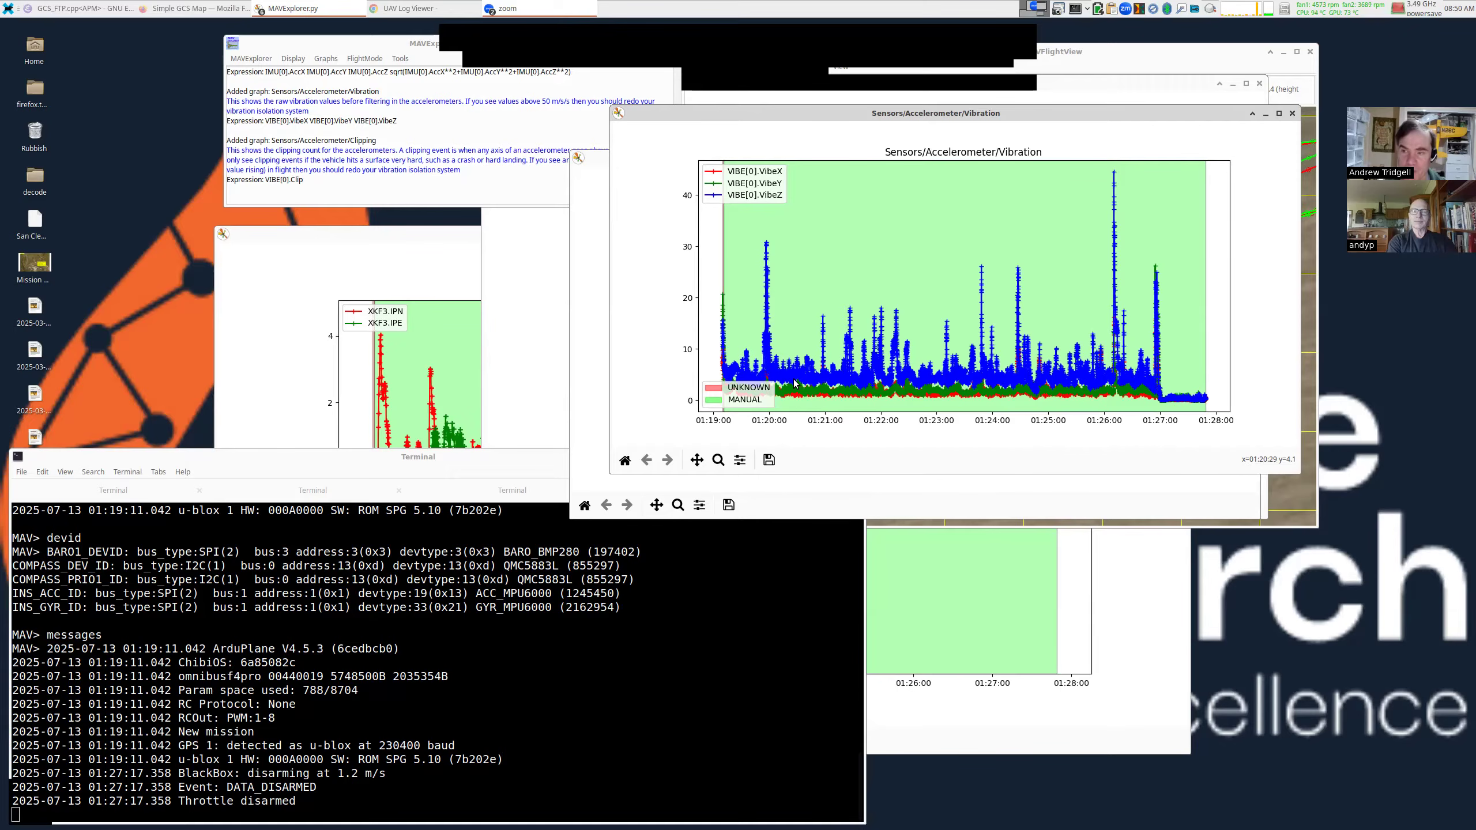
Highlight QMC5883L and ACC_MPU6000, shrink the console and shift the Vibration graph left.
{"action": "left_click", "coordinate": [533, 600]}
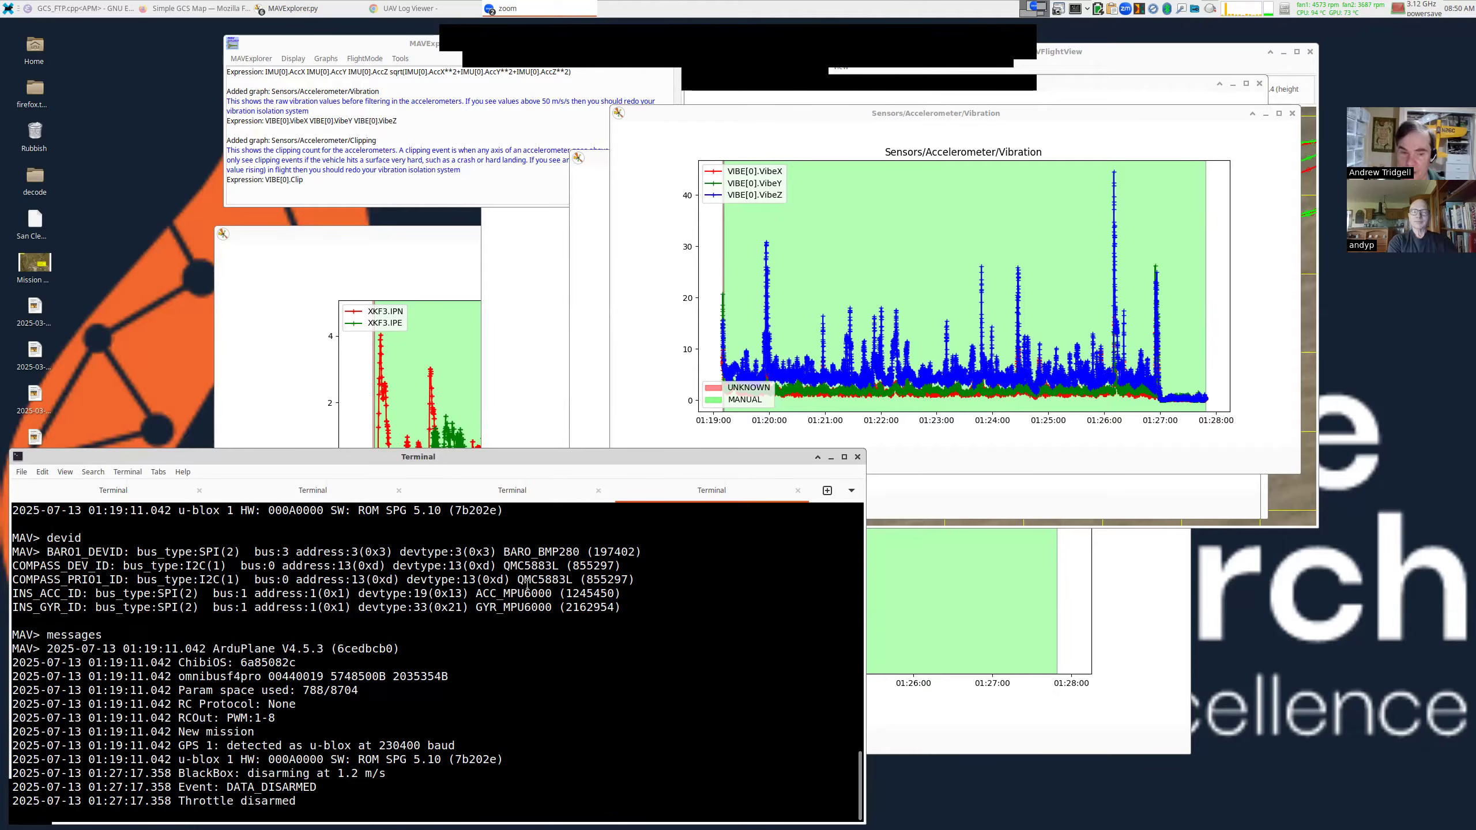
{"action": "double_click", "coordinate": [526, 582]}
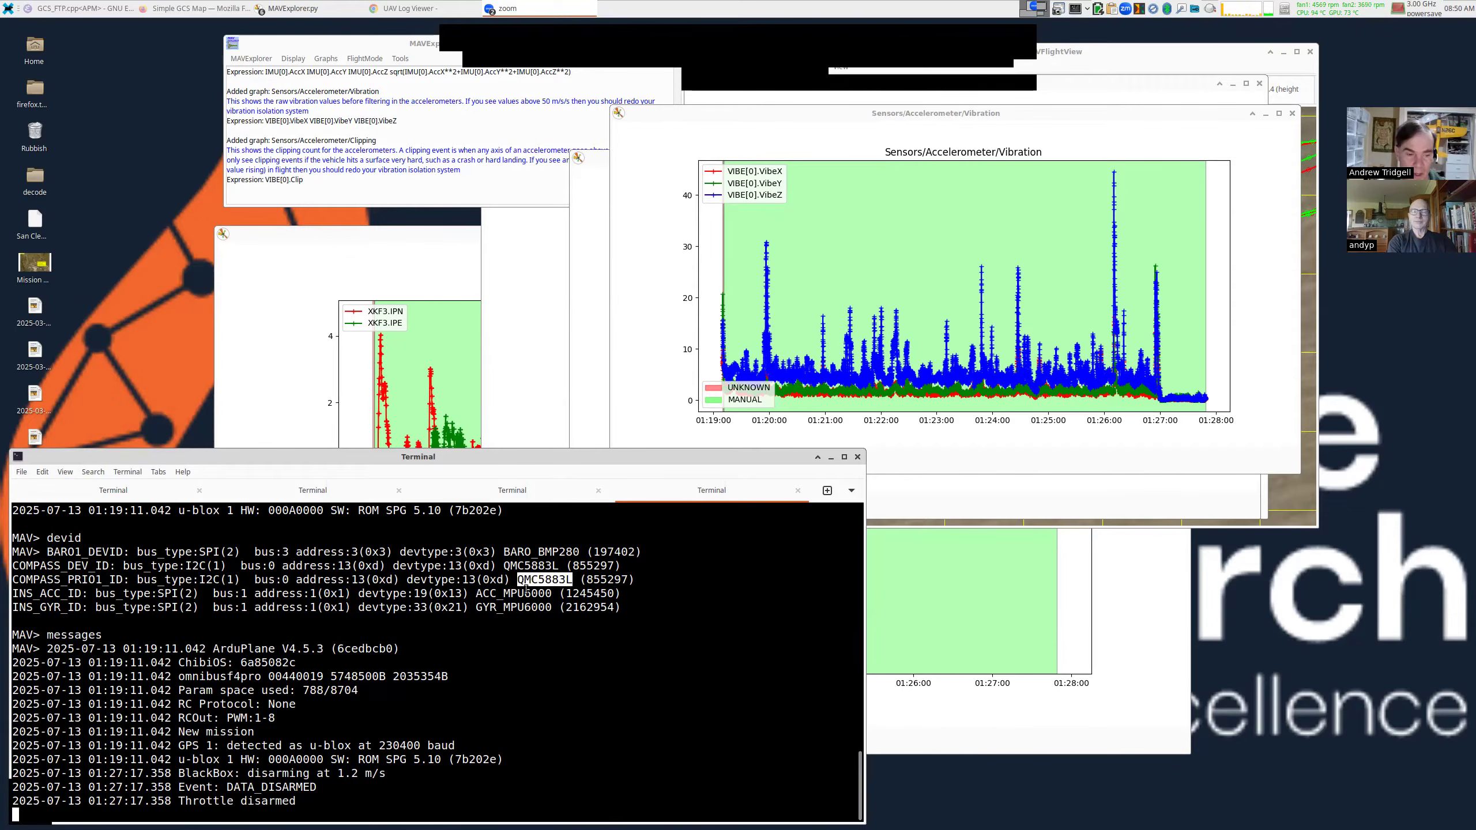
{"action": "double_click", "coordinate": [526, 590]}
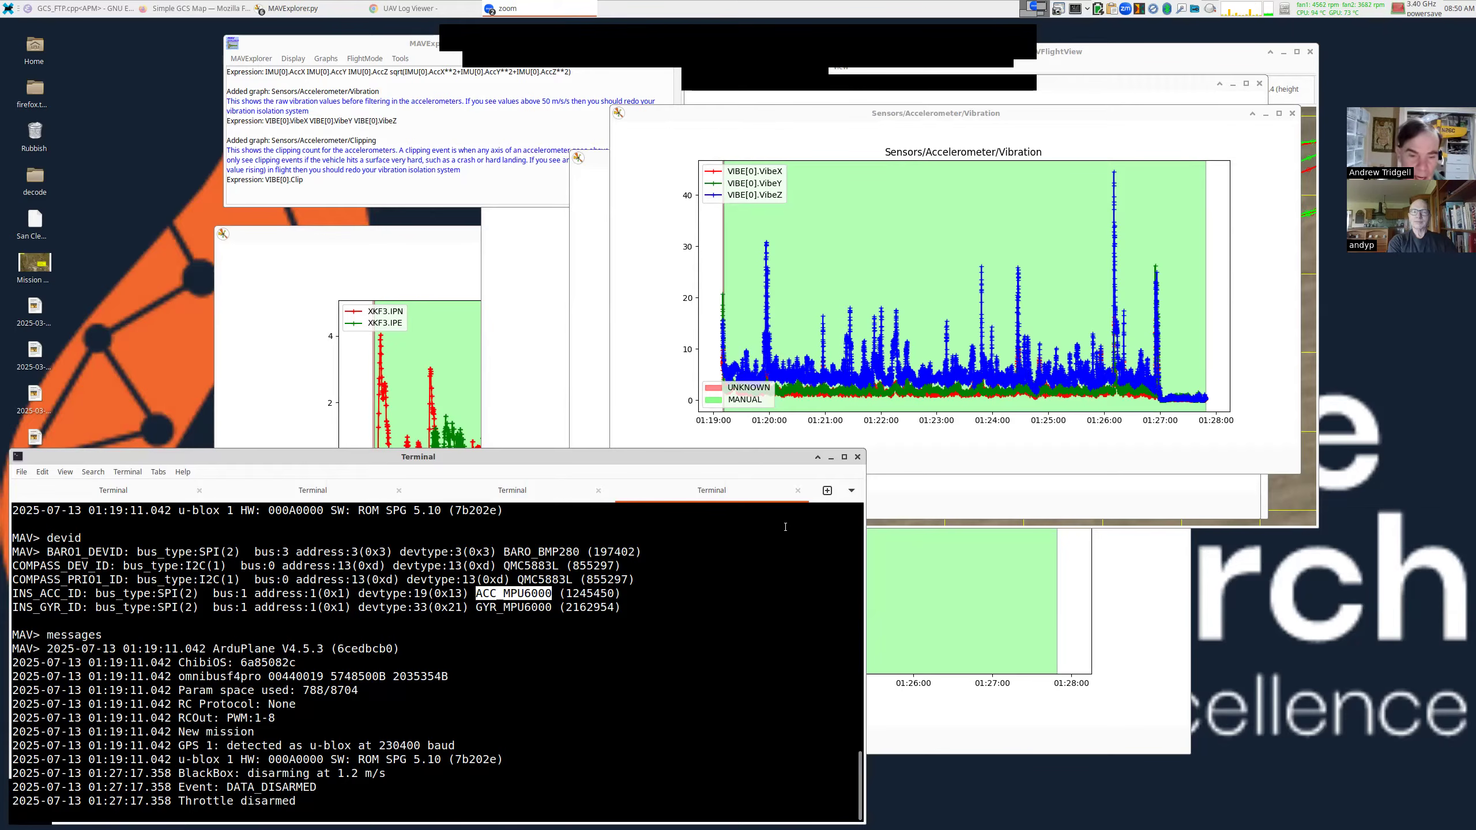
{"action": "left_click_drag", "start_coordinate": [865, 449], "coordinate": [838, 490]}
{"action": "left_click_drag", "start_coordinate": [1010, 258], "coordinate": [941, 251]}
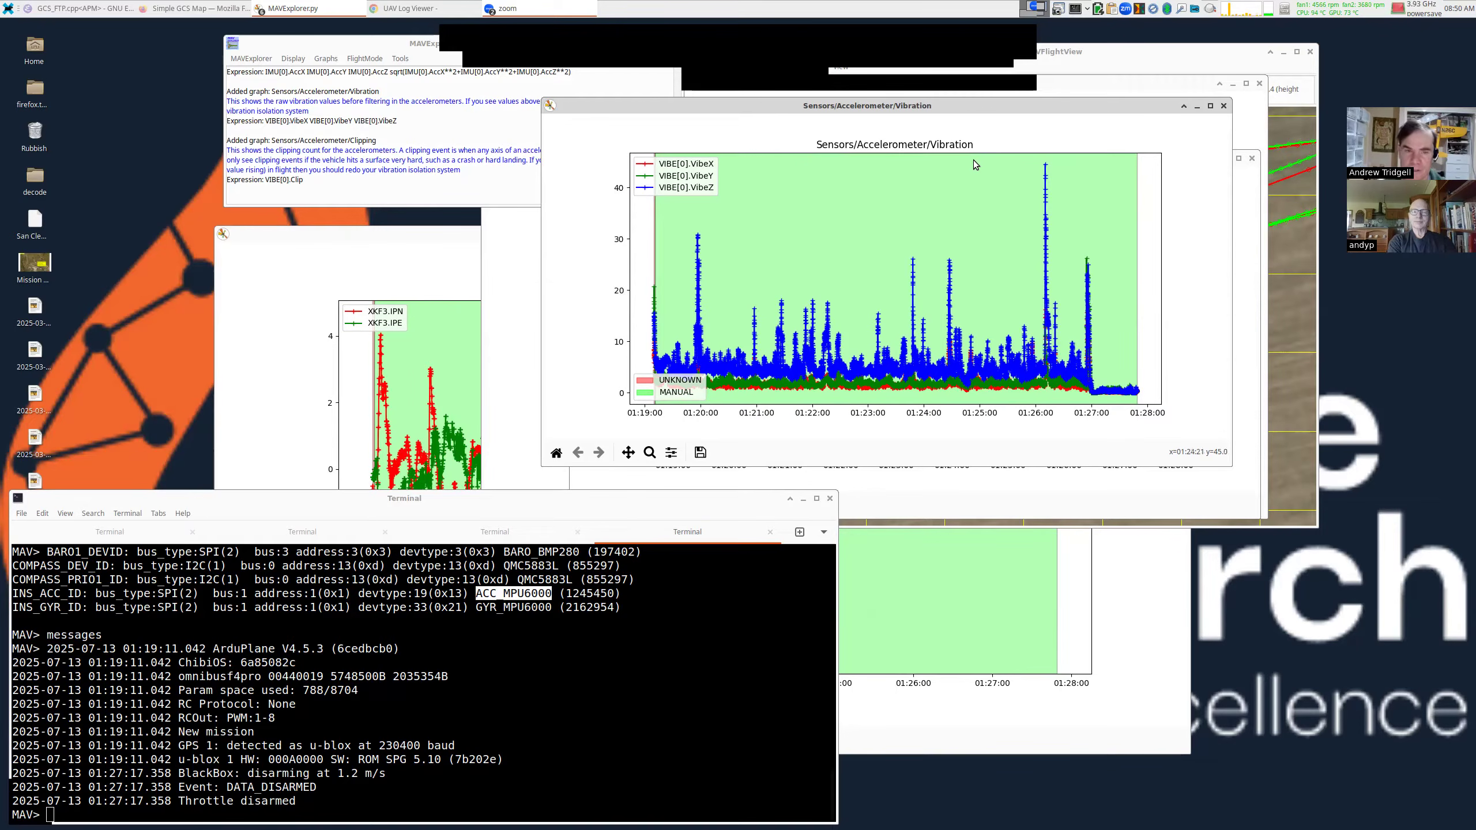
Close the Vibration and Clipping graphs, bring GPS Accuracy forward, and open the graphs list.
{"action": "left_click", "coordinate": [1223, 106]}
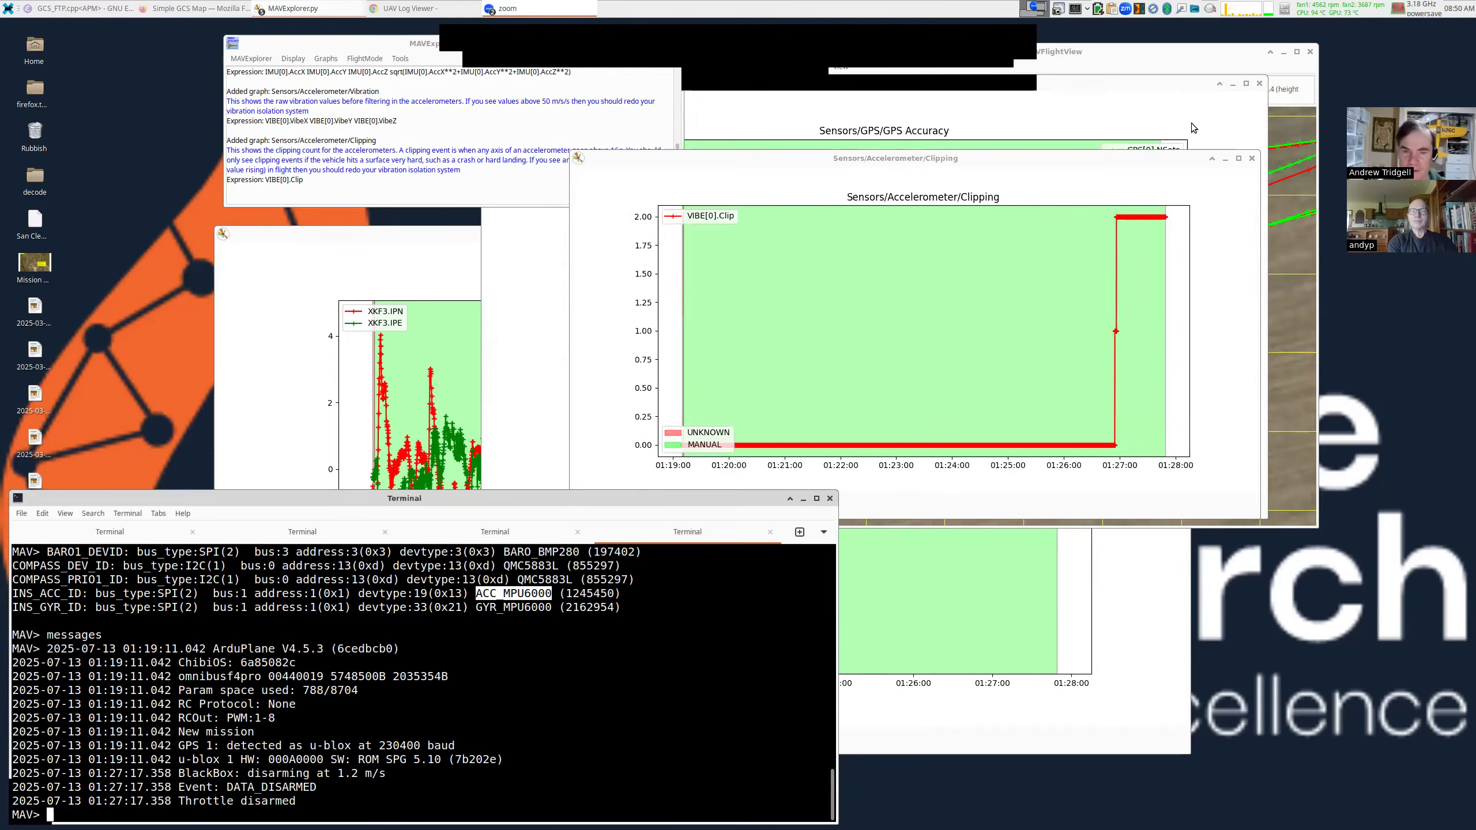
{"action": "left_click", "coordinate": [1250, 159]}
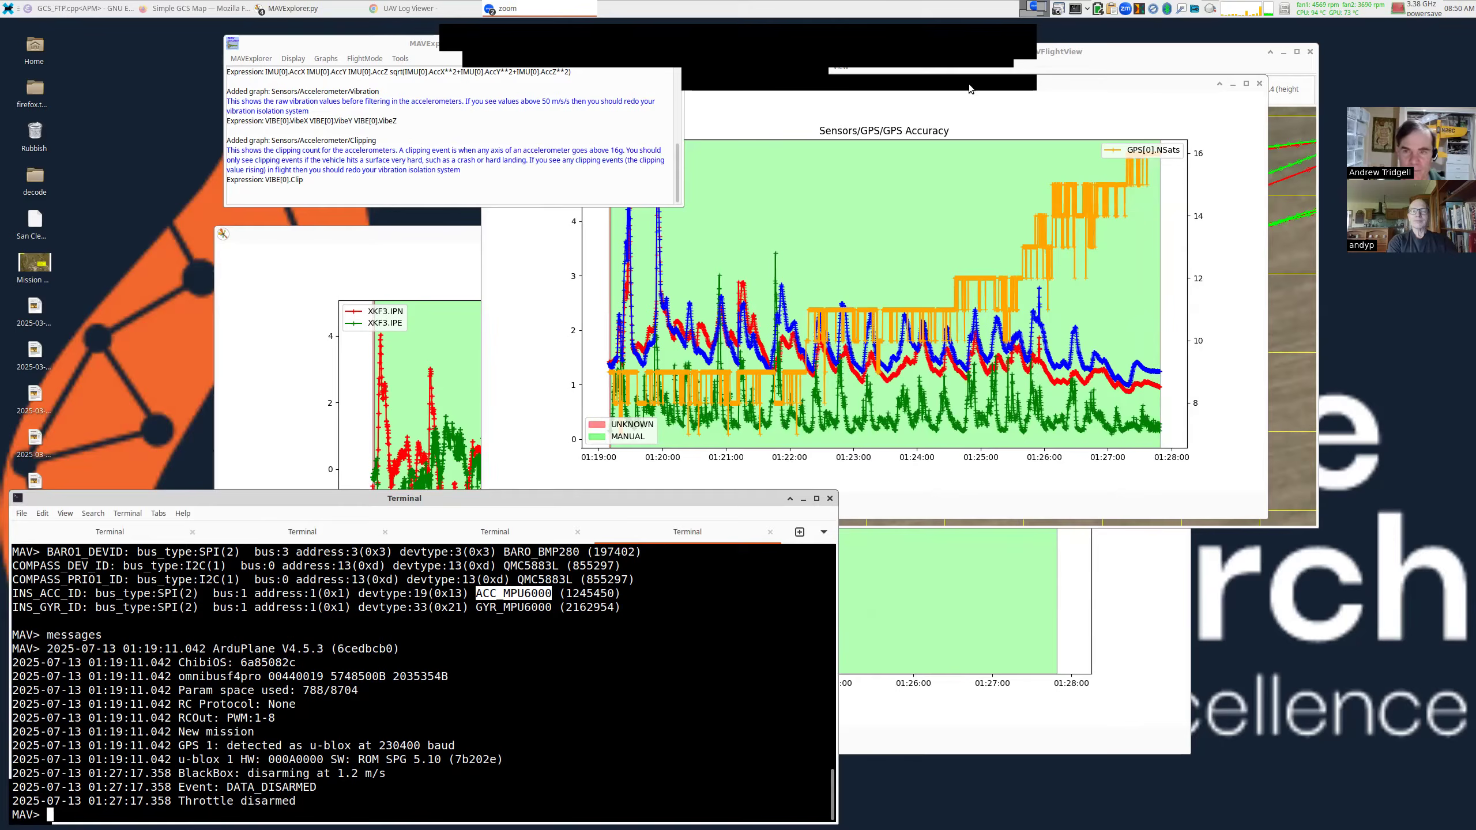
{"action": "left_click_drag", "start_coordinate": [968, 83], "coordinate": [994, 78]}
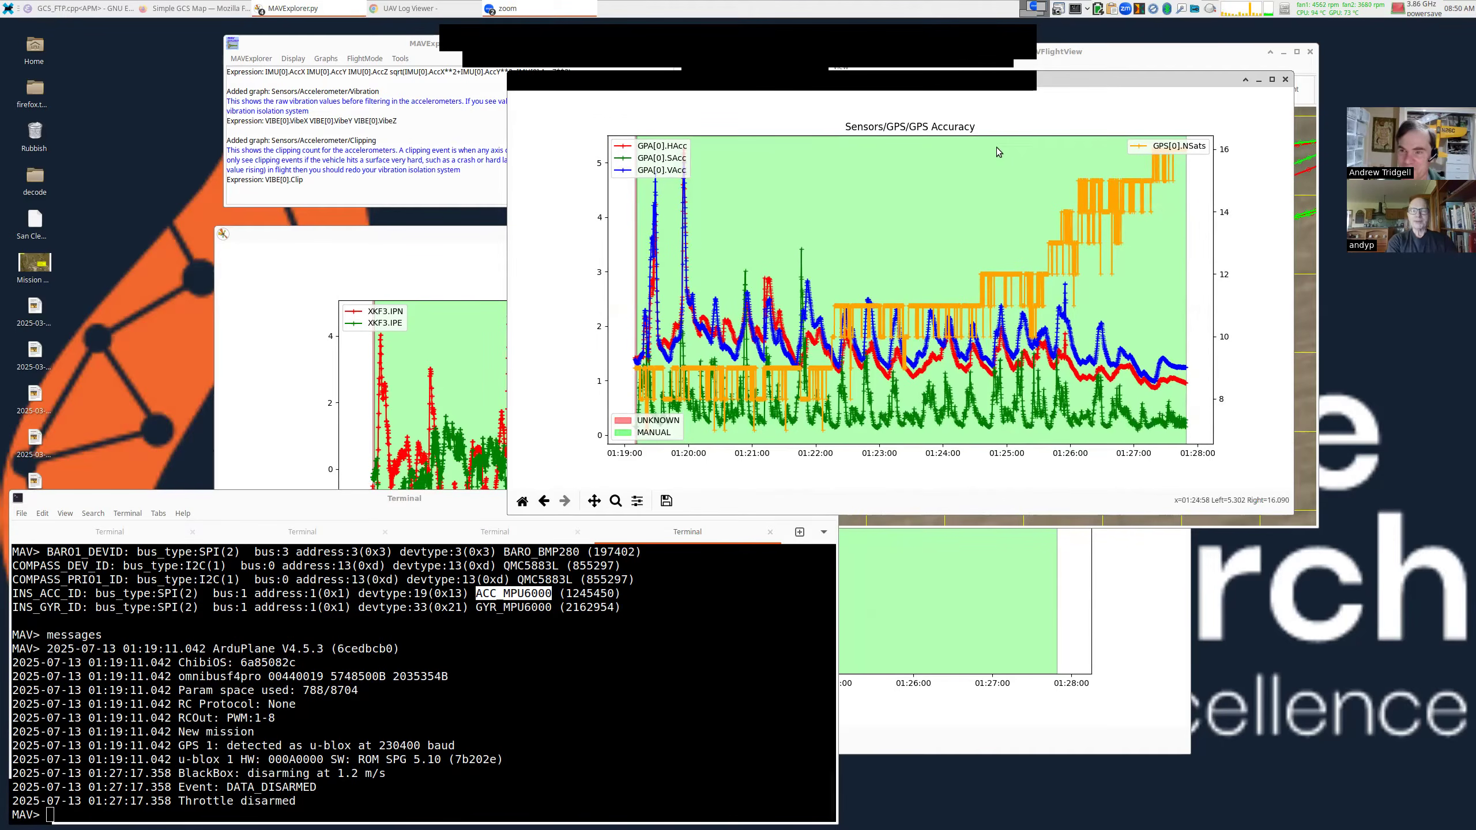
{"action": "left_click", "coordinate": [357, 93]}
{"action": "left_click", "coordinate": [316, 49]}
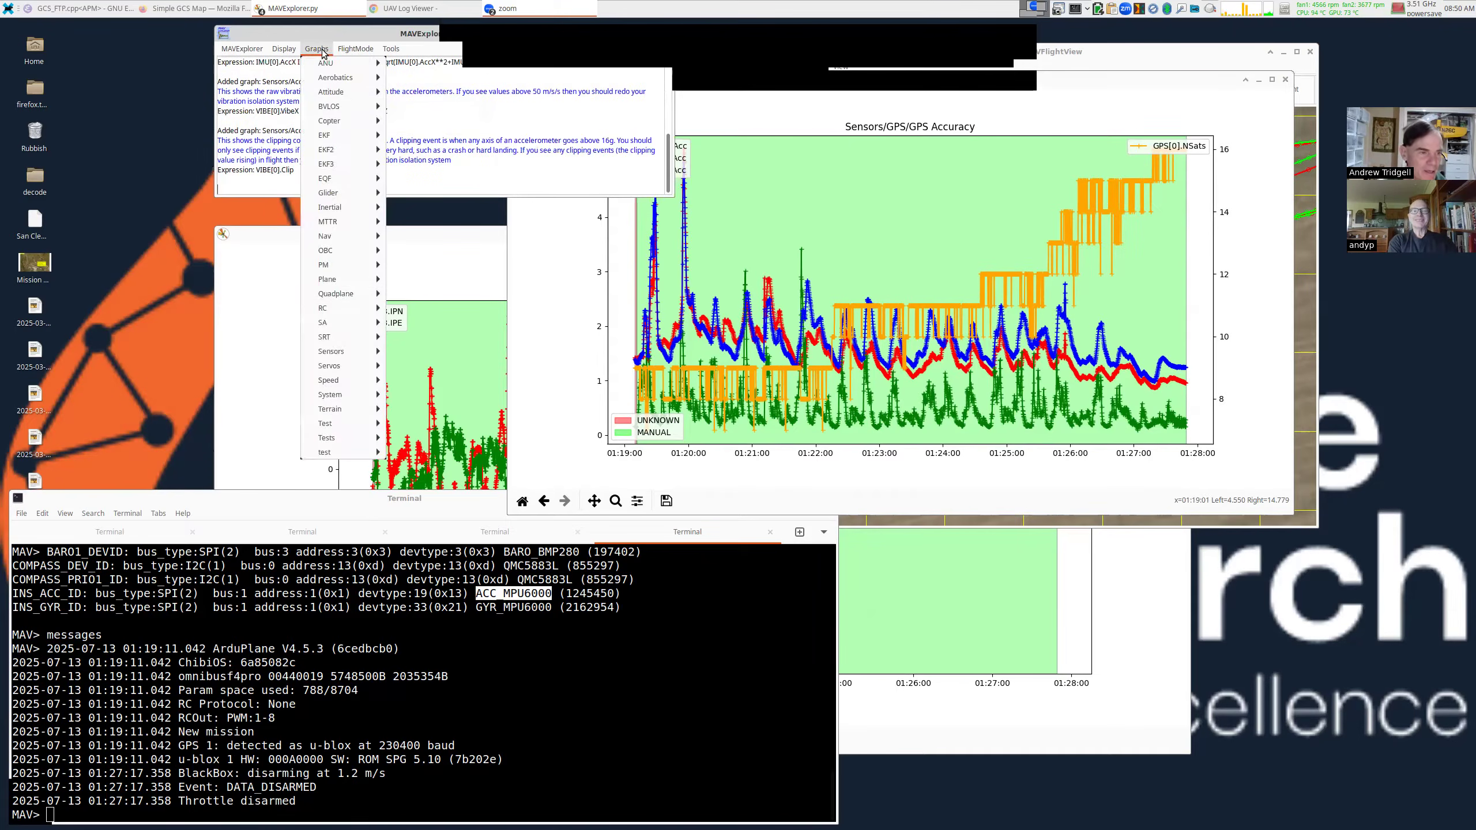
Plot Compass Compare Predicted (MagX/Y/Z vs expected_mag), reset its view and enlarge the window.
{"action": "mouse_move", "coordinate": [332, 353]}
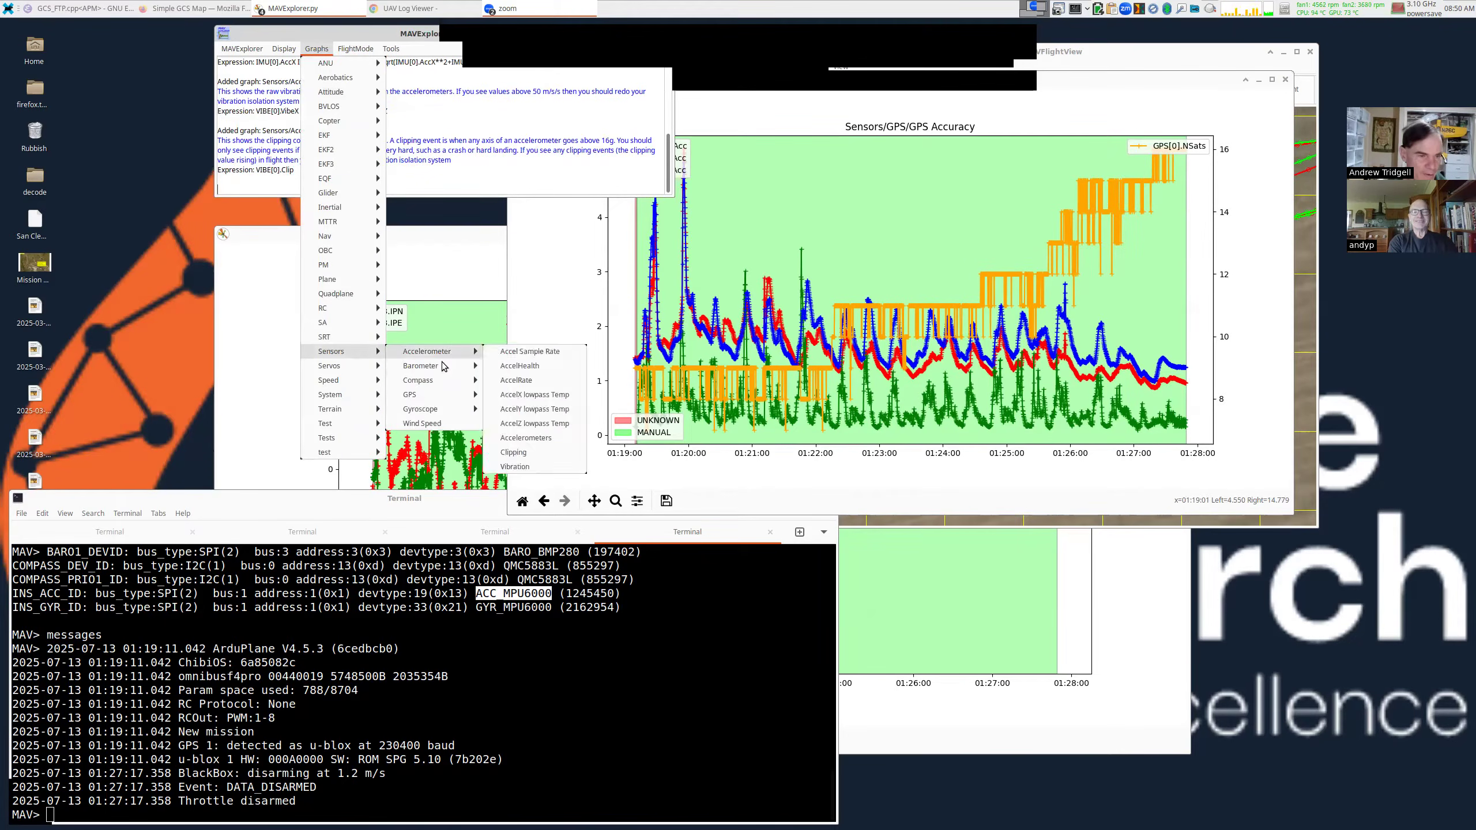
{"action": "mouse_move", "coordinate": [457, 387]}
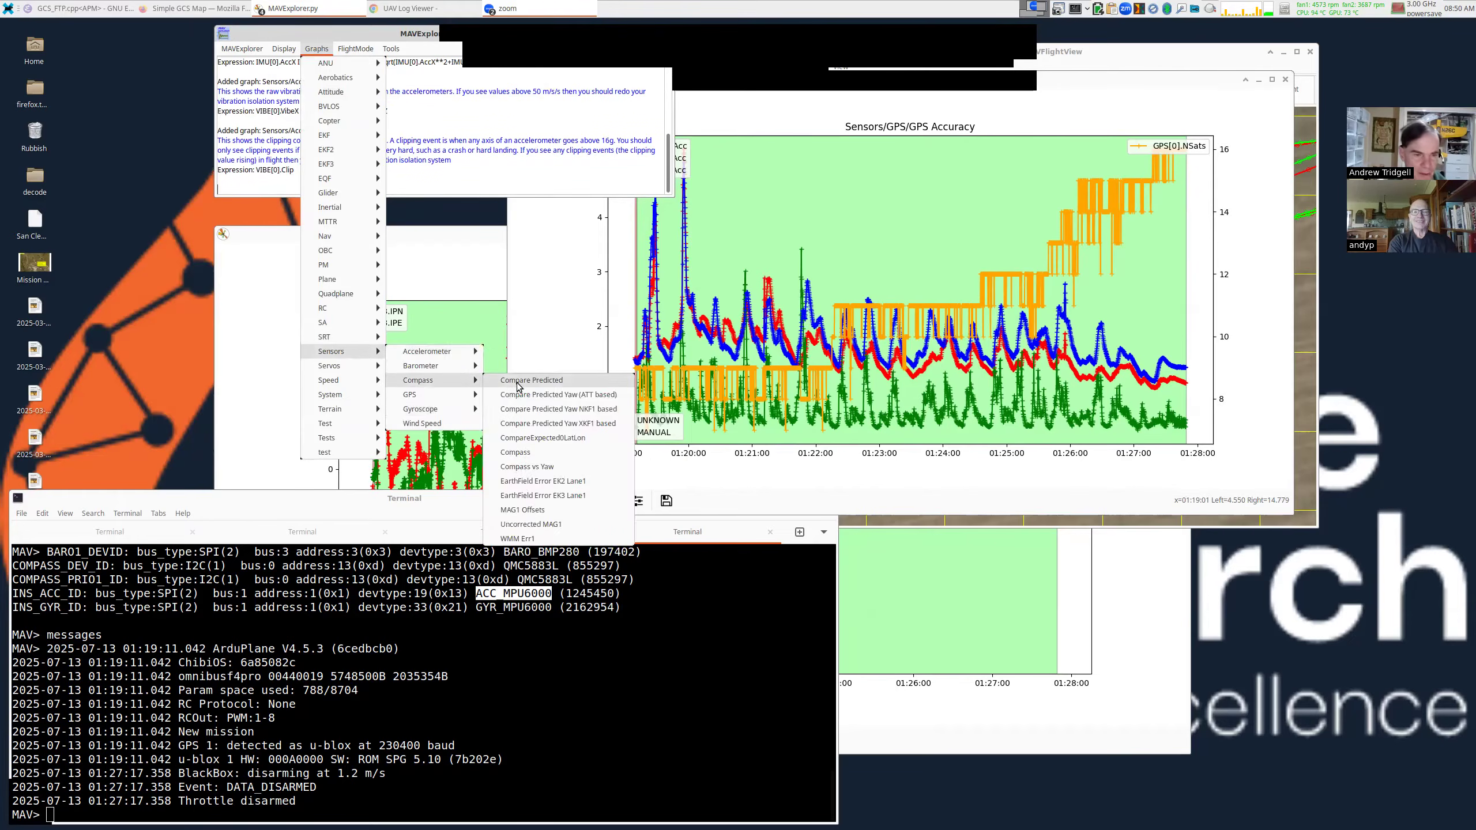
{"action": "left_click", "coordinate": [523, 384]}
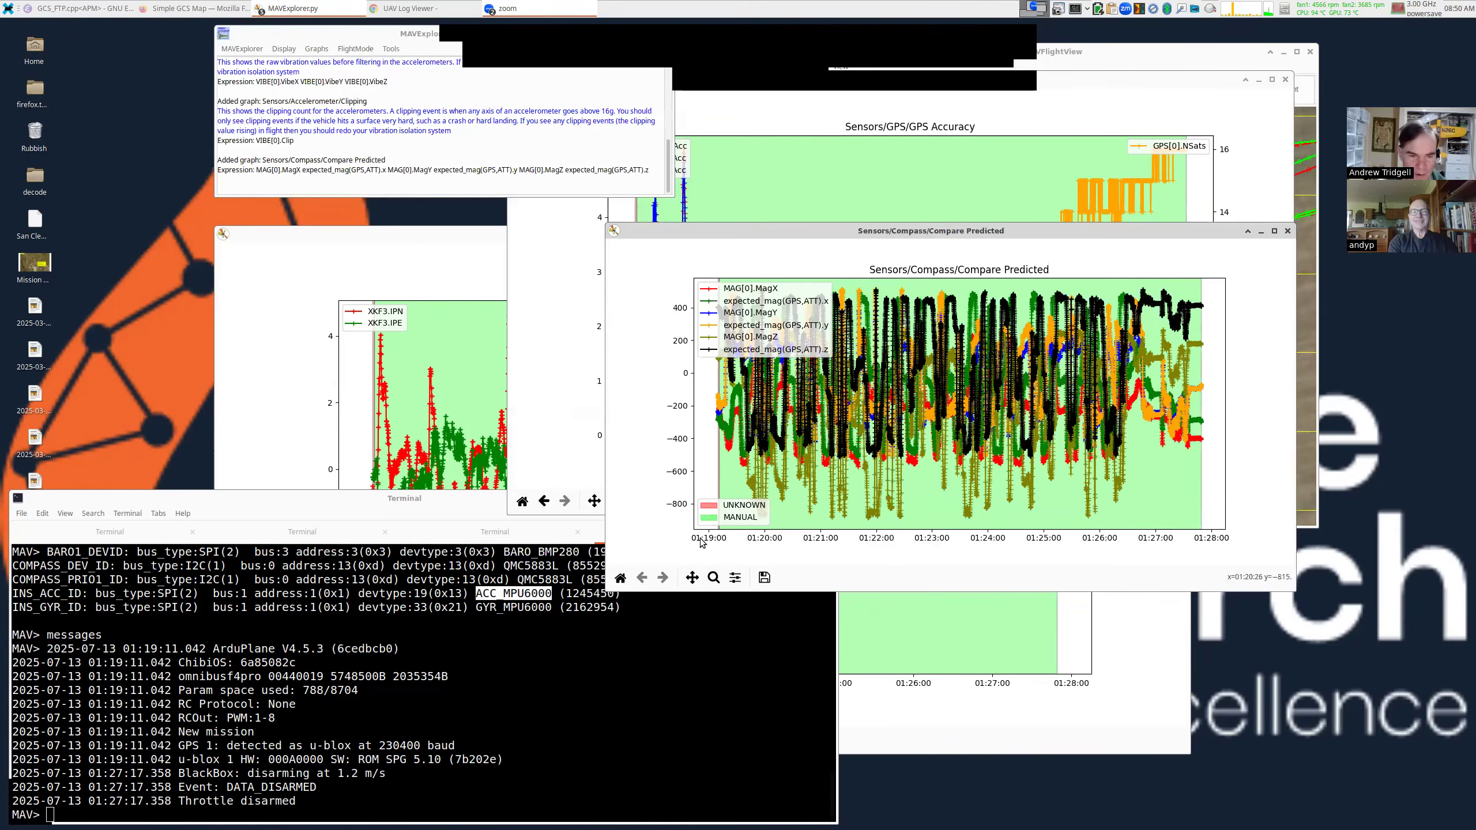
{"action": "left_click", "coordinate": [621, 578]}
{"action": "left_click_drag", "start_coordinate": [952, 428], "coordinate": [871, 353]}
{"action": "left_click_drag", "start_coordinate": [1216, 516], "coordinate": [1411, 704]}
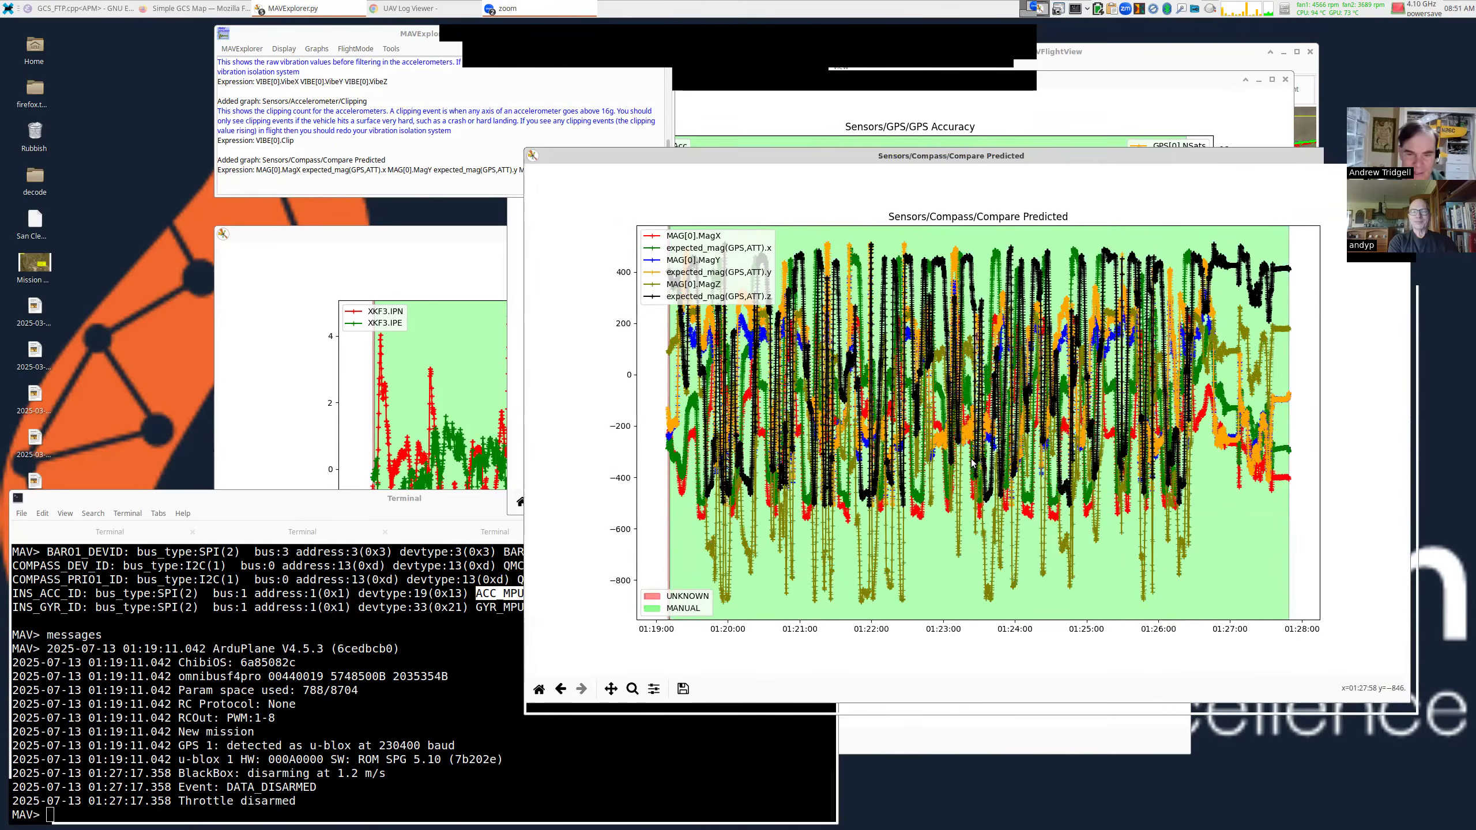
{"action": "left_click_drag", "start_coordinate": [971, 459], "coordinate": [752, 399]}
{"action": "left_click_drag", "start_coordinate": [1190, 642], "coordinate": [1375, 732]}
{"action": "left_click_drag", "start_coordinate": [1125, 527], "coordinate": [1186, 527]}
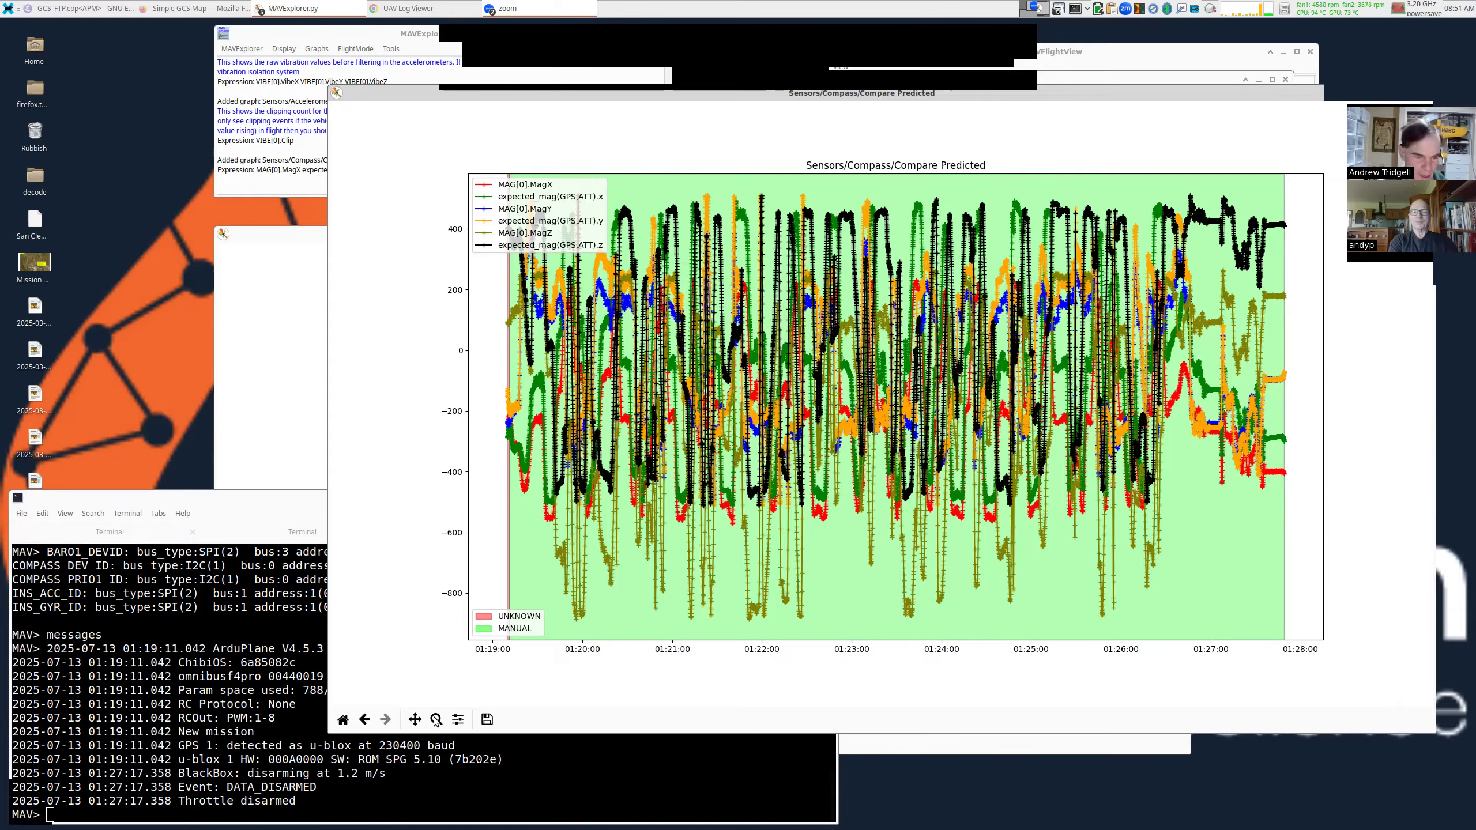
Zoom the compass graph to the flight's start, about 01:19:10 to 01:19:45.
{"action": "key", "text": "o"}
{"action": "left_click_drag", "start_coordinate": [562, 582], "coordinate": [507, 172]}
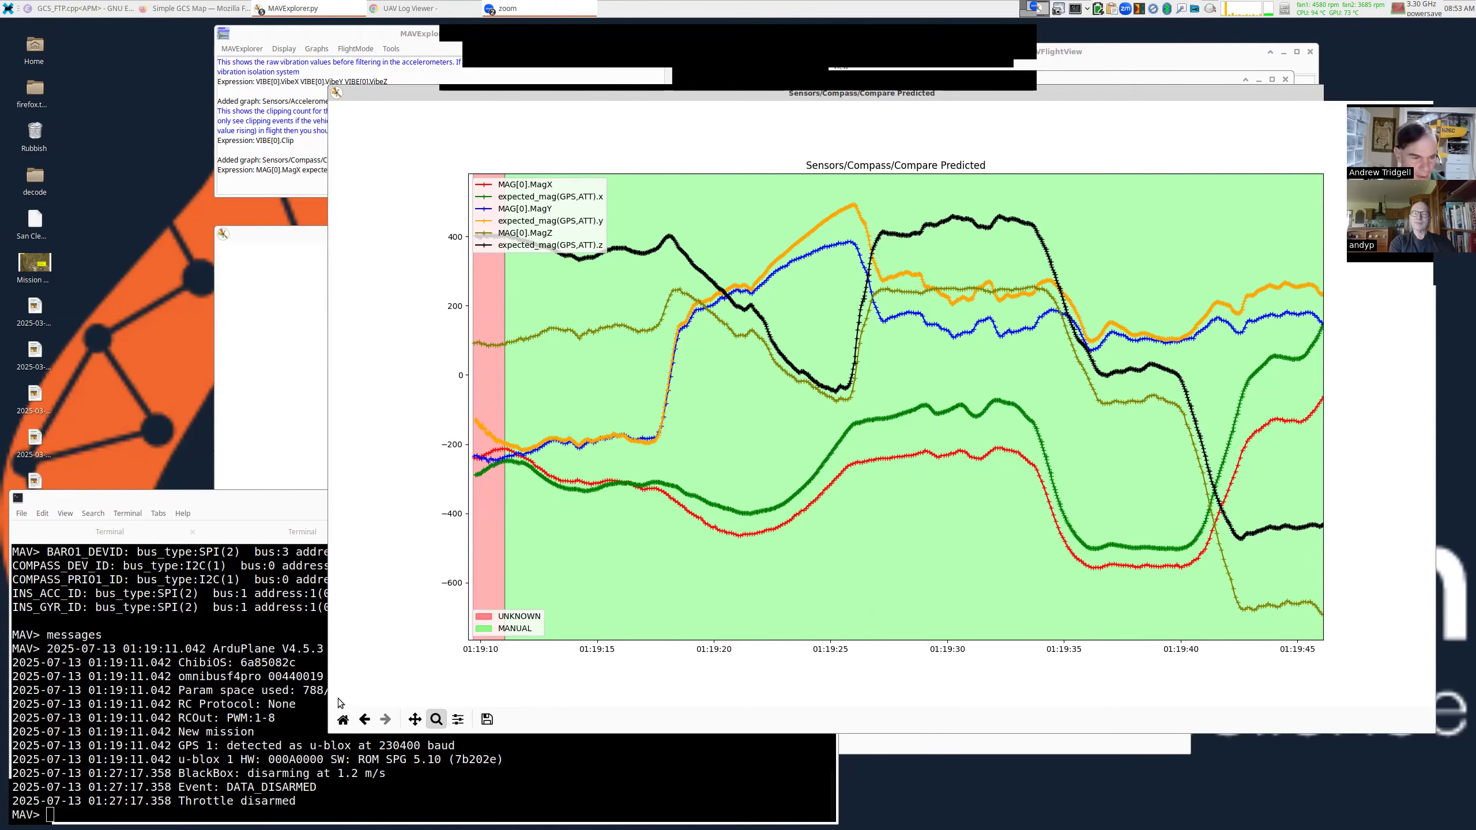
Zoom the compass comparison into about 01:21:06–01:21:20, then reset it to the whole flight.
{"action": "left_click", "coordinate": [343, 718]}
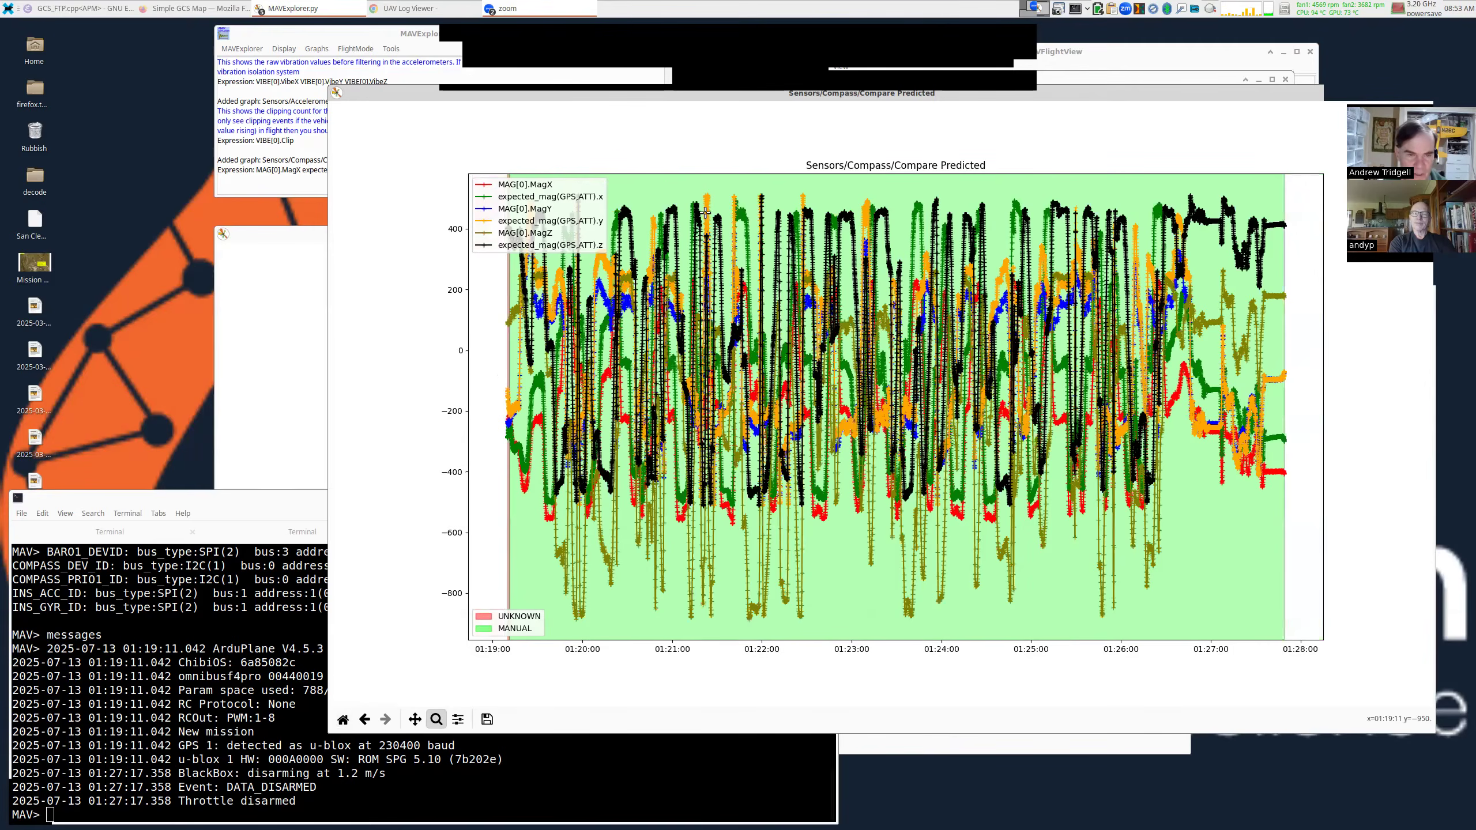
{"action": "left_click_drag", "start_coordinate": [668, 180], "coordinate": [731, 628]}
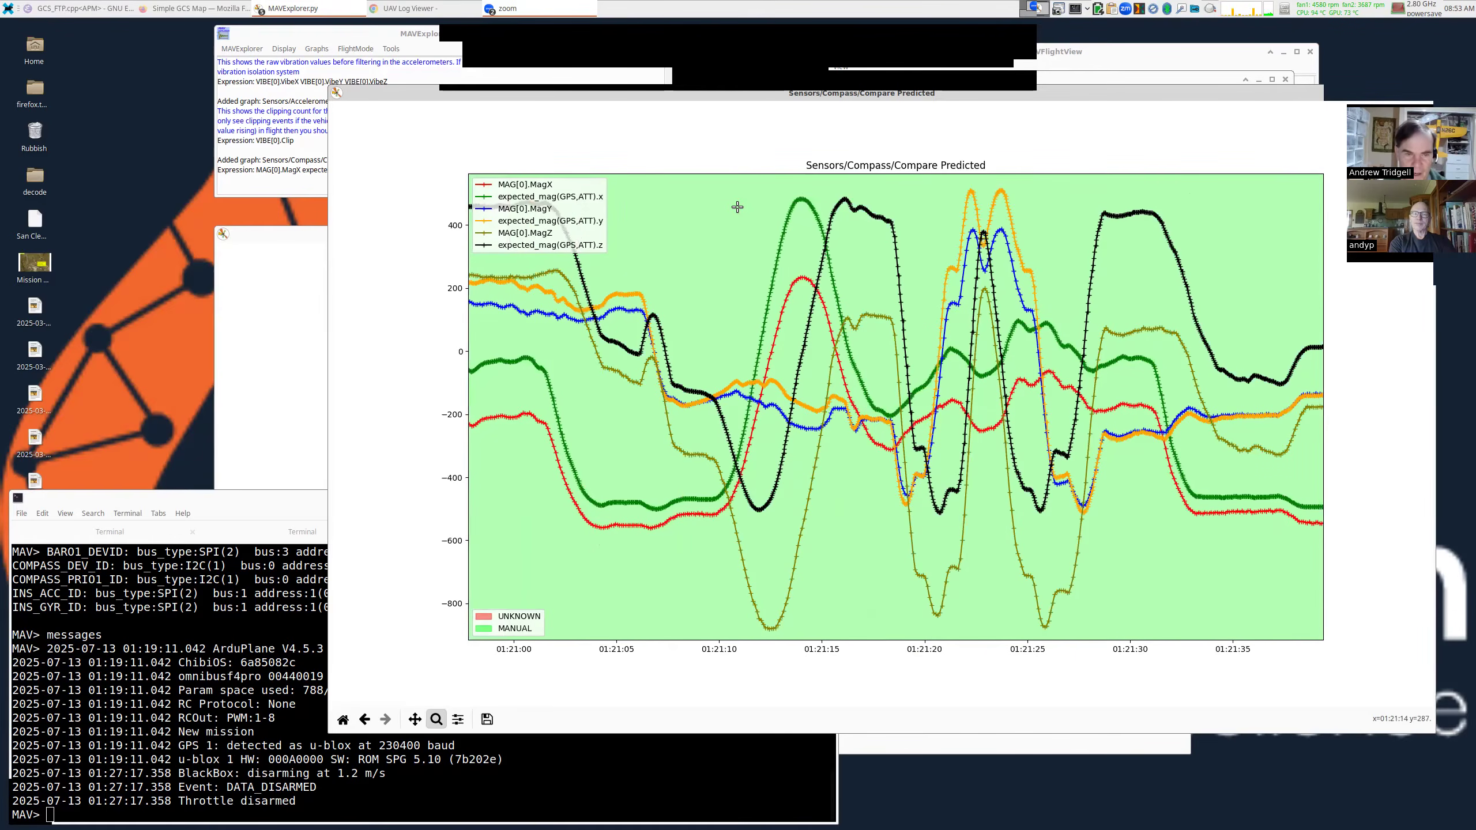
{"action": "left_click_drag", "start_coordinate": [644, 184], "coordinate": [918, 639]}
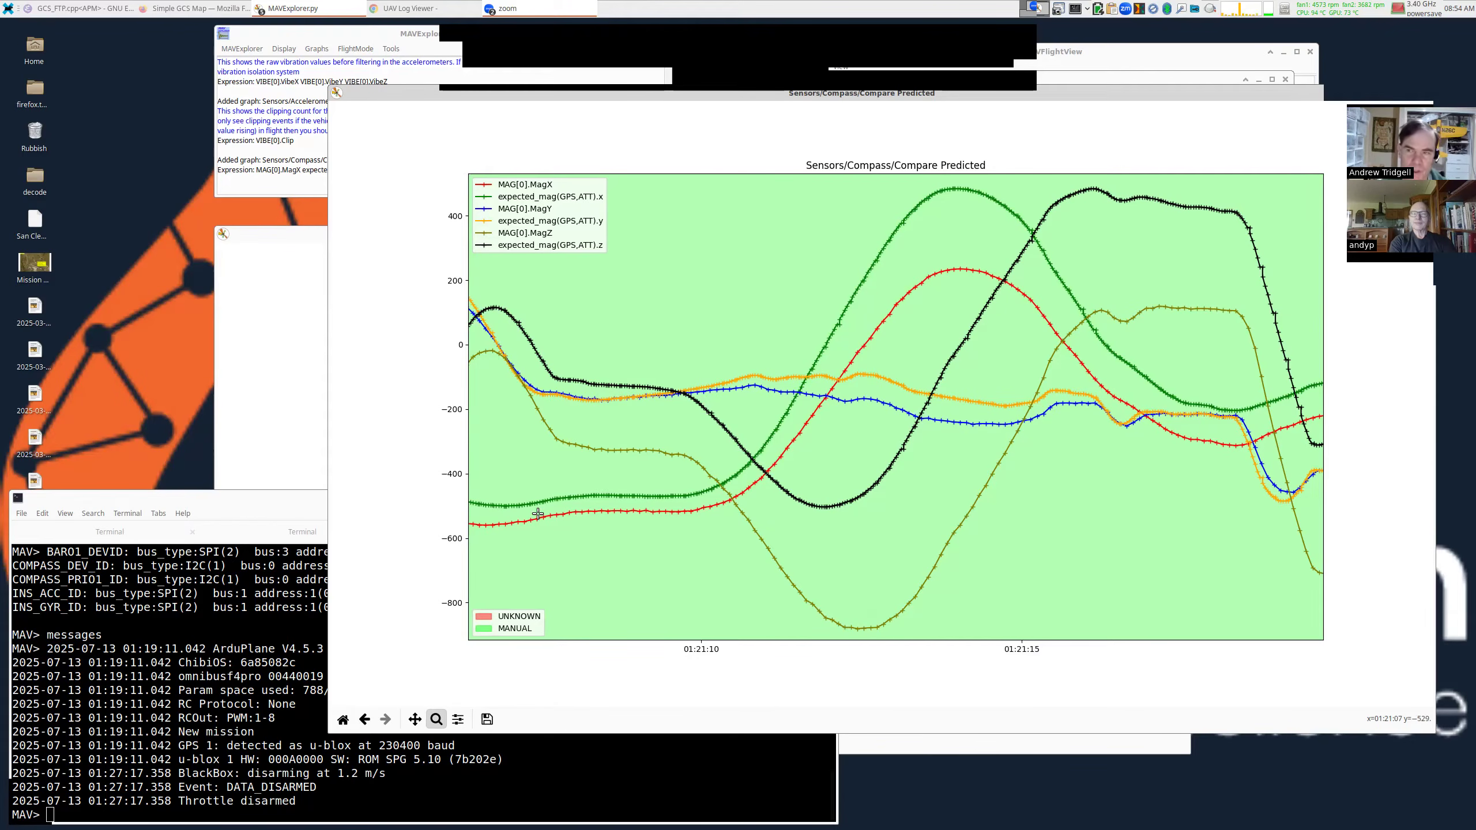
{"action": "left_click", "coordinate": [343, 719]}
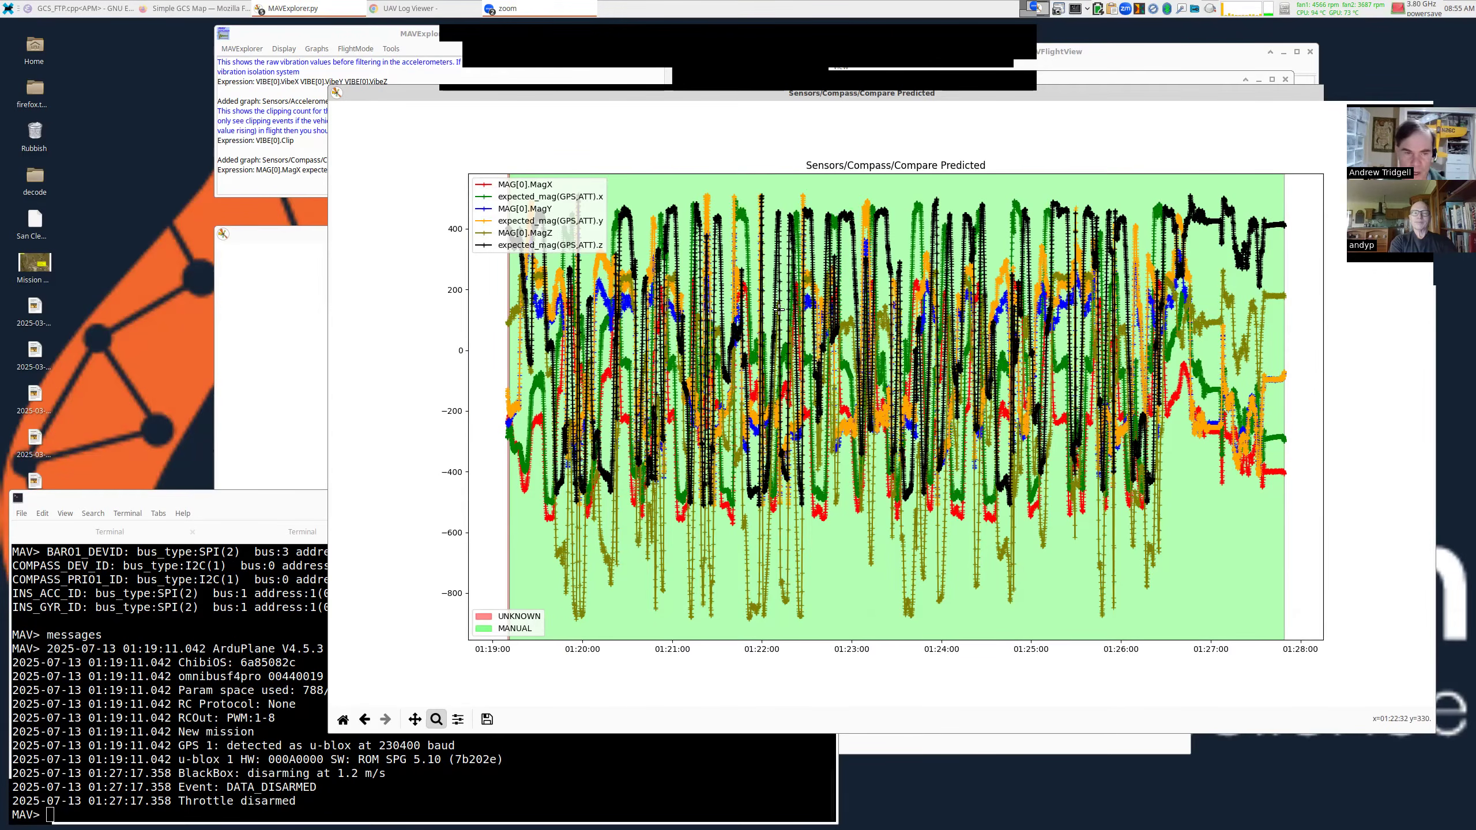
Move the compass graph window aside and get a fresh MAV> console prompt.
{"action": "left_click_drag", "start_coordinate": [537, 534], "coordinate": [563, 496]}
{"action": "left_click_drag", "start_coordinate": [674, 475], "coordinate": [673, 475]}
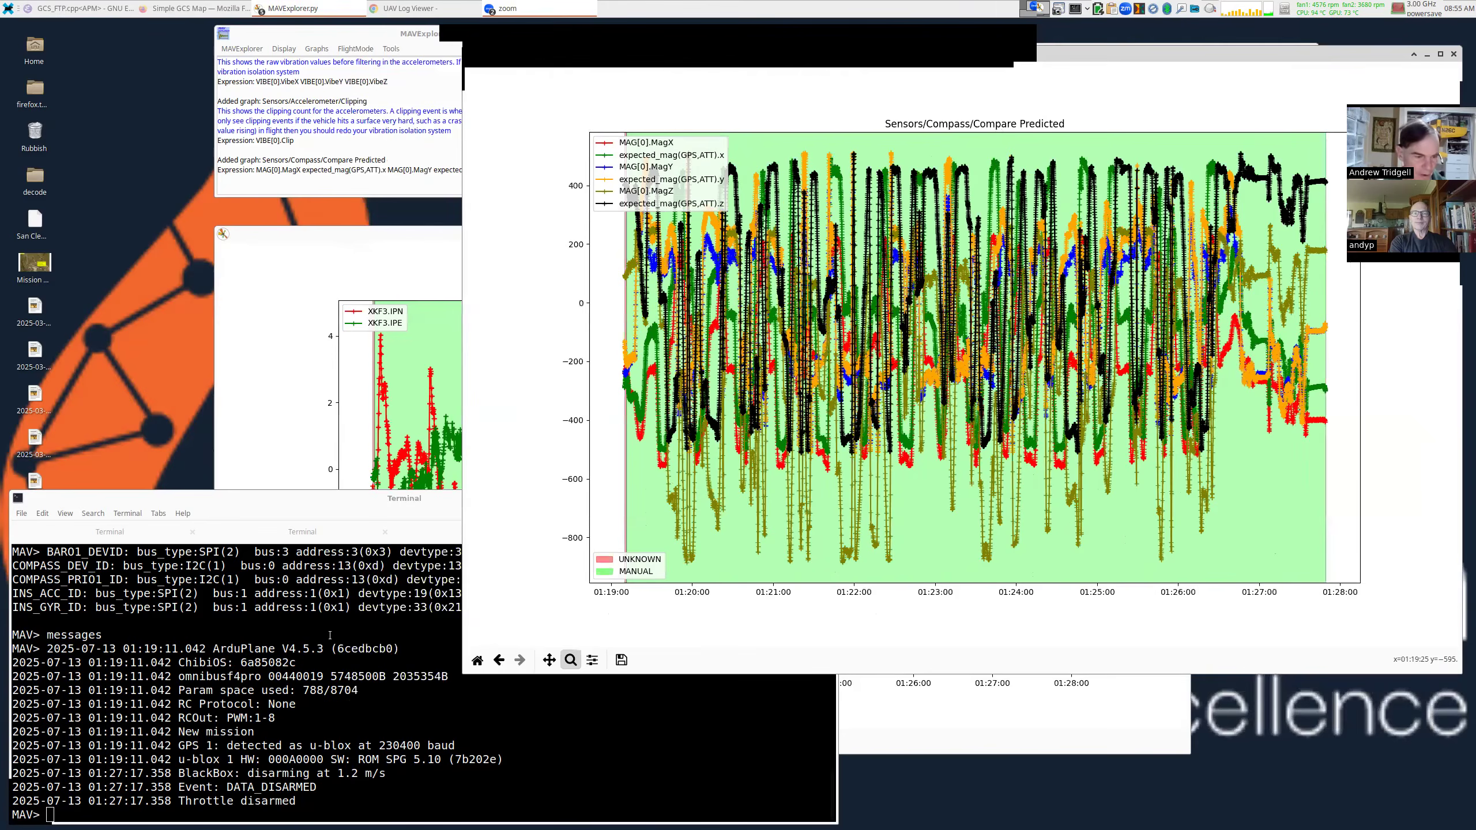
{"action": "left_click", "coordinate": [415, 680]}
{"action": "key", "text": "Return"}
{"action": "key", "text": "Return"}
Rerun the previous compass graph command with GPS.Spd:2 appended, then enlarge the new window.
{"action": "key", "text": "Up"}
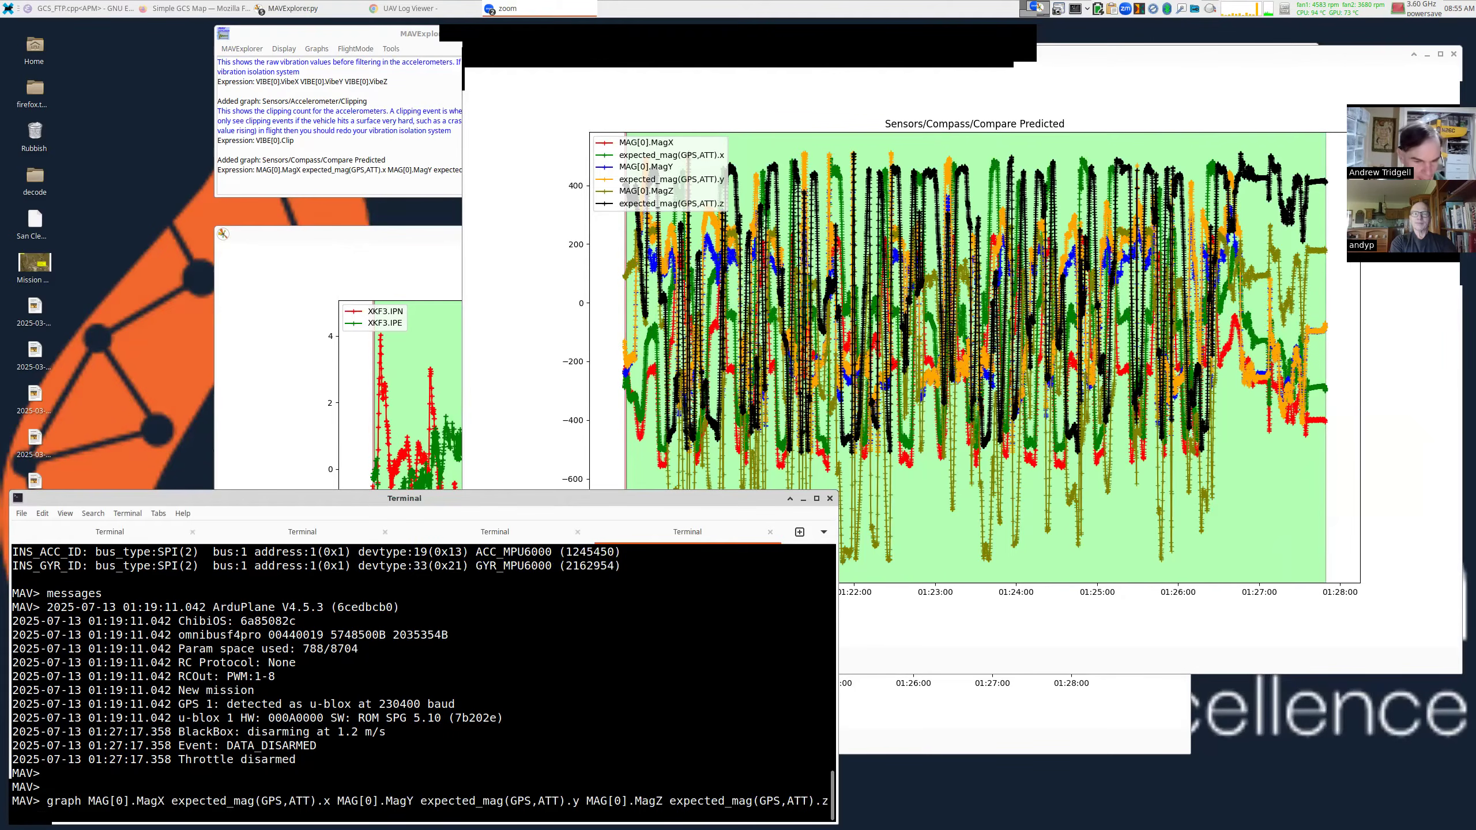
{"action": "type", "text": "GPS.Spd"}
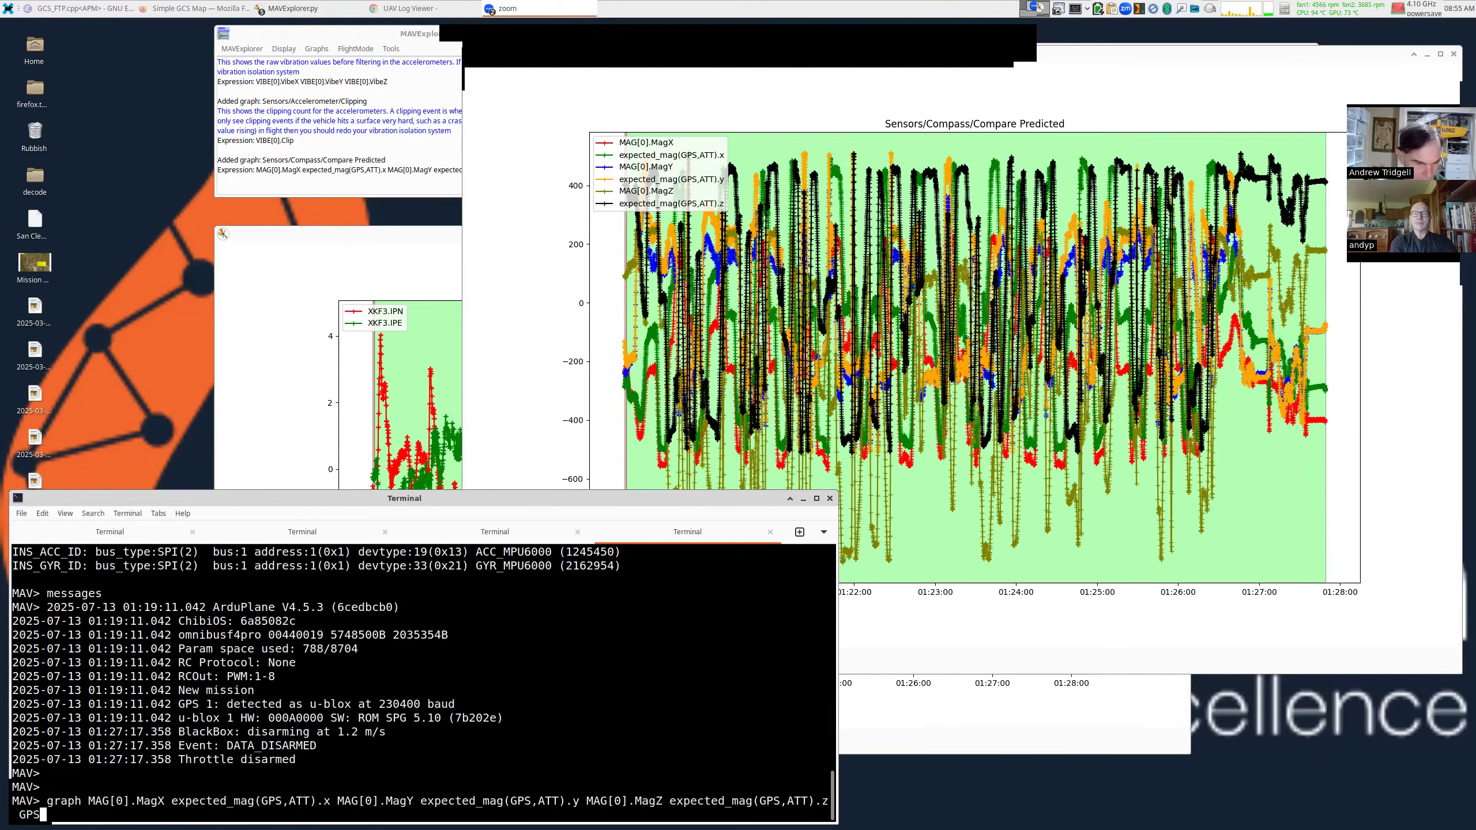
{"action": "type", "text": ":2"}
{"action": "key", "text": "Return"}
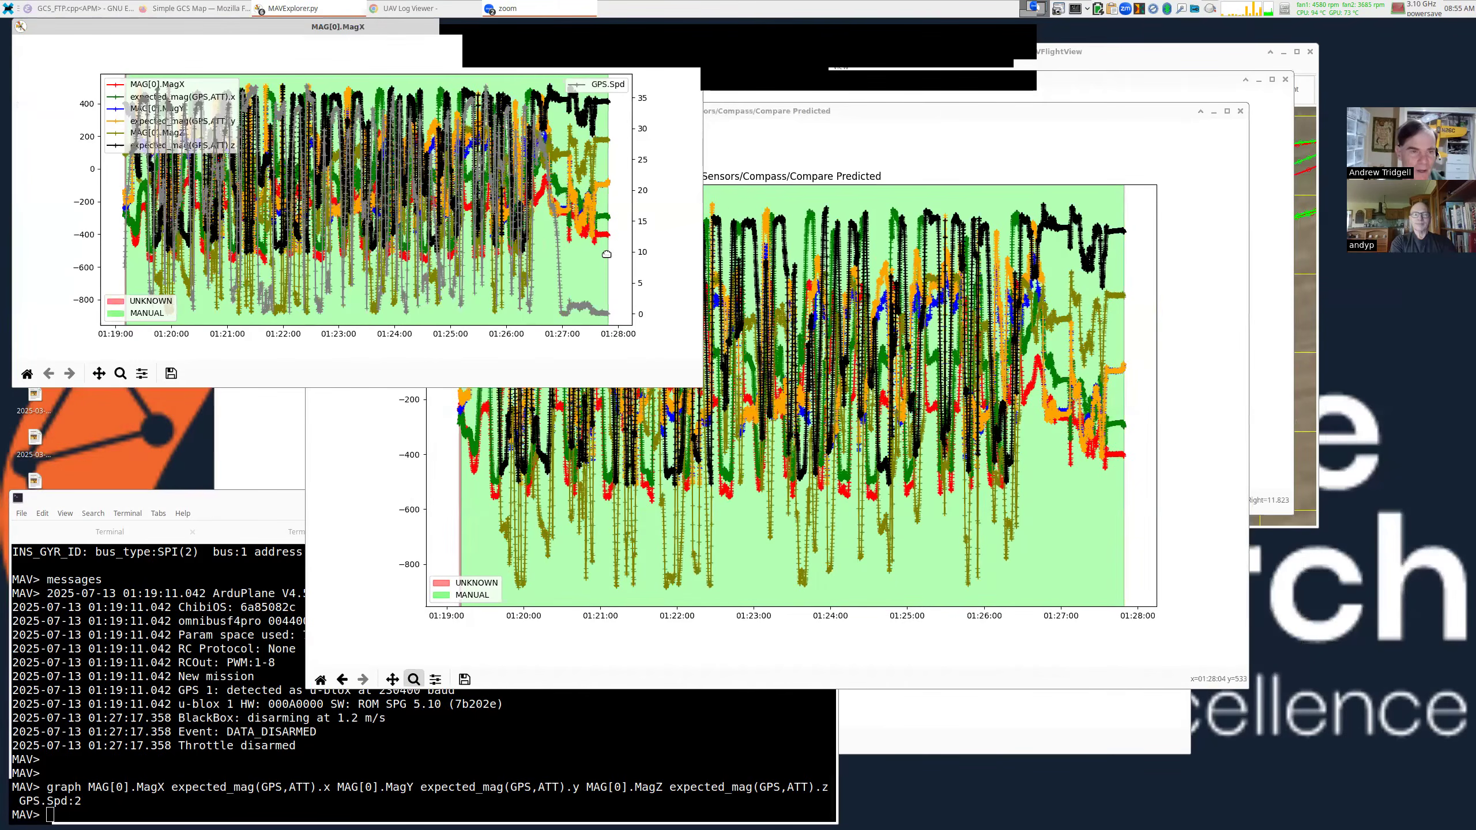
{"action": "left_click_drag", "start_coordinate": [606, 254], "coordinate": [840, 327]}
{"action": "left_click_drag", "start_coordinate": [899, 386], "coordinate": [1129, 543]}
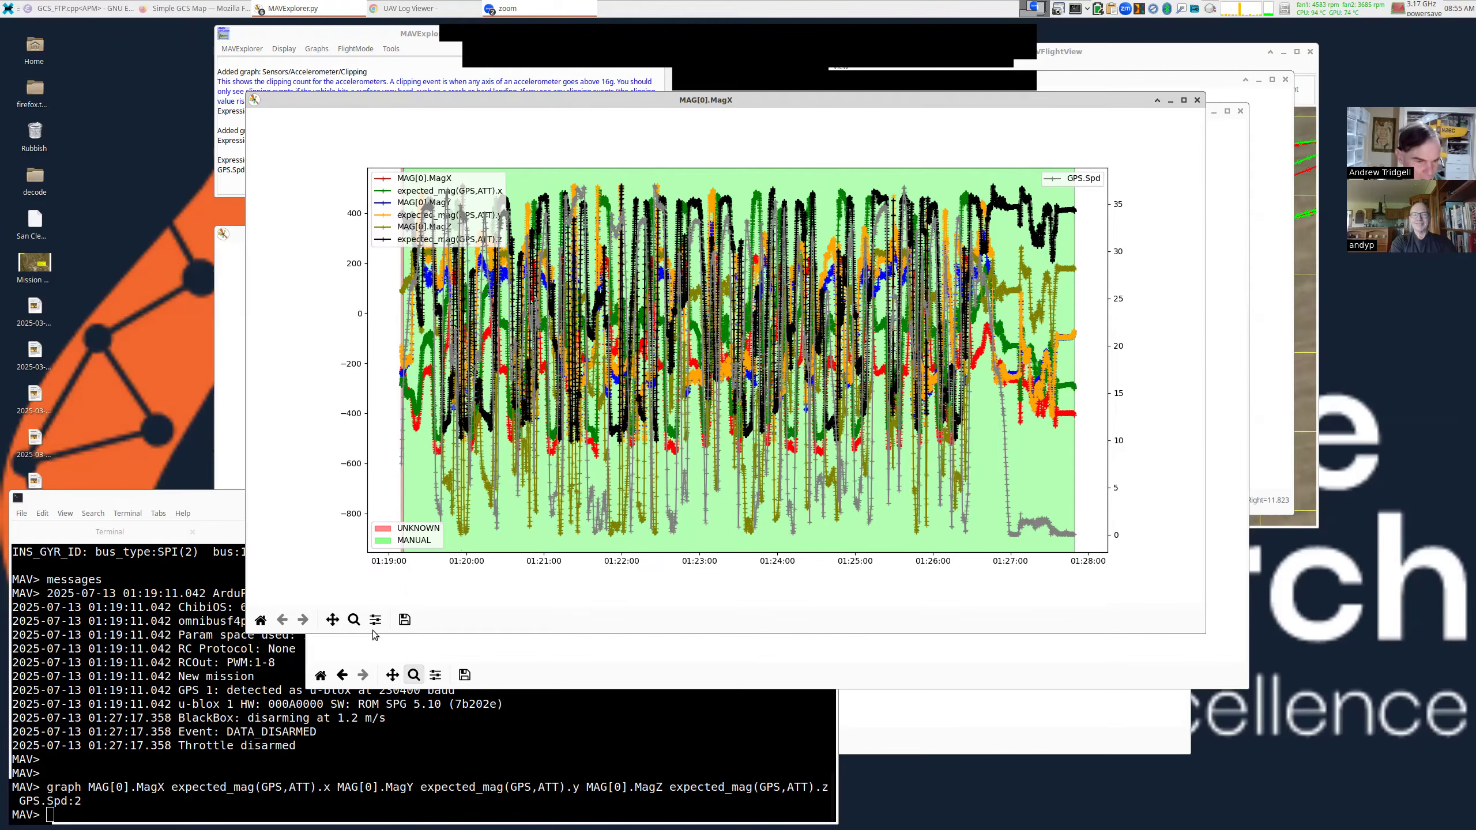
Zoom the compass and GPS speed graph to 01:19:10–01:19:29, then pan it slightly right.
{"action": "left_click", "coordinate": [354, 619]}
{"action": "left_click_drag", "start_coordinate": [469, 548], "coordinate": [378, 148]}
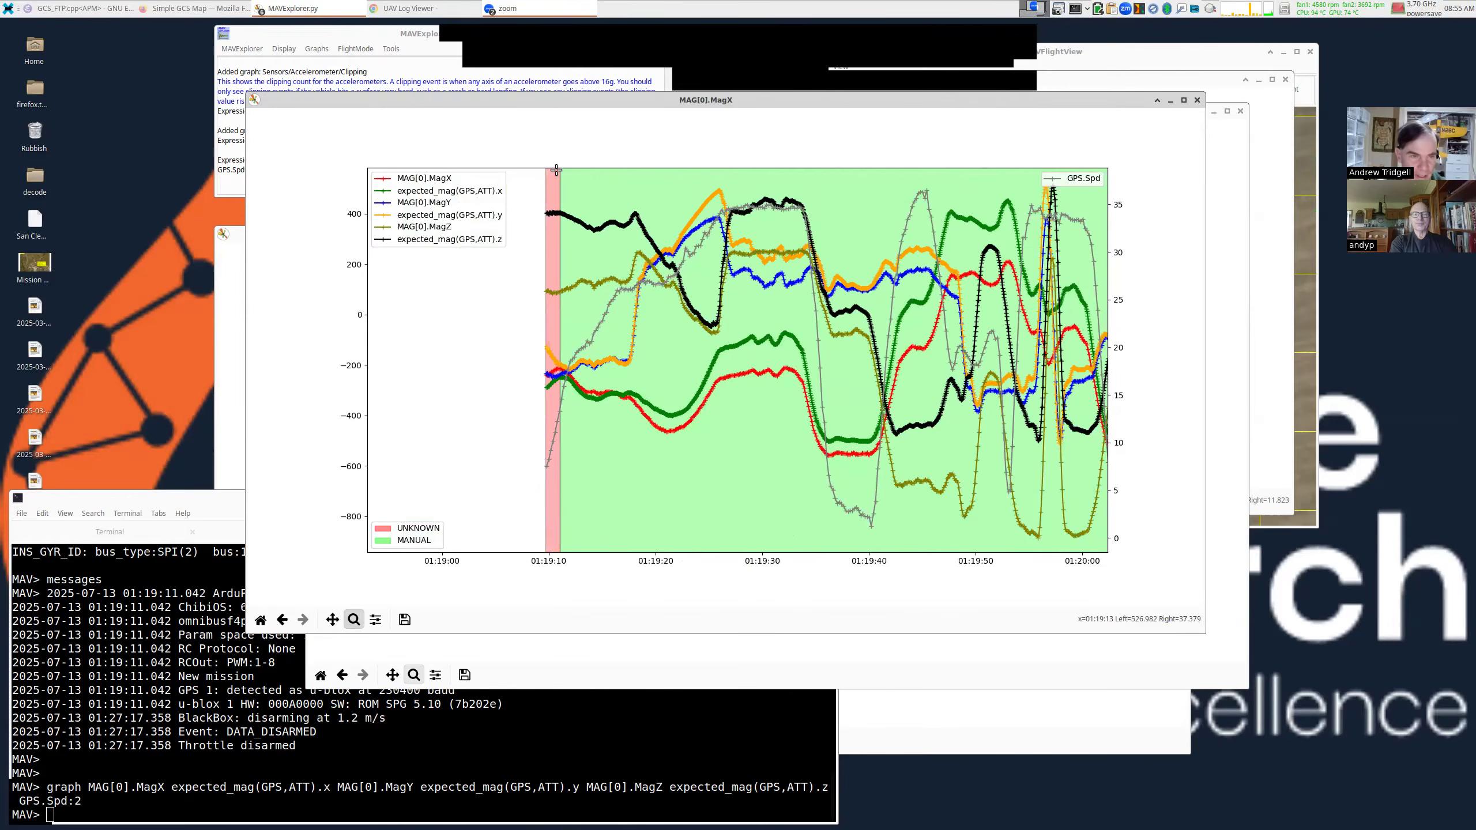
{"action": "left_click_drag", "start_coordinate": [545, 172], "coordinate": [754, 573]}
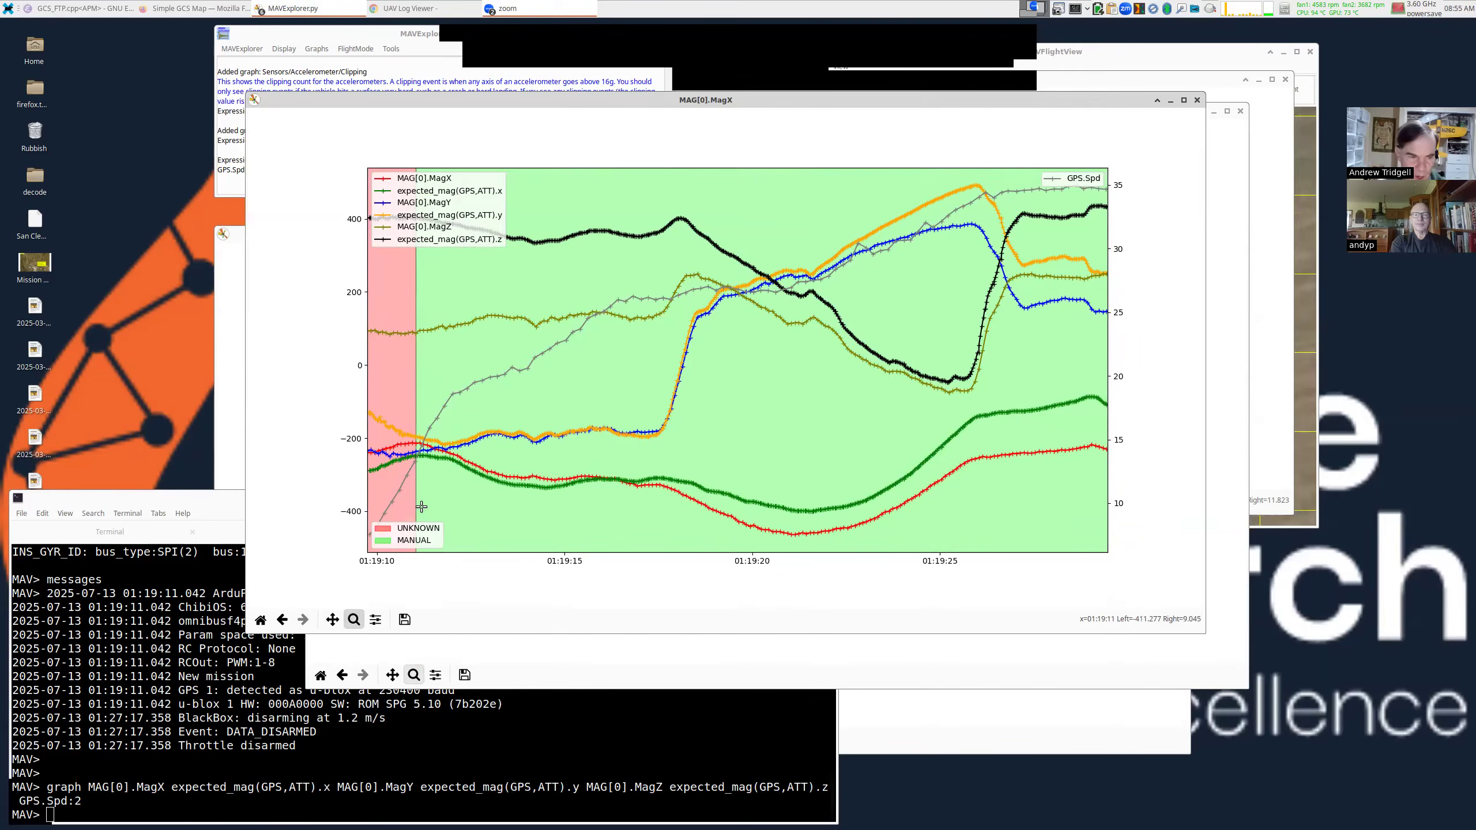
{"action": "left_click", "coordinate": [334, 619]}
{"action": "mouse_move", "coordinate": [450, 525]}
{"action": "left_mouse_down"}
{"action": "mouse_move", "coordinate": [517, 517]}
{"action": "mouse_move", "coordinate": [467, 512]}
{"action": "left_mouse_up"}
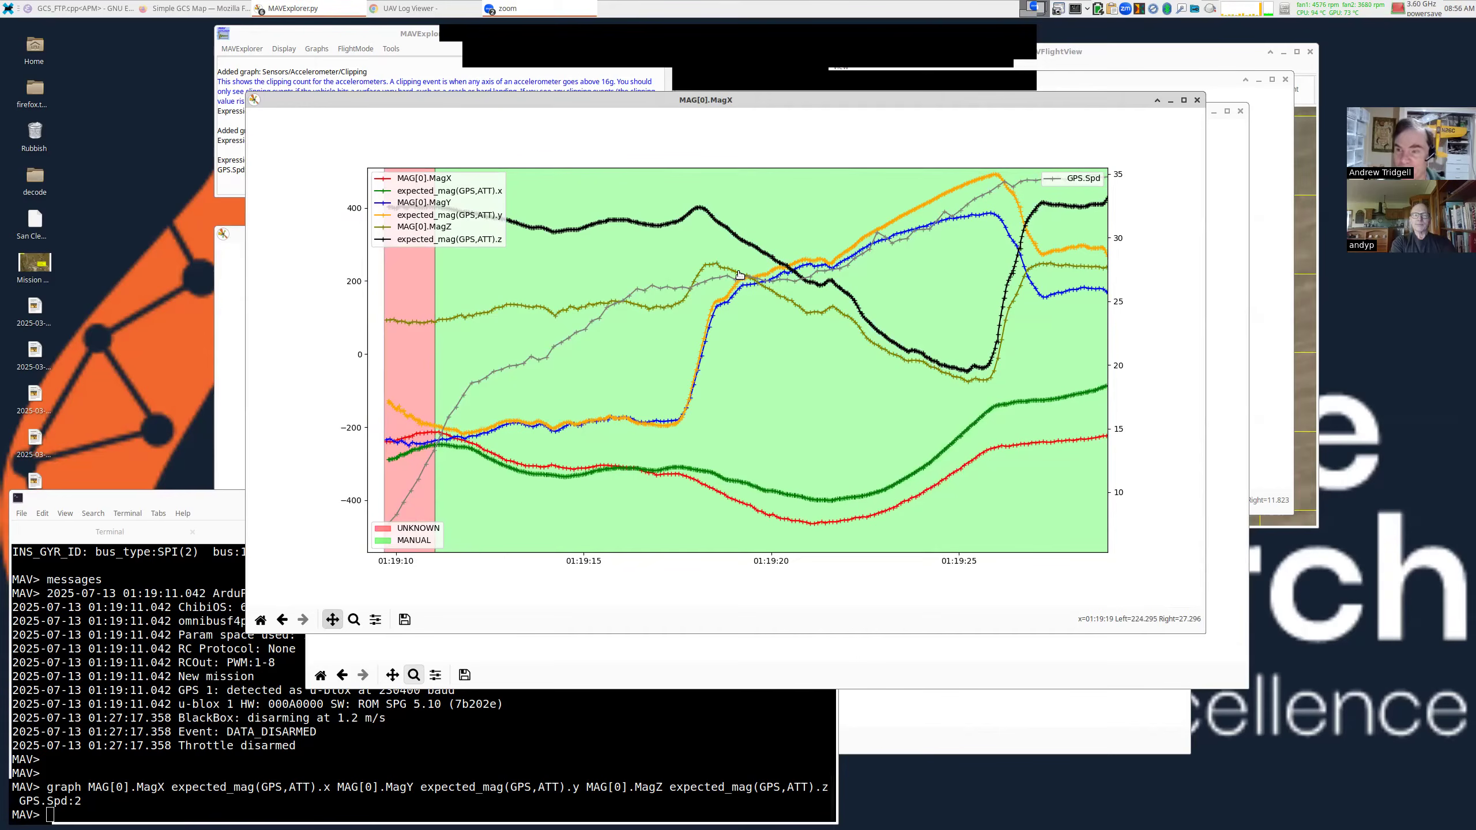
Open a new terminal tab and list the log folder with ls.
{"action": "left_click", "coordinate": [561, 720]}
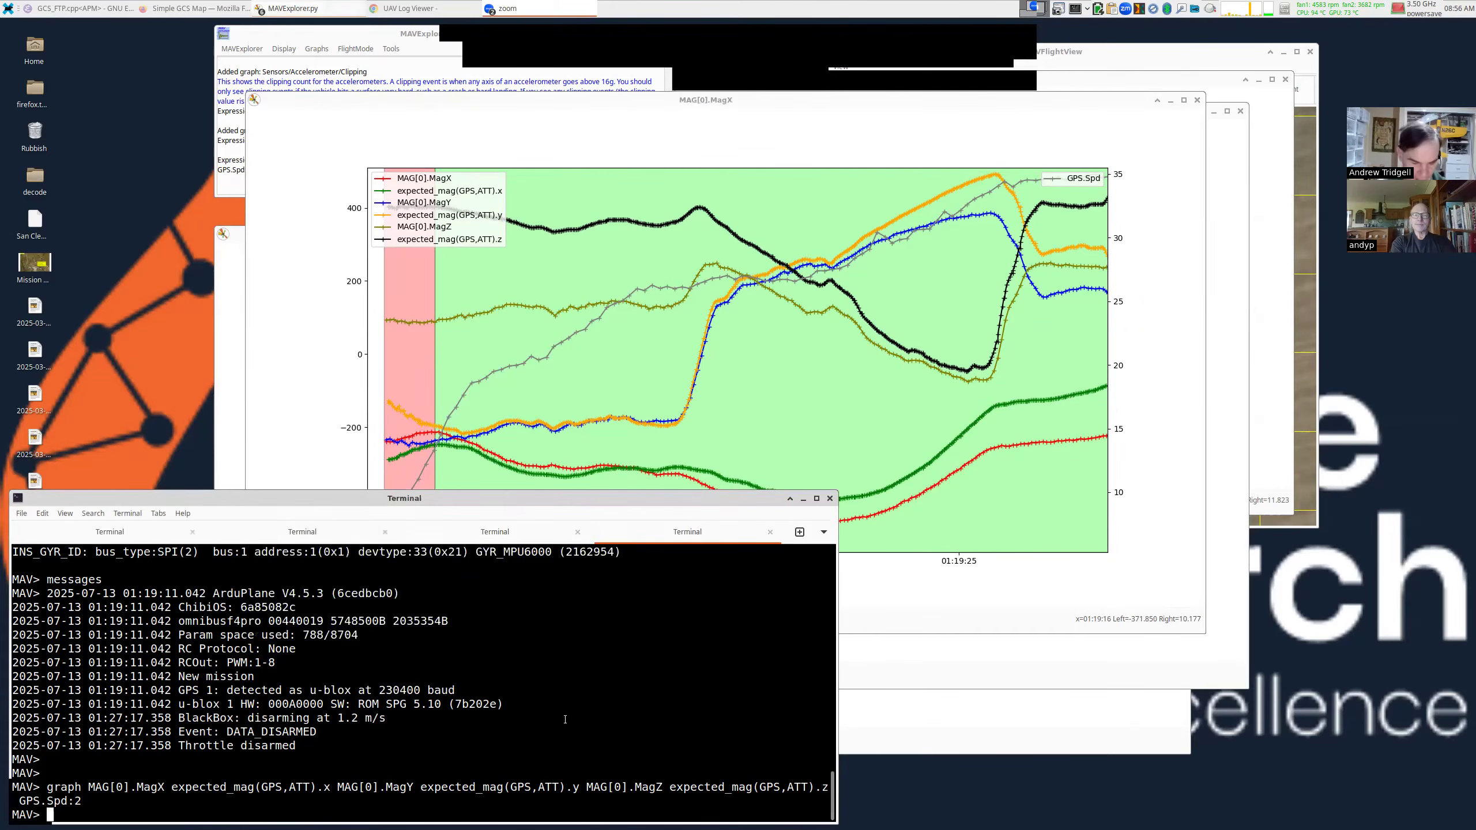
{"action": "key", "text": "ctrl+shift+t"}
{"action": "type", "text": "ls"}
{"action": "key", "text": "Return"}
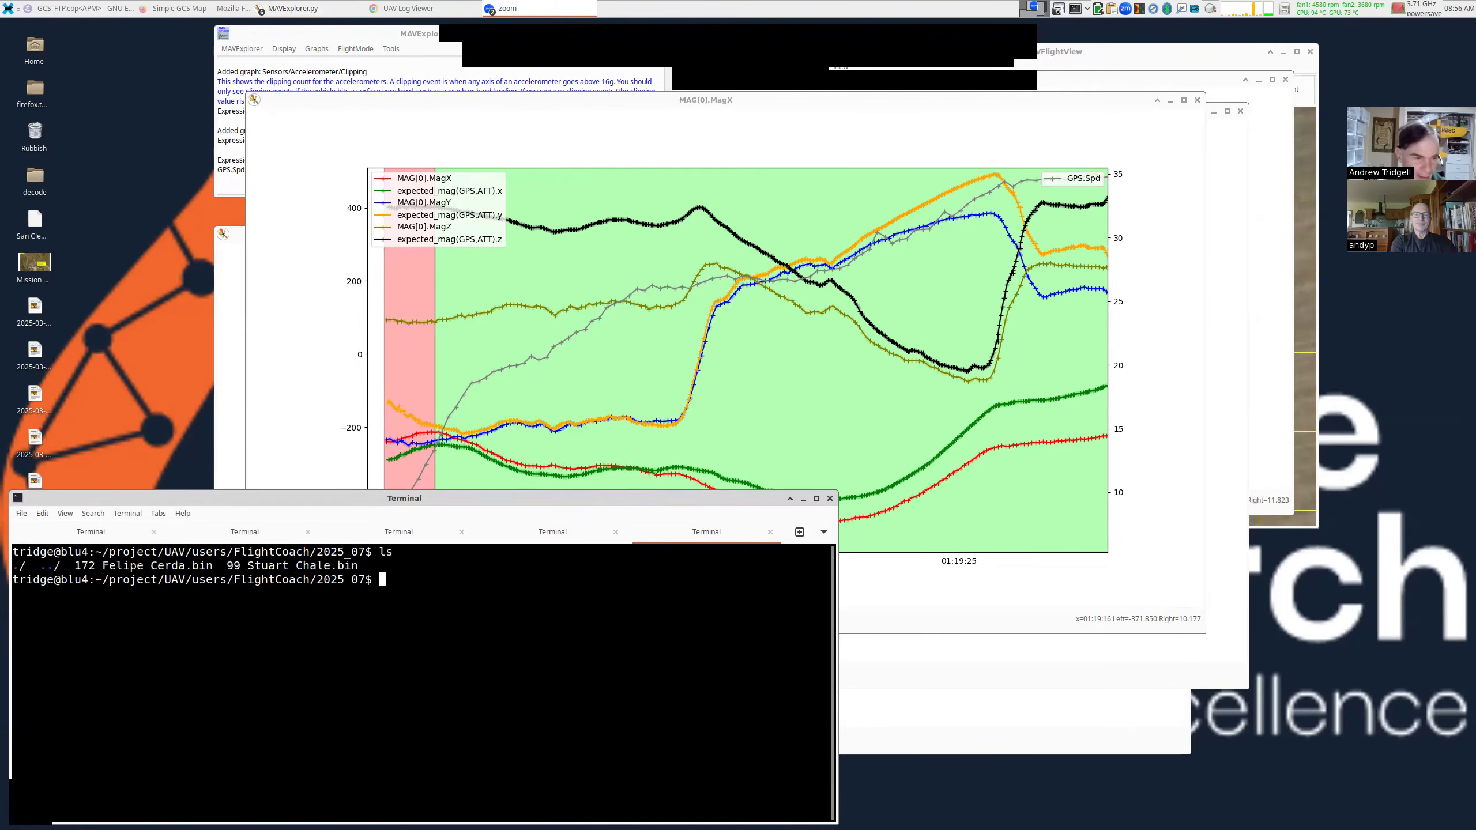
{"action": "left_click", "coordinate": [760, 412]}
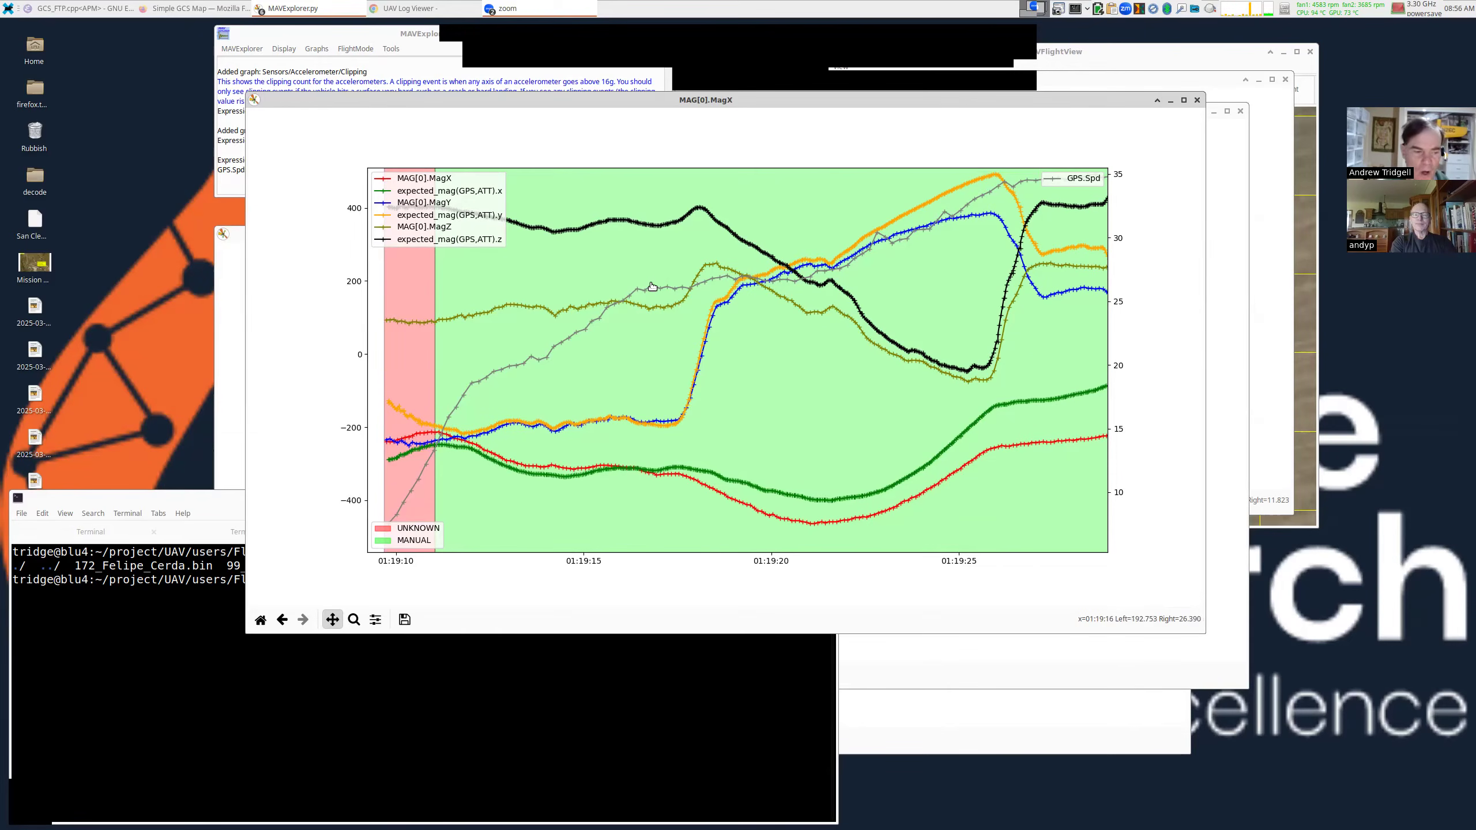
Switch the terminal to the MAVProxy session tab, then bring the magnetometer plot back in front.
{"action": "left_click", "coordinate": [431, 651]}
{"action": "left_click", "coordinate": [500, 540]}
{"action": "left_click", "coordinate": [645, 538]}
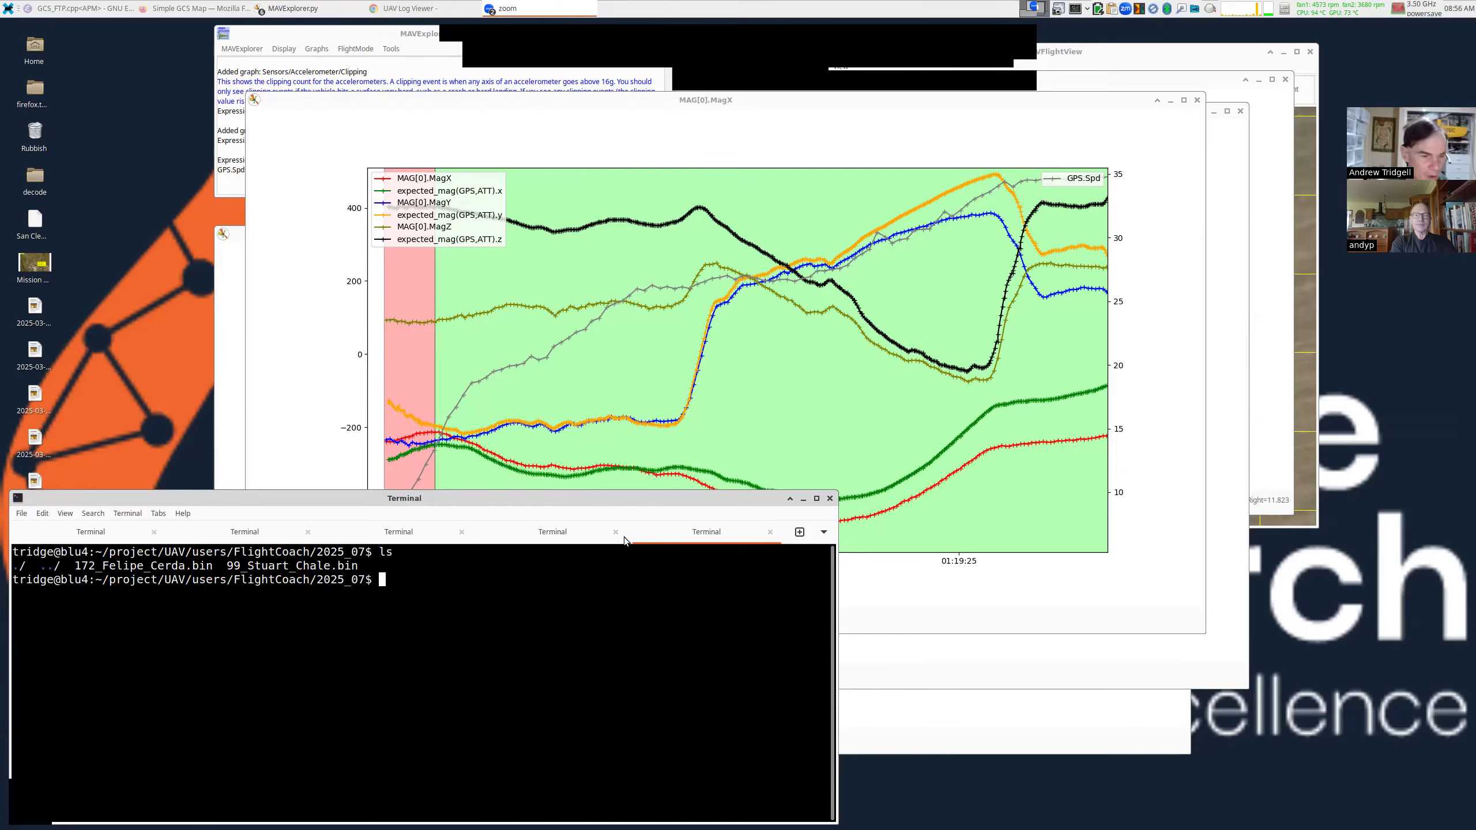
{"action": "left_click", "coordinate": [572, 537]}
{"action": "left_click", "coordinate": [635, 389]}
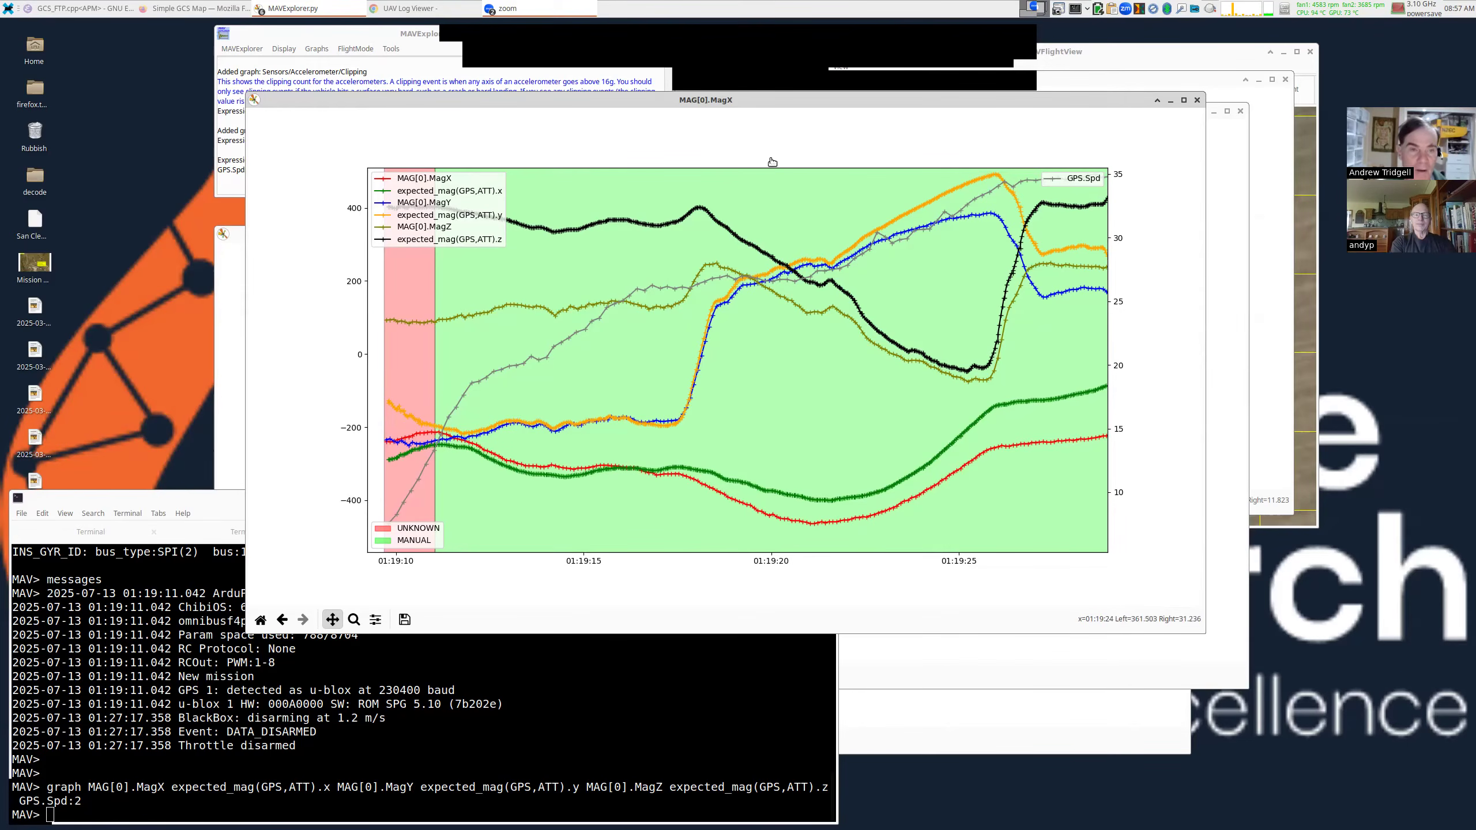
Open the MagFit dialog, park it at the left, and reset the magnetometer plot to the whole flight.
{"action": "left_click_drag", "start_coordinate": [521, 102], "coordinate": [644, 108]}
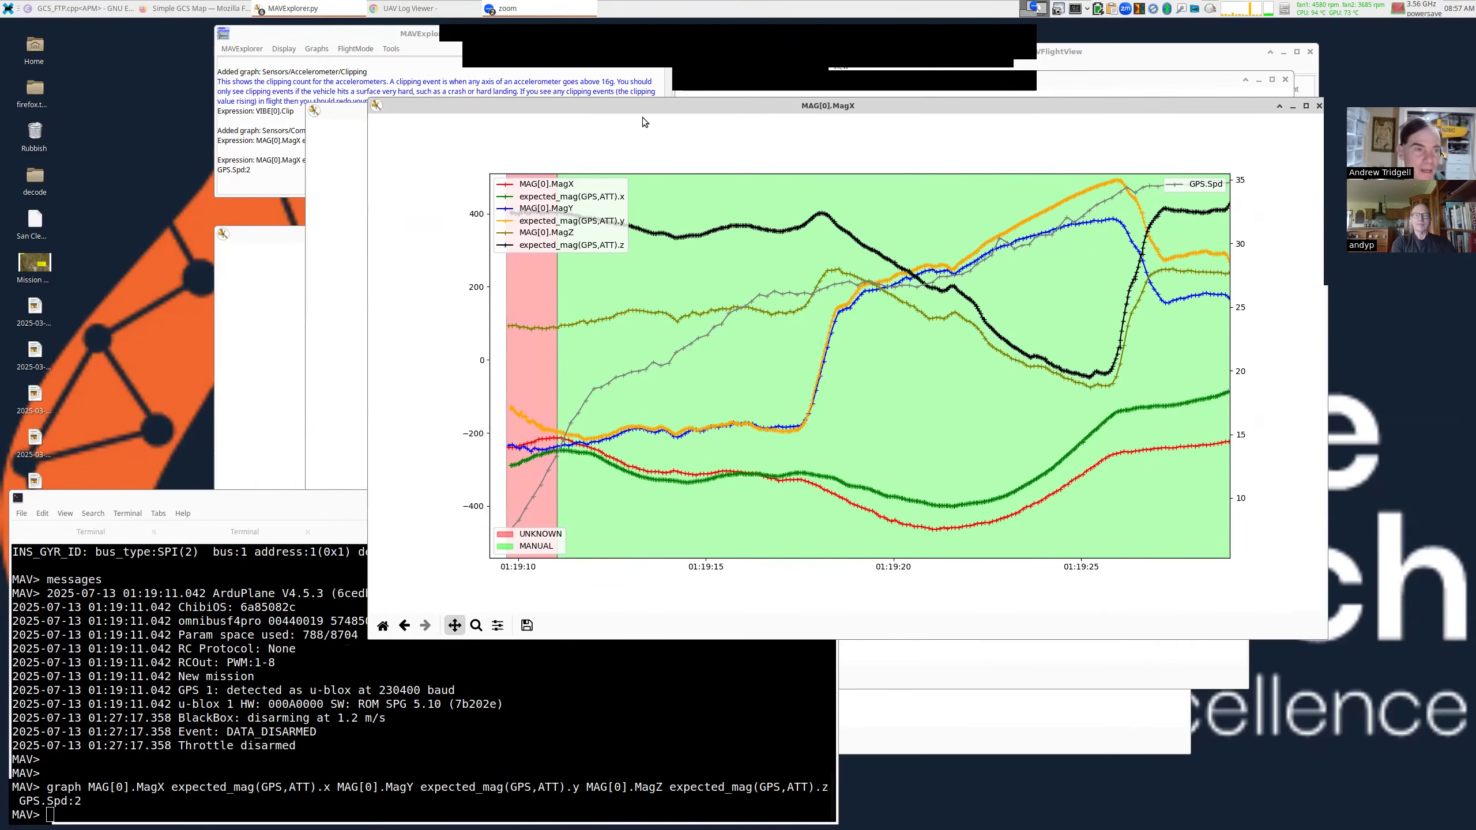
{"action": "left_click", "coordinate": [391, 49]}
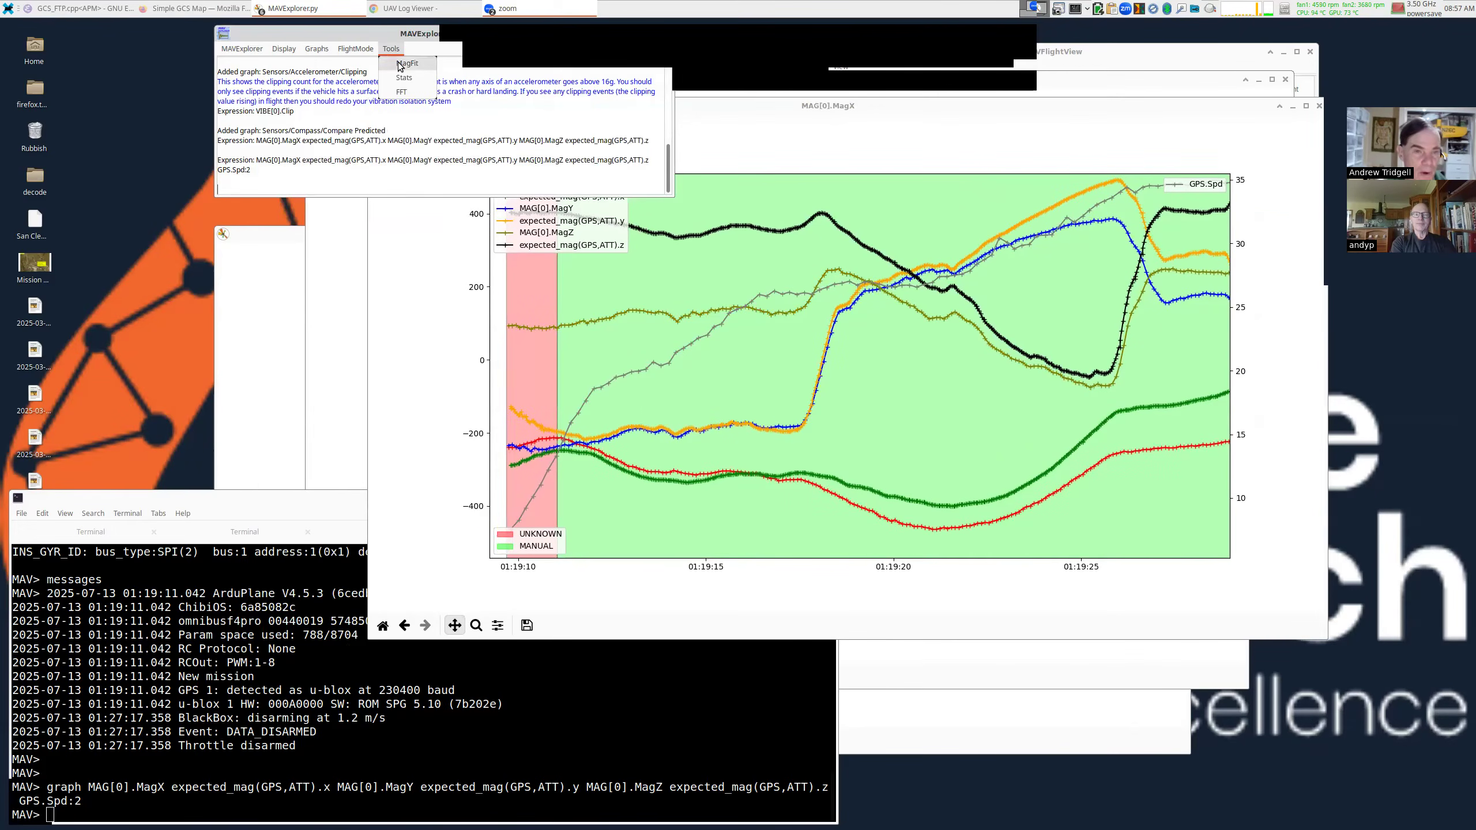
{"action": "left_click", "coordinate": [405, 63]}
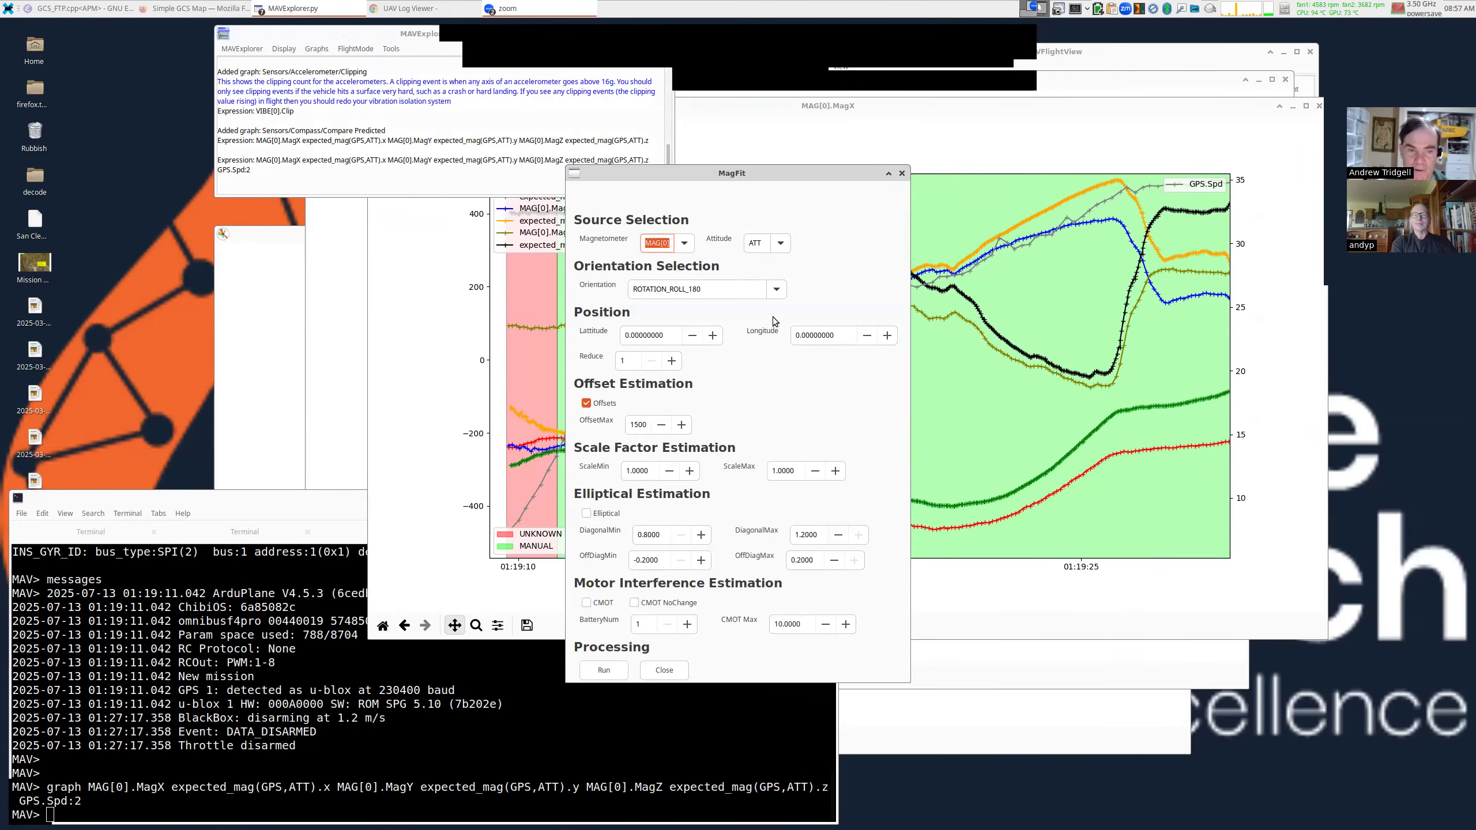
{"action": "left_click_drag", "start_coordinate": [772, 317], "coordinate": [931, 232]}
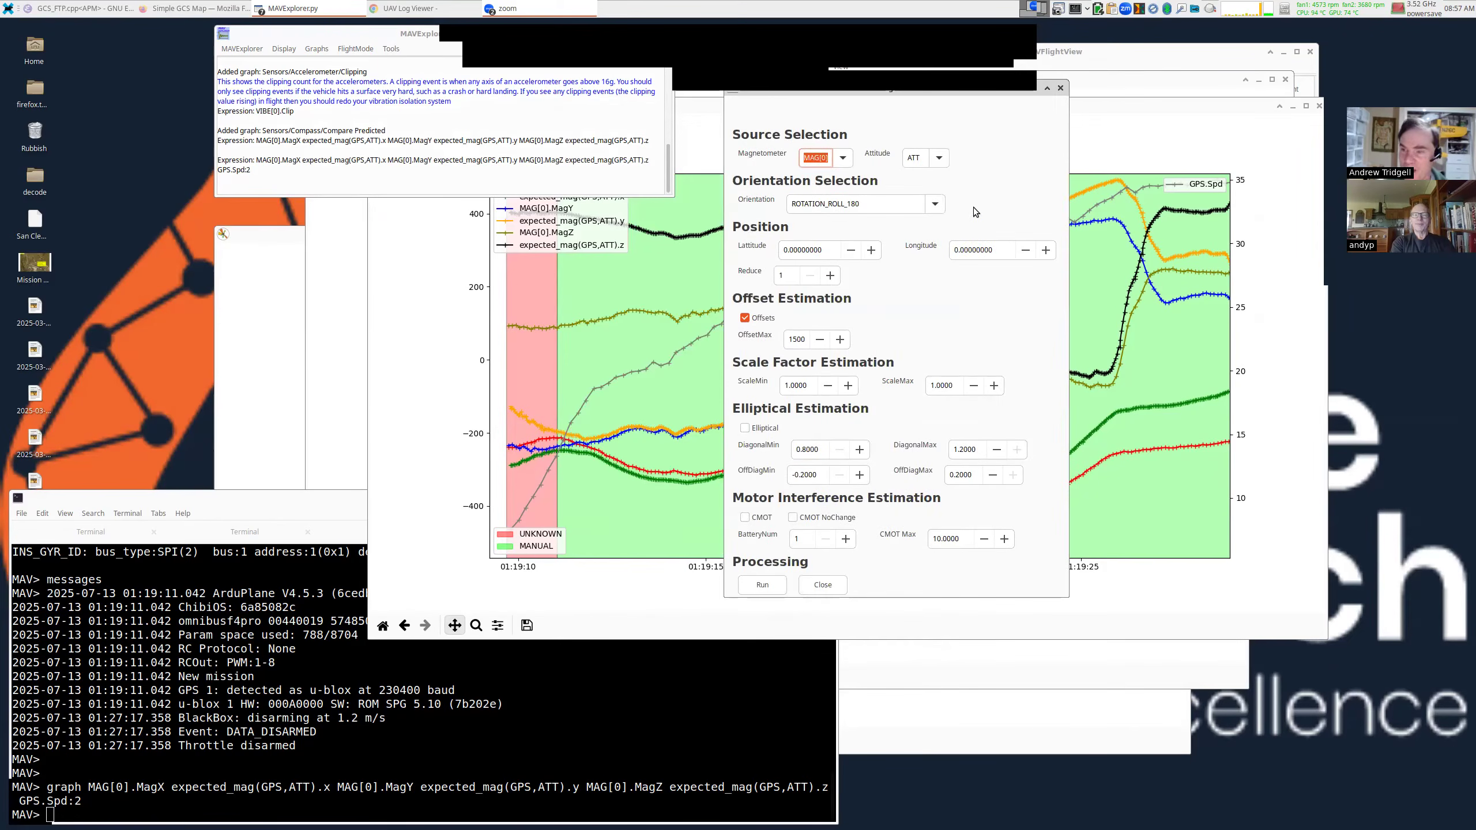
{"action": "left_click_drag", "start_coordinate": [973, 208], "coordinate": [326, 226]}
{"action": "left_click", "coordinate": [488, 444]}
{"action": "left_click", "coordinate": [382, 626]}
{"action": "left_click_drag", "start_coordinate": [420, 326], "coordinate": [541, 311]}
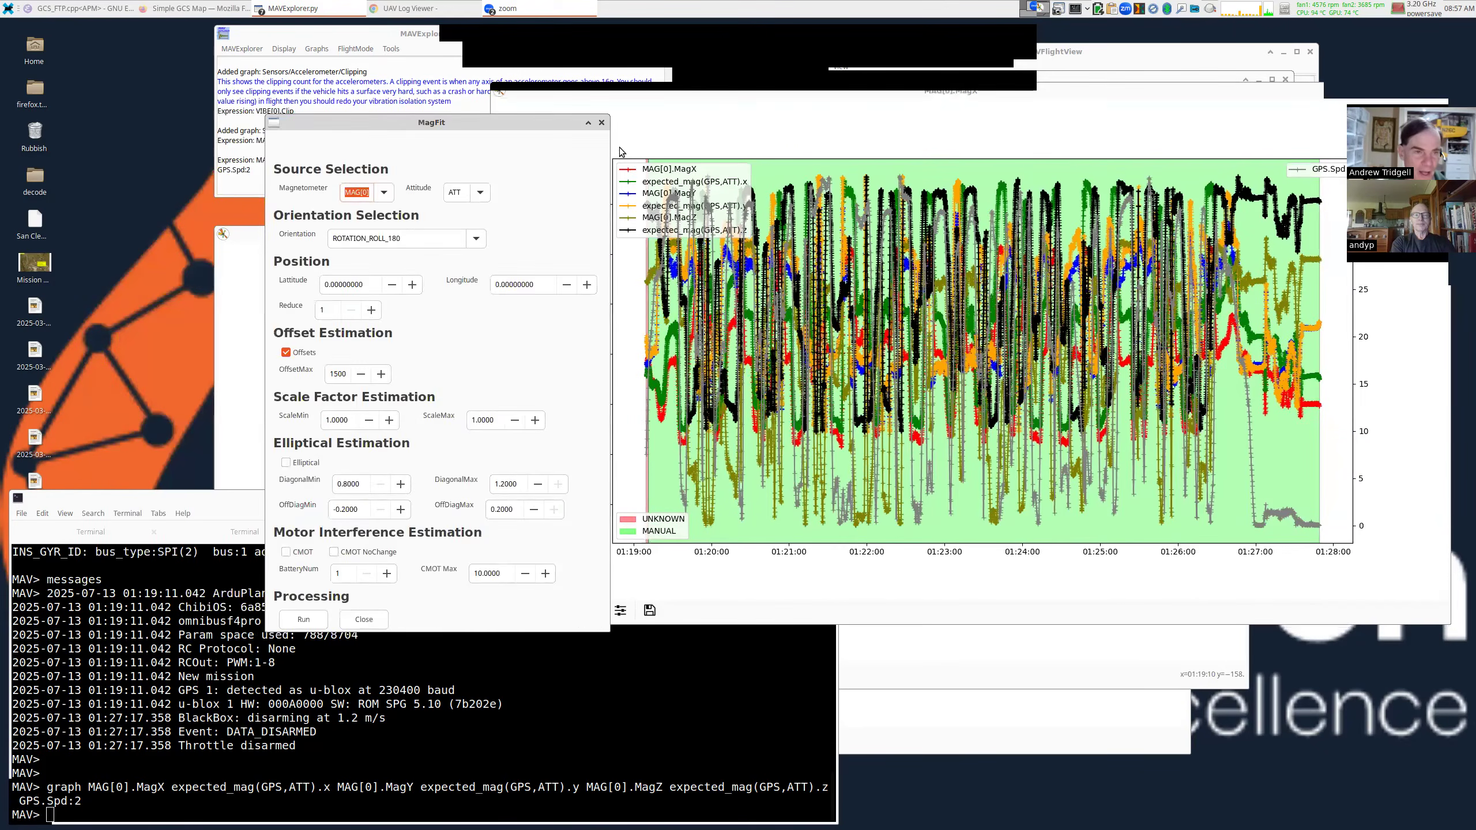
Open a fresh MagFit dialog from Tools and raise its Reduce value above 1.
{"action": "left_click", "coordinate": [411, 101]}
{"action": "left_click", "coordinate": [392, 53]}
{"action": "left_click", "coordinate": [393, 64]}
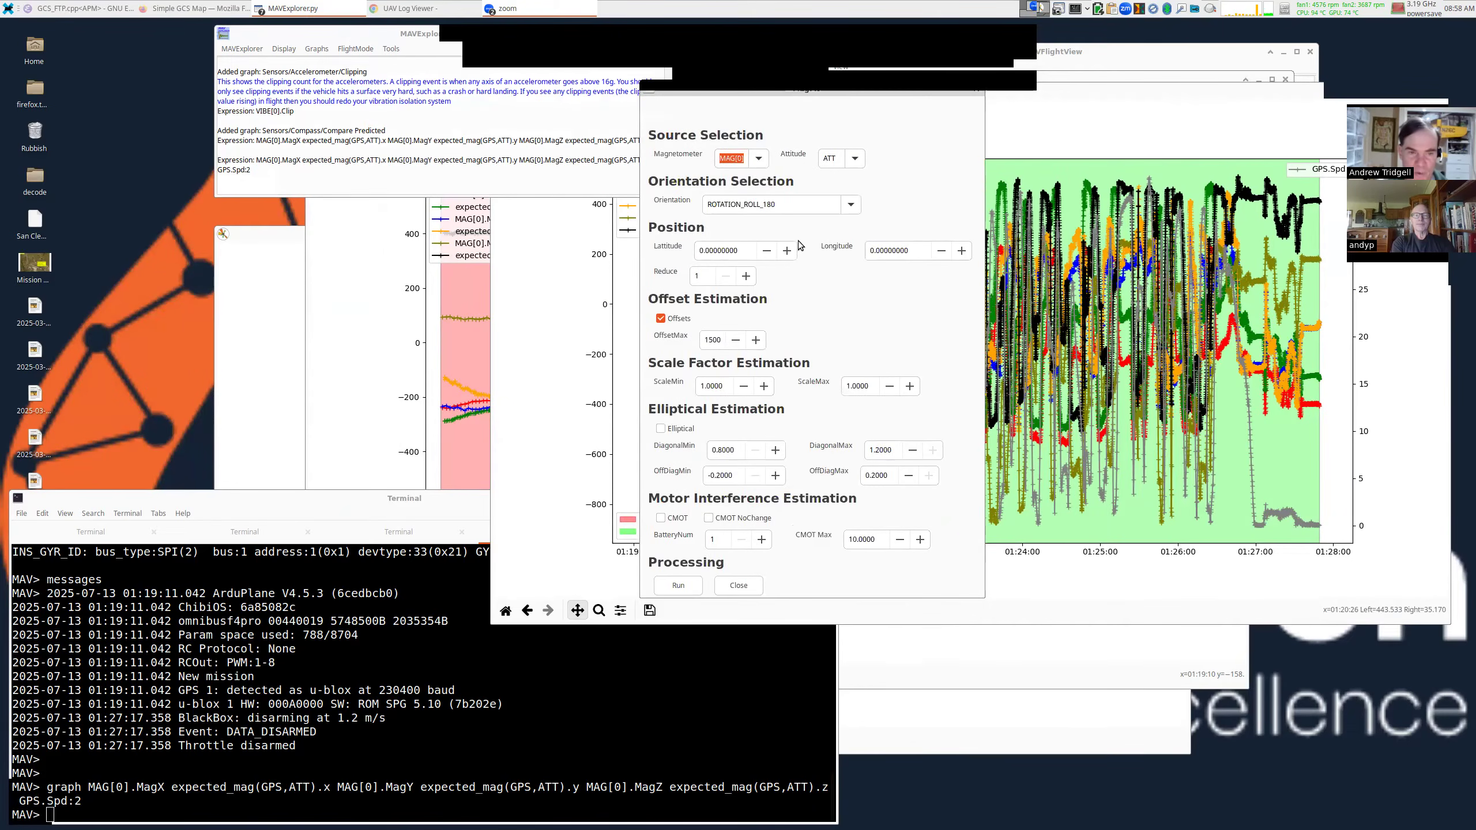
{"action": "left_click", "coordinate": [743, 279]}
{"action": "left_click", "coordinate": [744, 278]}
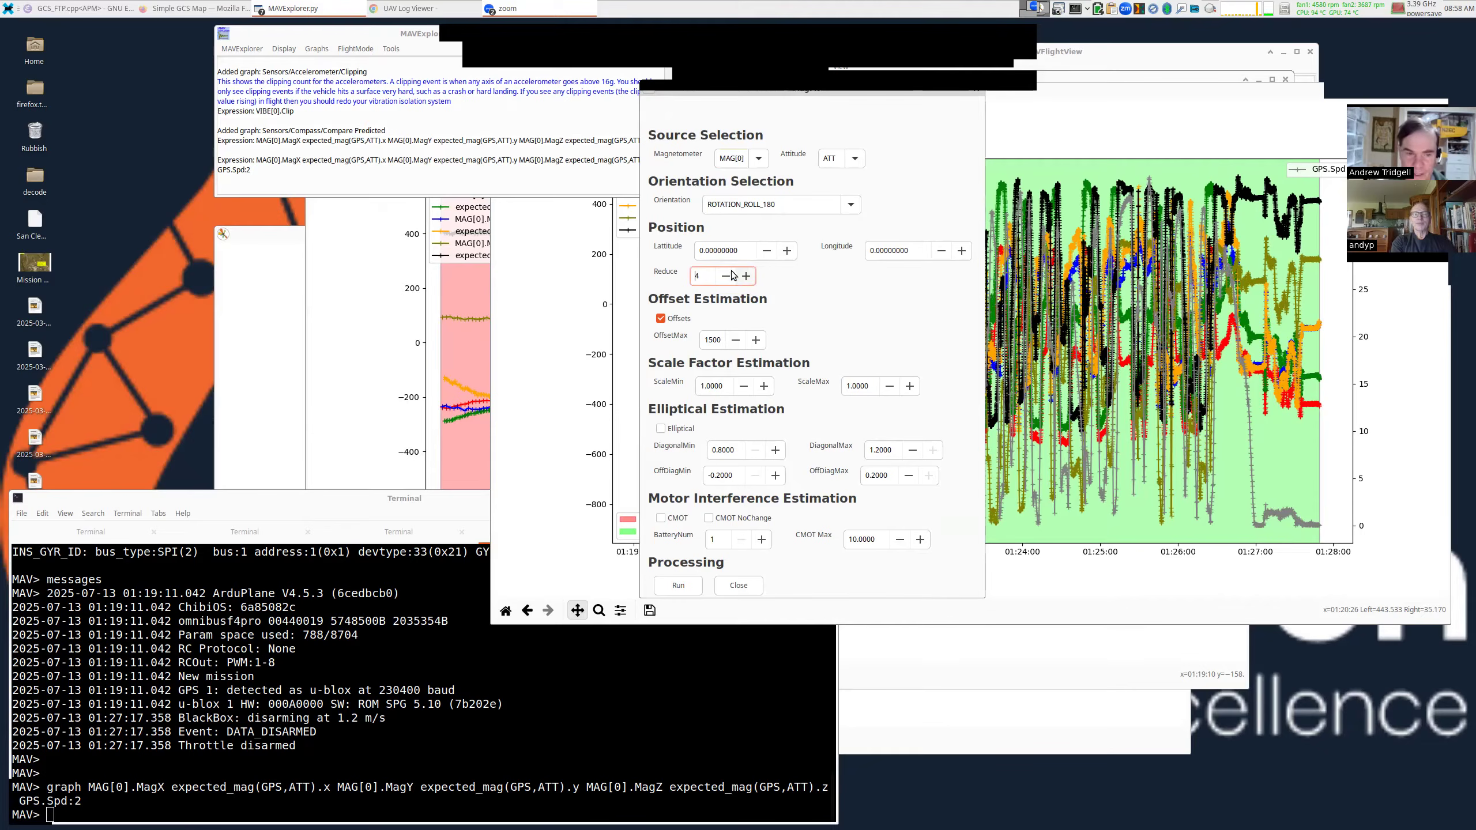
Run the MagFit fit, then lower Reduce back to 1 and rerun it.
{"action": "left_click", "coordinate": [690, 585]}
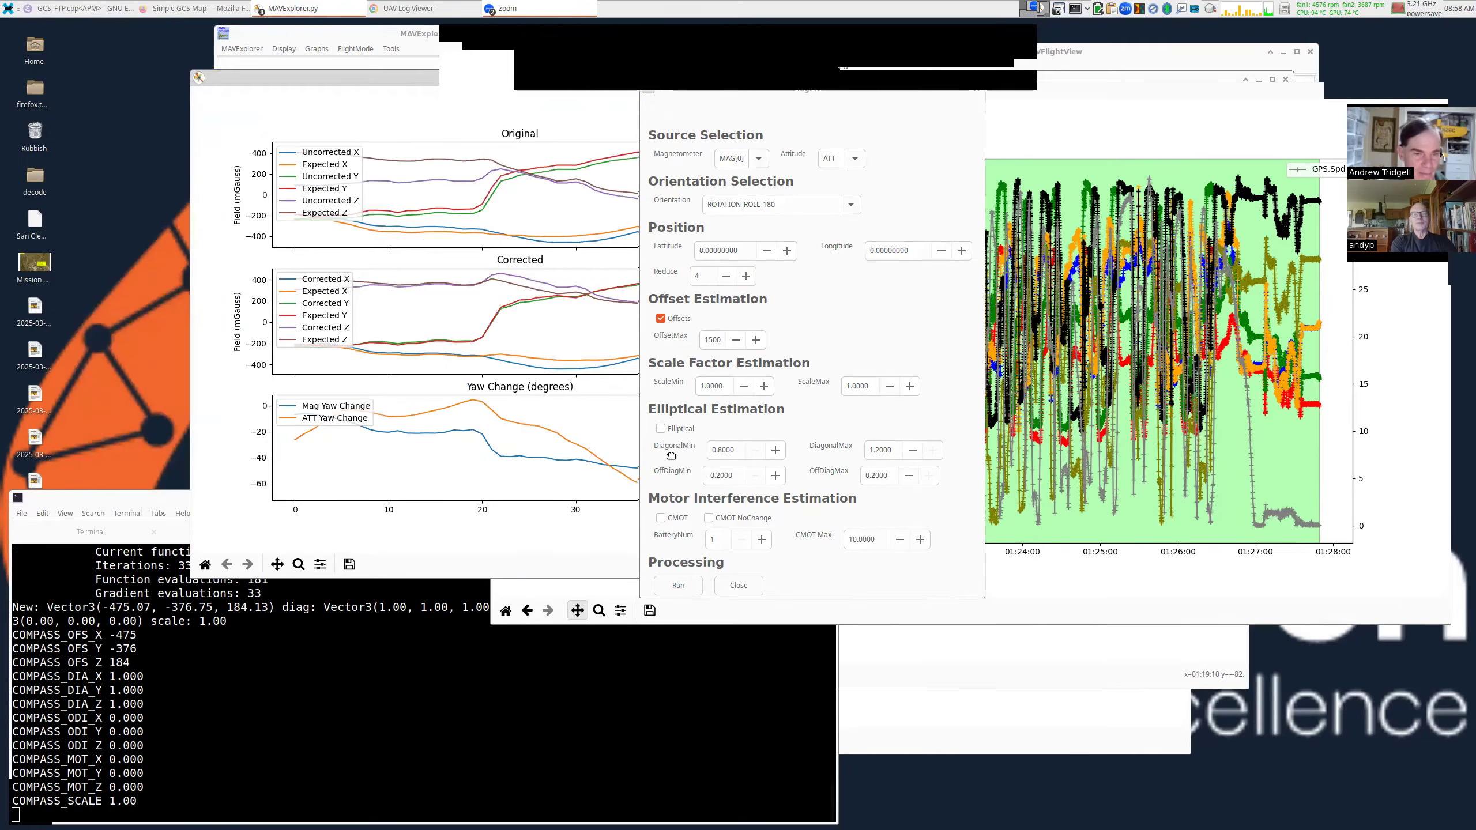
{"action": "left_click", "coordinate": [726, 276]}
{"action": "left_click", "coordinate": [725, 276]}
{"action": "left_click", "coordinate": [726, 277]}
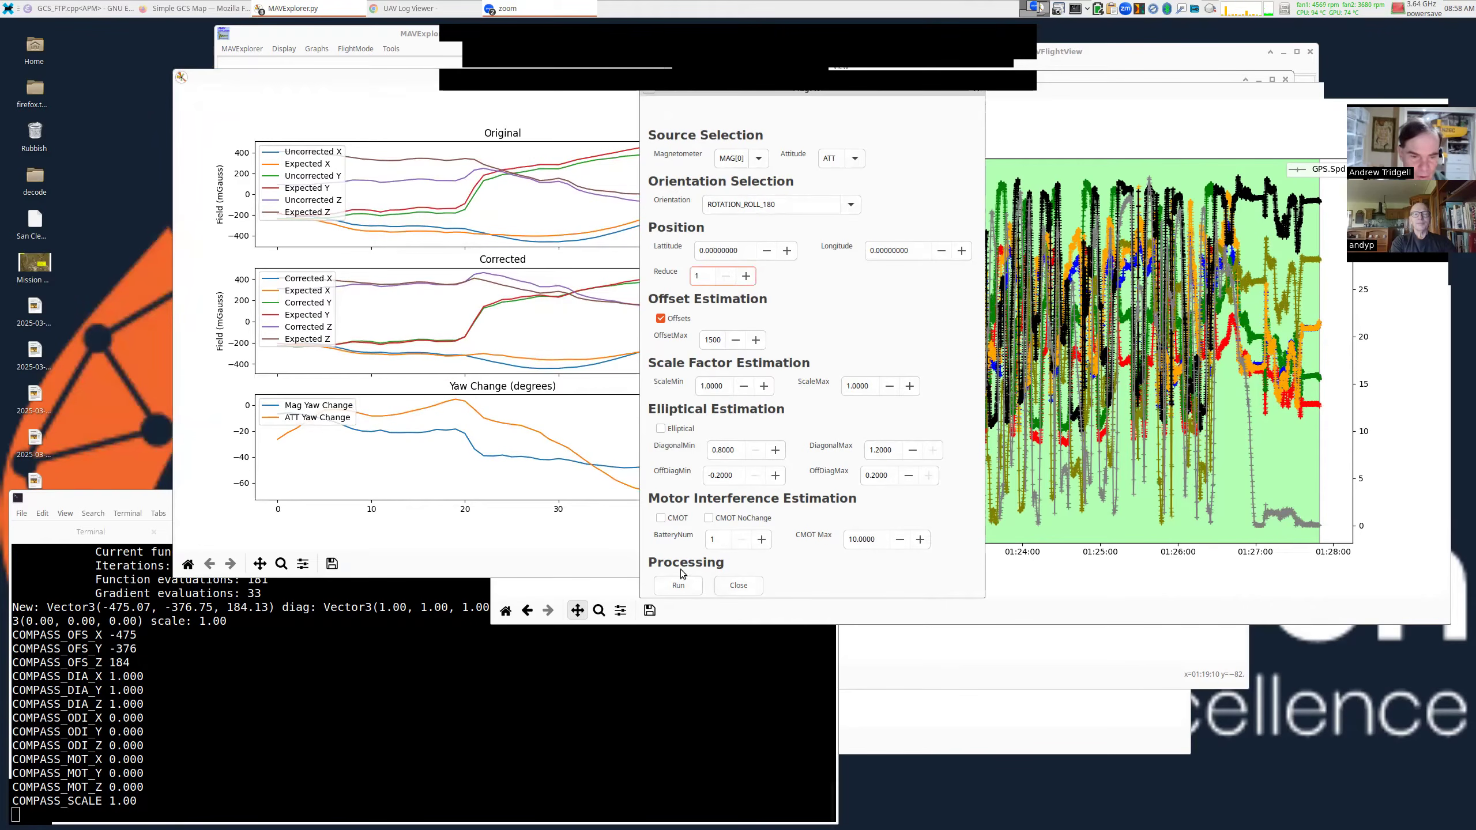
{"action": "left_click", "coordinate": [688, 585]}
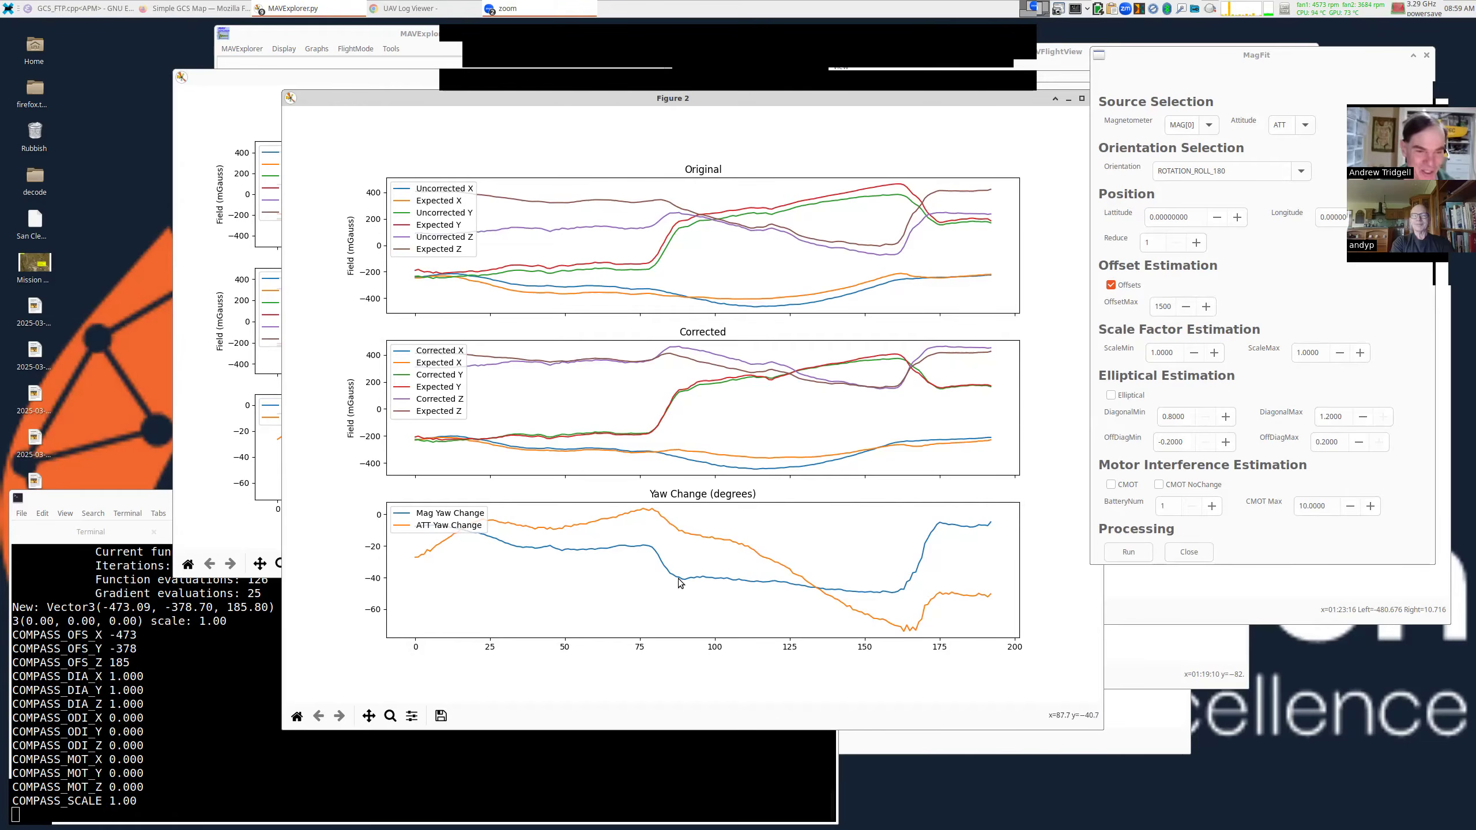
{"action": "left_click", "coordinate": [395, 761]}
Centre the terminal, select the COMPASS_OFS_X to COMPASS_SCALE lines, and place MagFit beside it.
{"action": "left_click_drag", "start_coordinate": [421, 618], "coordinate": [765, 345]}
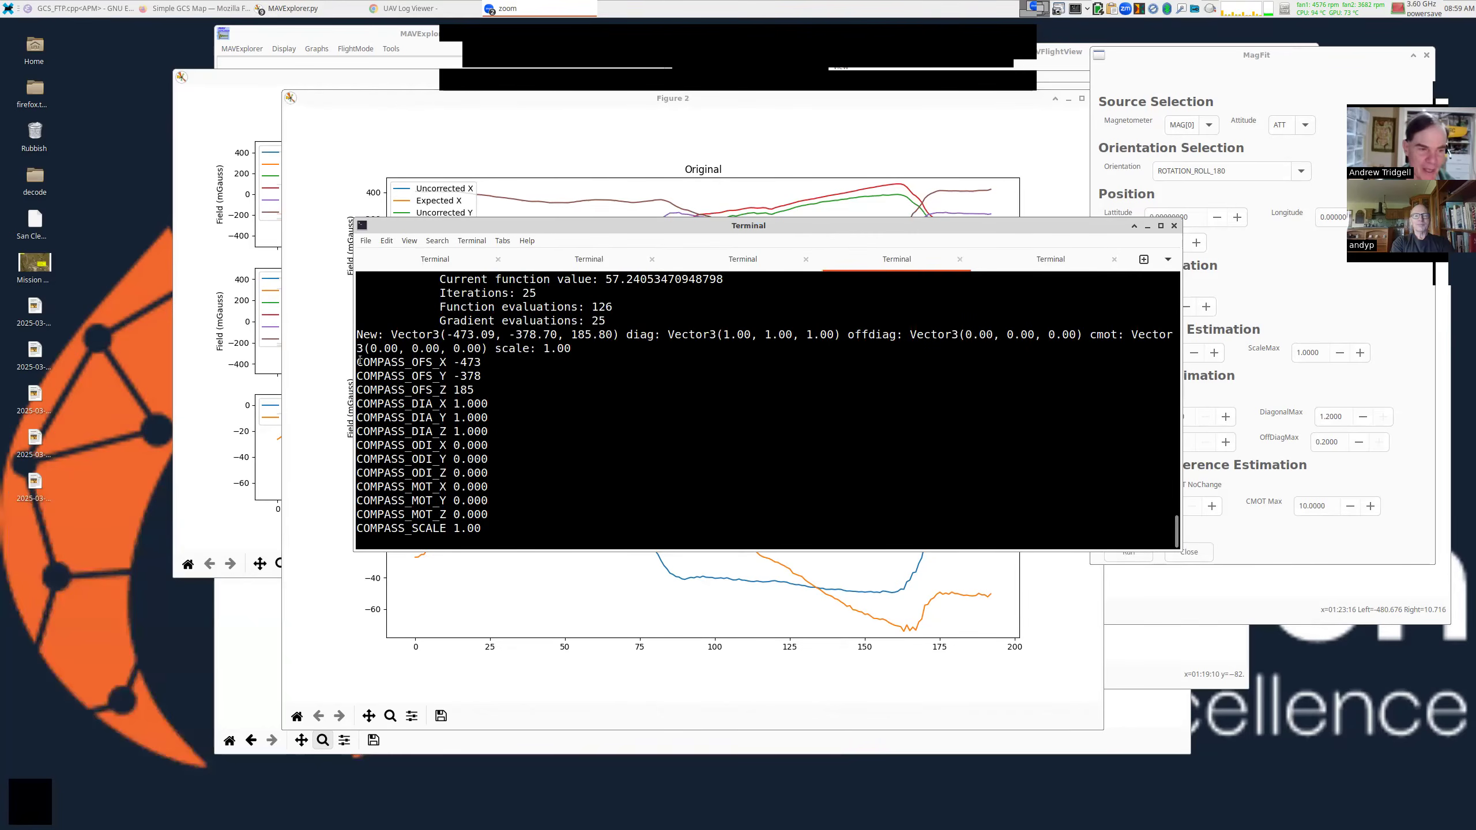
{"action": "left_click_drag", "start_coordinate": [355, 360], "coordinate": [330, 541]}
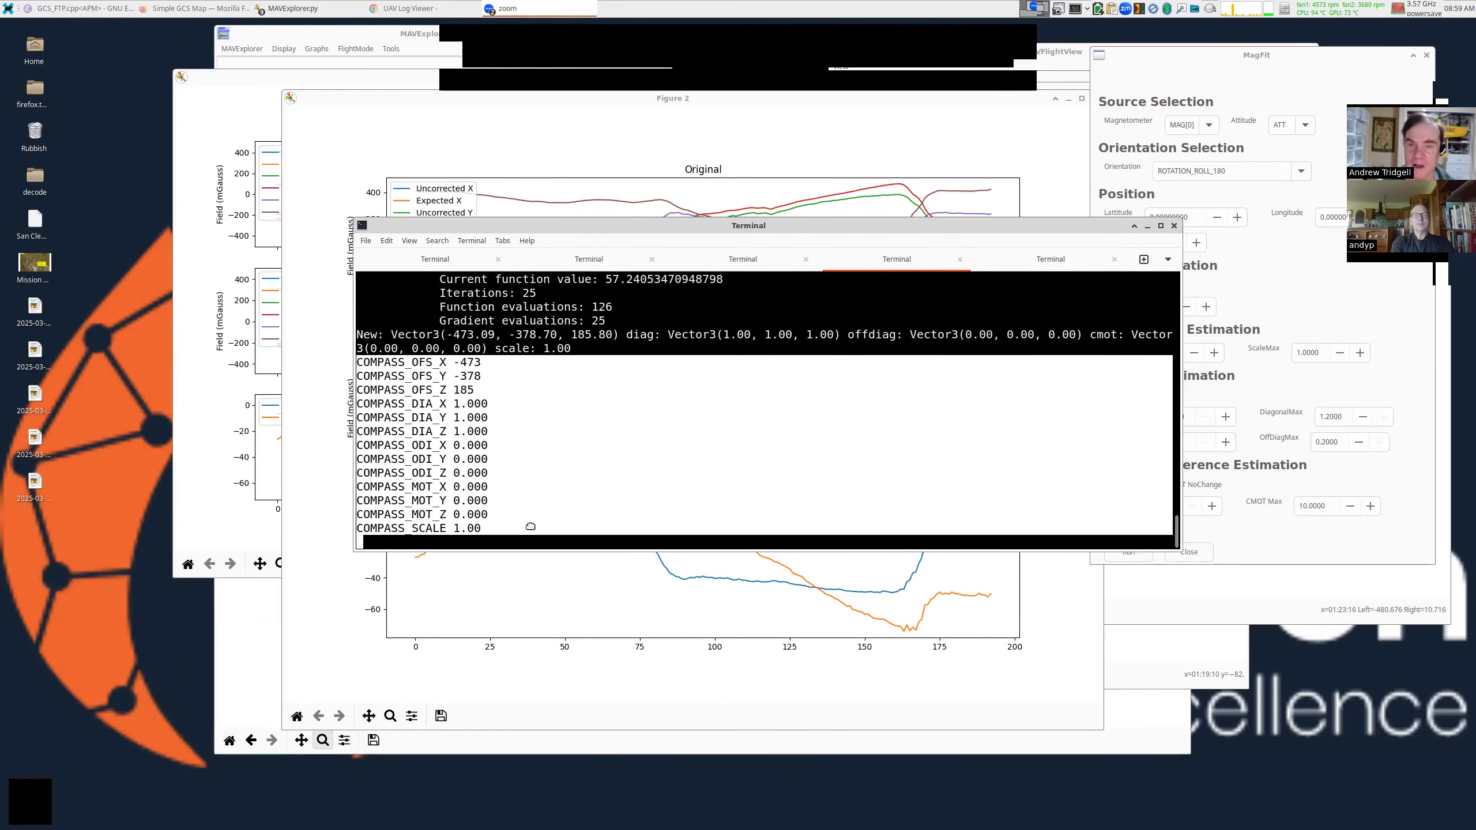
{"action": "left_click_drag", "start_coordinate": [672, 460], "coordinate": [319, 533]}
{"action": "left_click_drag", "start_coordinate": [1113, 366], "coordinate": [781, 351]}
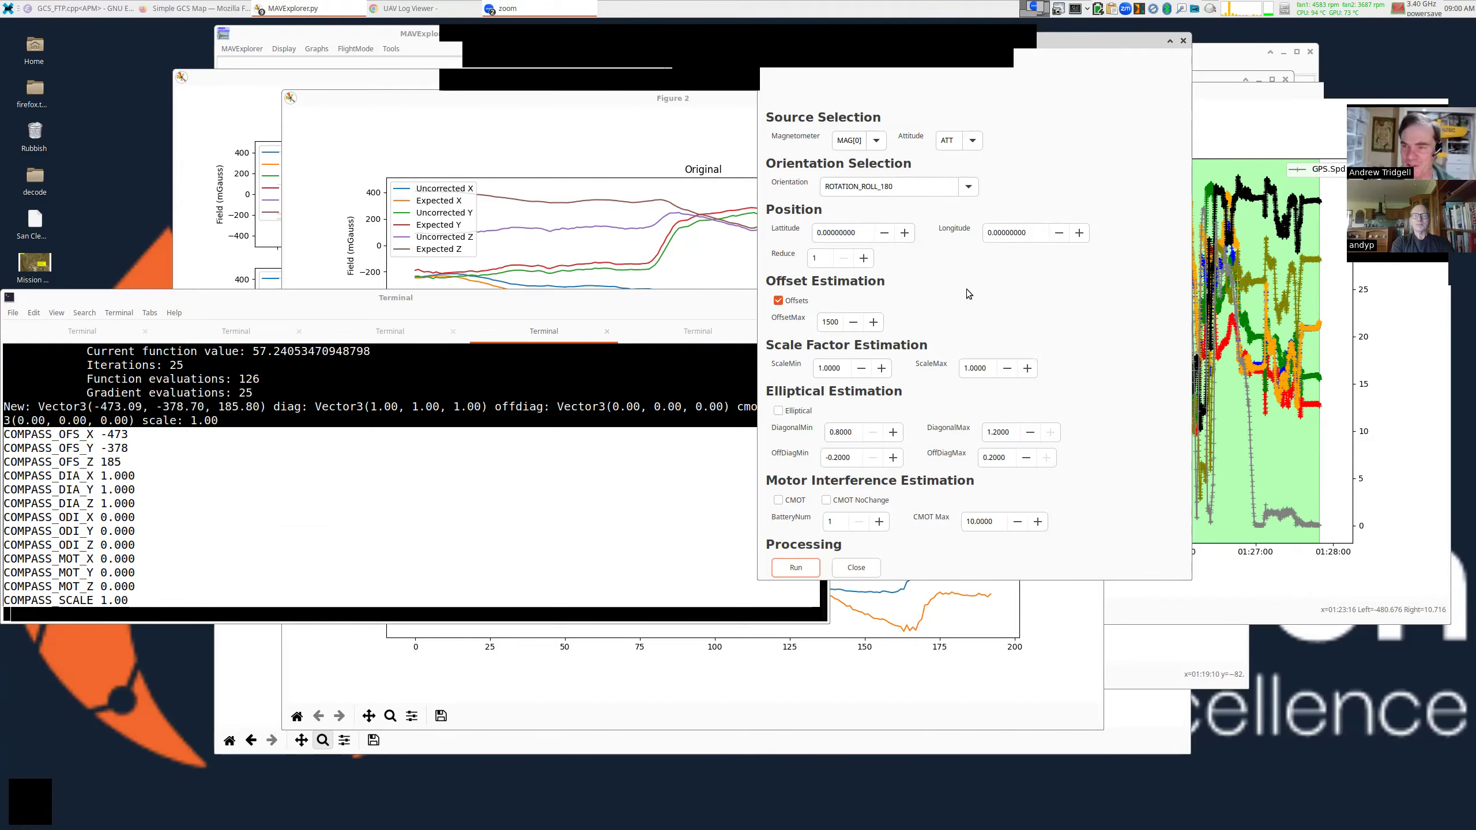
Open a new Chrome tab and go to the ArduPilot Web Tools page via 'webt'.
{"action": "left_click", "coordinate": [421, 10]}
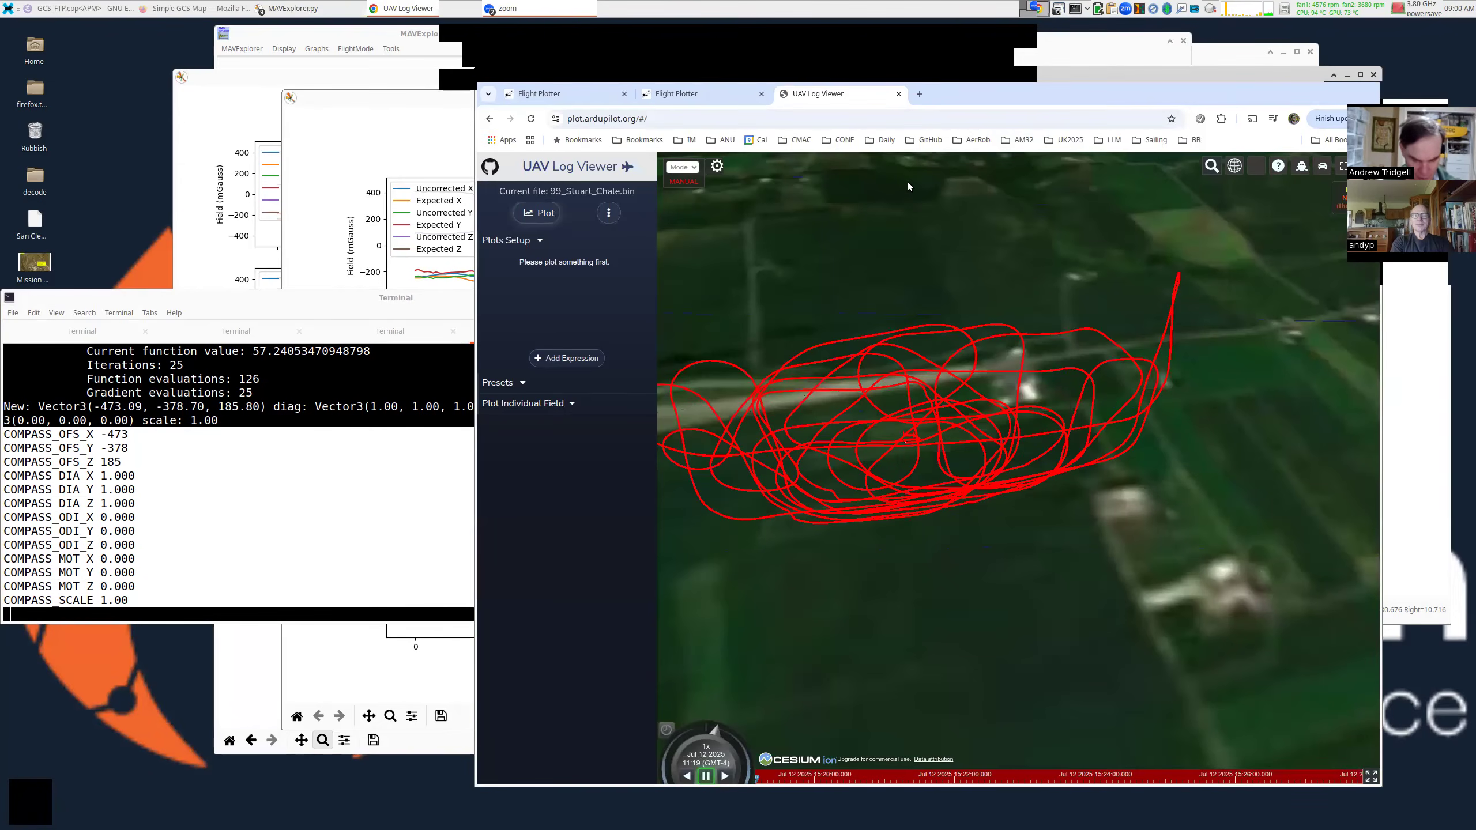
{"action": "key", "text": "ctrl+t"}
{"action": "type", "text": "webt"}
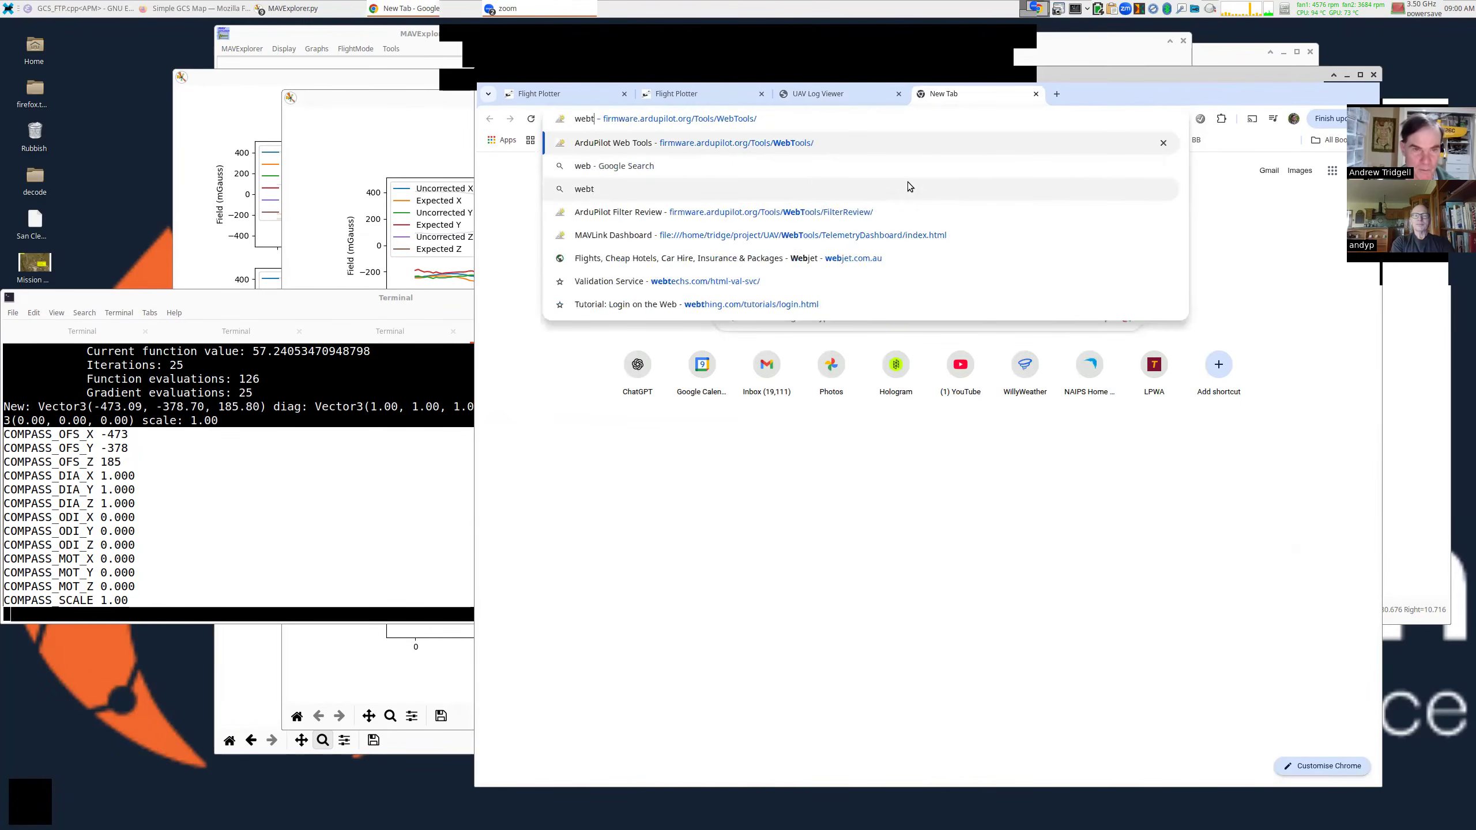
{"action": "key", "text": "Return"}
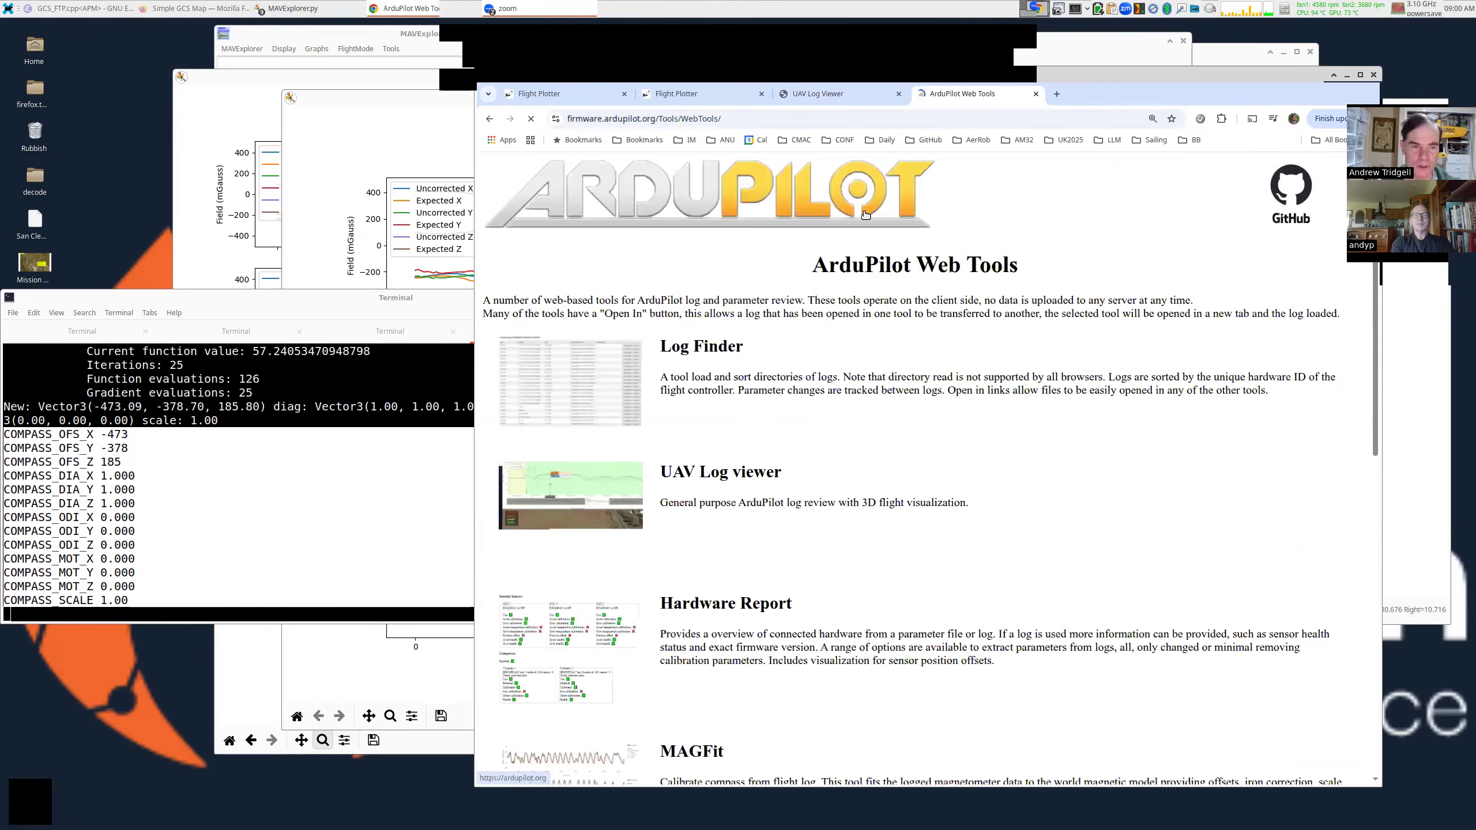
Check the Web Tools address, then scroll down and open the MAGFit compass calibration tool.
{"action": "left_click_drag", "start_coordinate": [678, 74], "coordinate": [697, 47]}
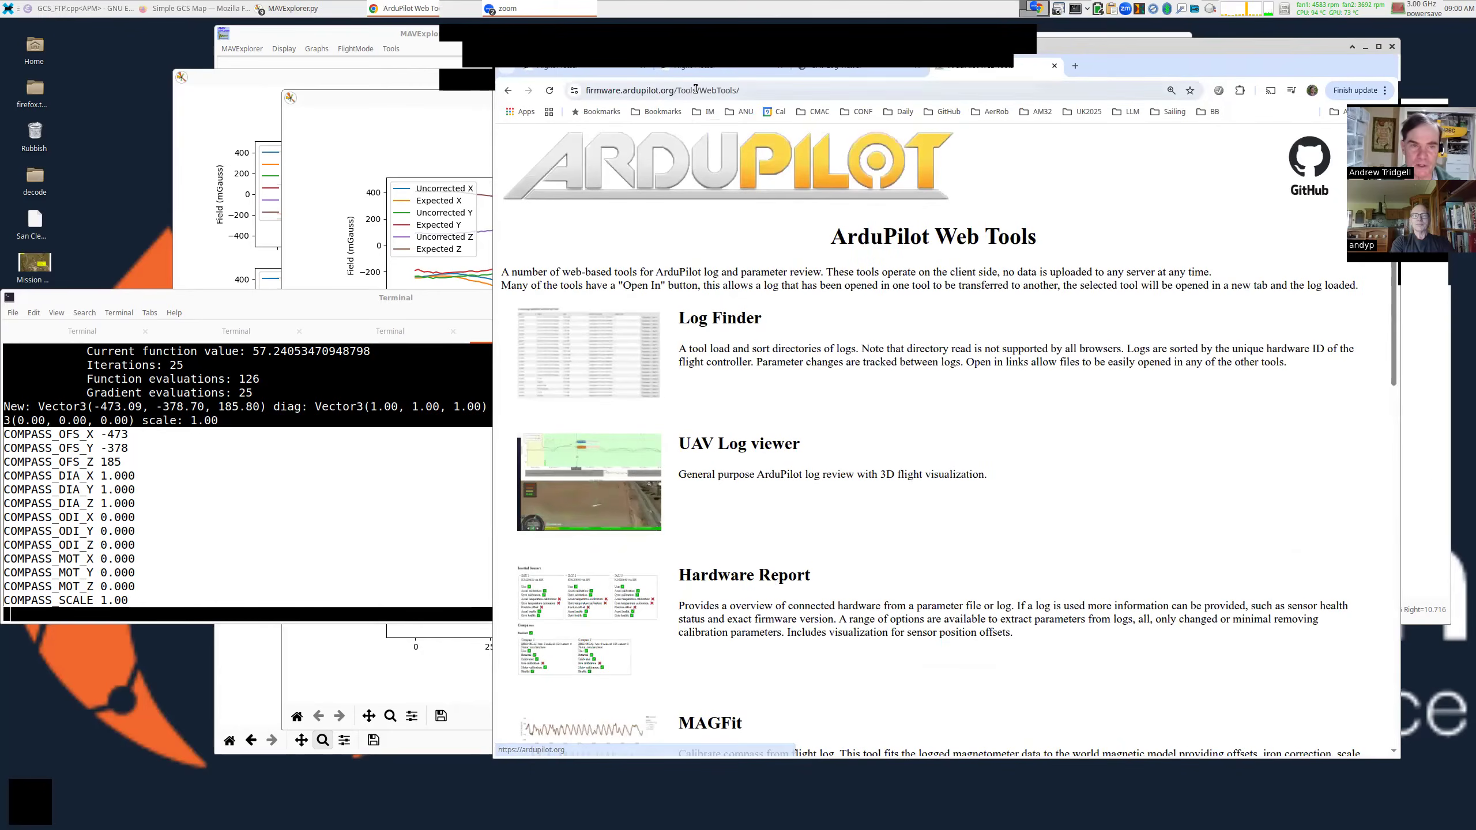
{"action": "left_click", "coordinate": [695, 90]}
{"action": "left_click", "coordinate": [695, 89]}
{"action": "triple_click", "coordinate": [730, 91]}
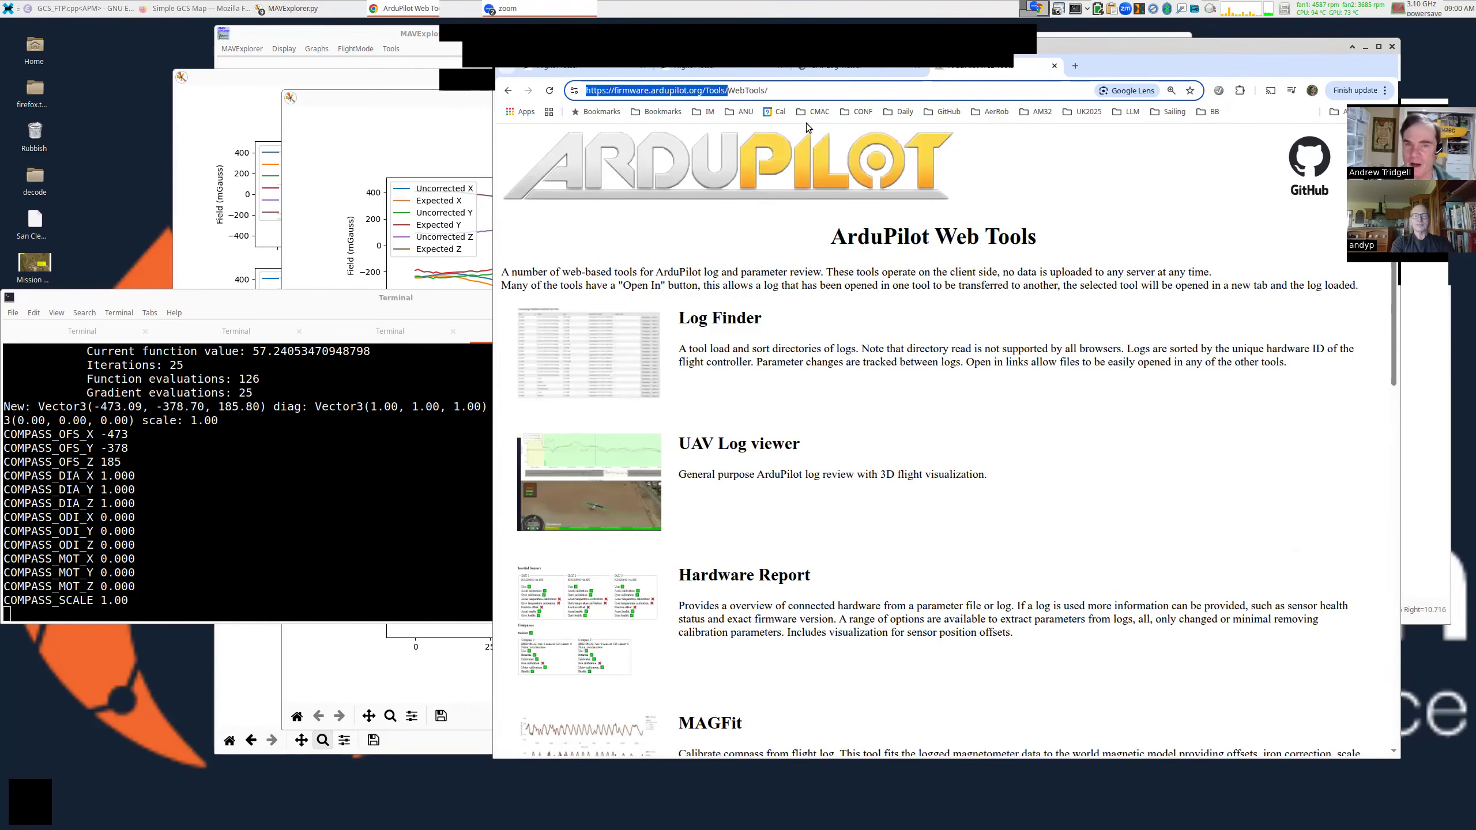
{"action": "left_click", "coordinate": [798, 94]}
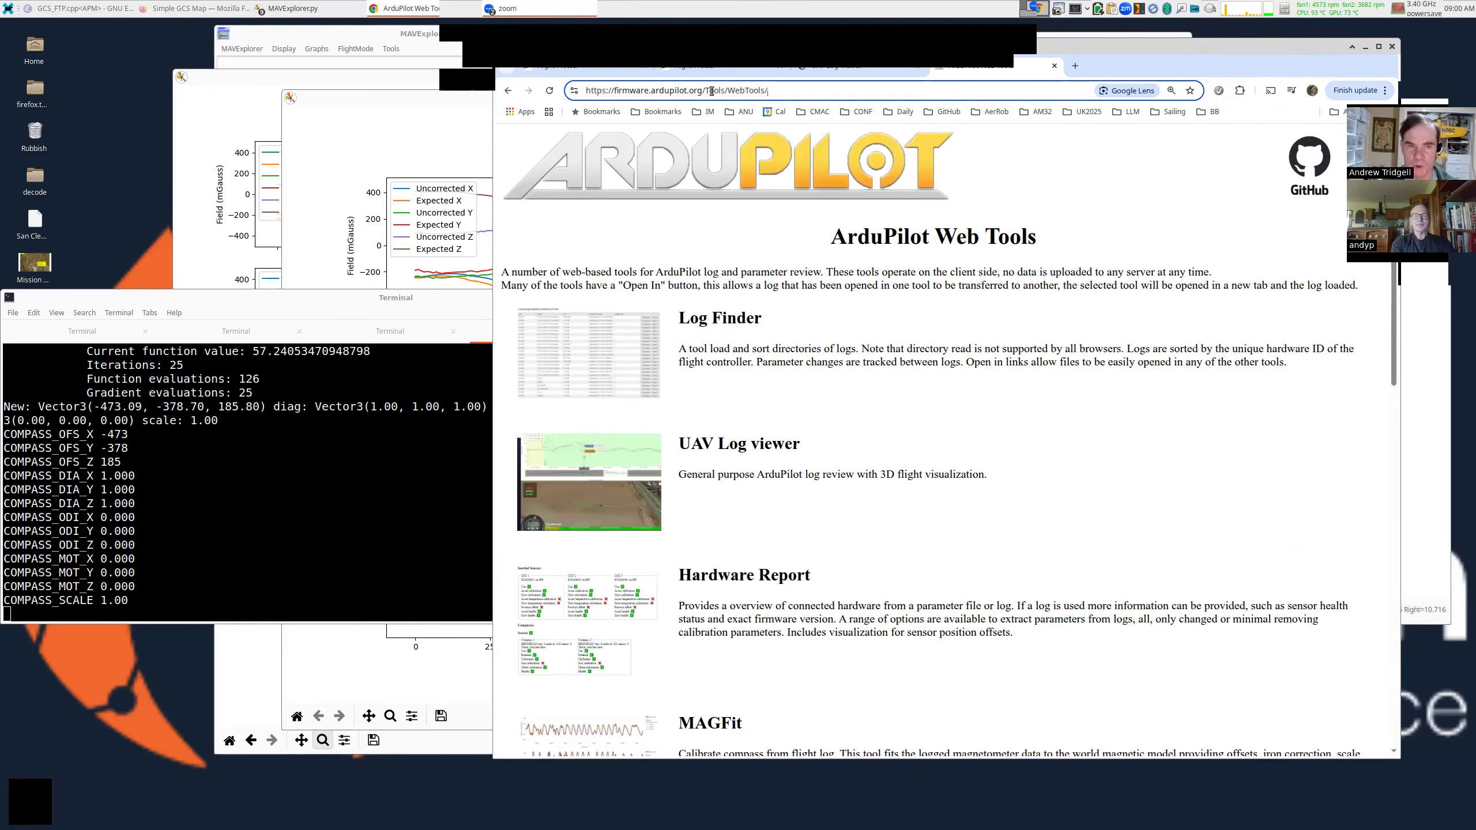
{"action": "triple_click", "coordinate": [759, 92]}
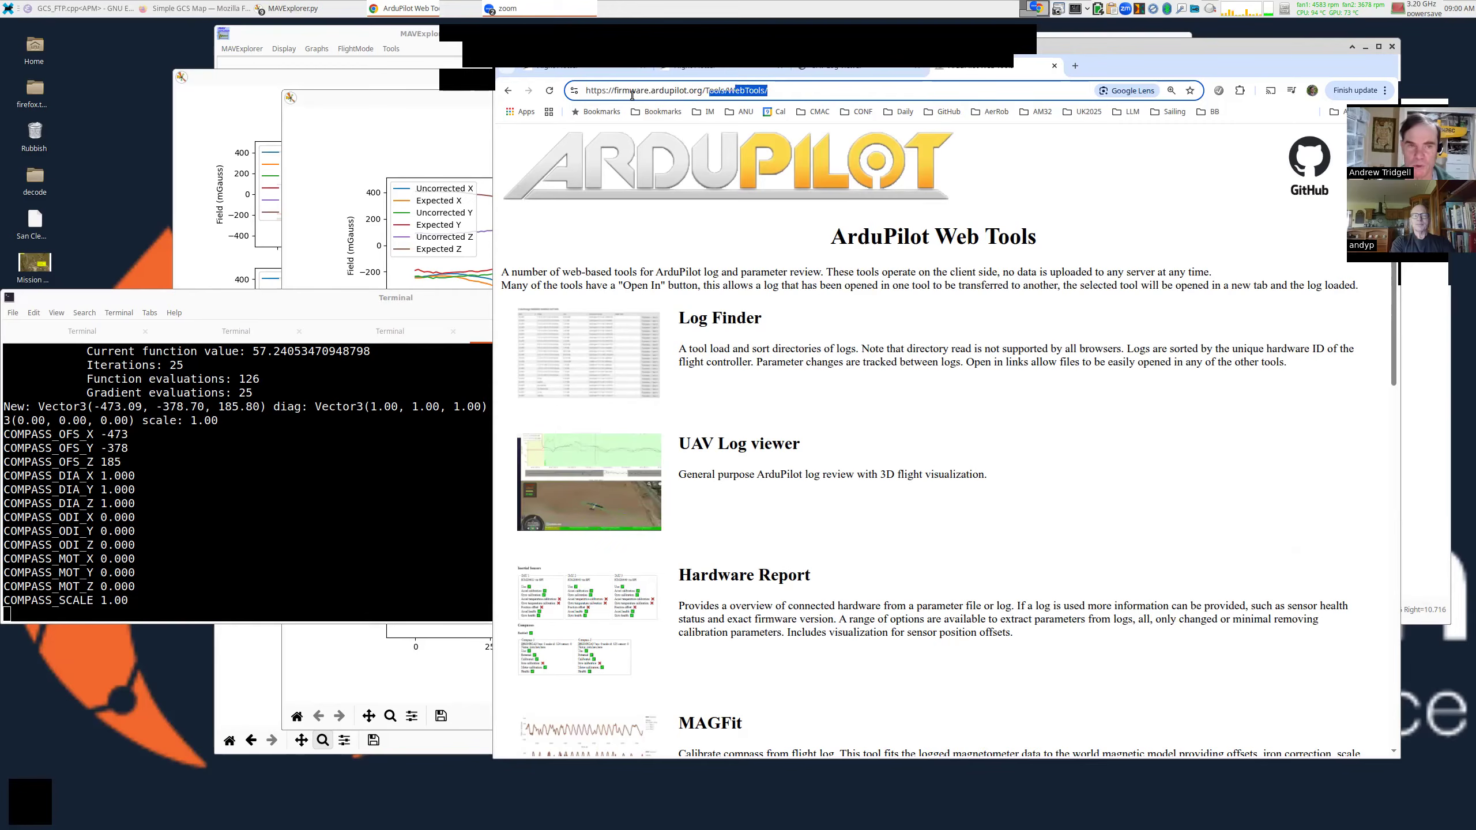
{"action": "scroll", "coordinate": [737, 319], "scroll_direction": "down", "scroll_amount": 5}
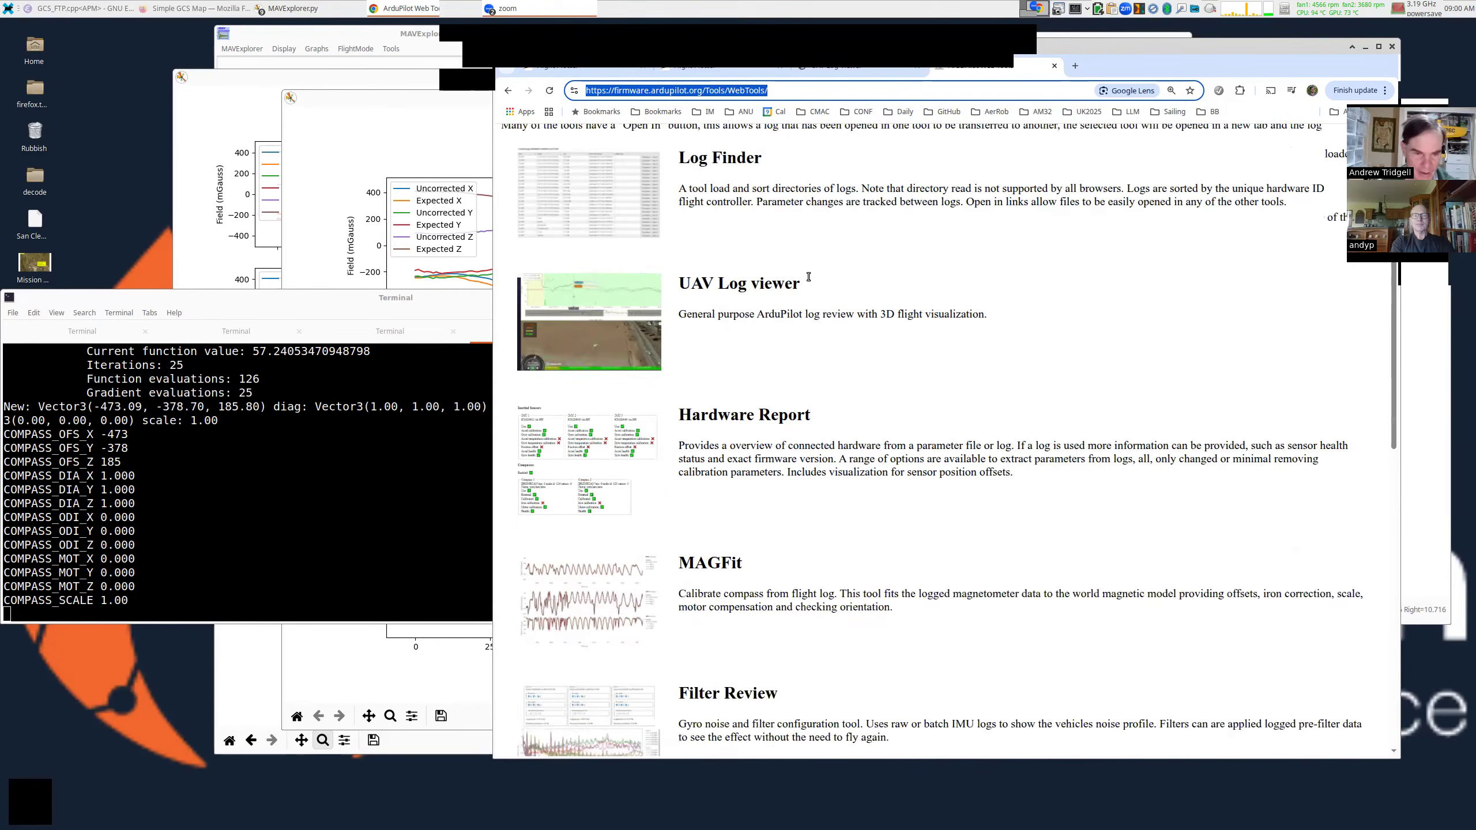
{"action": "left_click", "coordinate": [601, 413]}
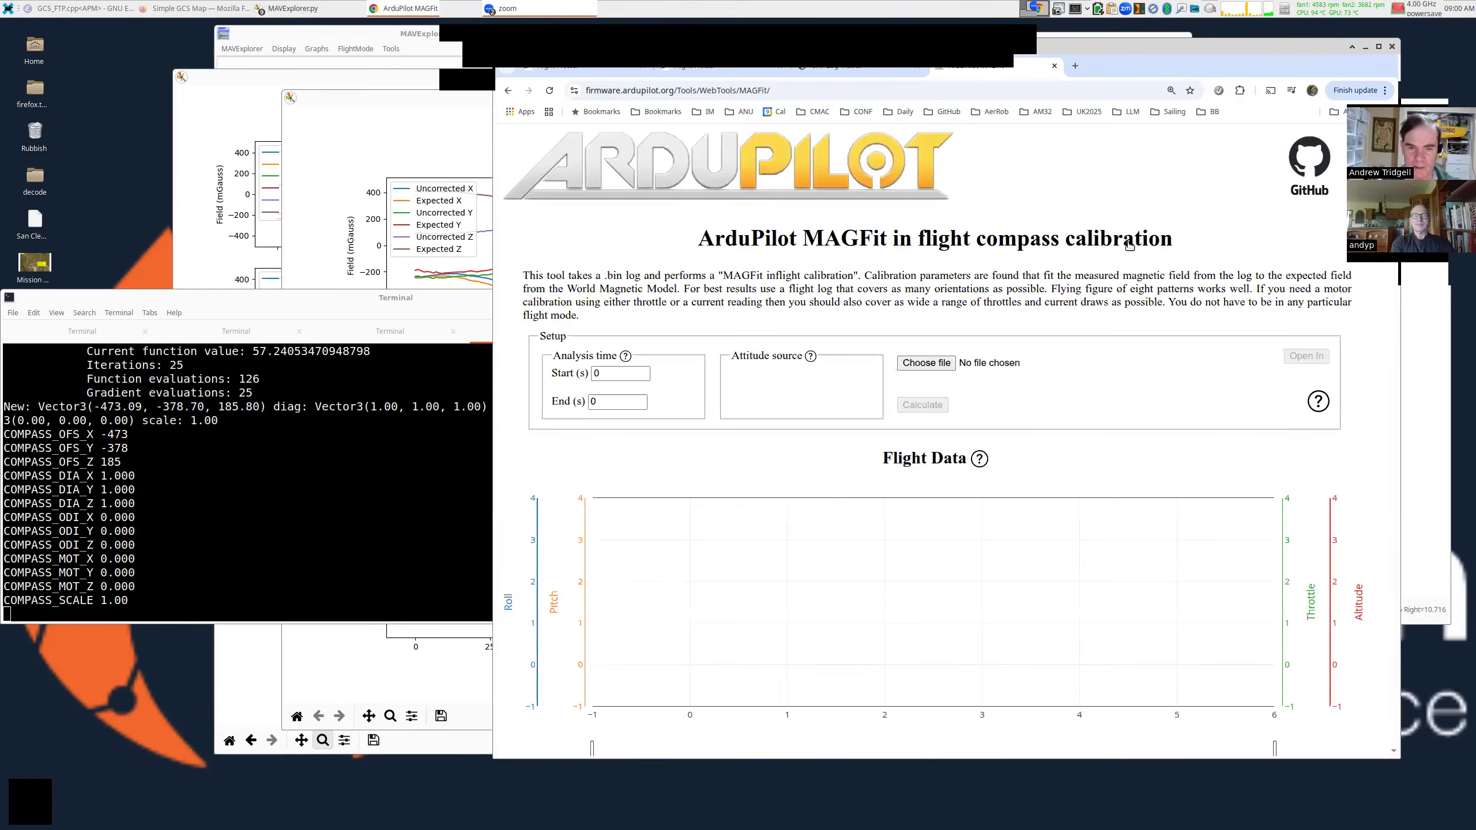
{"action": "left_click", "coordinate": [894, 364]}
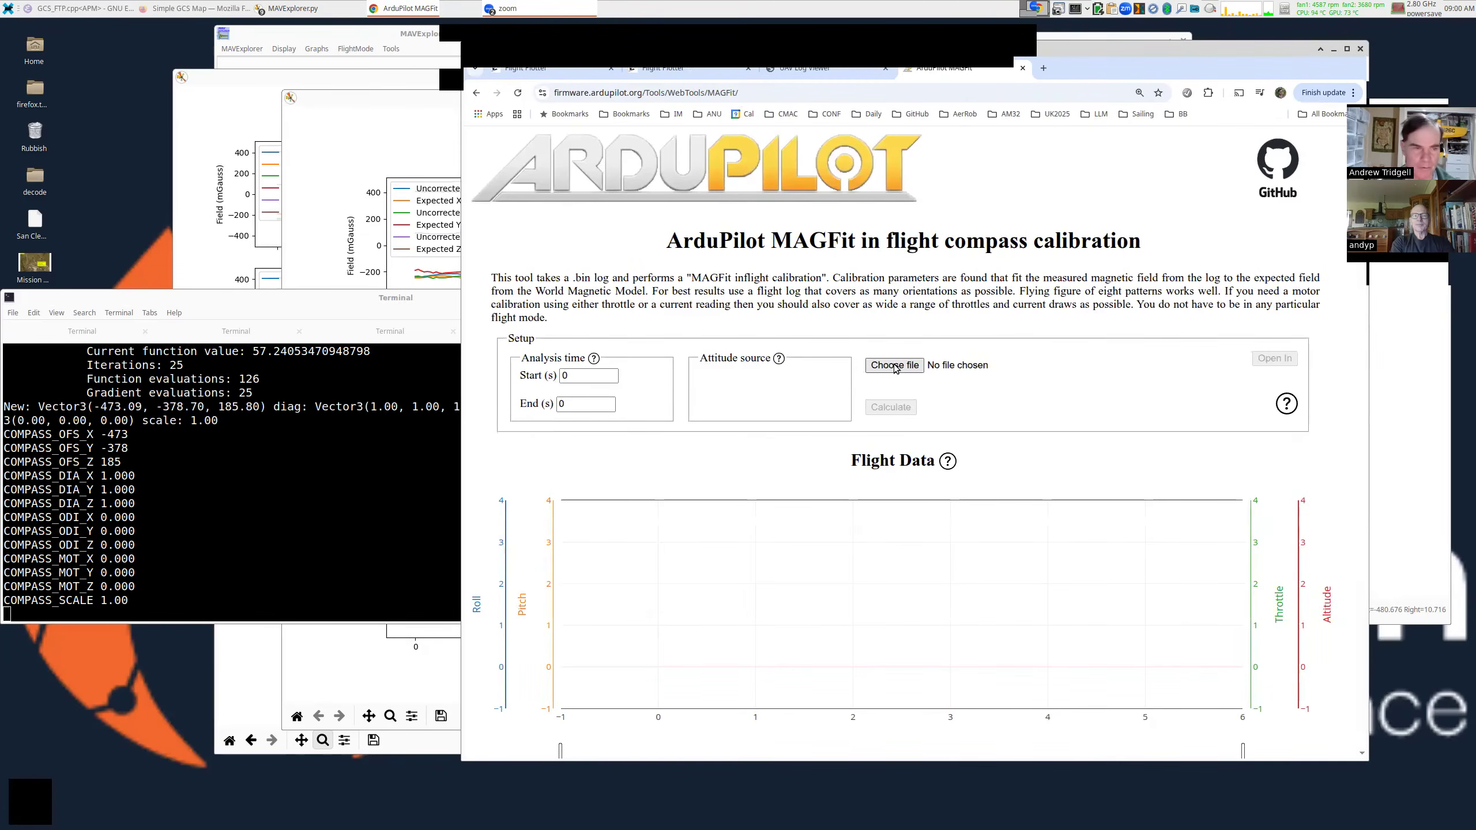
{"action": "double_click", "coordinate": [477, 247]}
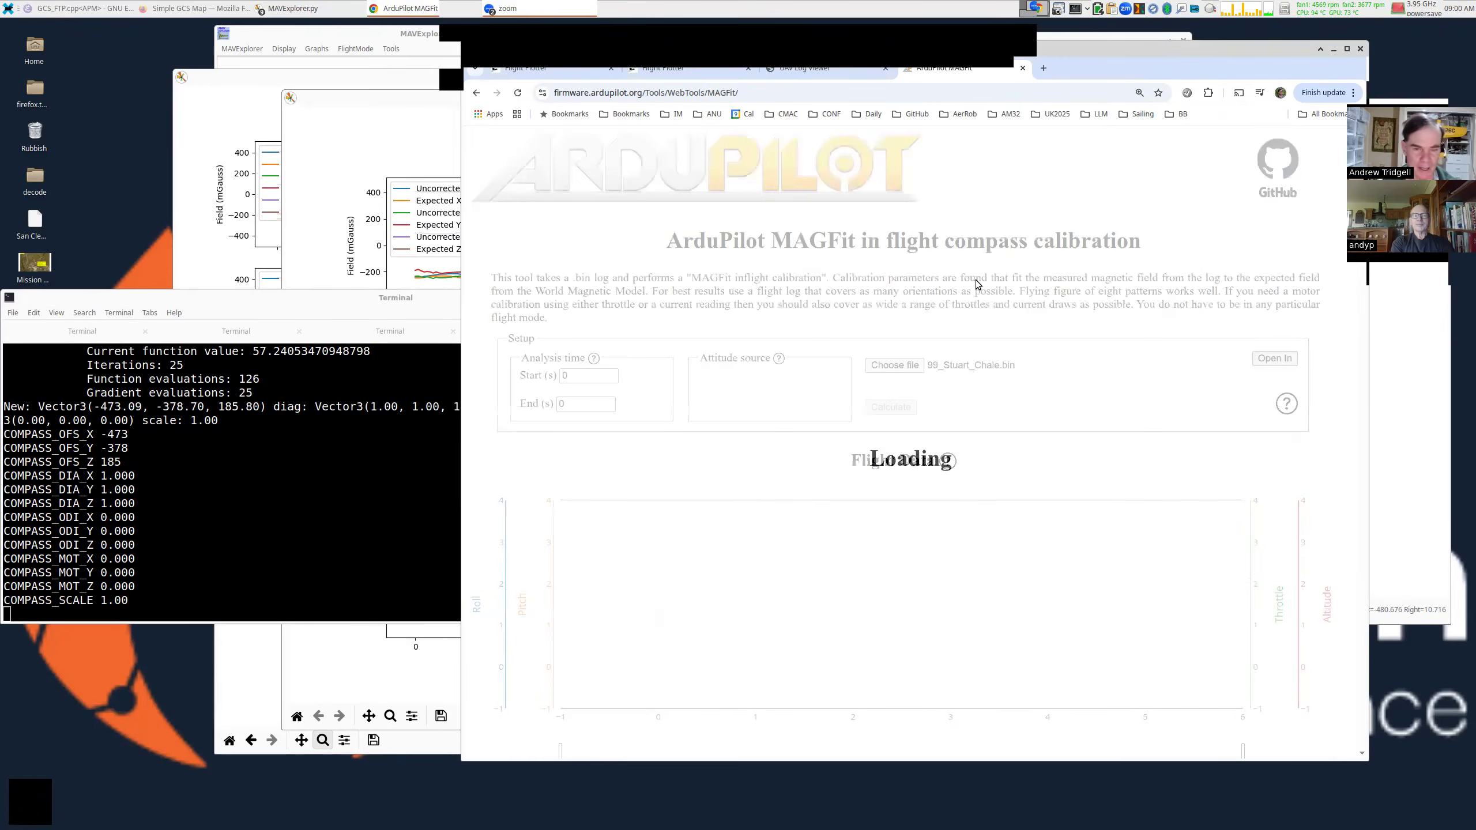
{"action": "scroll", "coordinate": [964, 285], "scroll_direction": "down", "scroll_amount": 5}
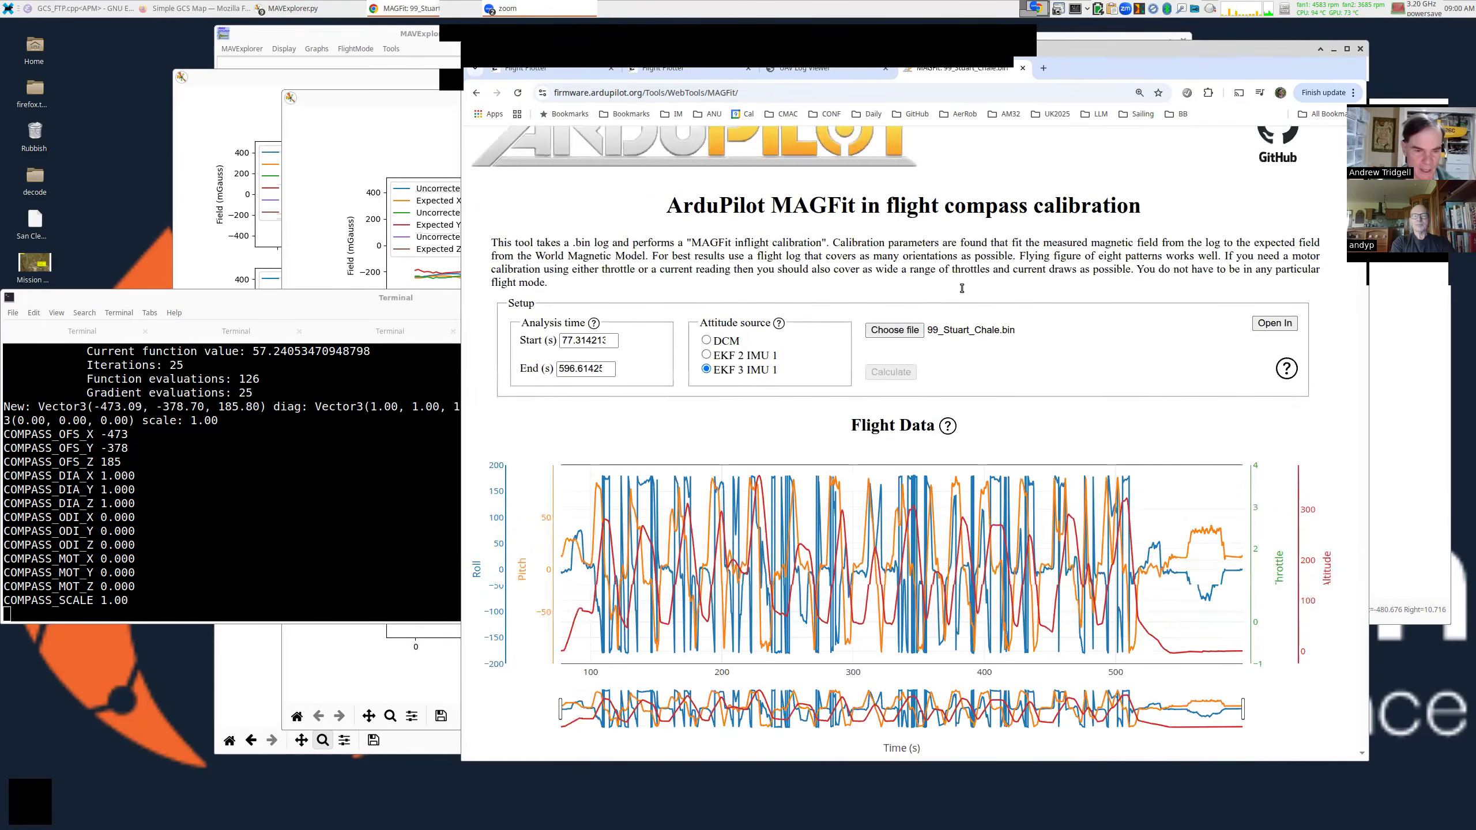
{"action": "scroll", "coordinate": [960, 289], "scroll_direction": "down", "scroll_amount": 8}
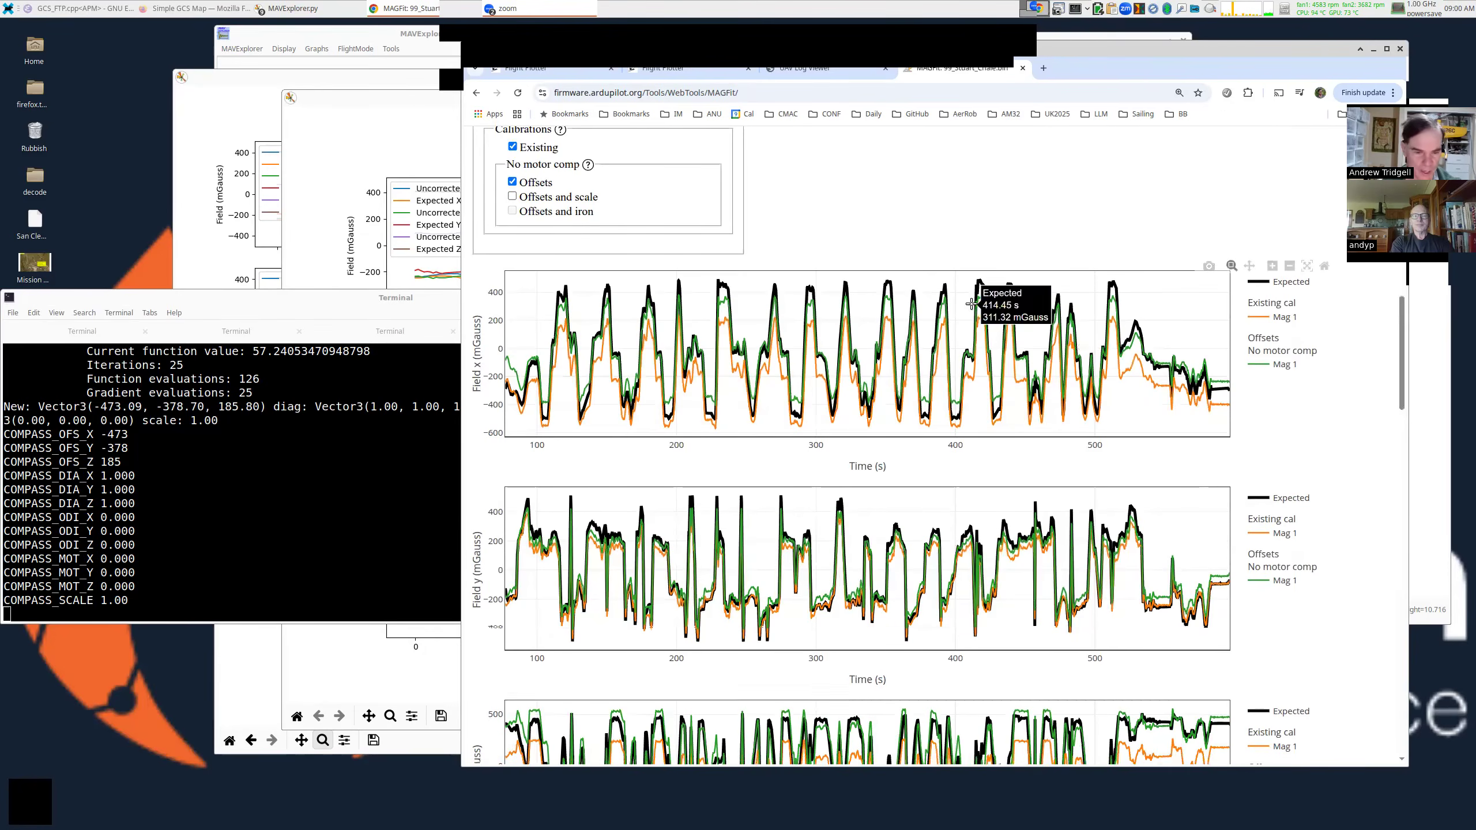
{"action": "scroll", "coordinate": [971, 303], "scroll_direction": "down", "scroll_amount": 7}
{"action": "scroll", "coordinate": [971, 303], "scroll_direction": "down", "scroll_amount": 8}
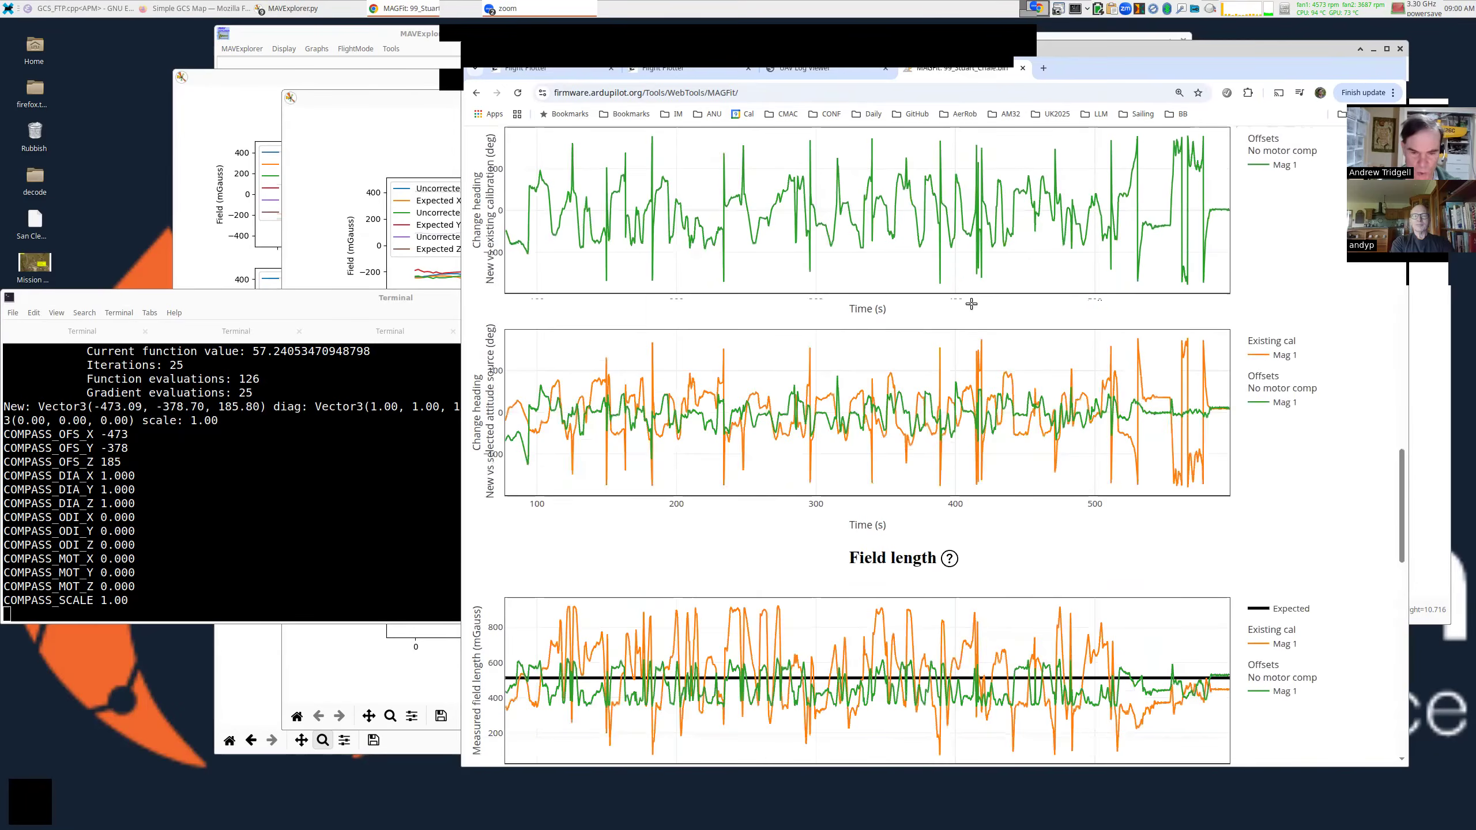
{"action": "scroll", "coordinate": [971, 303], "scroll_direction": "down", "scroll_amount": 10}
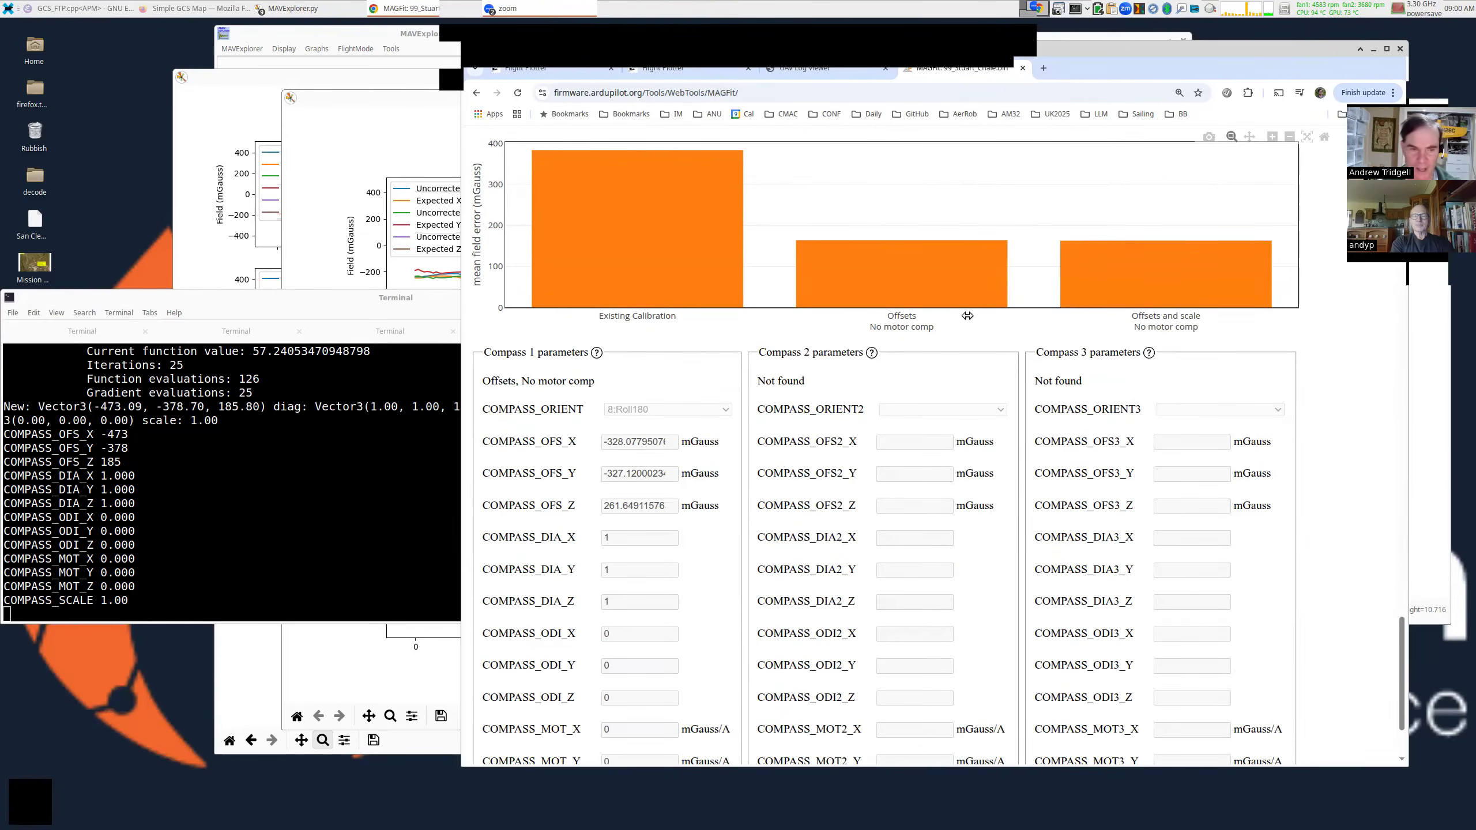
{"action": "scroll", "coordinate": [948, 313], "scroll_direction": "up", "scroll_amount": 2}
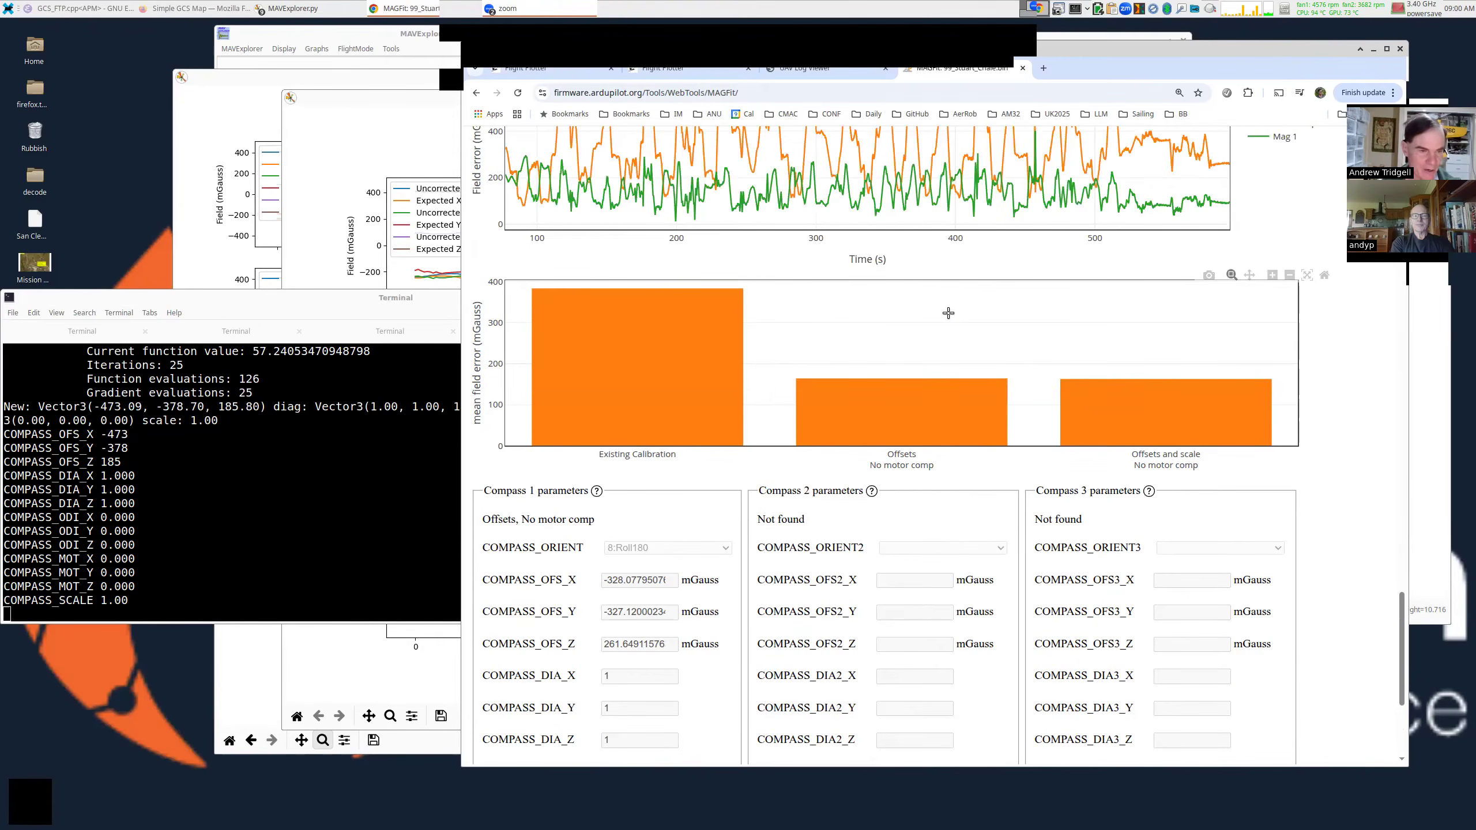
{"action": "scroll", "coordinate": [948, 313], "scroll_direction": "down", "scroll_amount": 1}
{"action": "mouse_move", "coordinate": [556, 222]}
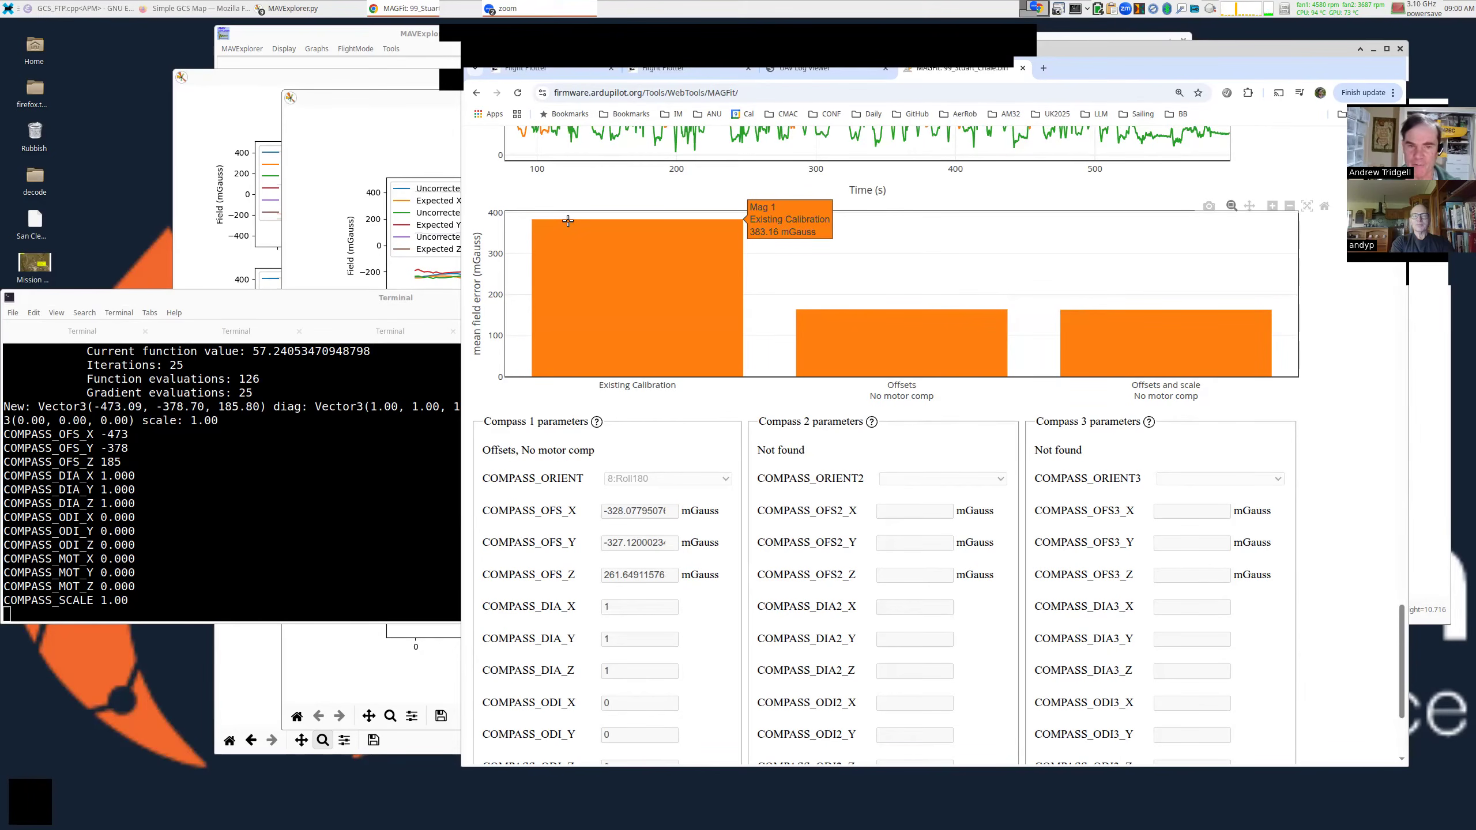
{"action": "mouse_move", "coordinate": [885, 314]}
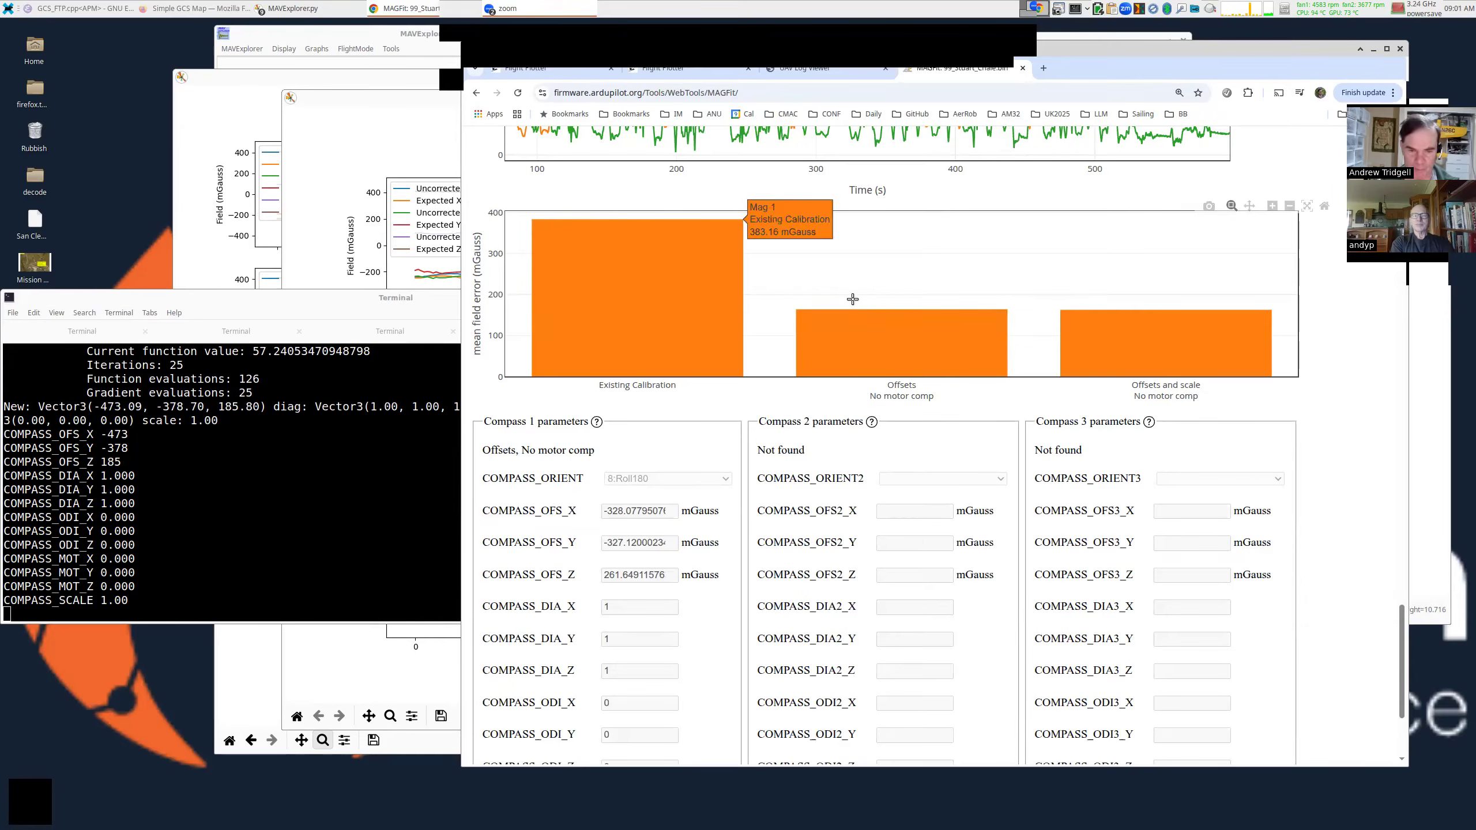
{"action": "scroll", "coordinate": [865, 302], "scroll_direction": "down", "scroll_amount": 3}
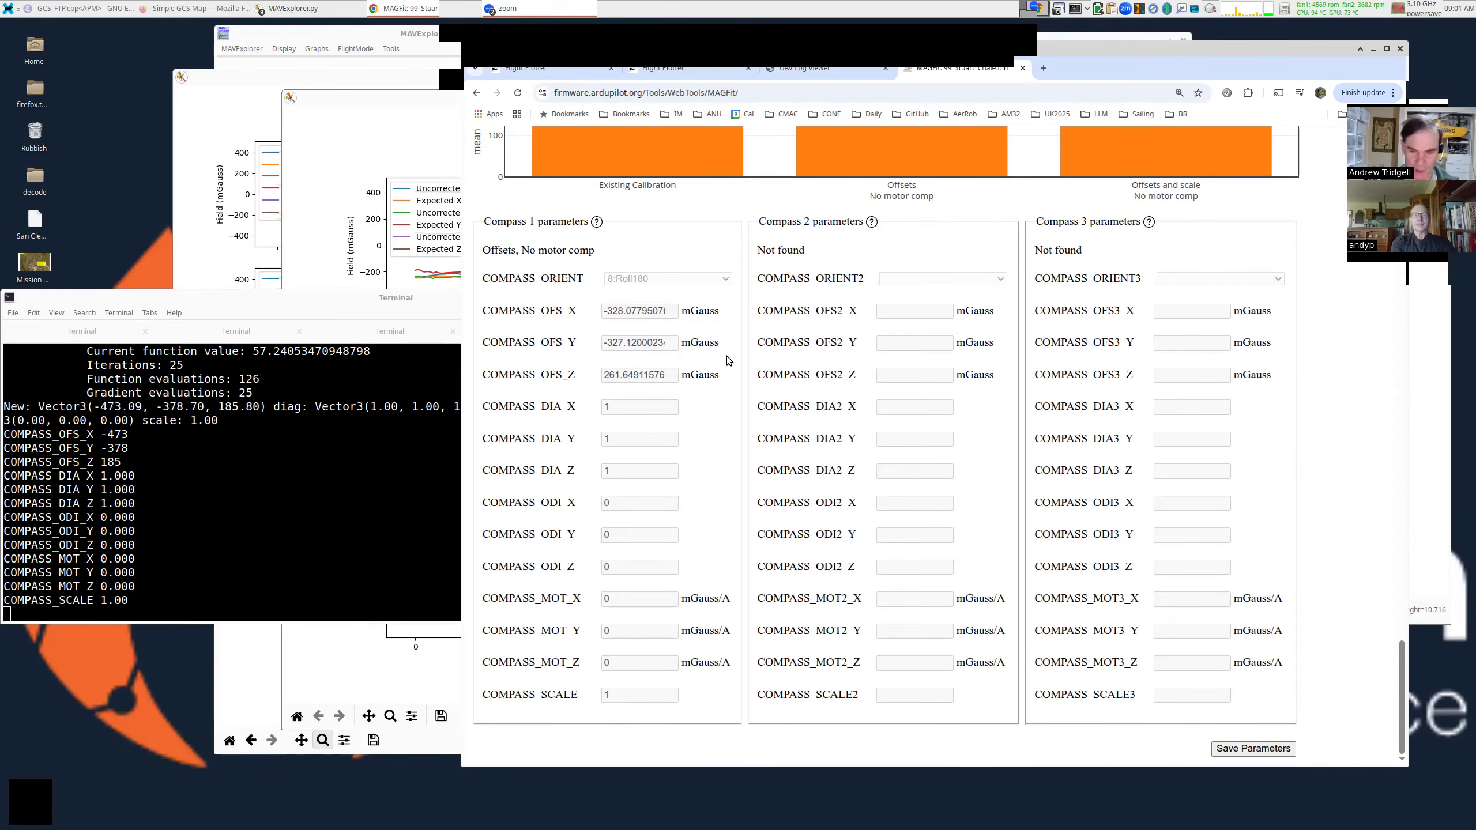
Save Compass 1 offsets to MAGFit.param and open it in Mousepad (OFS_X -328.08, OFS_Y -327.12, OFS_Z 261.65).
{"action": "left_click", "coordinate": [1242, 750]}
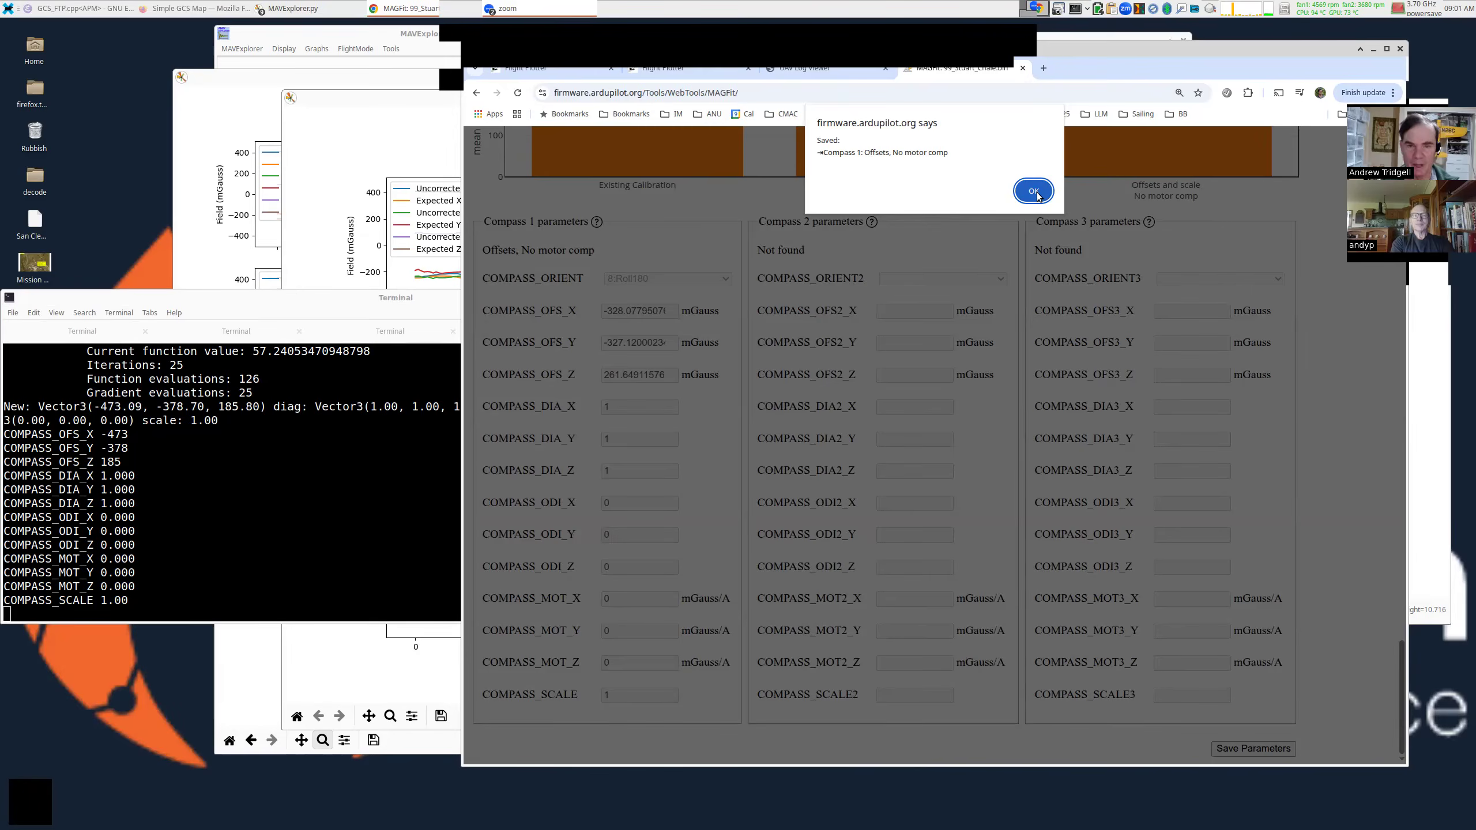
{"action": "left_click", "coordinate": [1036, 193]}
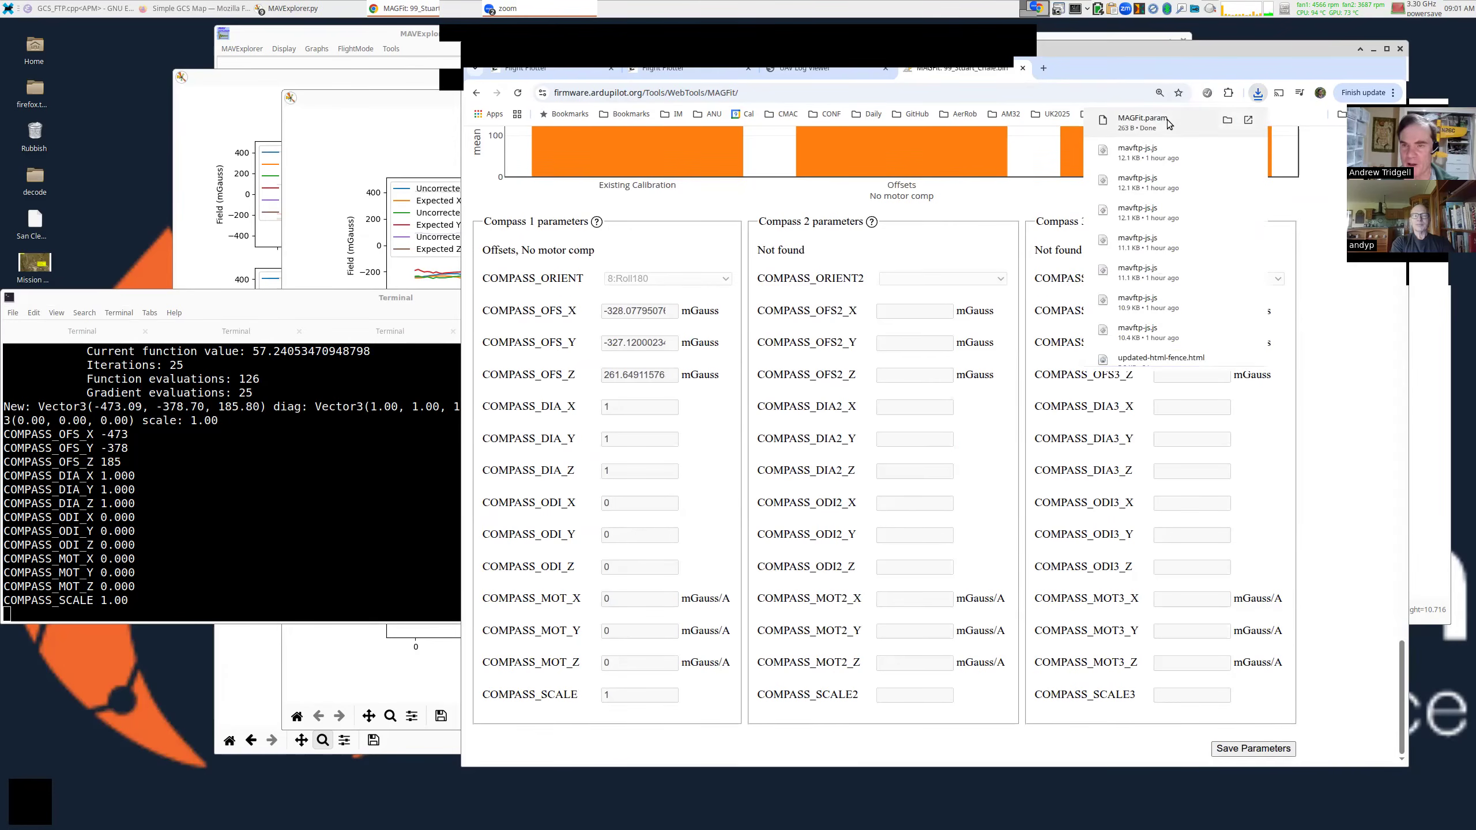
{"action": "left_click", "coordinate": [1167, 120]}
{"action": "left_click_drag", "start_coordinate": [213, 394], "coordinate": [756, 304]}
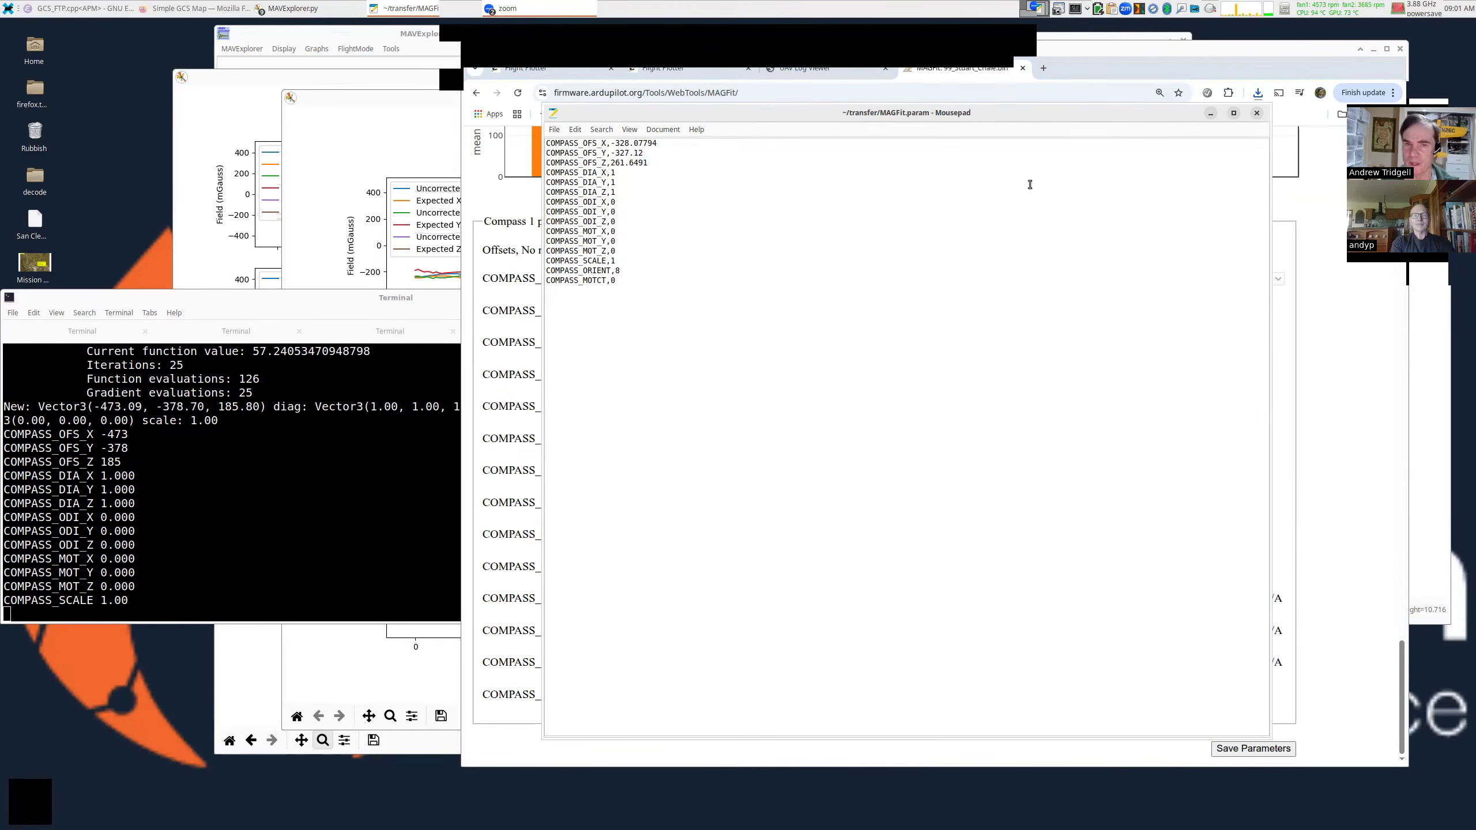
{"action": "left_click_drag", "start_coordinate": [975, 227], "coordinate": [802, 238]}
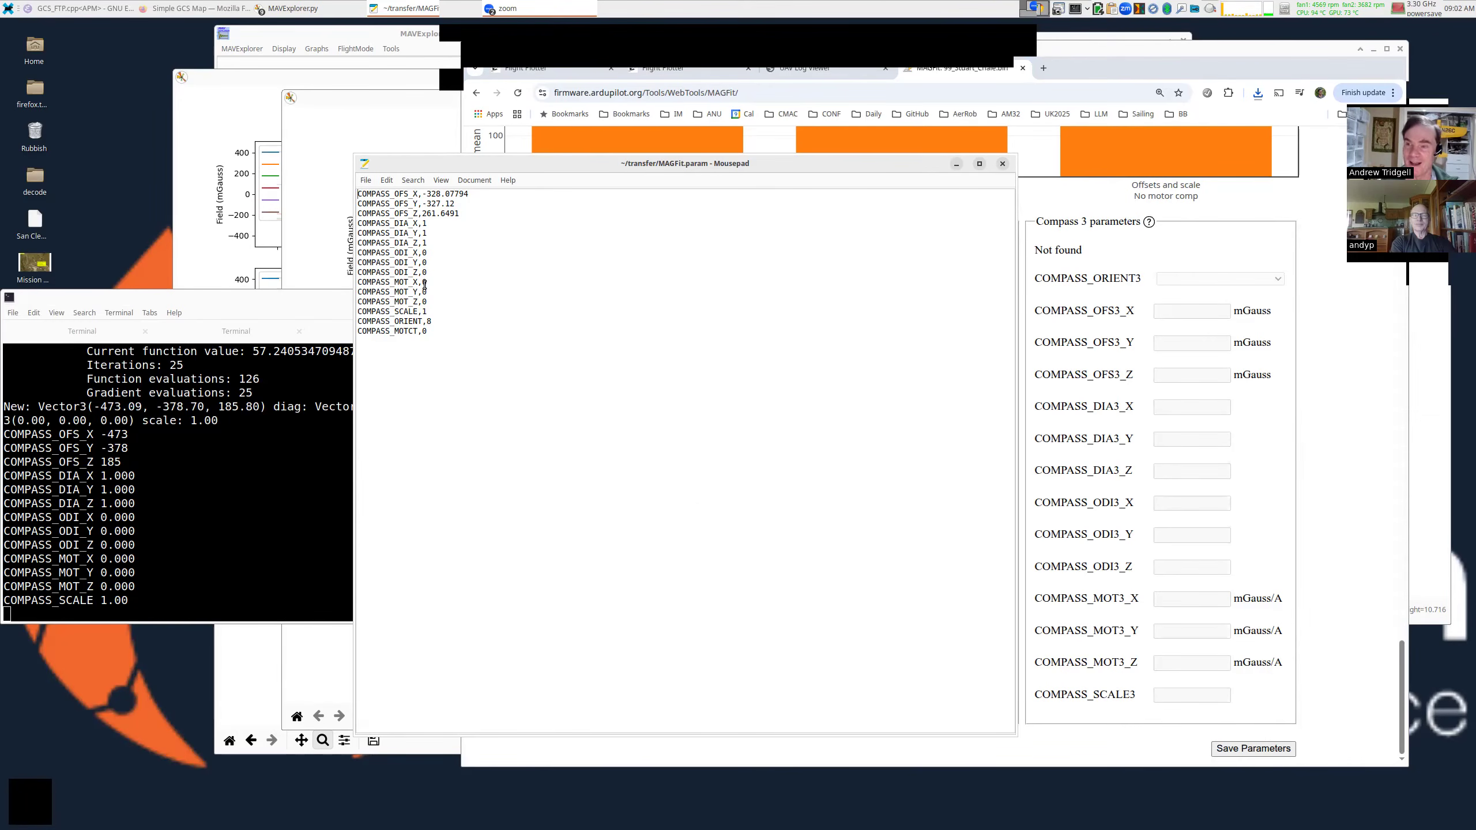
Close MAGFit.param, scroll to the Yaw change plots, and minimize the browser.
{"action": "left_click", "coordinate": [1002, 163]}
{"action": "scroll", "coordinate": [1000, 283], "scroll_direction": "down", "scroll_amount": 10}
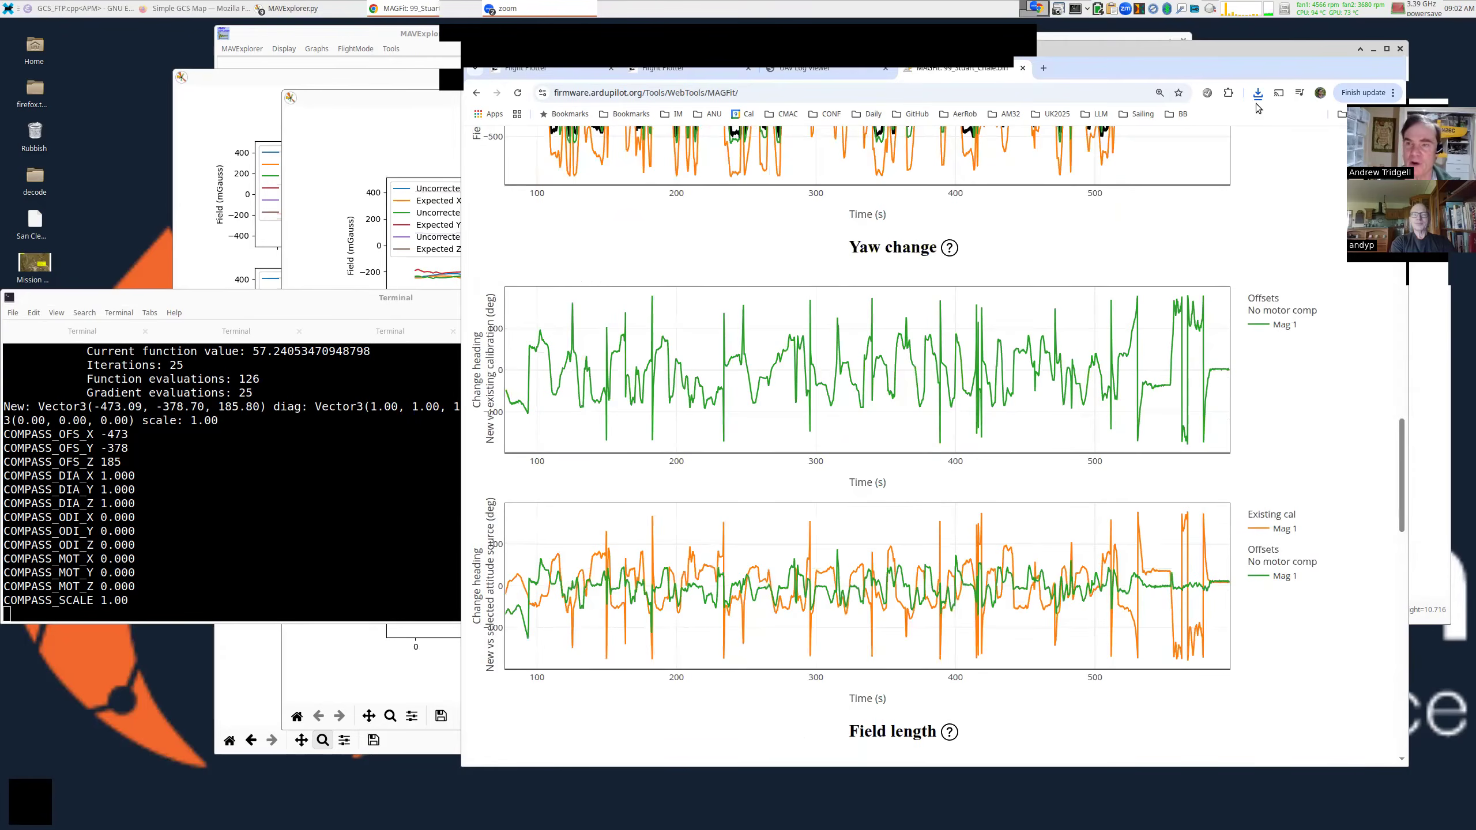
{"action": "left_click_drag", "start_coordinate": [1407, 42], "coordinate": [1303, 132]}
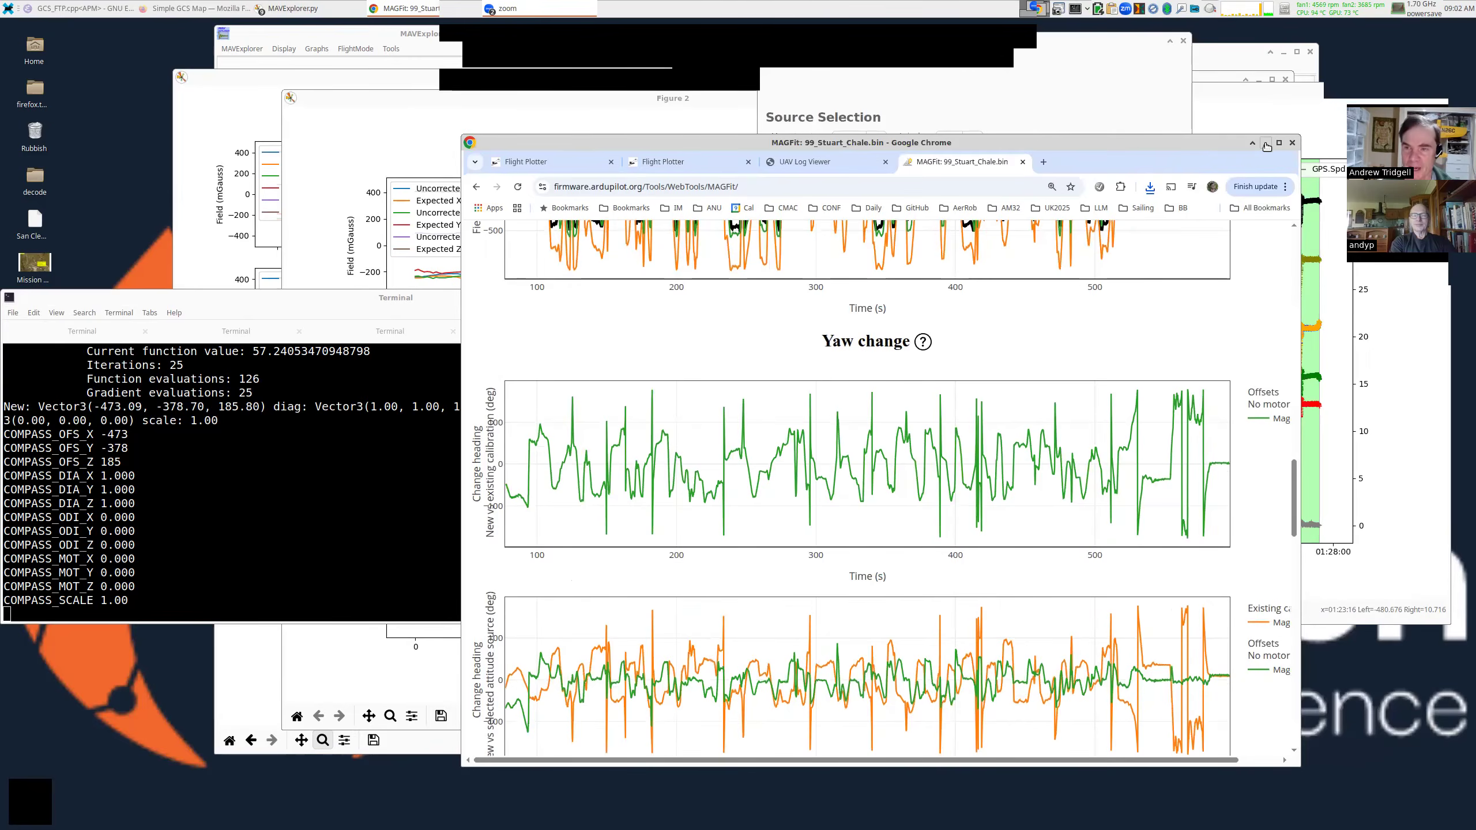
{"action": "left_click", "coordinate": [1268, 141]}
Move the MagFit dialog and terminal, then close MagFit and the Figure 2 window.
{"action": "left_click_drag", "start_coordinate": [1136, 199], "coordinate": [1089, 304]}
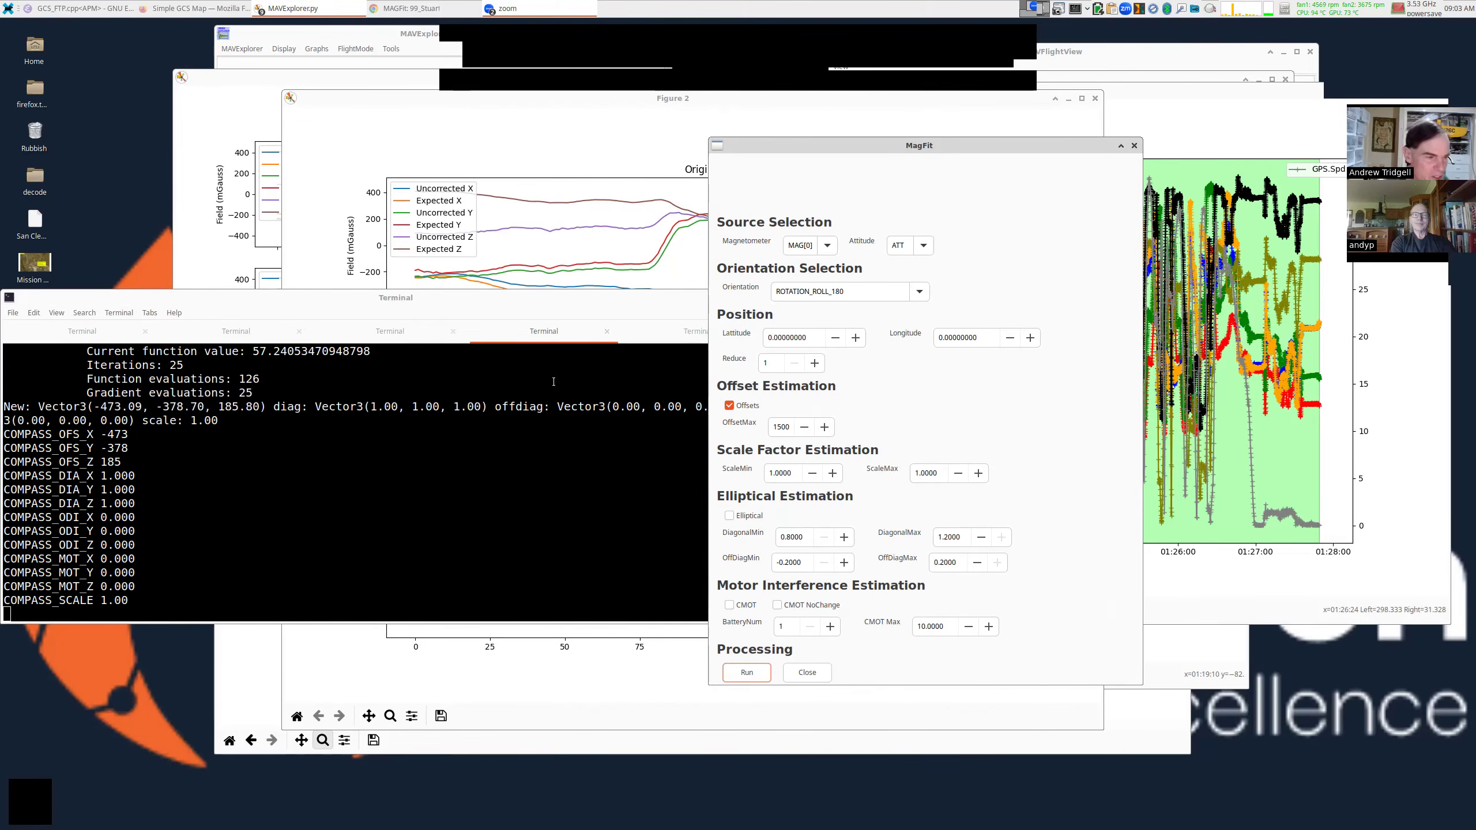
{"action": "left_click_drag", "start_coordinate": [556, 392], "coordinate": [581, 554]}
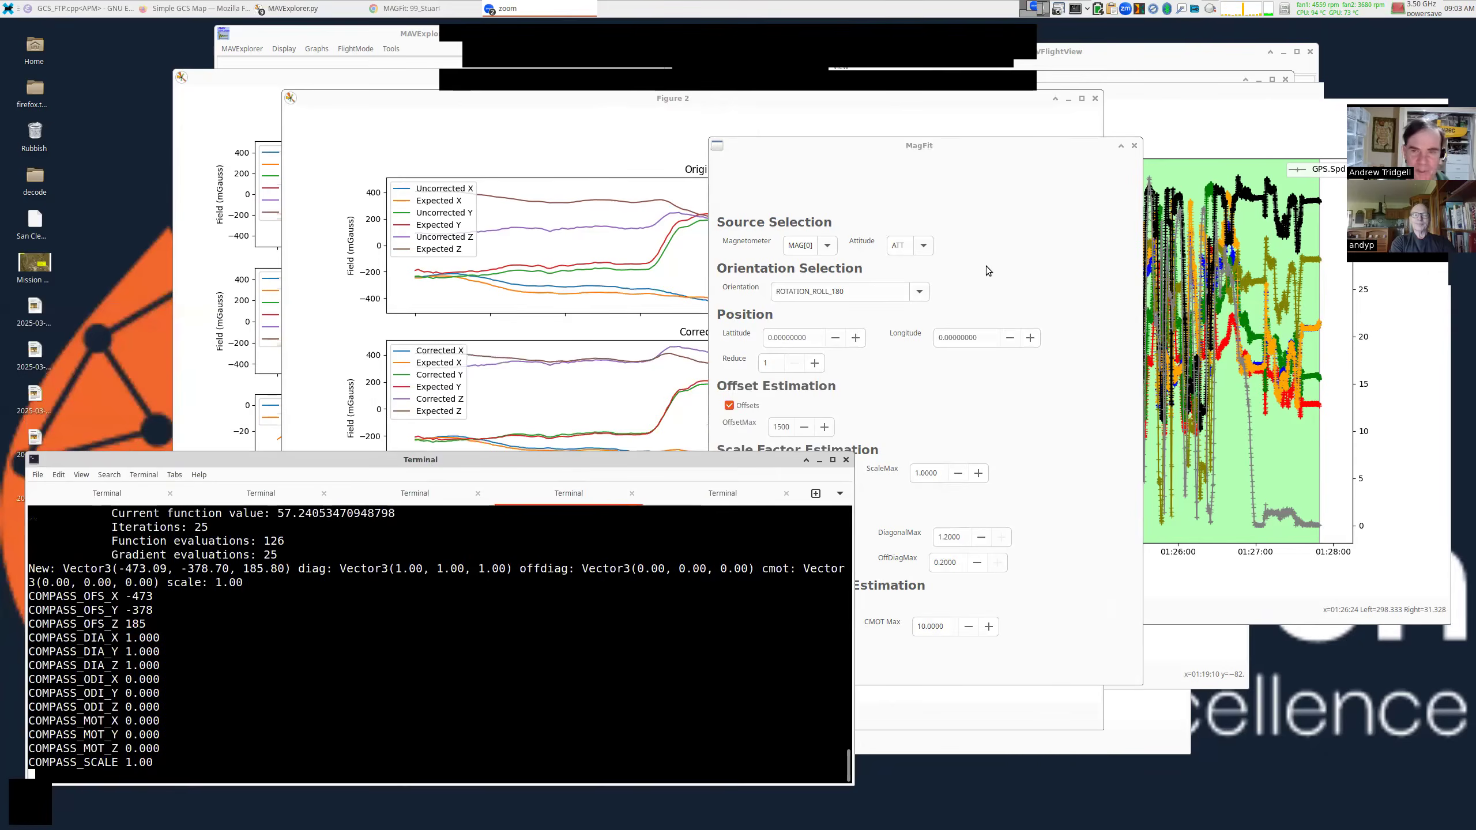
{"action": "left_click", "coordinate": [1134, 146]}
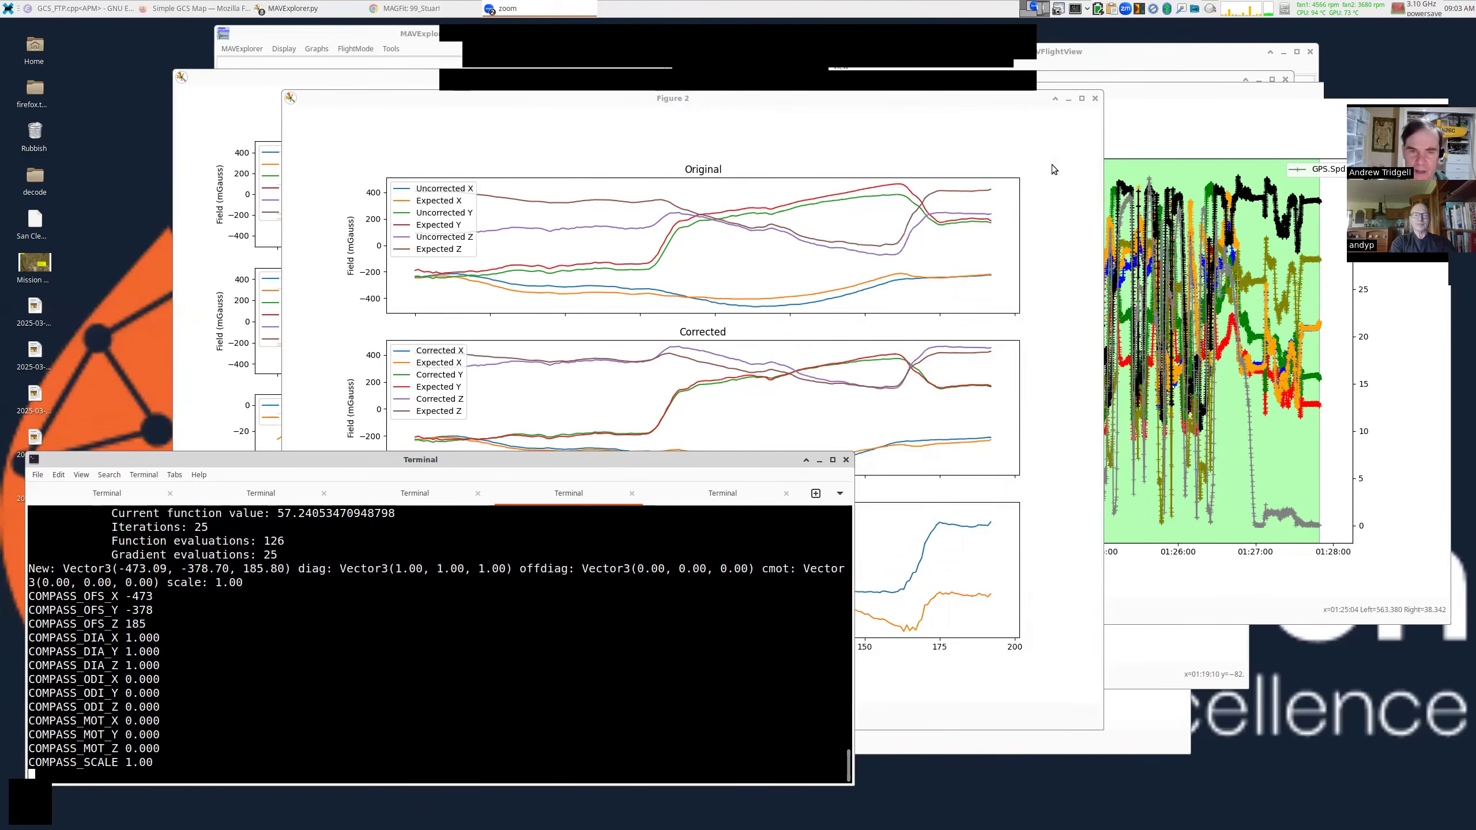
{"action": "left_click", "coordinate": [1095, 98]}
Close the Original/Corrected fit plot and clear the terminal screen.
{"action": "left_click", "coordinate": [809, 76]}
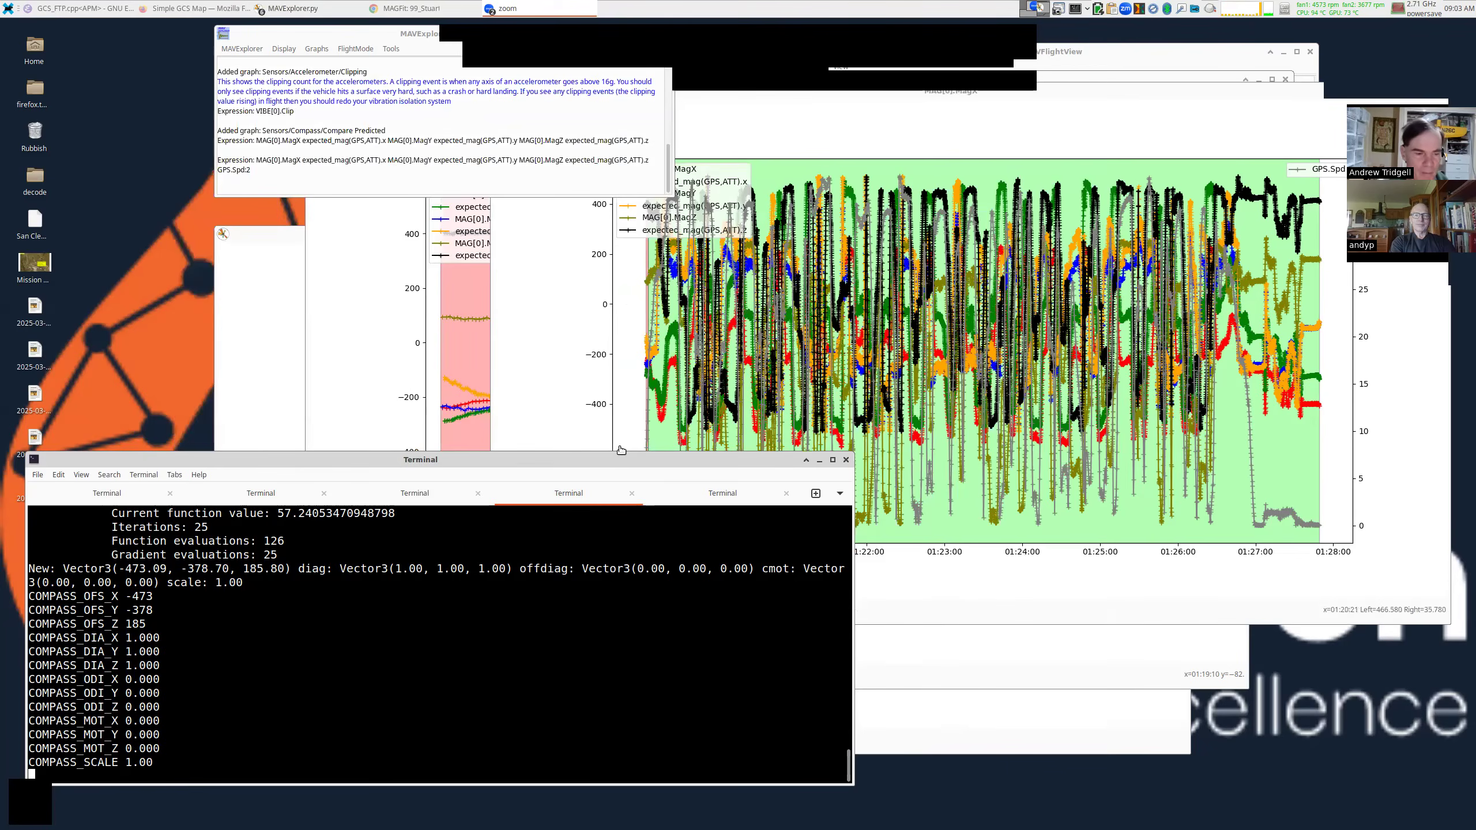
{"action": "key", "text": "ctrl+l"}
{"action": "type", "text": "g"}
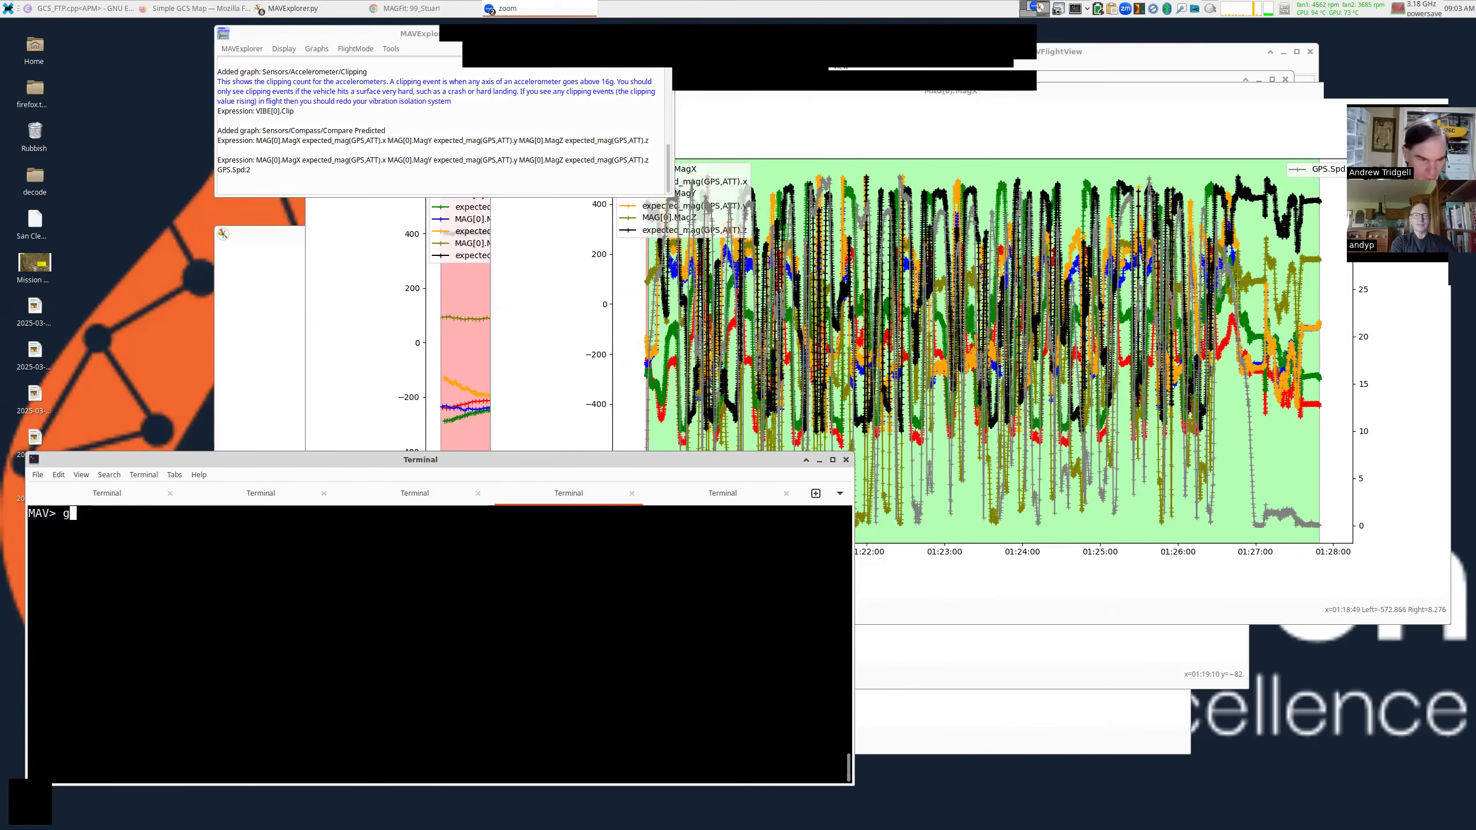
{"action": "type", "text": "raph BARO.Alt"}
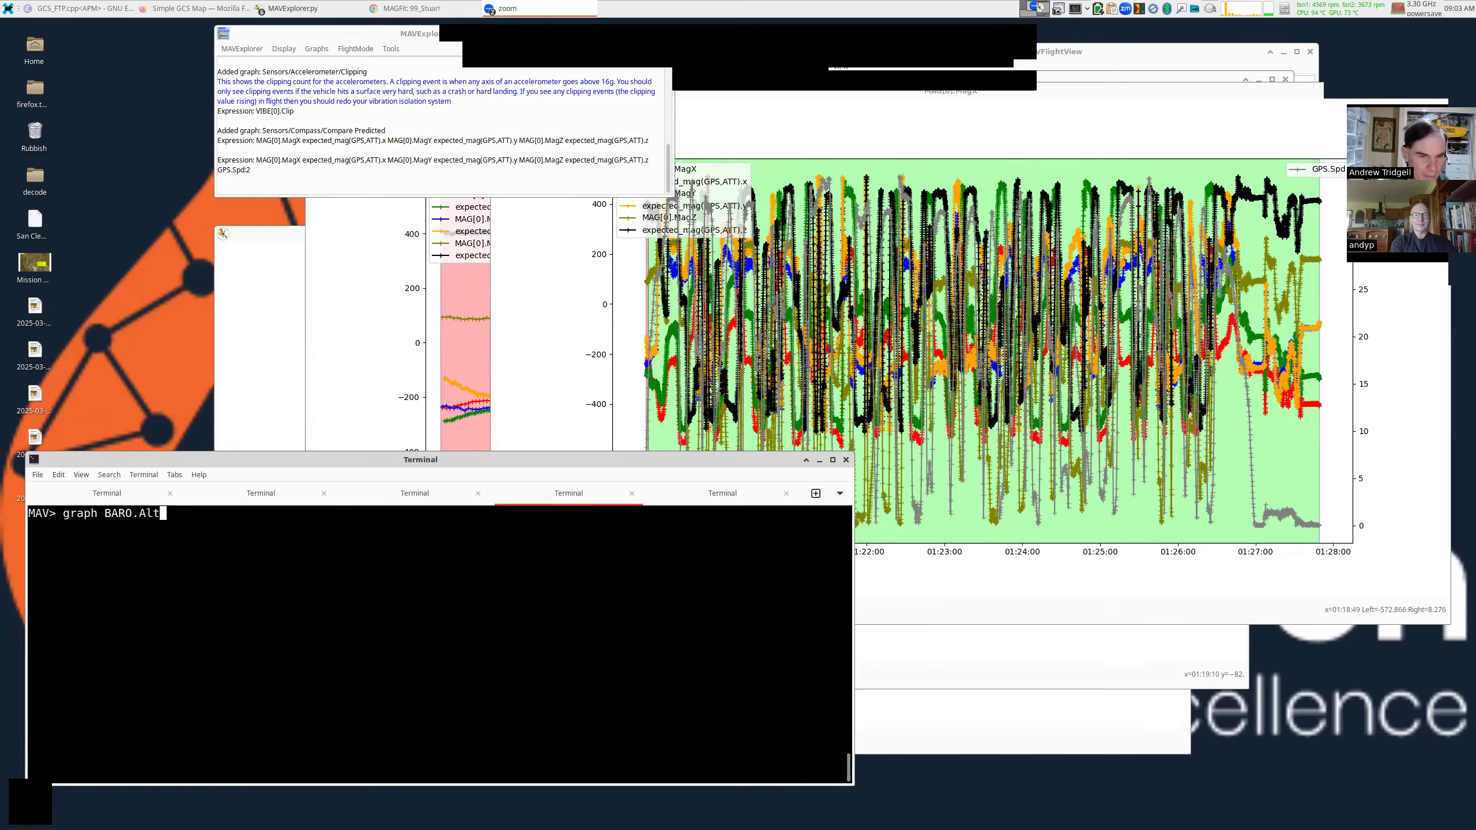
{"action": "left_click_drag", "start_coordinate": [554, 137], "coordinate": [596, 130]}
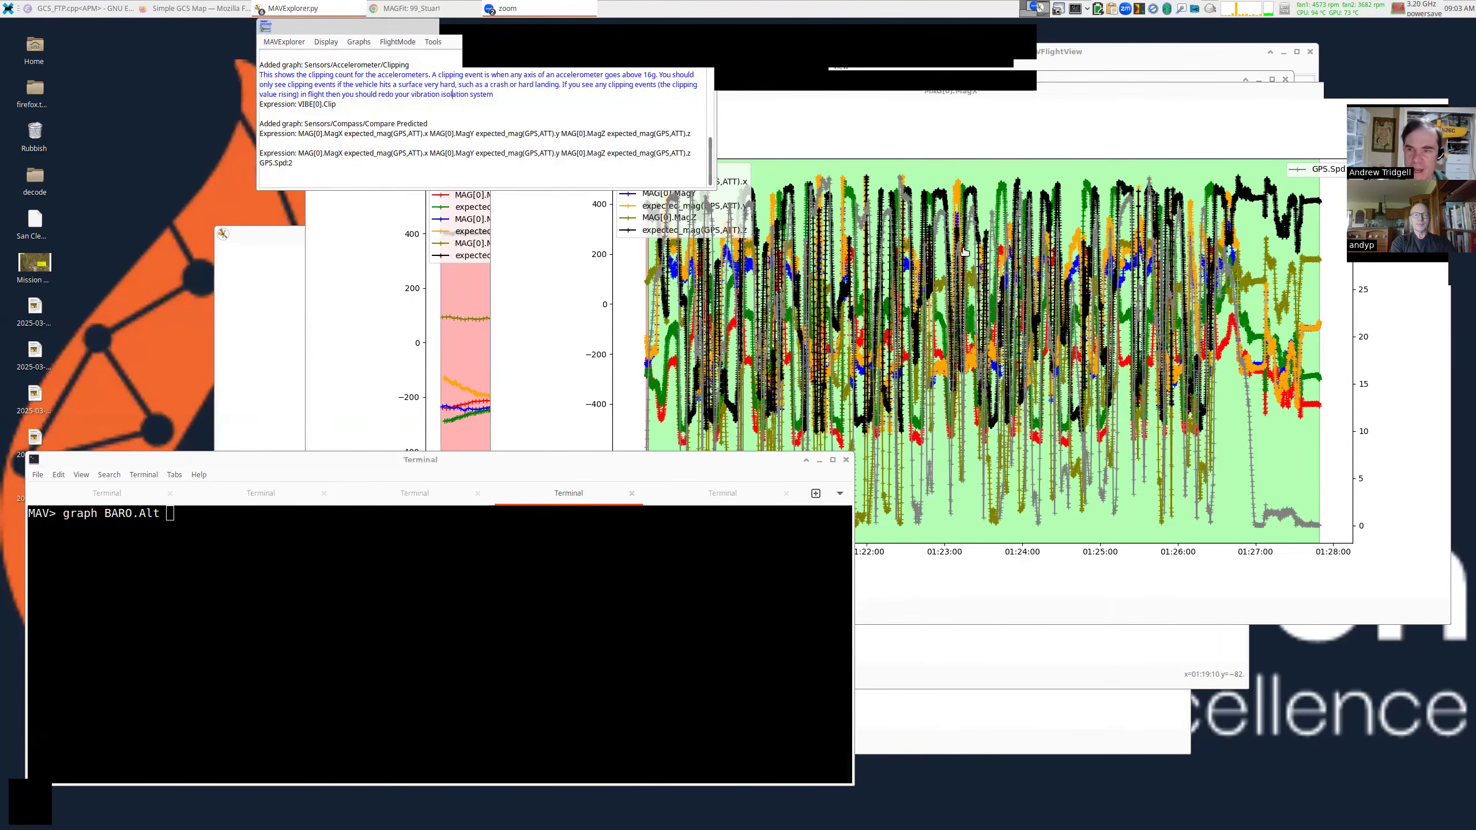
Close the MAG[0].MagX and Compare Predicted graphs and erase the half-typed graph command.
{"action": "left_click_drag", "start_coordinate": [1222, 230], "coordinate": [998, 301]}
{"action": "left_click", "coordinate": [1113, 205]}
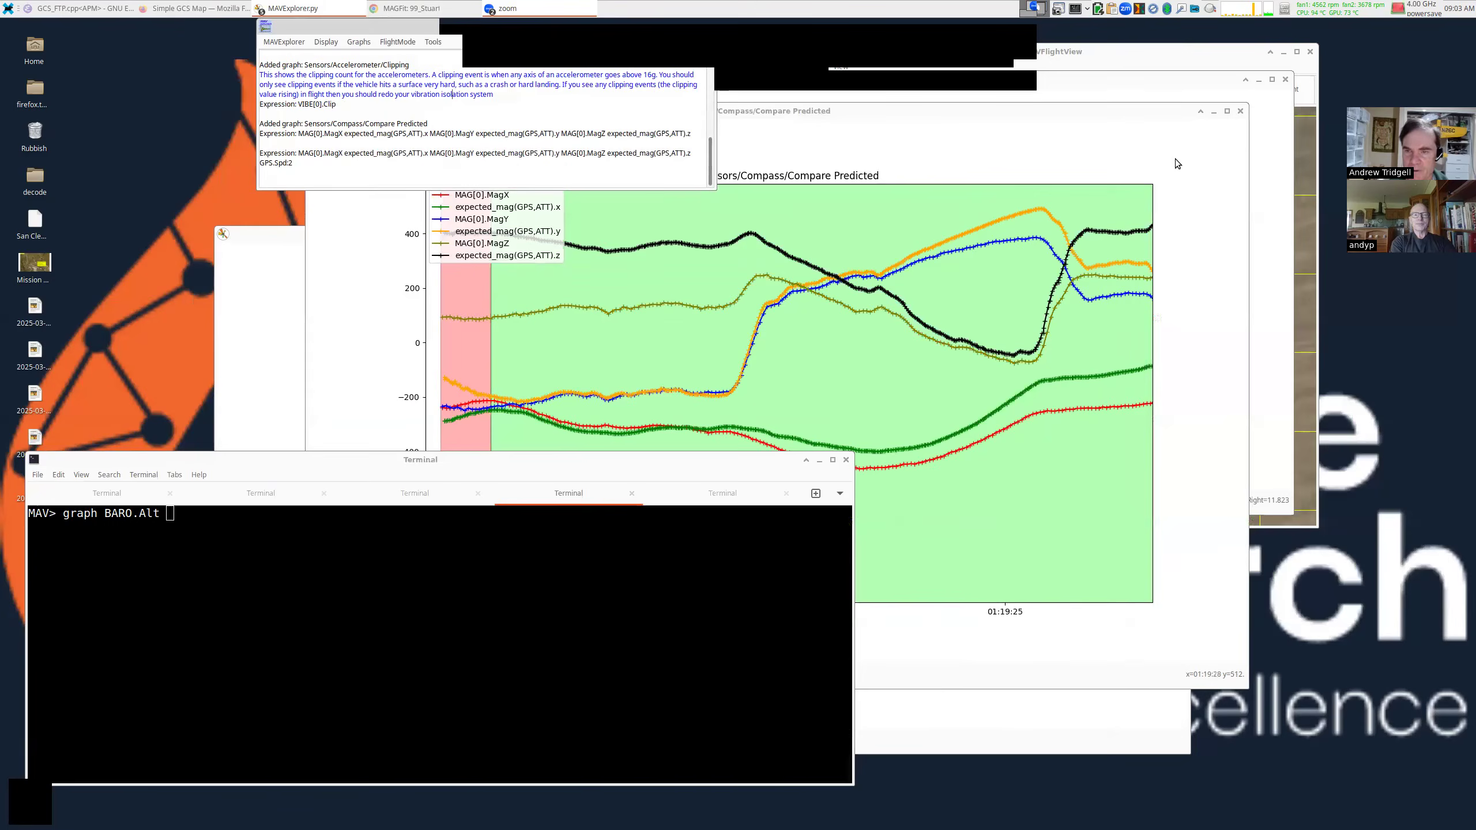
{"action": "left_click", "coordinate": [1241, 112]}
{"action": "left_click", "coordinate": [1115, 174]}
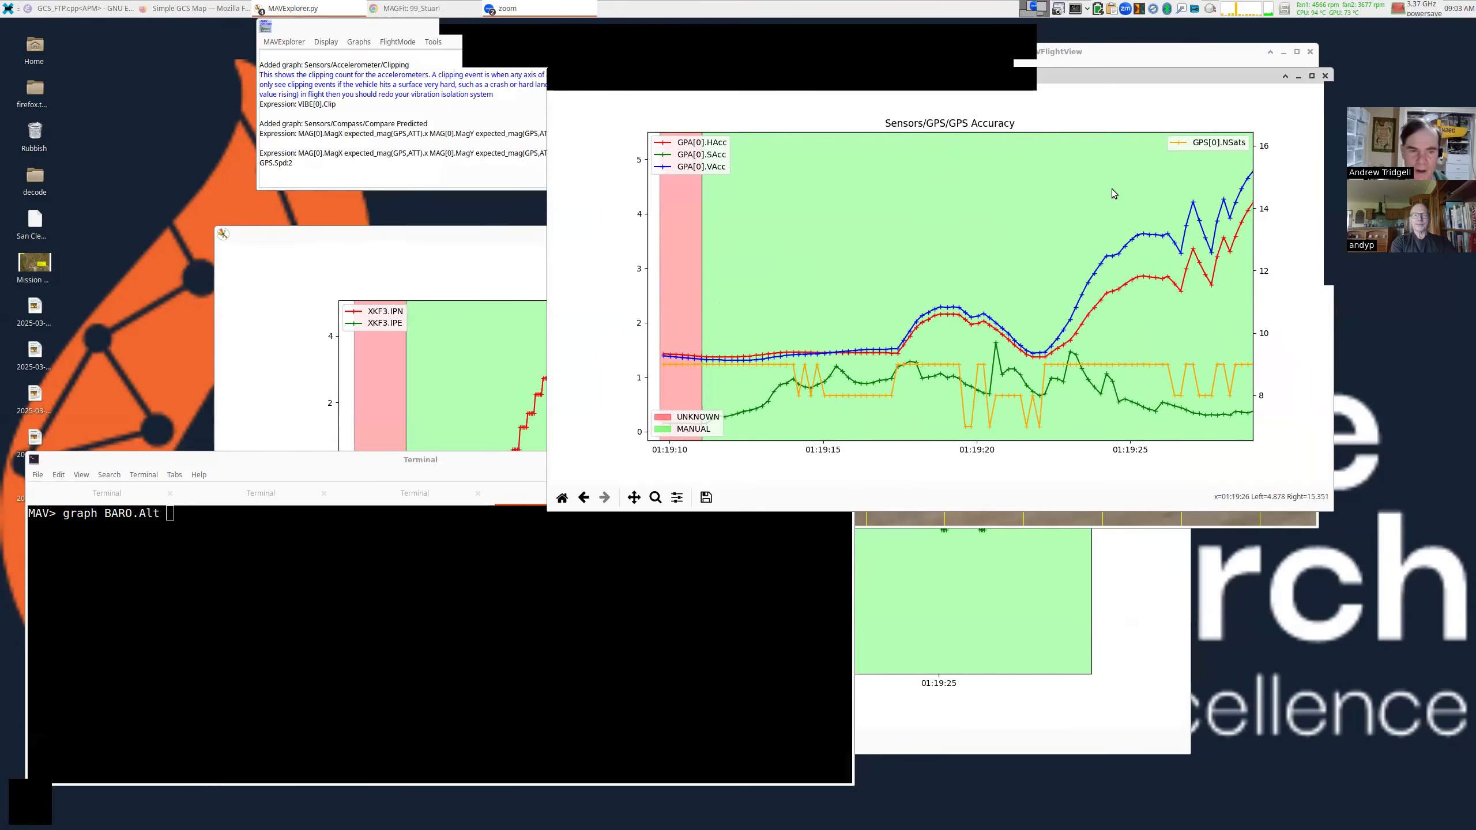
{"action": "left_click", "coordinate": [652, 586]}
{"action": "key", "text": "ctrl+a"}
{"action": "key", "text": "ctrl+k"}
Reset the GPS Accuracy graph to its full flight time range.
{"action": "left_click", "coordinate": [927, 521]}
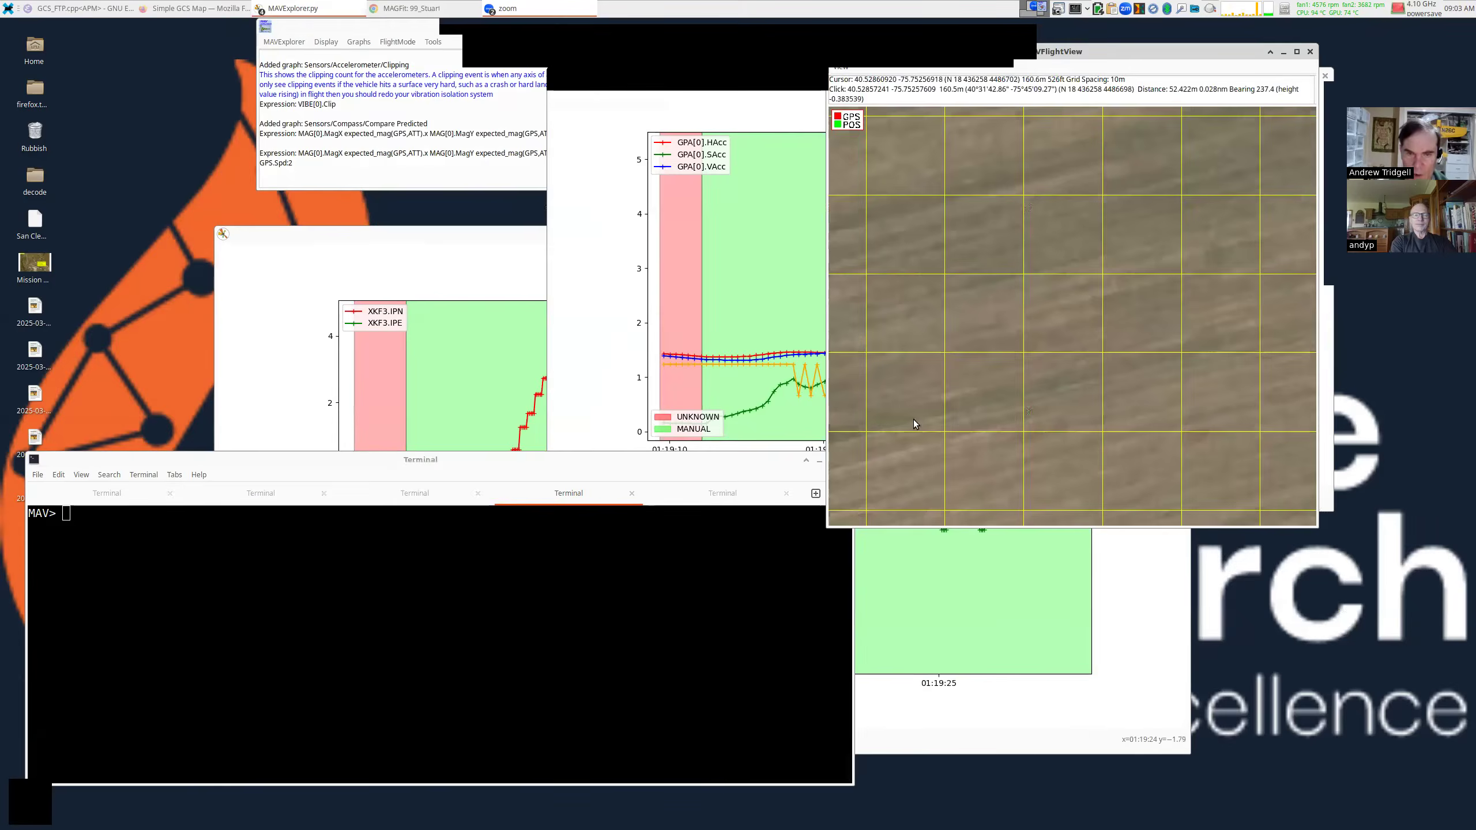
{"action": "left_click", "coordinate": [688, 378]}
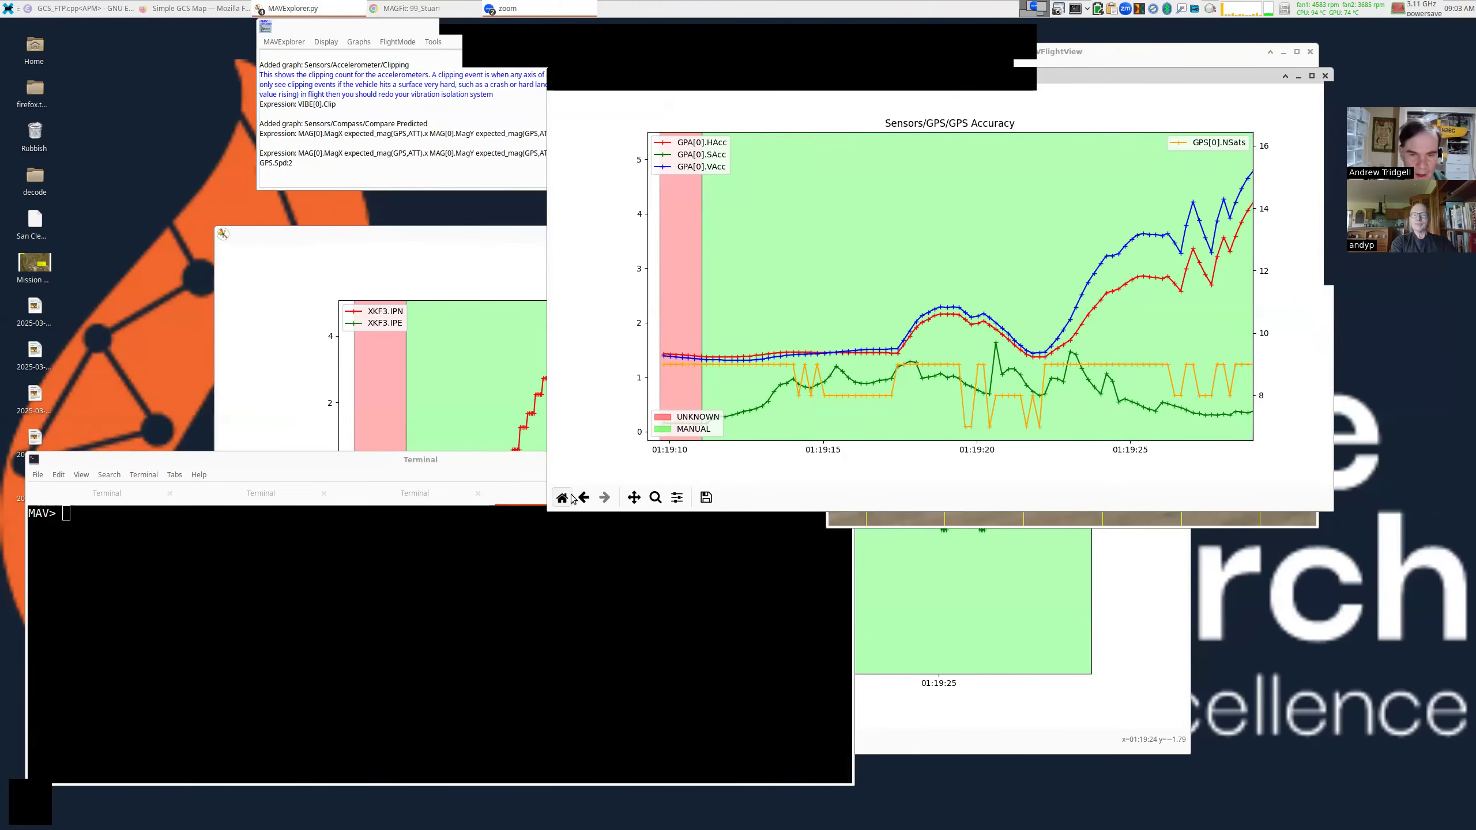
{"action": "left_click", "coordinate": [562, 497]}
Zoom out and pan the flight map so all GPS and POS tracks are visible.
{"action": "left_click", "coordinate": [1040, 521]}
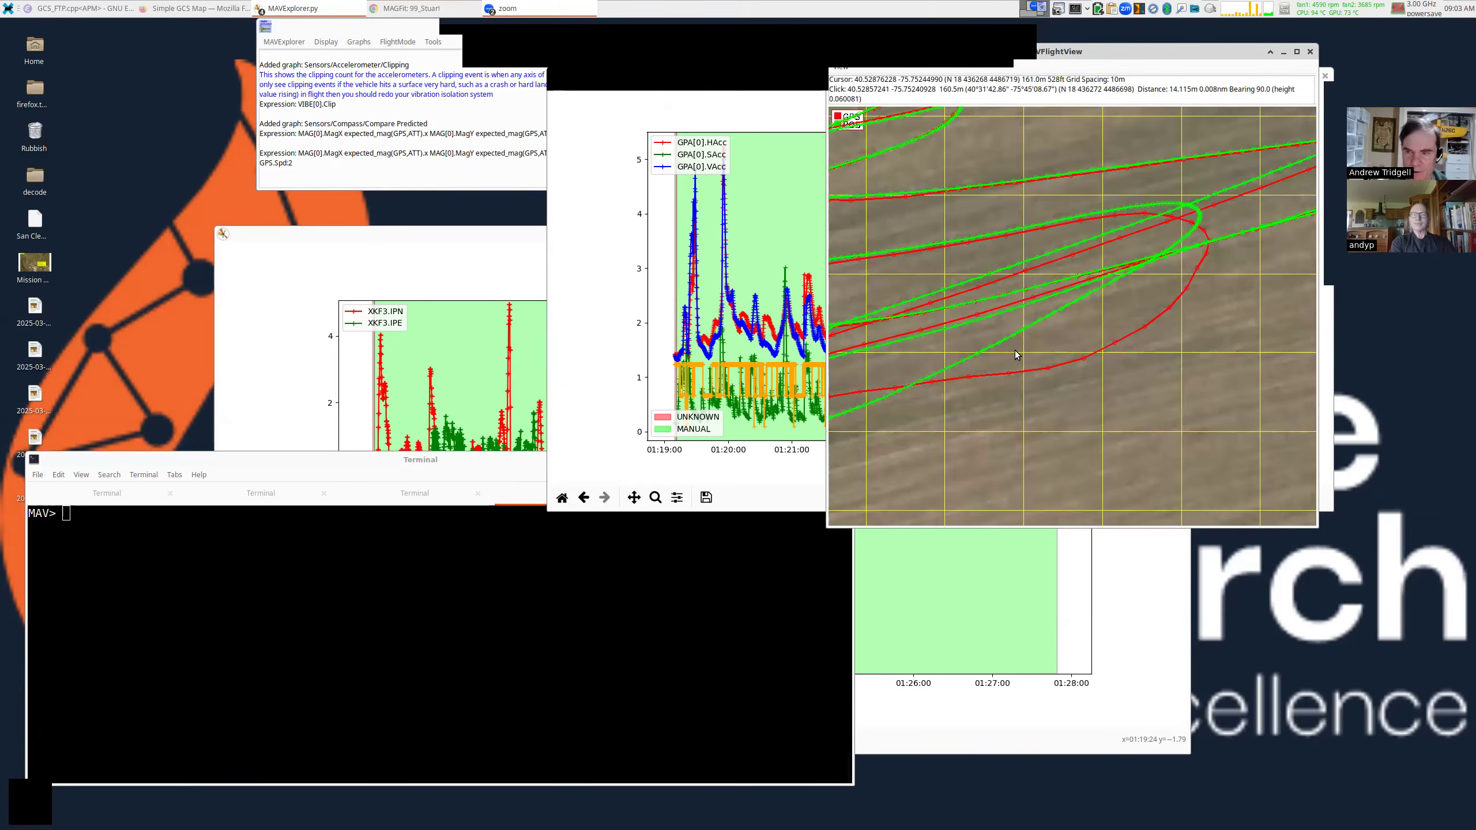
{"action": "scroll", "coordinate": [963, 268], "scroll_direction": "down", "scroll_amount": 10}
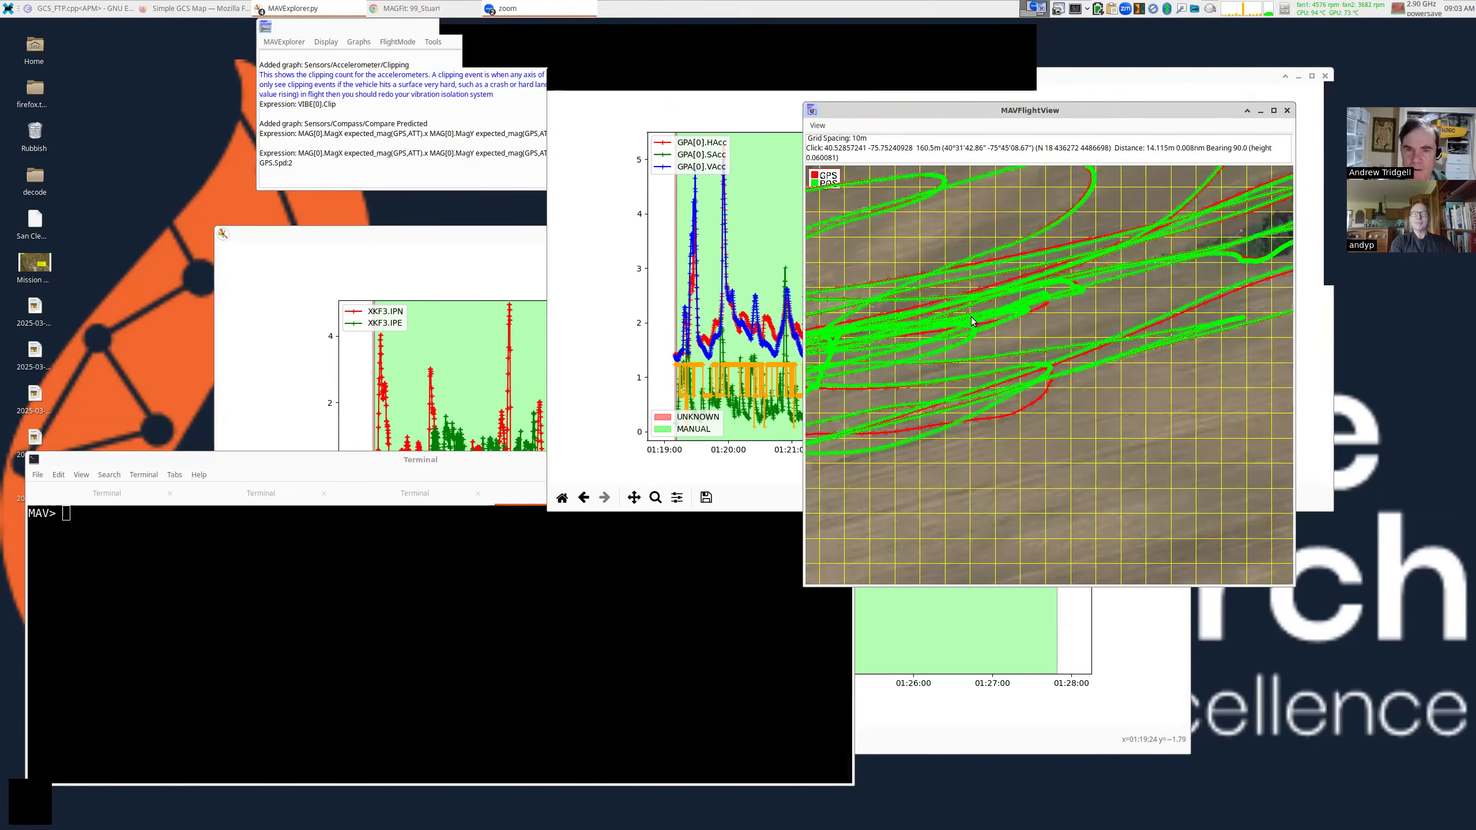
{"action": "left_click_drag", "start_coordinate": [990, 385], "coordinate": [1139, 348]}
{"action": "left_click_drag", "start_coordinate": [994, 384], "coordinate": [996, 415]}
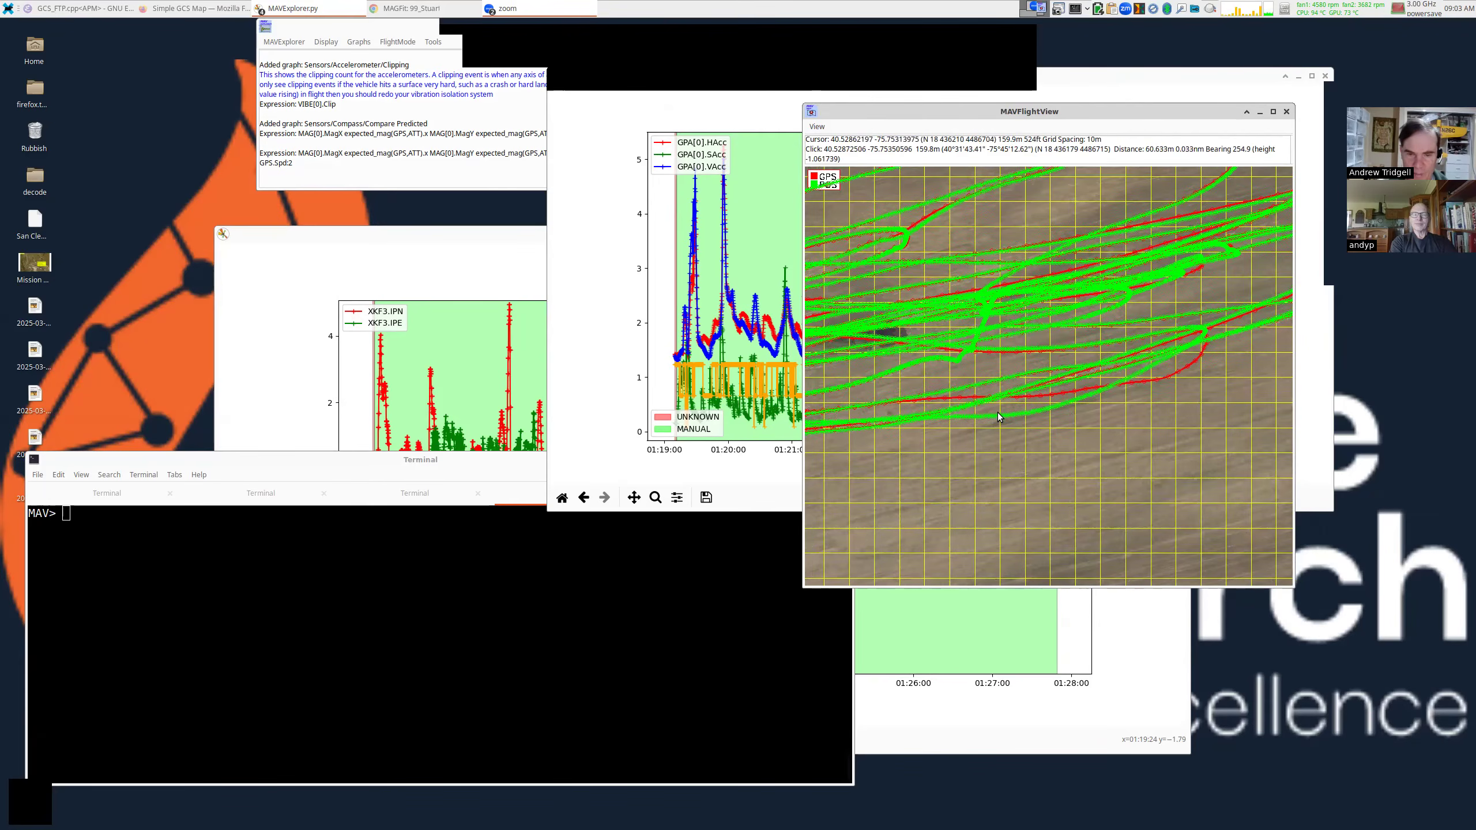
{"action": "scroll", "coordinate": [997, 413], "scroll_direction": "down", "scroll_amount": 5}
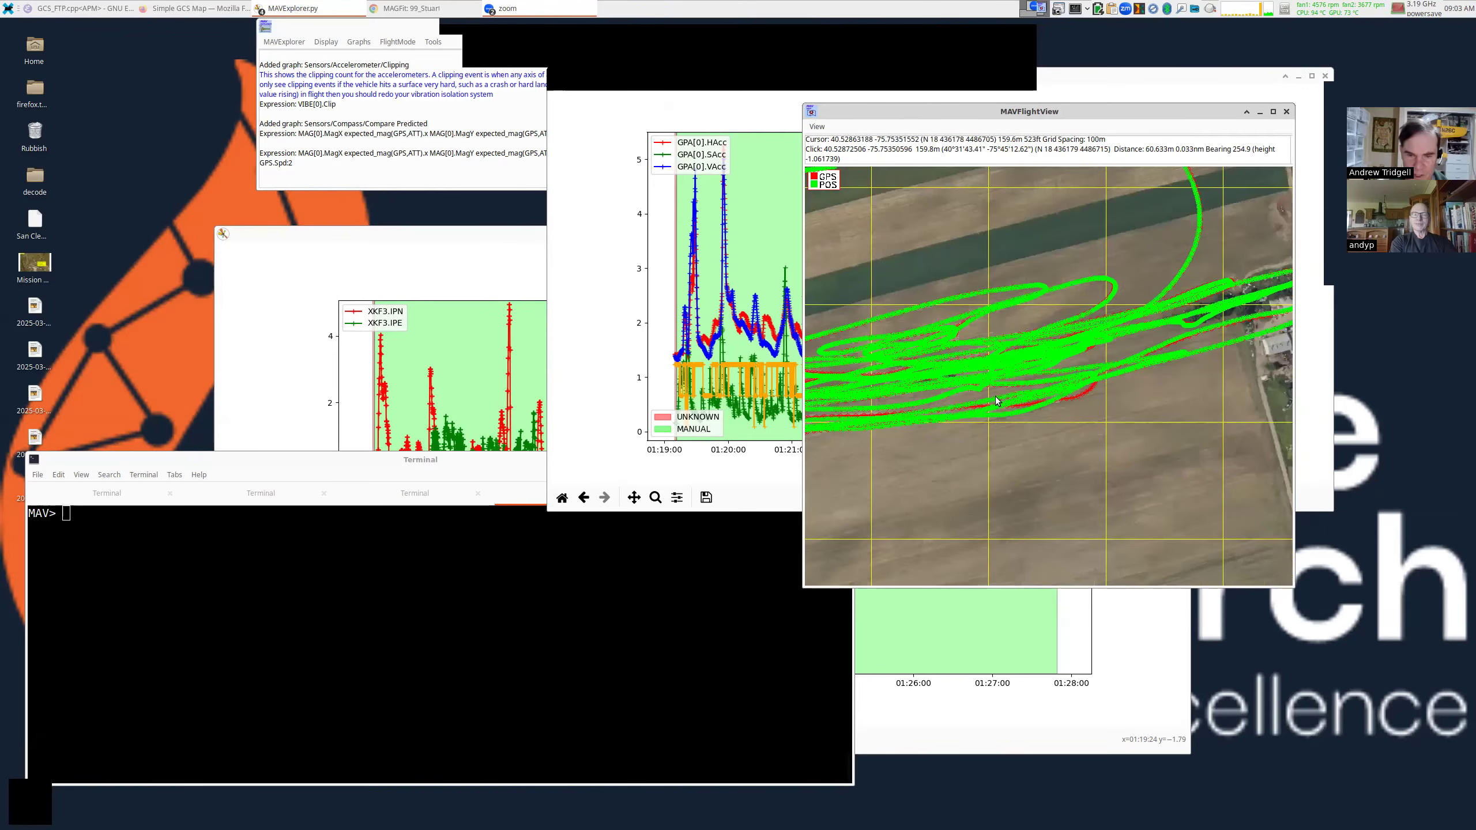
{"action": "left_click_drag", "start_coordinate": [948, 421], "coordinate": [999, 405]}
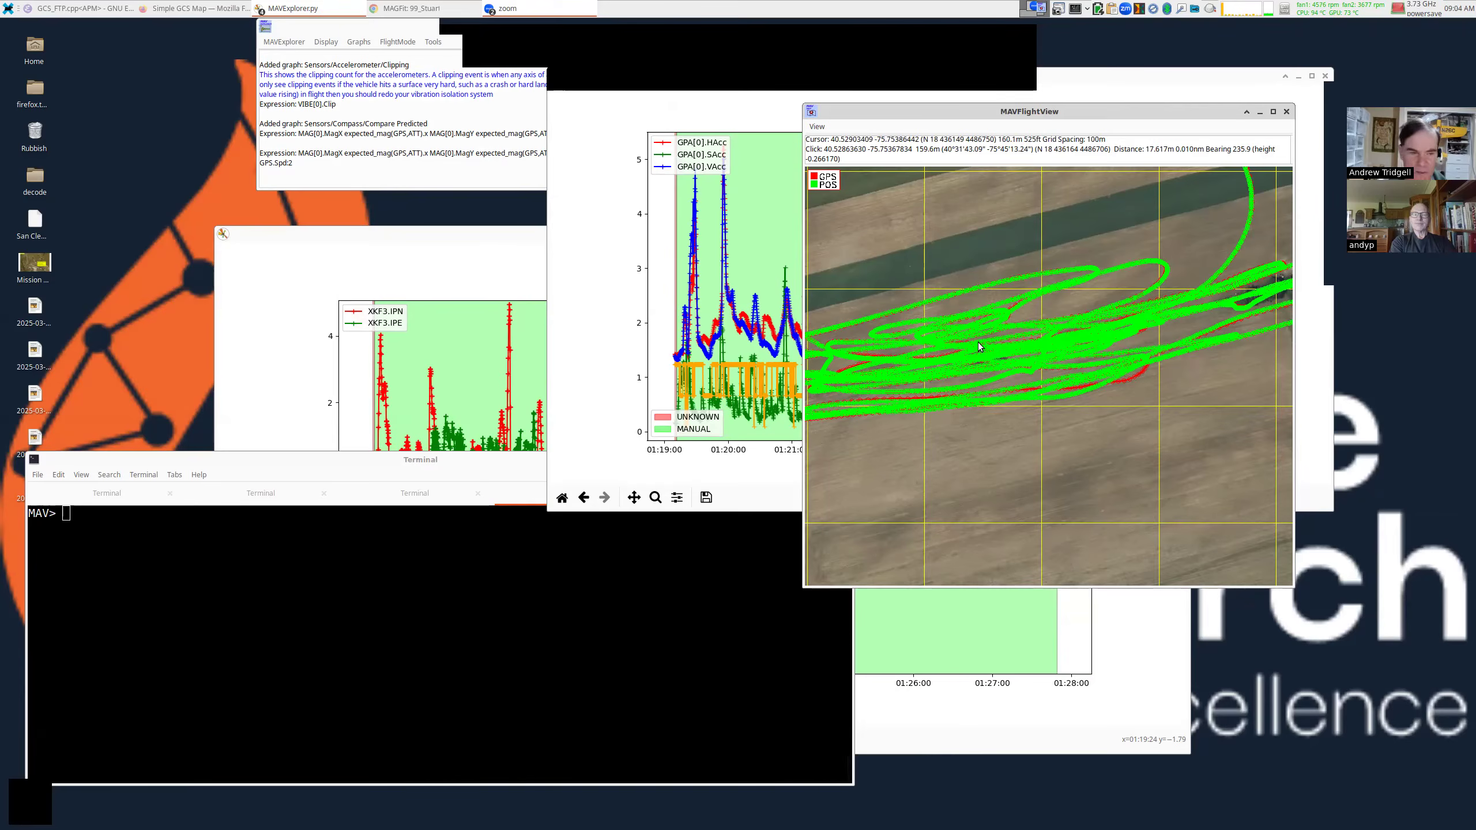
Extend the recalled command to graph BARO.Alt GPS[0].Alt-160 and plot it.
{"action": "left_click", "coordinate": [564, 541]}
{"action": "key", "text": "Up"}
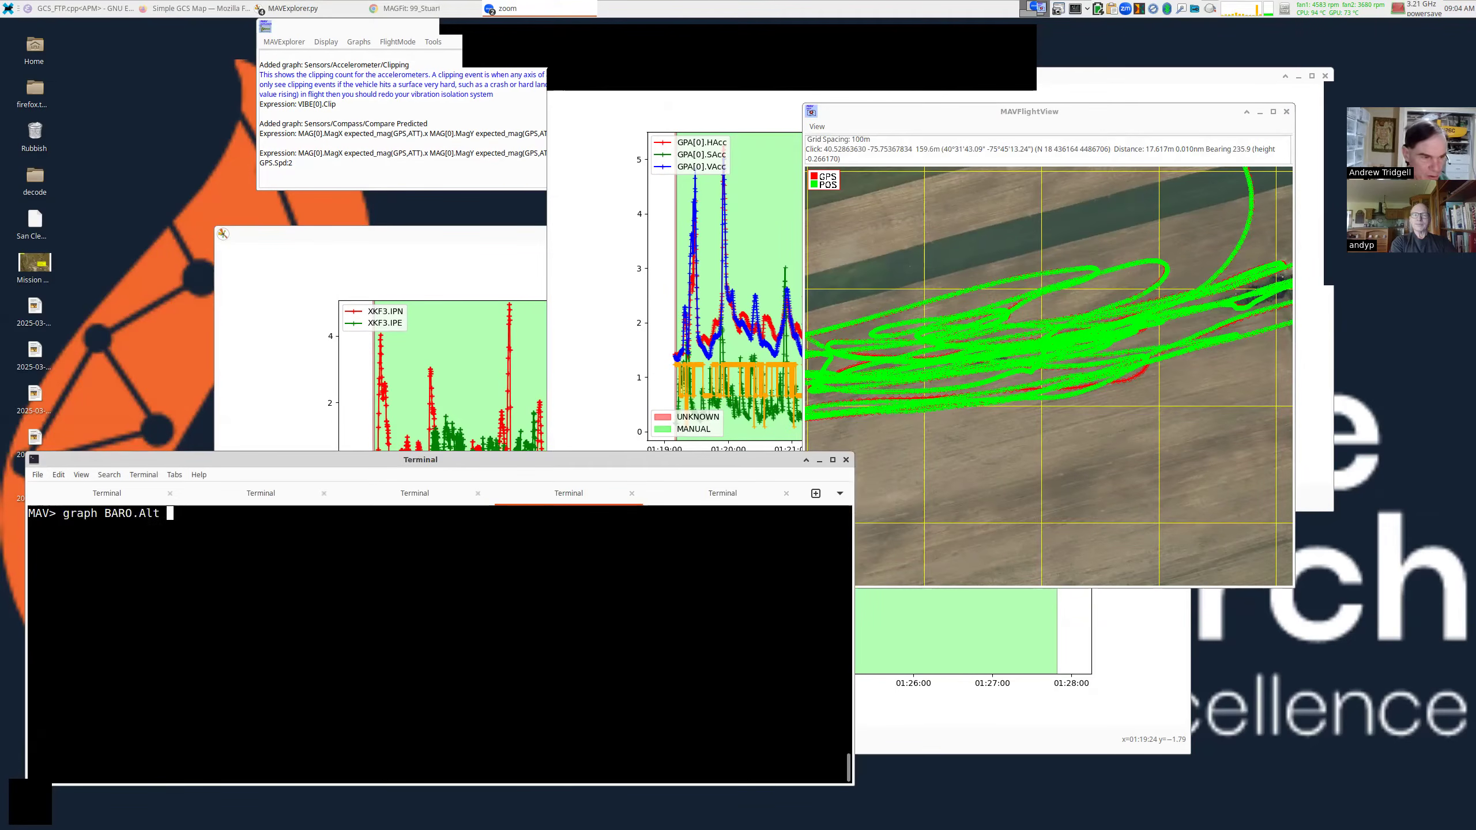
{"action": "type", "text": "GPS"}
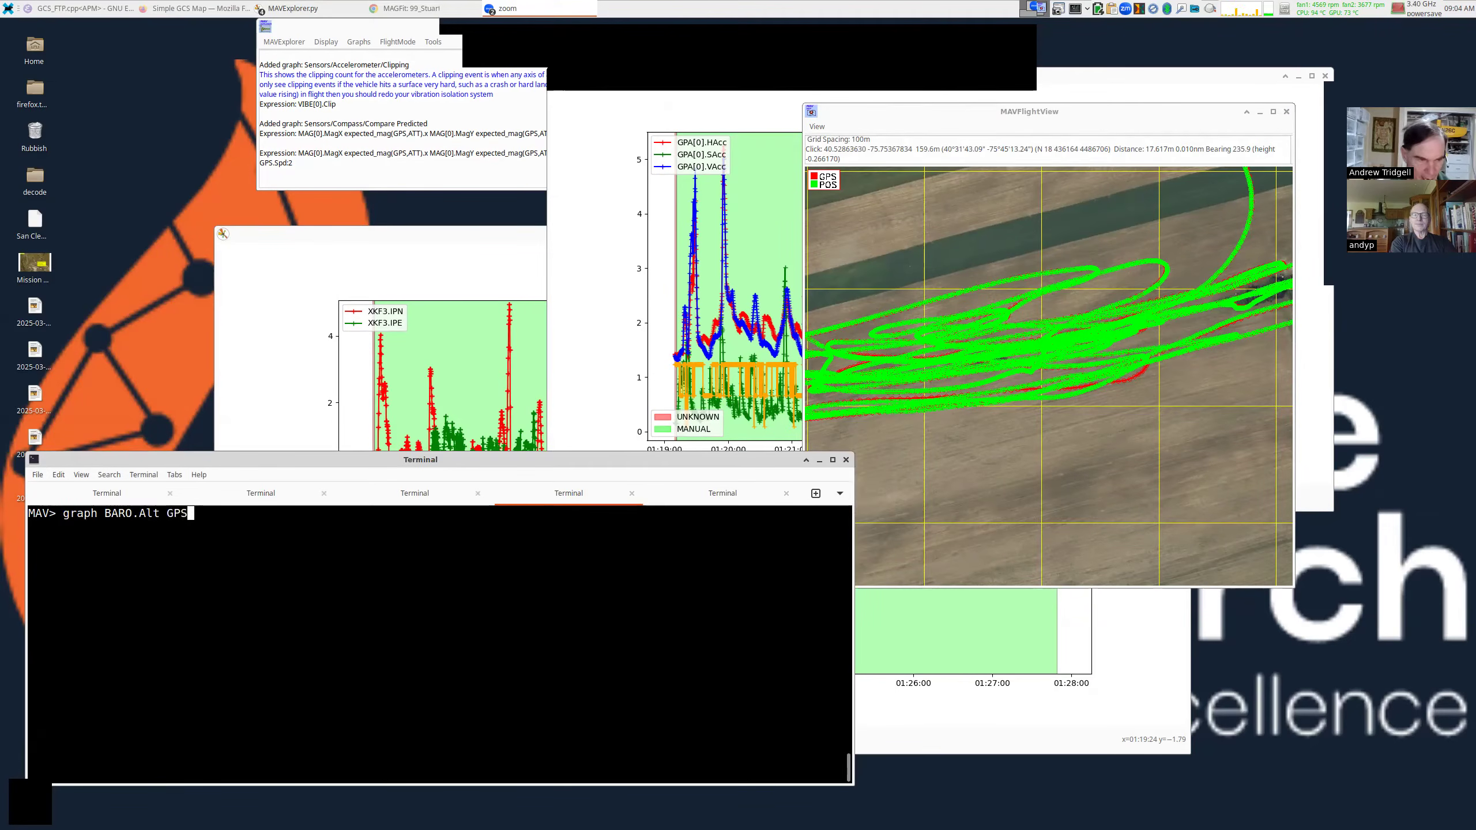
{"action": "key", "text": "Tab"}
{"action": "type", "text": "[0].A"}
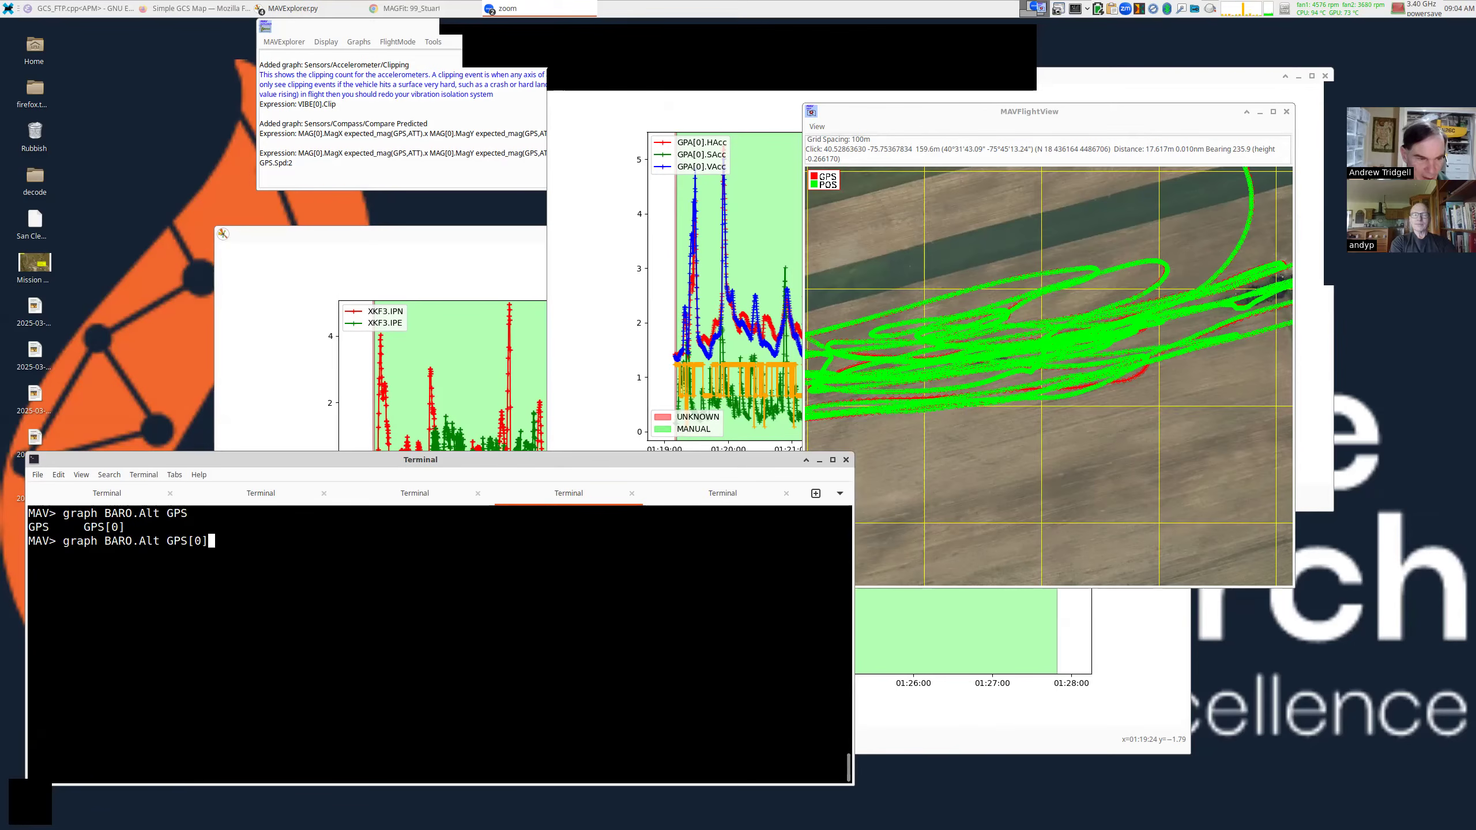
{"action": "type", "text": "lt"}
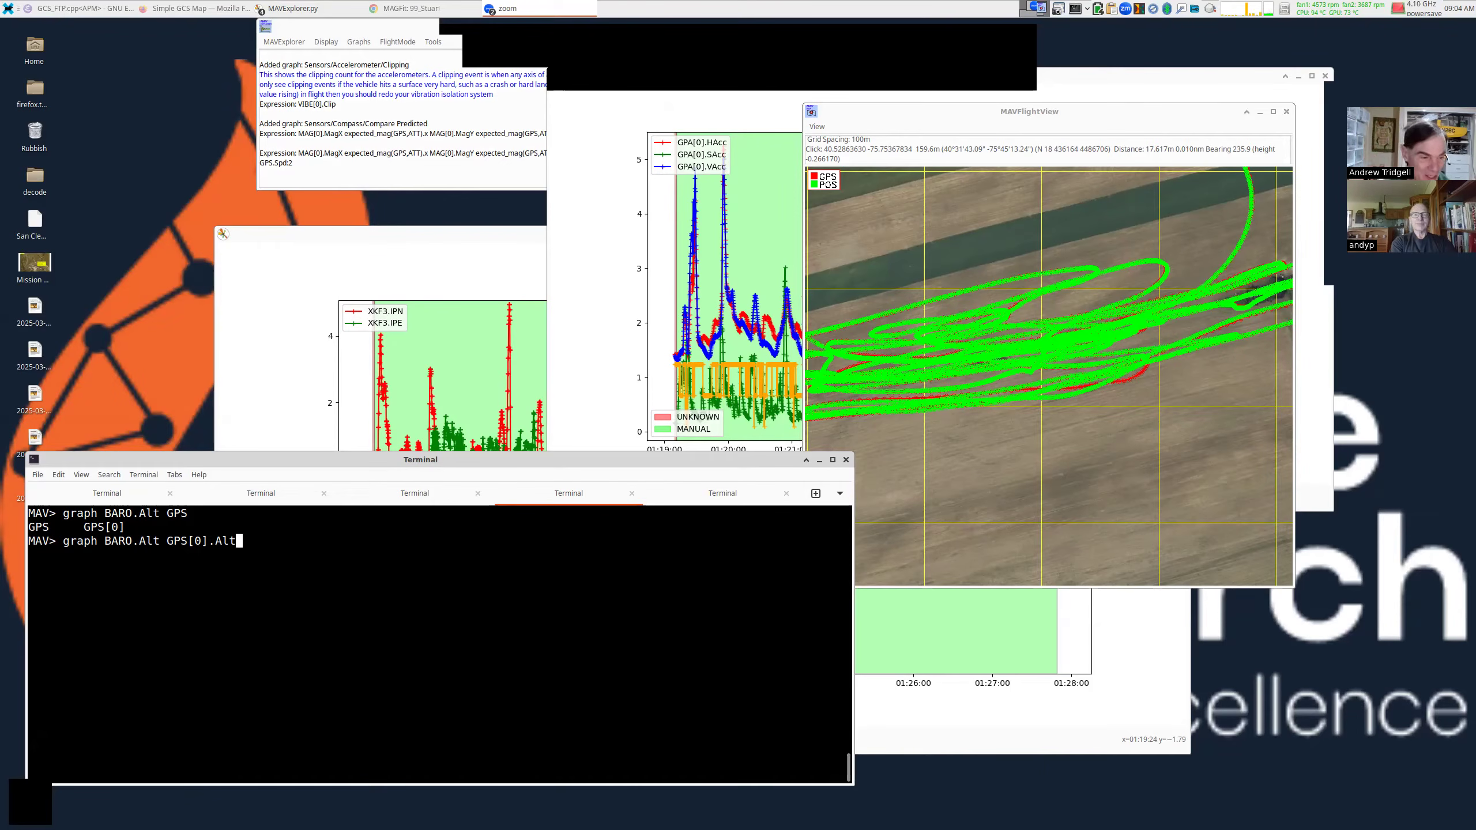
{"action": "type", "text": "-160"}
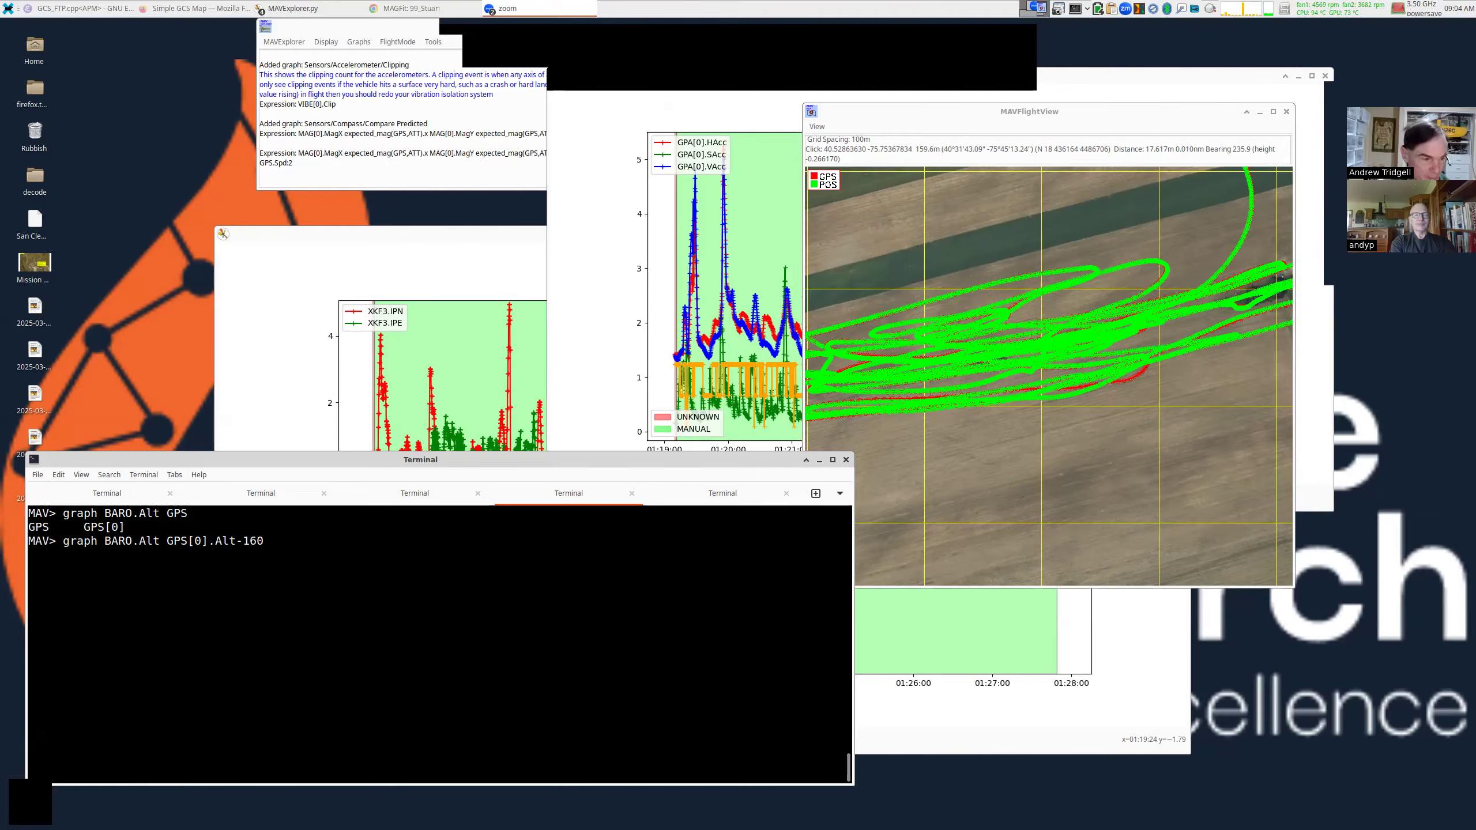
{"action": "key", "text": "Return"}
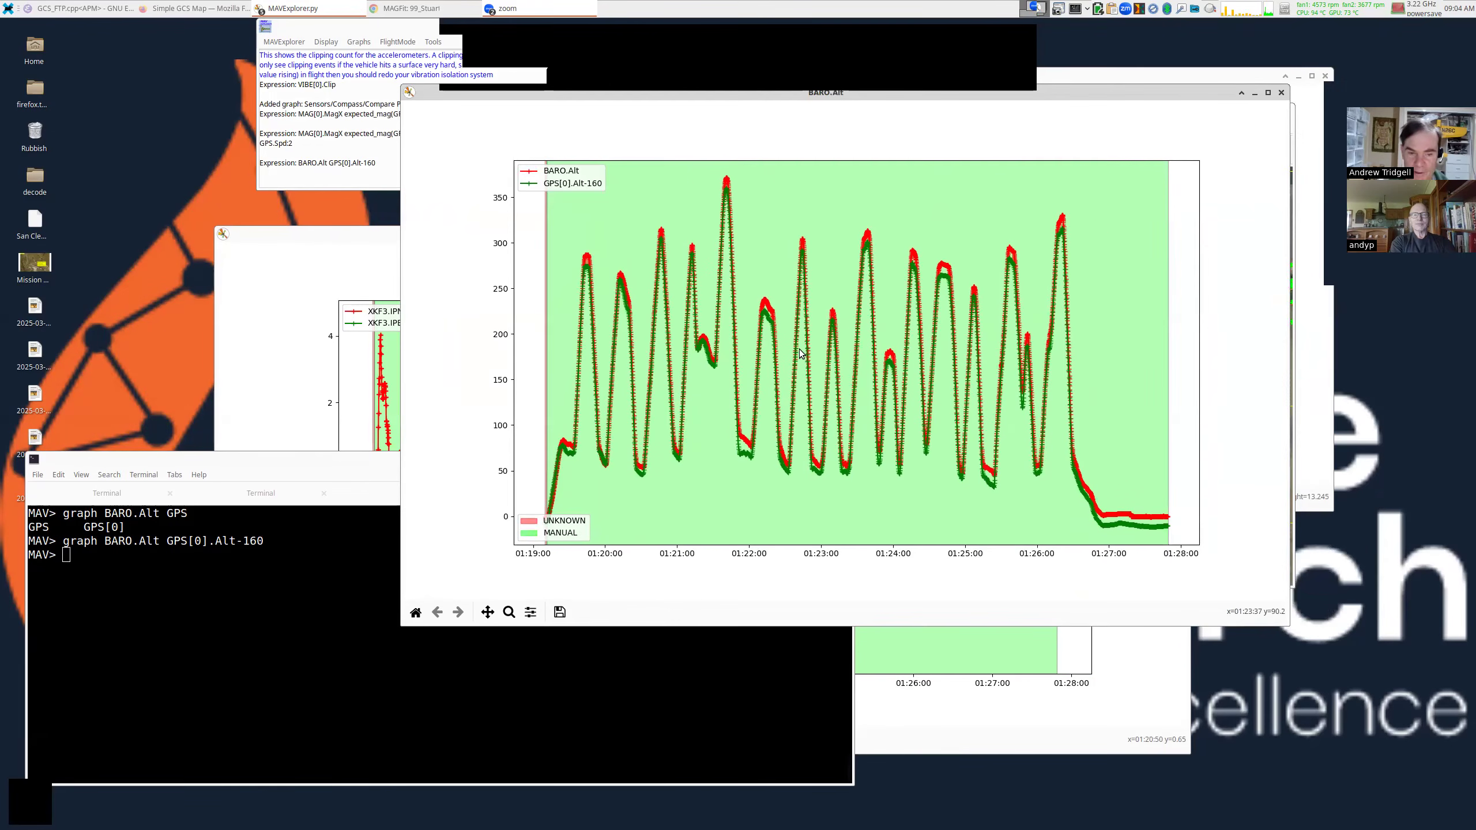
Clear the console and run param EK3_SRC1* to list the EKF source parameters.
{"action": "left_click", "coordinate": [316, 577]}
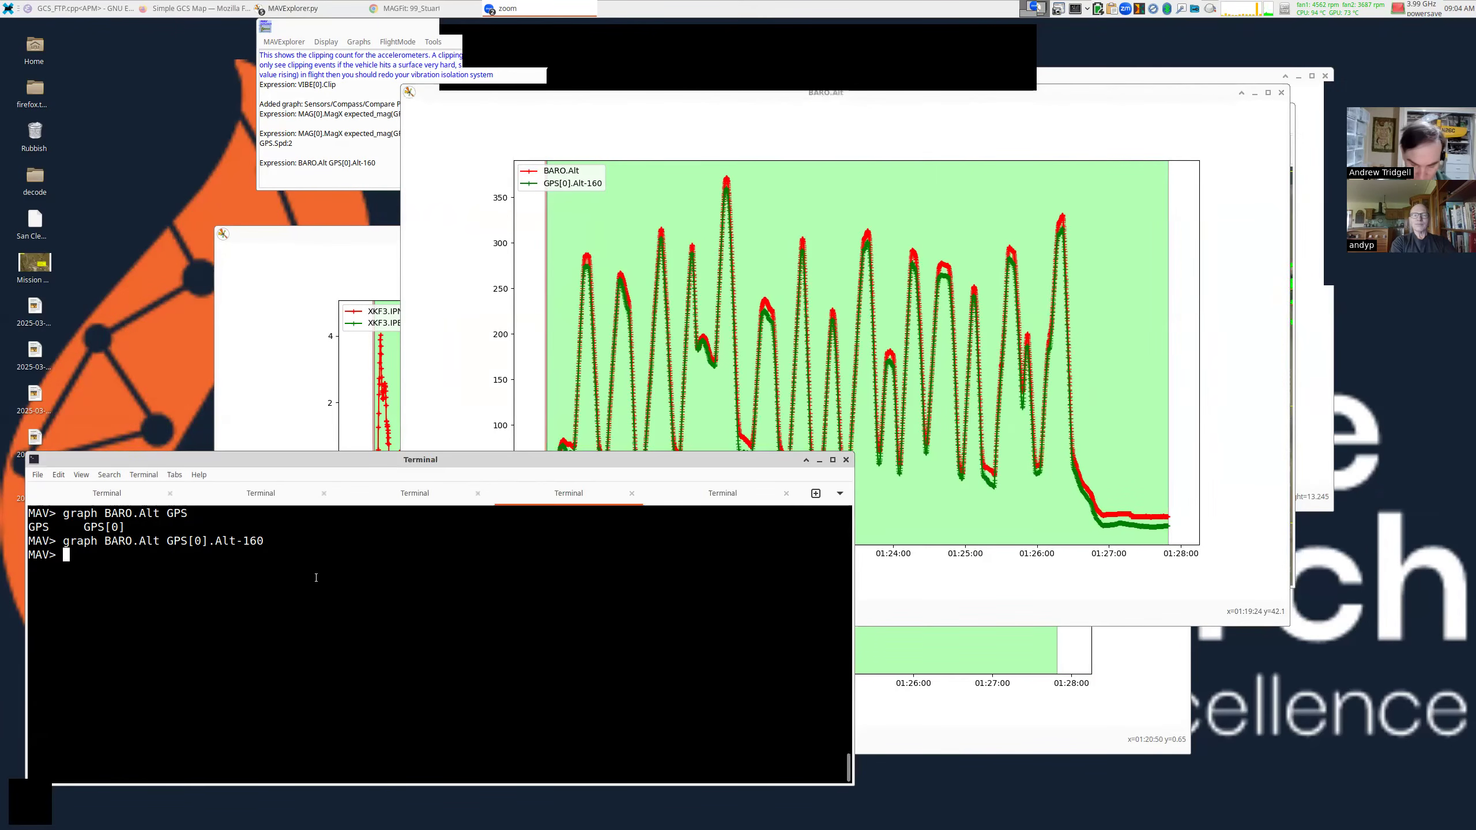
{"action": "key", "text": "ctrl+l"}
{"action": "type", "text": "param EK"}
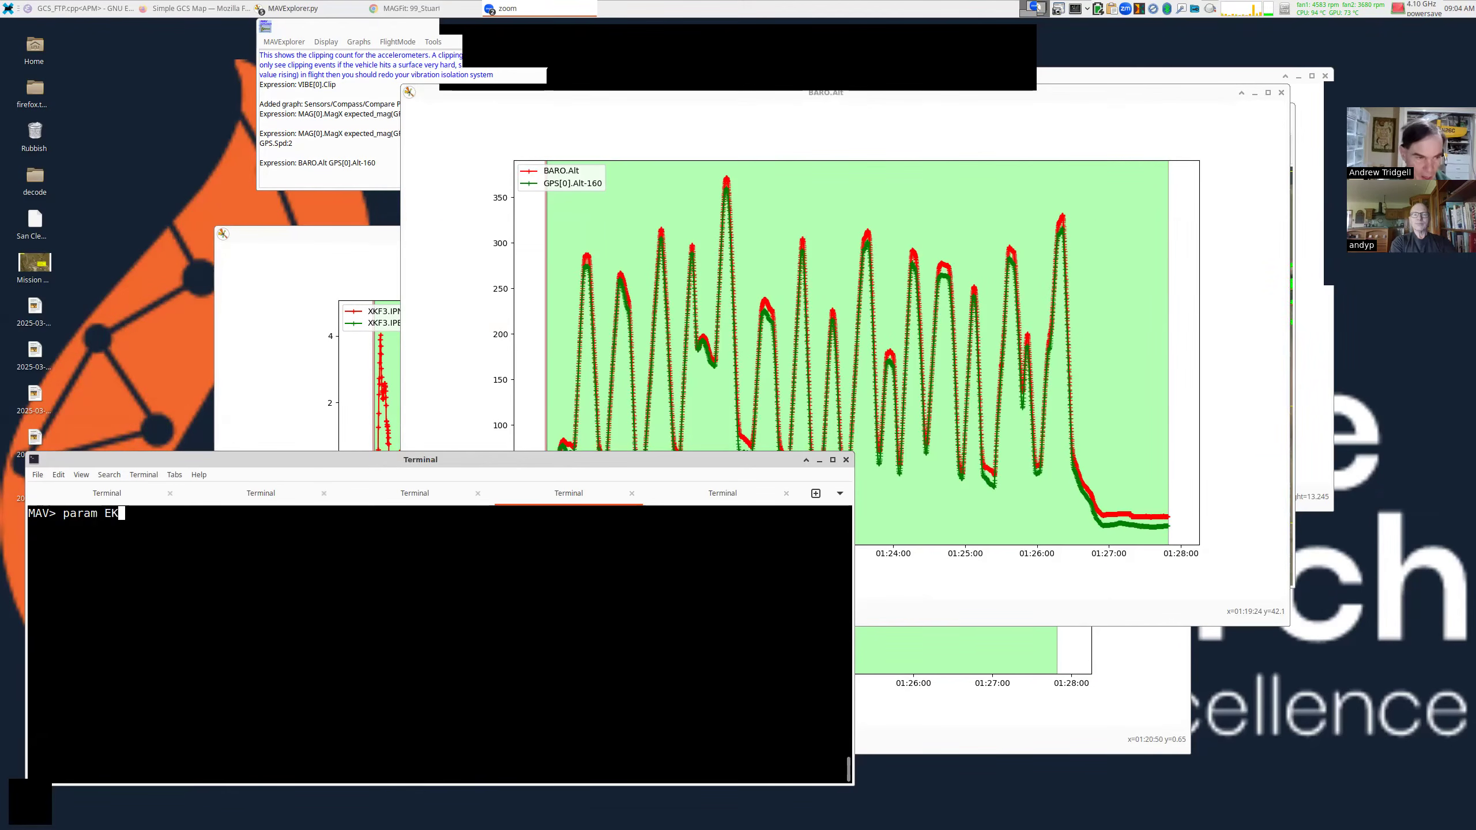
{"action": "type", "text": "3_SRC1*"}
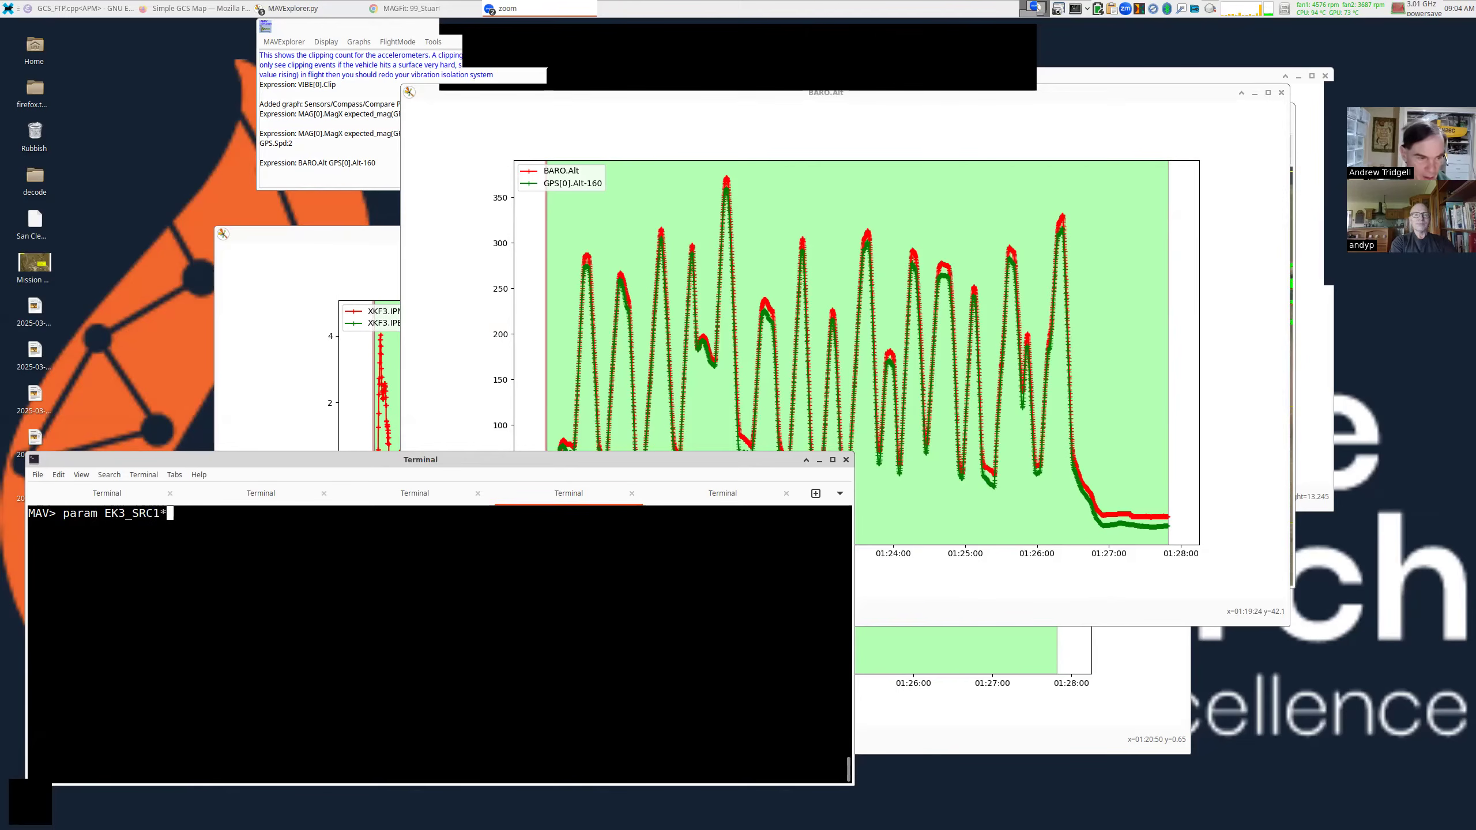
{"action": "key", "text": "Return"}
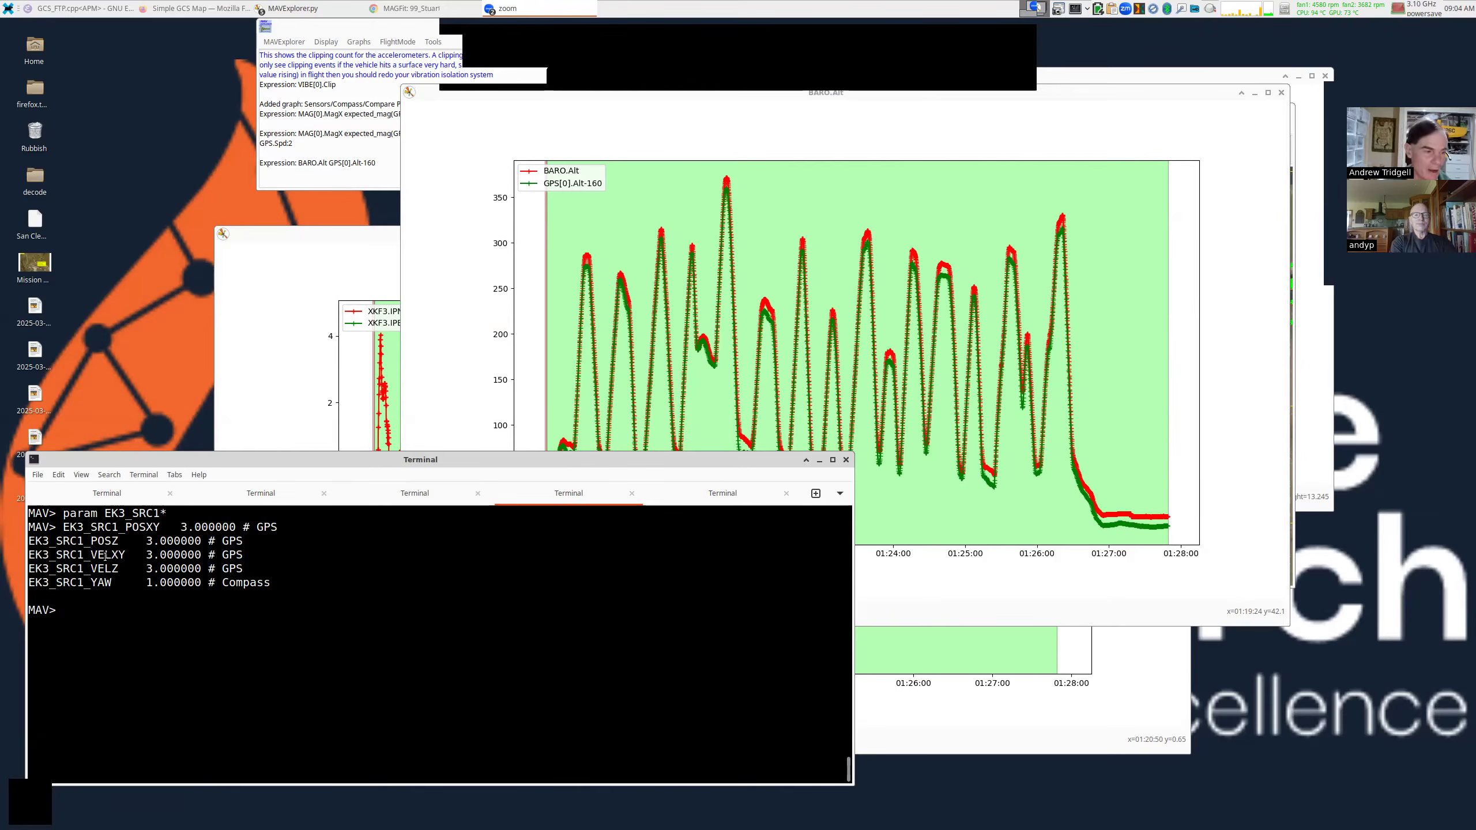
Highlight the EK3_SRC1 output, singling out the YAW Compass and POSZ GPS lines.
{"action": "left_click_drag", "start_coordinate": [64, 526], "coordinate": [290, 584]}
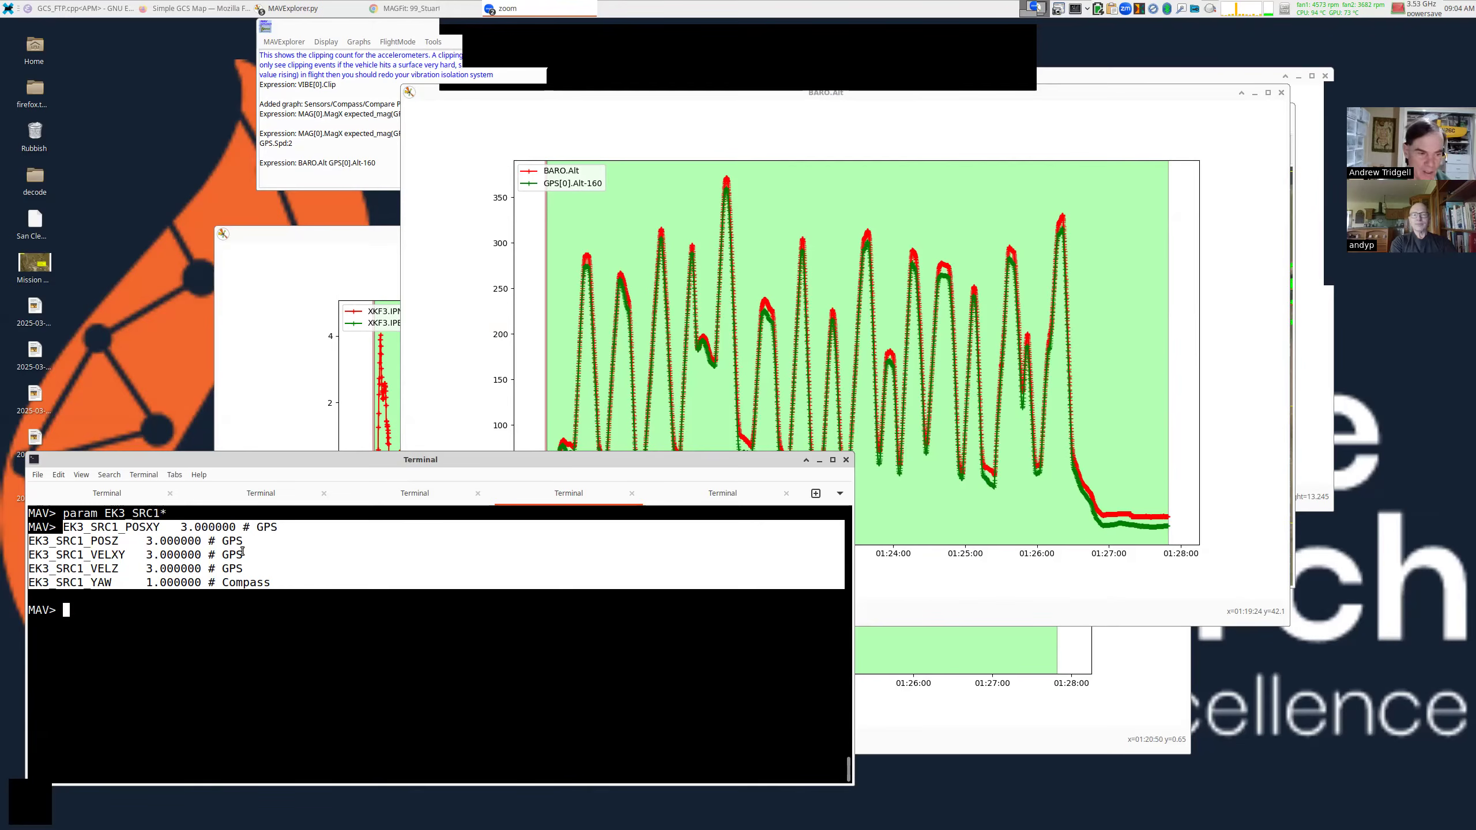
{"action": "triple_click", "coordinate": [247, 582]}
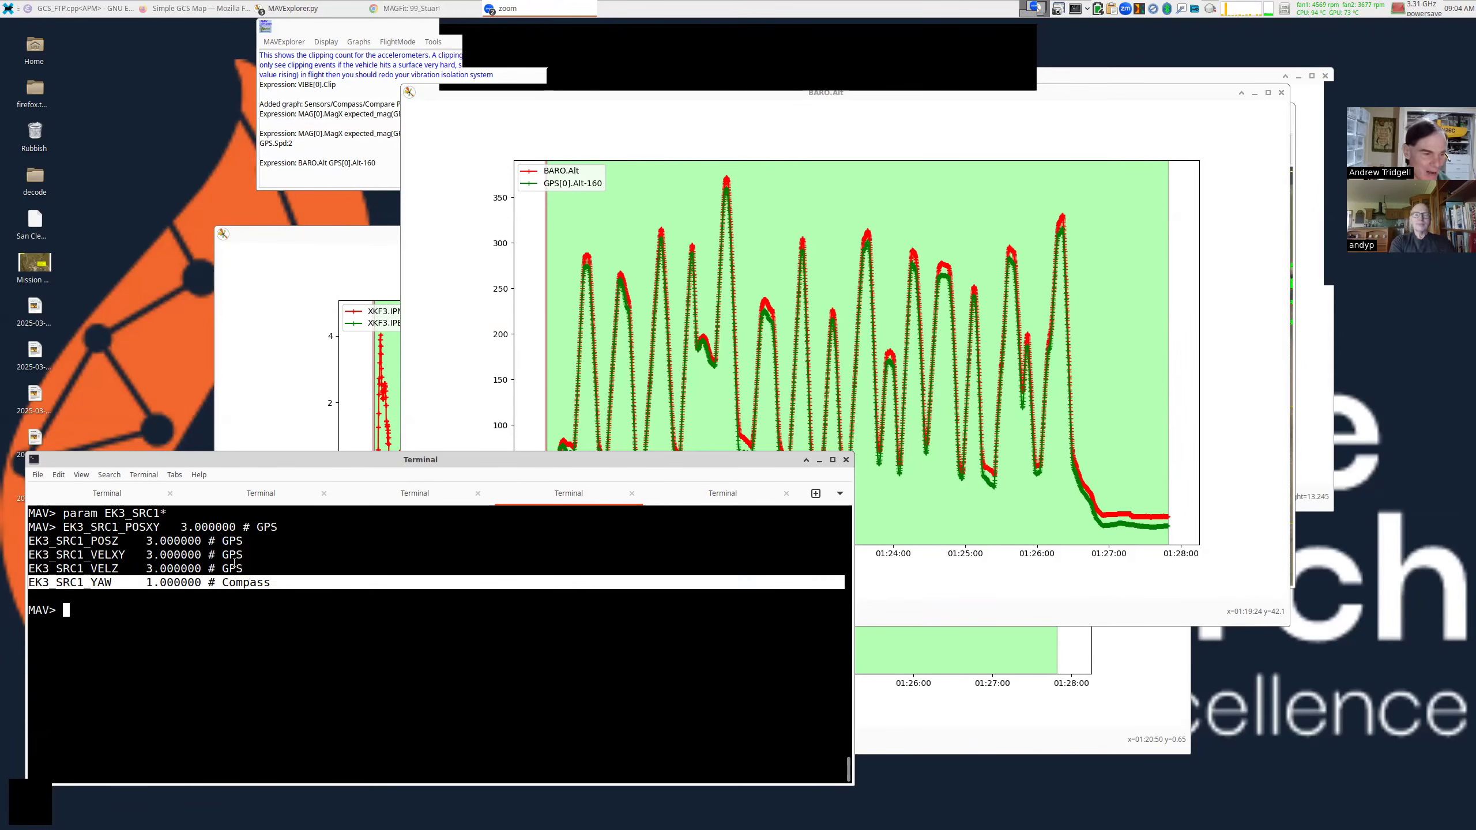
{"action": "triple_click", "coordinate": [77, 540]}
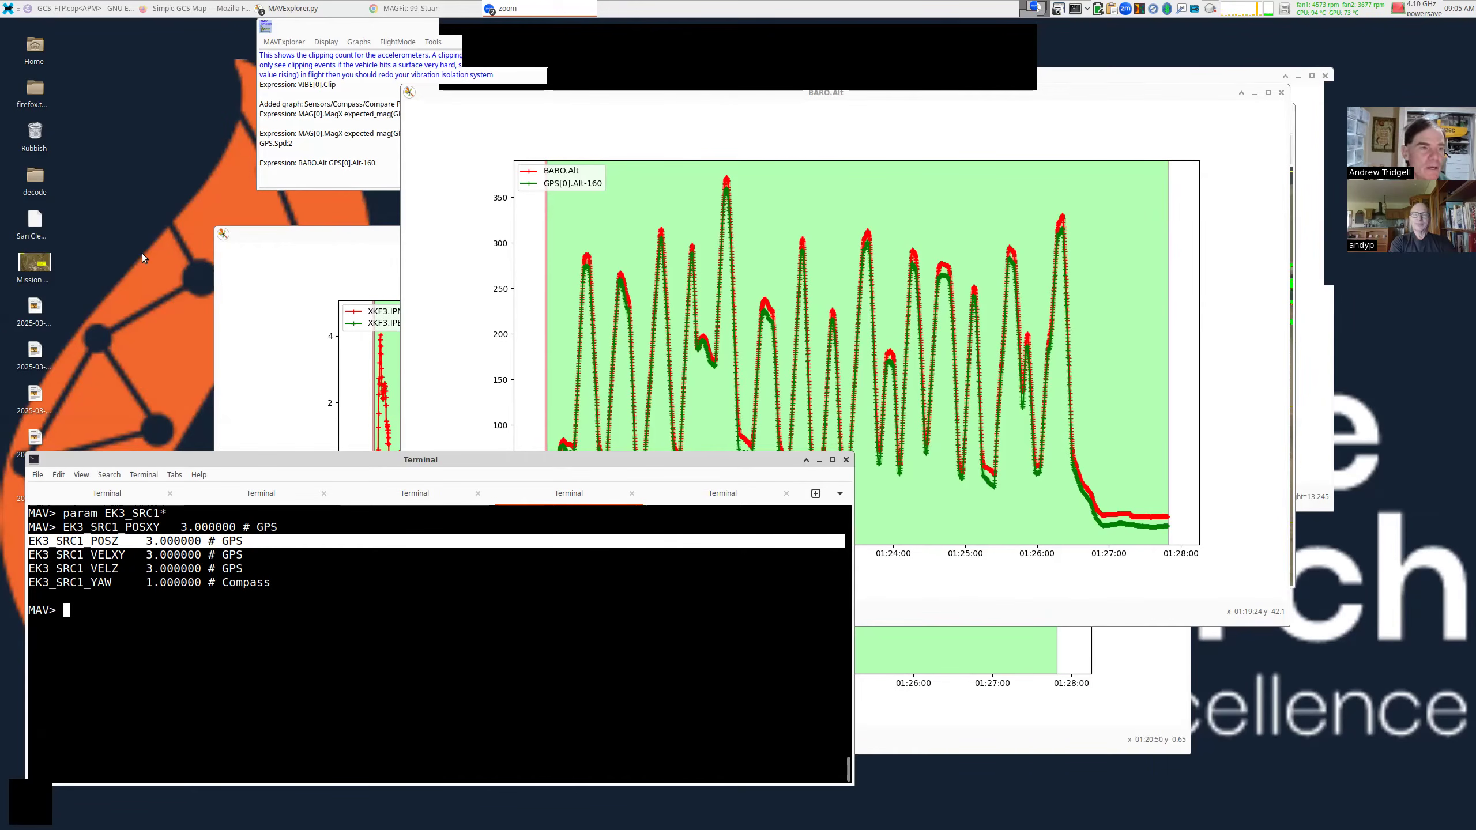
Search 'round up gps ardupilot' in a new Chrome tab to reach the Big GPS Round Up post.
{"action": "left_click", "coordinate": [409, 8]}
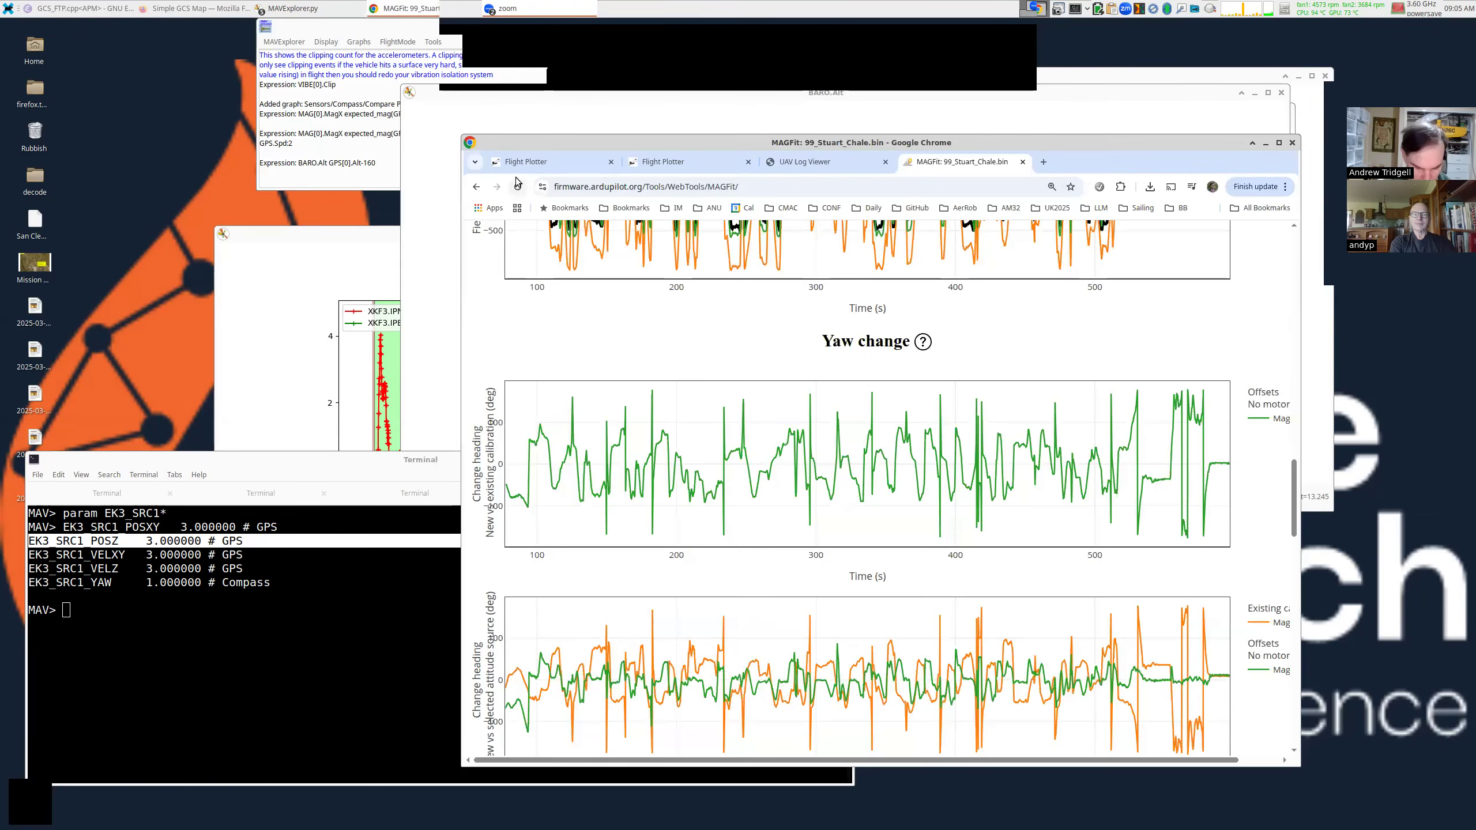
{"action": "key", "text": "ctrl+t"}
{"action": "type", "text": "roundu"}
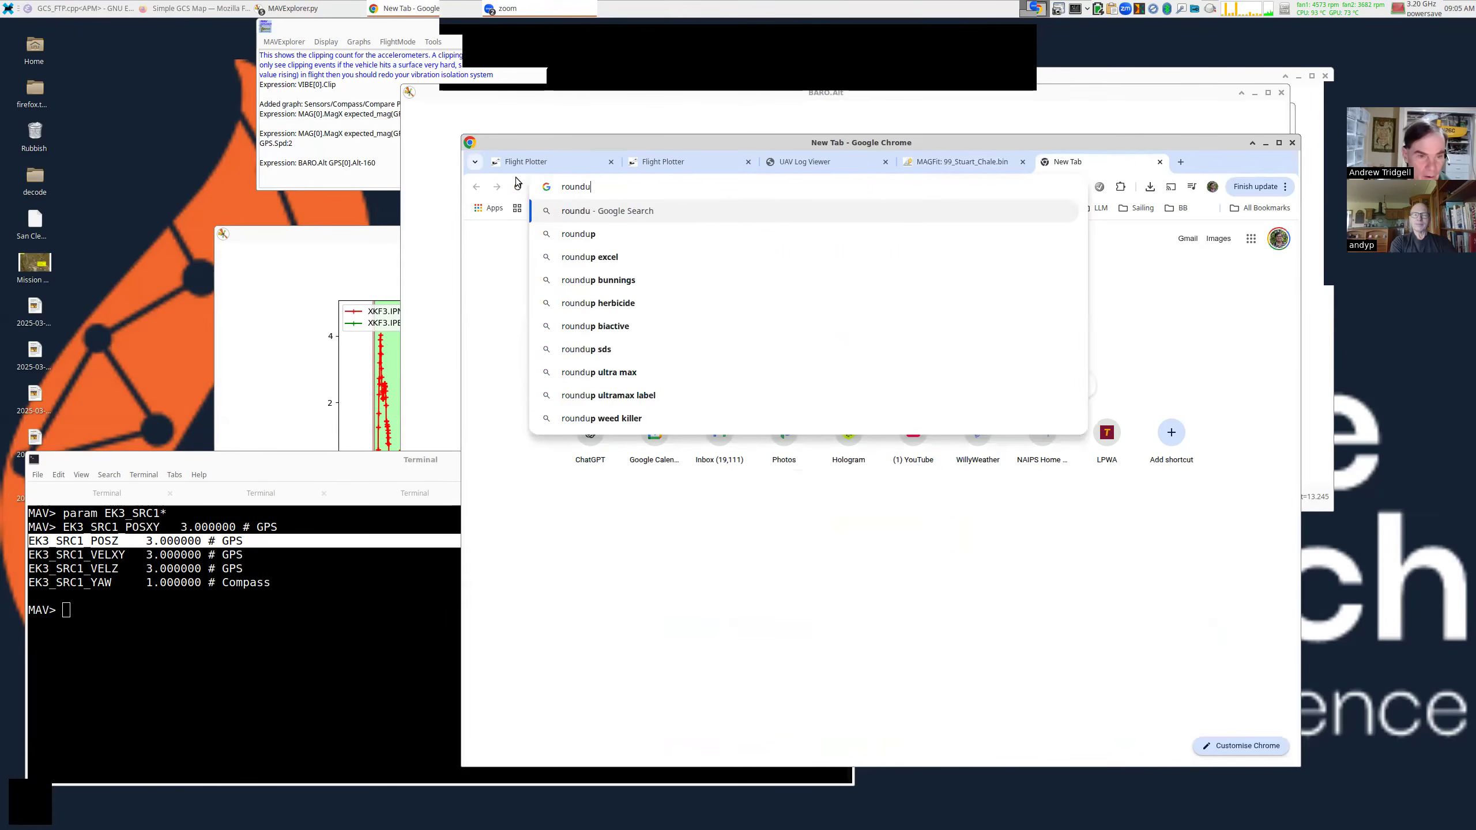
{"action": "key", "text": "BackSpace"}
{"action": "type", "text": "up"}
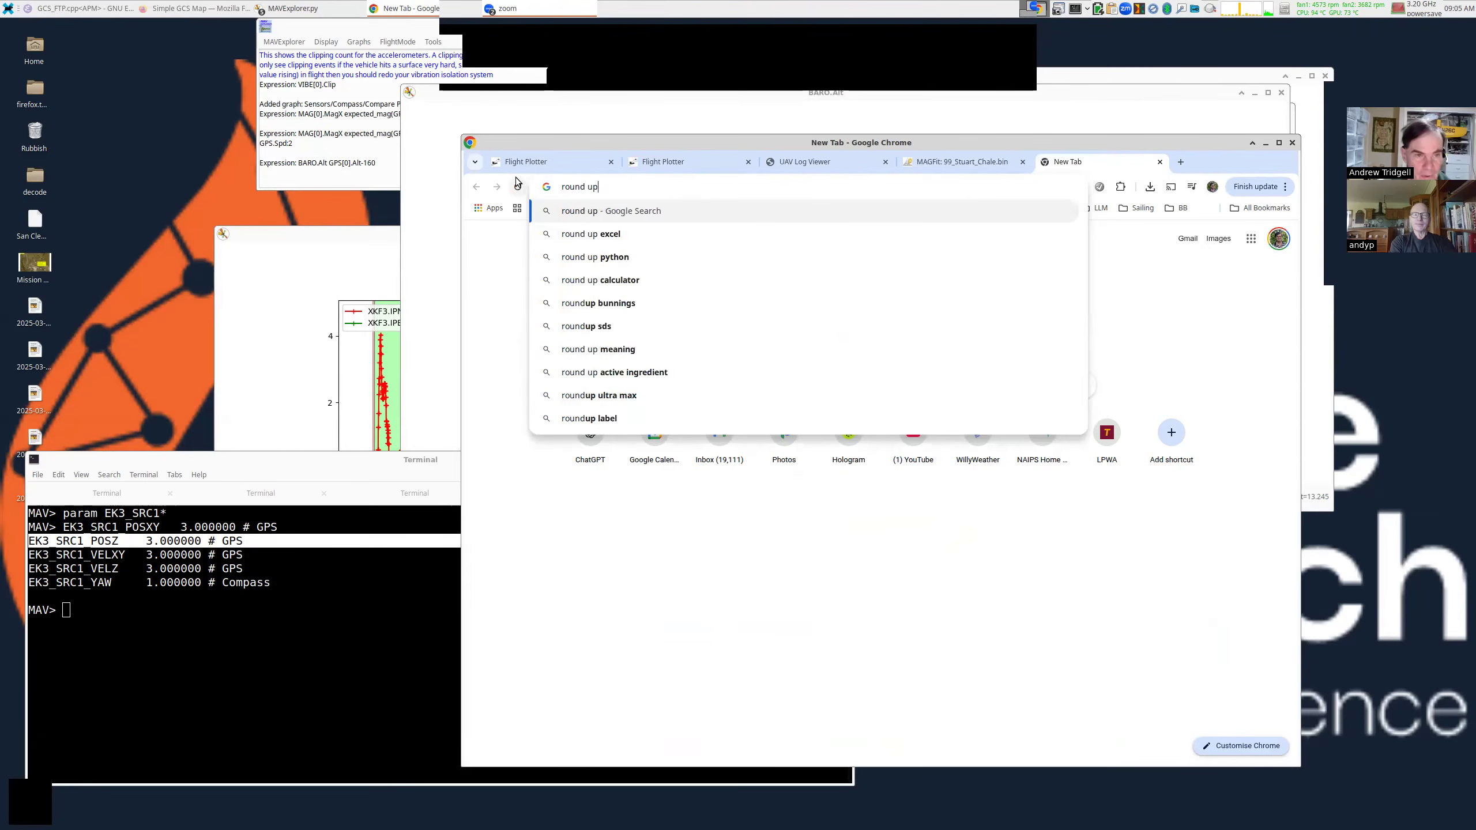
{"action": "type", "text": " gps "}
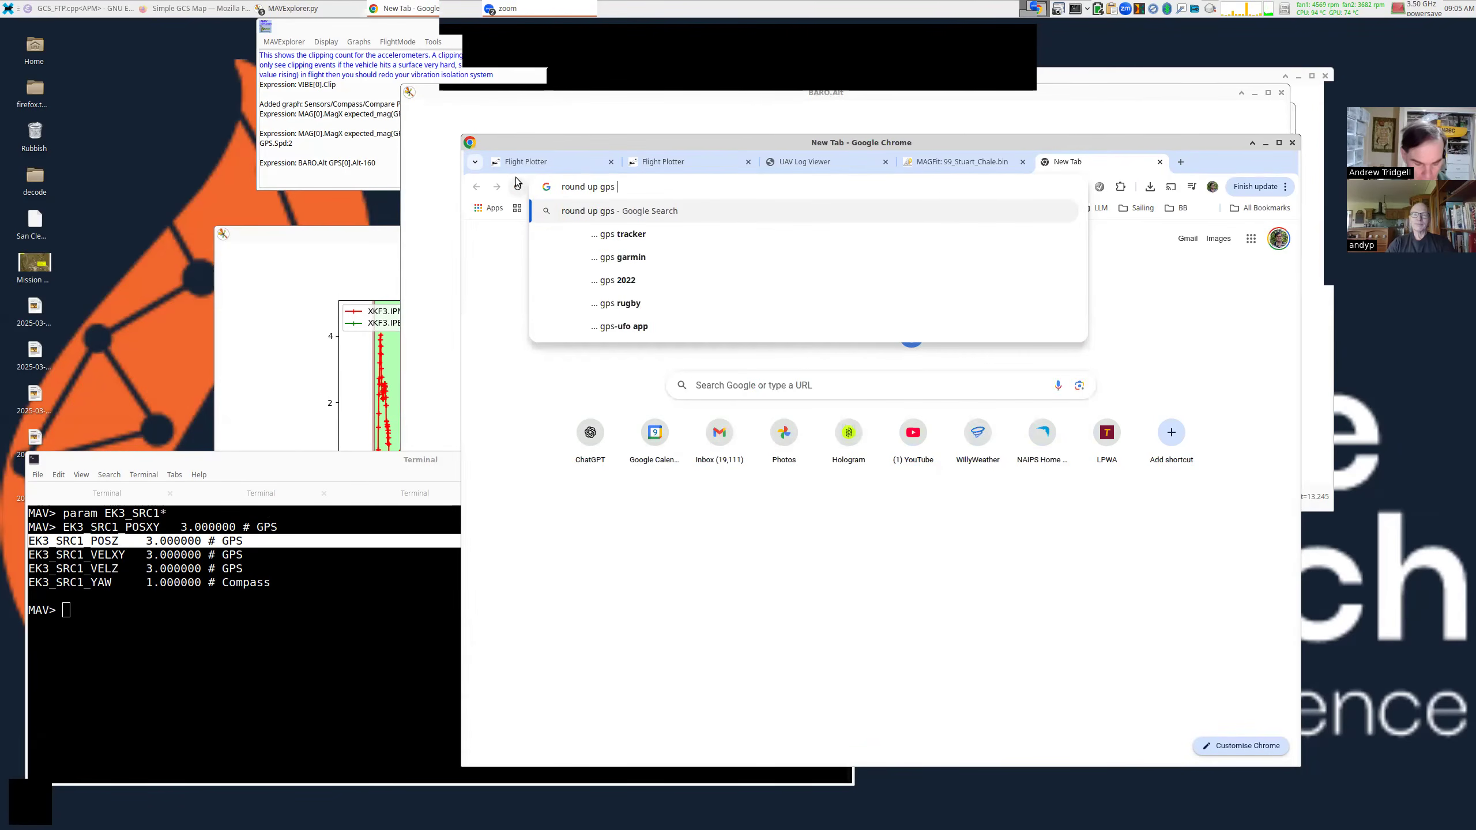
{"action": "type", "text": "ardupilot"}
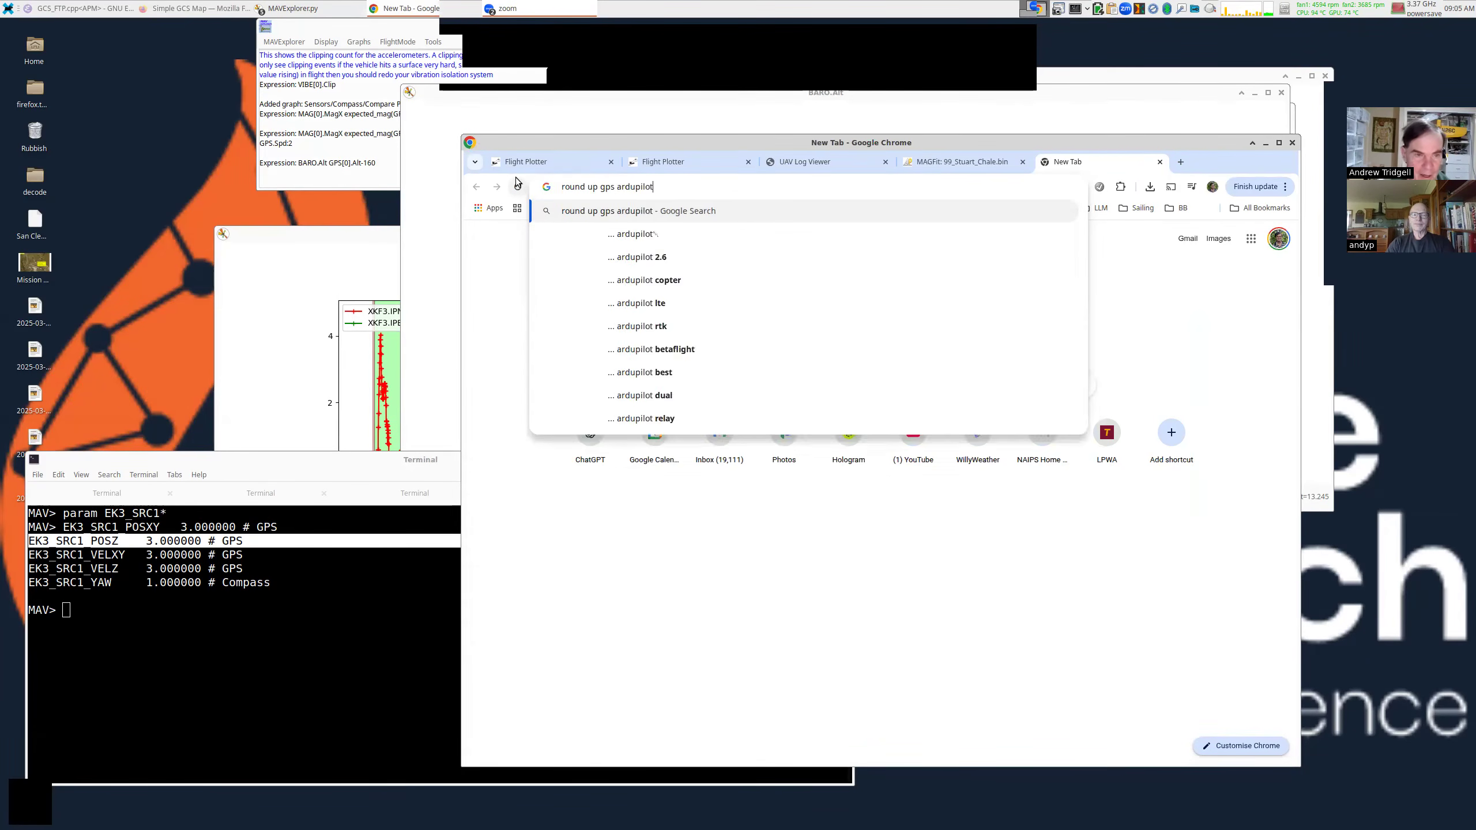
{"action": "key", "text": "Return"}
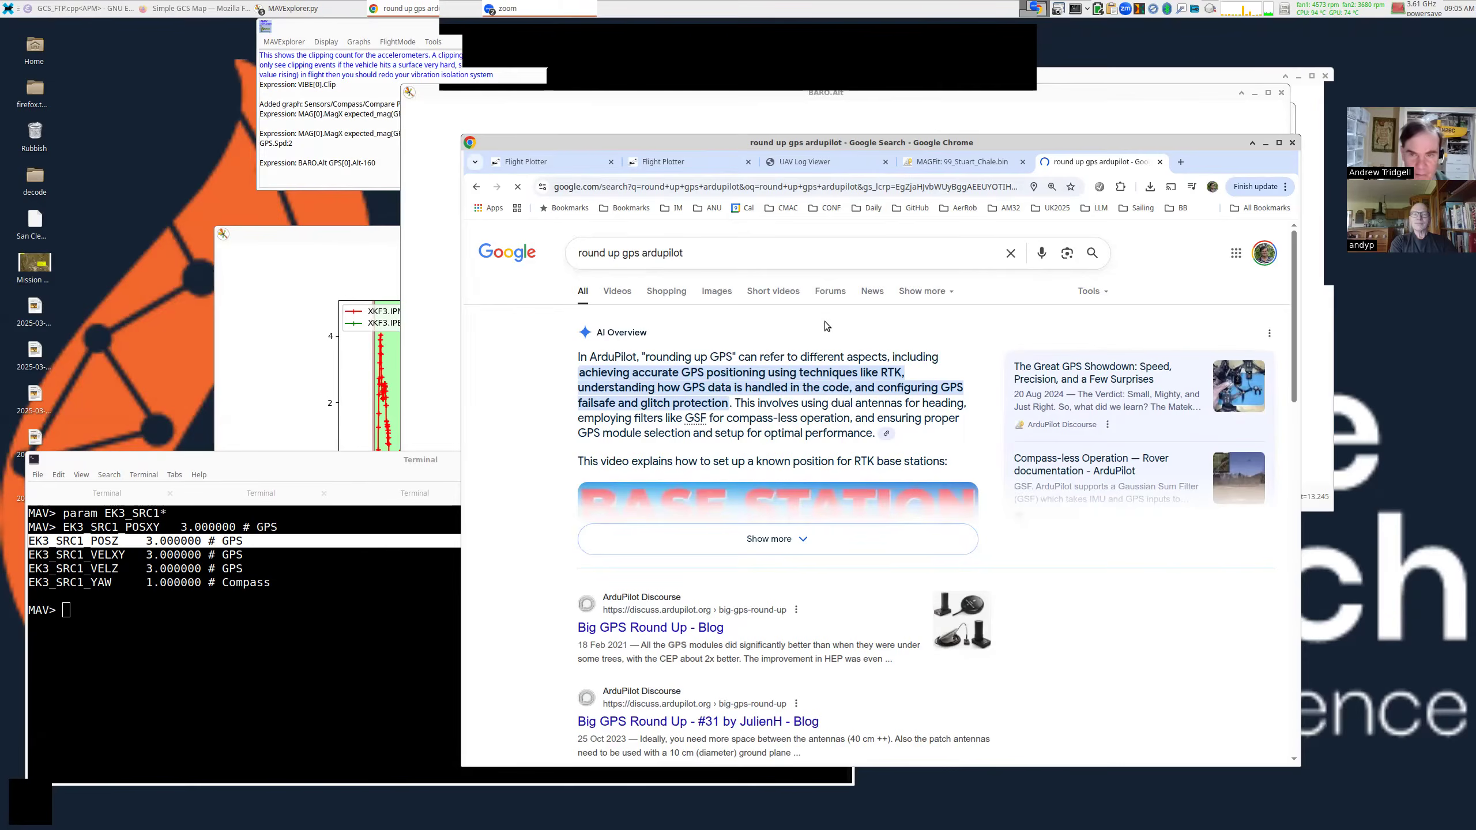
{"action": "left_click_drag", "start_coordinate": [906, 135], "coordinate": [906, 68]}
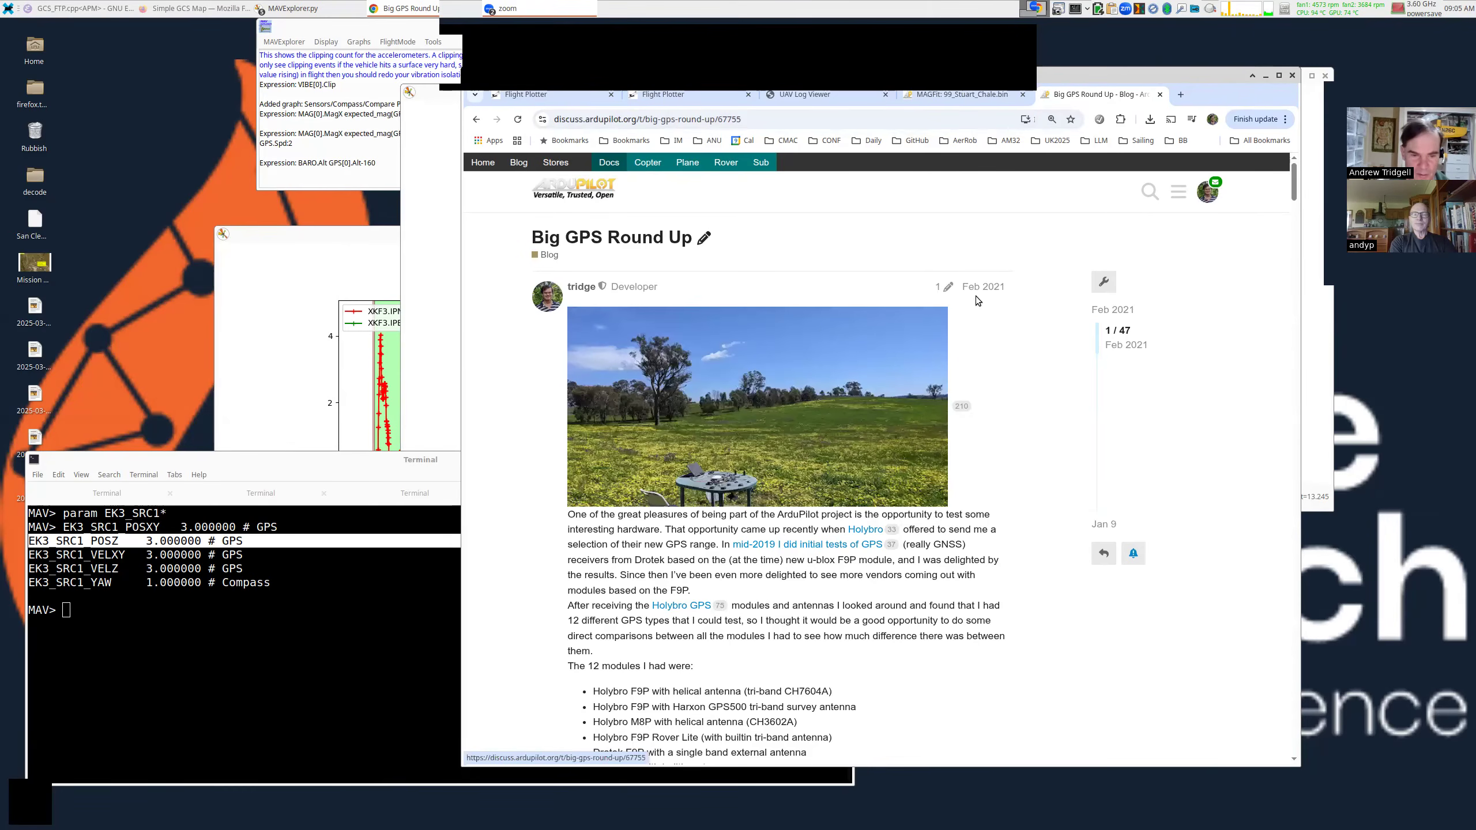
View the post's test-site photo full size in Google Photos, then return to the post.
{"action": "scroll", "coordinate": [1032, 353], "scroll_direction": "down", "scroll_amount": 1}
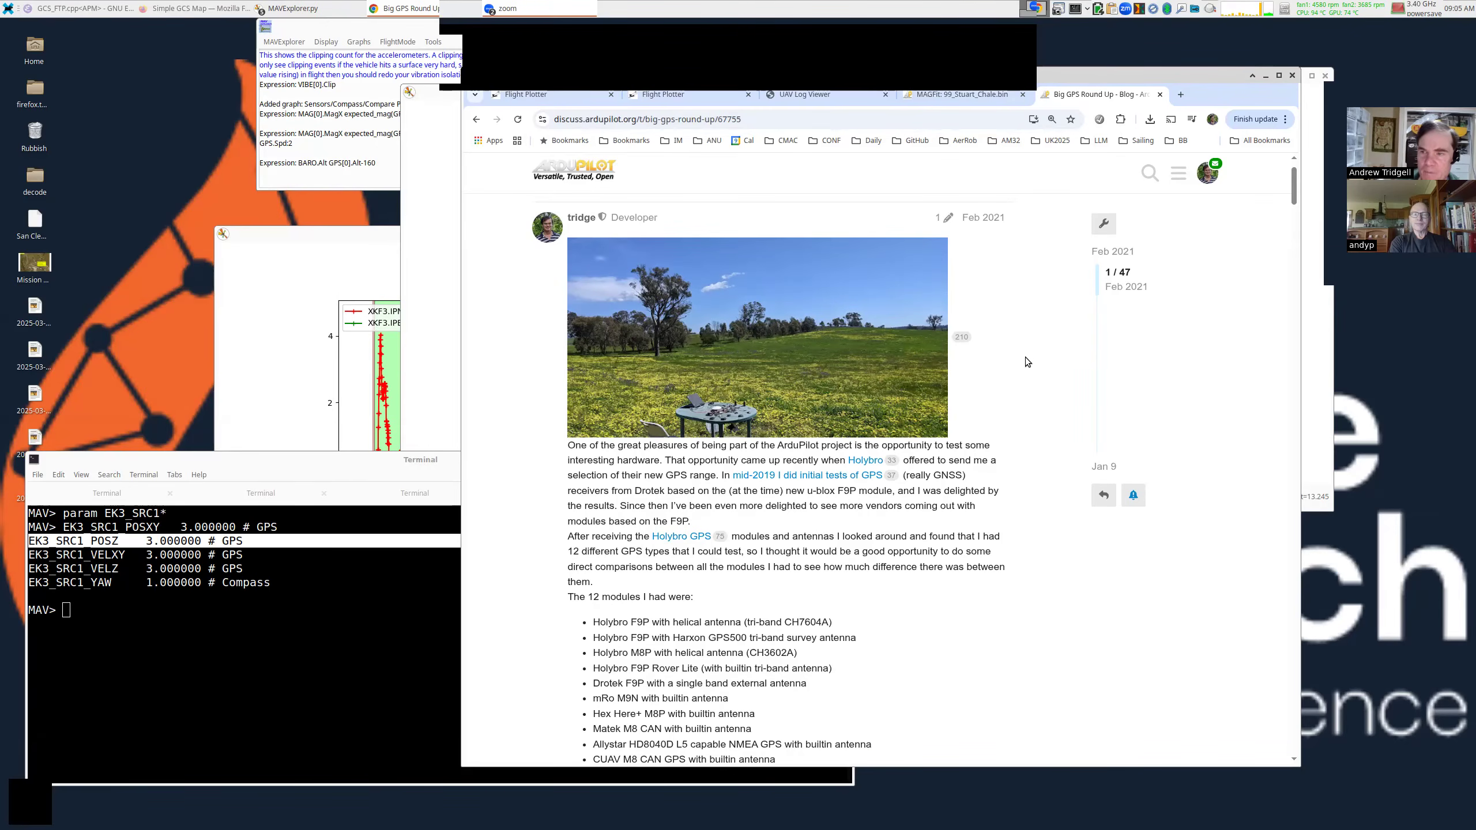
{"action": "scroll", "coordinate": [1025, 358], "scroll_direction": "down", "scroll_amount": 1}
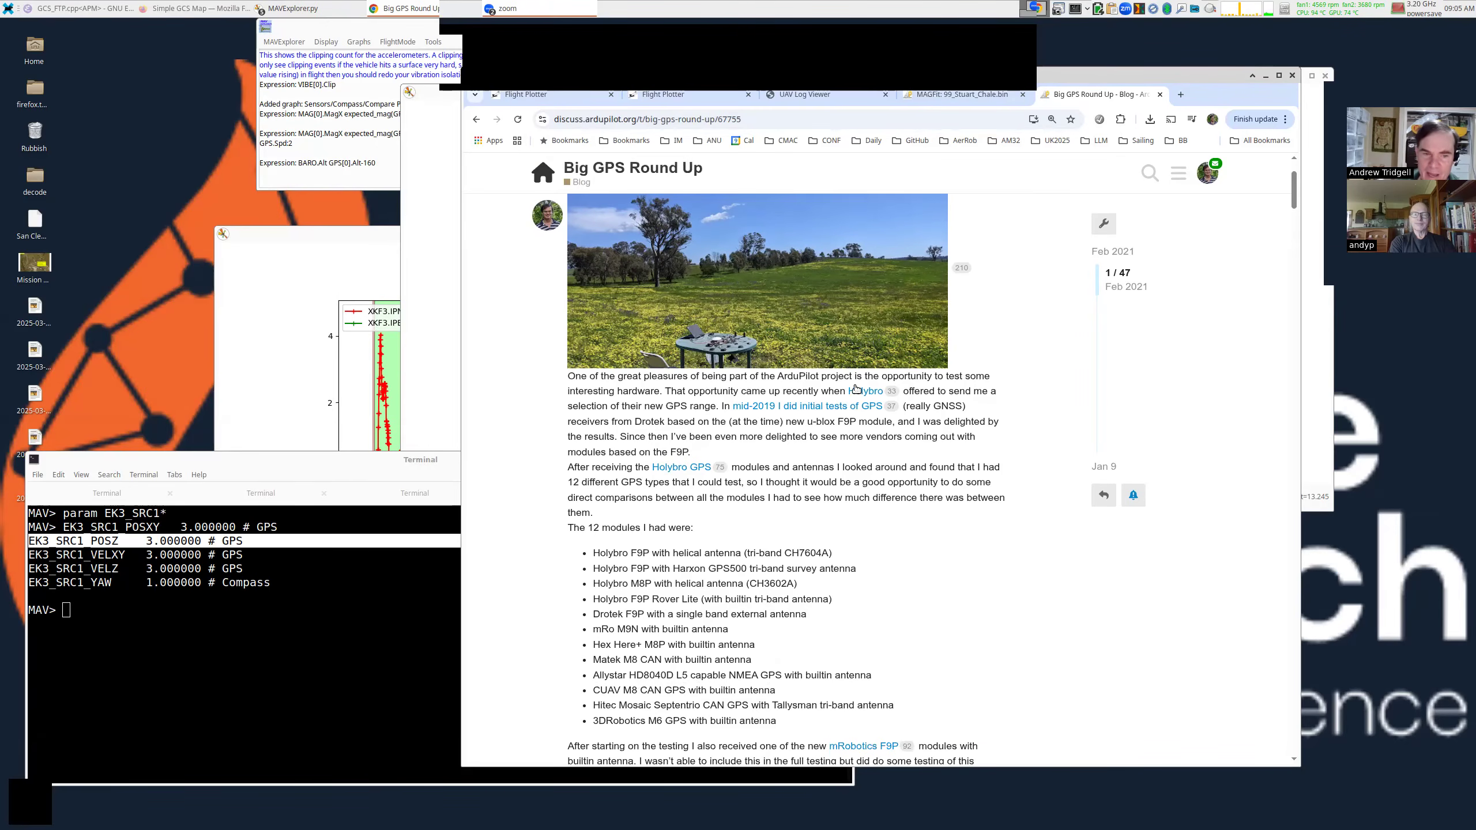
{"action": "left_click", "coordinate": [720, 343]}
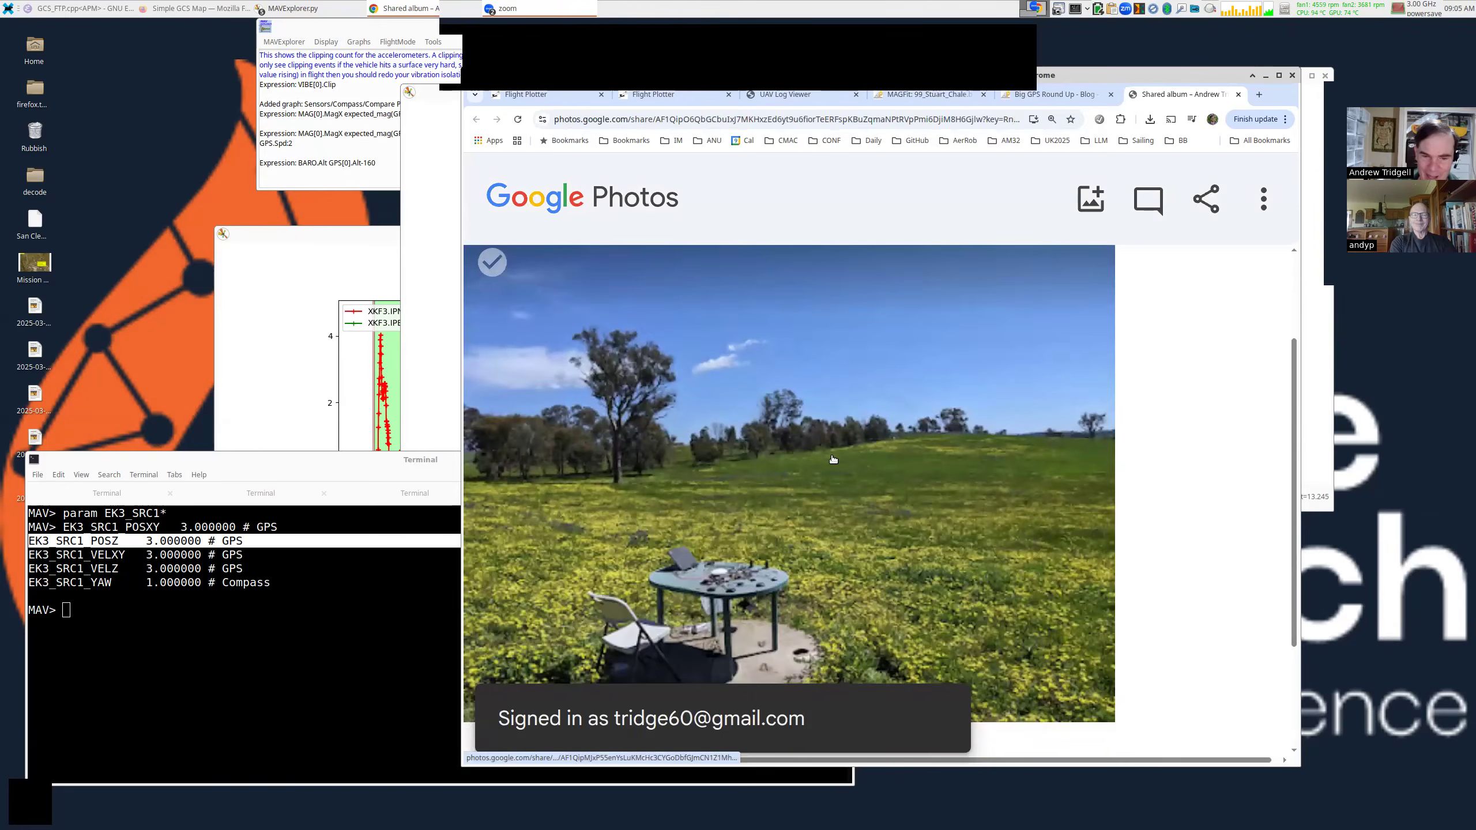
{"action": "scroll", "coordinate": [819, 468], "scroll_direction": "down", "scroll_amount": 1}
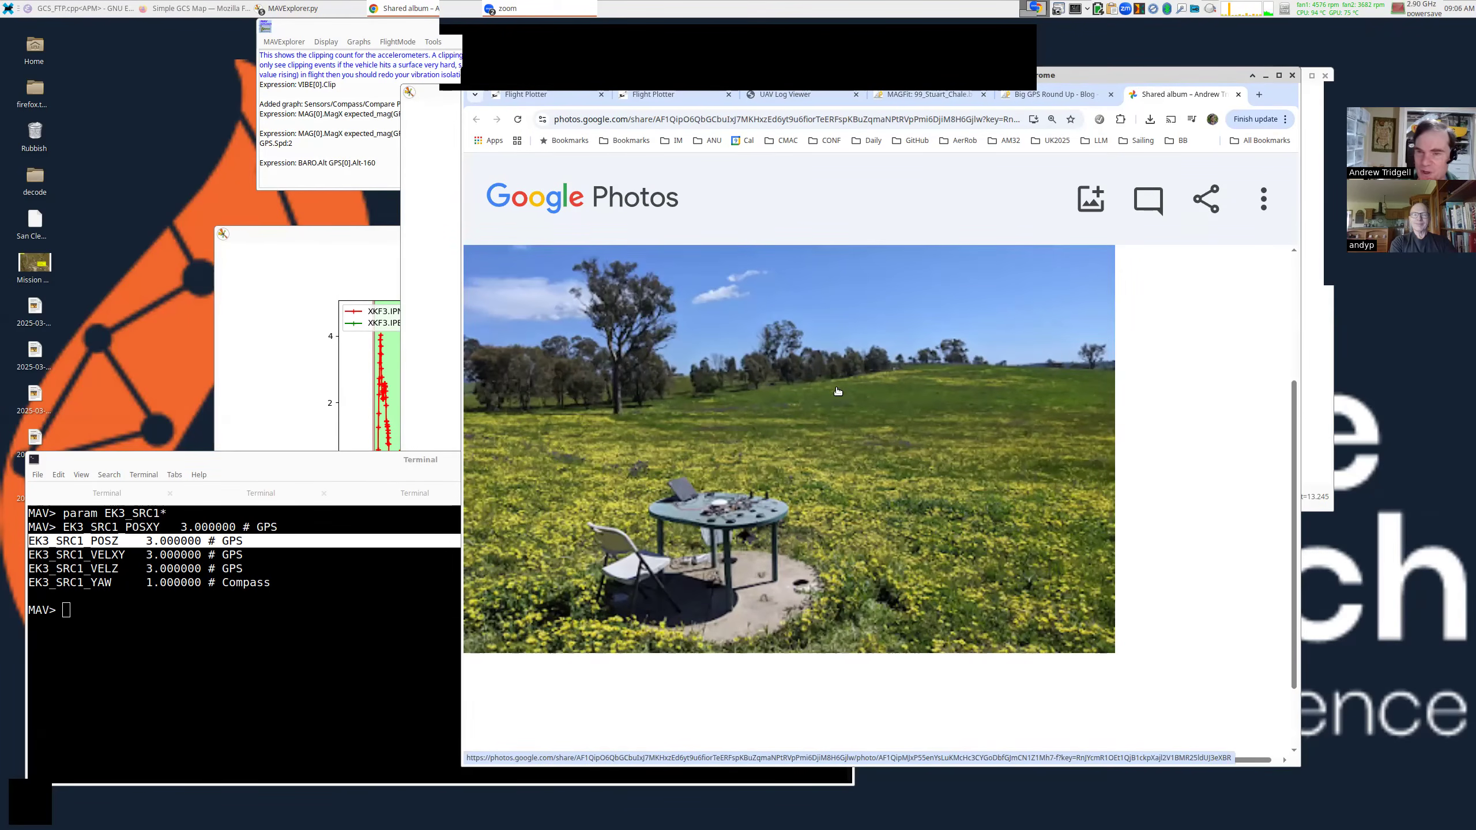
{"action": "left_click", "coordinate": [1074, 94]}
Scroll the Big GPS Round Up post to the backyard no-RTK CEP/HEP results table.
{"action": "scroll", "coordinate": [949, 236], "scroll_direction": "down", "scroll_amount": 10}
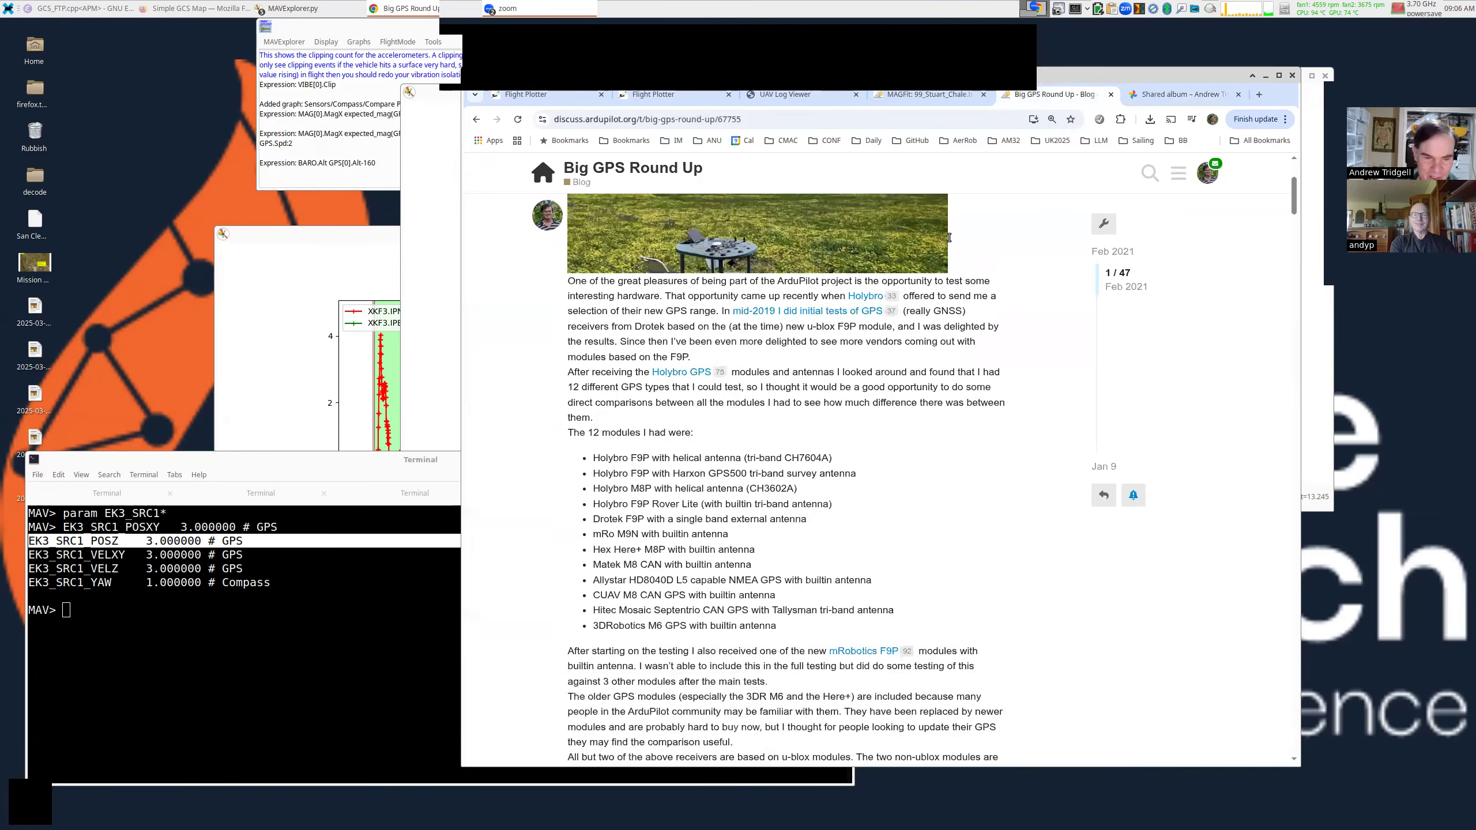
{"action": "scroll", "coordinate": [948, 237], "scroll_direction": "down", "scroll_amount": 15}
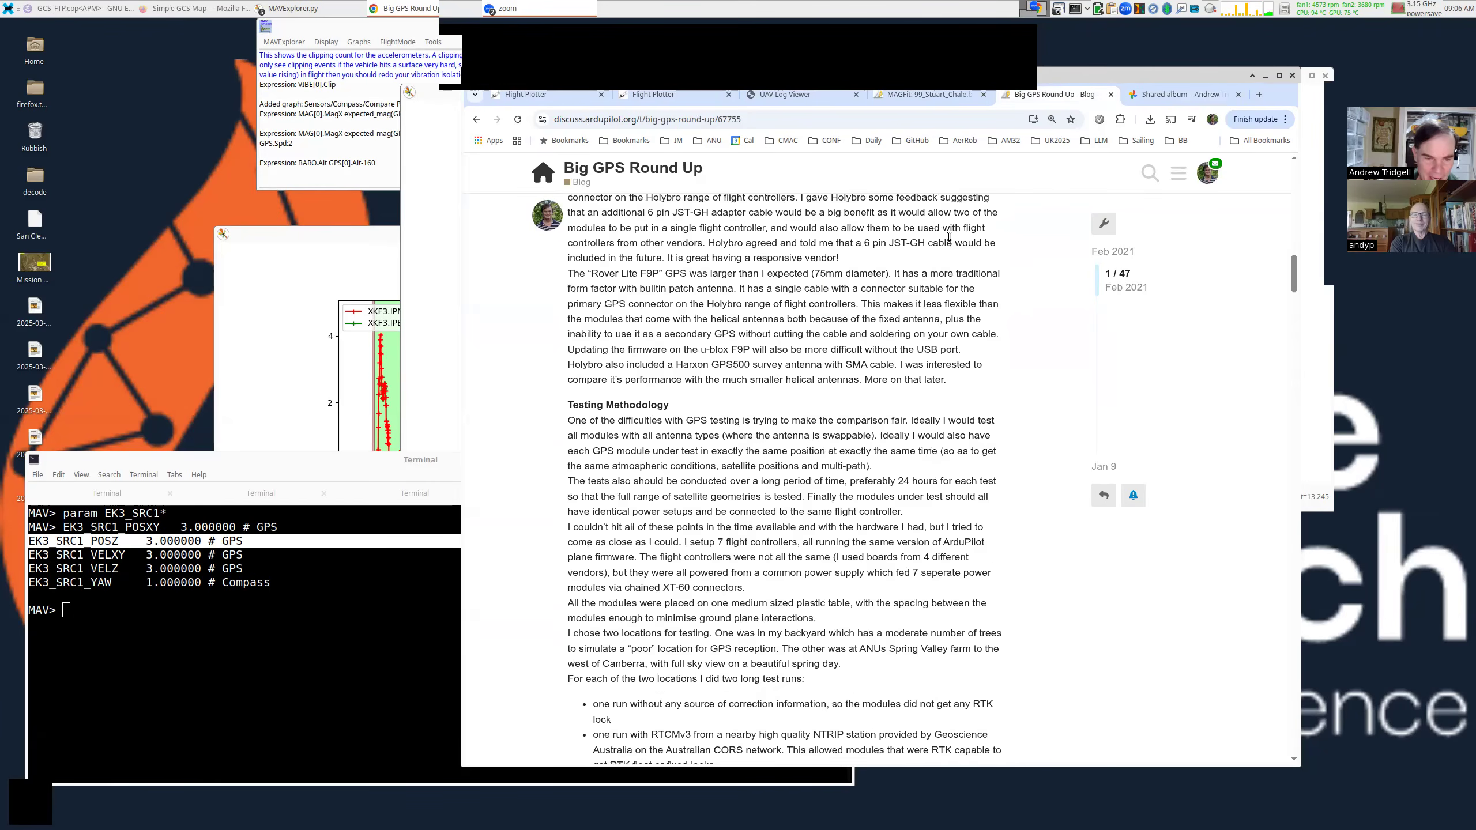
{"action": "scroll", "coordinate": [949, 240], "scroll_direction": "down", "scroll_amount": 10}
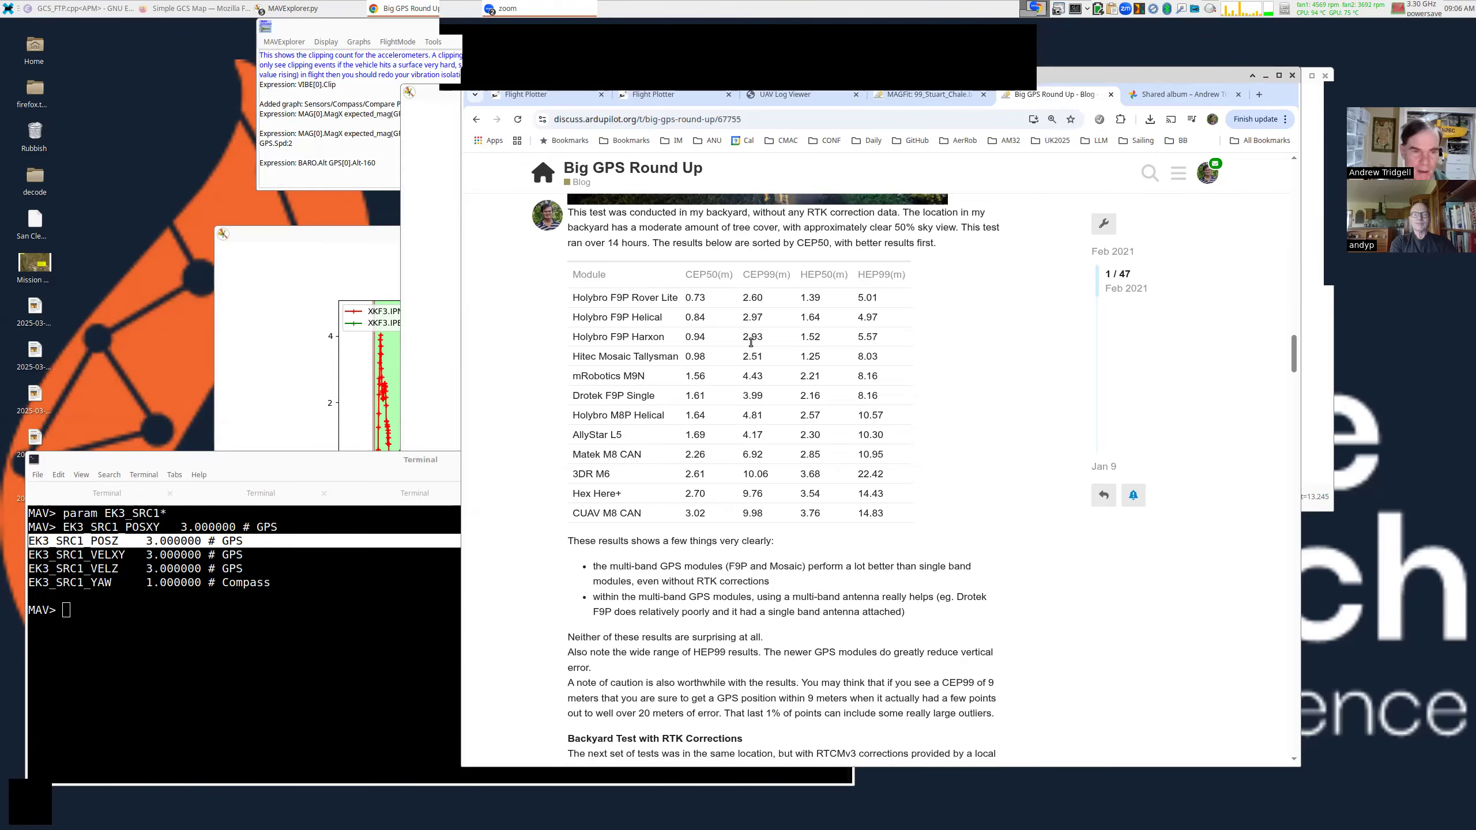
{"action": "scroll", "coordinate": [752, 342], "scroll_direction": "up", "scroll_amount": 4}
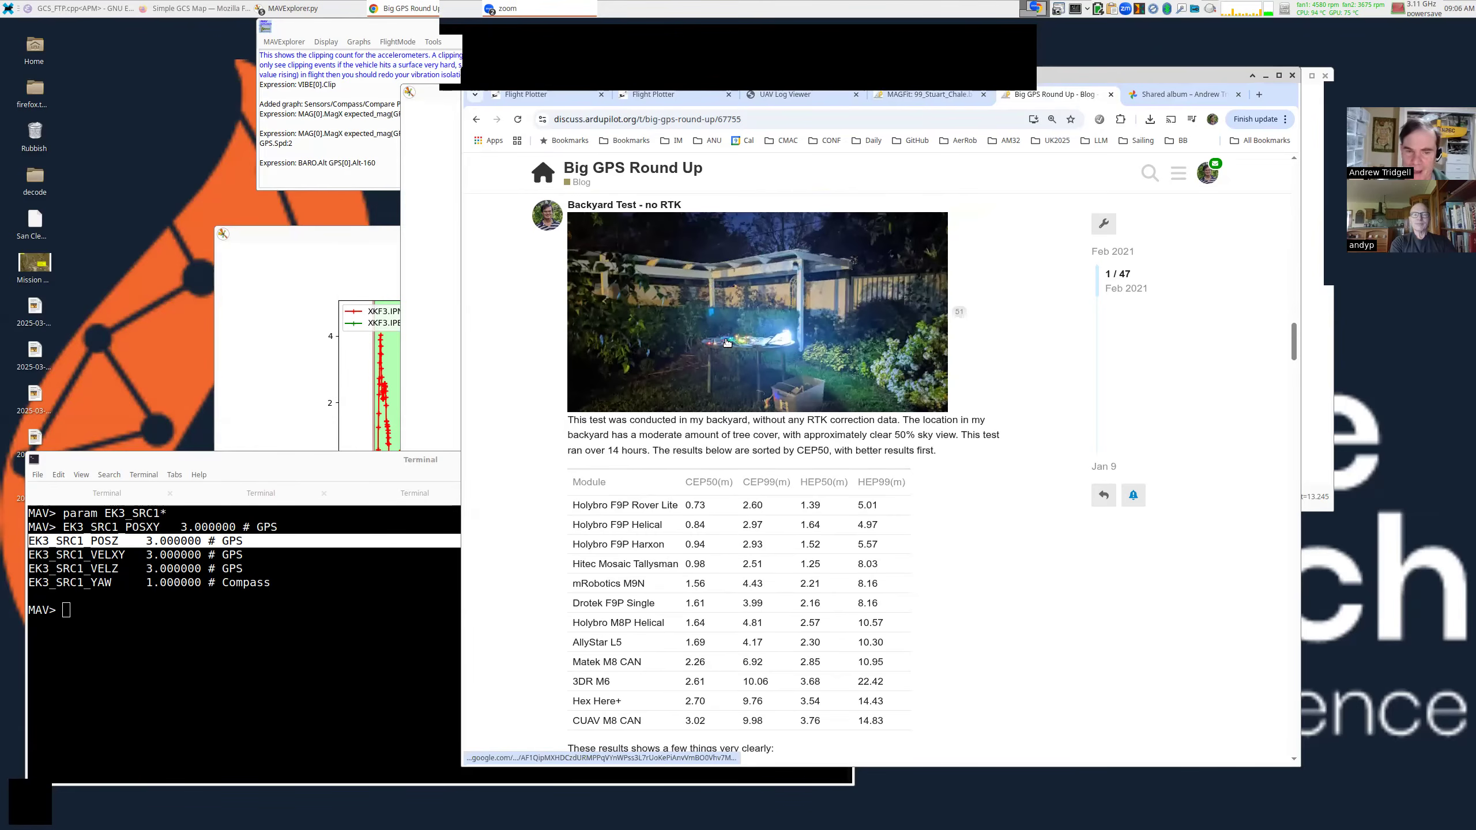
{"action": "scroll", "coordinate": [755, 342], "scroll_direction": "down", "scroll_amount": 15}
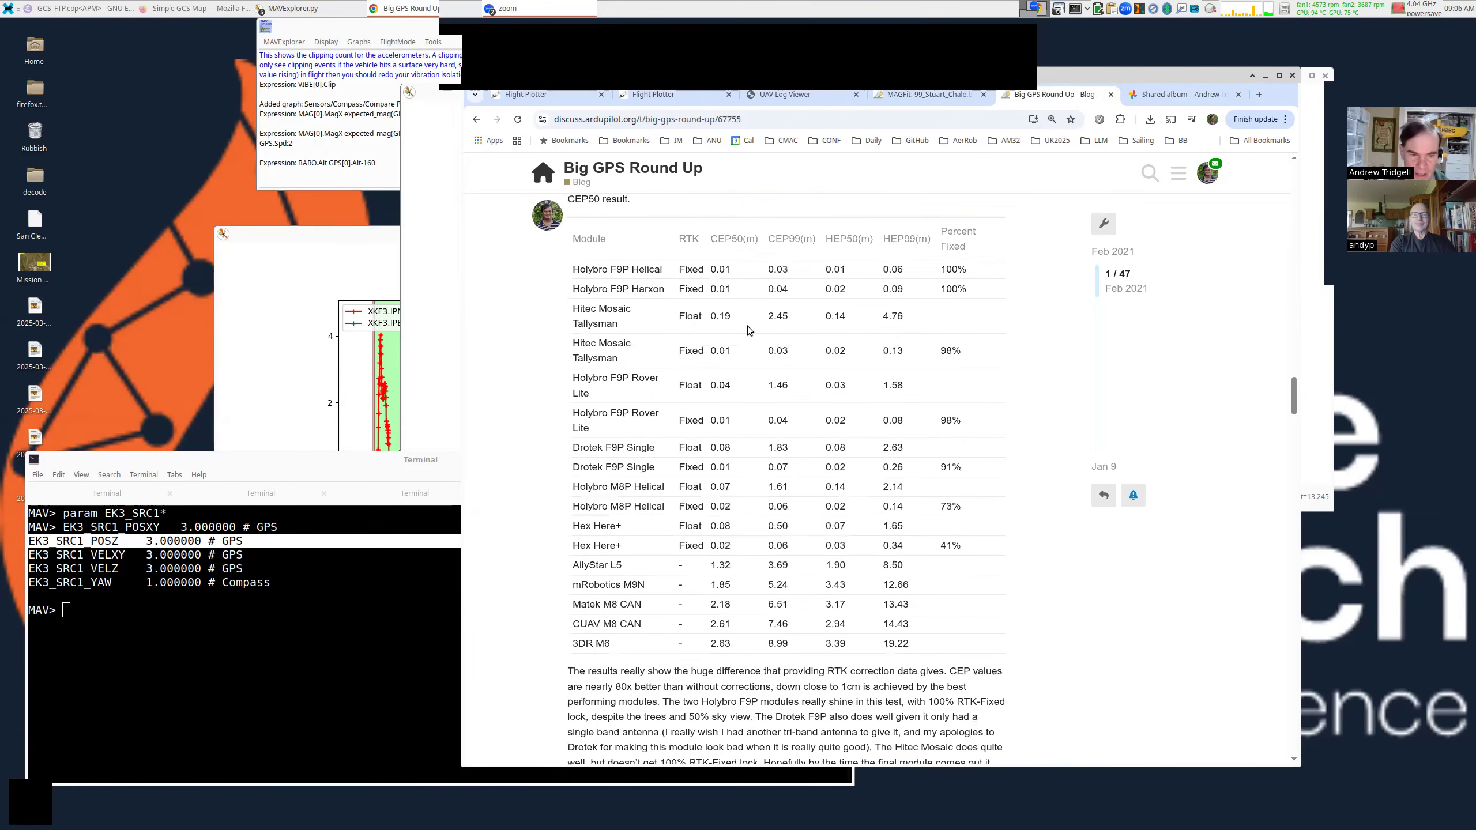
{"action": "scroll", "coordinate": [748, 330], "scroll_direction": "down", "scroll_amount": 10}
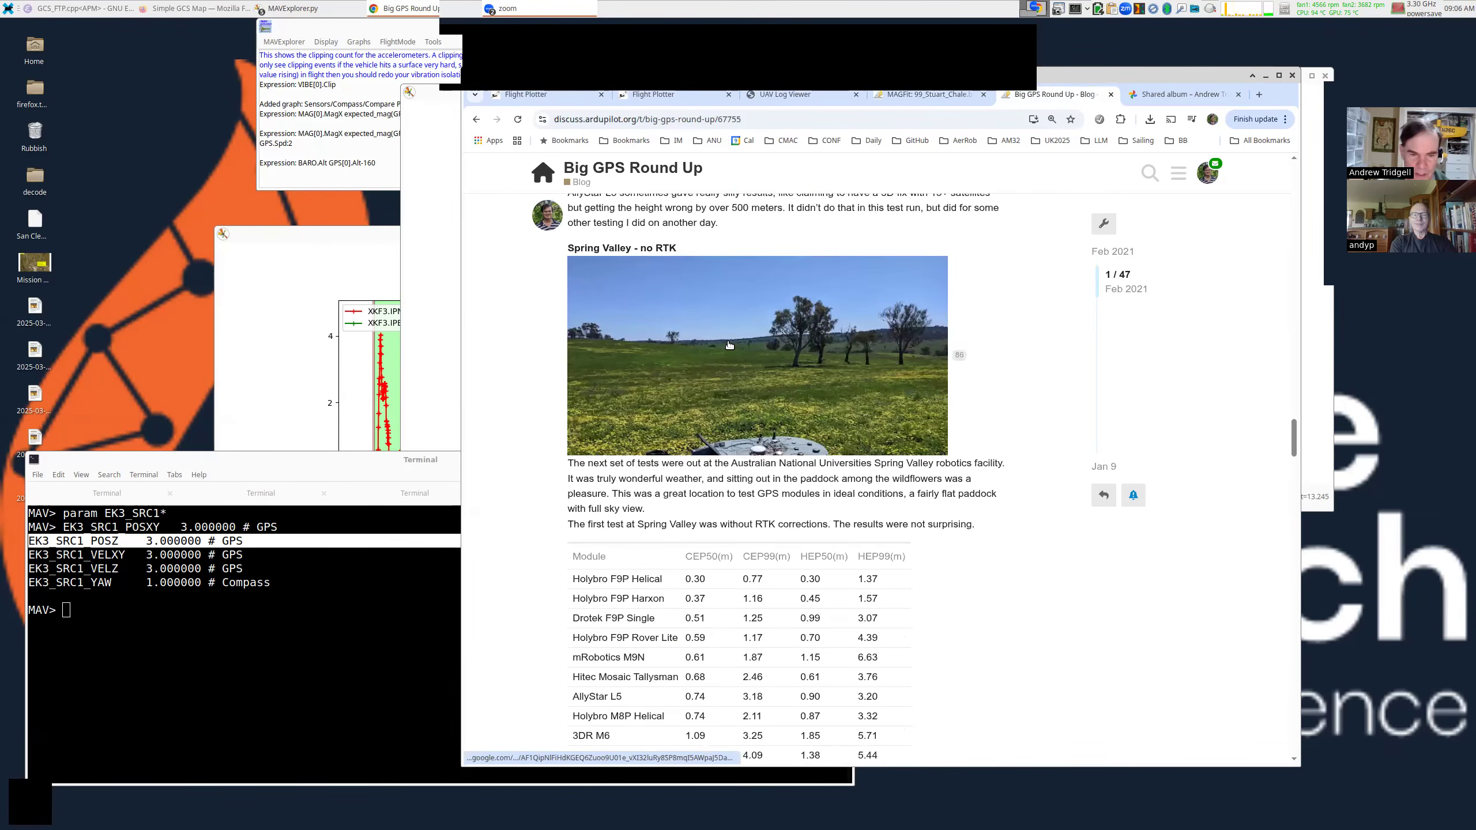
{"action": "scroll", "coordinate": [732, 349], "scroll_direction": "down", "scroll_amount": 5}
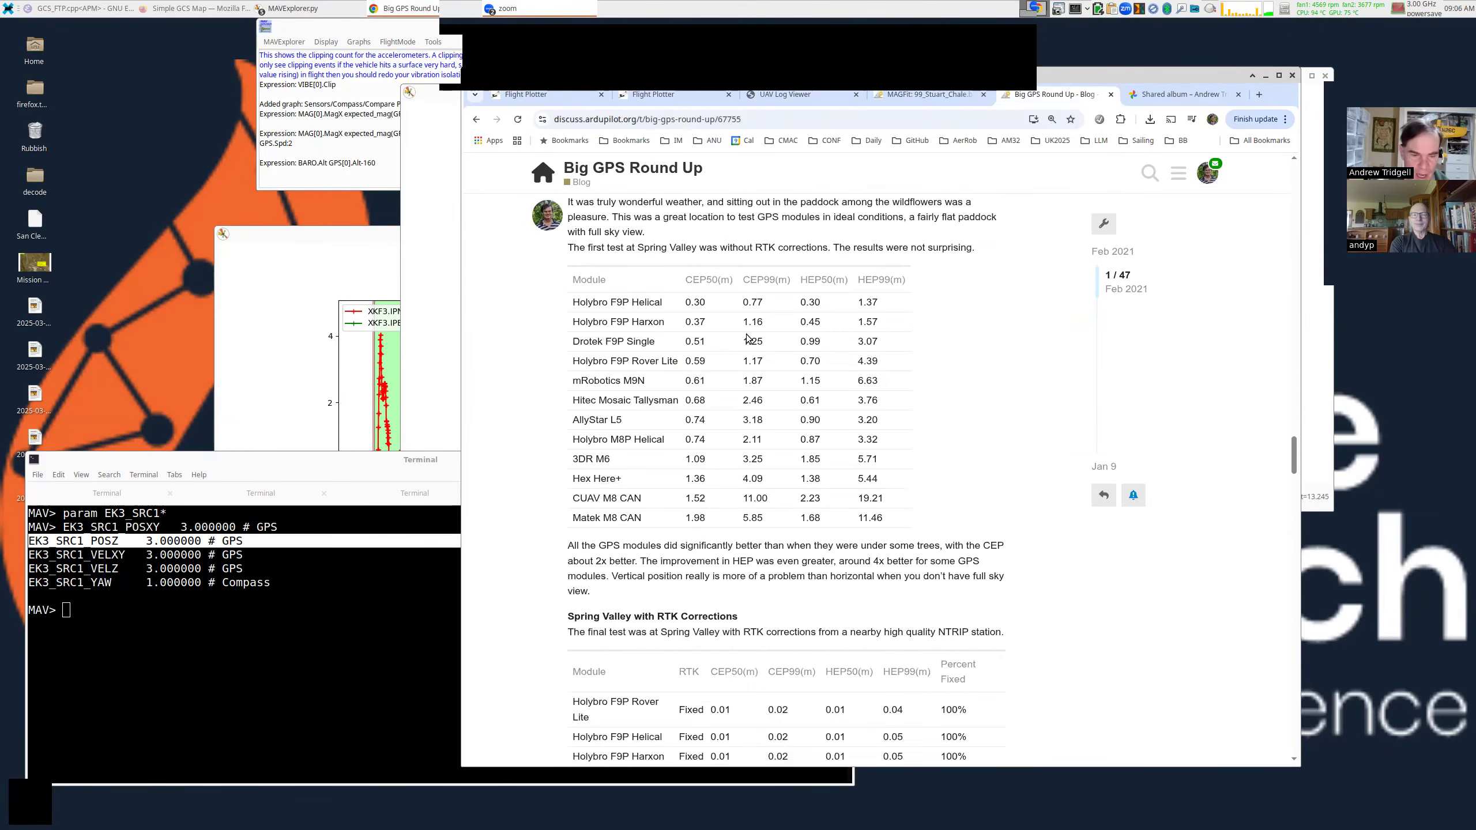
{"action": "scroll", "coordinate": [747, 346], "scroll_direction": "up", "scroll_amount": 10}
{"action": "scroll", "coordinate": [747, 345], "scroll_direction": "up", "scroll_amount": 10}
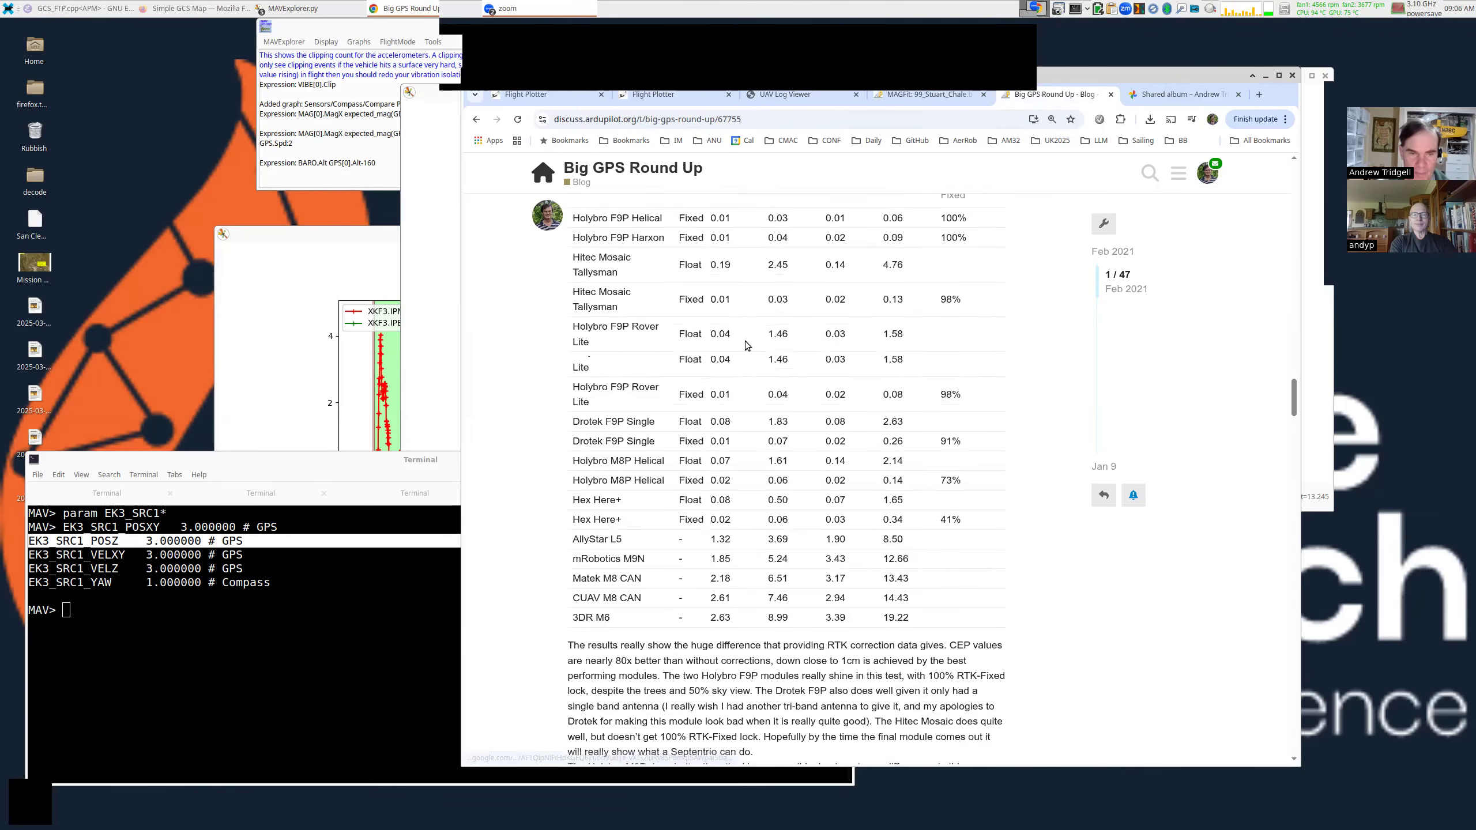
{"action": "scroll", "coordinate": [746, 344], "scroll_direction": "up", "scroll_amount": 4}
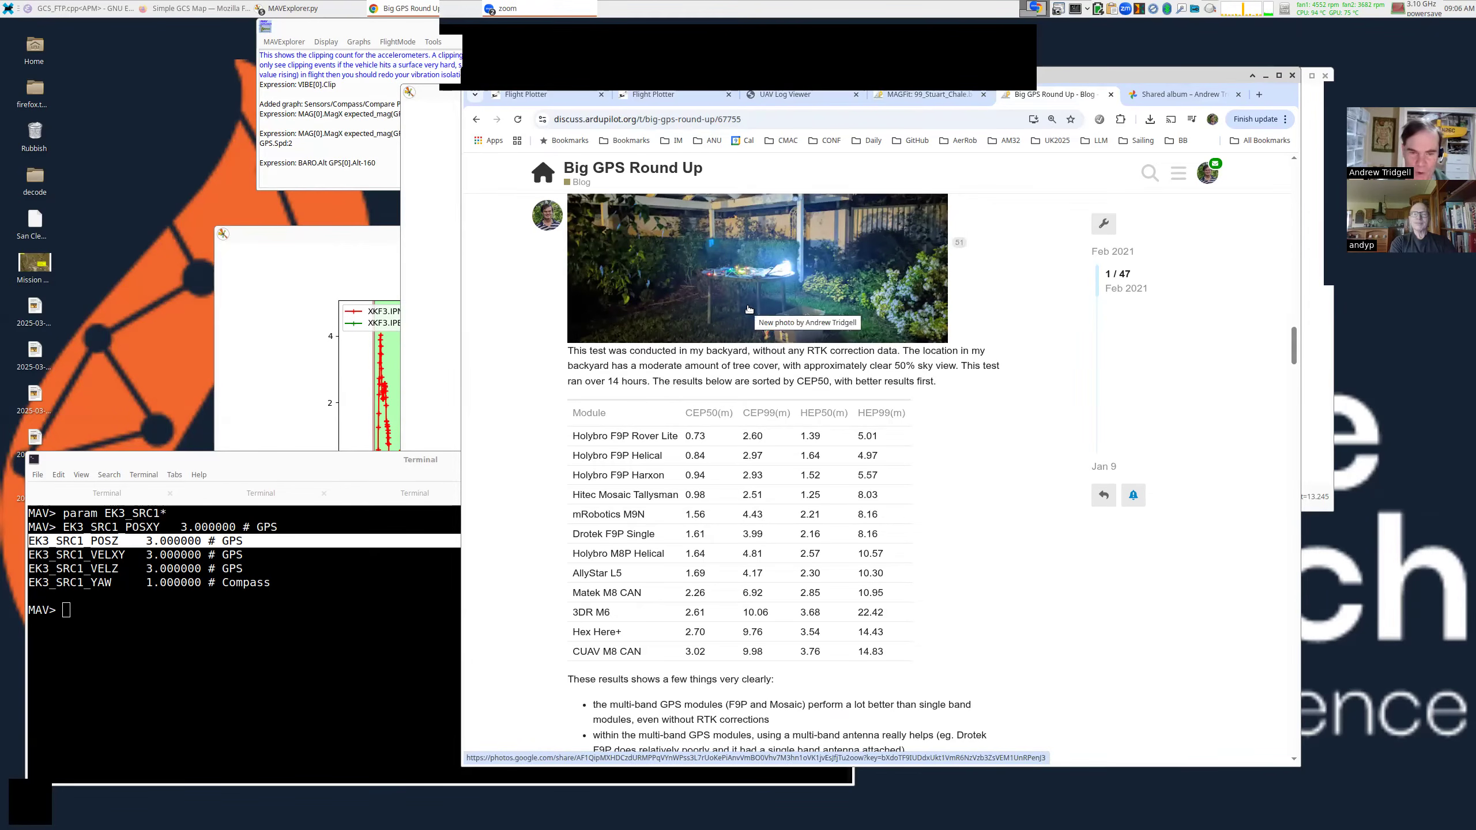
{"action": "scroll", "coordinate": [755, 326], "scroll_direction": "down", "scroll_amount": 1}
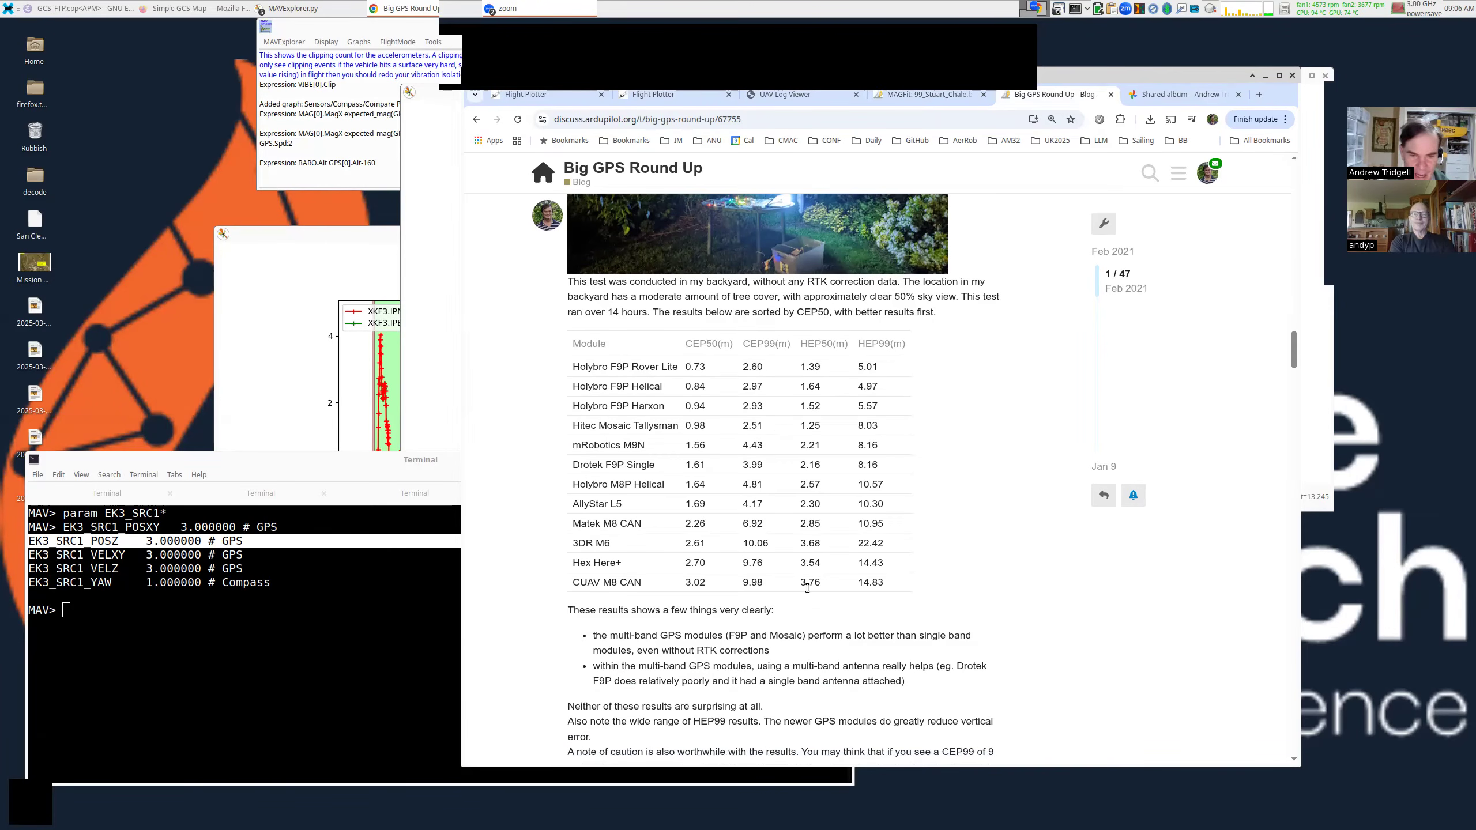
{"action": "scroll", "coordinate": [810, 268], "scroll_direction": "down", "scroll_amount": 1}
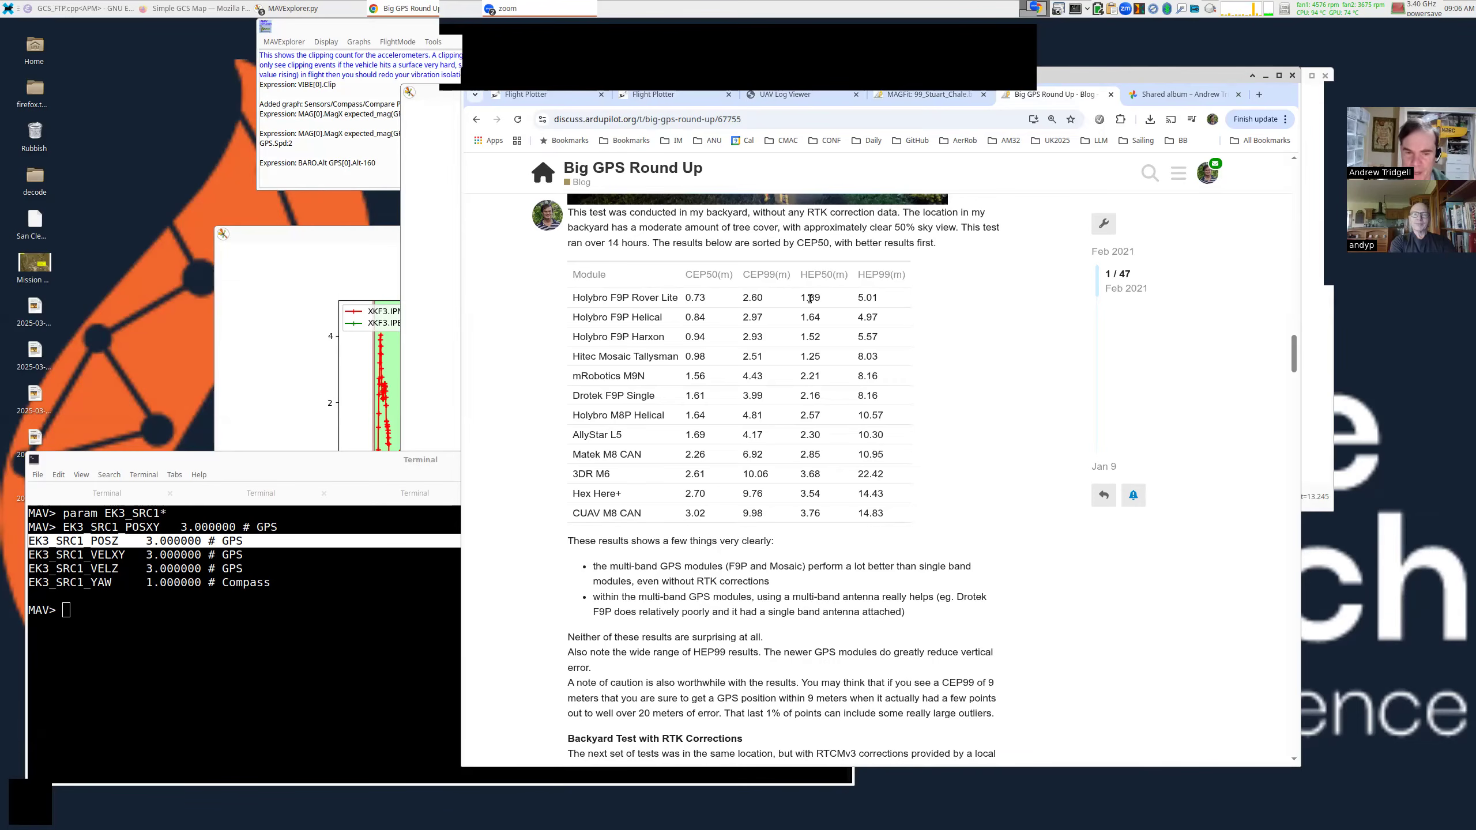
Highlight HEP values 3.76 and 14.83 for CUAV M8 CAN and 1.39 for Holybro F9P Rover Lite.
{"action": "double_click", "coordinate": [807, 513]}
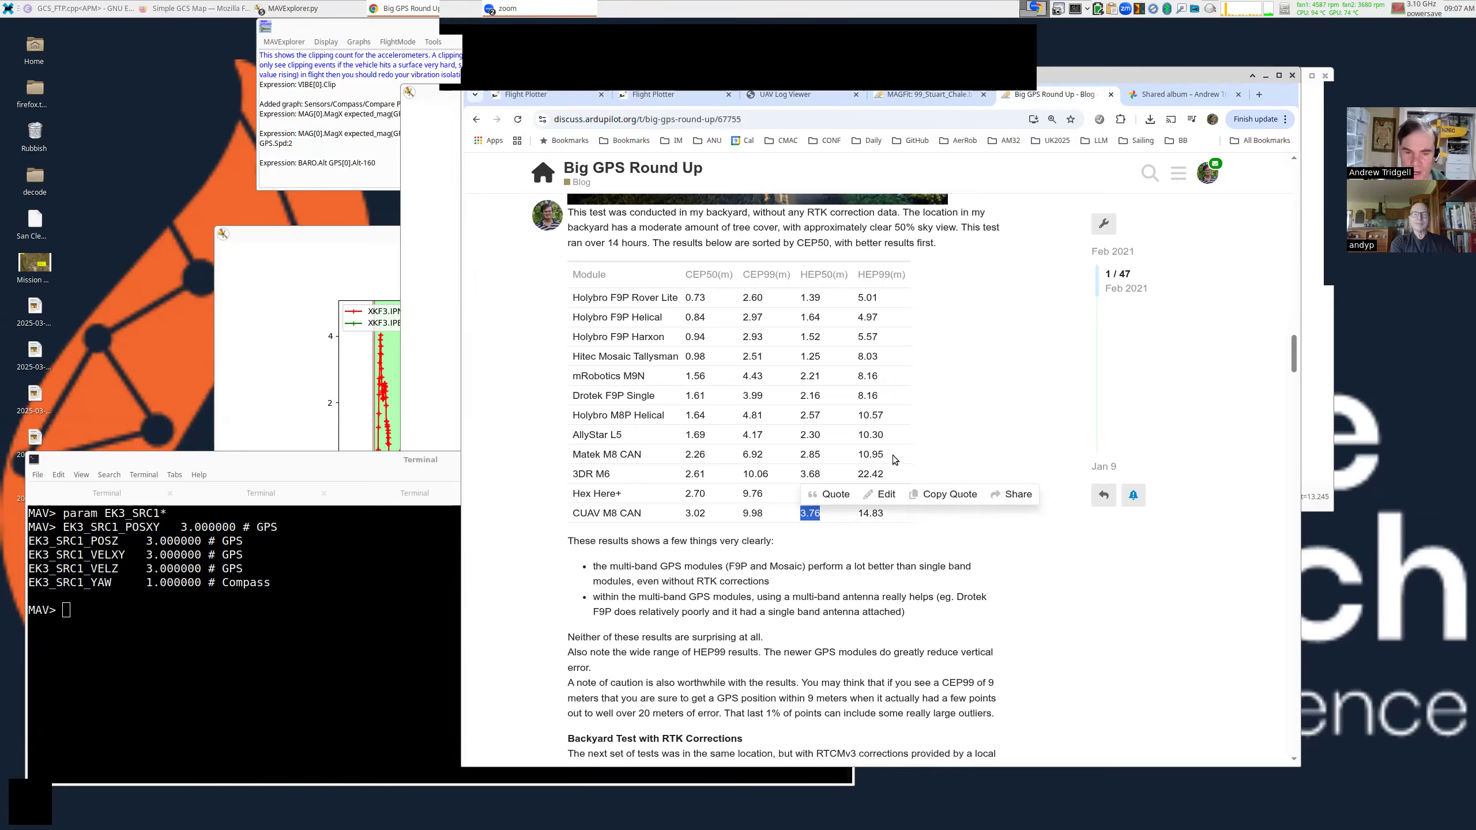
{"action": "double_click", "coordinate": [809, 514]}
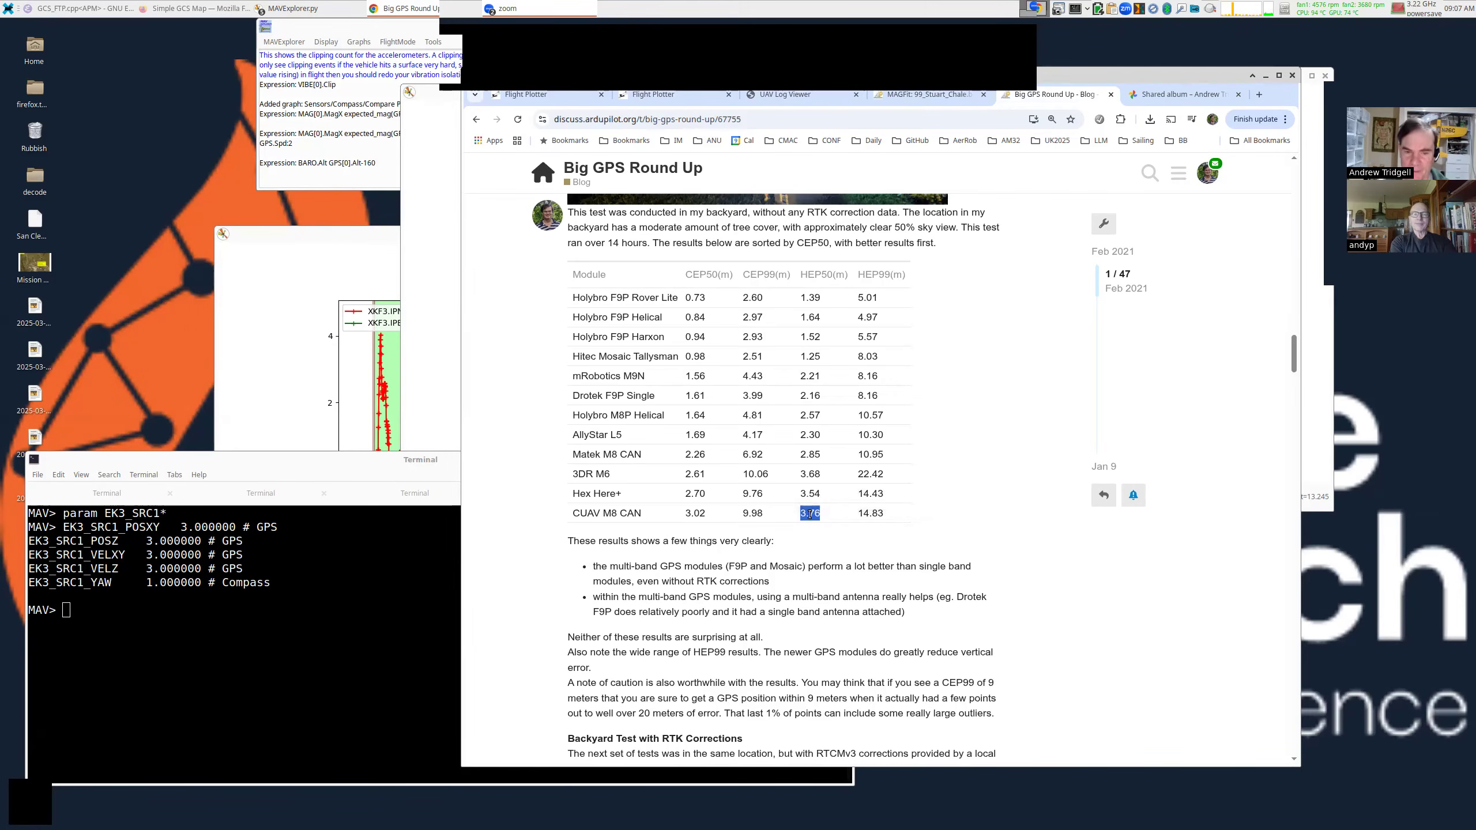
{"action": "left_click_drag", "start_coordinate": [867, 512], "coordinate": [886, 515]}
{"action": "left_click", "coordinate": [860, 516]}
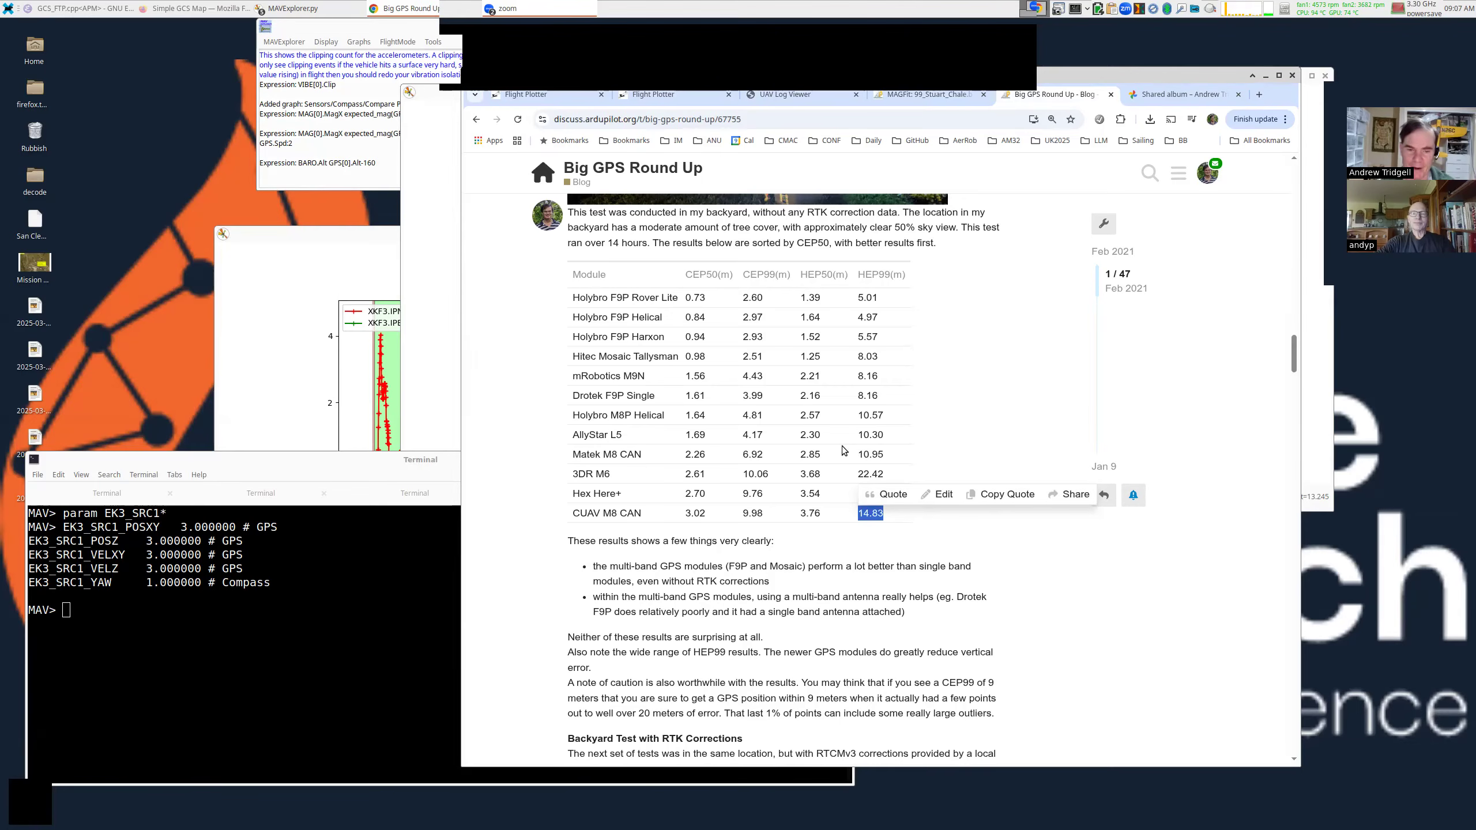
{"action": "double_click", "coordinate": [810, 513]}
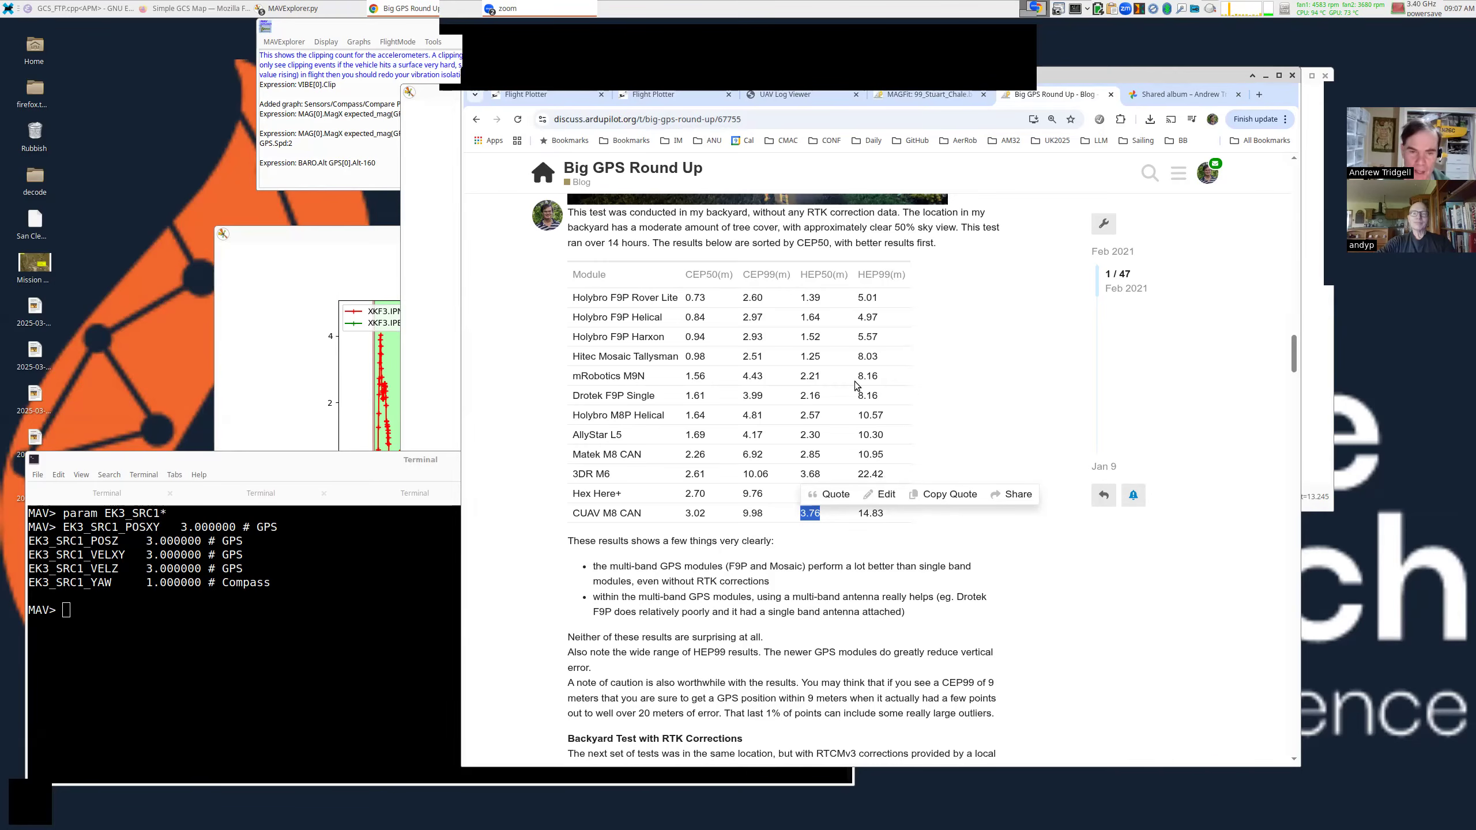
{"action": "double_click", "coordinate": [814, 297]}
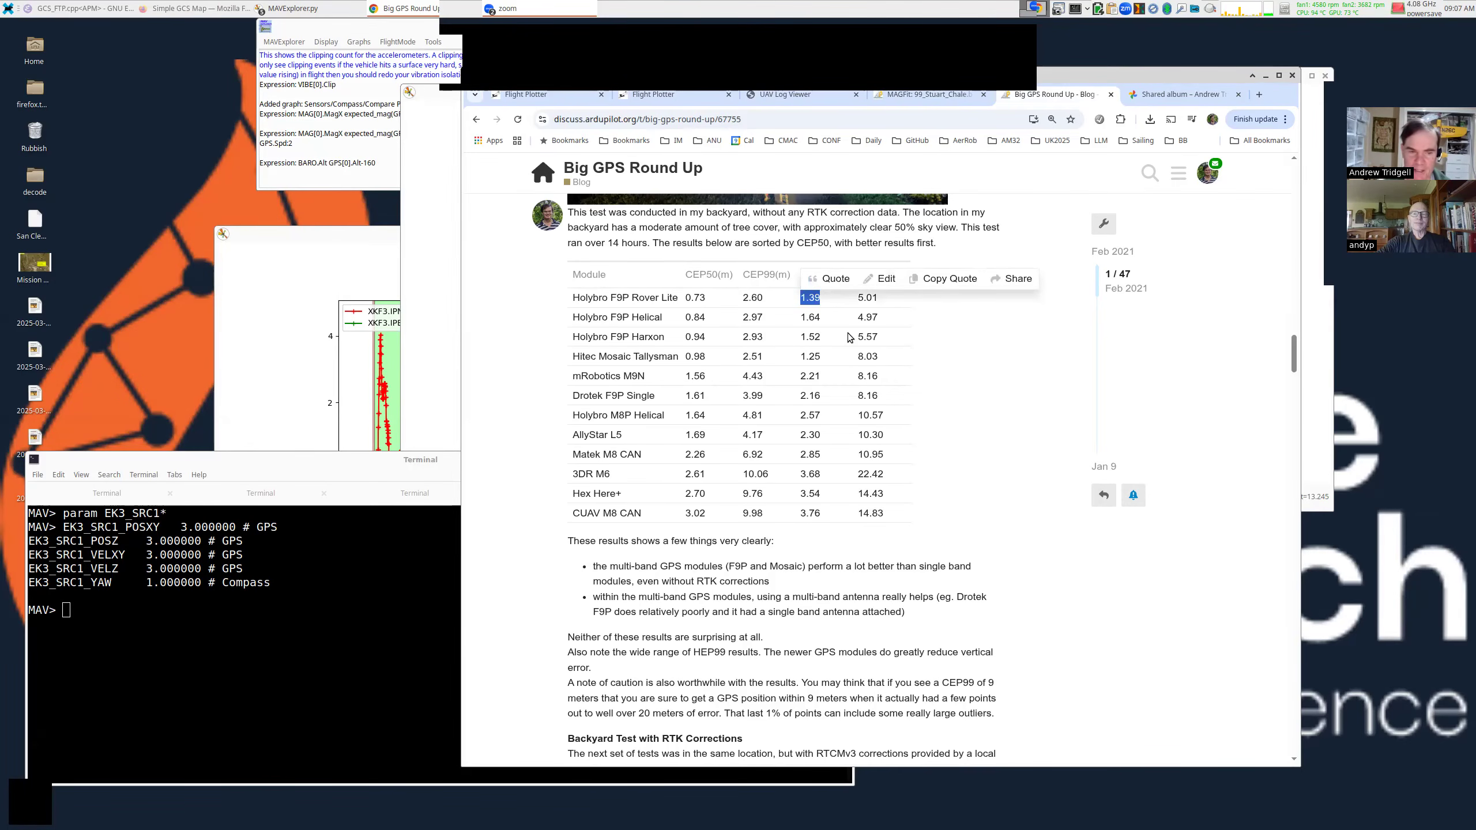
Scroll to the RTK corrections results and highlight the Holybro F9P Helical HEP50 value 0.01.
{"action": "scroll", "coordinate": [846, 336], "scroll_direction": "down", "scroll_amount": 7}
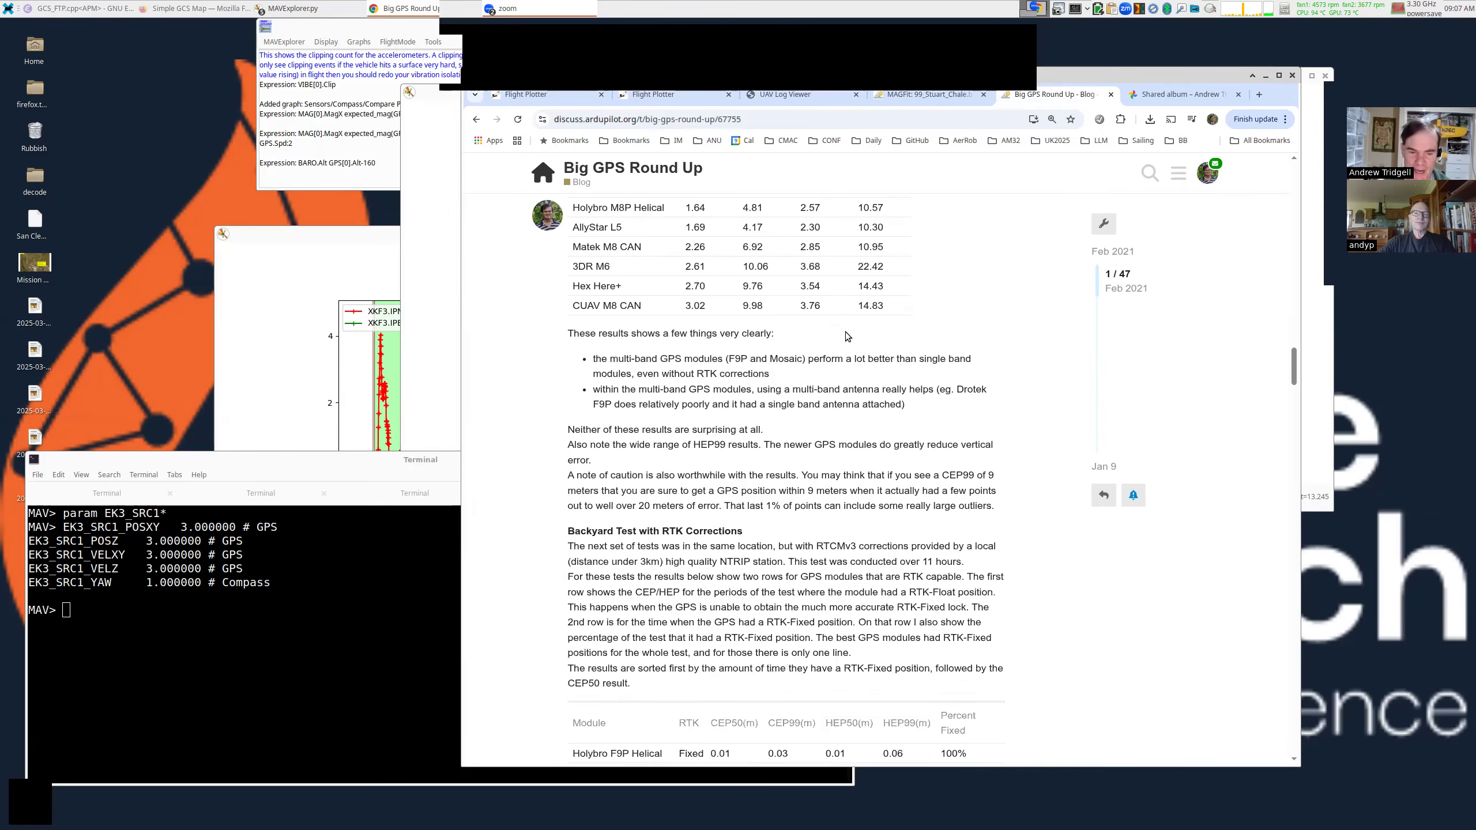
{"action": "scroll", "coordinate": [846, 334], "scroll_direction": "down", "scroll_amount": 4}
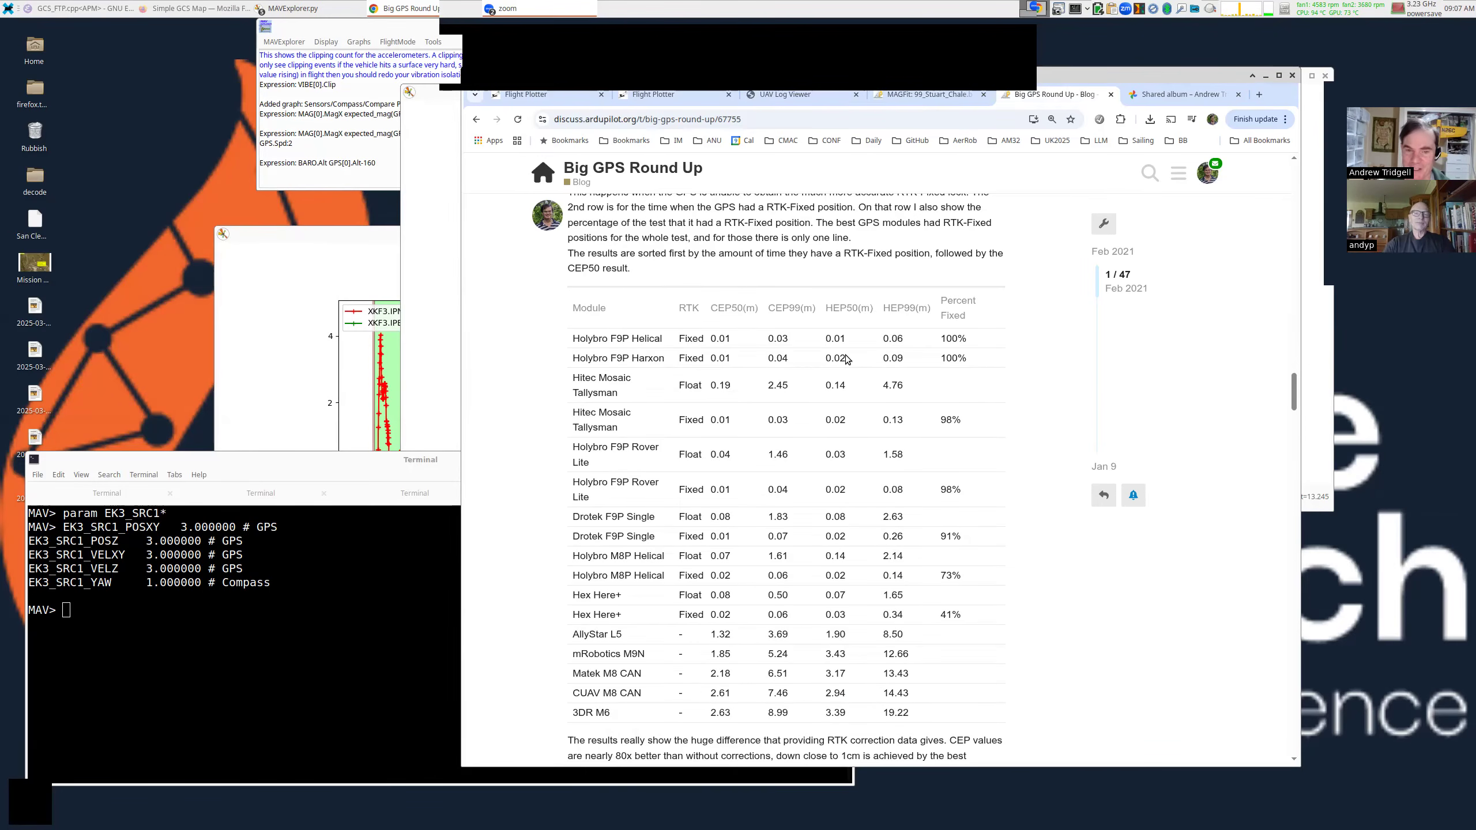
{"action": "double_click", "coordinate": [835, 339]}
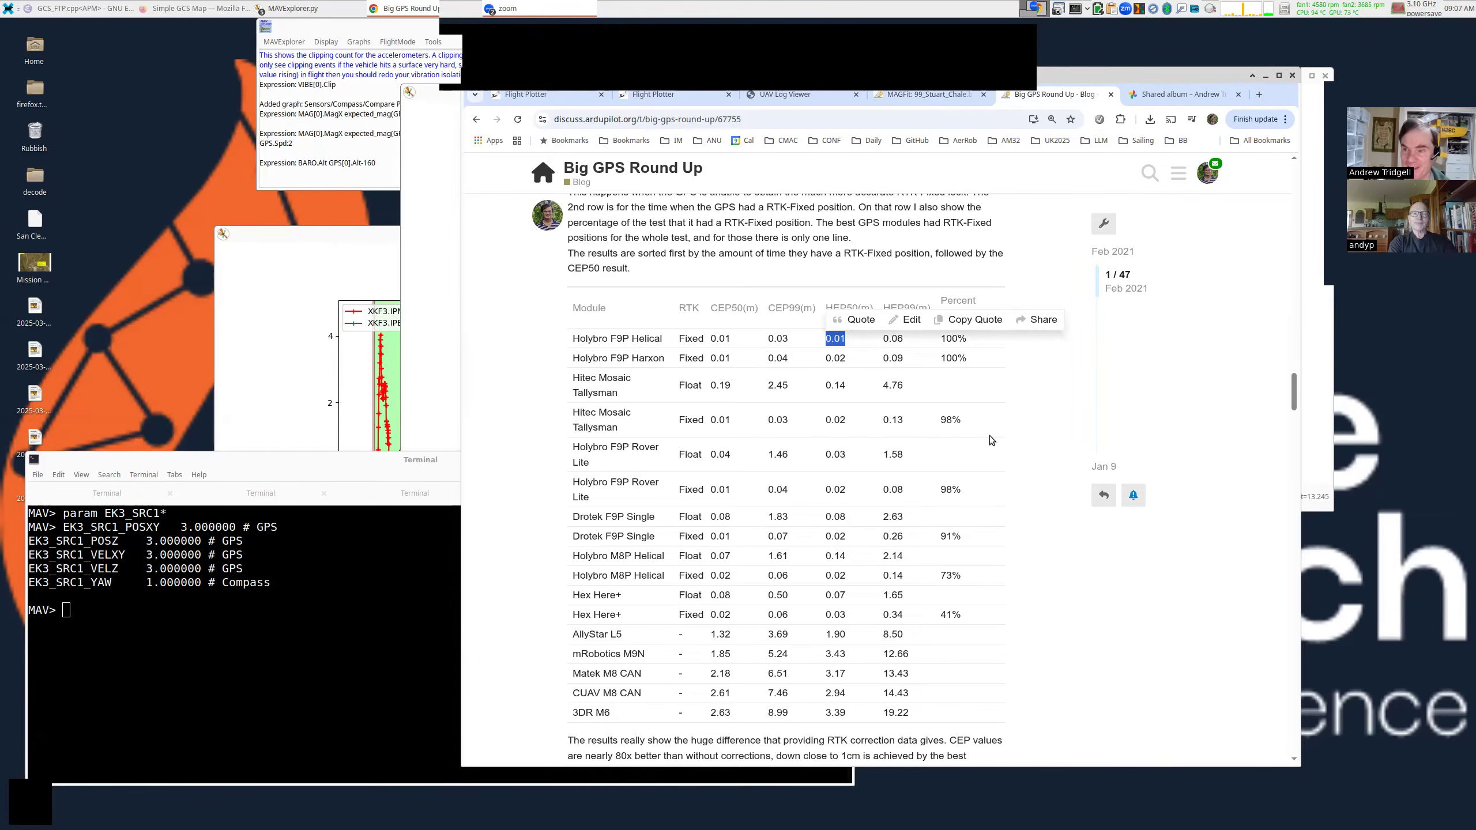
{"action": "left_click", "coordinate": [853, 250]}
{"action": "left_click_drag", "start_coordinate": [804, 278], "coordinate": [936, 309]}
{"action": "scroll", "coordinate": [898, 251], "scroll_direction": "up", "scroll_amount": 6}
Move Chrome aside, then enlarge and reposition the BARO.Alt altitude plot.
{"action": "scroll", "coordinate": [898, 254], "scroll_direction": "up", "scroll_amount": 15}
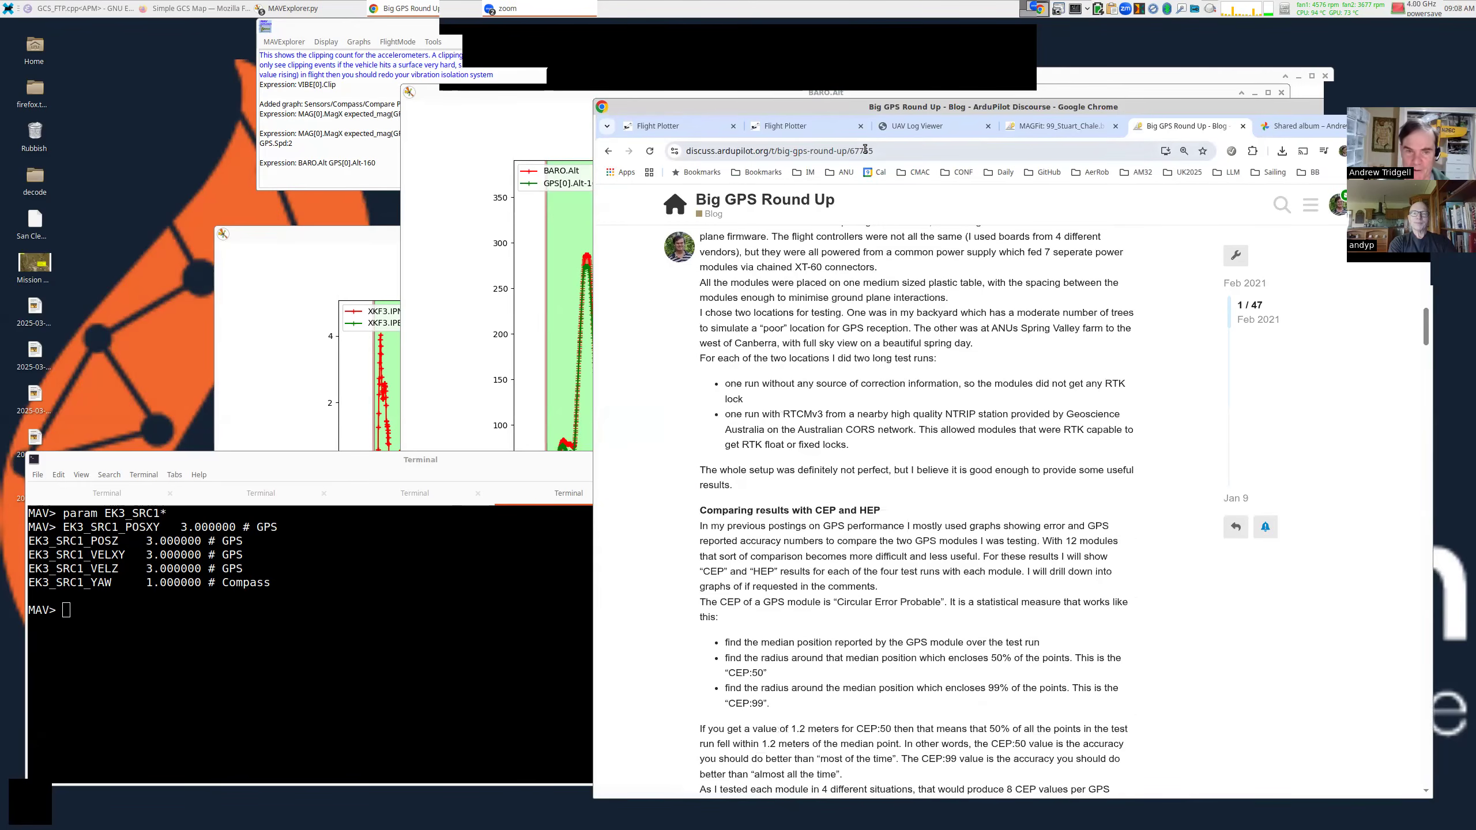
{"action": "scroll", "coordinate": [852, 242], "scroll_direction": "up", "scroll_amount": 8}
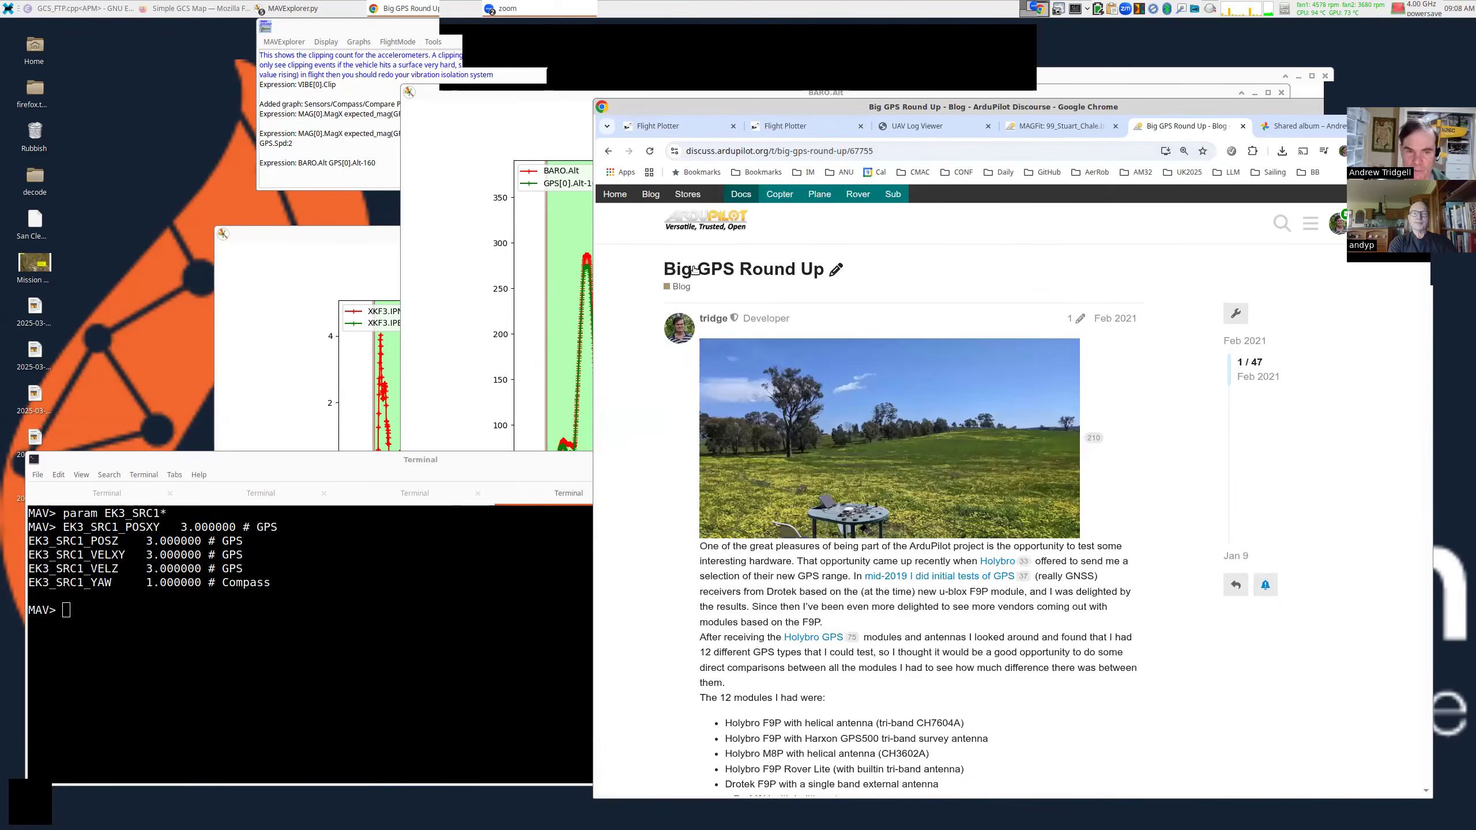
{"action": "left_click_drag", "start_coordinate": [873, 268], "coordinate": [1272, 238]}
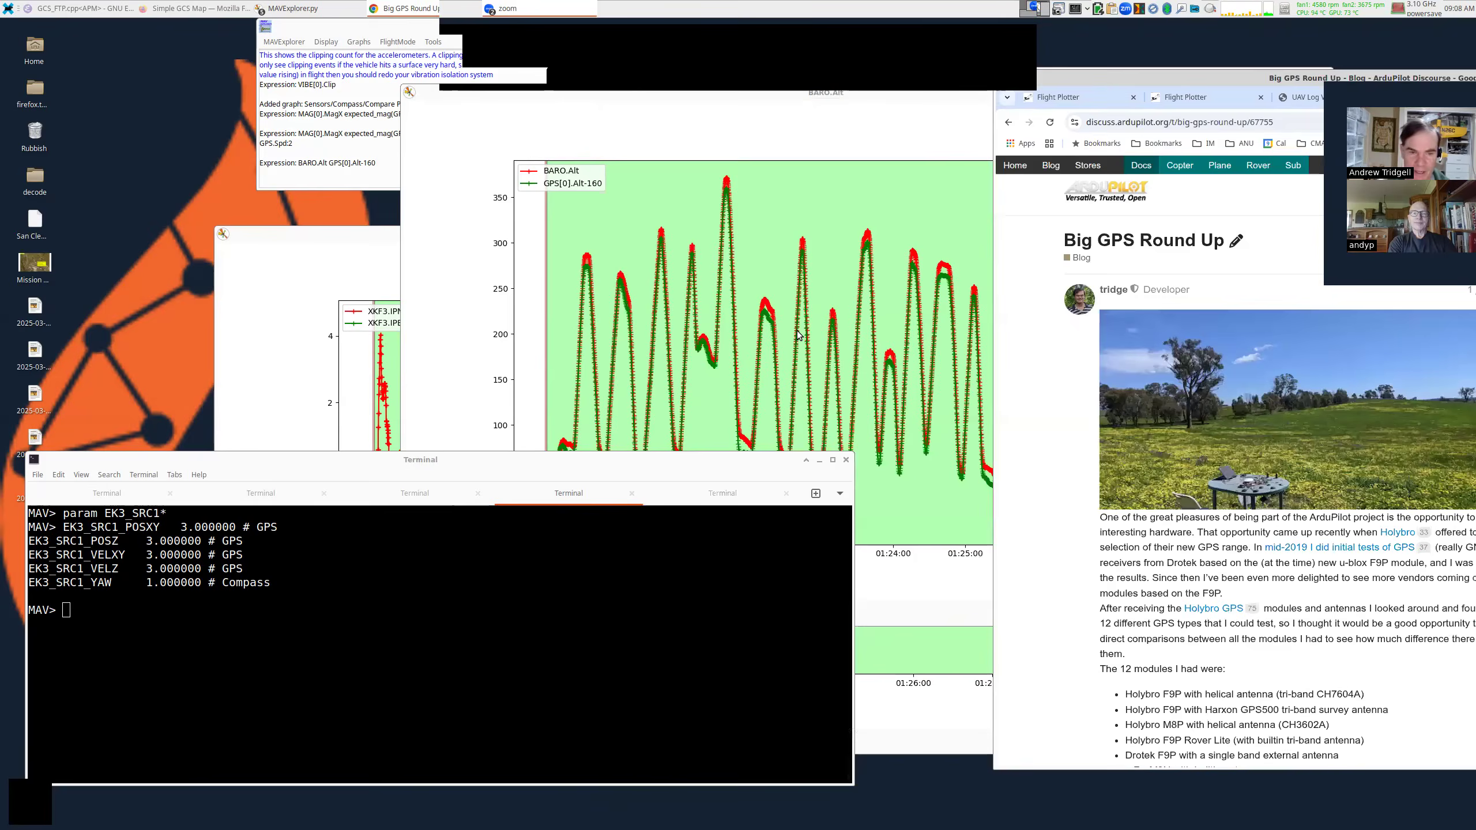
{"action": "left_click_drag", "start_coordinate": [806, 292], "coordinate": [805, 245]}
{"action": "left_click_drag", "start_coordinate": [1089, 415], "coordinate": [1236, 544]}
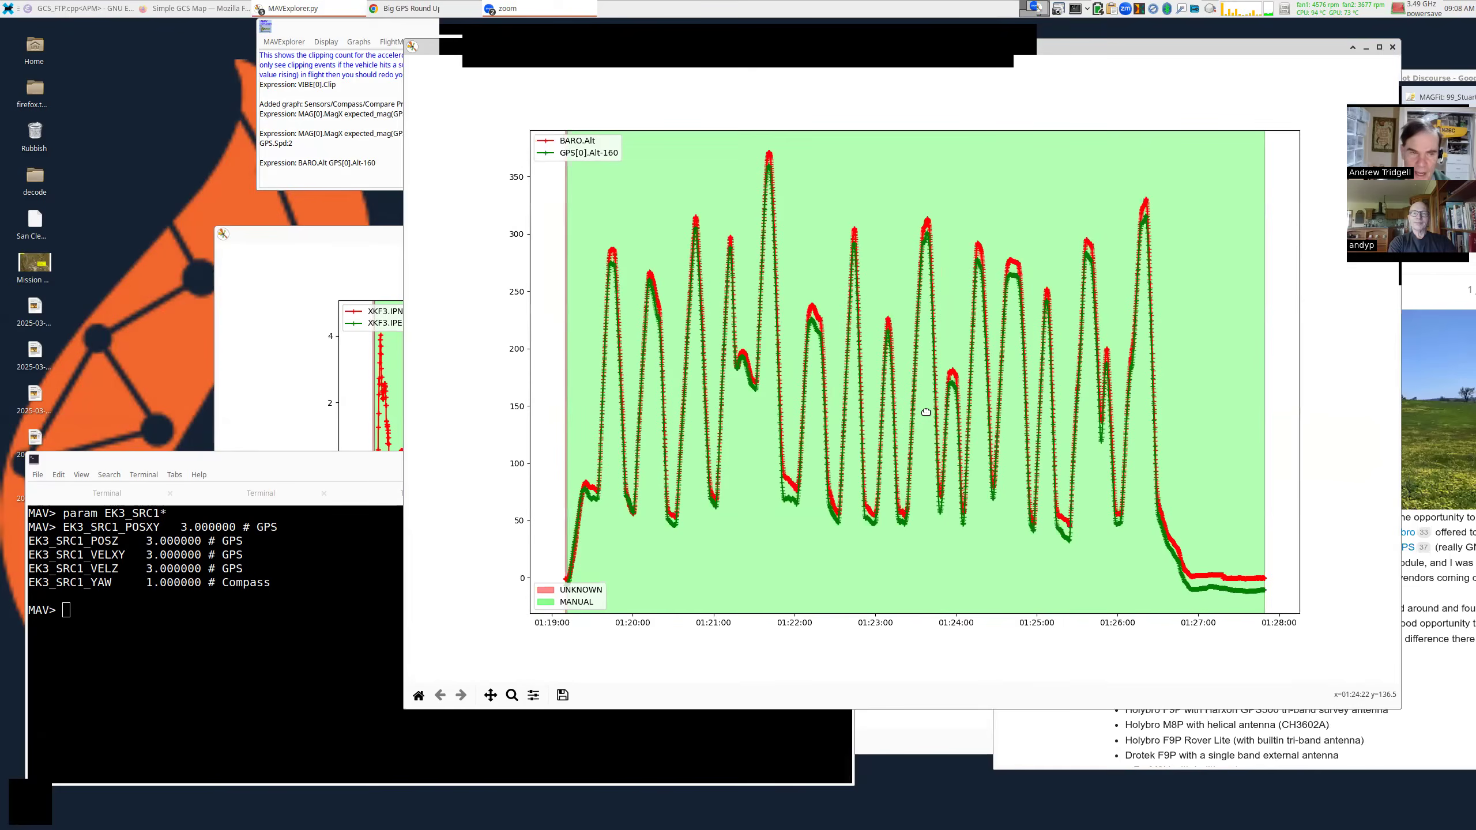
{"action": "left_click_drag", "start_coordinate": [929, 412], "coordinate": [860, 431]}
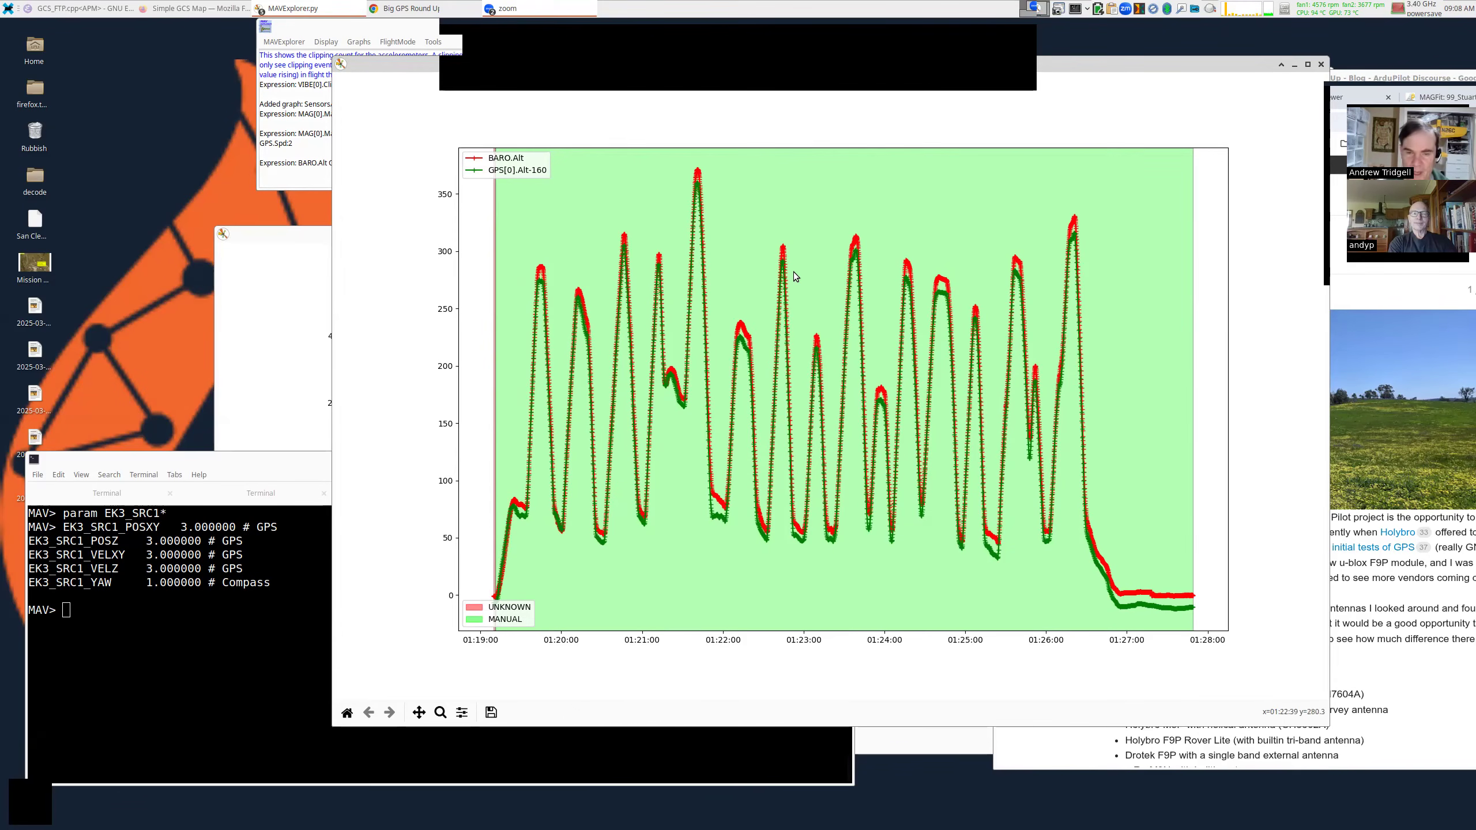
Graph the altitude command with GPS[0].Spd:2 added on a second axis.
{"action": "left_click", "coordinate": [248, 599]}
{"action": "key", "text": "Up"}
{"action": "key", "text": "Up"}
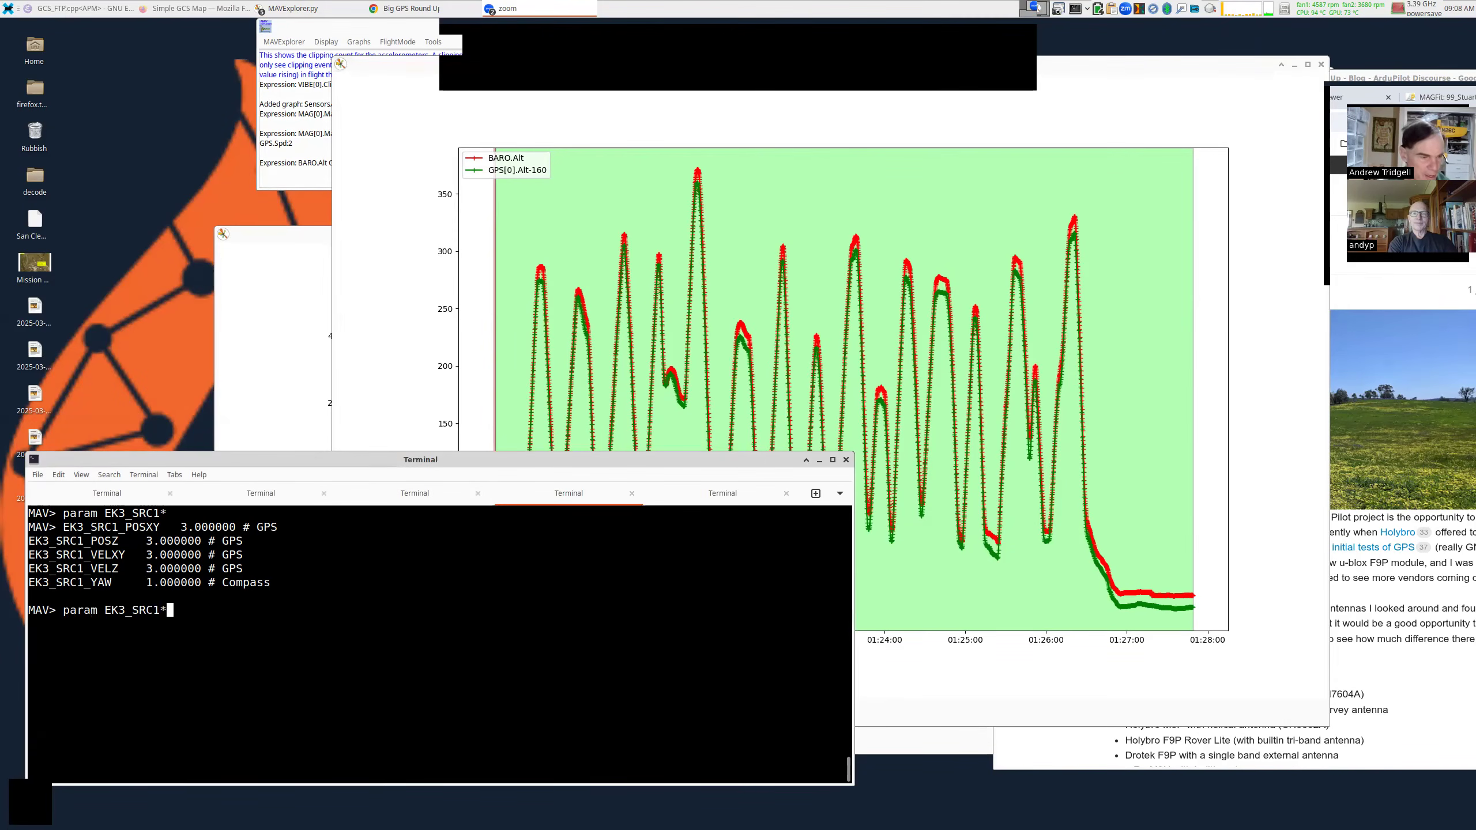
{"action": "type", "text": "GPS"}
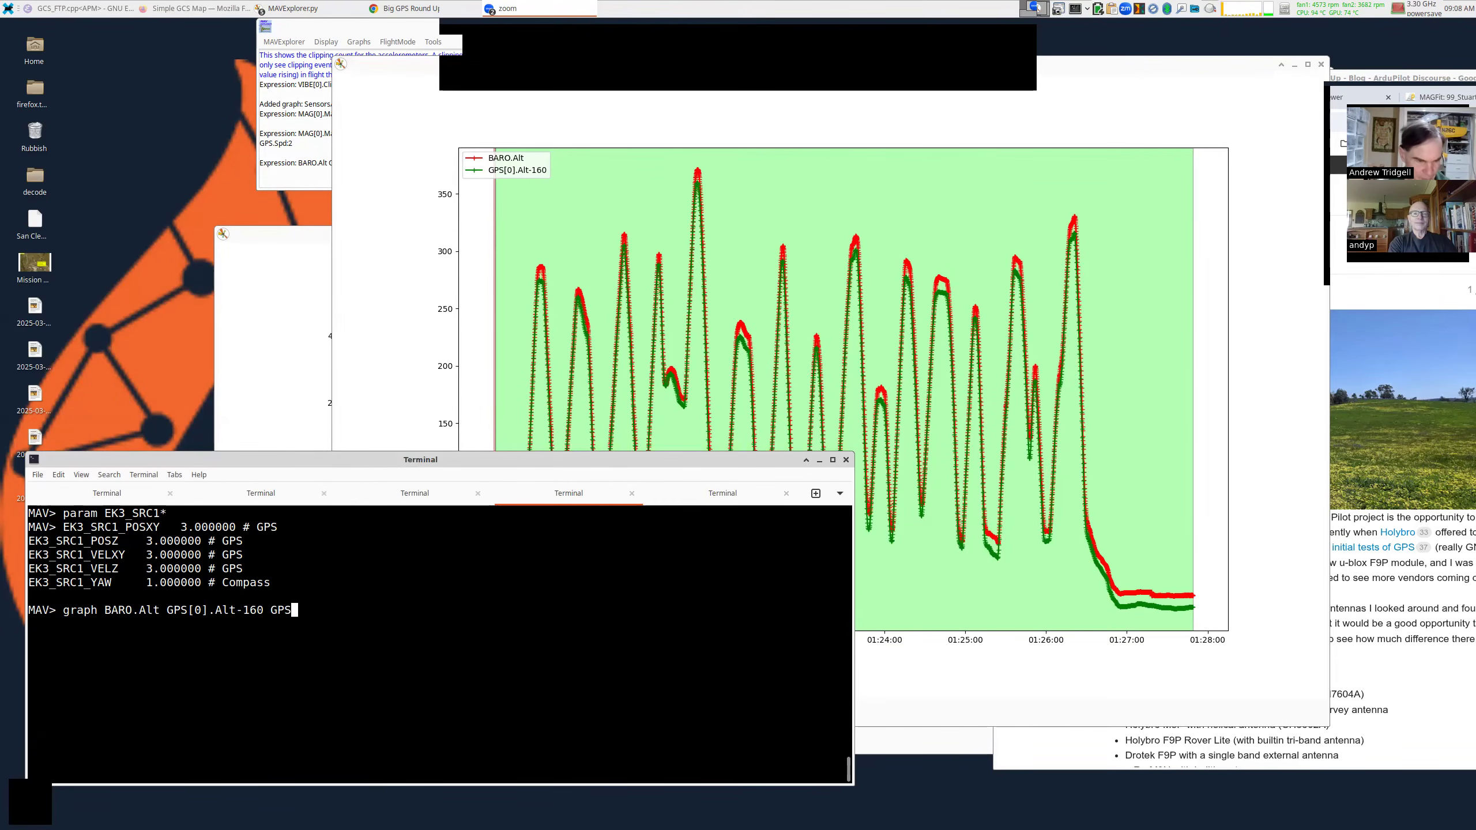
{"action": "type", "text": ".Spd:2"}
{"action": "key", "text": "Return"}
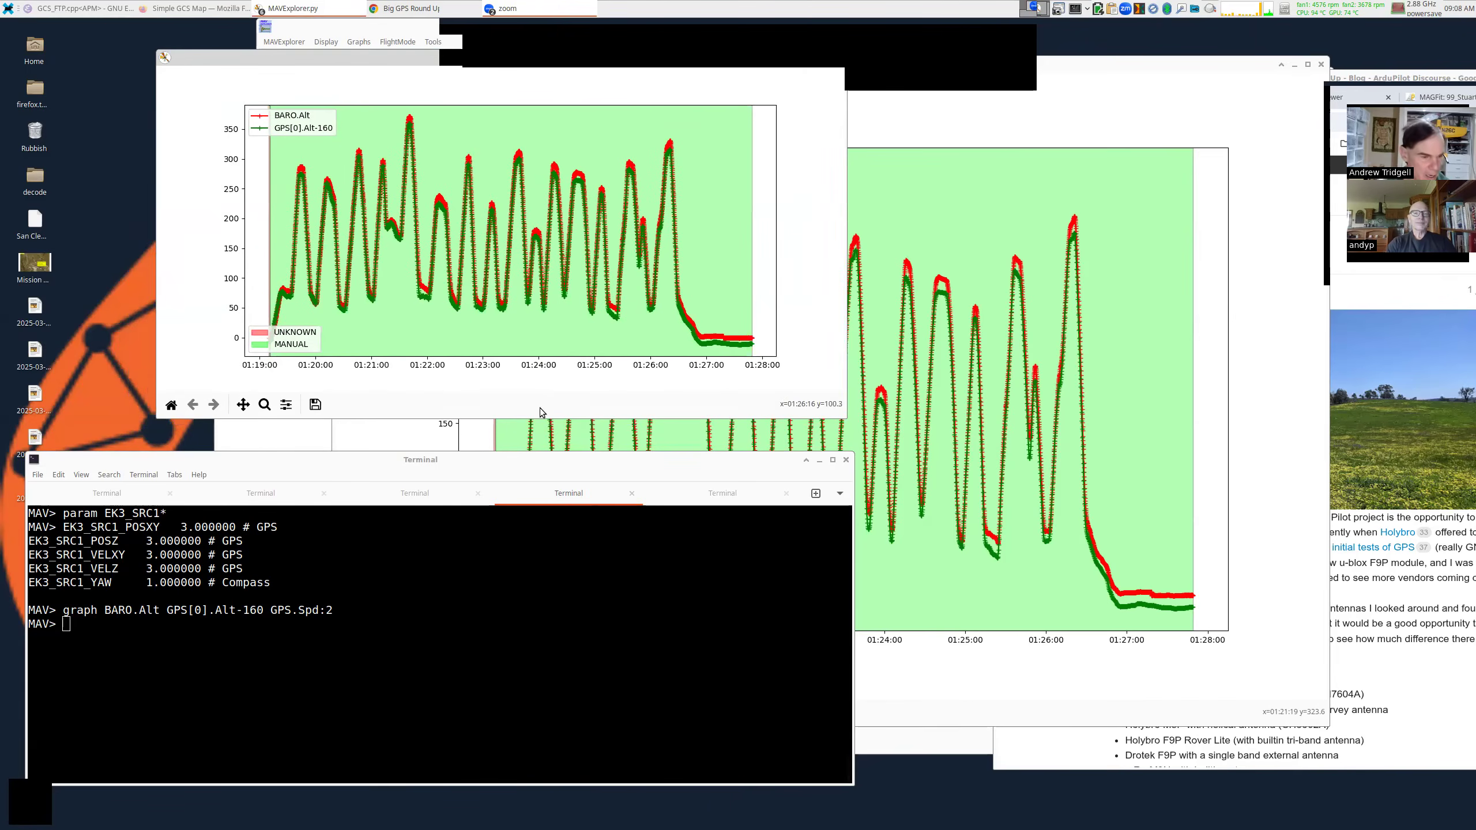
{"action": "key", "text": "Up"}
{"action": "key", "text": "Left"}
{"action": "key", "text": "Left"}
{"action": "key", "text": "Left"}
{"action": "key", "text": "Left"}
{"action": "key", "text": "Left"}
{"action": "key", "text": "Left"}
{"action": "type", "text": "[0]"}
{"action": "key", "text": "Return"}
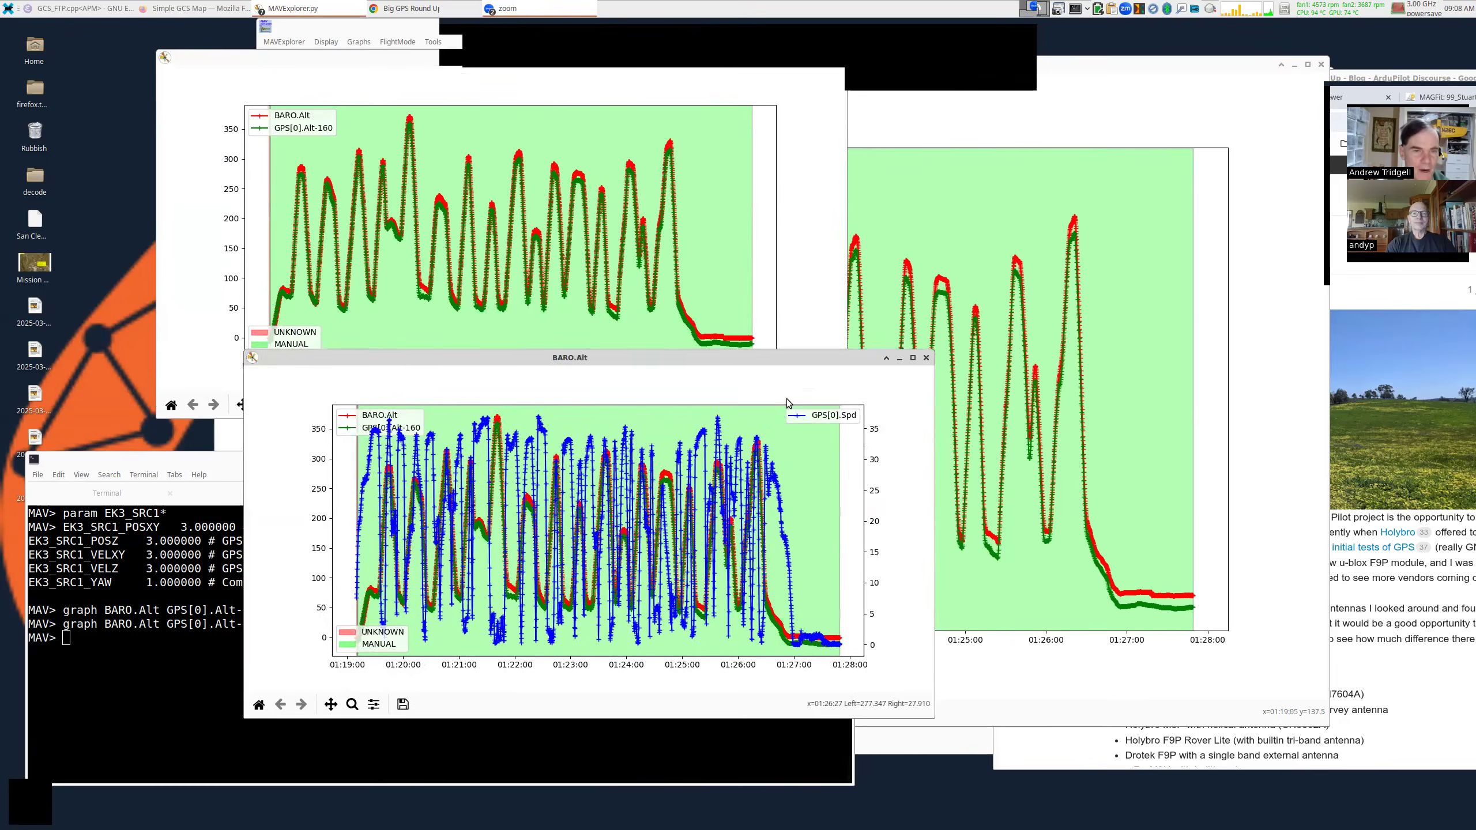
Close the older altitude-only graph and move and enlarge the speed overlay graph.
{"action": "left_click_drag", "start_coordinate": [787, 403], "coordinate": [804, 376]}
{"action": "left_click_drag", "start_coordinate": [838, 60], "coordinate": [823, 140]}
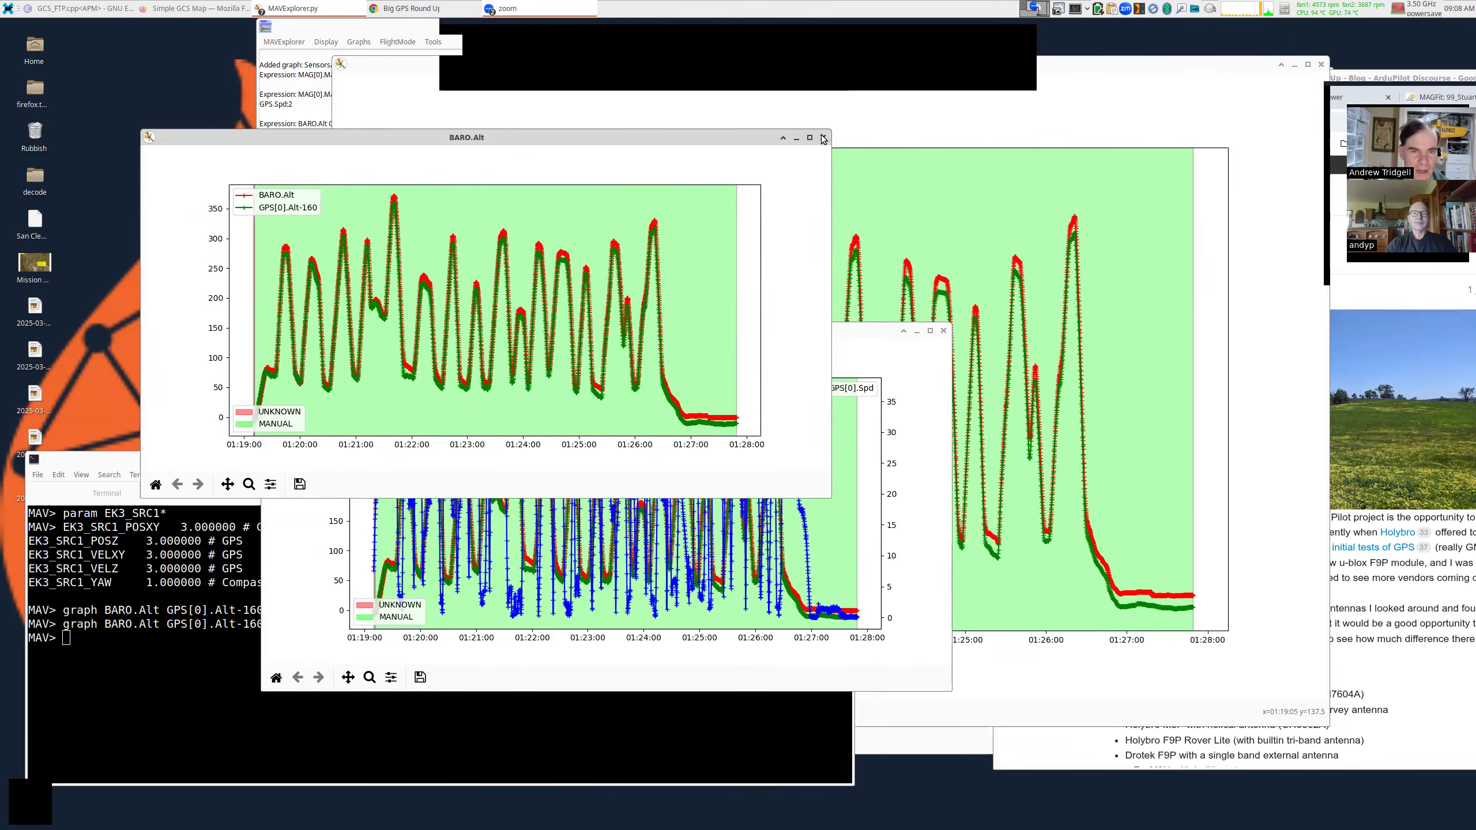
{"action": "left_click", "coordinate": [823, 138]}
{"action": "left_click_drag", "start_coordinate": [802, 402], "coordinate": [932, 201]}
{"action": "left_click_drag", "start_coordinate": [988, 408], "coordinate": [1190, 597]}
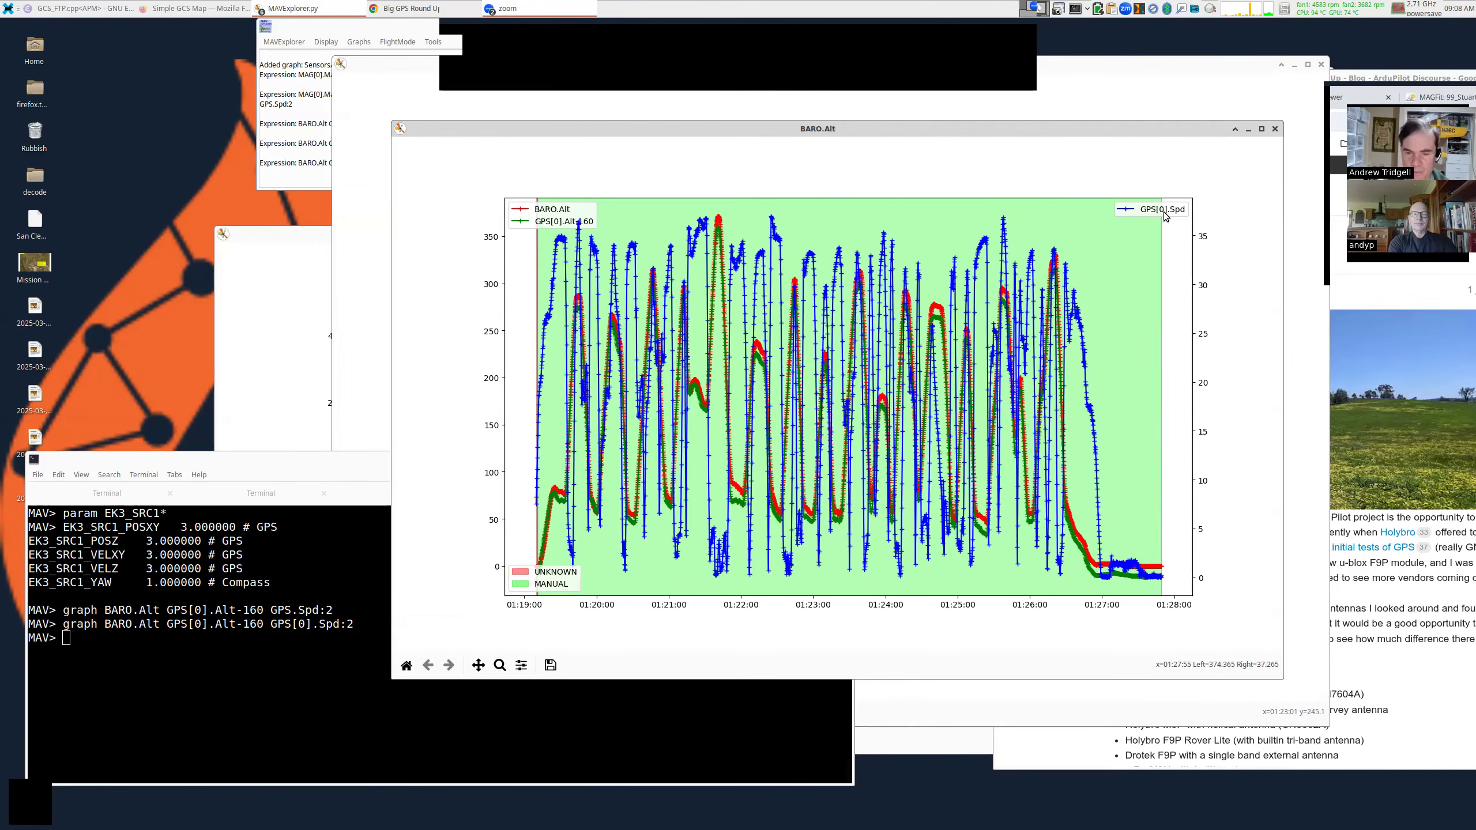
{"action": "left_click", "coordinate": [387, 620]}
Rewrite the speed term as sqrt(GPS[0].Spd**2+GPS[0].VZ**2):2 and replot.
{"action": "key", "text": "Up"}
{"action": "key", "text": "Left"}
{"action": "key", "text": "Left"}
{"action": "key", "text": "Left"}
{"action": "key", "text": "Left"}
{"action": "key", "text": "Left"}
{"action": "key", "text": "Left"}
{"action": "key", "text": "Left"}
{"action": "key", "text": "Left"}
{"action": "key", "text": "Left"}
{"action": "key", "text": "Left"}
{"action": "key", "text": "Left"}
{"action": "key", "text": "Left"}
{"action": "type", "text": "sqrt("}
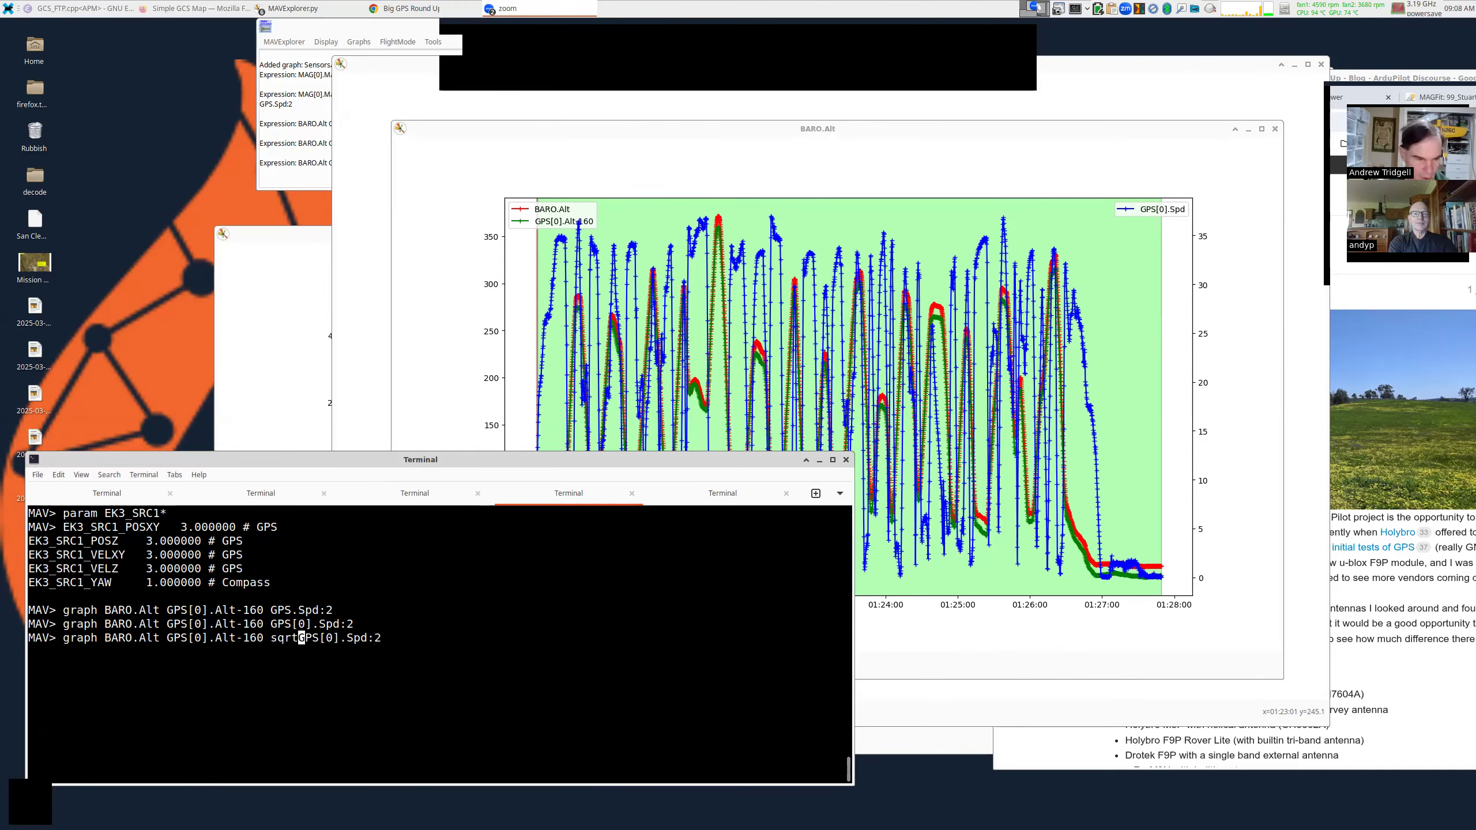
{"action": "key", "text": "Right"}
{"action": "key", "text": "Right"}
{"action": "key", "text": "Right"}
{"action": "key", "text": "Right"}
{"action": "key", "text": "Right"}
{"action": "key", "text": "Right"}
{"action": "key", "text": "Right"}
{"action": "key", "text": "Right"}
{"action": "key", "text": "Right"}
{"action": "key", "text": "Right"}
{"action": "type", "text": "**2+GPS[0]"}
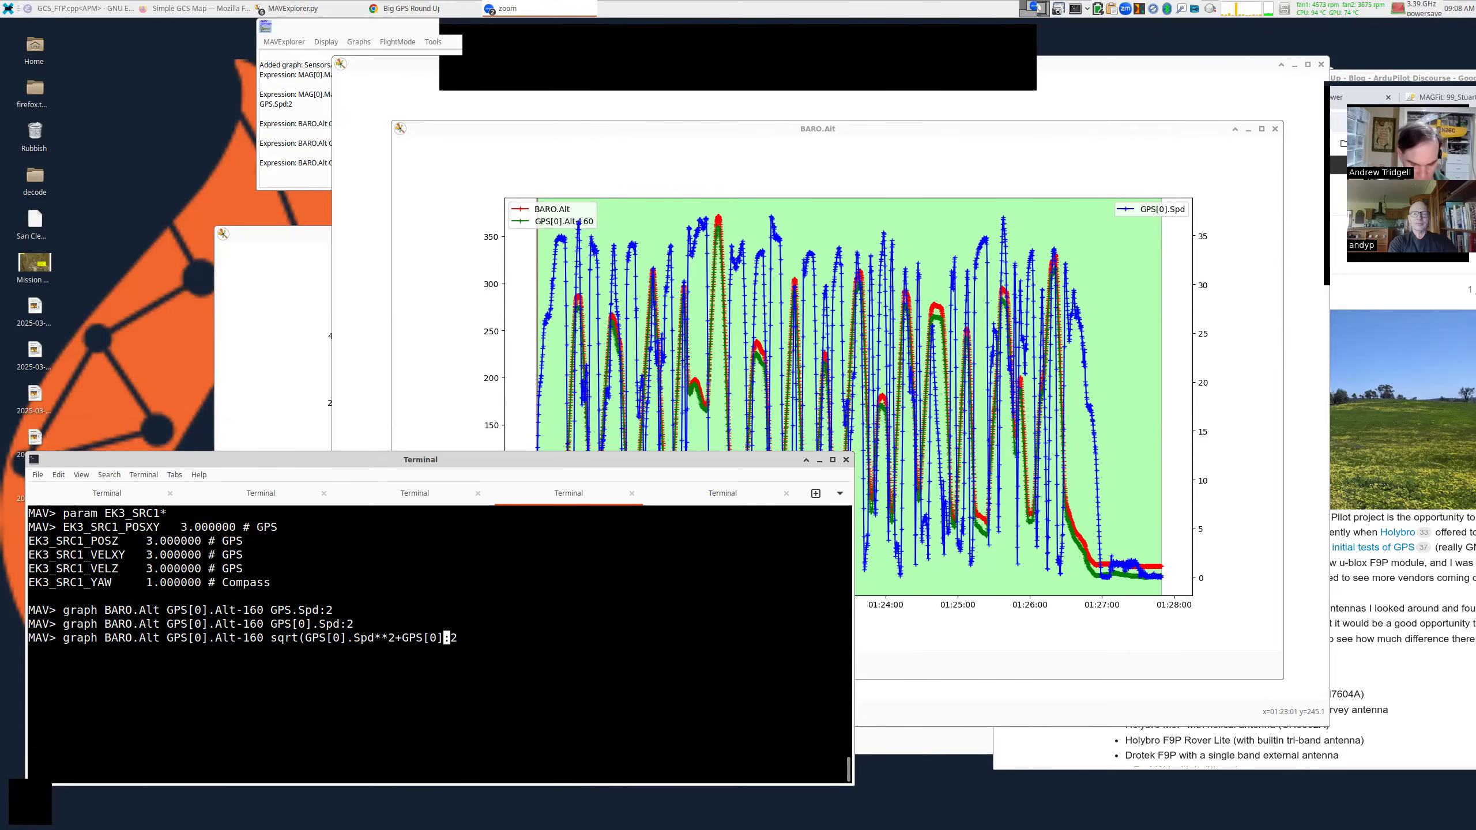
{"action": "type", "text": ".VZ**2"}
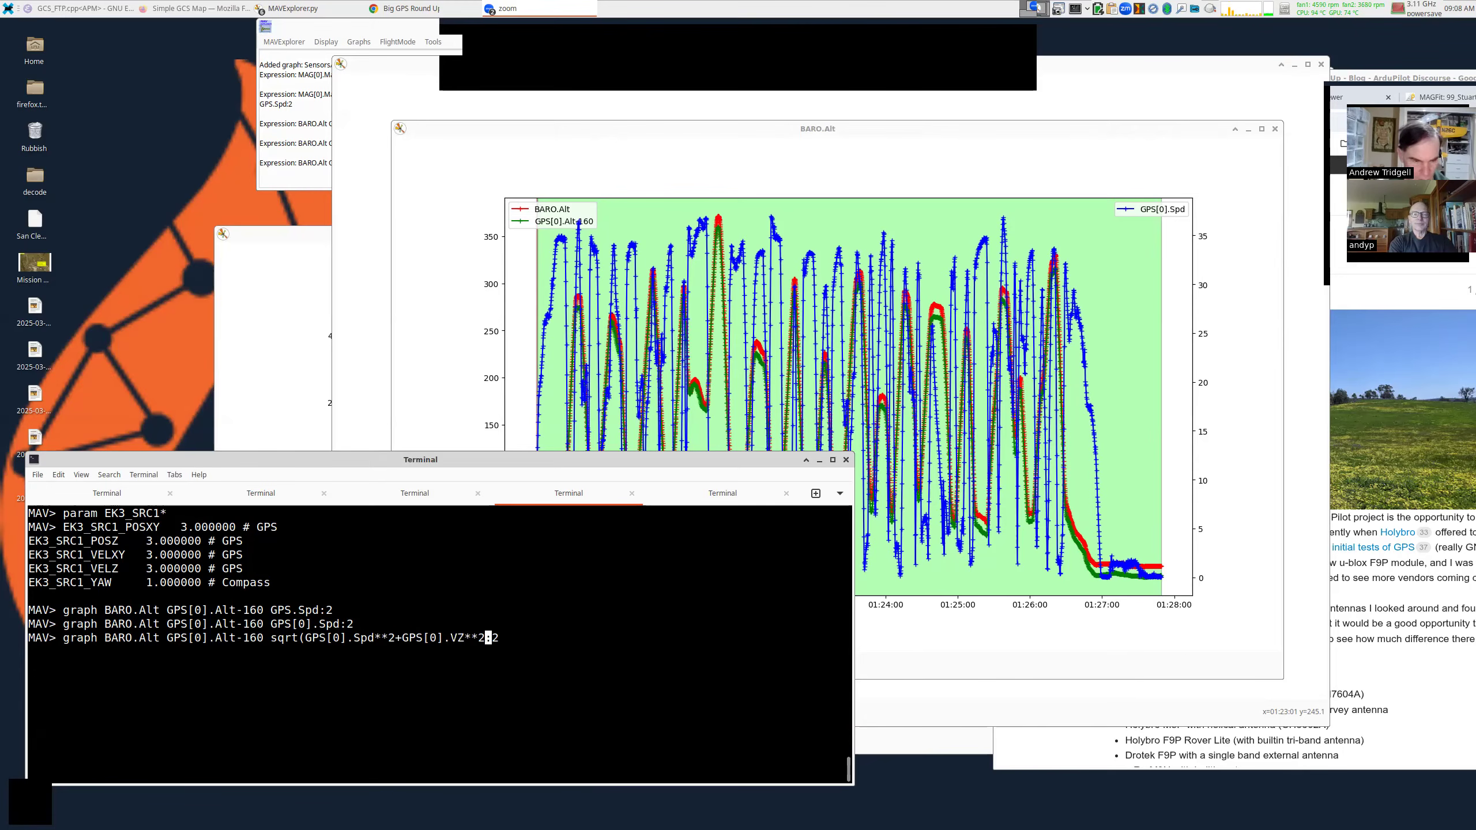
{"action": "type", "text": ")"}
{"action": "key", "text": "Return"}
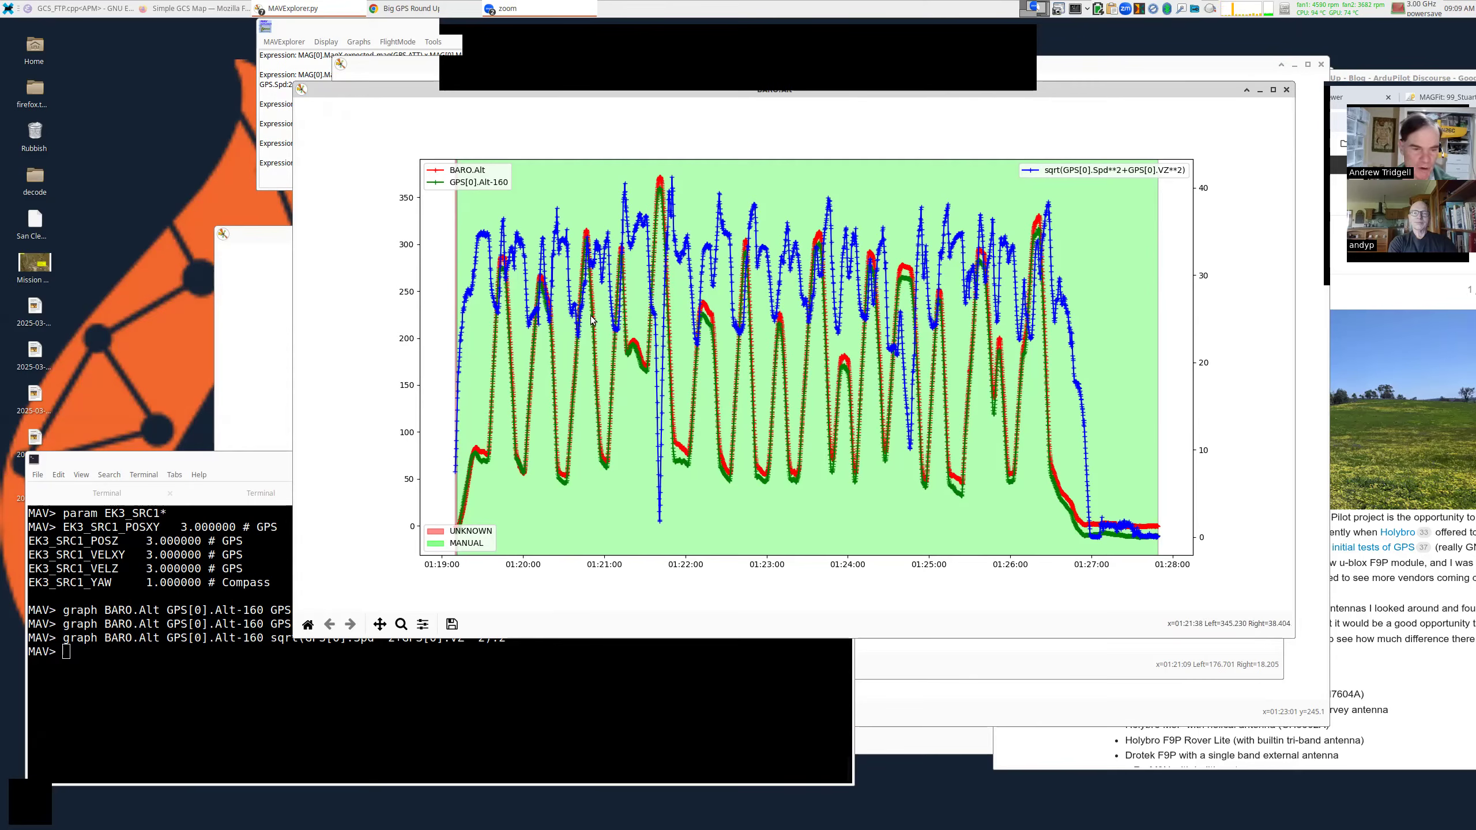
{"action": "left_click", "coordinate": [400, 624]}
{"action": "left_click_drag", "start_coordinate": [667, 416], "coordinate": [703, 490]}
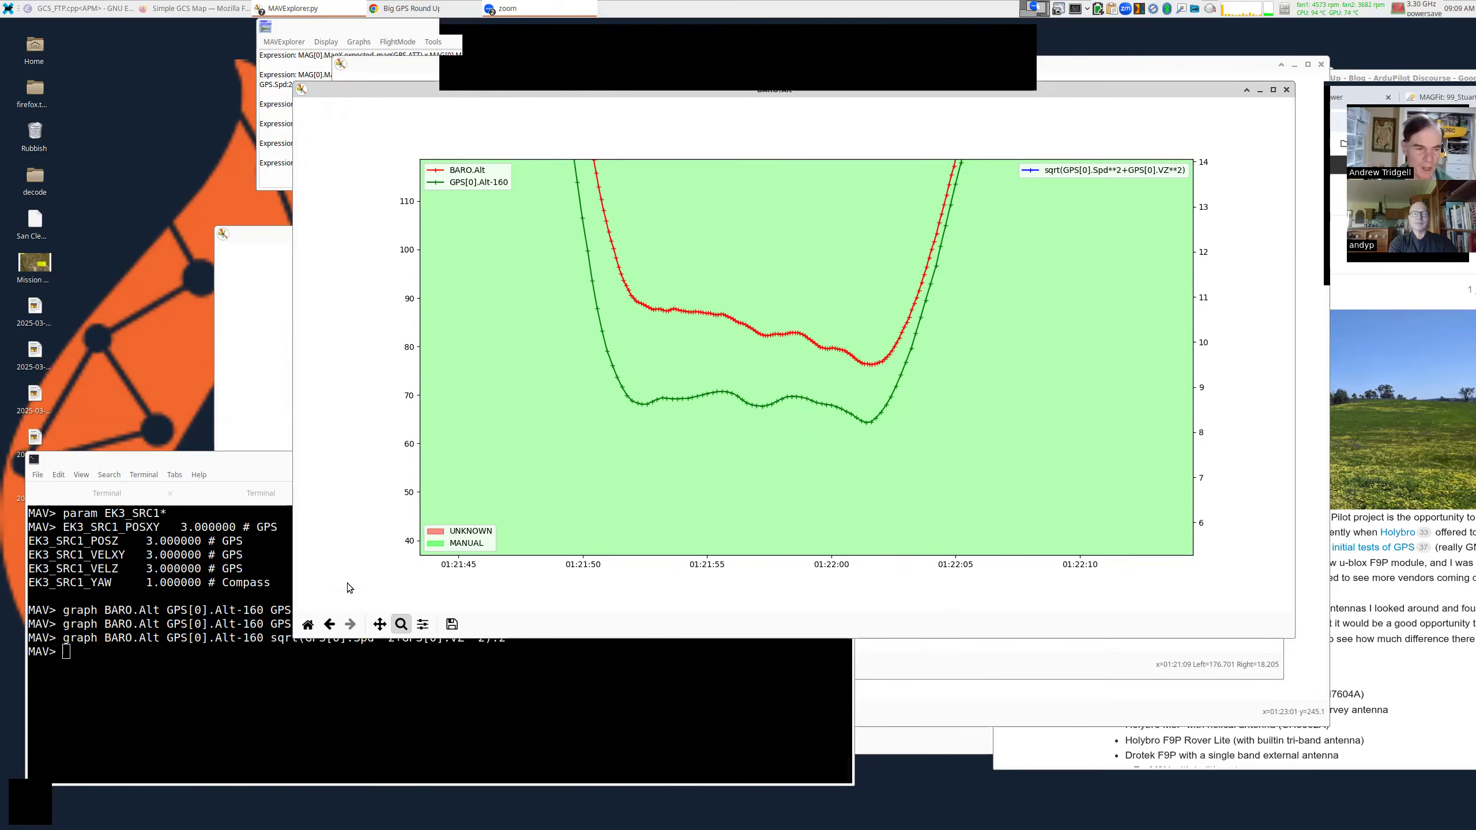
{"action": "left_click", "coordinate": [307, 624]}
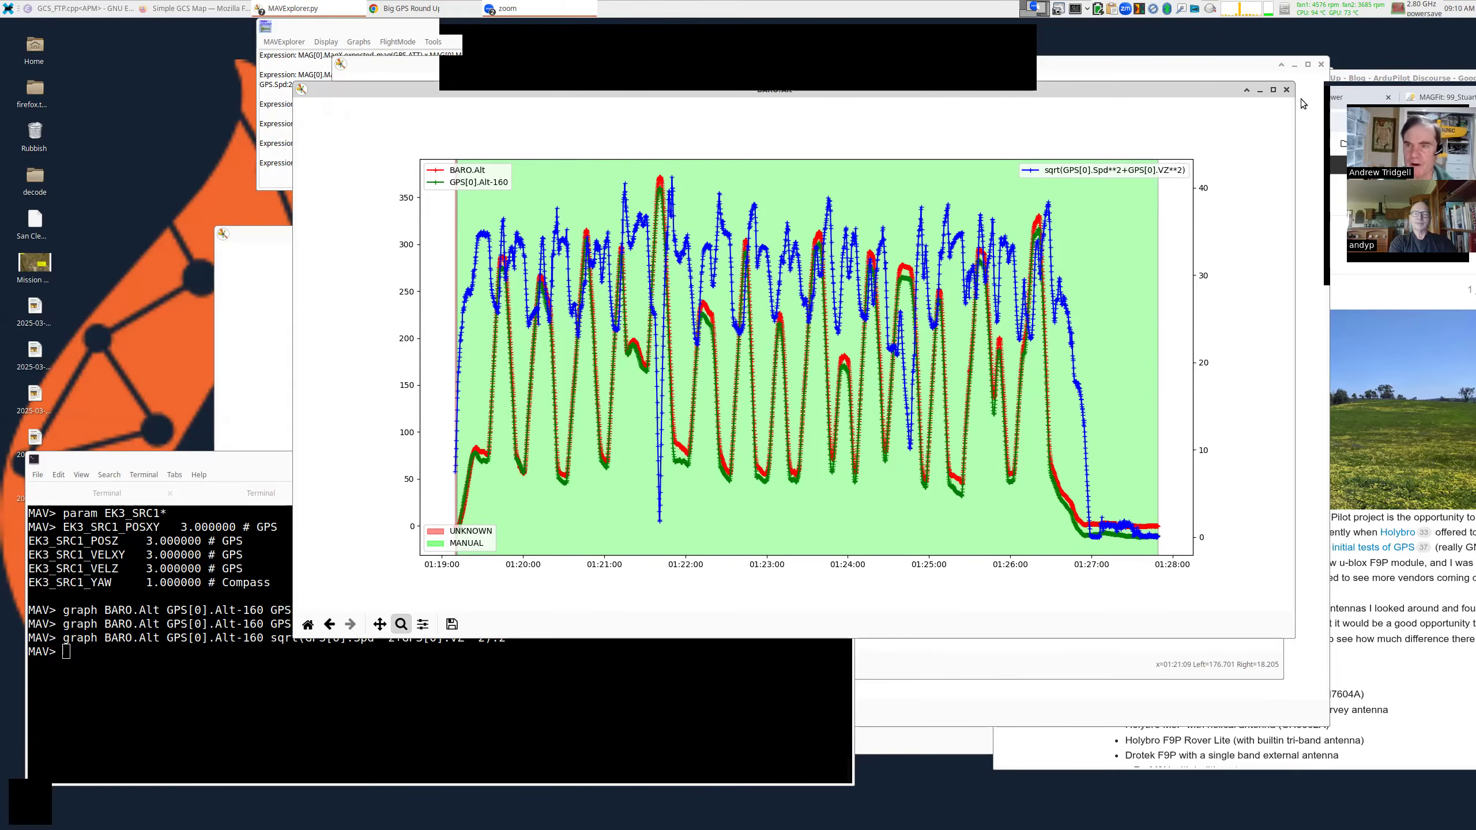
Close the two BARO.Alt speed overlay graphs and move the remaining altitude graph aside.
{"action": "left_click", "coordinate": [1286, 91]}
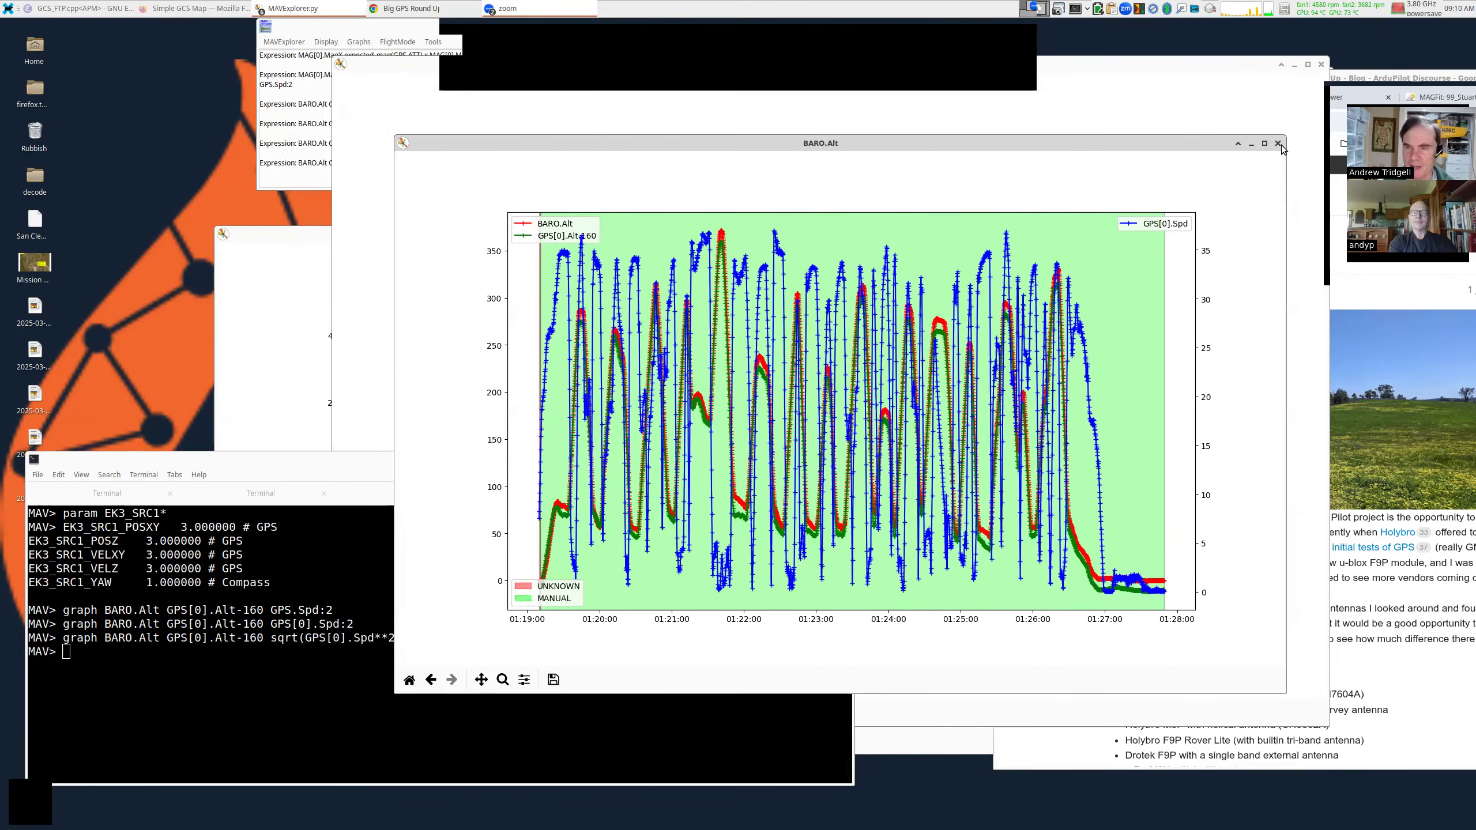
{"action": "left_click", "coordinate": [1278, 144]}
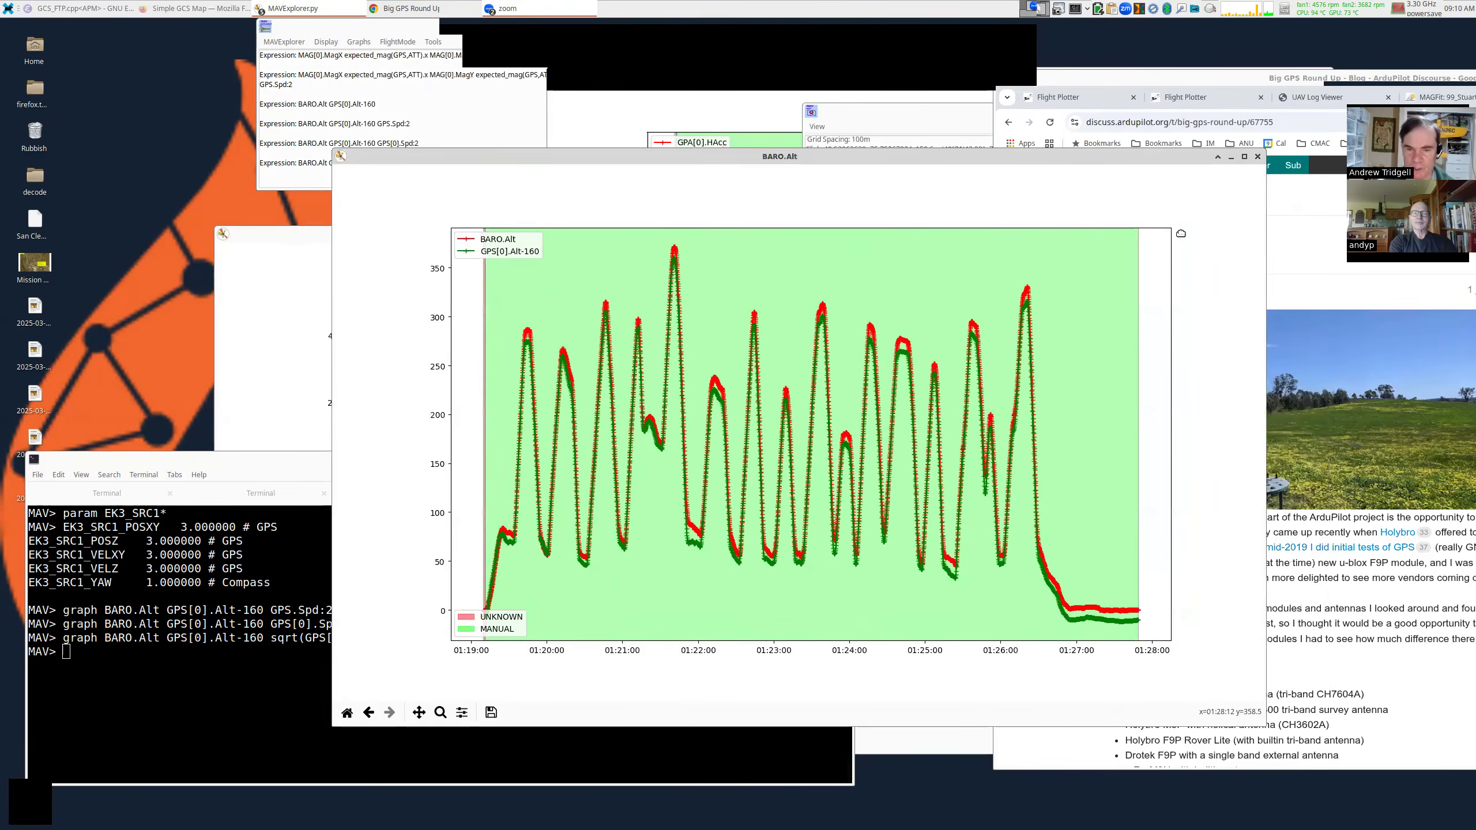
{"action": "left_click_drag", "start_coordinate": [1085, 162], "coordinate": [1136, 194]}
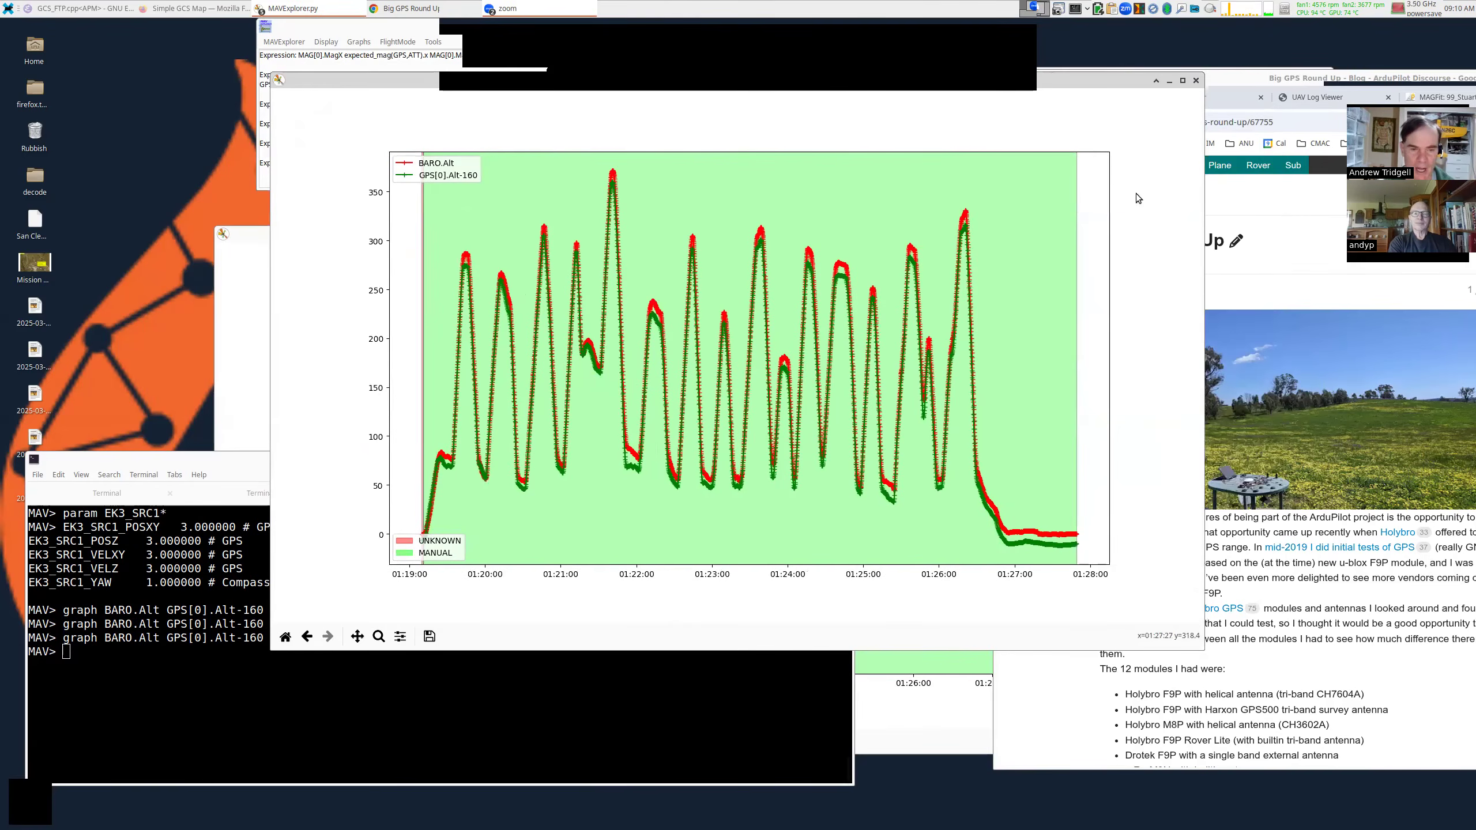
Plot POS.RelOriginAlt over the whole flight with the console command 'graph POS.RelOriginAlt'.
{"action": "left_click", "coordinate": [745, 648]}
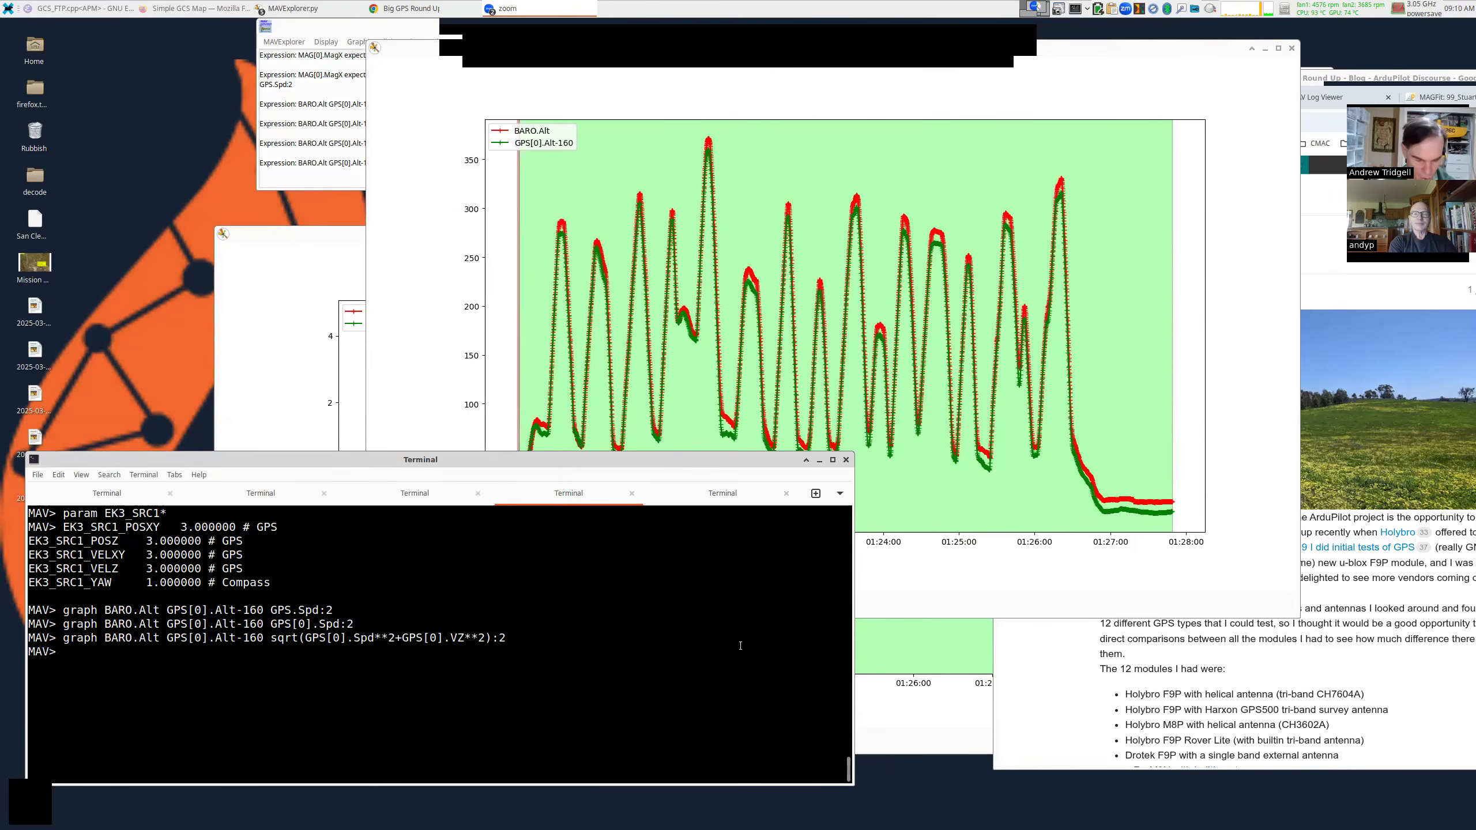
{"action": "type", "text": "graph POS."}
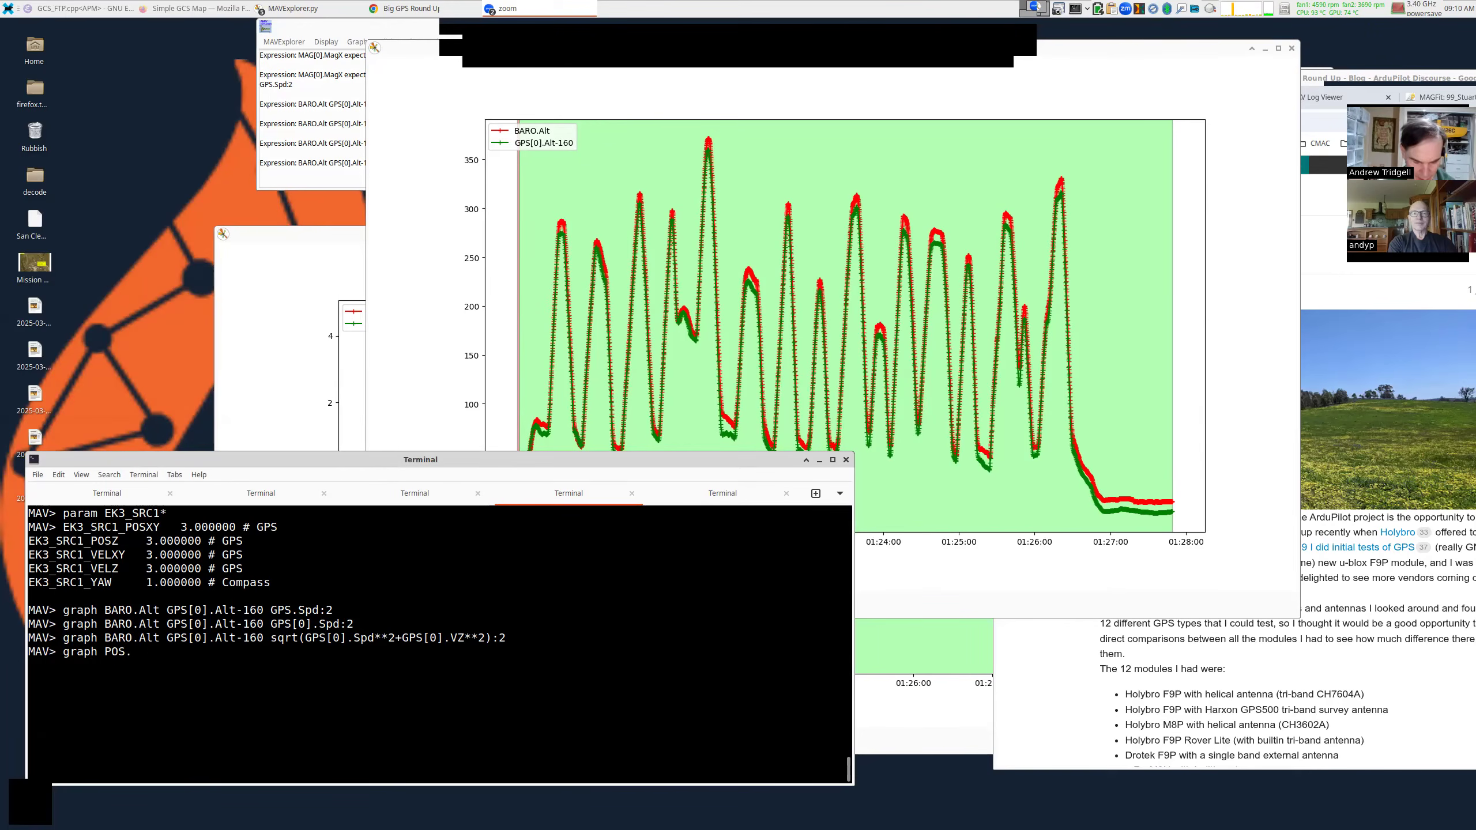
{"action": "type", "text": "RelAl"}
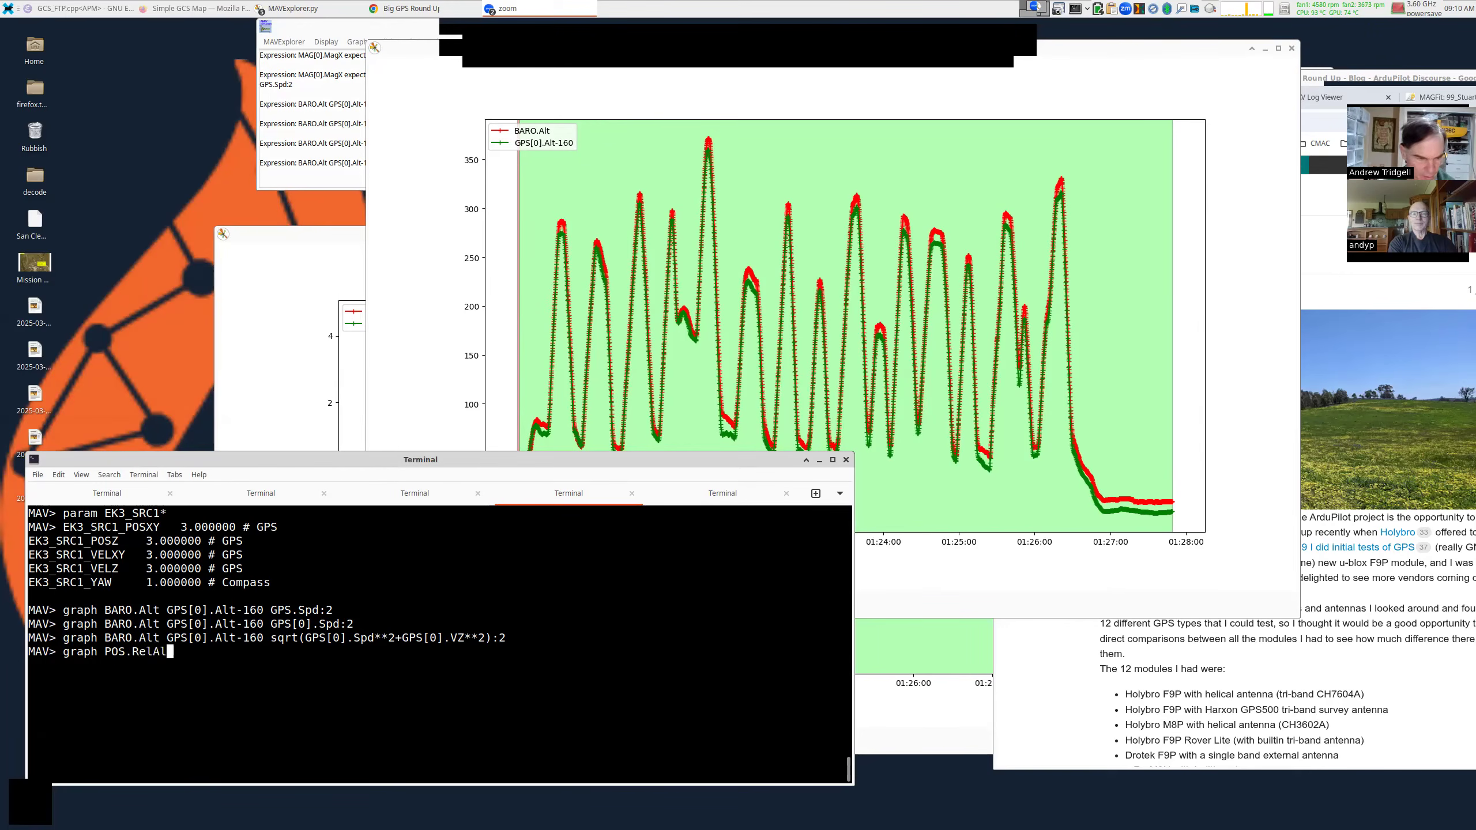
{"action": "key", "text": "BackSpace"}
{"action": "key", "text": "BackSpace"}
{"action": "key", "text": "Tab"}
{"action": "key", "text": "Tab"}
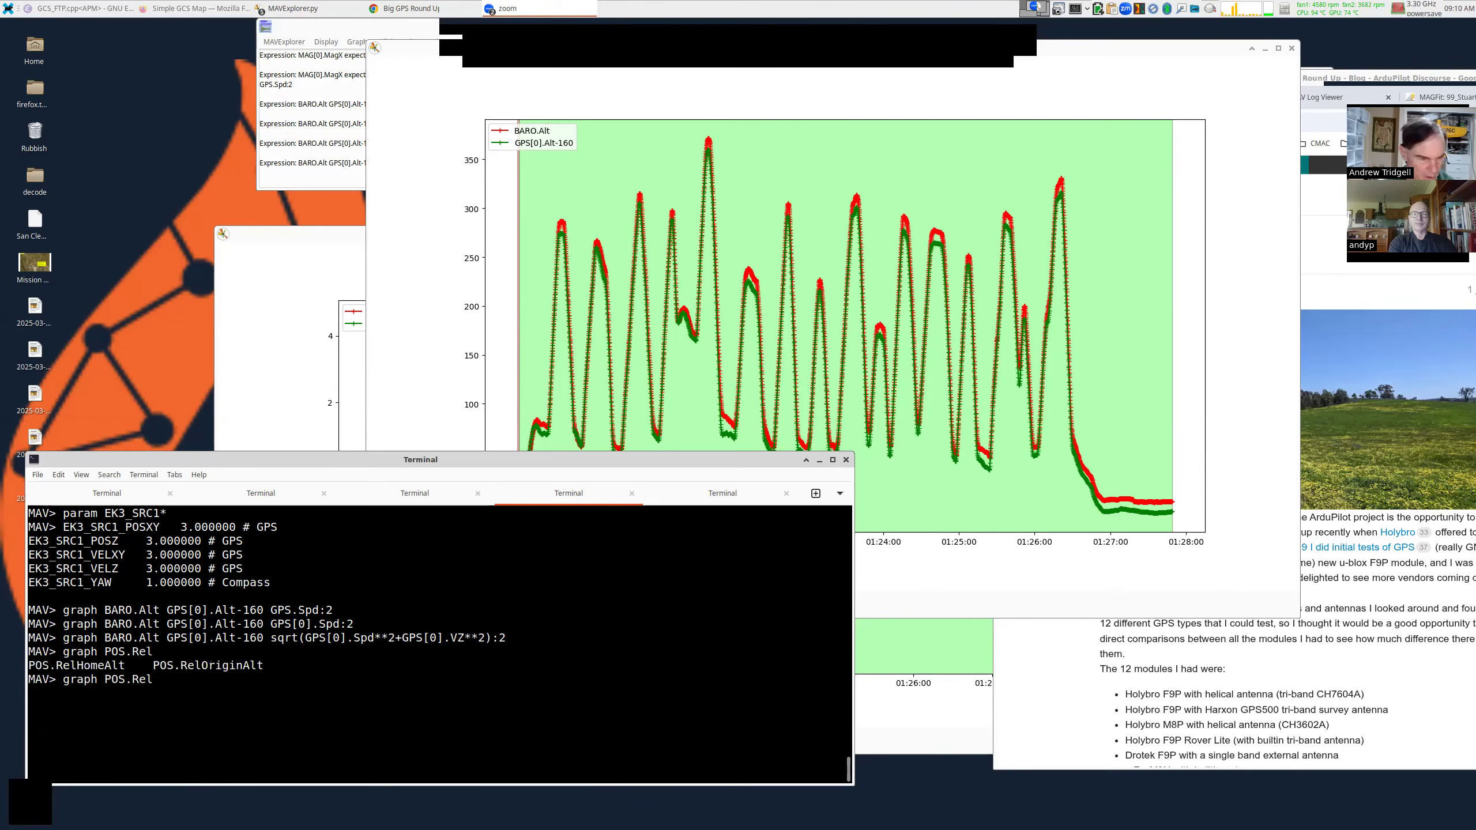
{"action": "type", "text": "O"}
{"action": "key", "text": "Tab"}
{"action": "key", "text": "Return"}
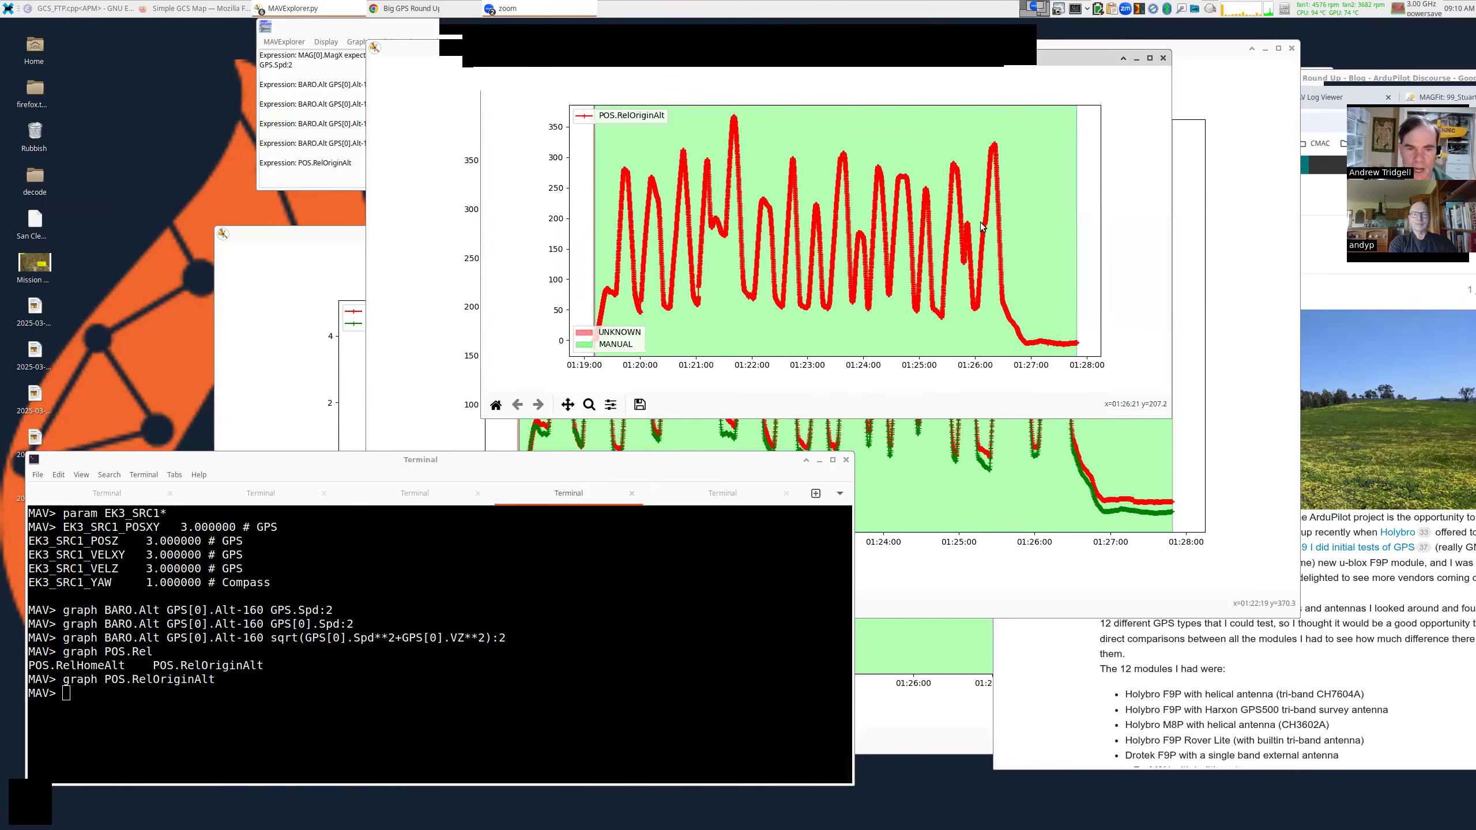
Rectangle-zoom the POS.RelOriginAlt graph onto the jump from about 72 to 87 near 21:02.75.
{"action": "left_click", "coordinate": [589, 405]}
{"action": "left_click_drag", "start_coordinate": [678, 246], "coordinate": [714, 319]}
{"action": "left_click_drag", "start_coordinate": [817, 194], "coordinate": [900, 329]}
{"action": "left_click_drag", "start_coordinate": [805, 155], "coordinate": [946, 332]}
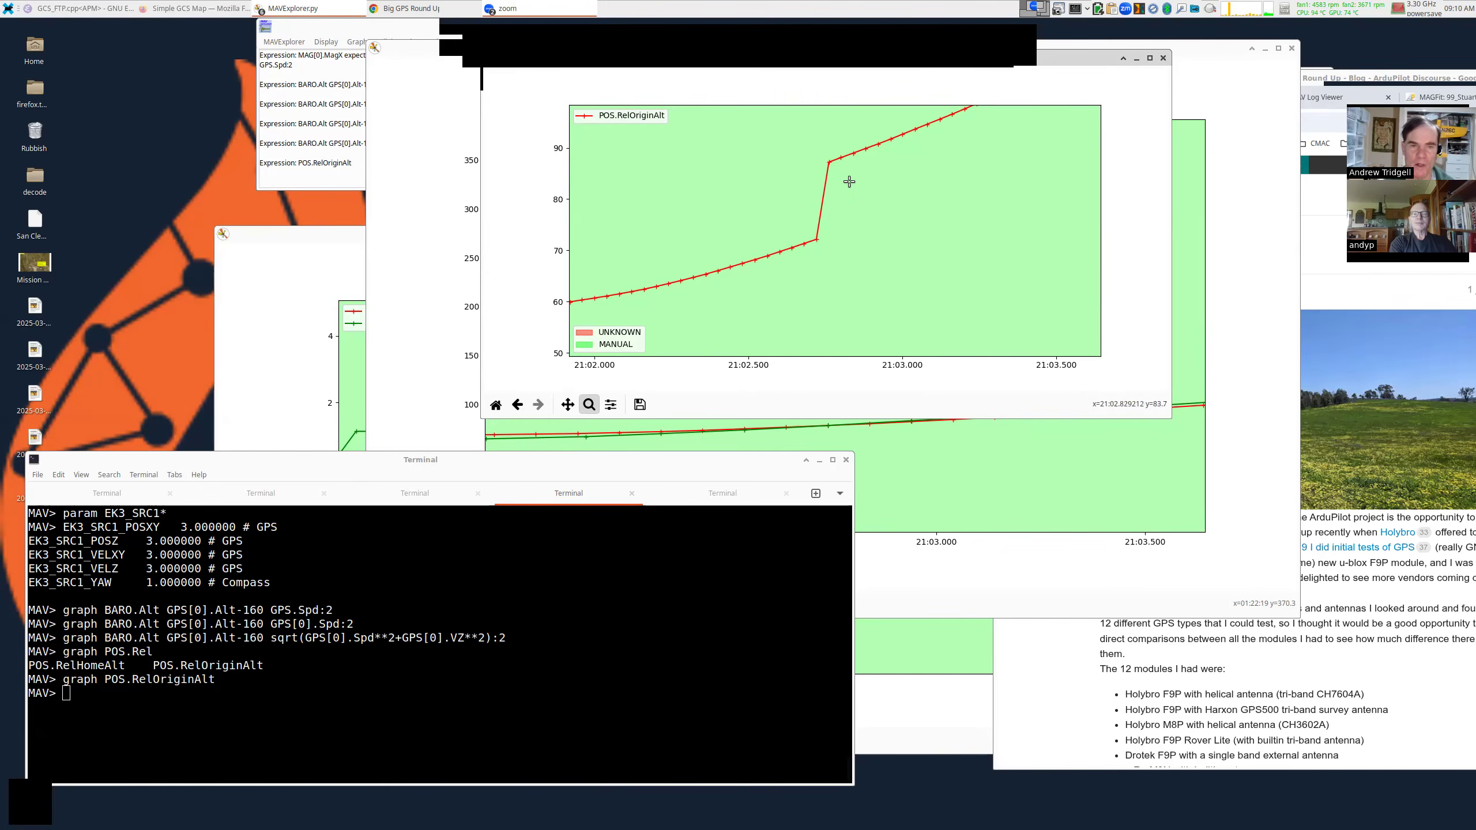
Close the leftover BARO.Alt graph and reposition the POS.RelOriginAlt graph window.
{"action": "left_click_drag", "start_coordinate": [849, 182], "coordinate": [777, 234]}
{"action": "left_click_drag", "start_coordinate": [1210, 125], "coordinate": [1141, 227]}
{"action": "left_click", "coordinate": [1221, 150]}
{"action": "left_click_drag", "start_coordinate": [1008, 201], "coordinate": [994, 140]}
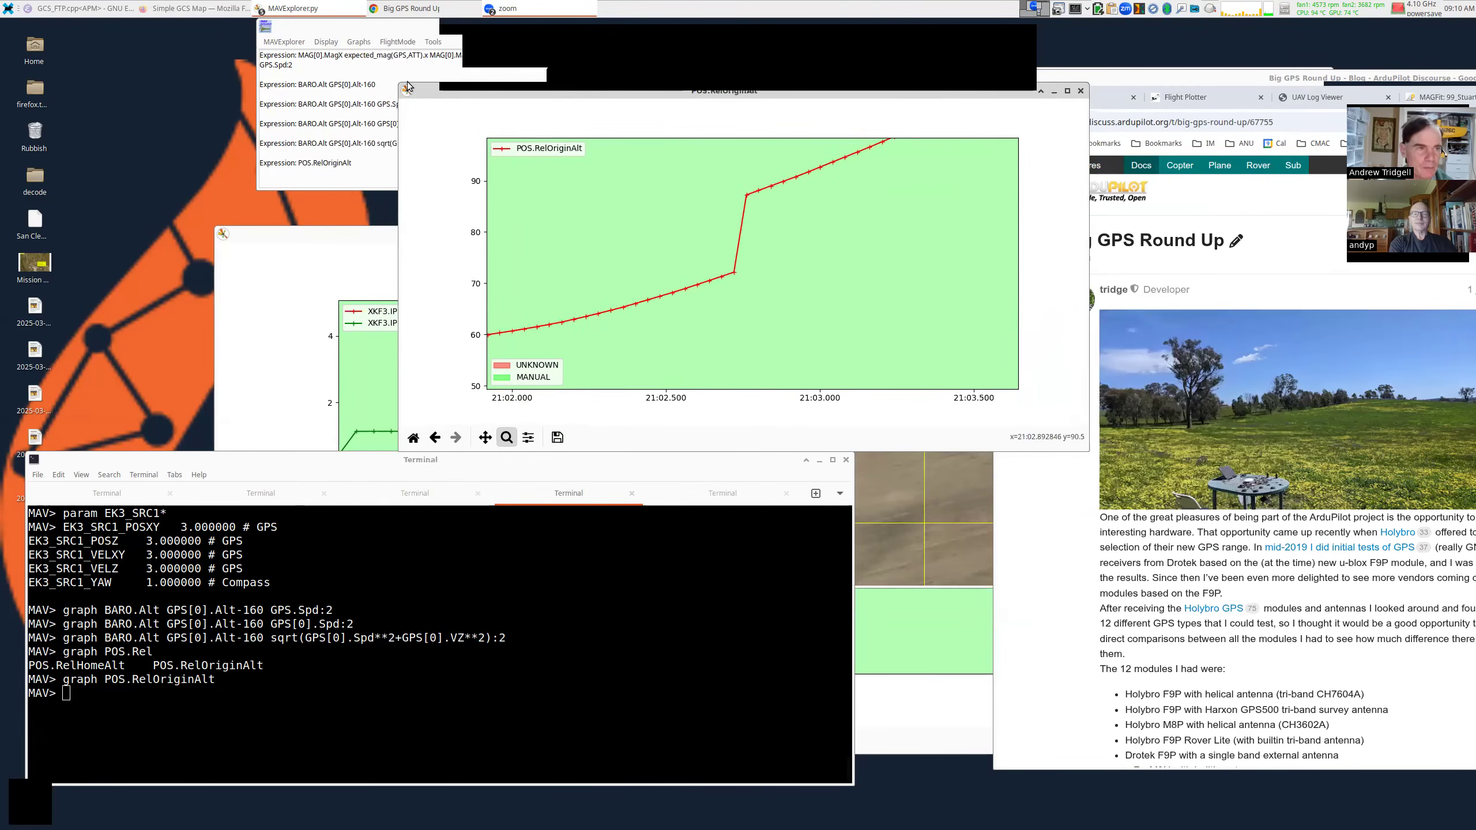
Bring the EKF3 Position Innovation NE graph window to the front.
{"action": "left_click", "coordinate": [358, 42]}
{"action": "left_click", "coordinate": [345, 8]}
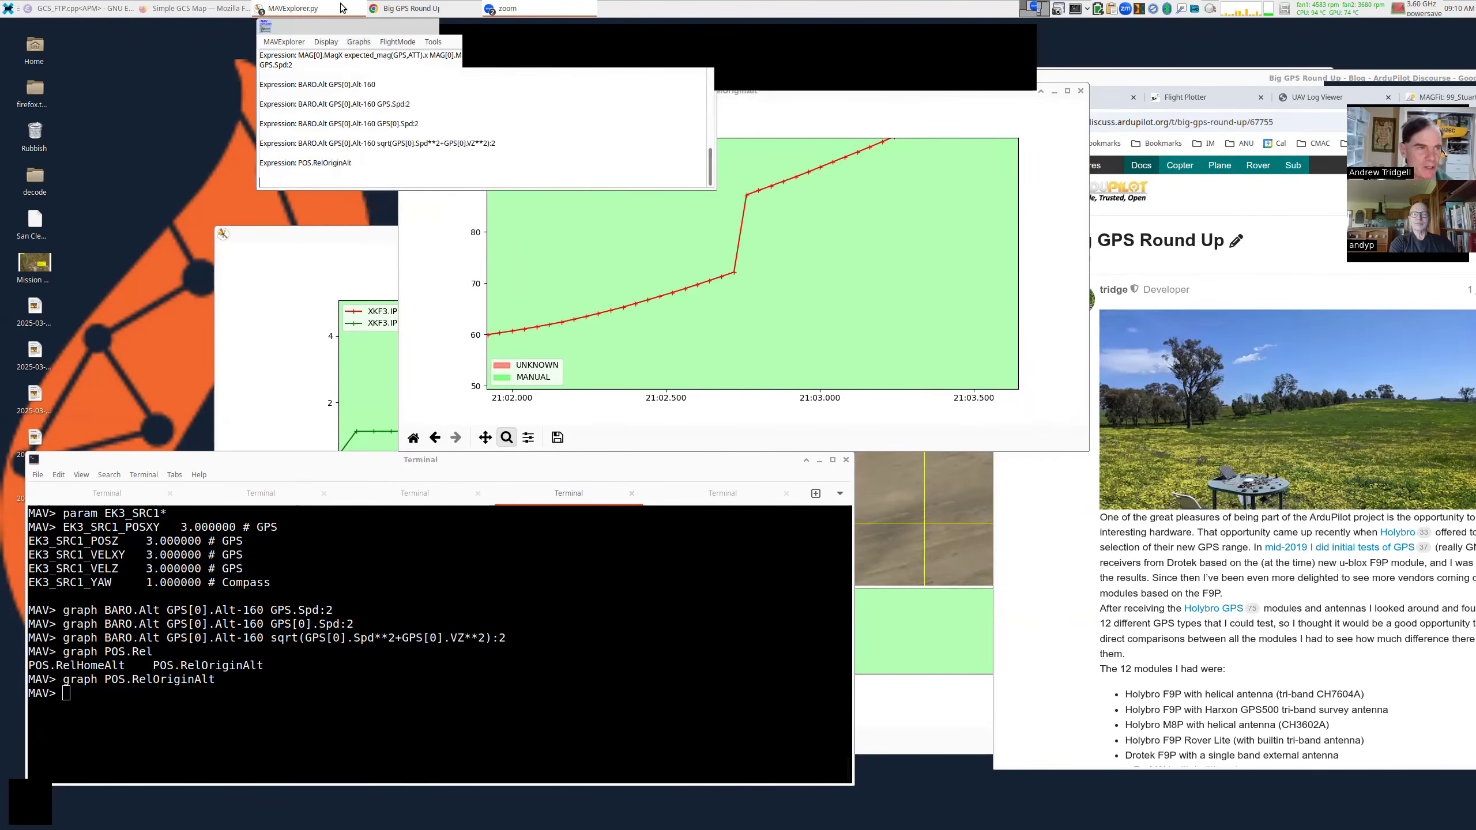
{"action": "left_click", "coordinate": [342, 8]}
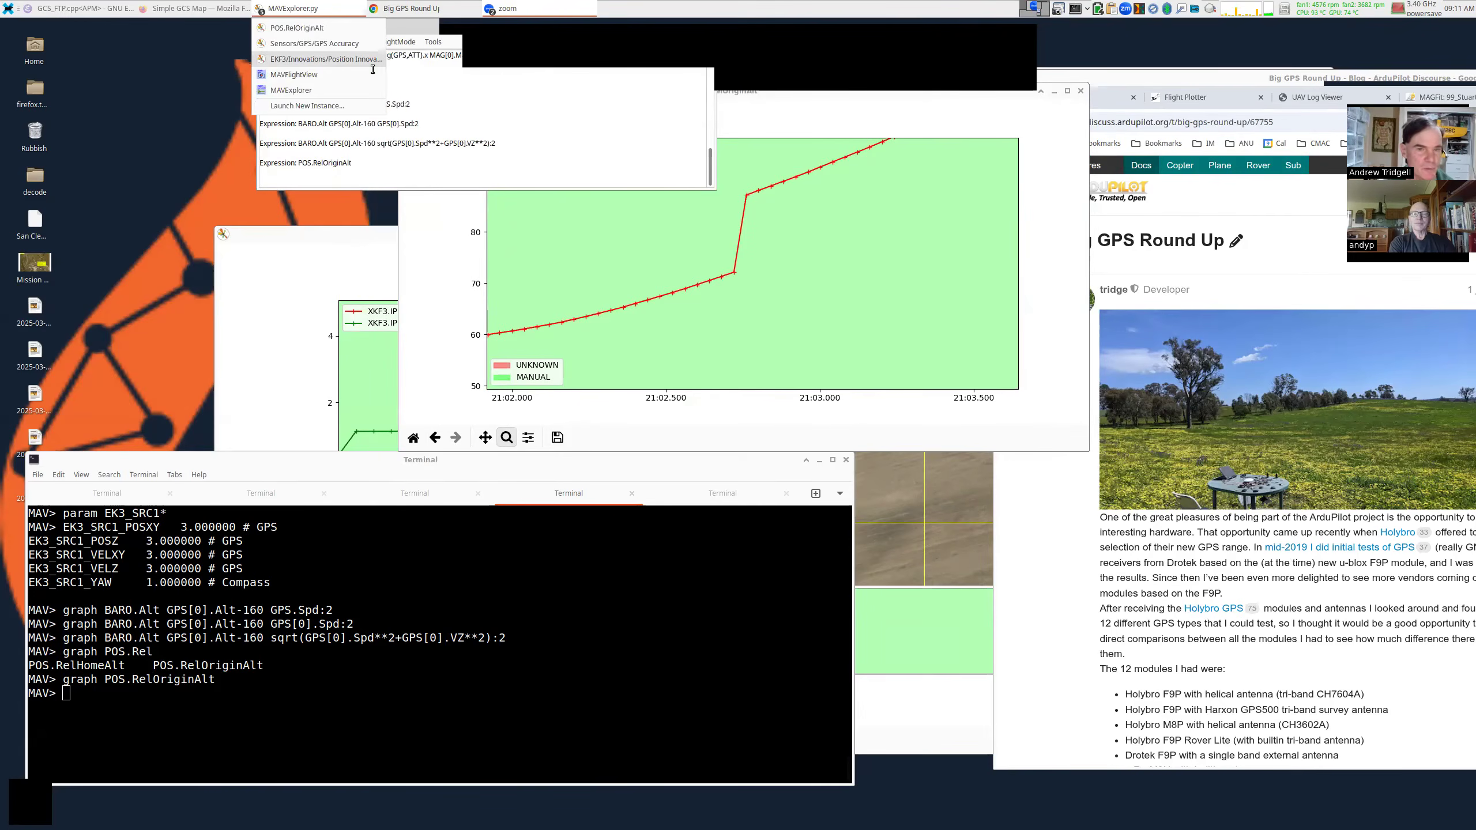
{"action": "left_click", "coordinate": [325, 59]}
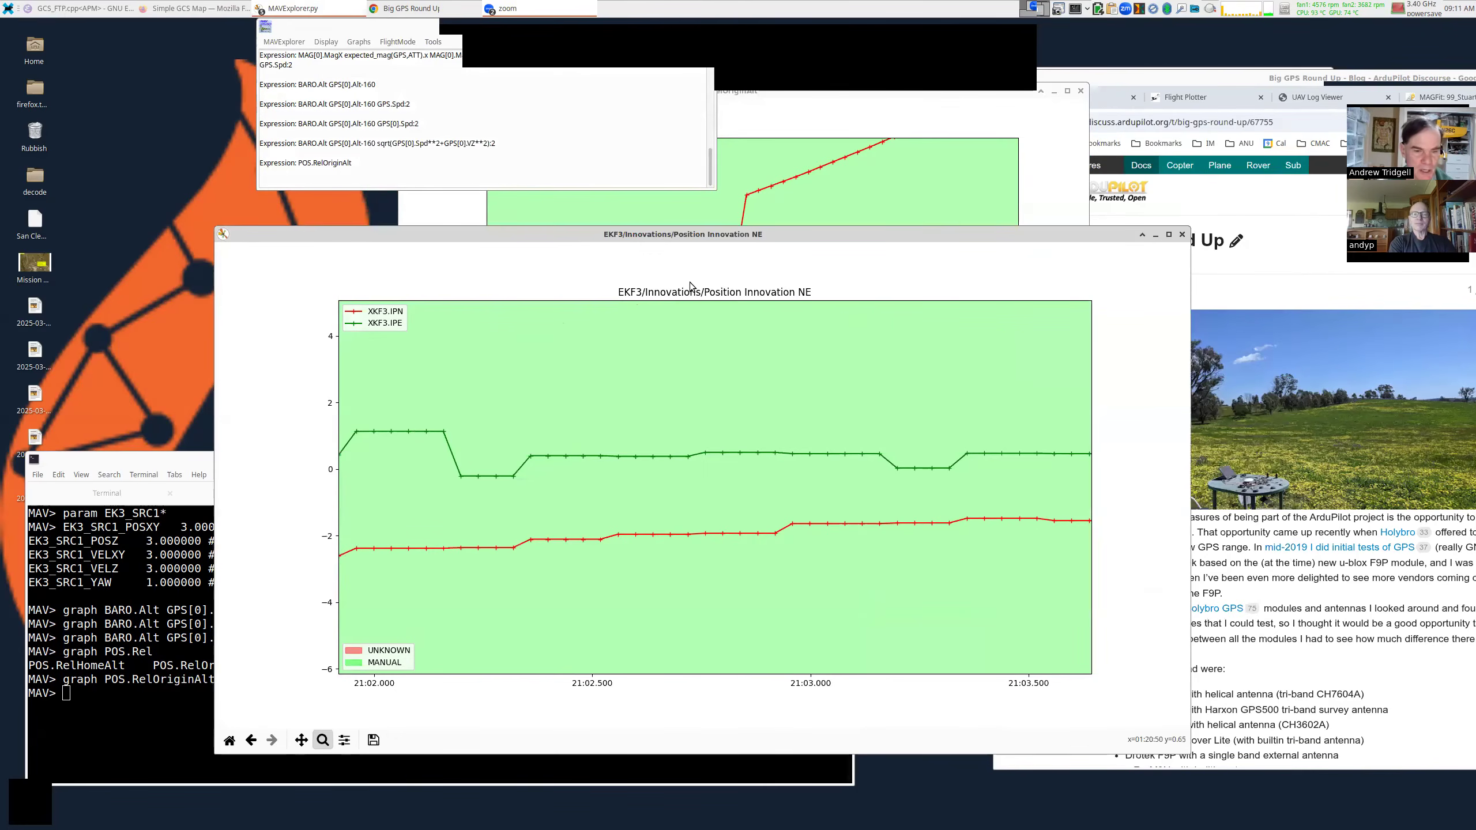
Add the Graphs > EKF3 > Innovations > Position Innovation Down graph and close the NE graph.
{"action": "left_click", "coordinate": [358, 46]}
{"action": "mouse_move", "coordinate": [395, 157]}
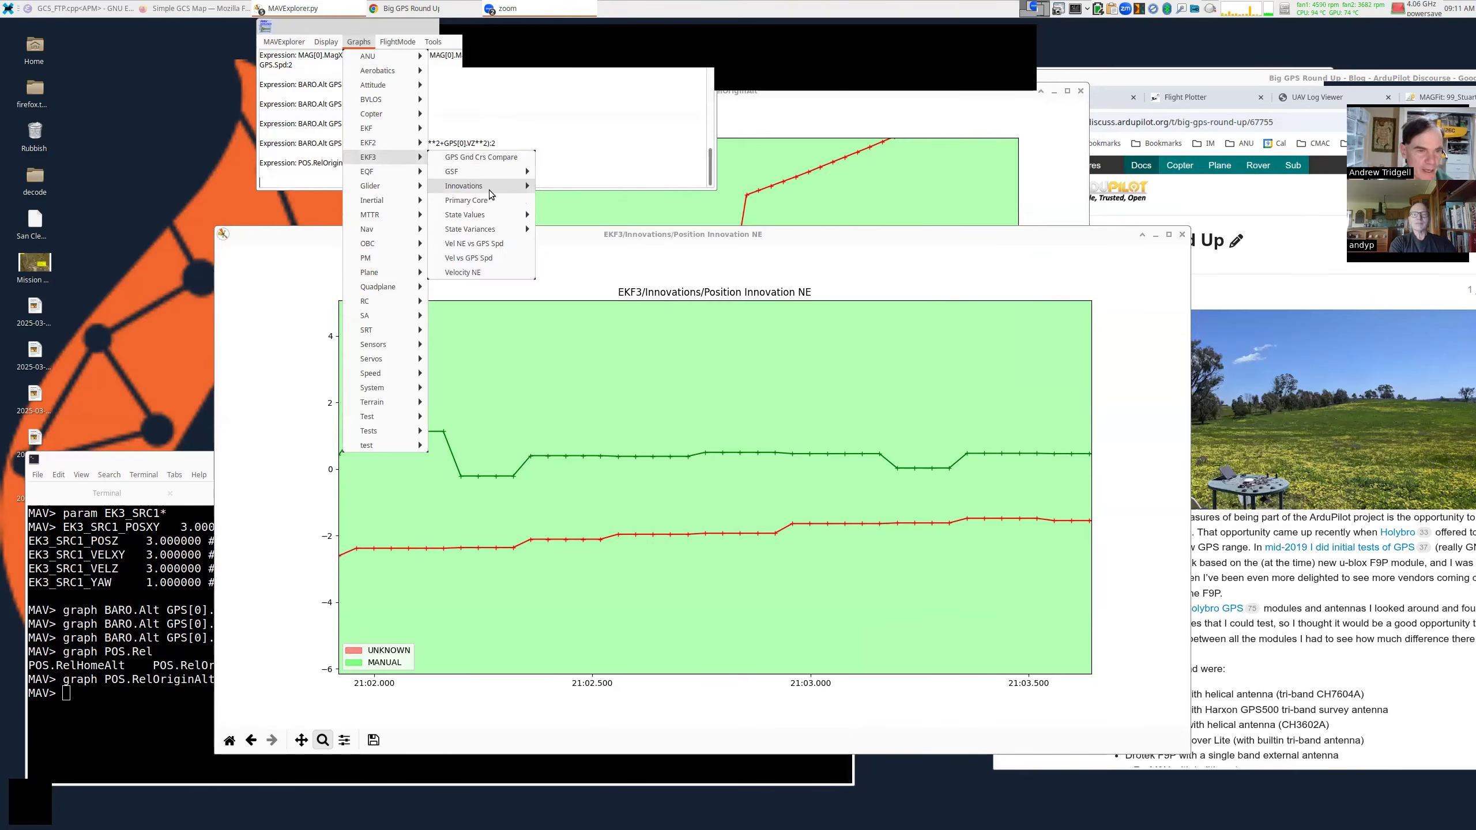
{"action": "mouse_move", "coordinate": [490, 194]}
{"action": "left_click", "coordinate": [634, 243]}
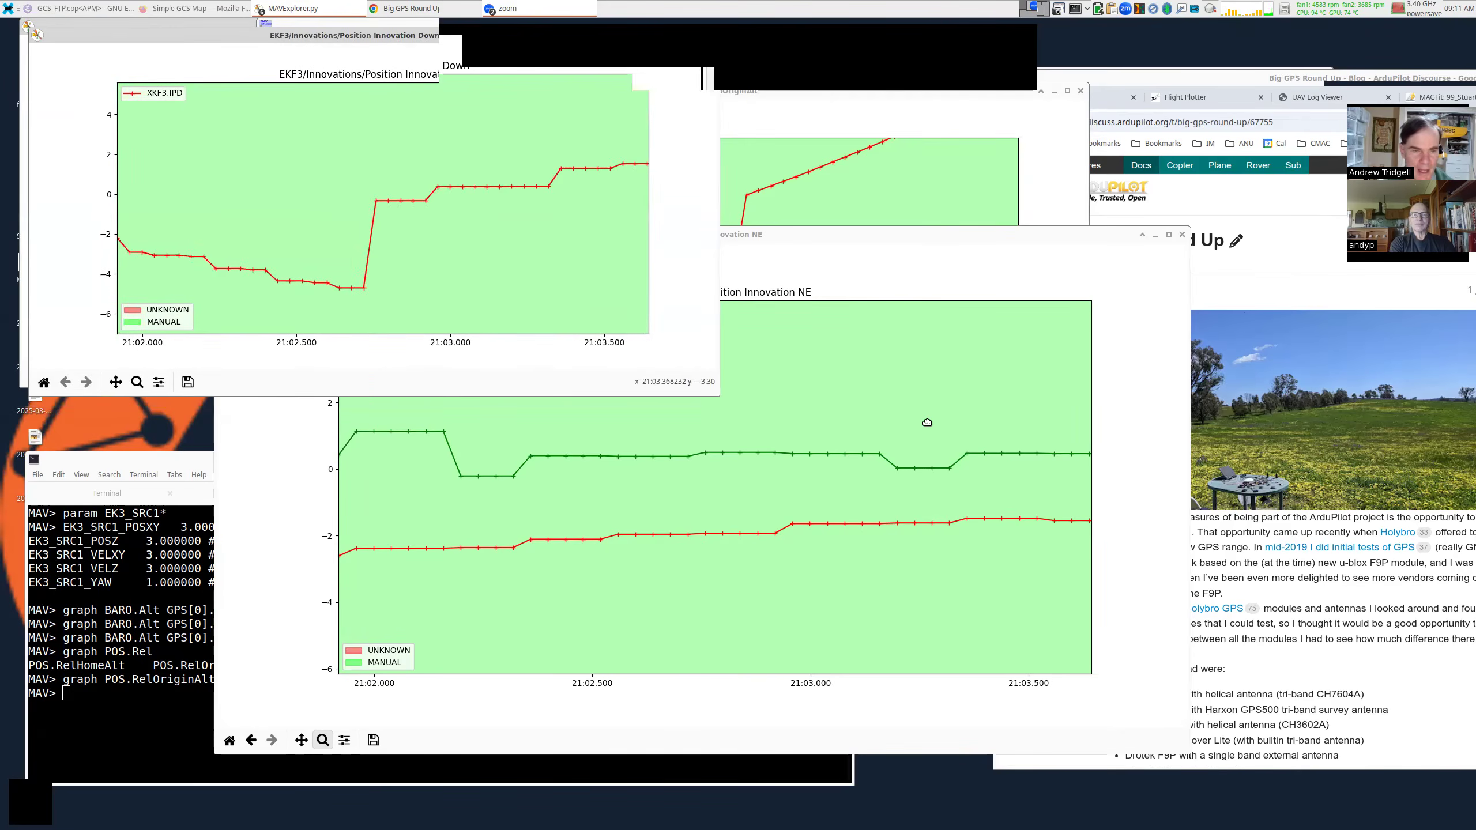
{"action": "left_click", "coordinate": [1181, 235]}
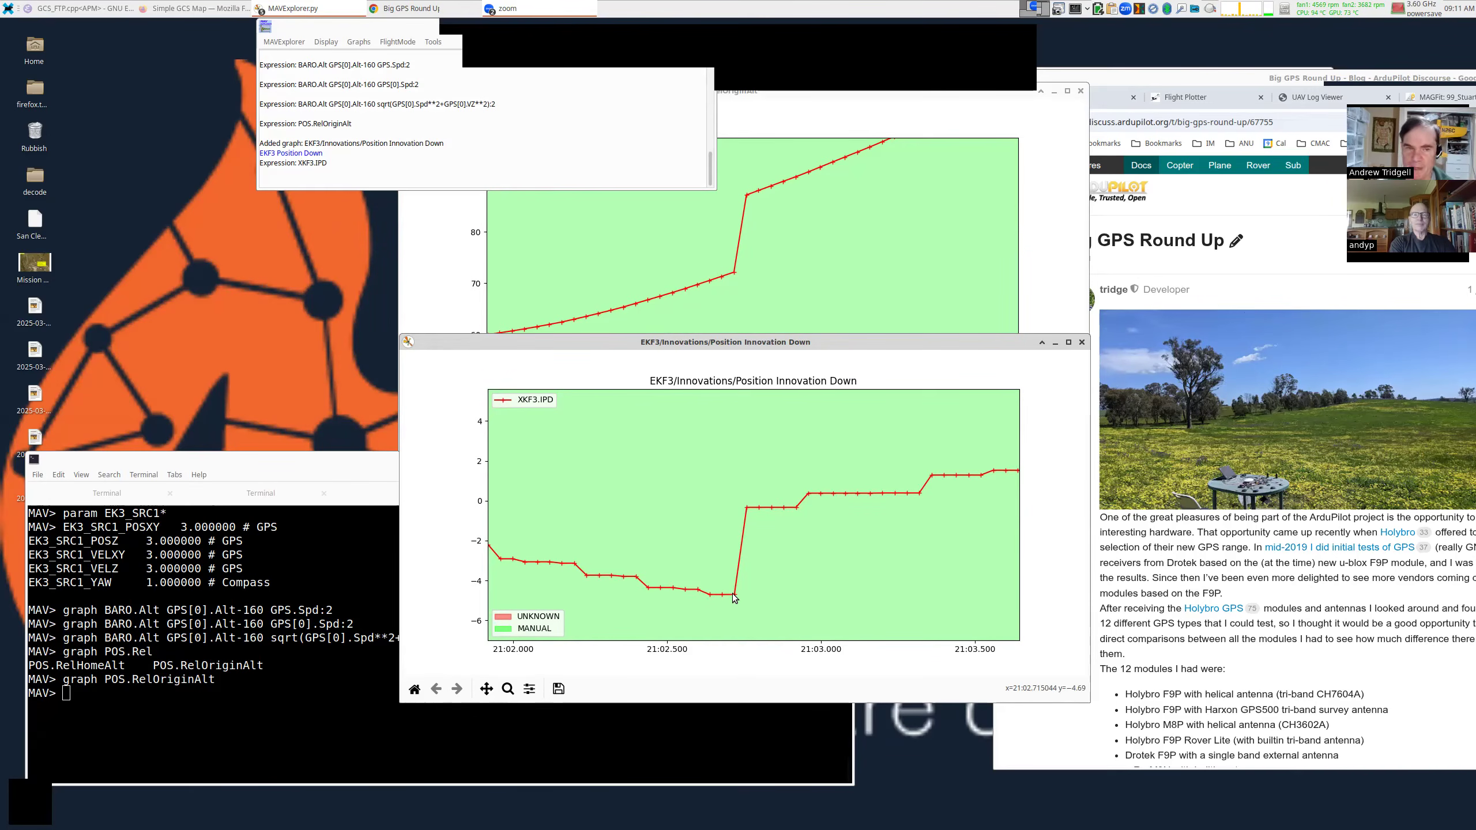
Add the EKF3 Normalised Innovations EK3 Lane1 graph beside the POS.RelOriginAlt graph.
{"action": "left_click", "coordinate": [358, 45]}
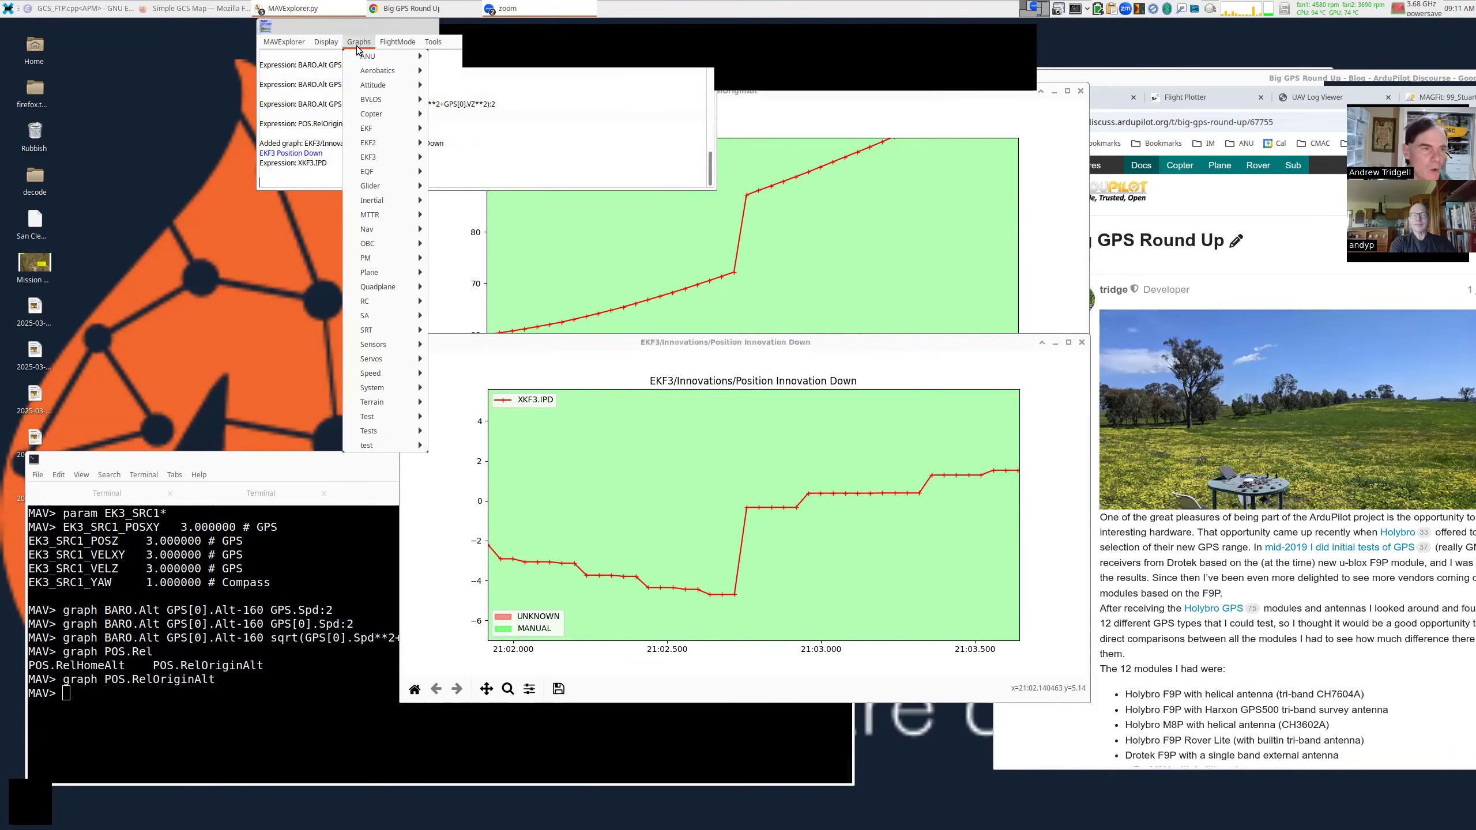
{"action": "mouse_move", "coordinate": [410, 162]}
{"action": "mouse_move", "coordinate": [535, 192]}
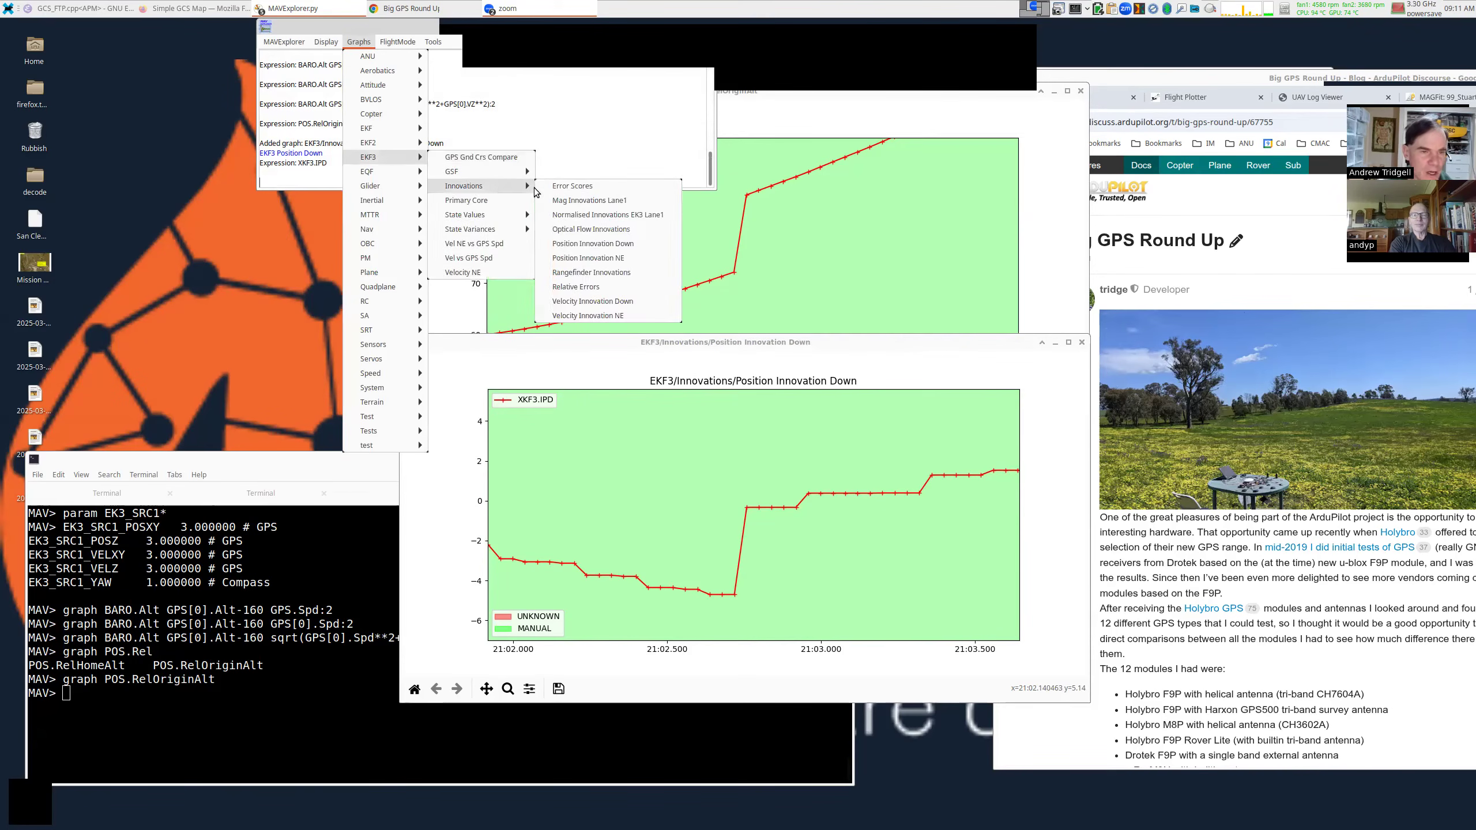
{"action": "left_click", "coordinate": [628, 214]}
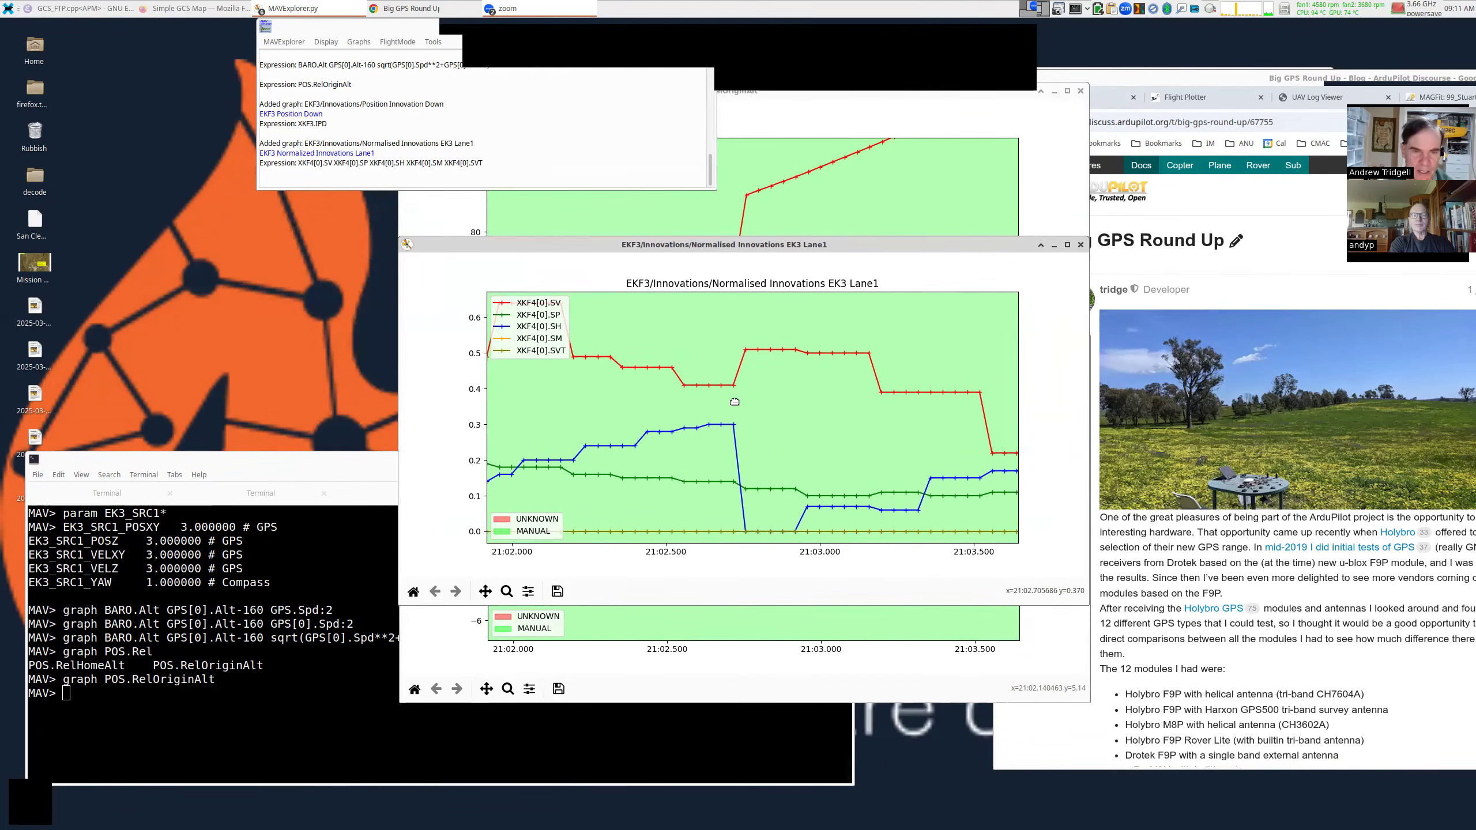
{"action": "left_click_drag", "start_coordinate": [735, 402], "coordinate": [1049, 403]}
{"action": "left_click", "coordinate": [830, 188]}
Edit the recalled console command into 'graph POS.Alt GPS.Alt' and run it.
{"action": "left_click", "coordinate": [306, 579]}
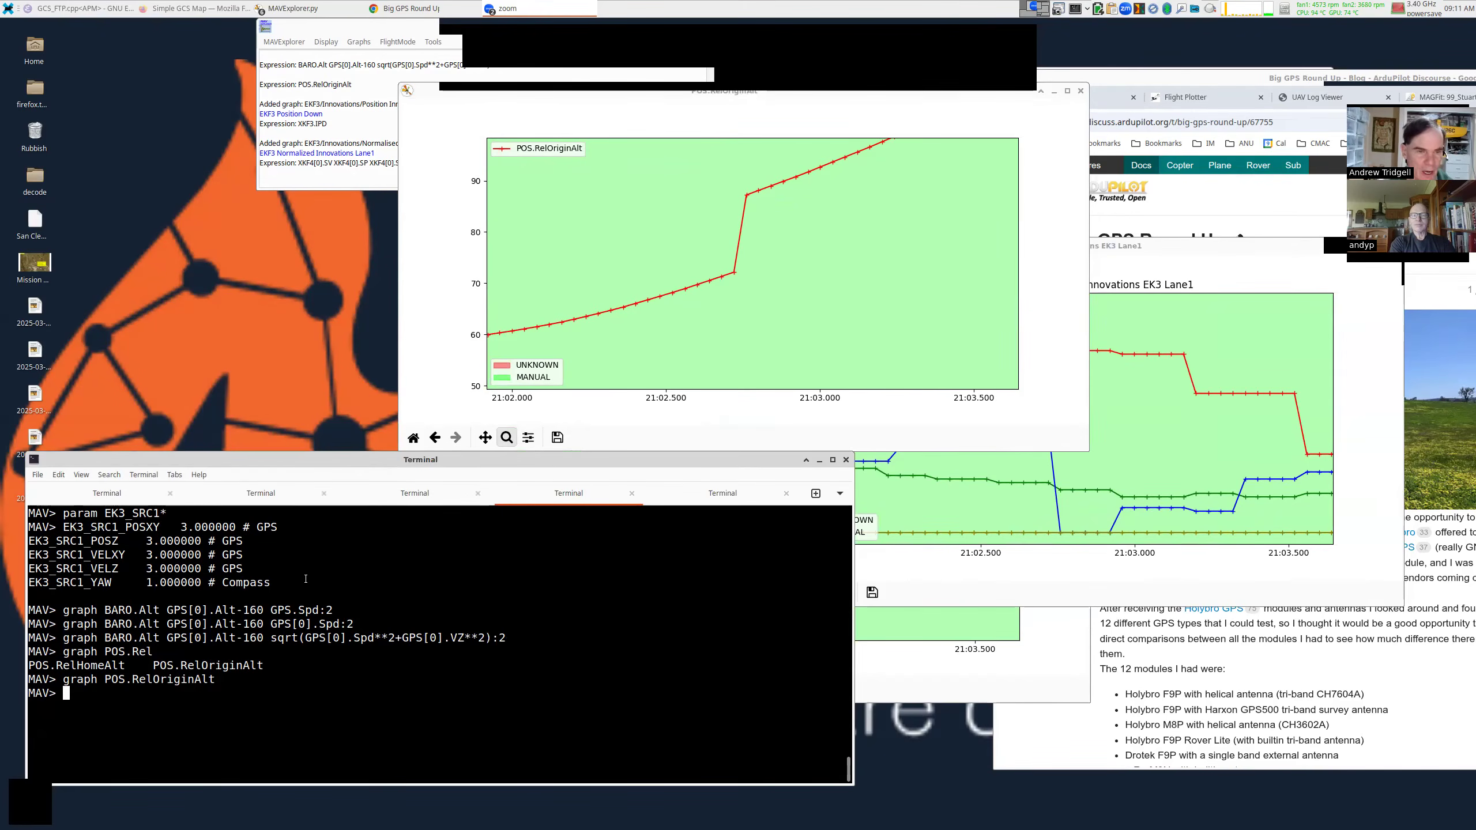
{"action": "key", "text": "Up"}
{"action": "key", "text": "BackSpace"}
{"action": "key", "text": "BackSpace"}
{"action": "key", "text": "BackSpace"}
{"action": "key", "text": "BackSpace"}
{"action": "key", "text": "BackSpace"}
{"action": "key", "text": "BackSpace"}
{"action": "key", "text": "BackSpace"}
{"action": "key", "text": "BackSpace"}
{"action": "key", "text": "BackSpace"}
{"action": "key", "text": "BackSpace"}
{"action": "key", "text": "BackSpace"}
{"action": "key", "text": "BackSpace"}
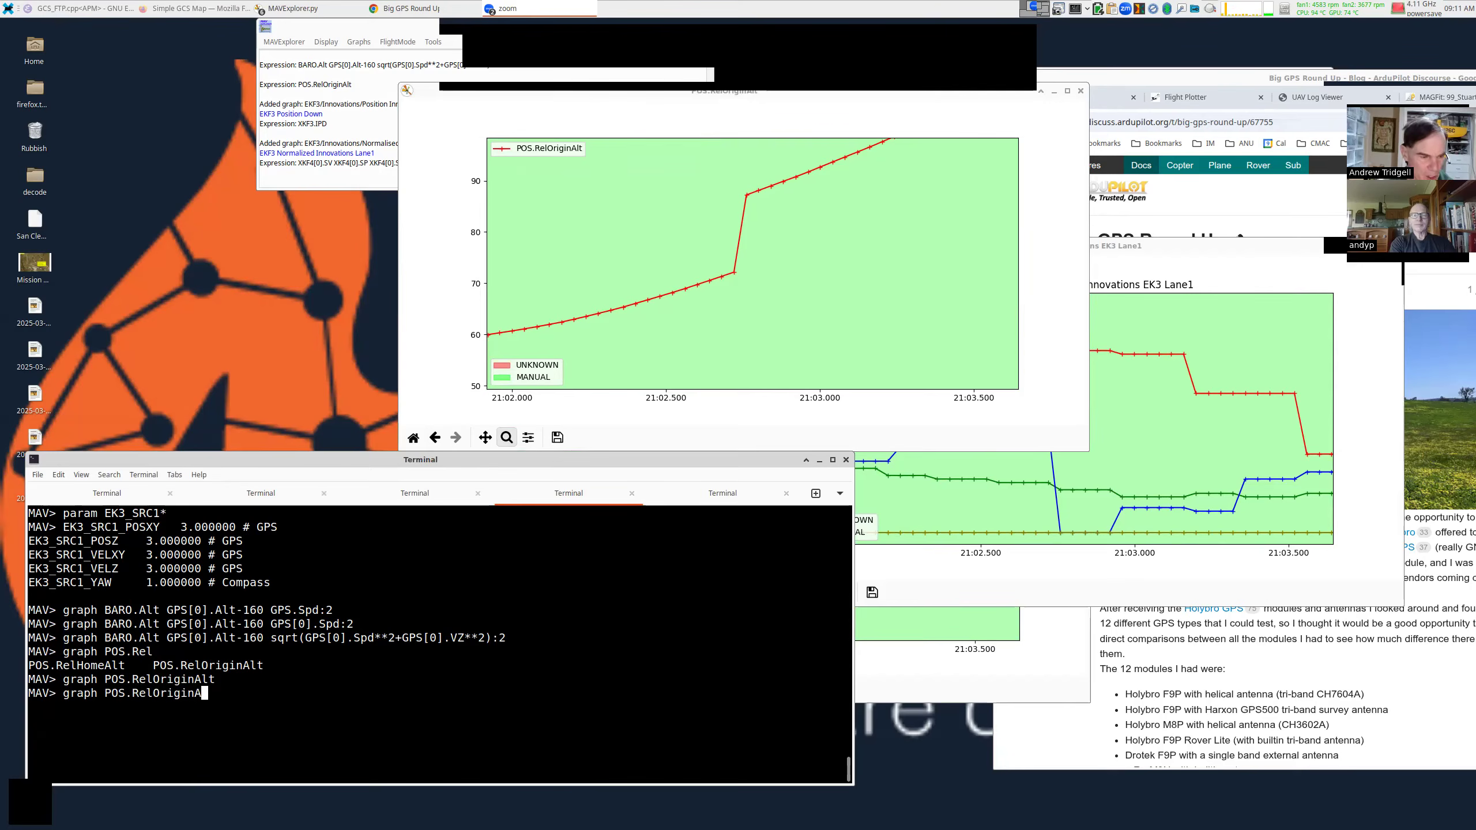
{"action": "type", "text": "Alt"}
{"action": "key", "text": "ctrl+l"}
{"action": "type", "text": "GPS.Al"}
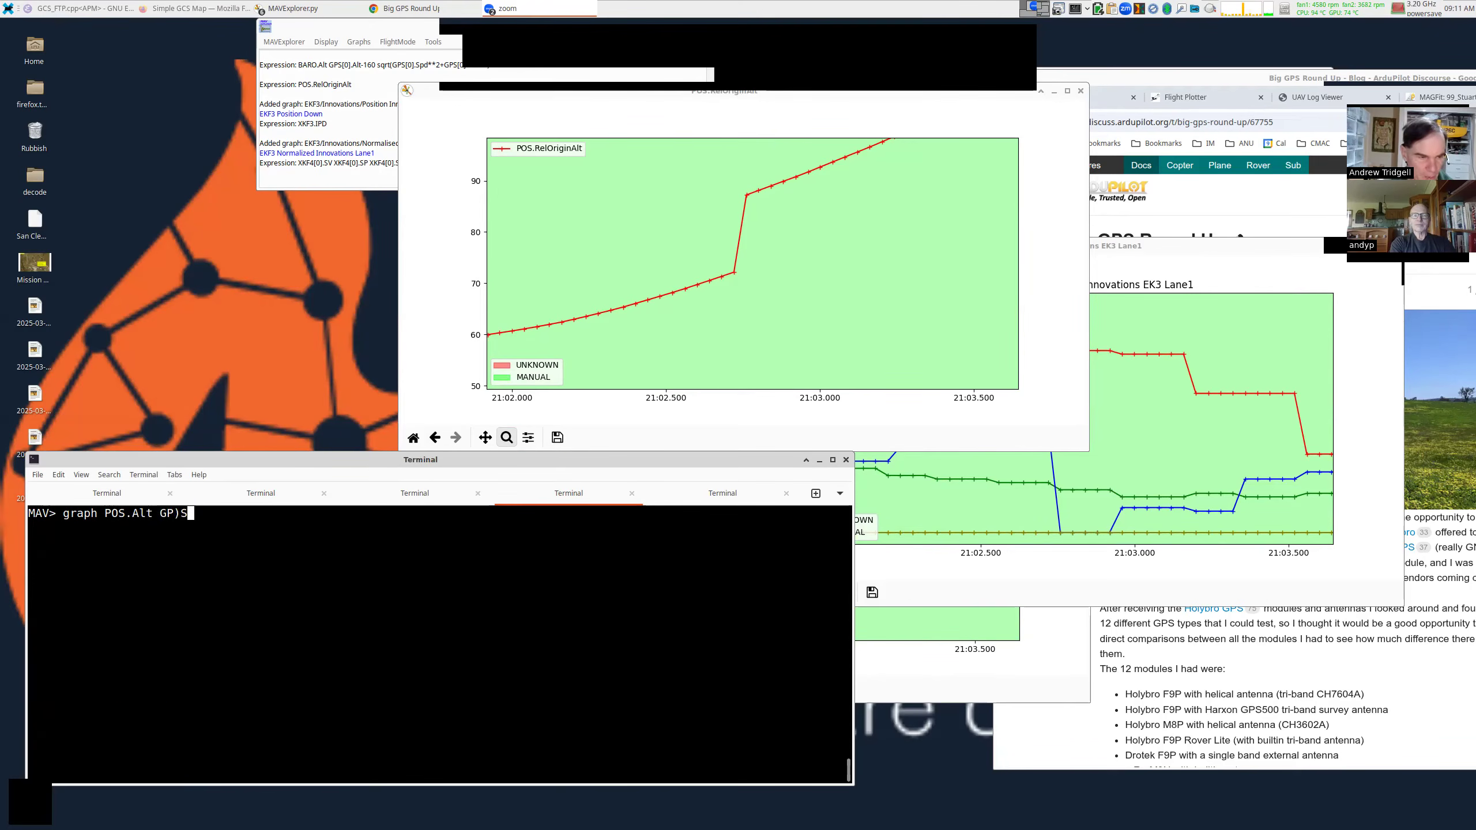
{"action": "type", "text": "t"}
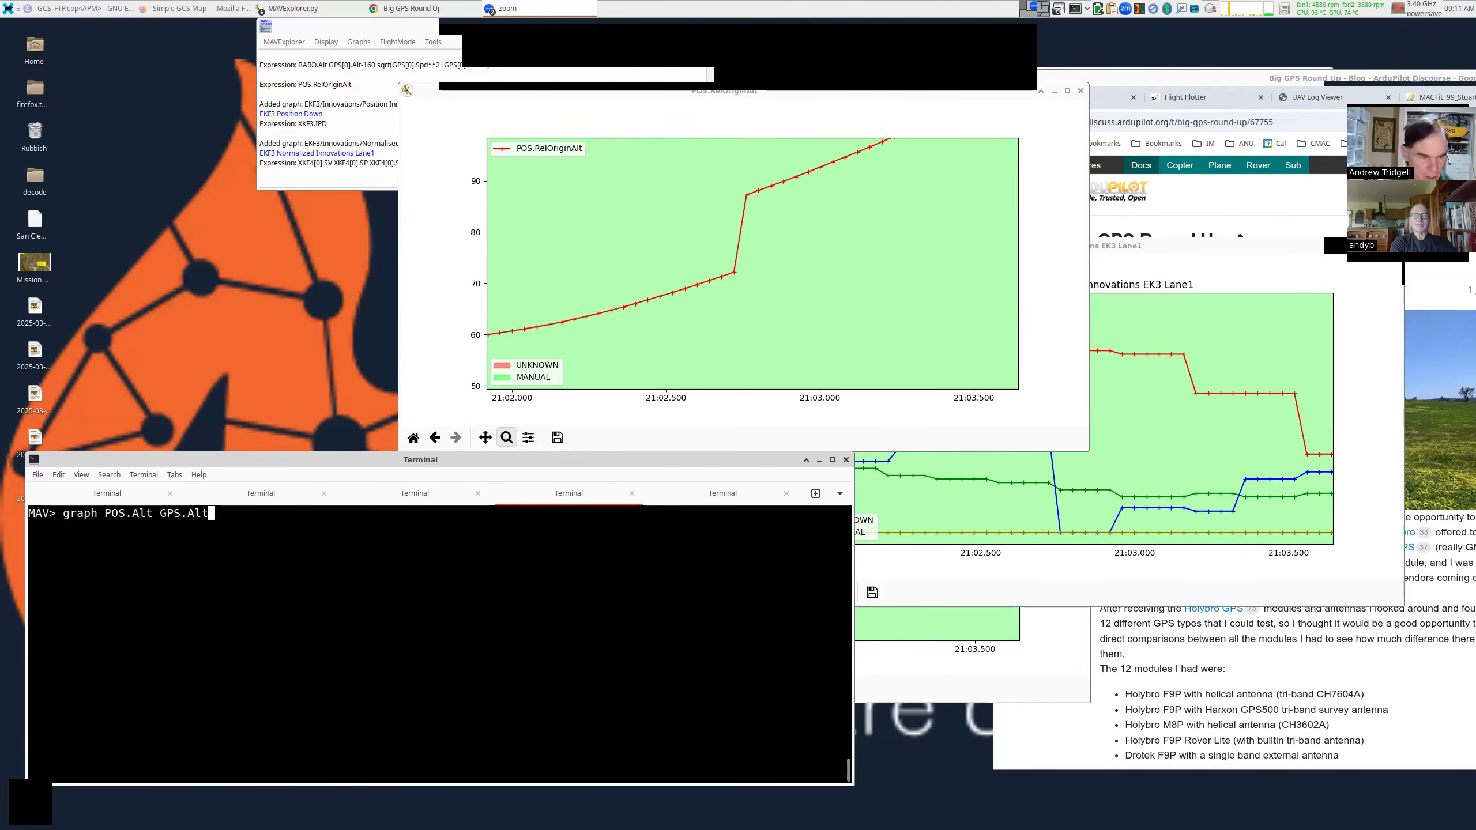
{"action": "key", "text": "Return"}
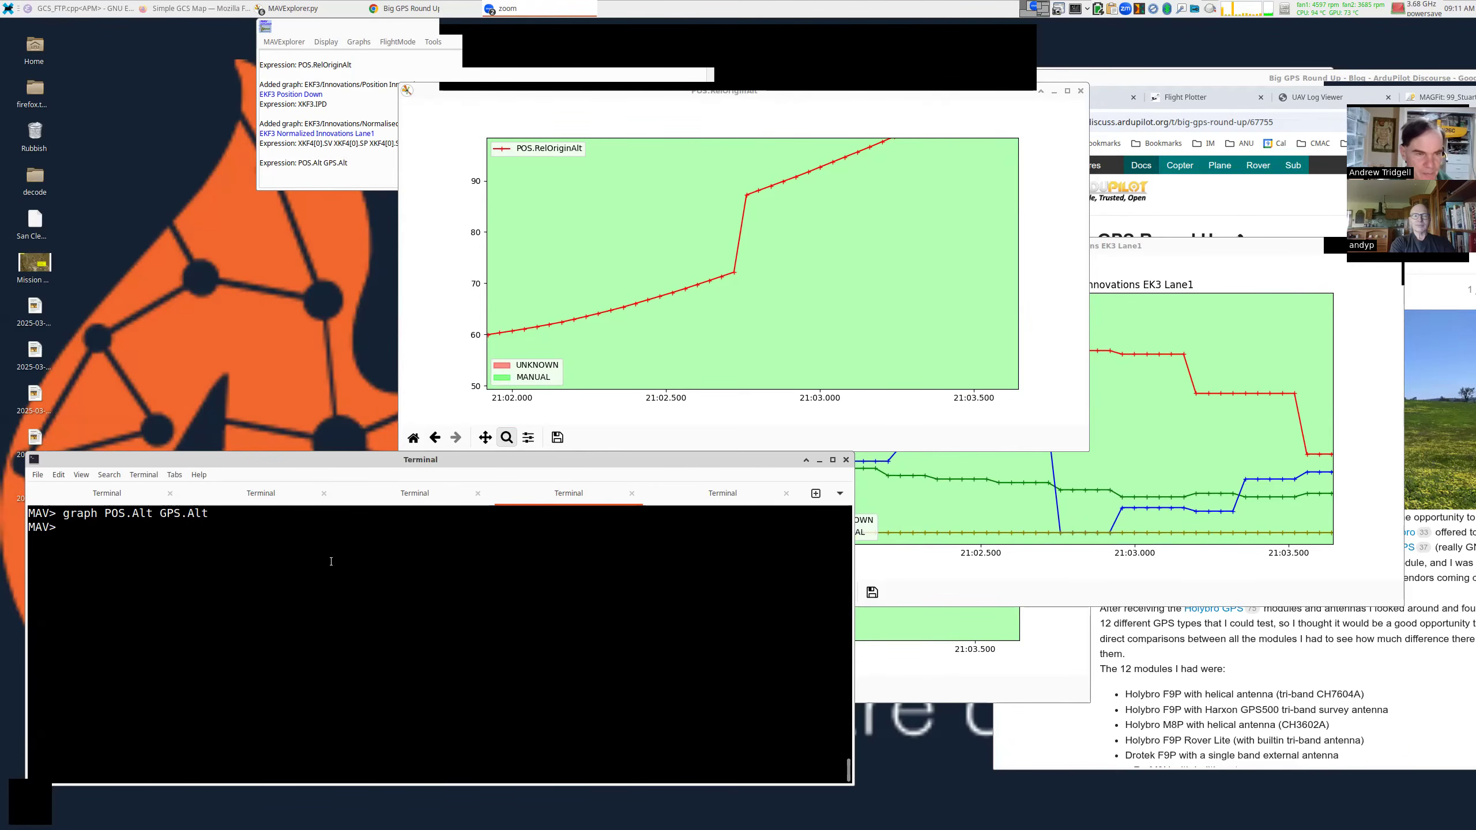
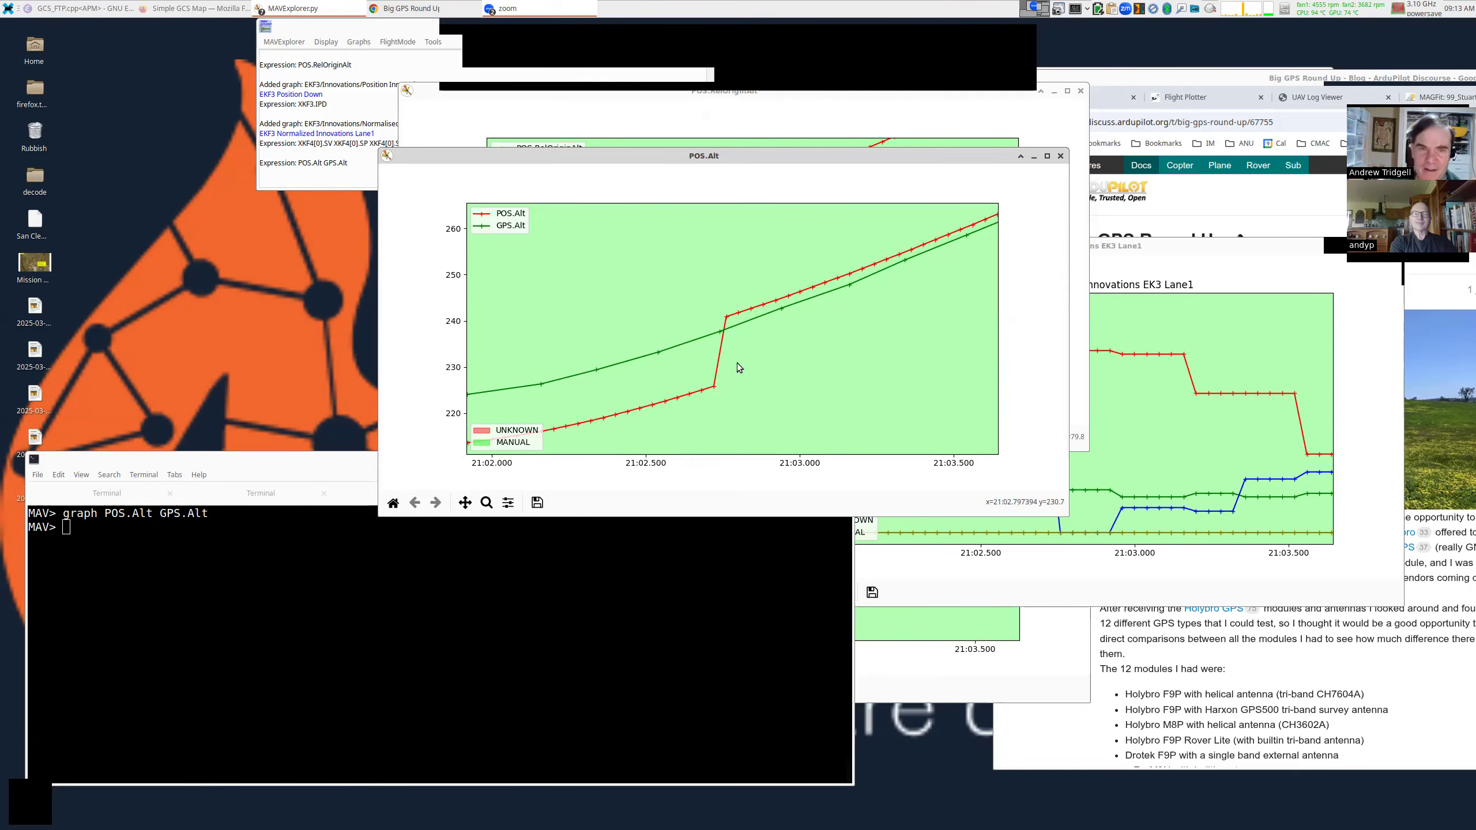
Switch Chrome to the second Flight Plotter tab showing the 3D flight track.
{"action": "left_click", "coordinate": [433, 8]}
{"action": "left_click", "coordinate": [1220, 92]}
Zoom the Flight Plotter 3D ribbon into the low passes and move the window beside the altitude graph.
{"action": "left_click_drag", "start_coordinate": [1247, 193], "coordinate": [694, 141]}
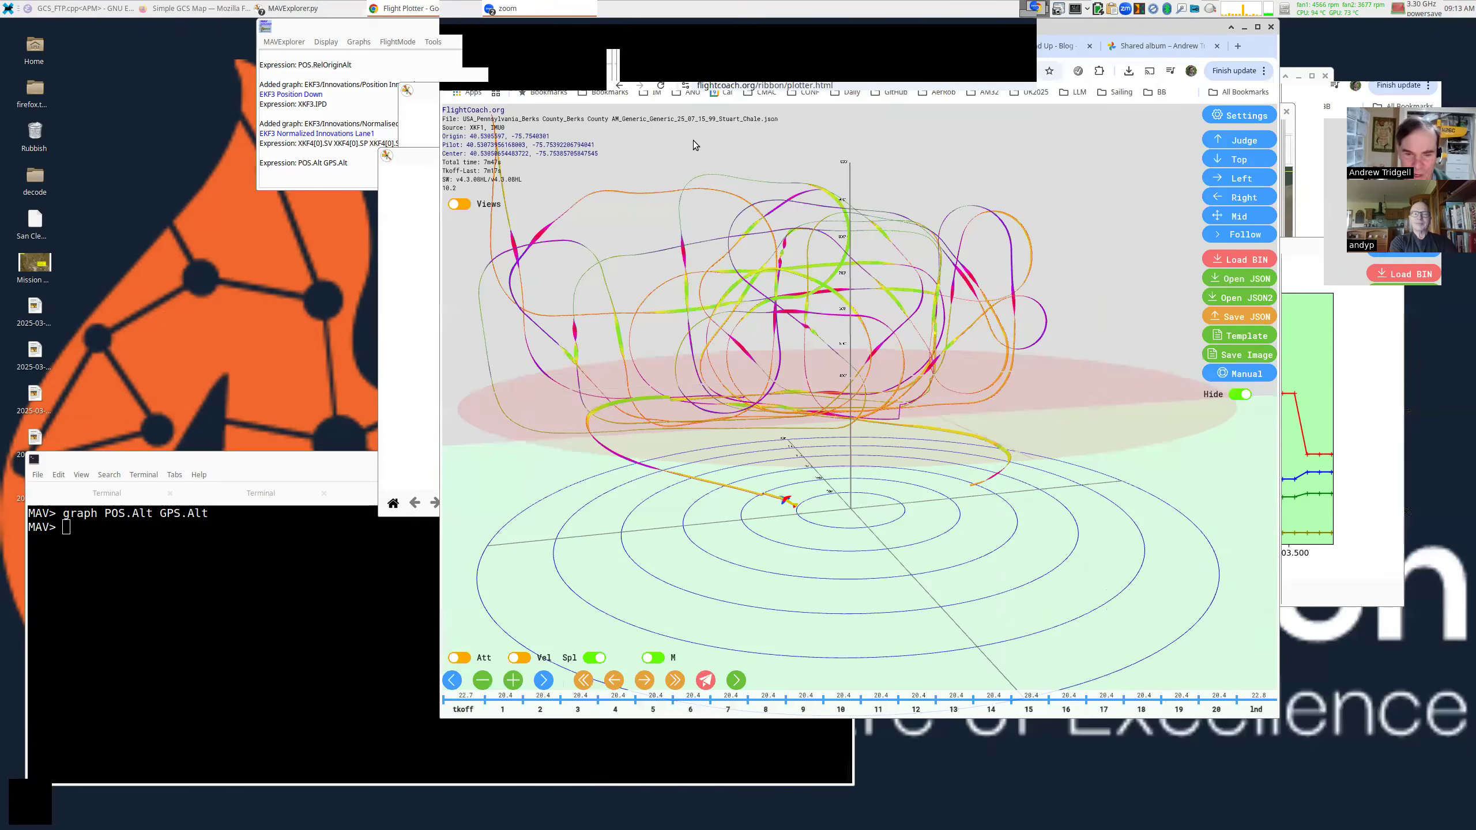
{"action": "scroll", "coordinate": [905, 407], "scroll_direction": "up", "scroll_amount": 6}
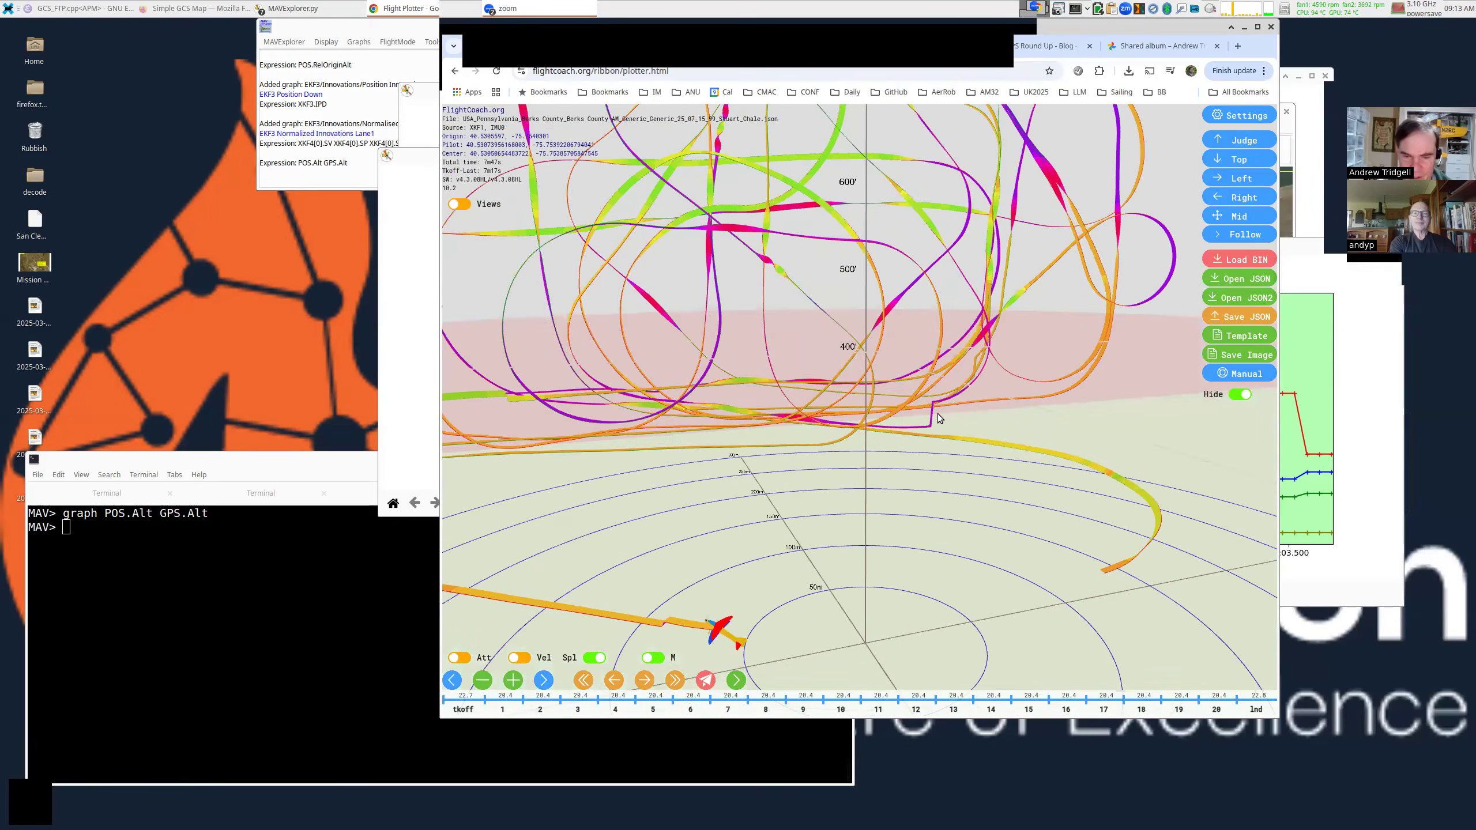
{"action": "scroll", "coordinate": [958, 416], "scroll_direction": "up", "scroll_amount": 3}
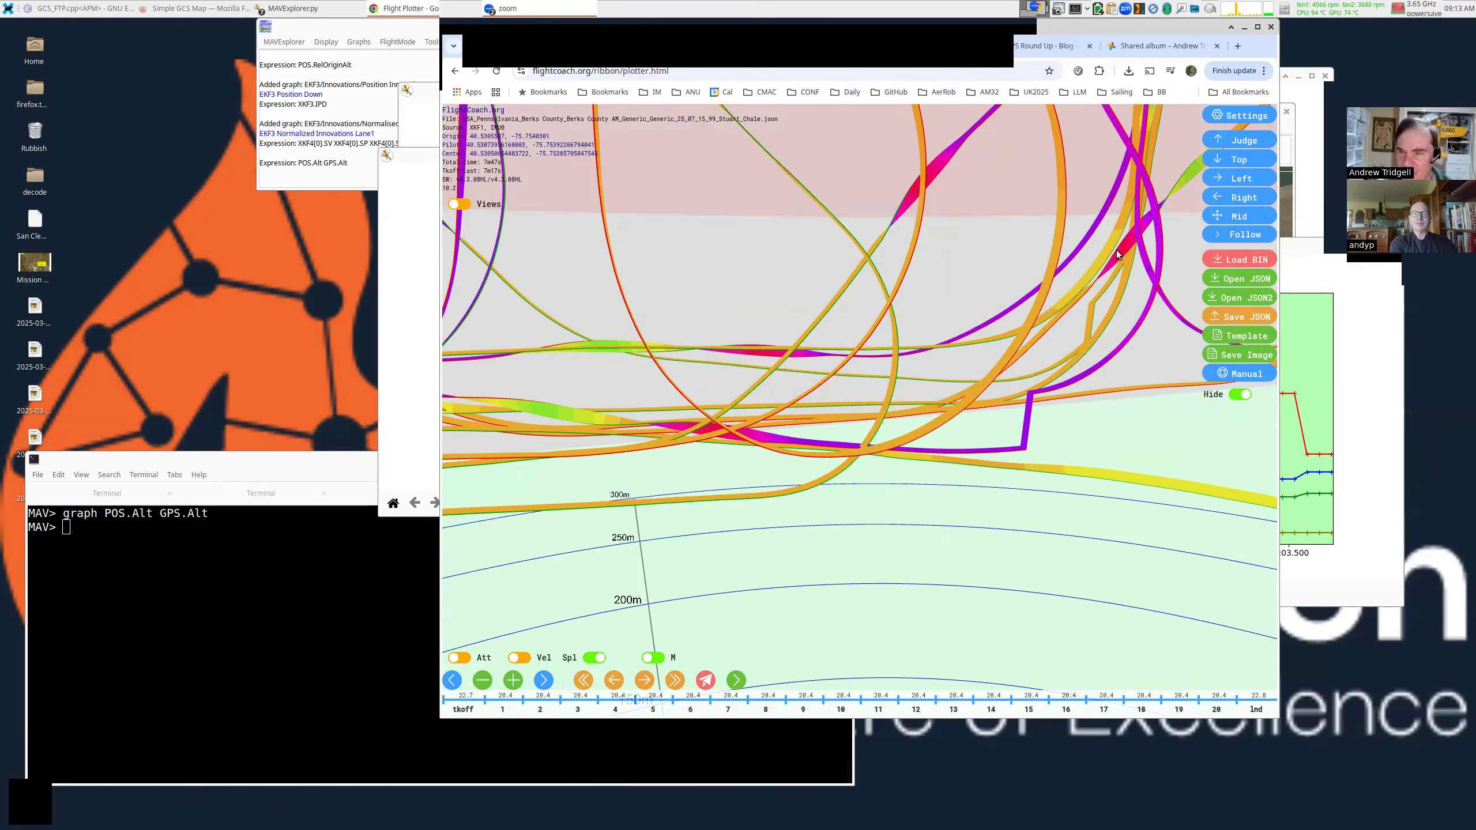
{"action": "left_click_drag", "start_coordinate": [1115, 250], "coordinate": [972, 342]}
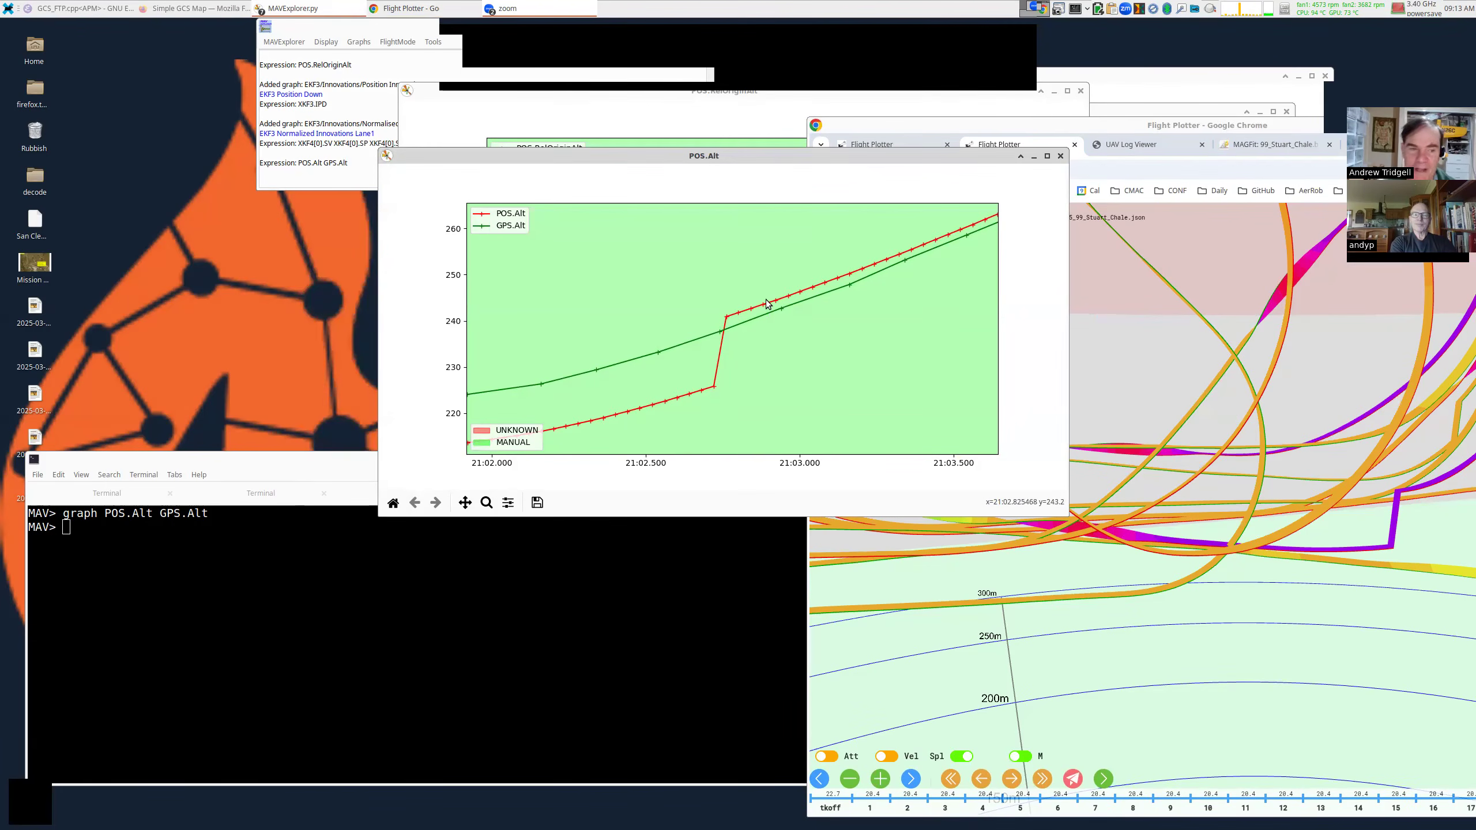
Enlarge the console text and list glitch parameters with 'param EK3_*GL*', showing EK3_GLITCH_RAD = 25.
{"action": "left_click", "coordinate": [509, 597]}
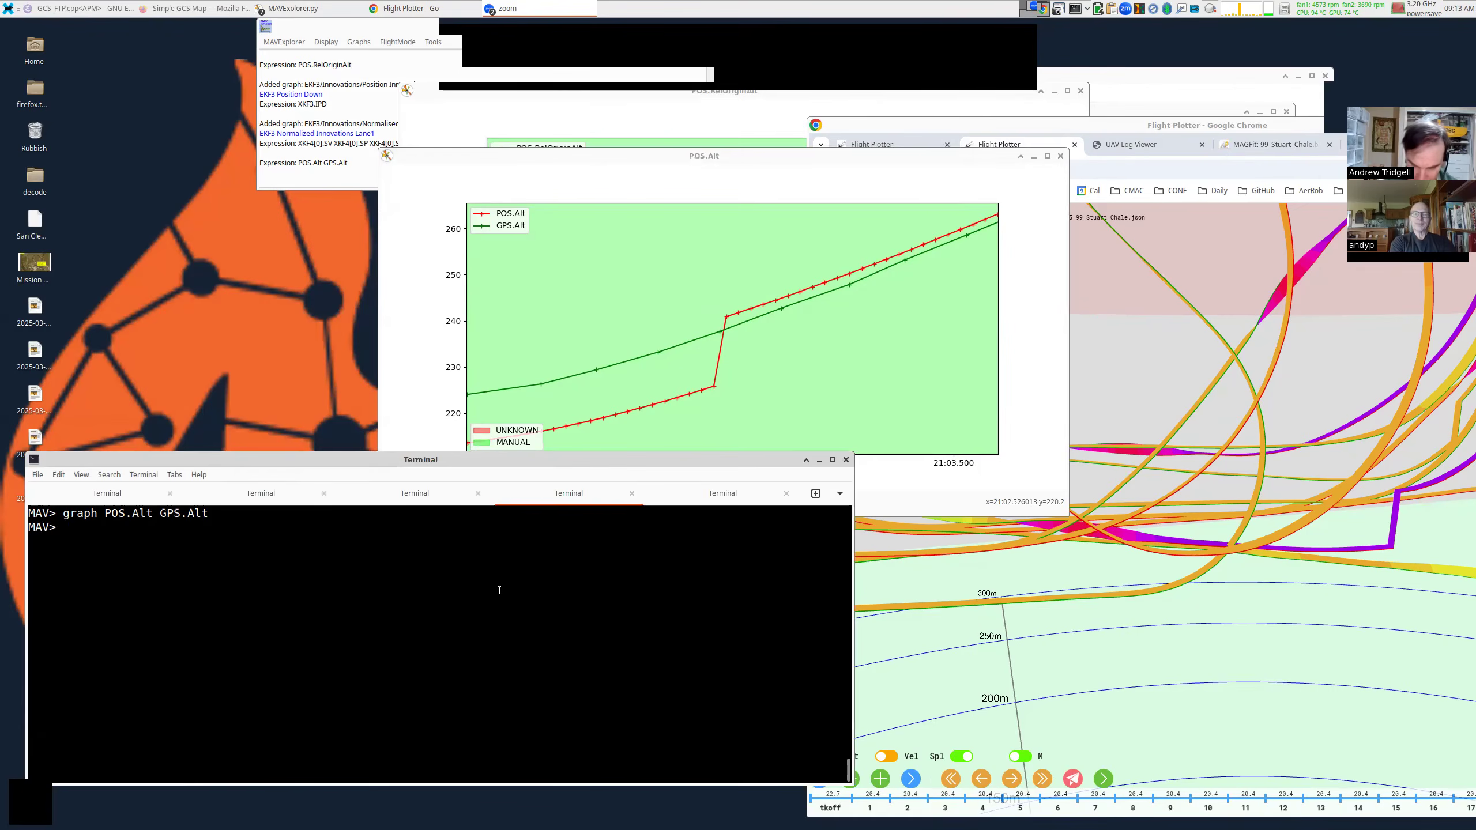
{"action": "key", "text": "ctrl+plus"}
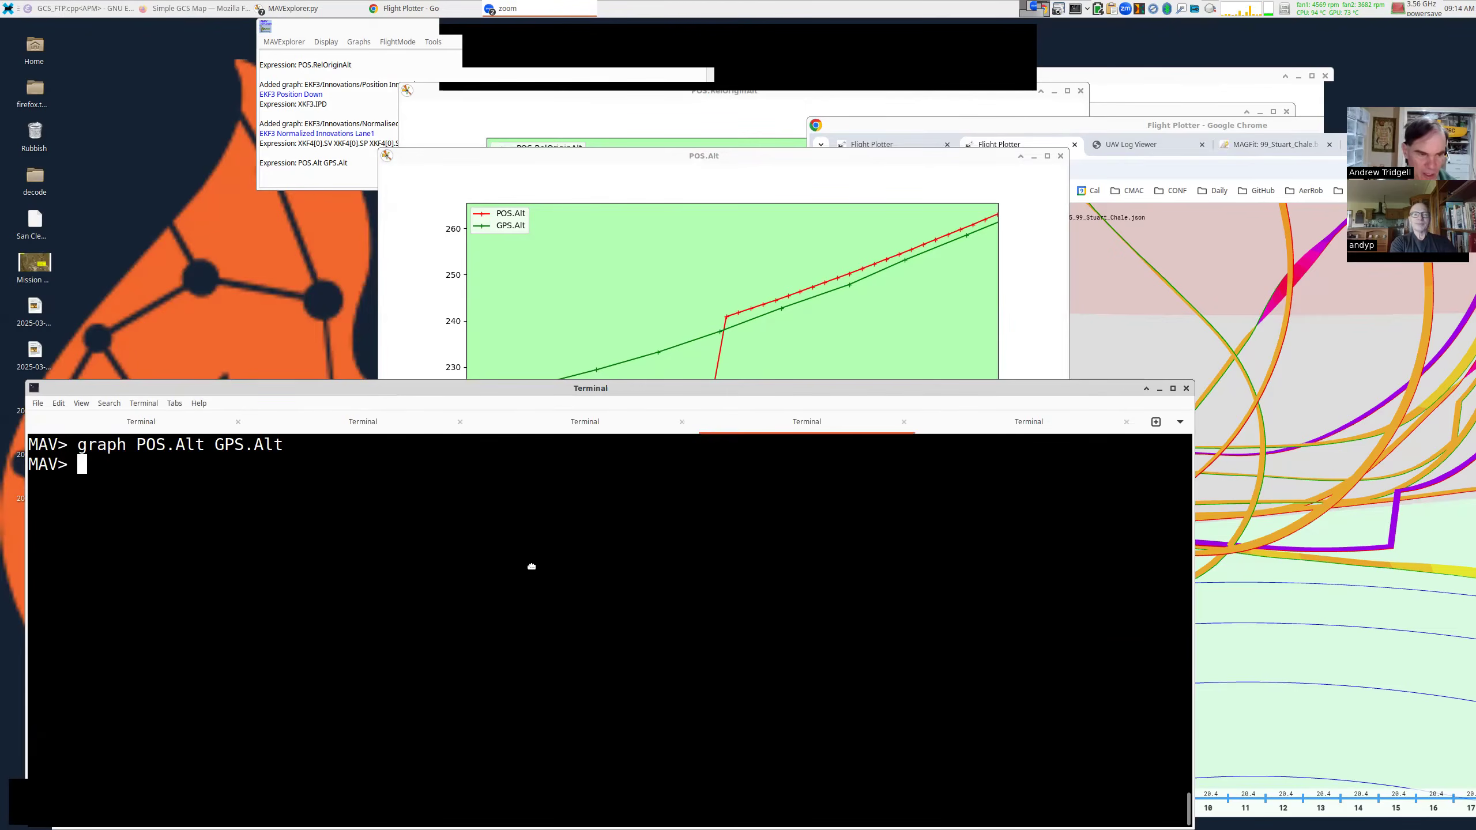
{"action": "type", "text": "para"}
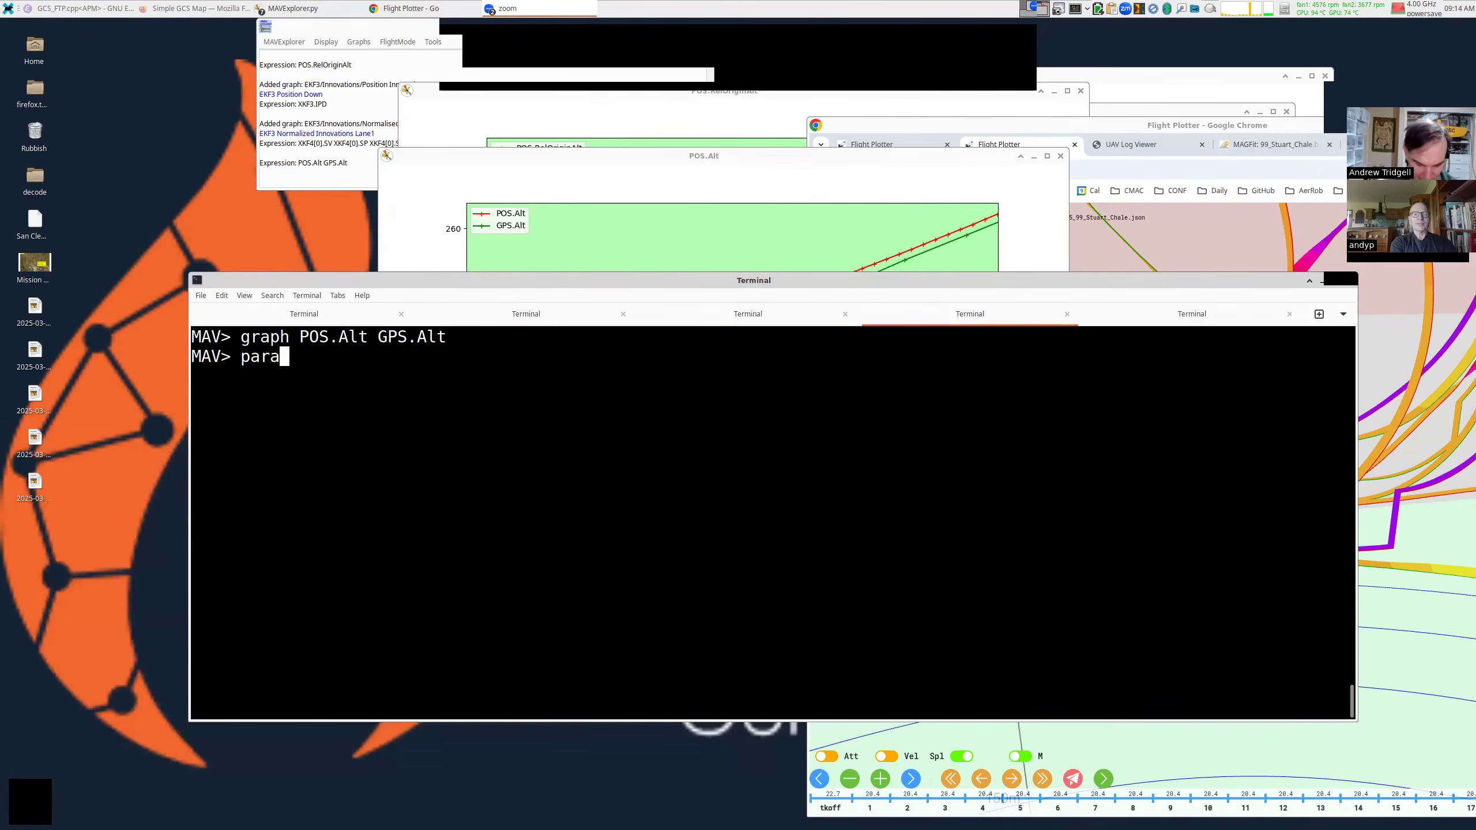
{"action": "type", "text": "m EK3_"}
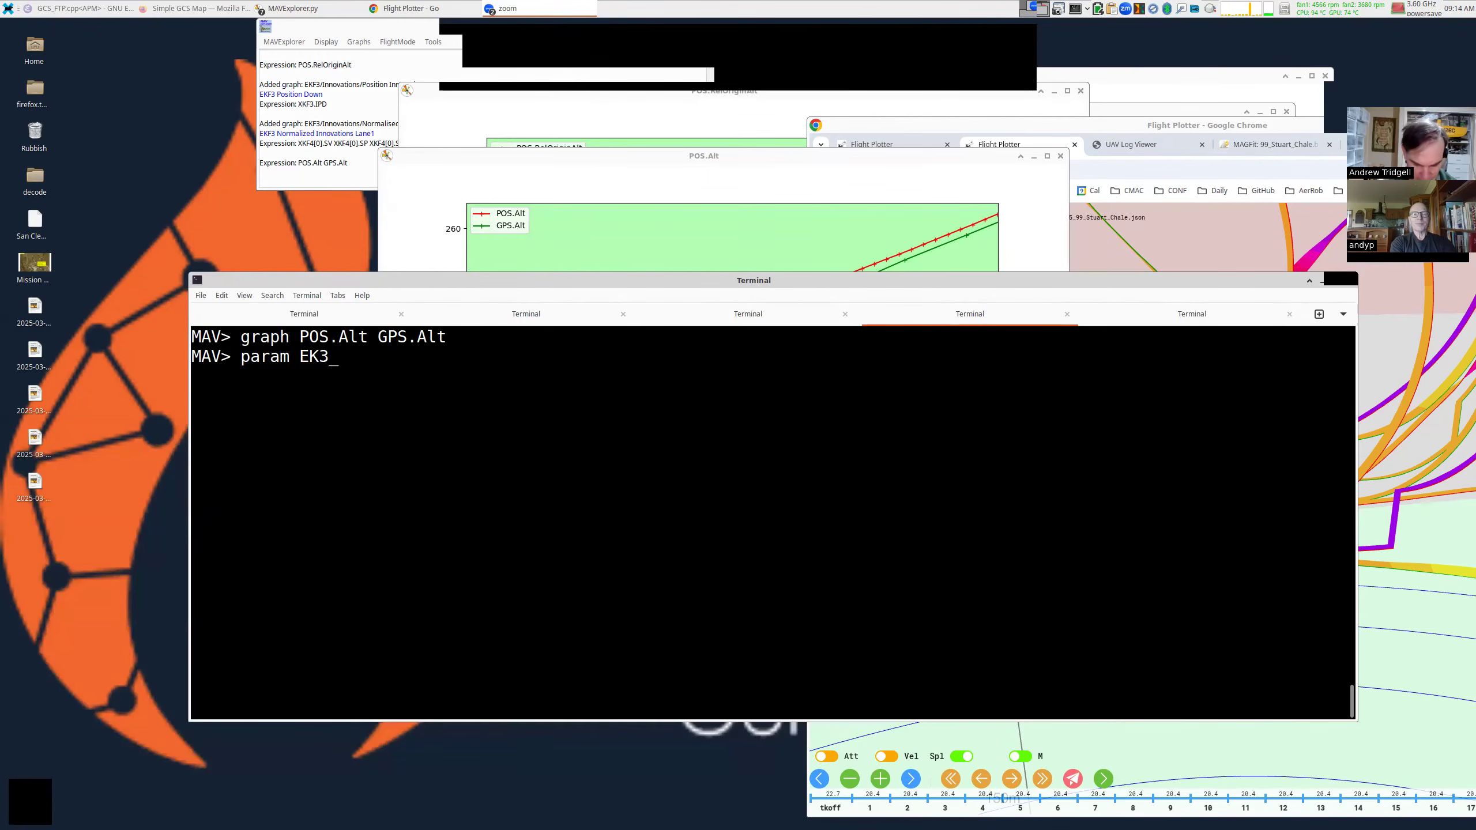
{"action": "type", "text": "*GL*"}
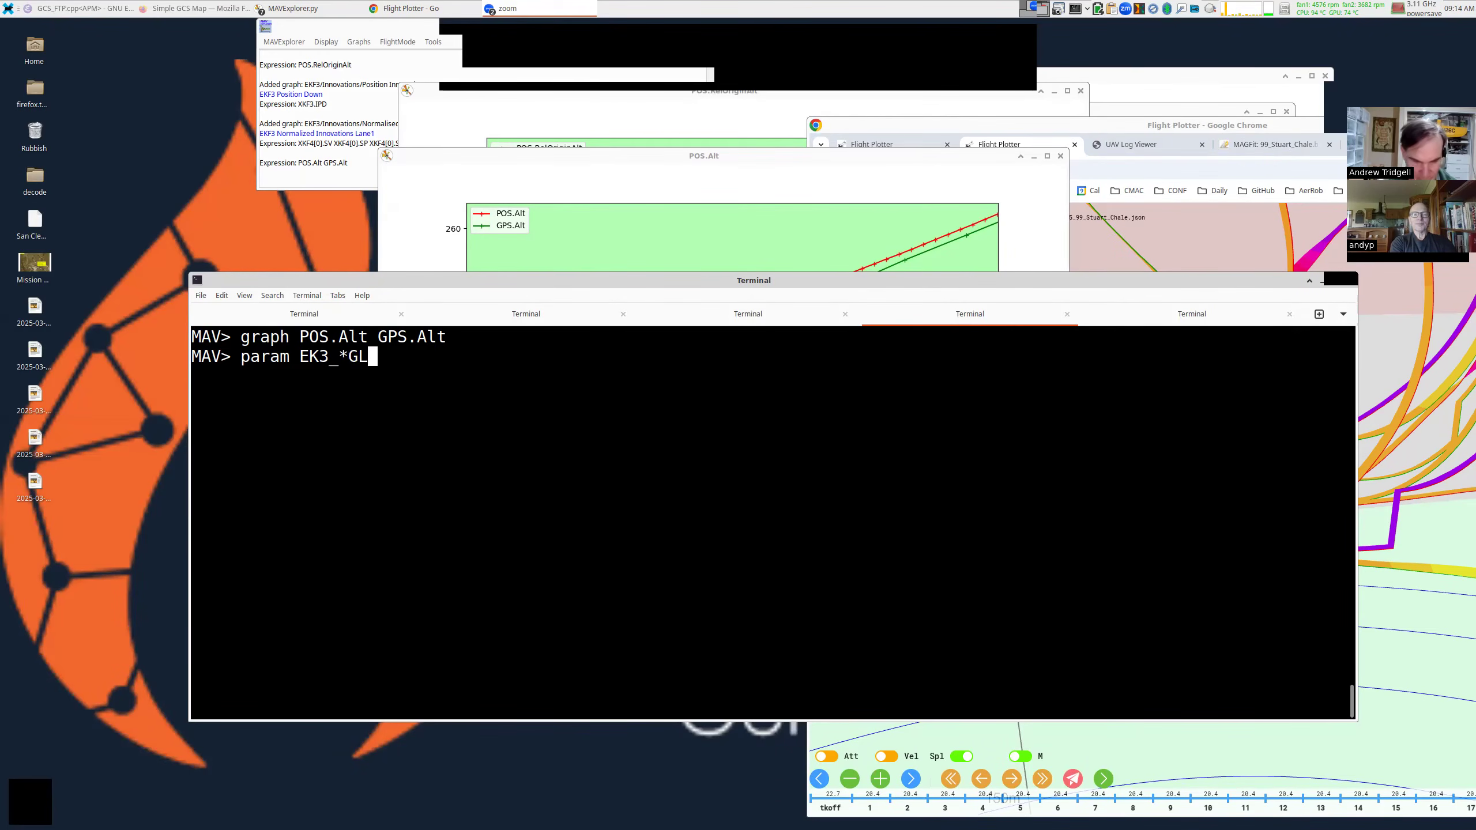
{"action": "key", "text": "Return"}
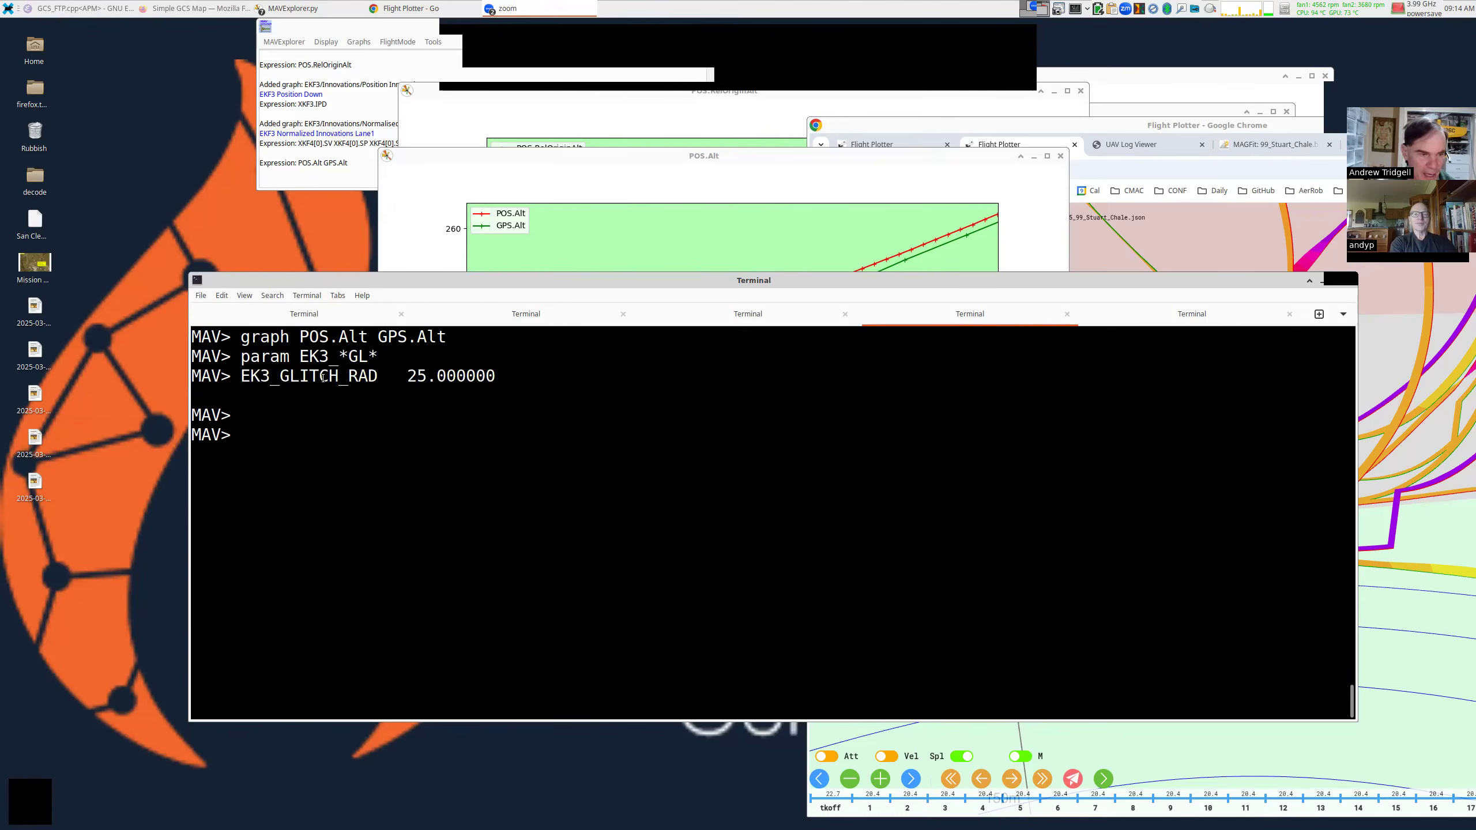
{"action": "double_click", "coordinate": [323, 377]}
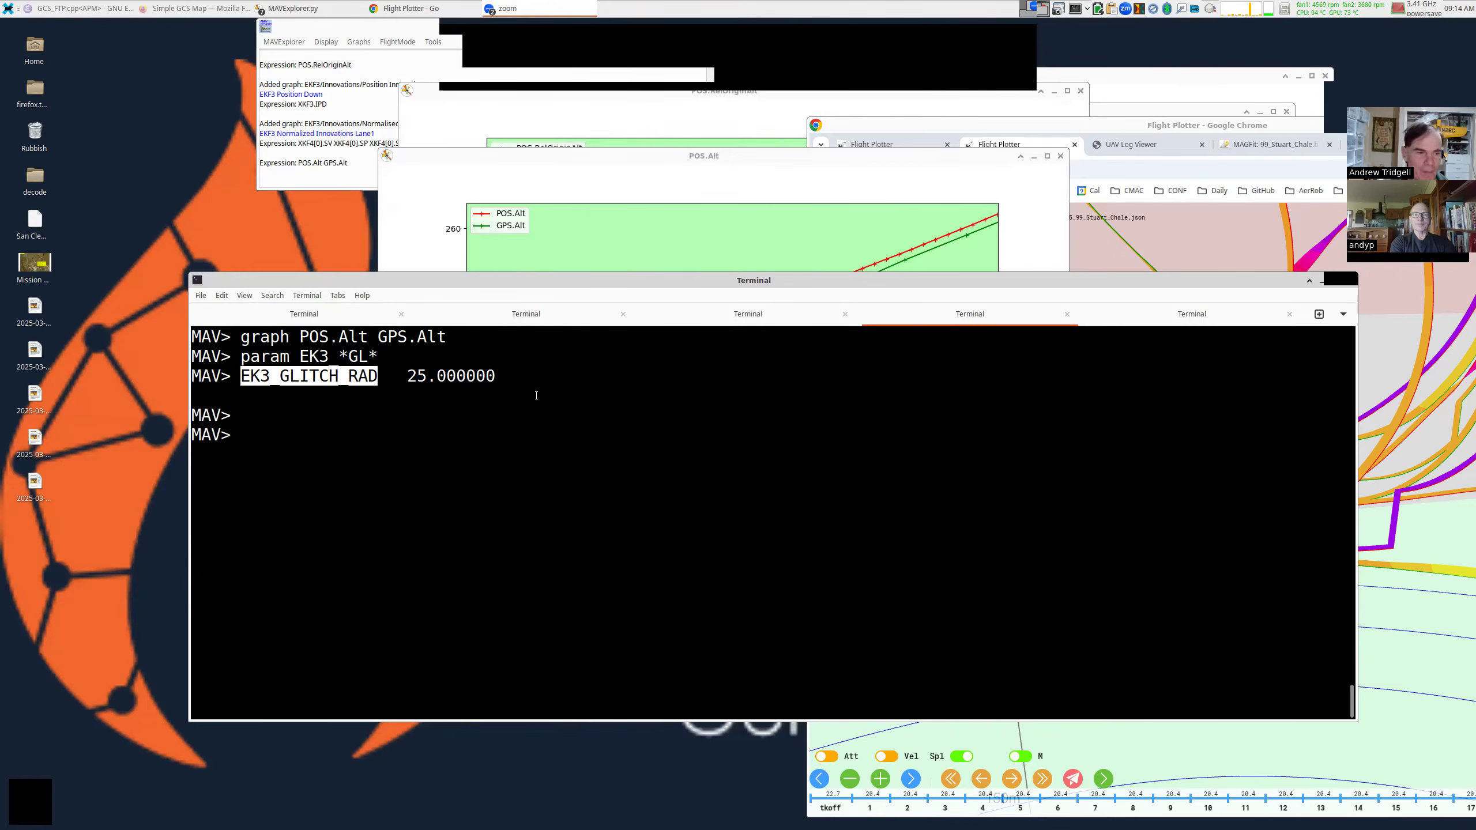
Print the help for EK3_GLITCH_RAD (range 10–100 m) and copy the parameter name.
{"action": "left_click", "coordinate": [700, 233]}
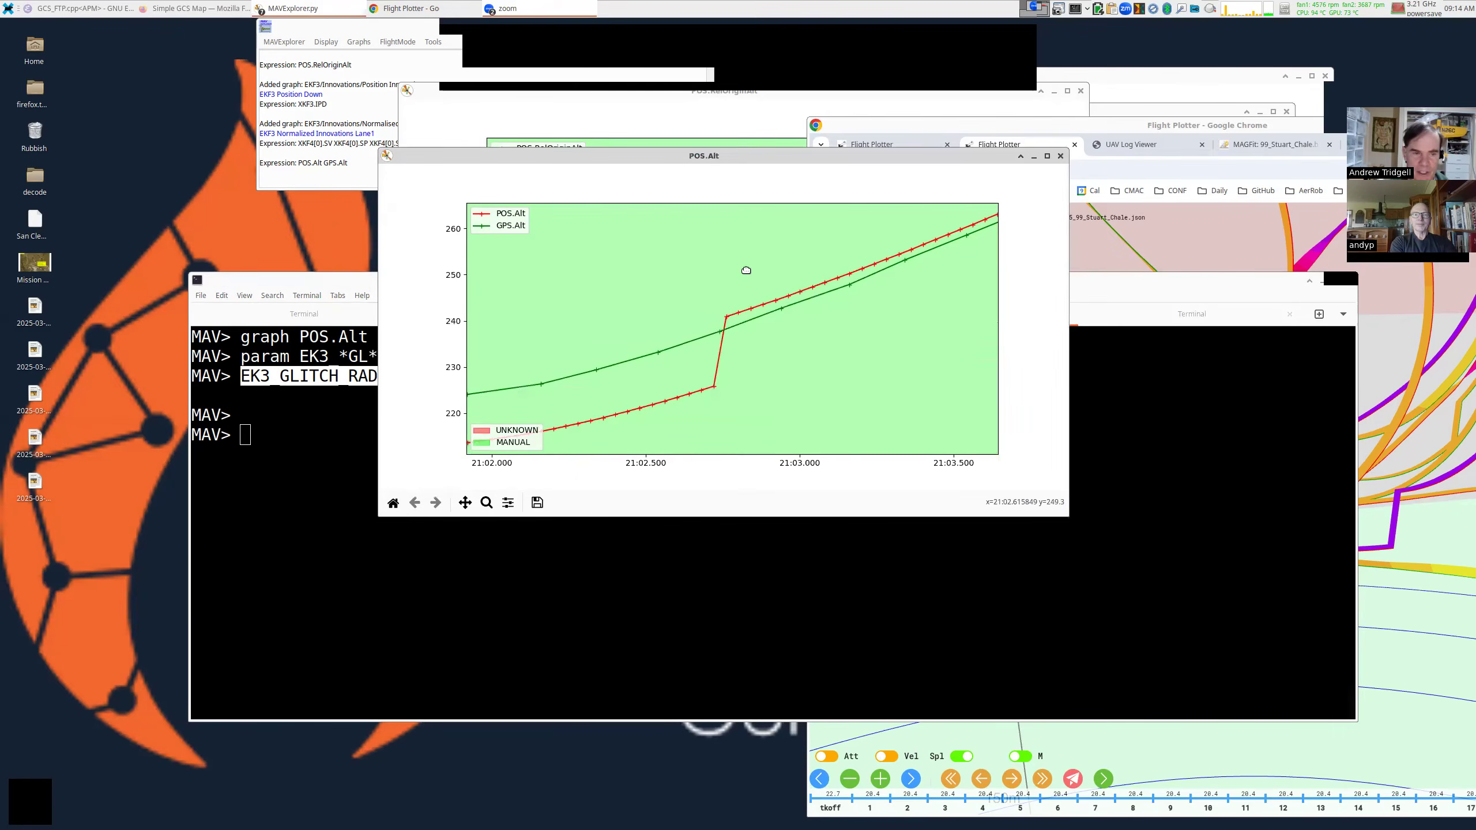
{"action": "left_click", "coordinate": [335, 369]}
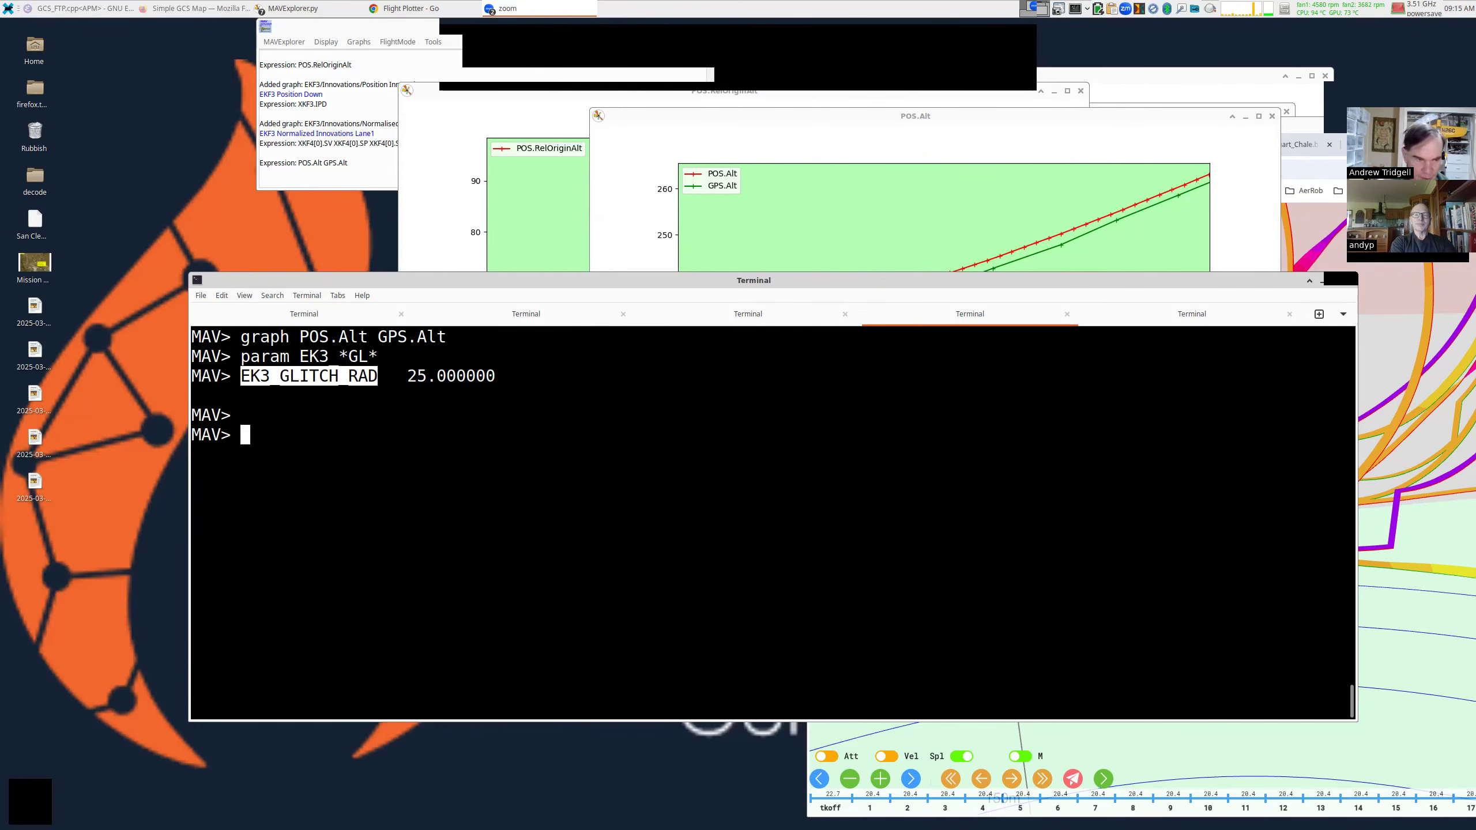
{"action": "key", "text": "ctrl+l"}
{"action": "type", "text": "param help "}
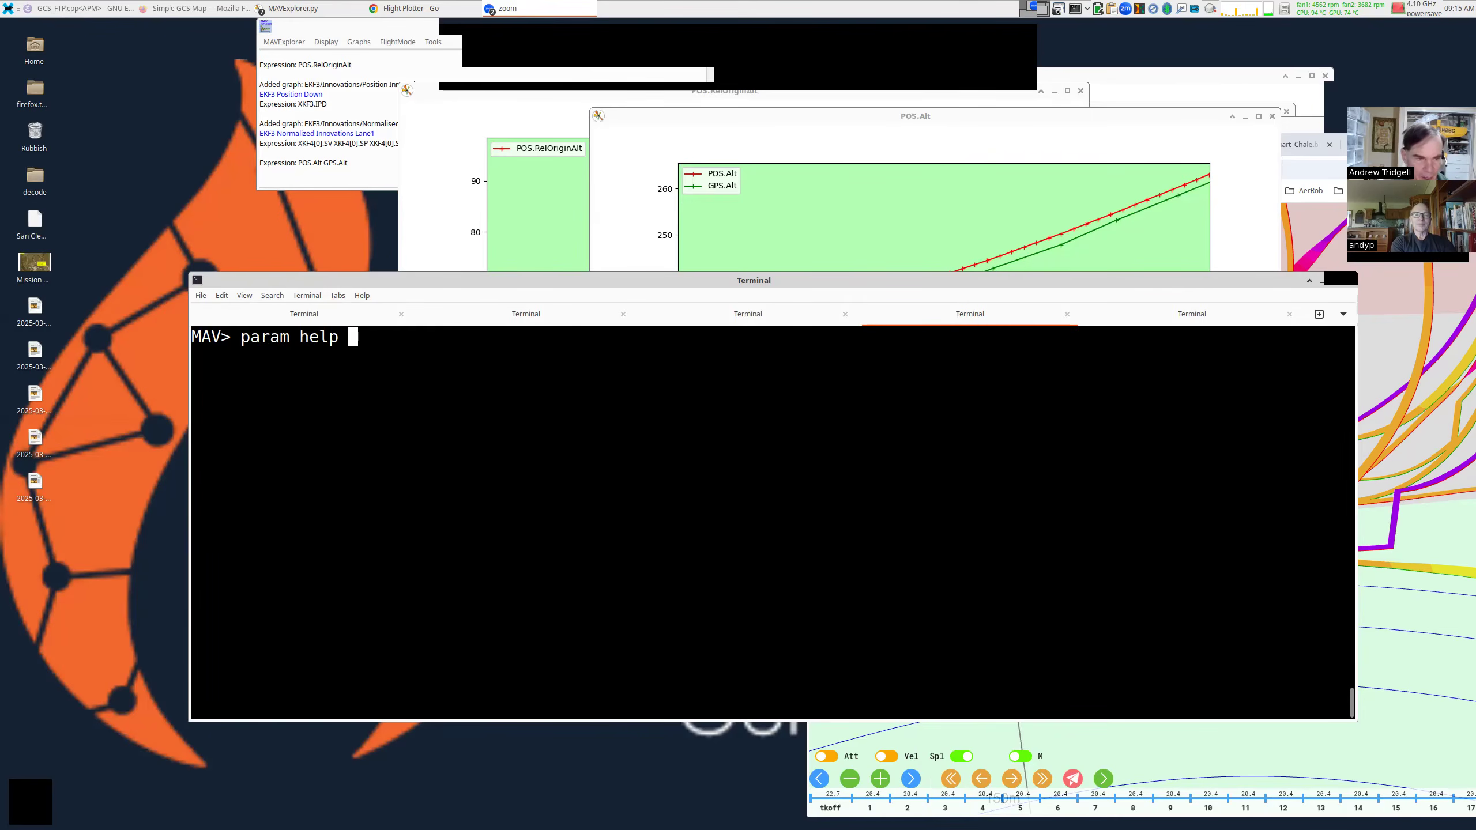
{"action": "type", "text": "EK3_GLITCH_RAD"}
{"action": "key", "text": "Return"}
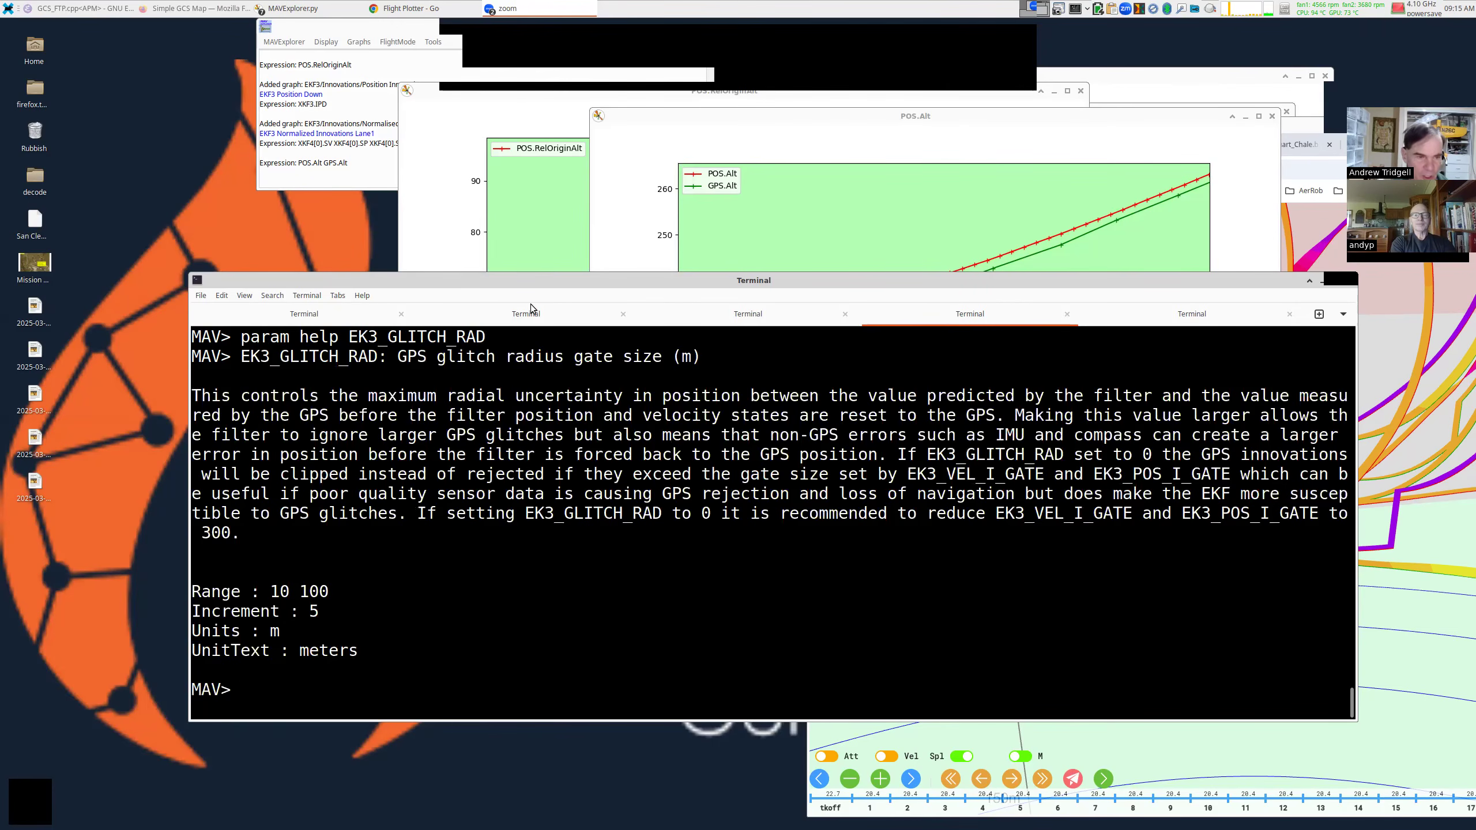
{"action": "double_click", "coordinate": [426, 337]}
{"action": "right_click", "coordinate": [426, 342]}
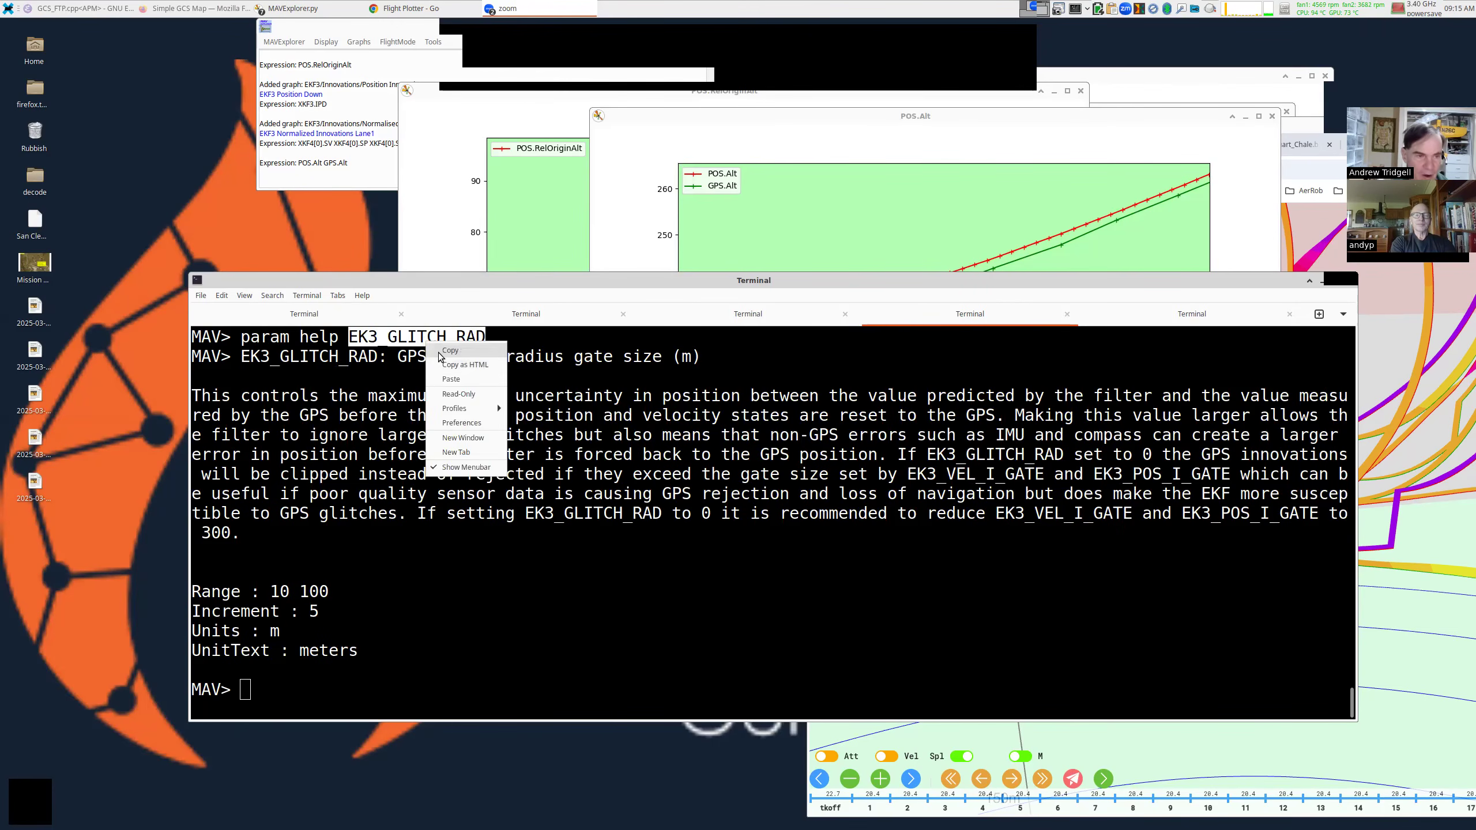
{"action": "left_click", "coordinate": [439, 351]}
{"action": "left_click", "coordinate": [405, 8]}
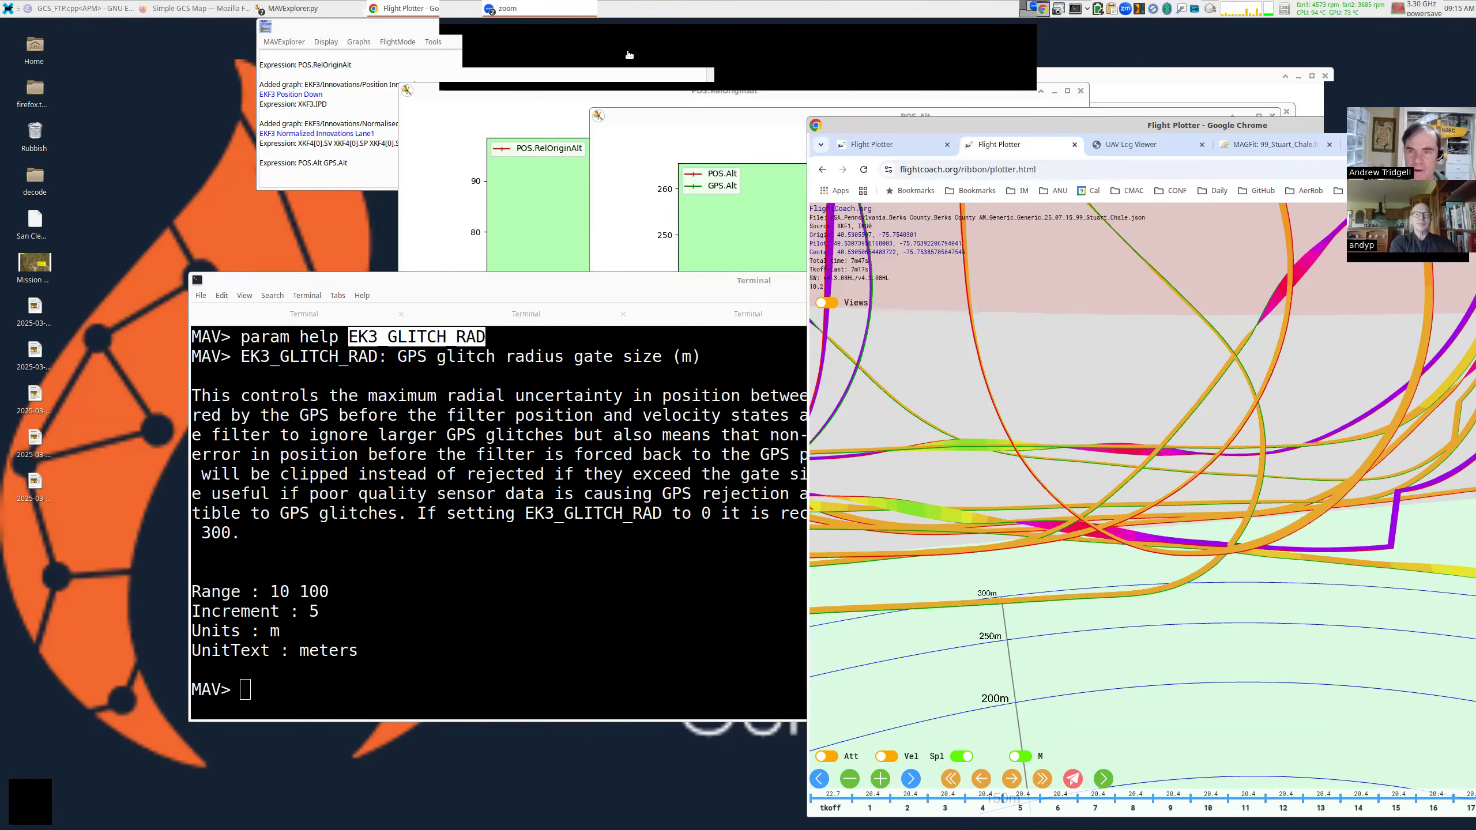
{"action": "left_click_drag", "start_coordinate": [1075, 125], "coordinate": [553, 97]}
Google the pasted name EK3_GLITCH_RAD in a new tab and skim the ArduPilot and GitHub results.
{"action": "left_click", "coordinate": [1083, 117]}
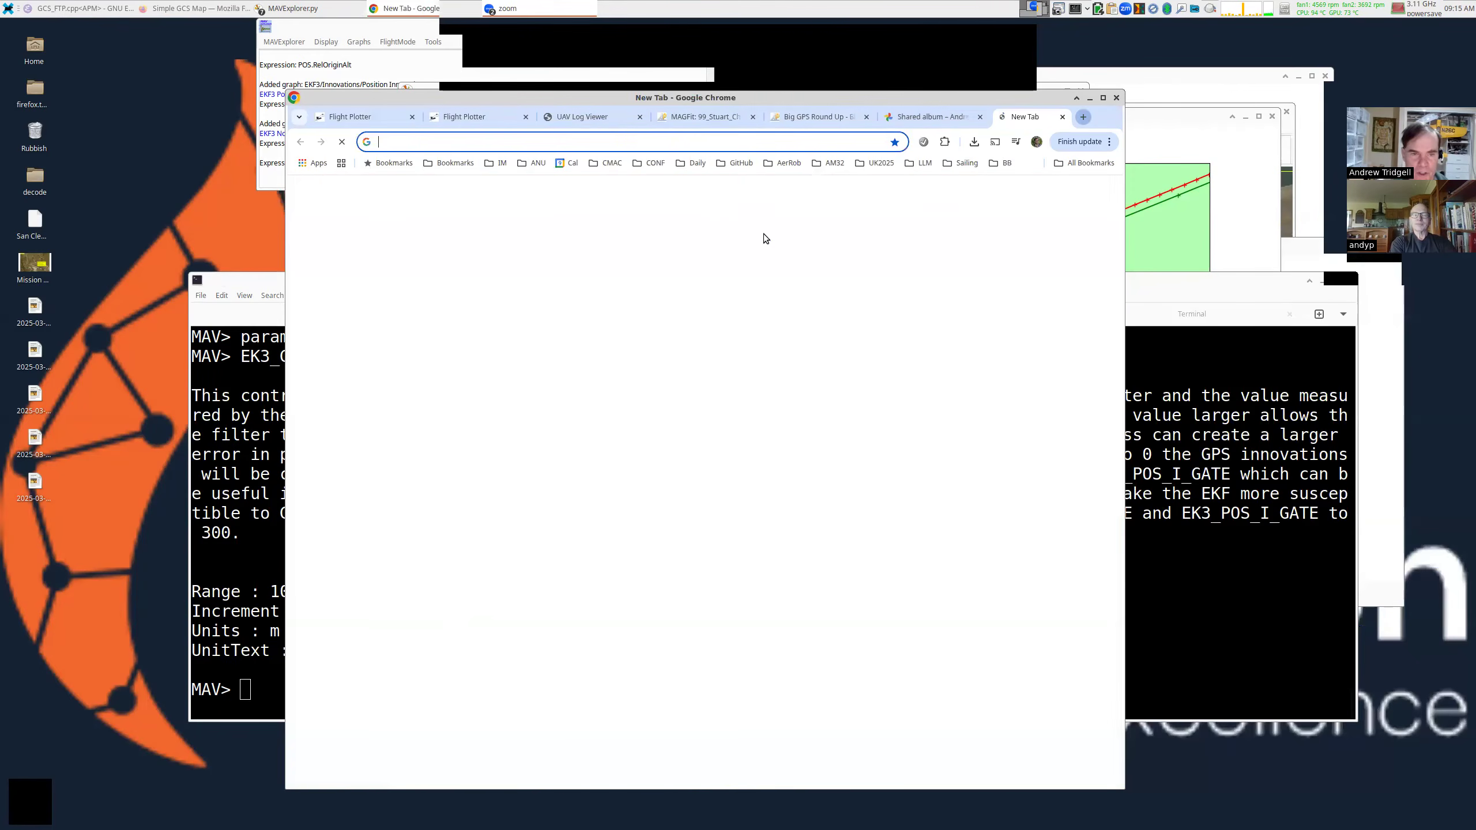
{"action": "left_click", "coordinate": [753, 326]}
{"action": "key", "text": "ctrl+v"}
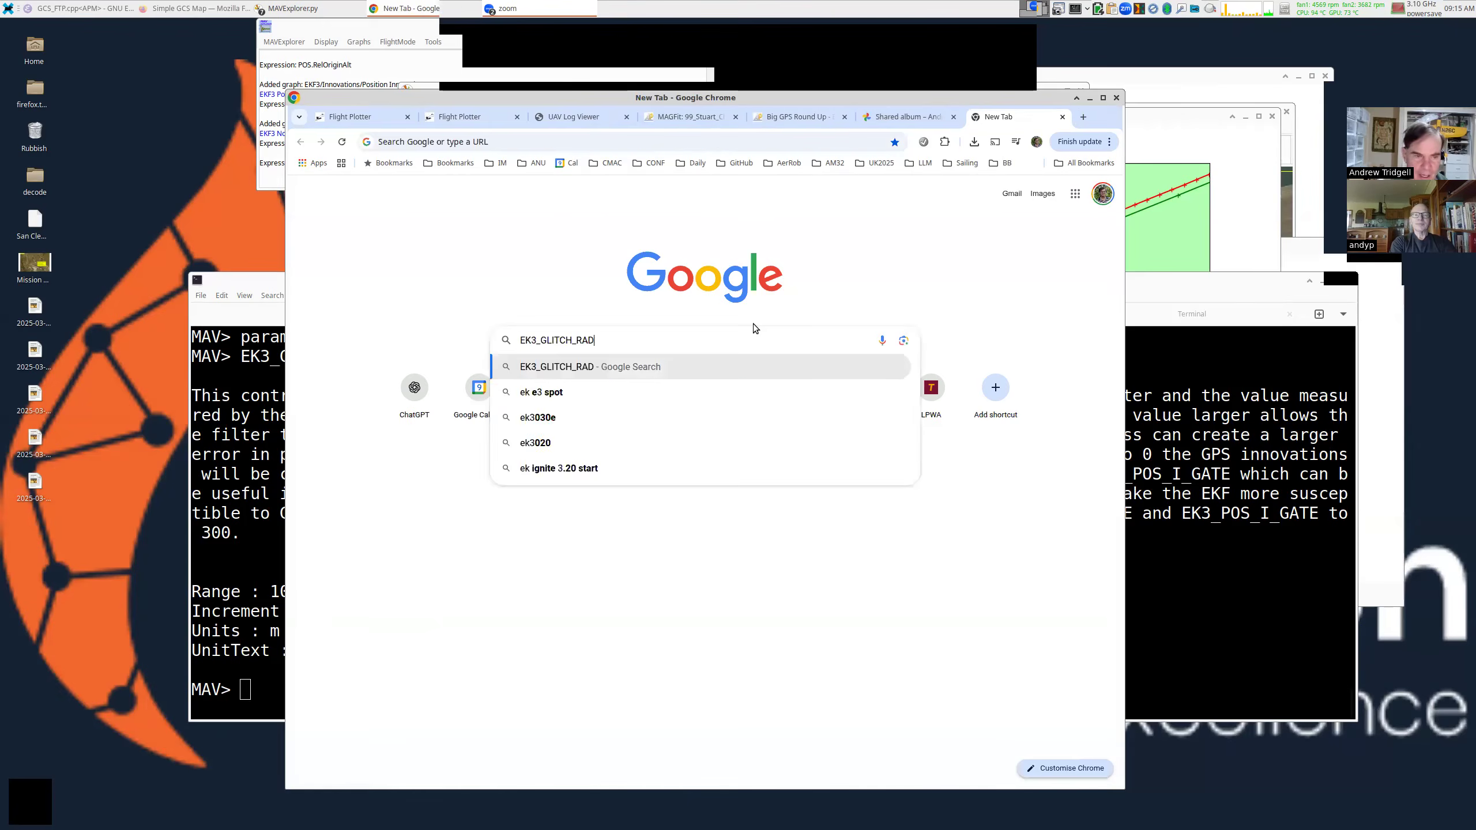
{"action": "key", "text": "Return"}
{"action": "left_click_drag", "start_coordinate": [720, 97], "coordinate": [874, 81]}
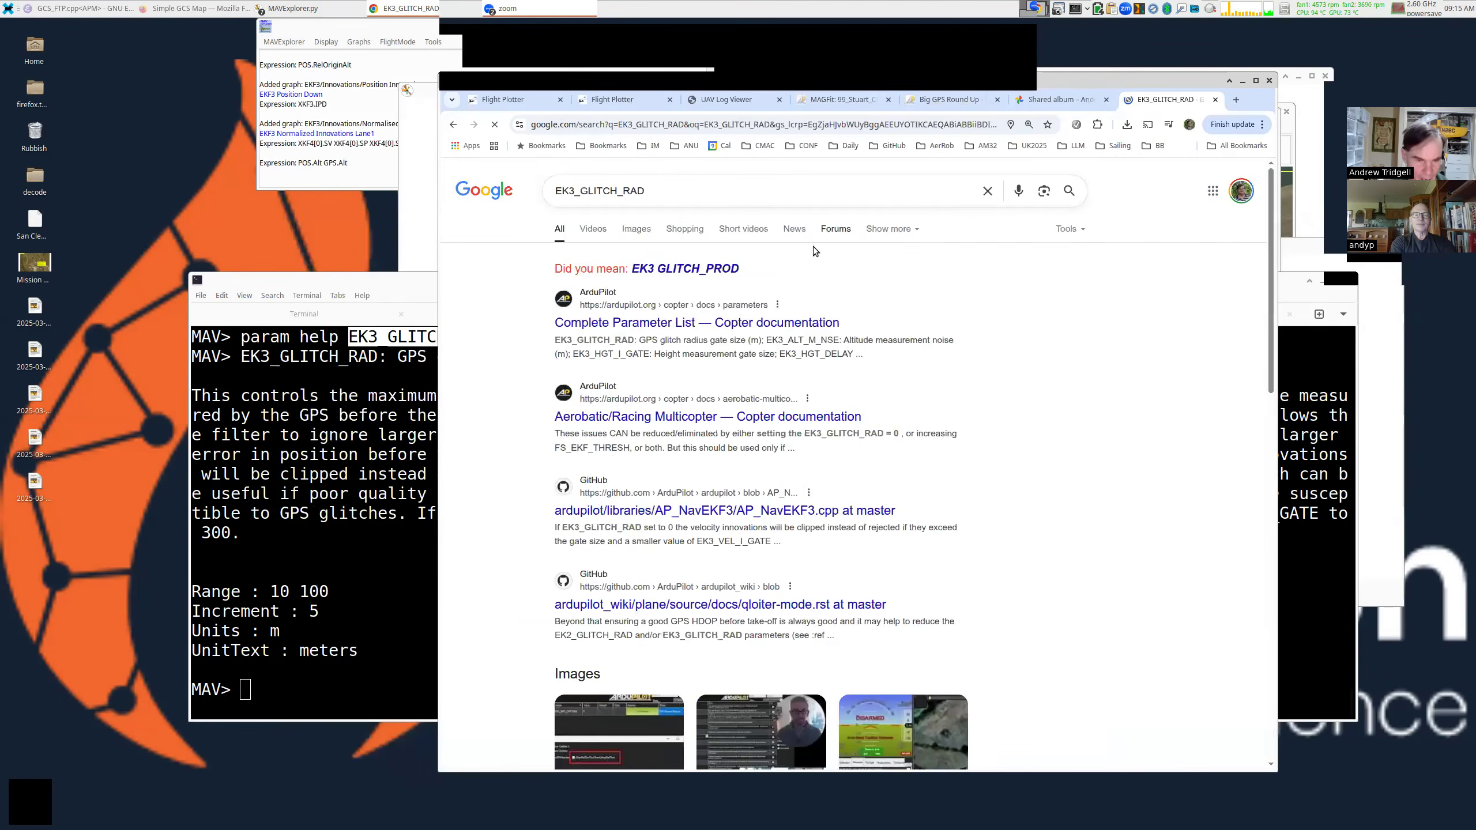
{"action": "scroll", "coordinate": [817, 253], "scroll_direction": "down", "scroll_amount": 3}
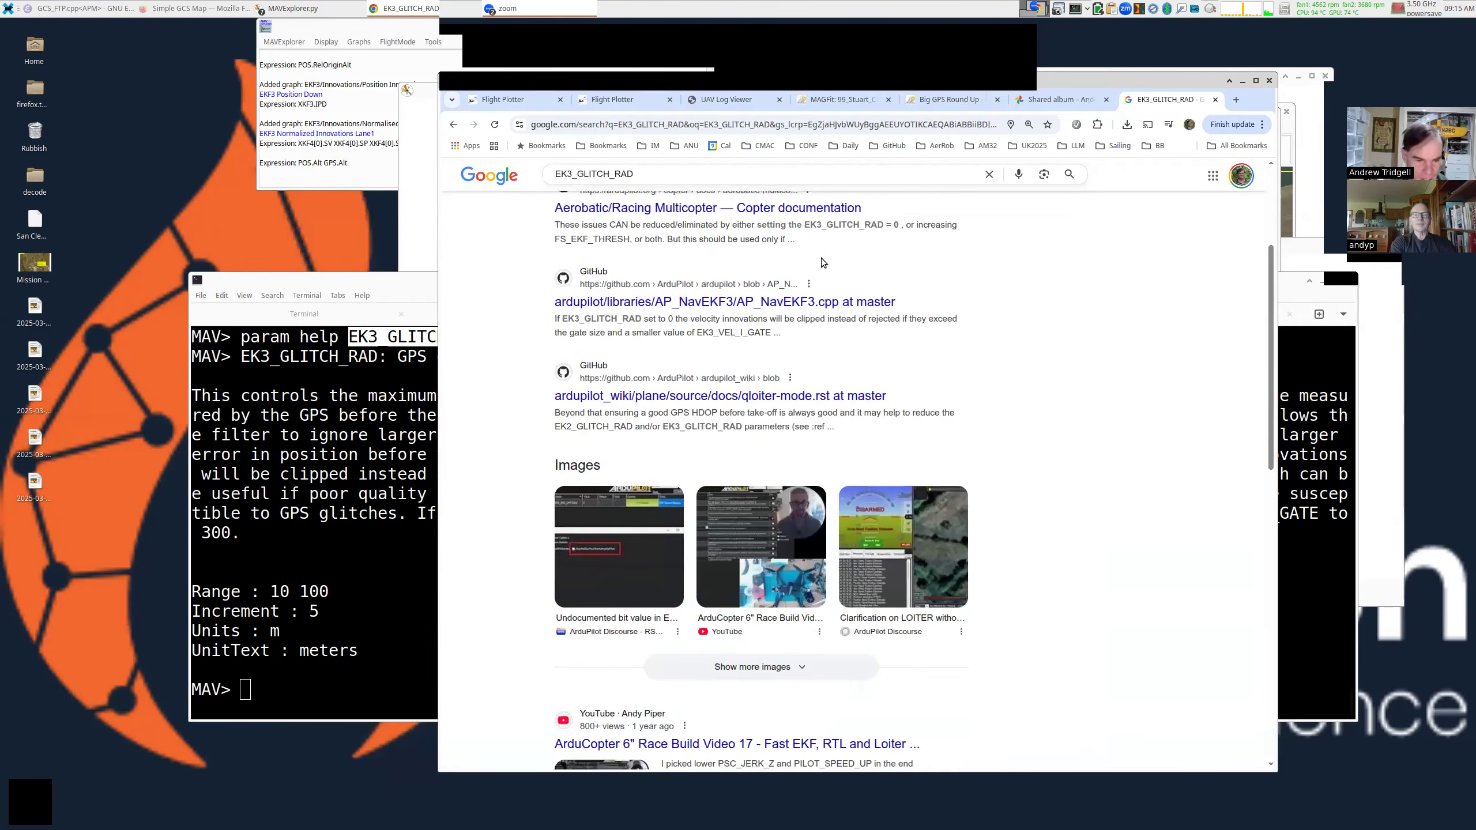
{"action": "scroll", "coordinate": [821, 258], "scroll_direction": "down", "scroll_amount": 2}
{"action": "scroll", "coordinate": [681, 346], "scroll_direction": "up", "scroll_amount": 4}
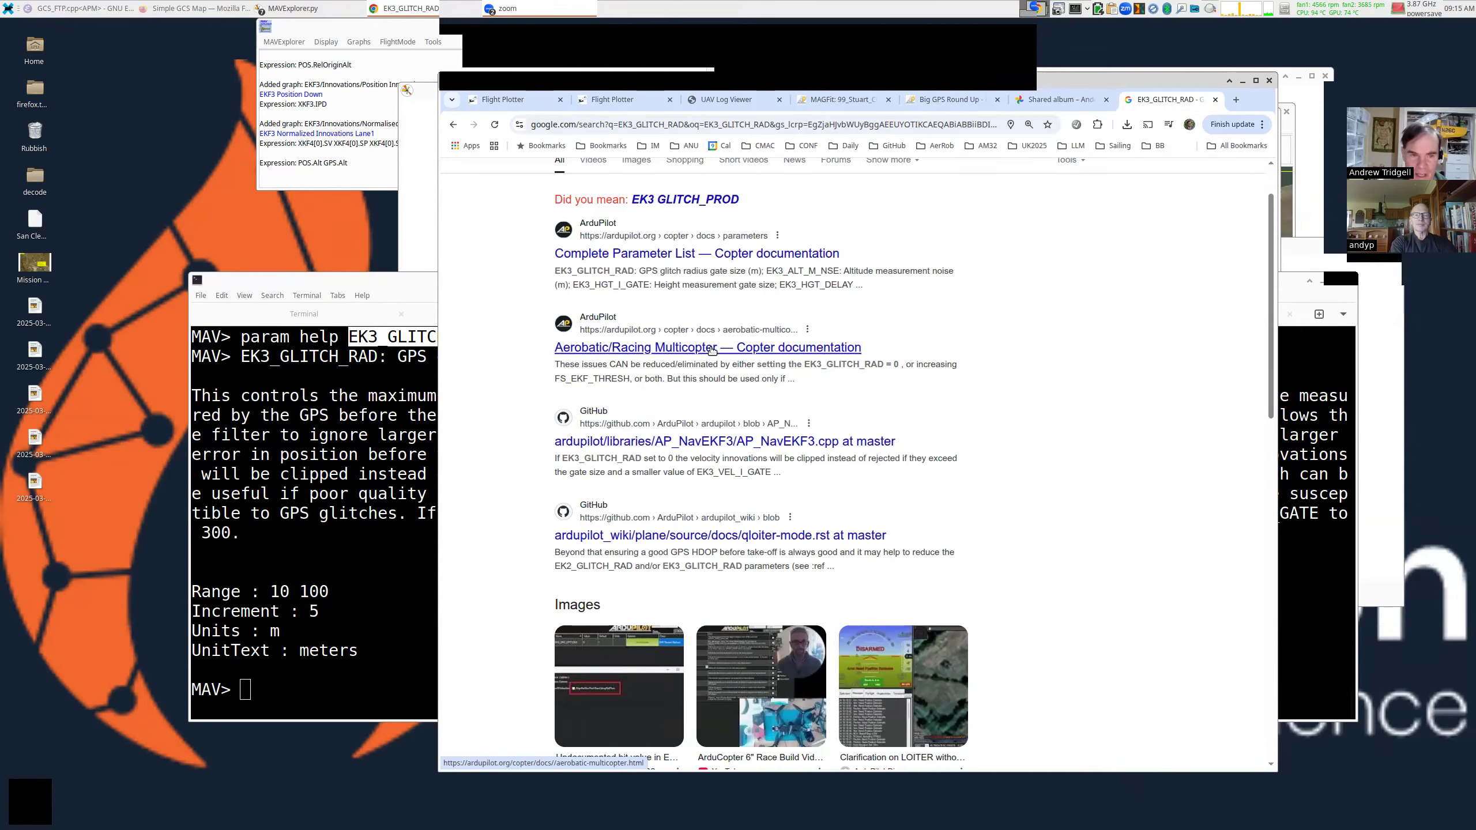
Open the Aerobatic/Racing Multicopter wiki page and highlight its advice to set EK3_GLITCH_RAD to 0.
{"action": "left_click", "coordinate": [710, 348]}
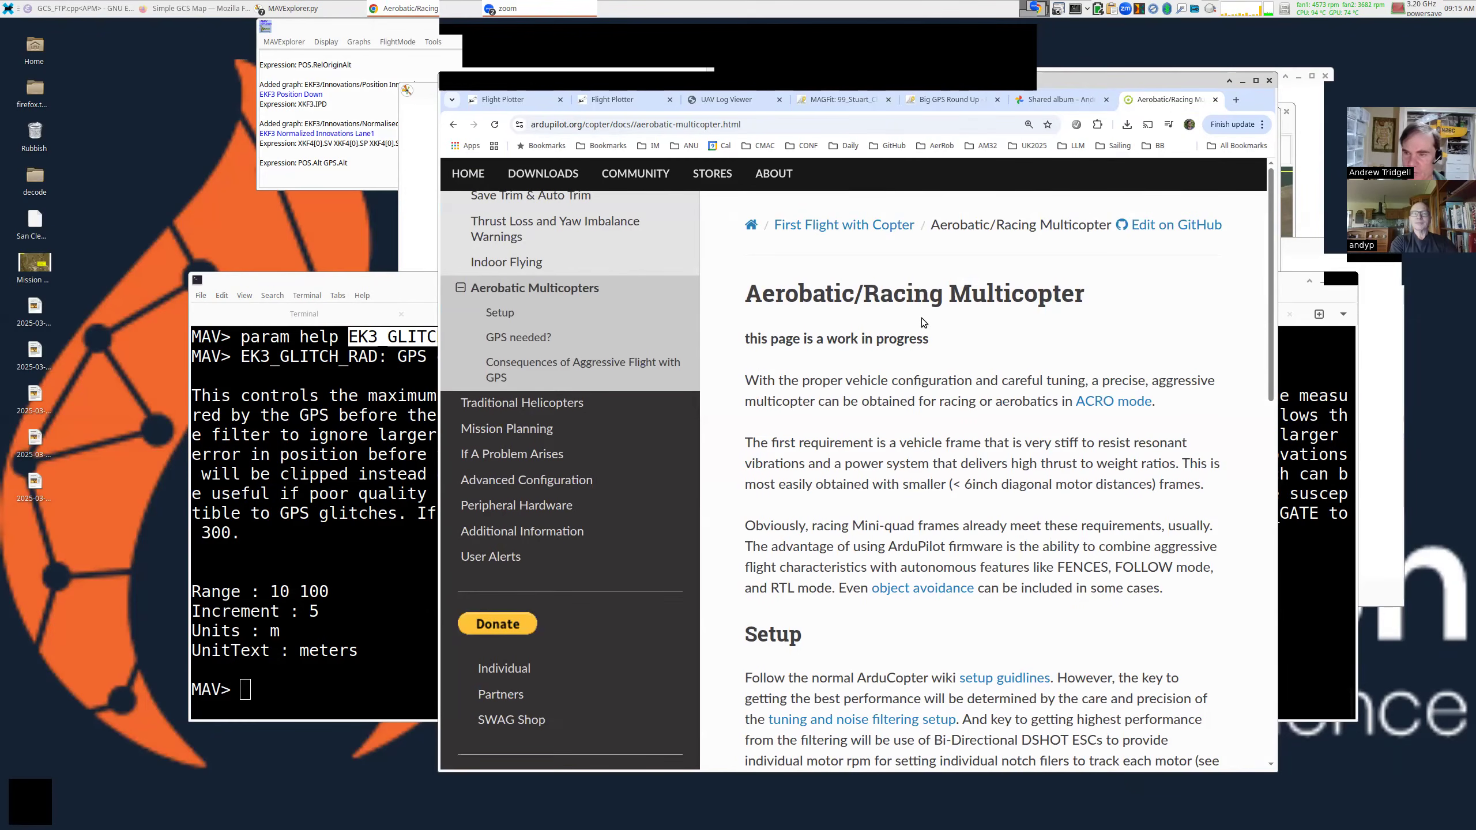
{"action": "scroll", "coordinate": [922, 319], "scroll_direction": "down", "scroll_amount": 10}
{"action": "scroll", "coordinate": [921, 319], "scroll_direction": "down", "scroll_amount": 5}
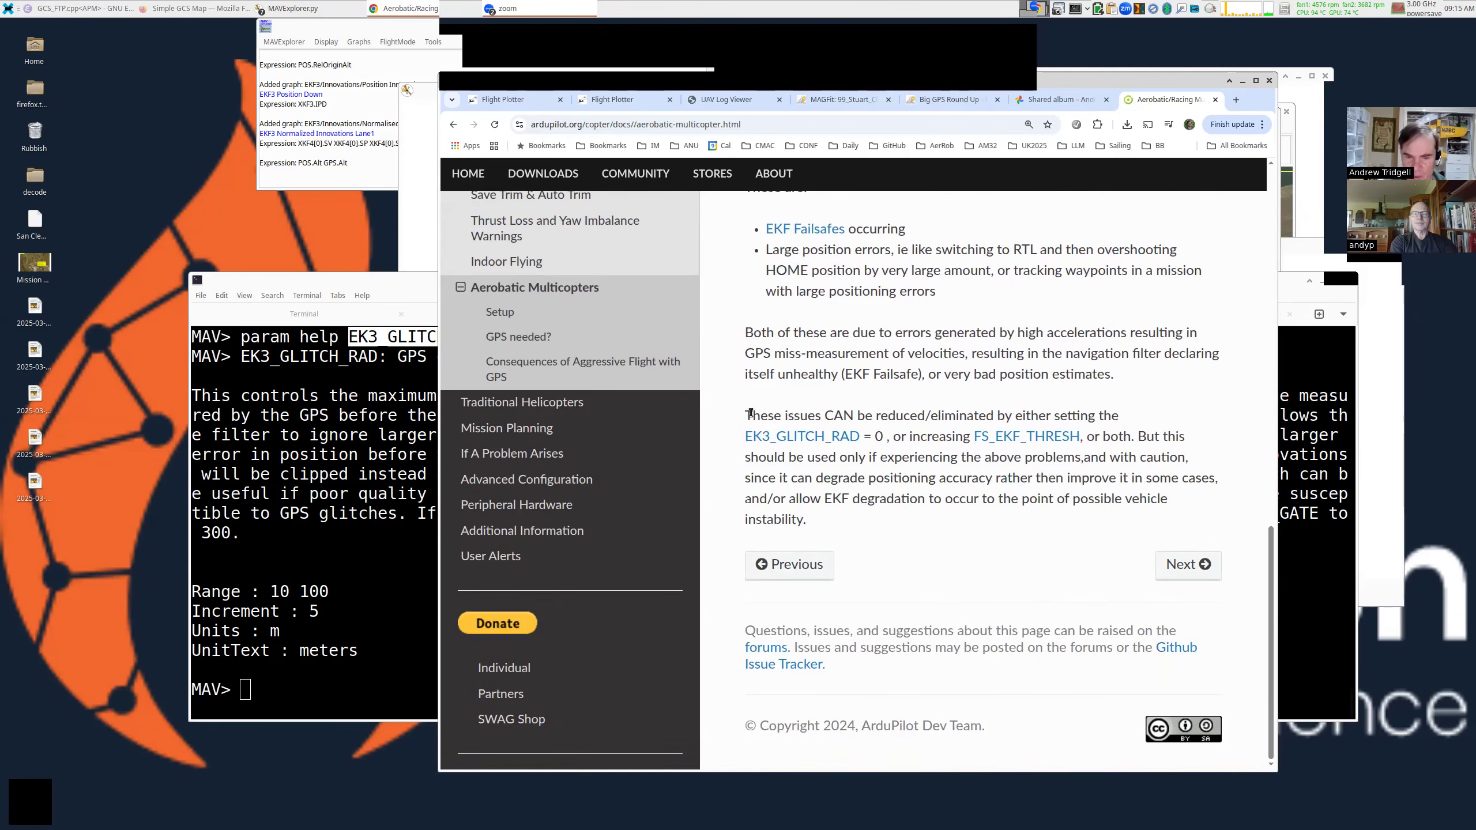
{"action": "left_click_drag", "start_coordinate": [746, 416], "coordinate": [1032, 498]}
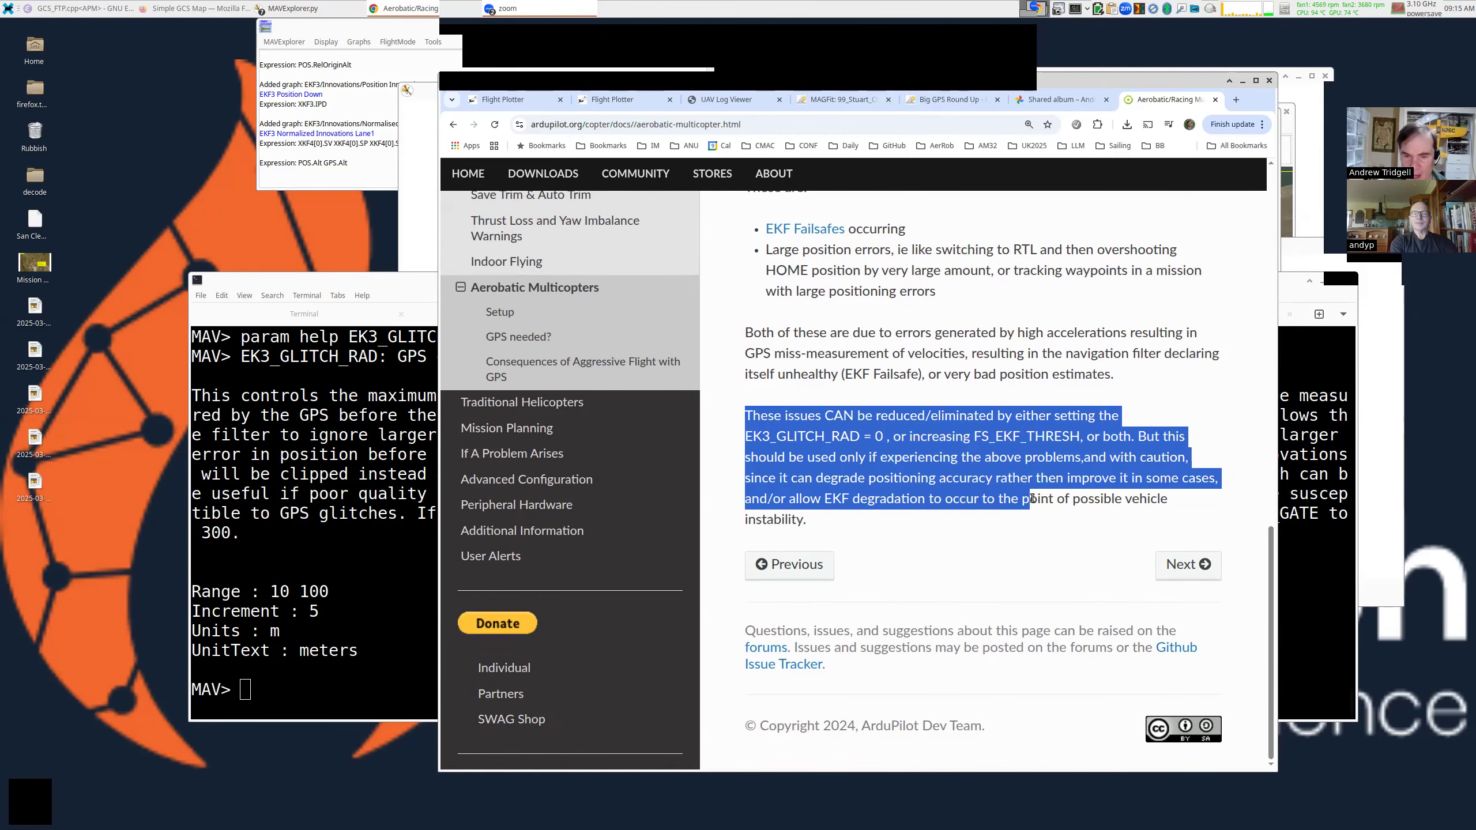
{"action": "left_click", "coordinate": [835, 473]}
{"action": "left_click_drag", "start_coordinate": [359, 281], "coordinate": [342, 213]}
{"action": "double_click", "coordinate": [348, 347]}
Highlight and read the EK3_GLITCH_RAD description in the terminal, then go back to the Flight Plotter.
{"action": "left_click", "coordinate": [272, 341]}
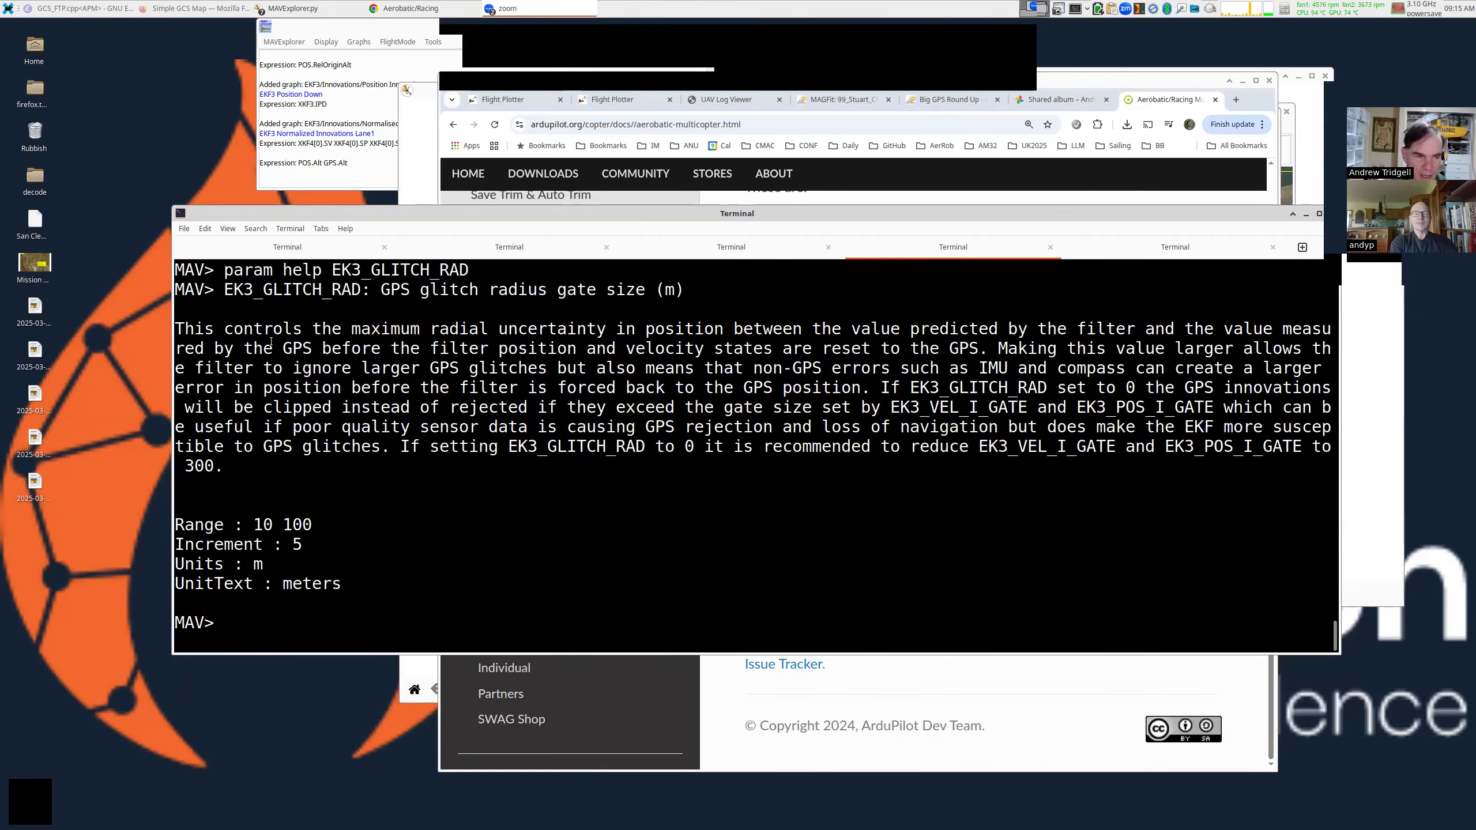
{"action": "left_click_drag", "start_coordinate": [184, 318], "coordinate": [349, 468]}
{"action": "left_click", "coordinate": [692, 402]}
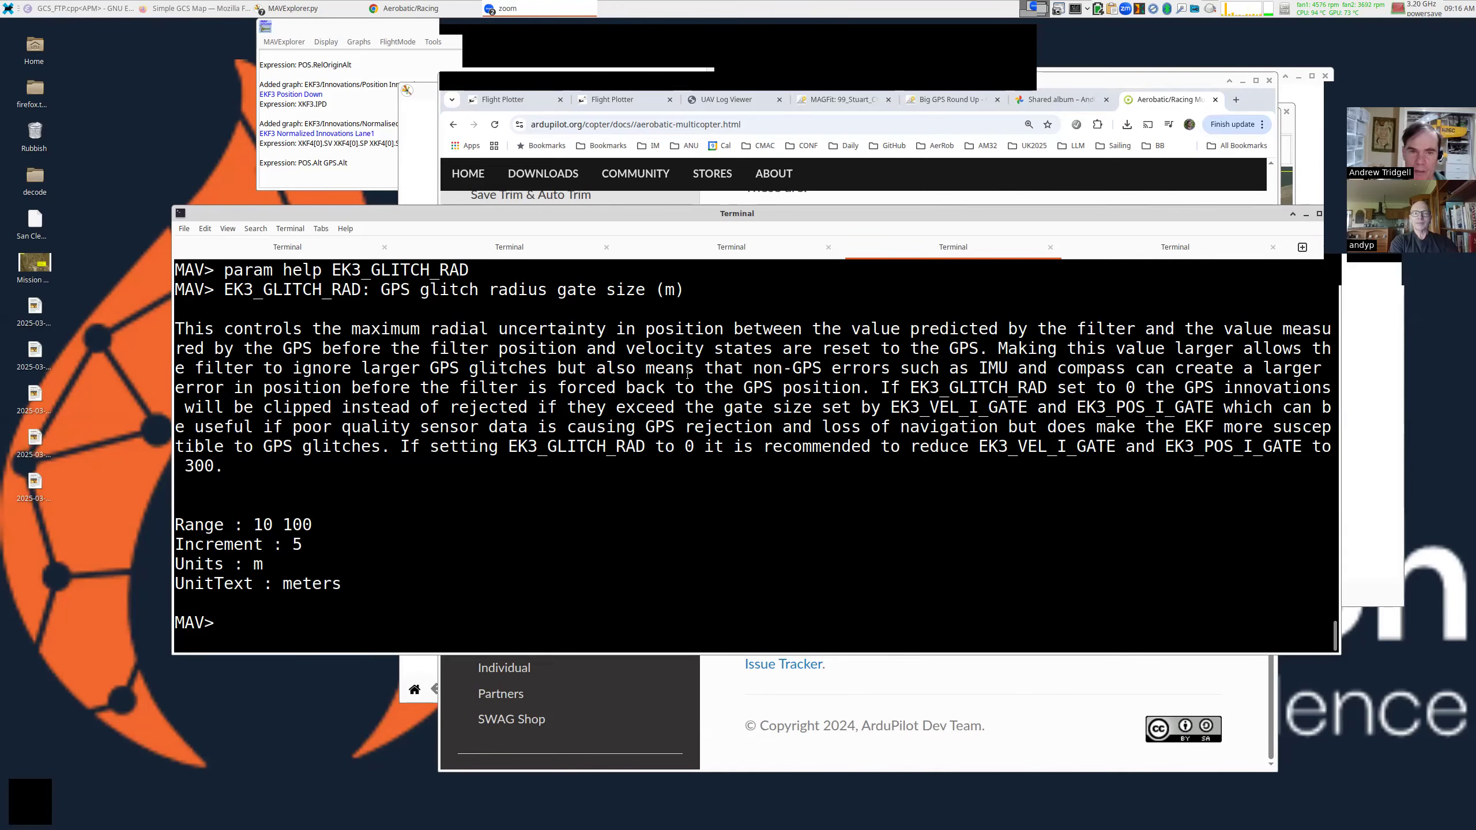
{"action": "left_click", "coordinate": [633, 100]}
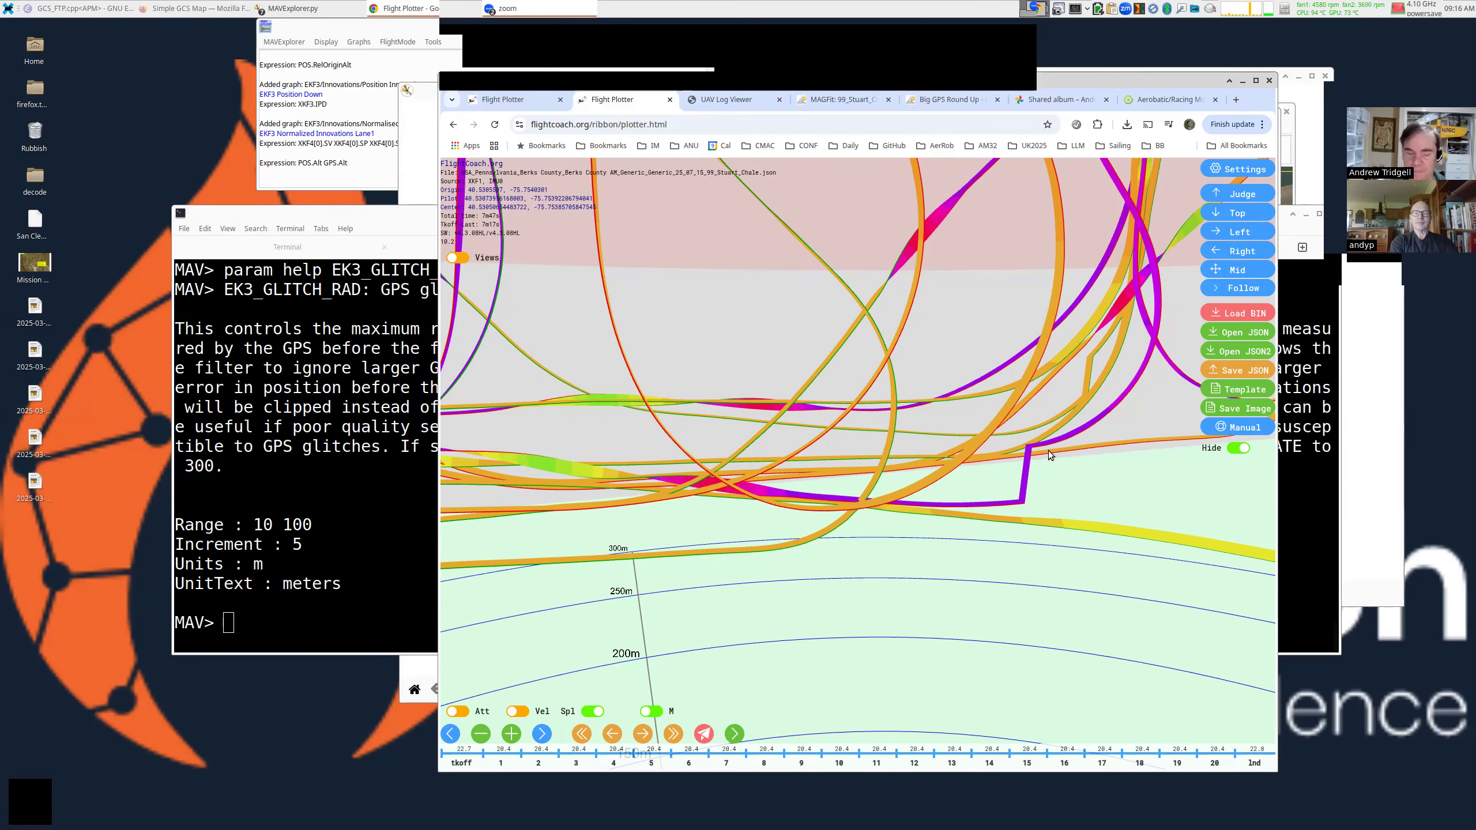
Zoom the 3D view in on the low passes, then raise the terminal with the EK3_GLITCH_RAD help.
{"action": "scroll", "coordinate": [911, 321], "scroll_direction": "down", "scroll_amount": 5}
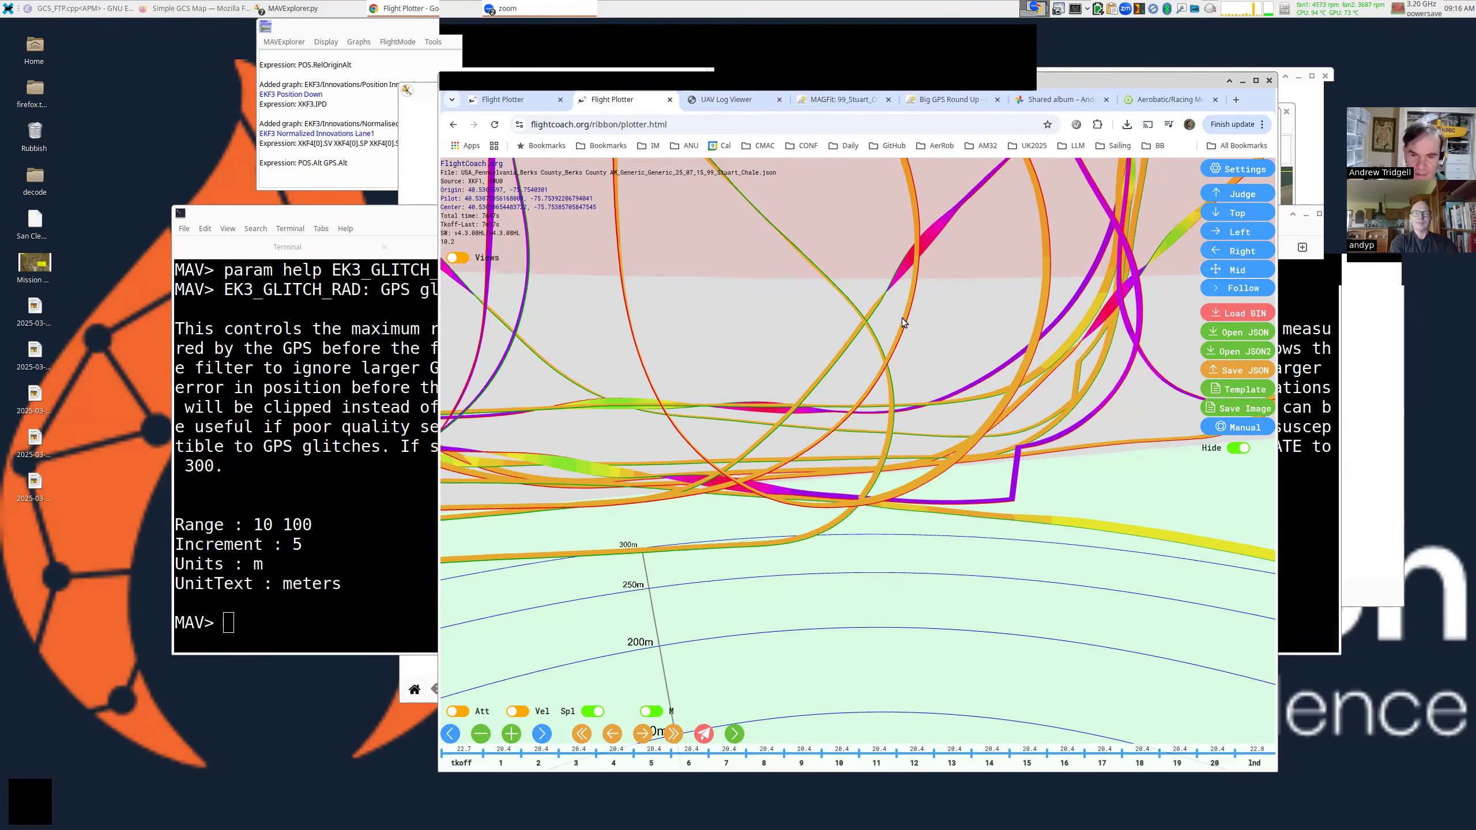
{"action": "scroll", "coordinate": [903, 322], "scroll_direction": "down", "scroll_amount": 2}
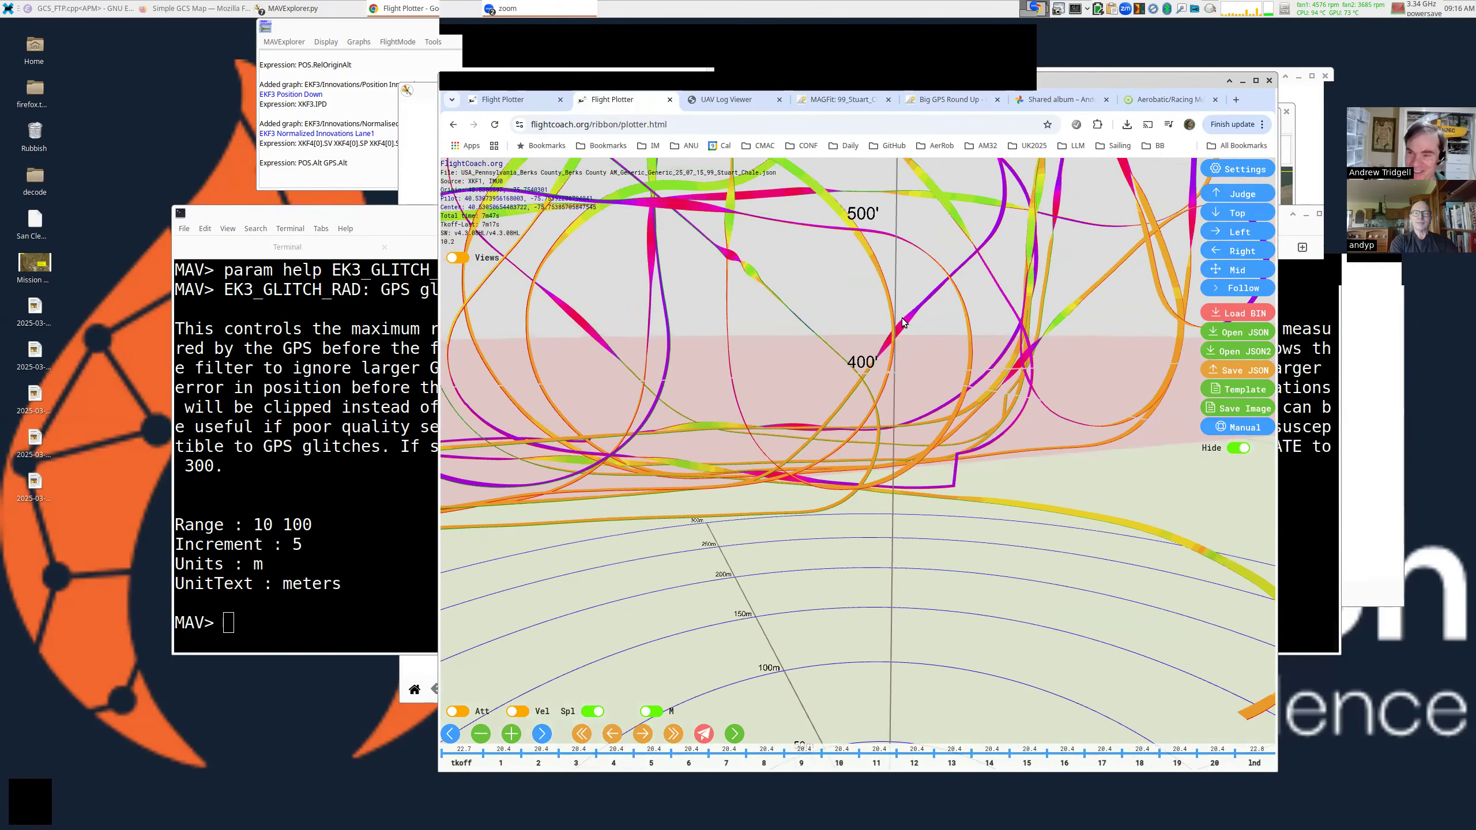
{"action": "scroll", "coordinate": [903, 321], "scroll_direction": "down", "scroll_amount": 2}
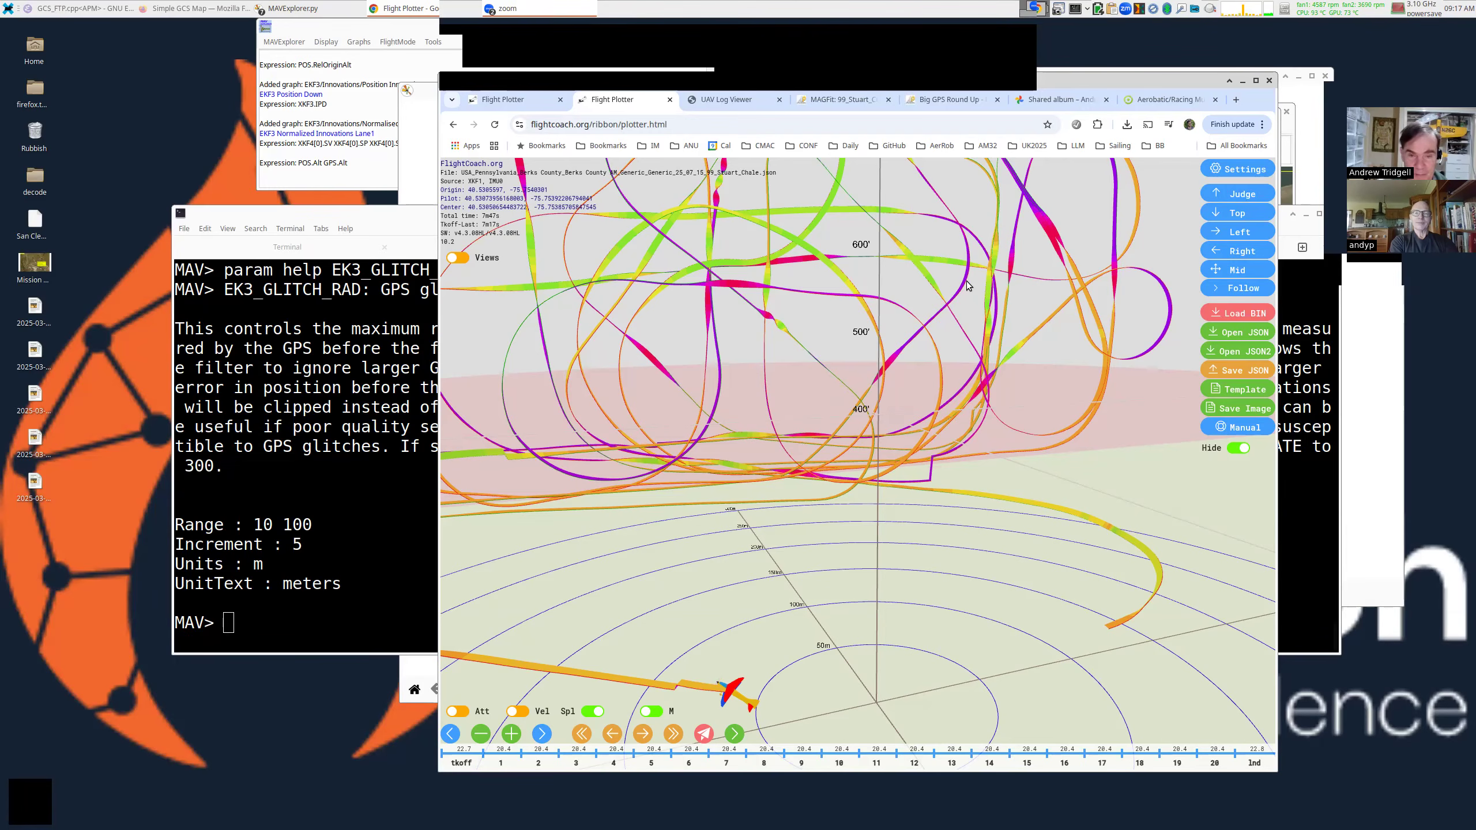
{"action": "scroll", "coordinate": [921, 297], "scroll_direction": "down", "scroll_amount": 3}
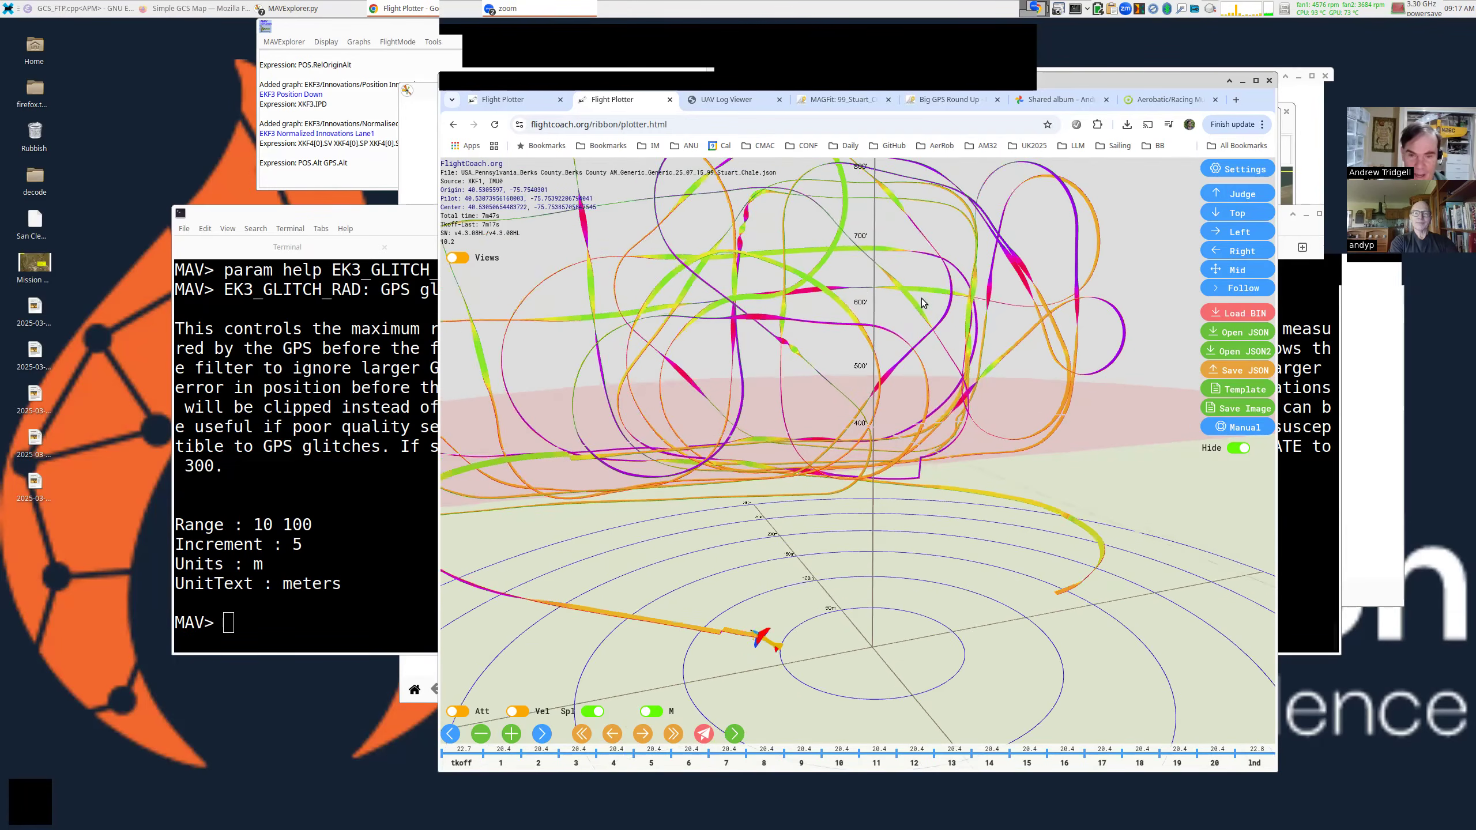
{"action": "scroll", "coordinate": [921, 297], "scroll_direction": "up", "scroll_amount": 2}
{"action": "scroll", "coordinate": [917, 404], "scroll_direction": "up", "scroll_amount": 2}
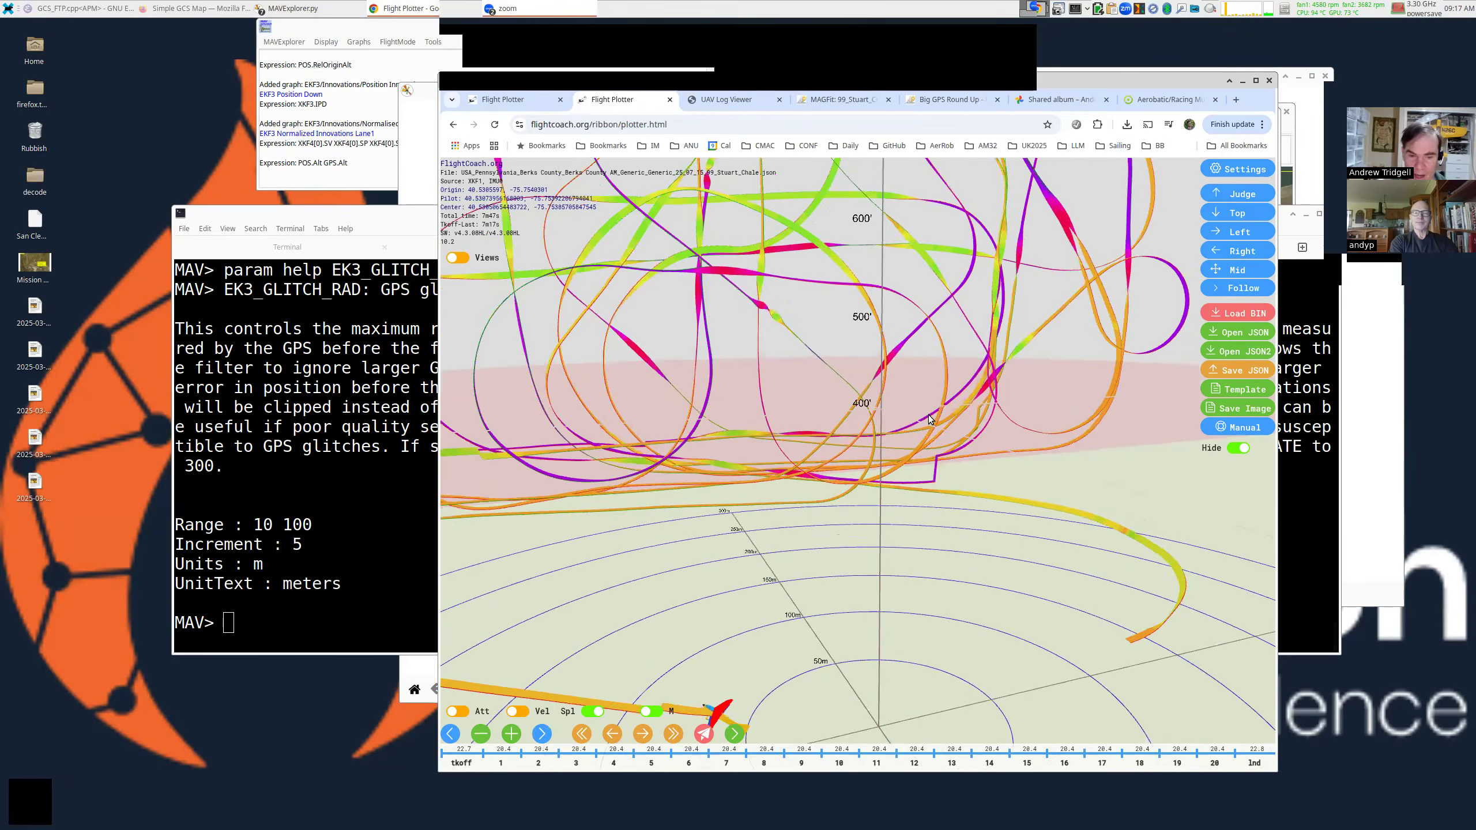
{"action": "scroll", "coordinate": [939, 427], "scroll_direction": "up", "scroll_amount": 2}
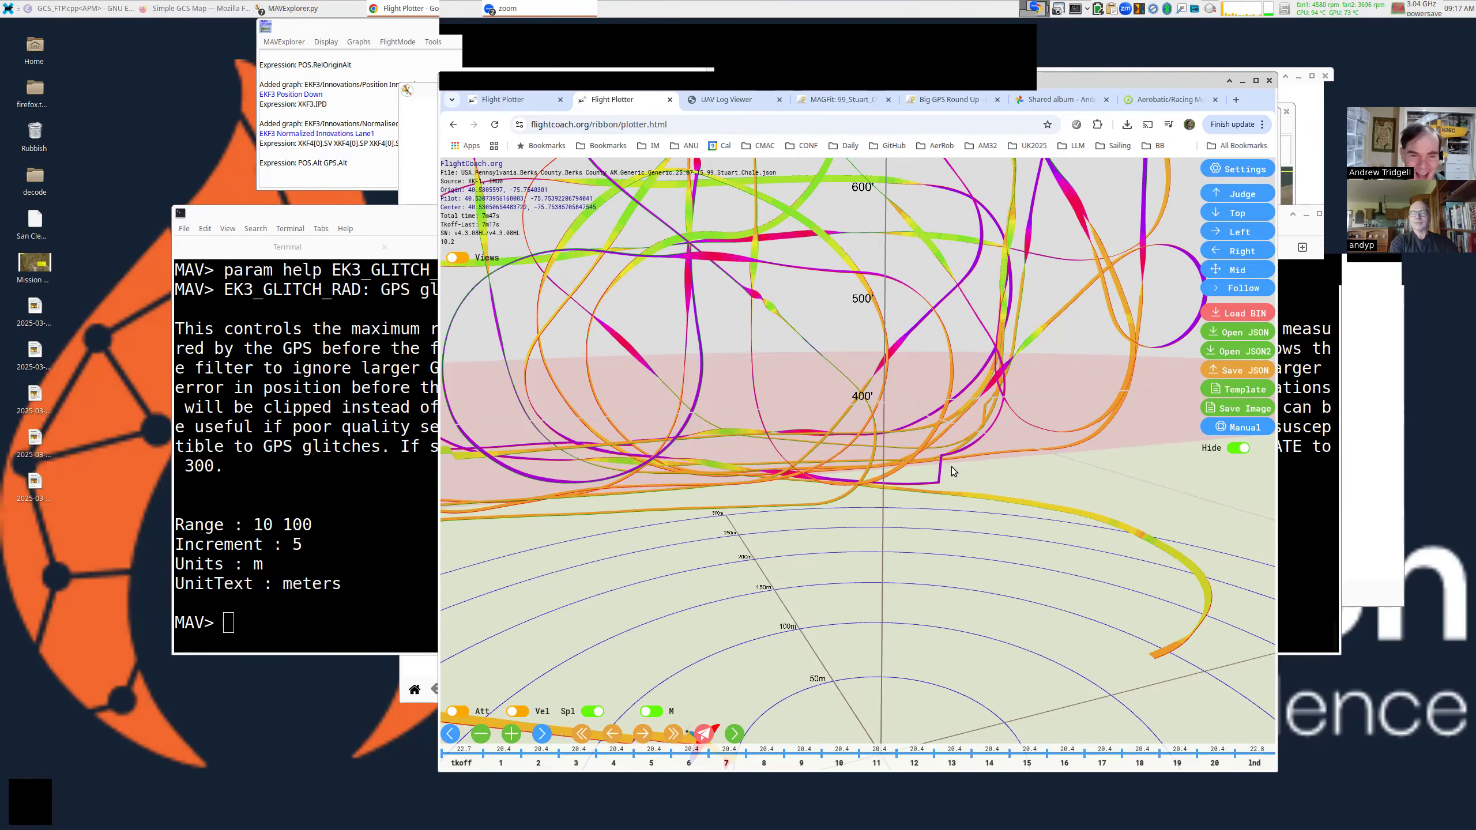
{"action": "scroll", "coordinate": [951, 467], "scroll_direction": "up", "scroll_amount": 5}
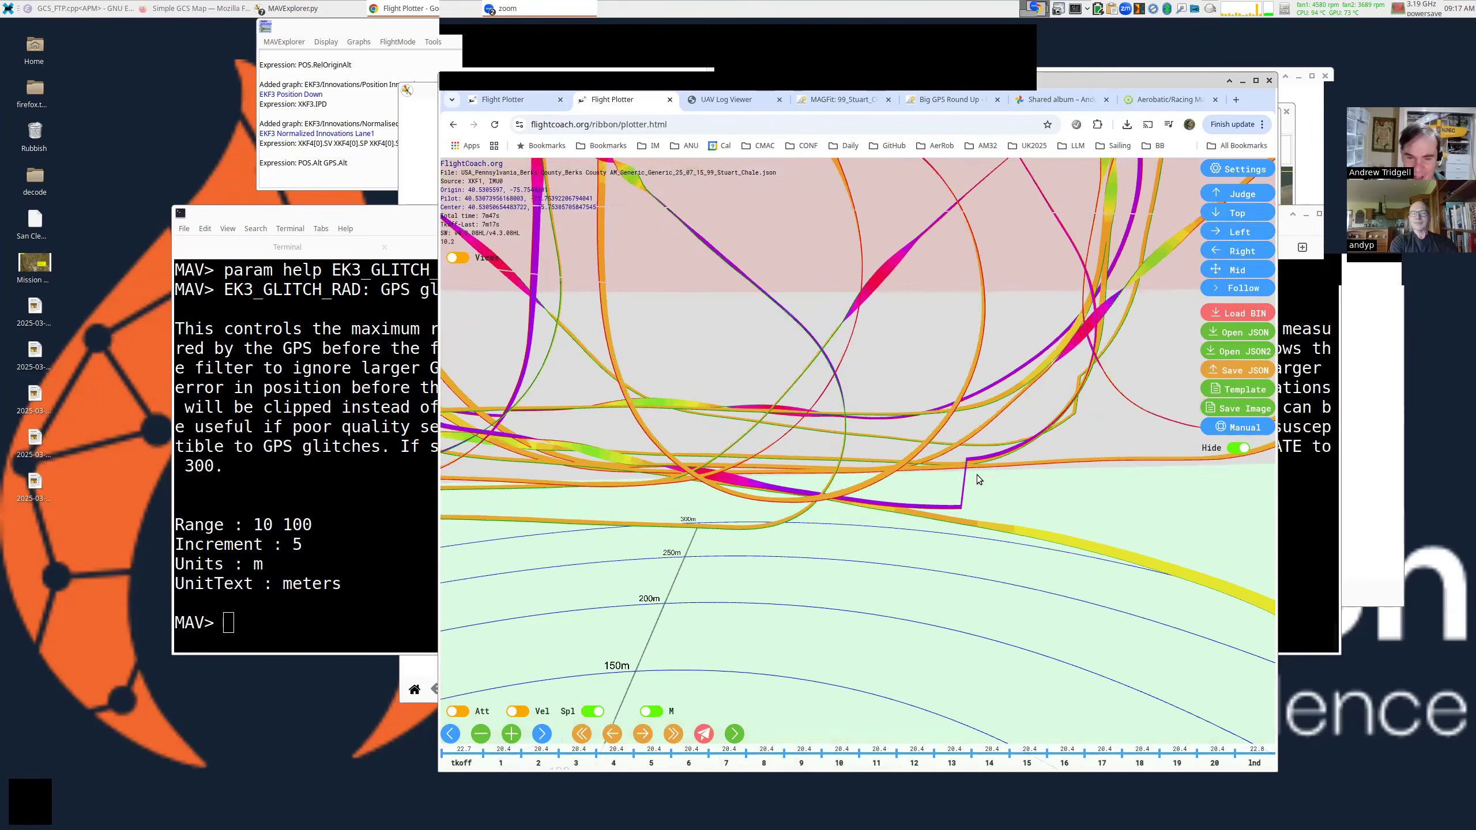
{"action": "left_click", "coordinate": [391, 491]}
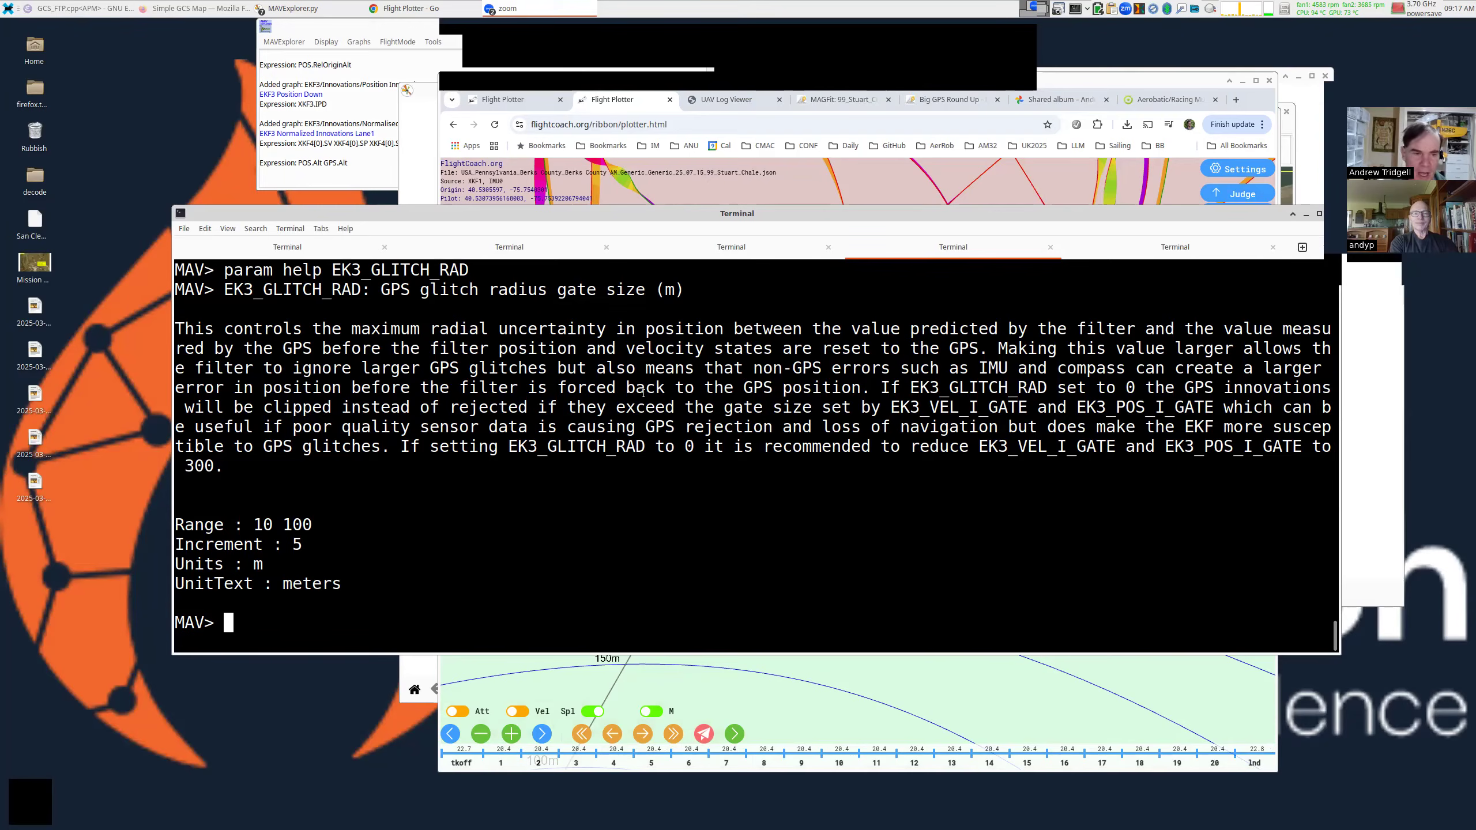
{"action": "double_click", "coordinate": [355, 271]}
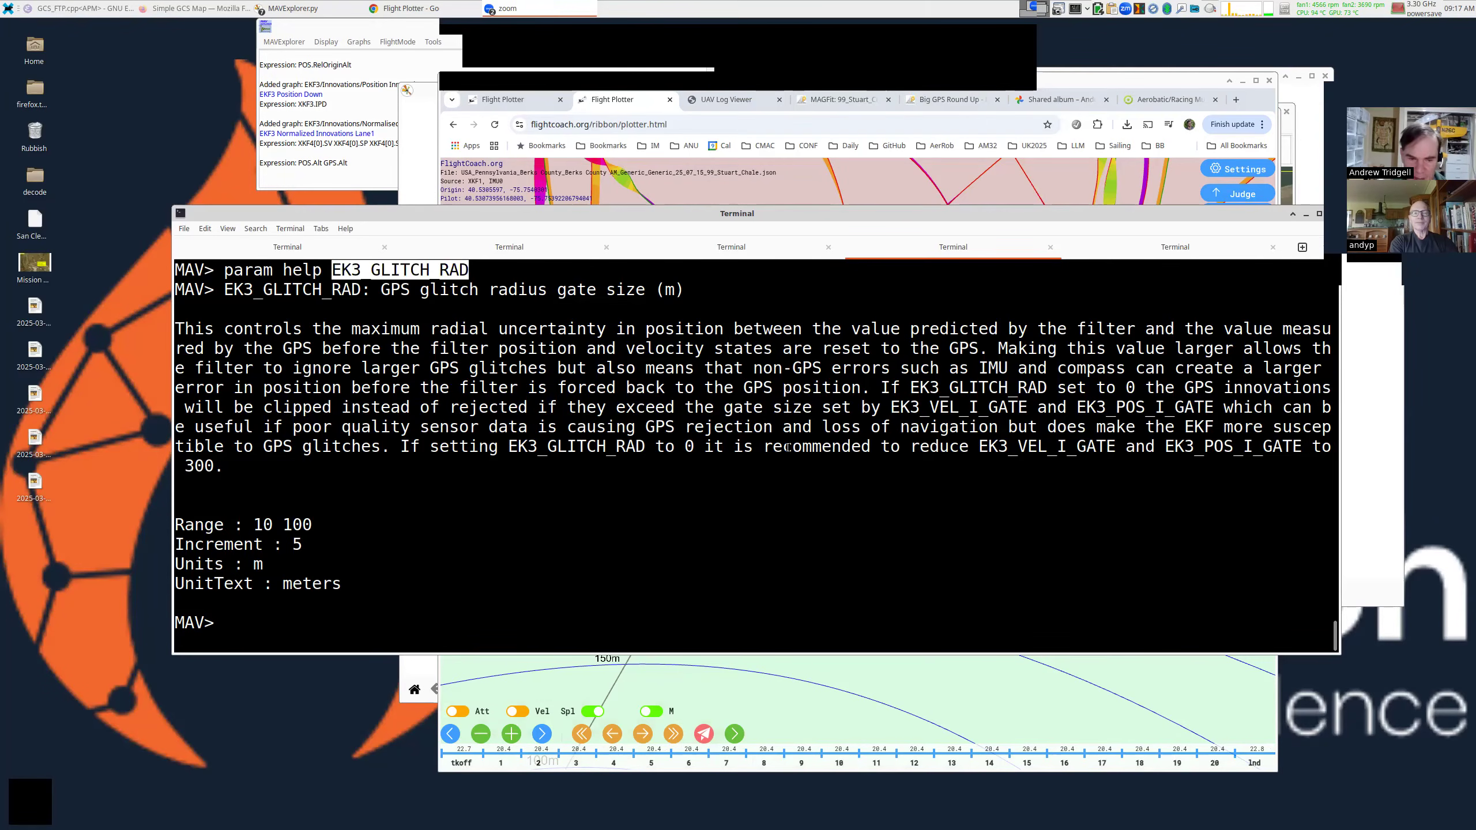
{"action": "left_click", "coordinate": [935, 448]}
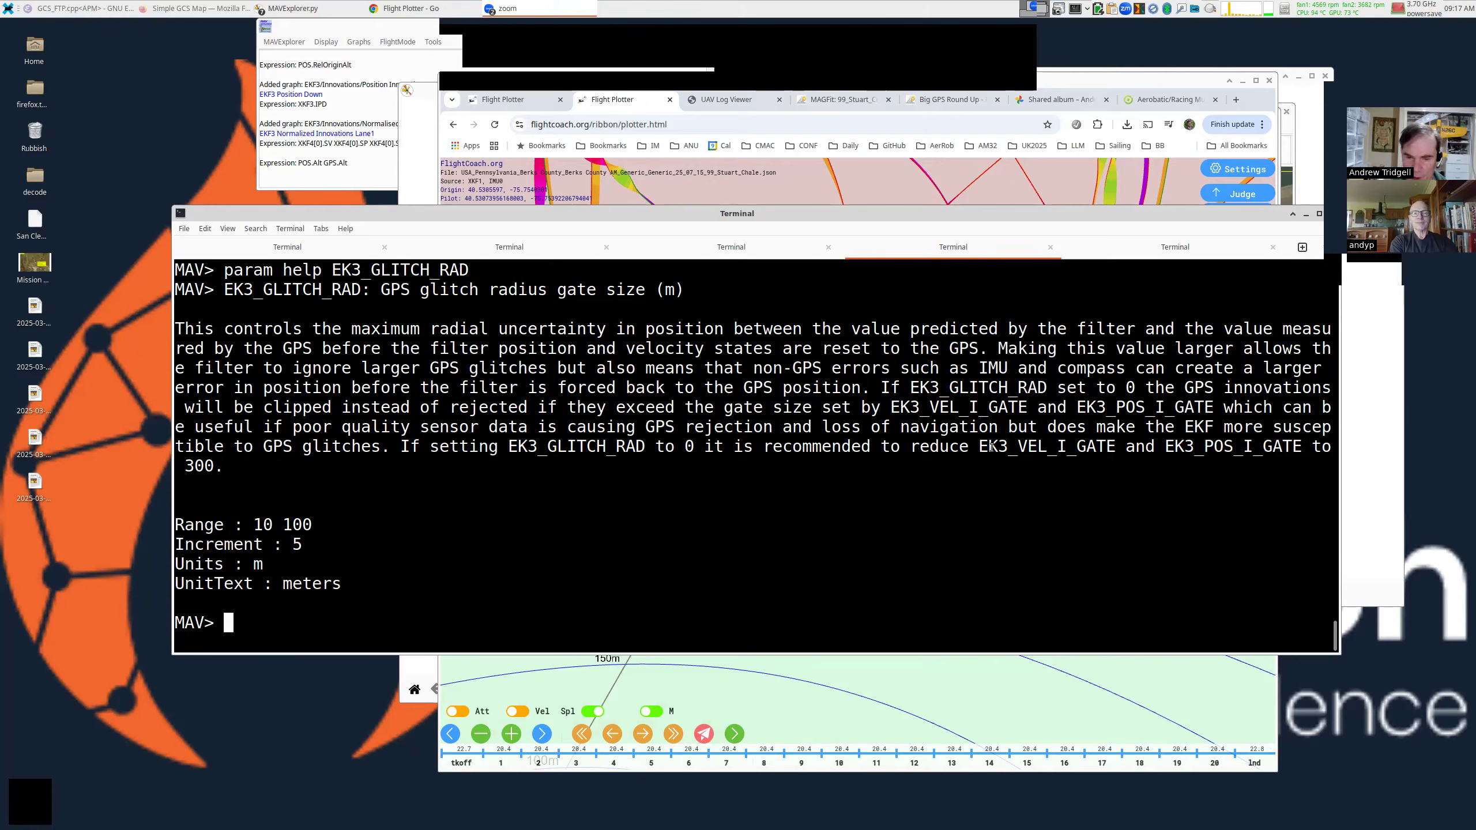
{"action": "left_click_drag", "start_coordinate": [980, 447], "coordinate": [1301, 447]}
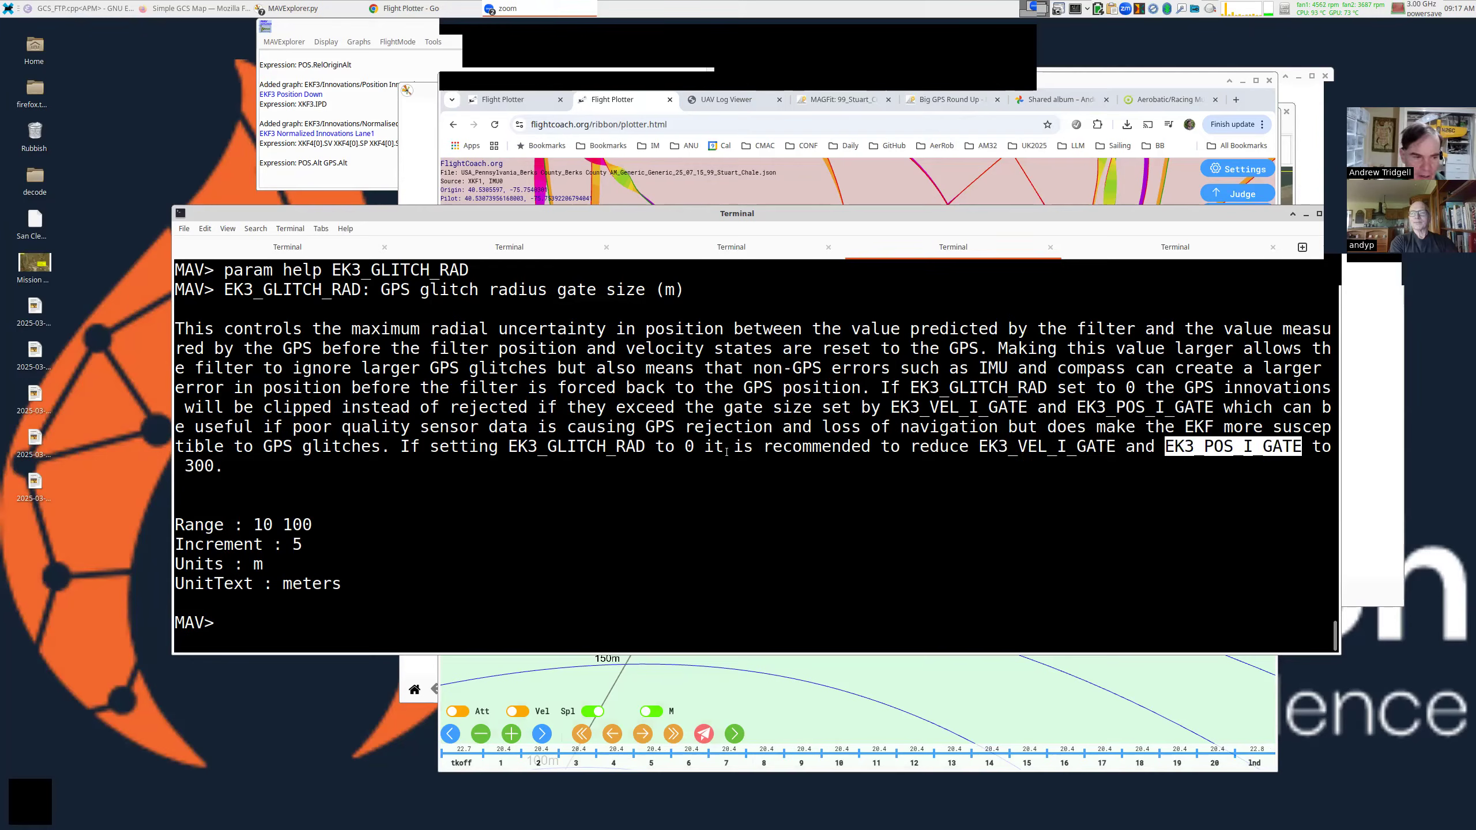
{"action": "double_click", "coordinate": [208, 468]}
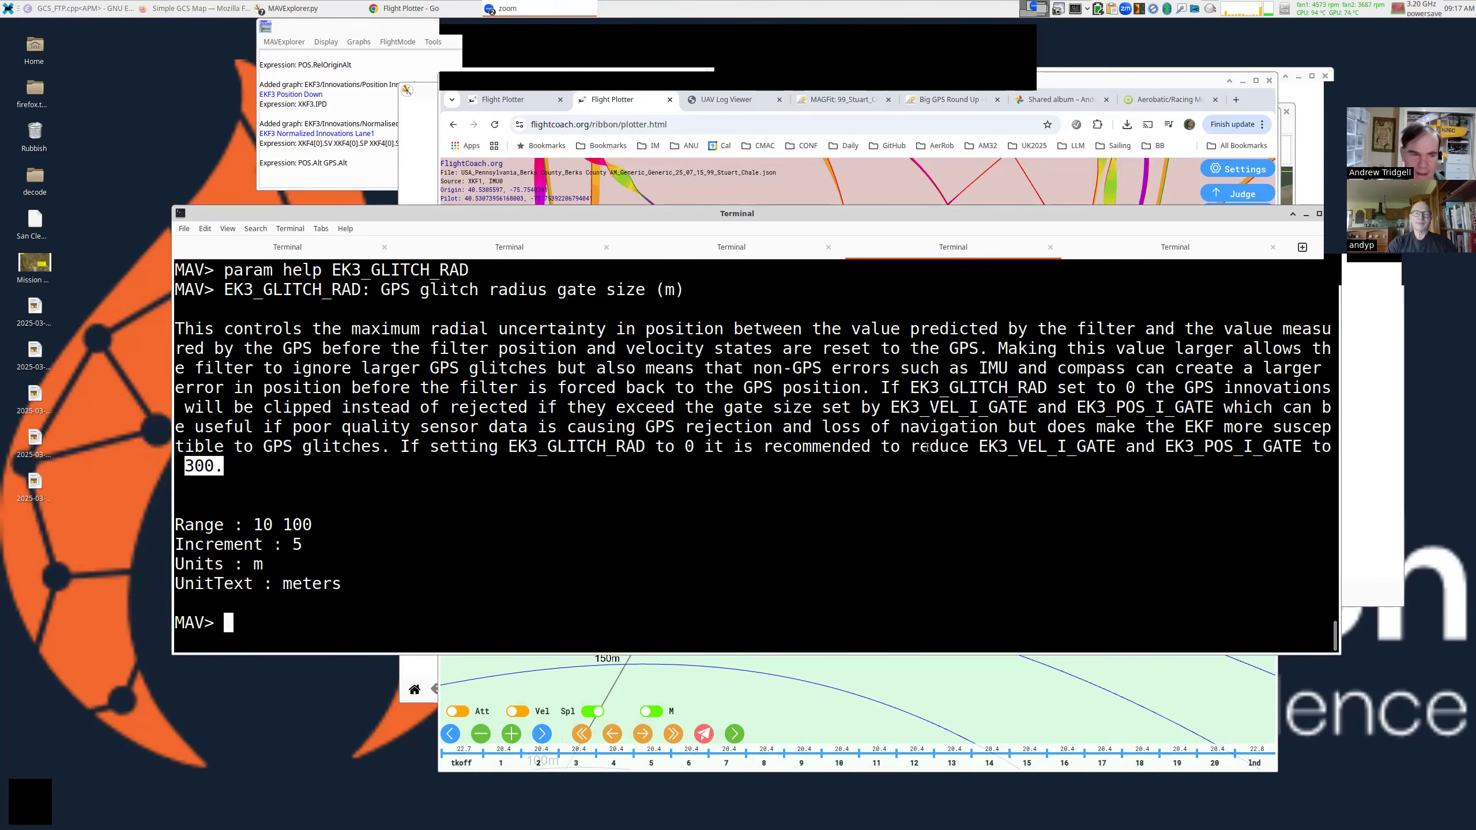
Zoom the Flight Plotter out and tilt it to show the whole aerobatic track with its loops.
{"action": "left_click_drag", "start_coordinate": [876, 81], "coordinate": [883, 82]}
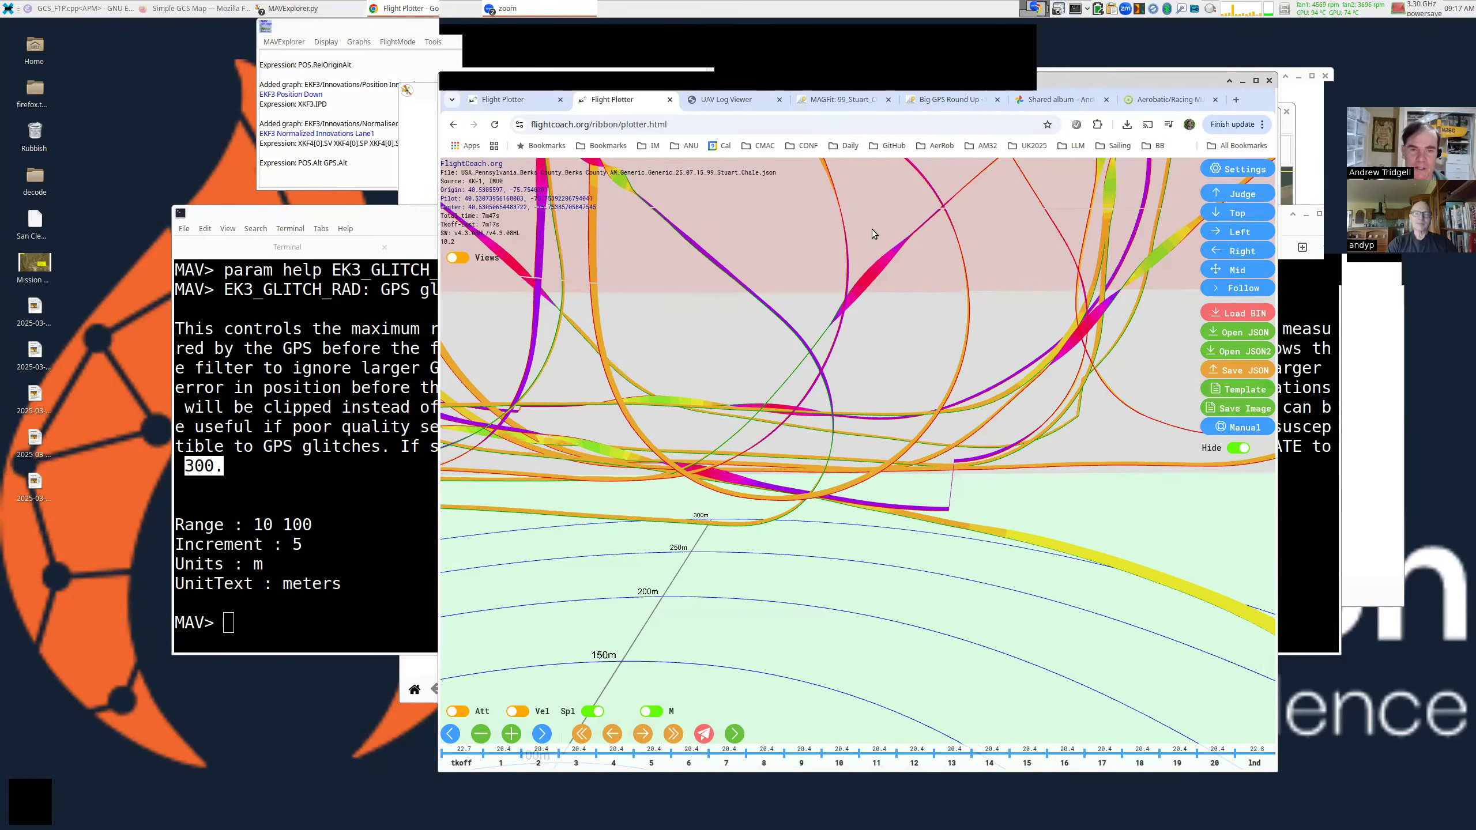
{"action": "scroll", "coordinate": [894, 261], "scroll_direction": "down", "scroll_amount": 3}
{"action": "scroll", "coordinate": [894, 261], "scroll_direction": "down", "scroll_amount": 2}
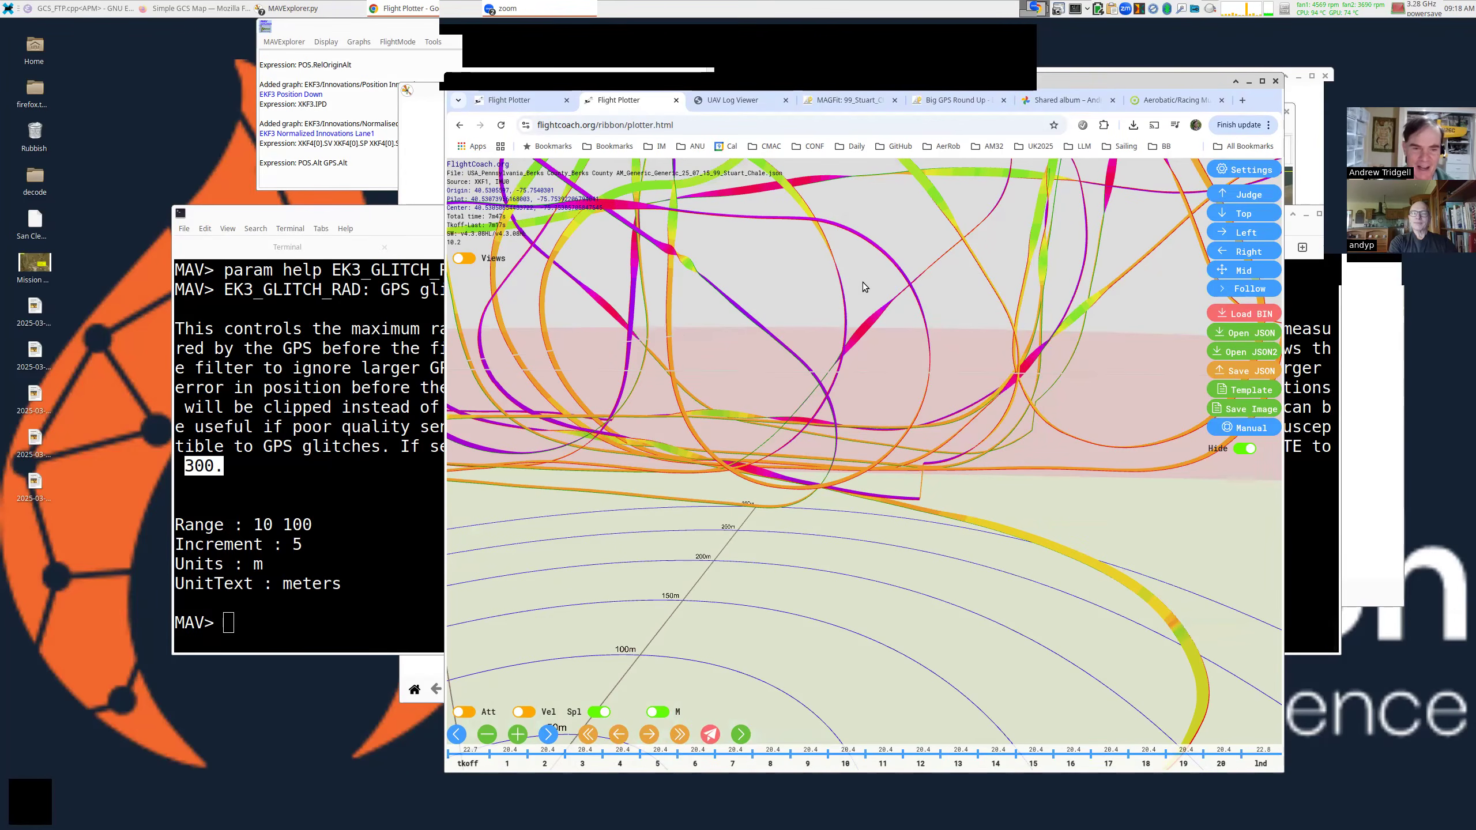
{"action": "scroll", "coordinate": [845, 302], "scroll_direction": "down", "scroll_amount": 3}
{"action": "scroll", "coordinate": [844, 300], "scroll_direction": "down", "scroll_amount": 4}
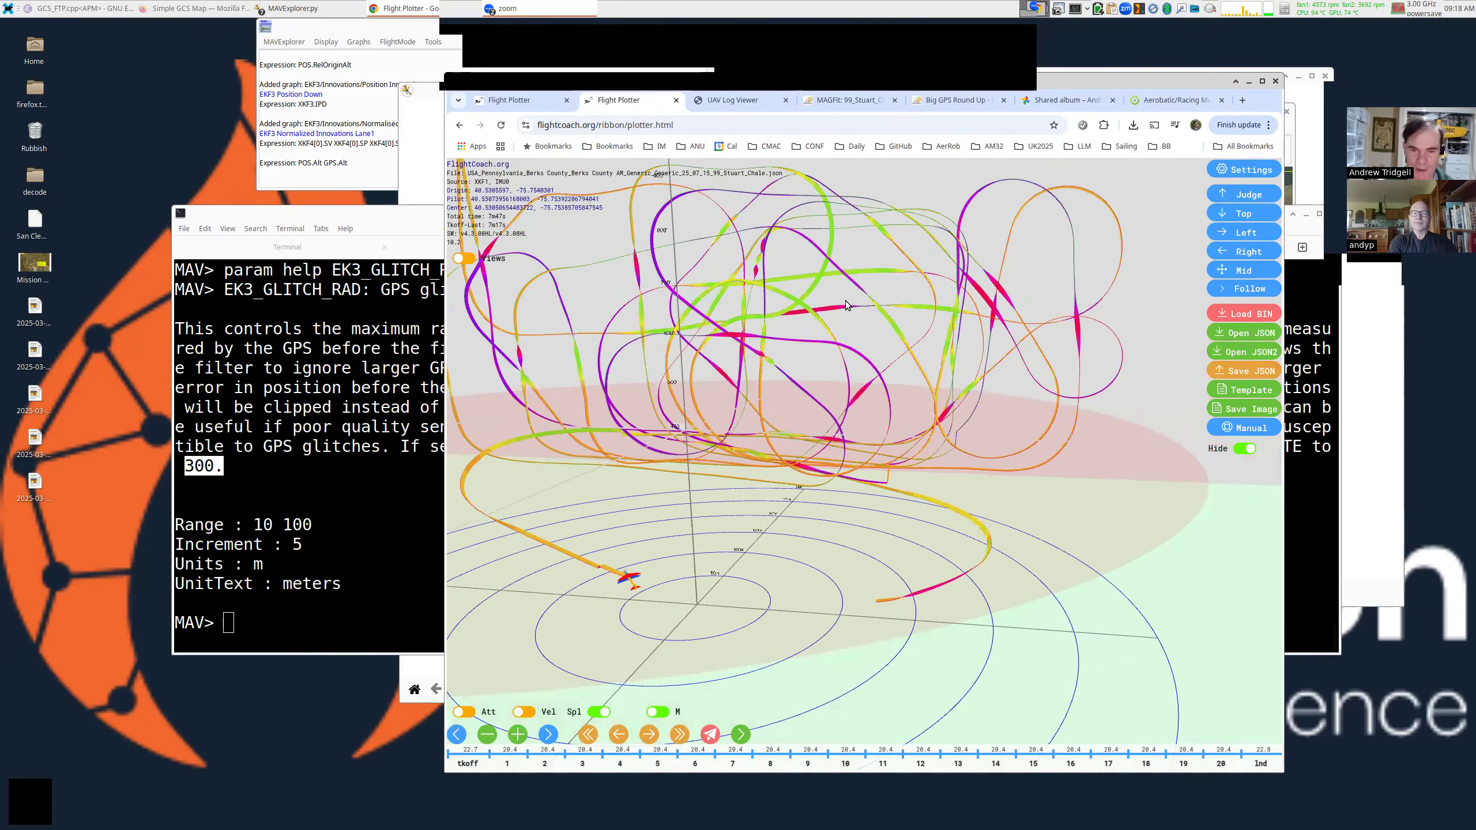
{"action": "left_click_drag", "start_coordinate": [913, 366], "coordinate": [913, 365]}
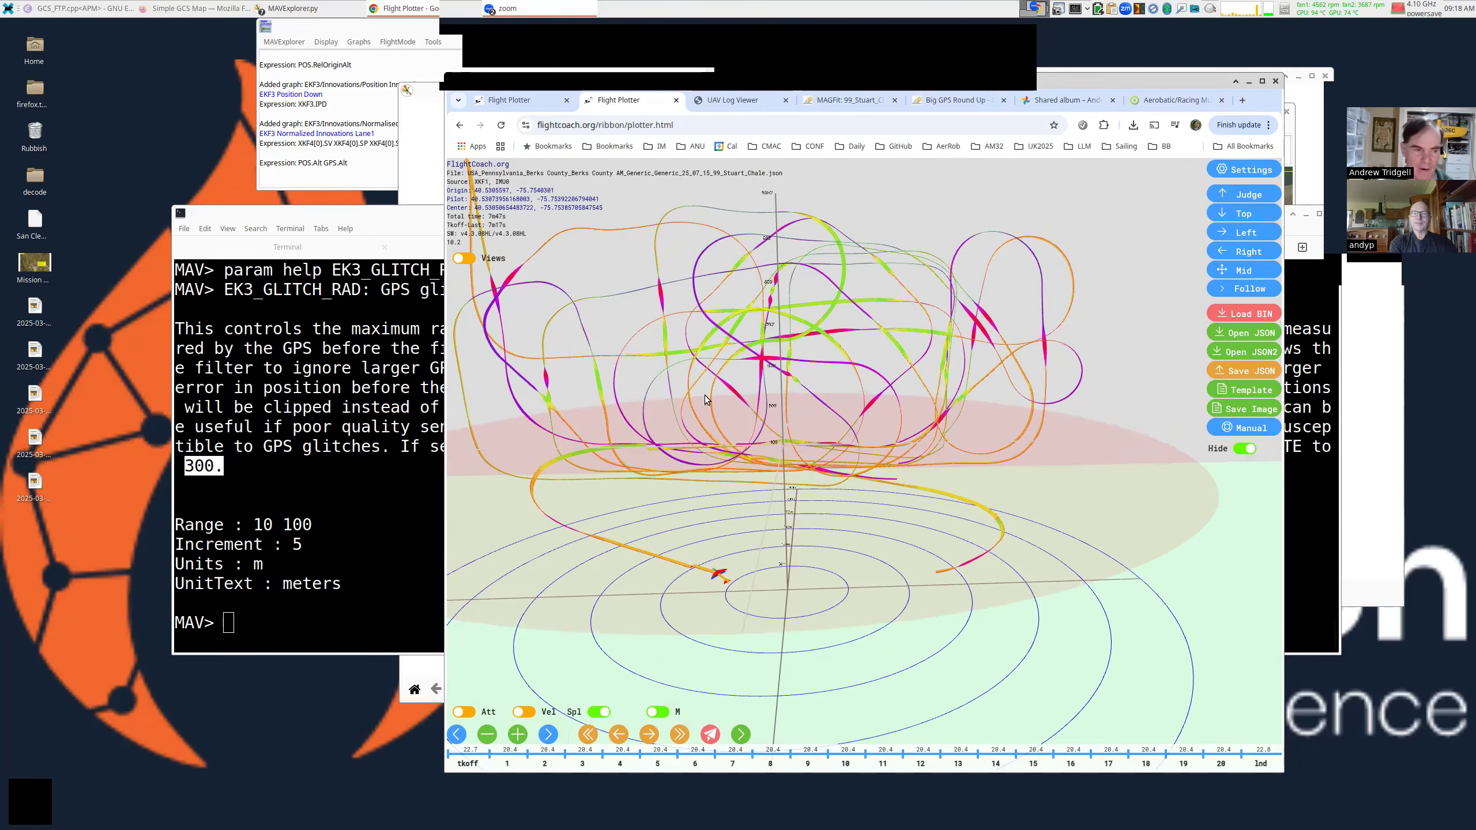
{"action": "left_click", "coordinate": [439, 270]}
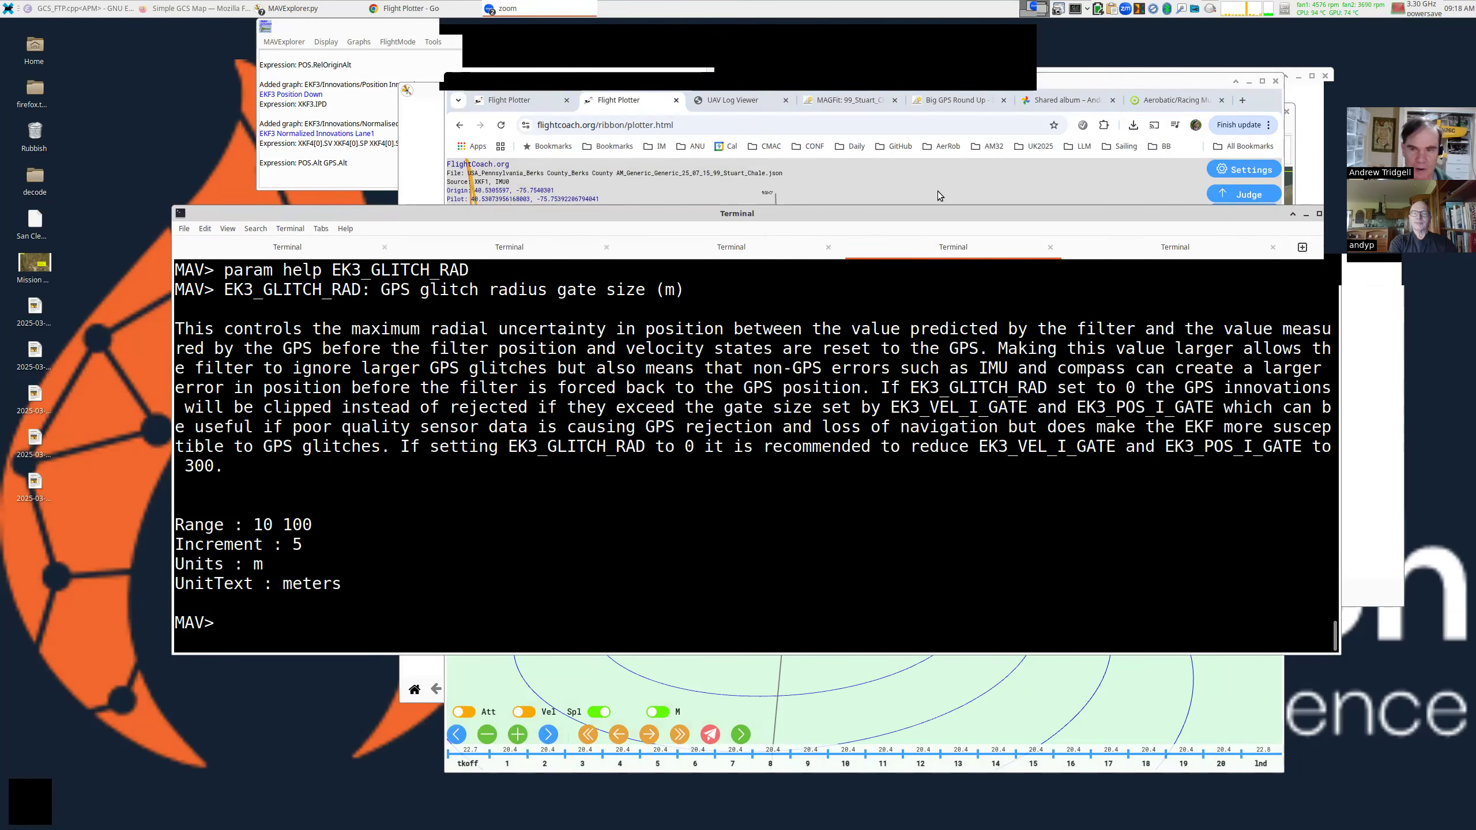
{"action": "left_click", "coordinate": [951, 186]}
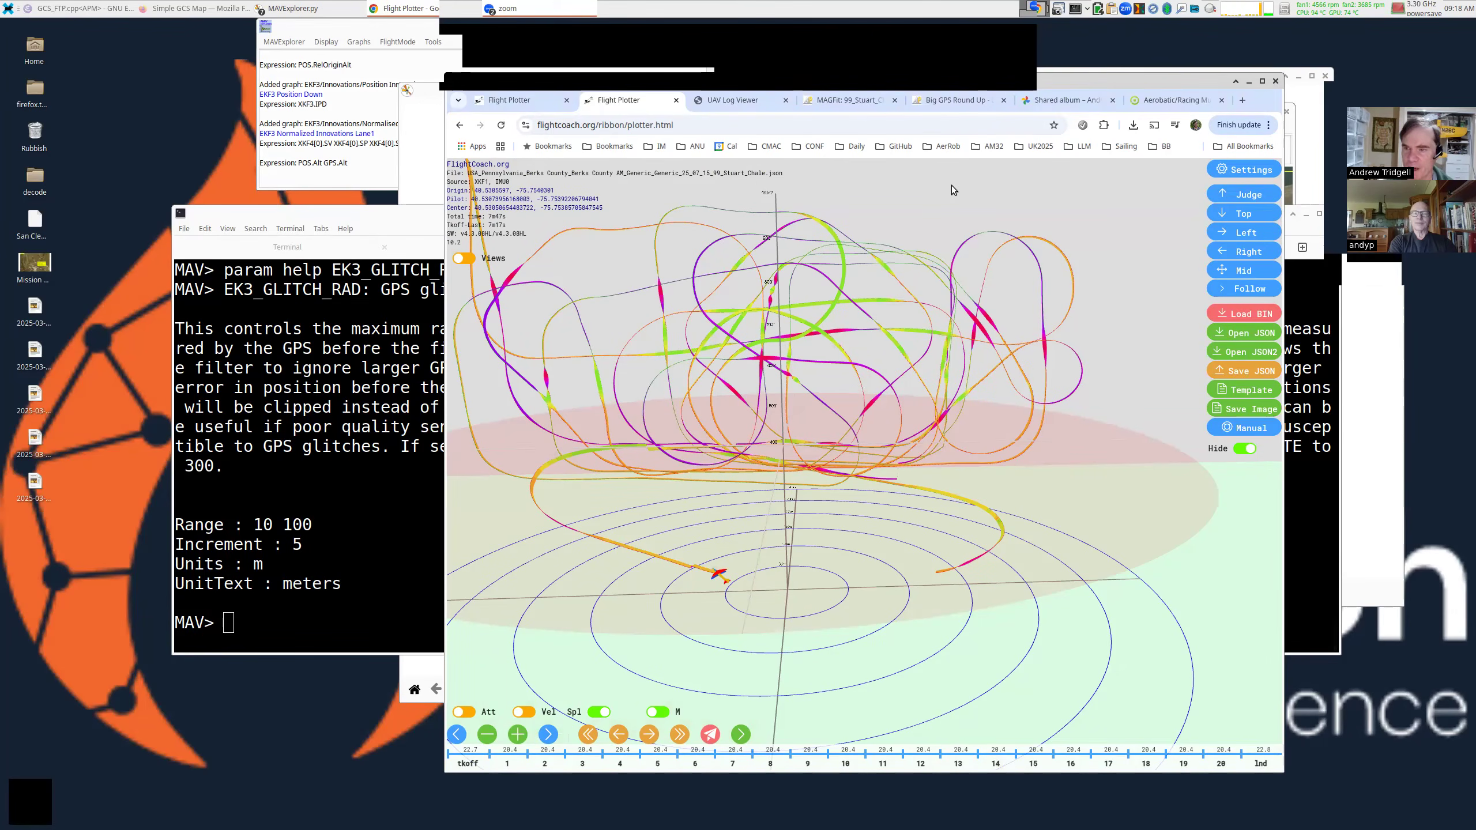
{"action": "left_click", "coordinate": [1243, 100]}
Load facebook.com and open the pilot's conversation in Messenger.
{"action": "type", "text": "facebook.com"}
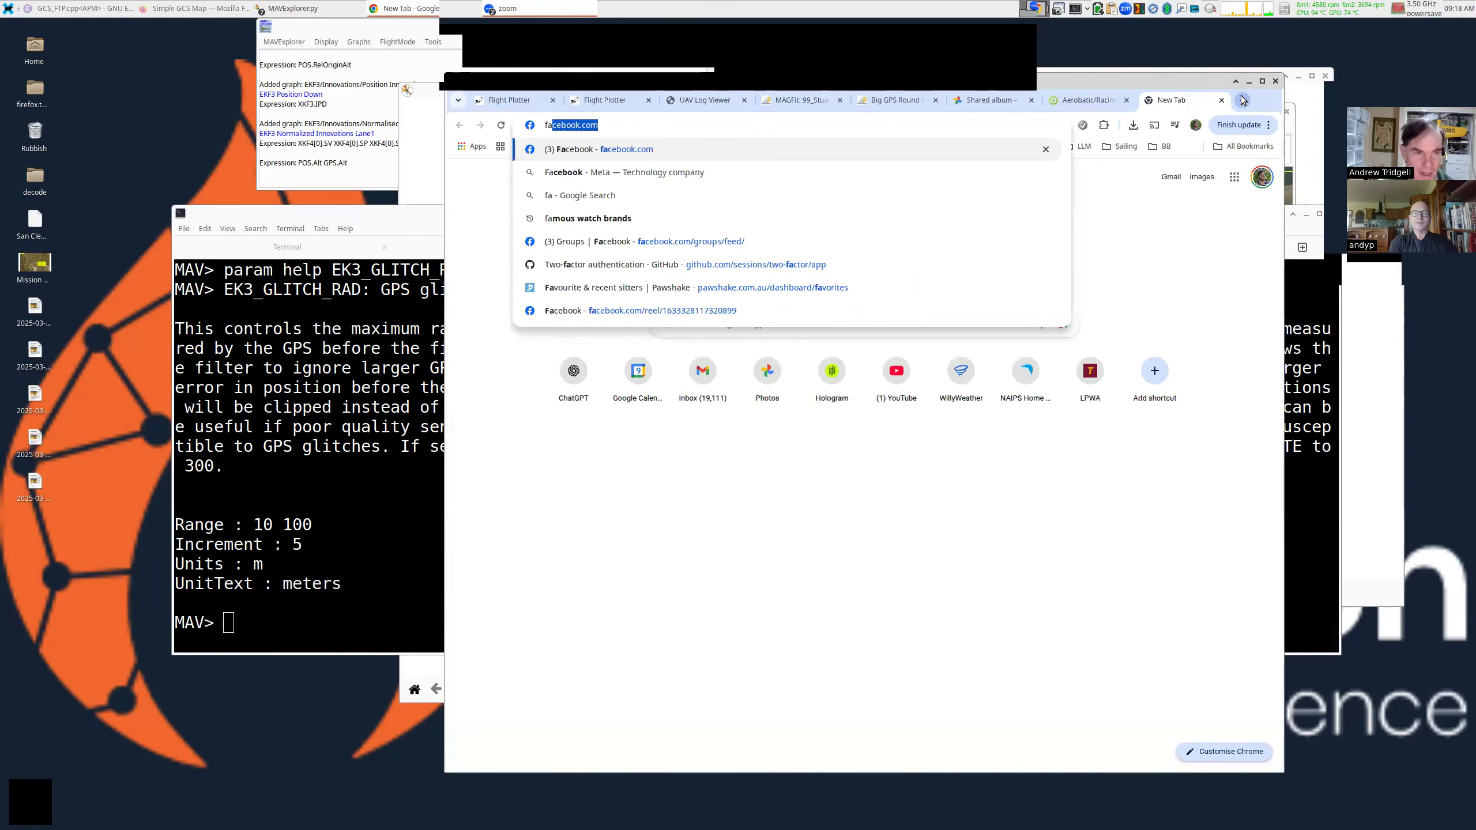
{"action": "key", "text": "Return"}
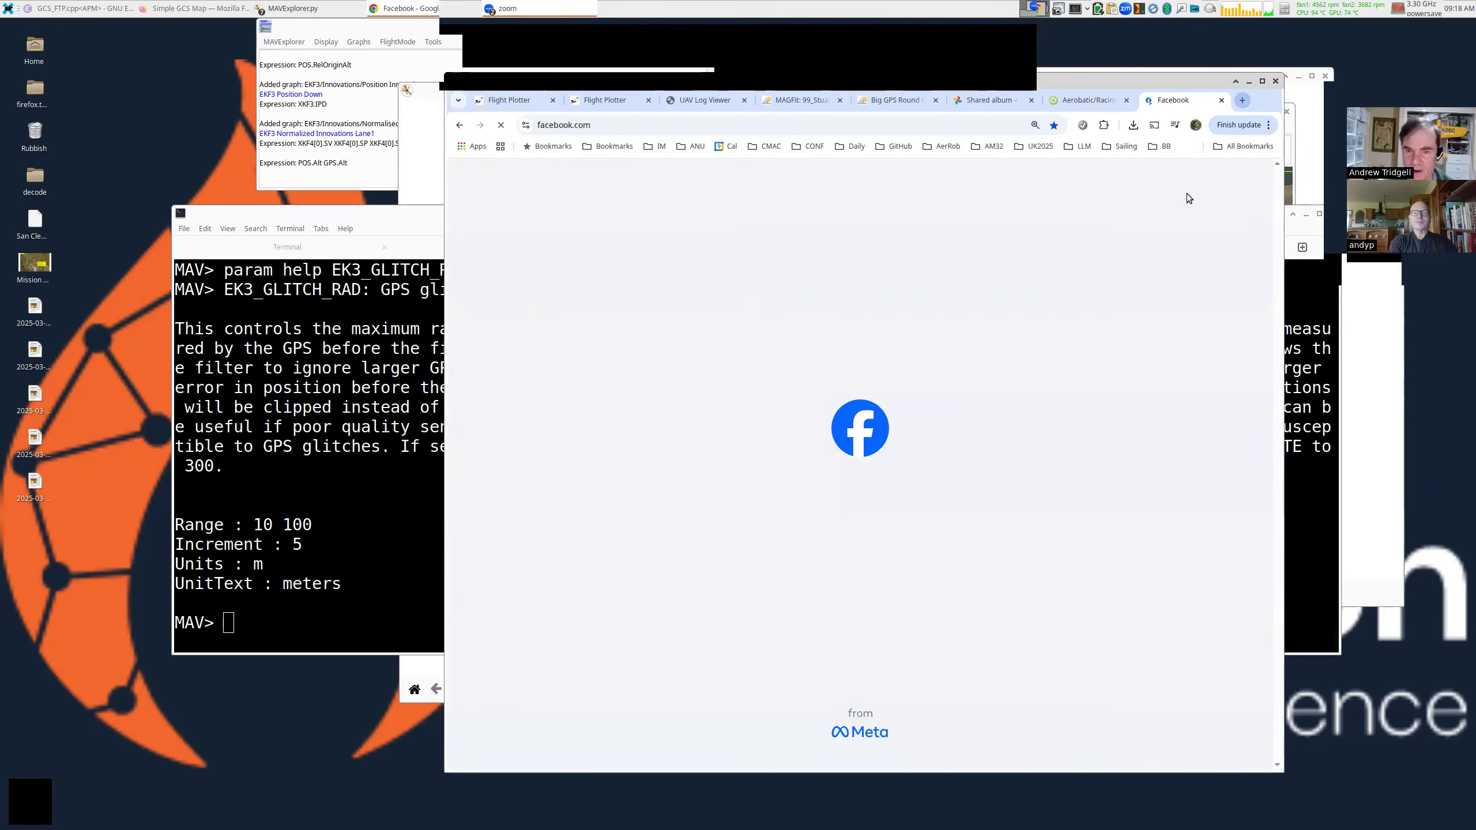
{"action": "left_click", "coordinate": [1178, 180]}
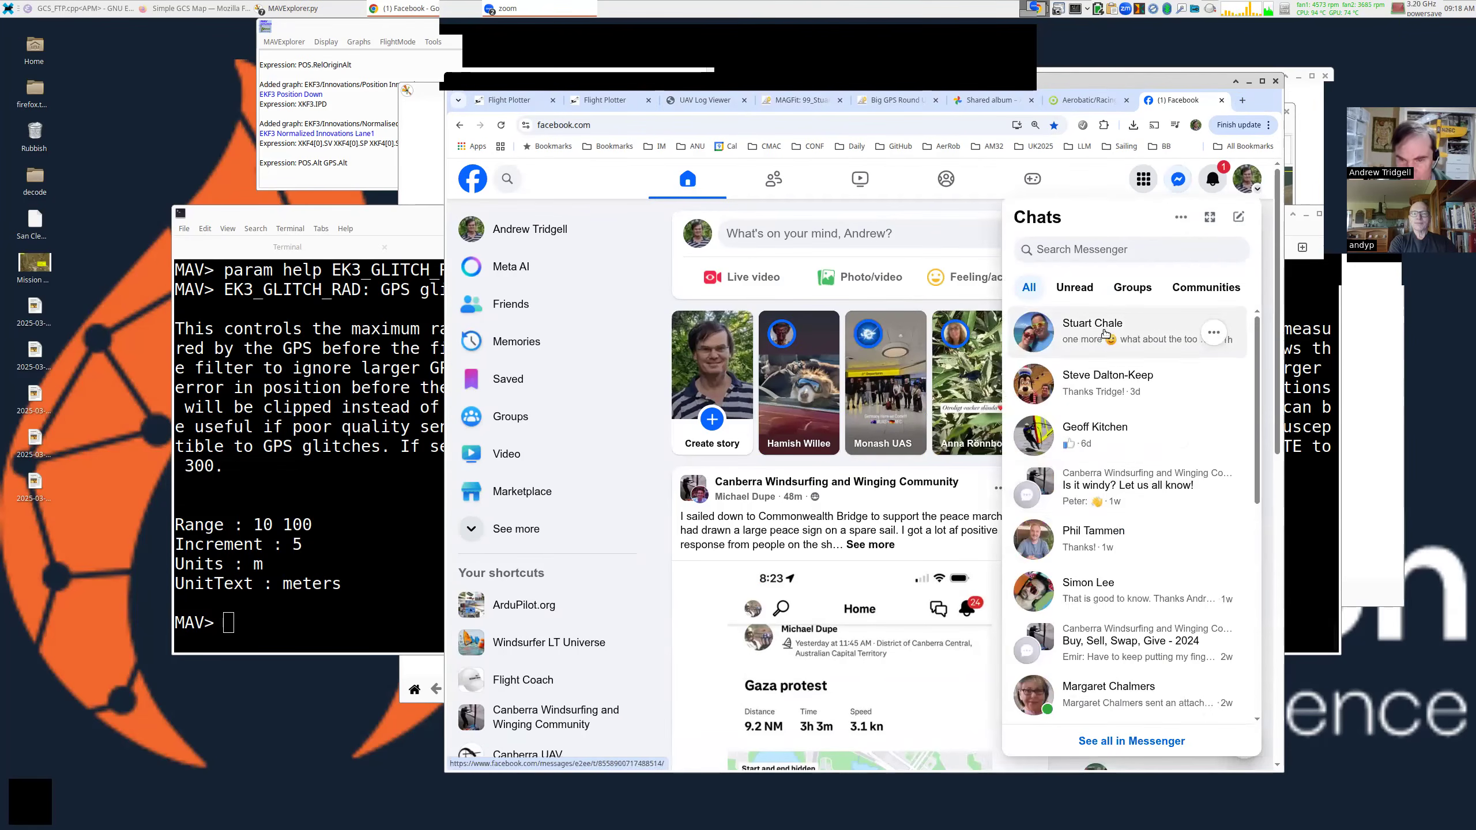
{"action": "left_click", "coordinate": [1124, 331]}
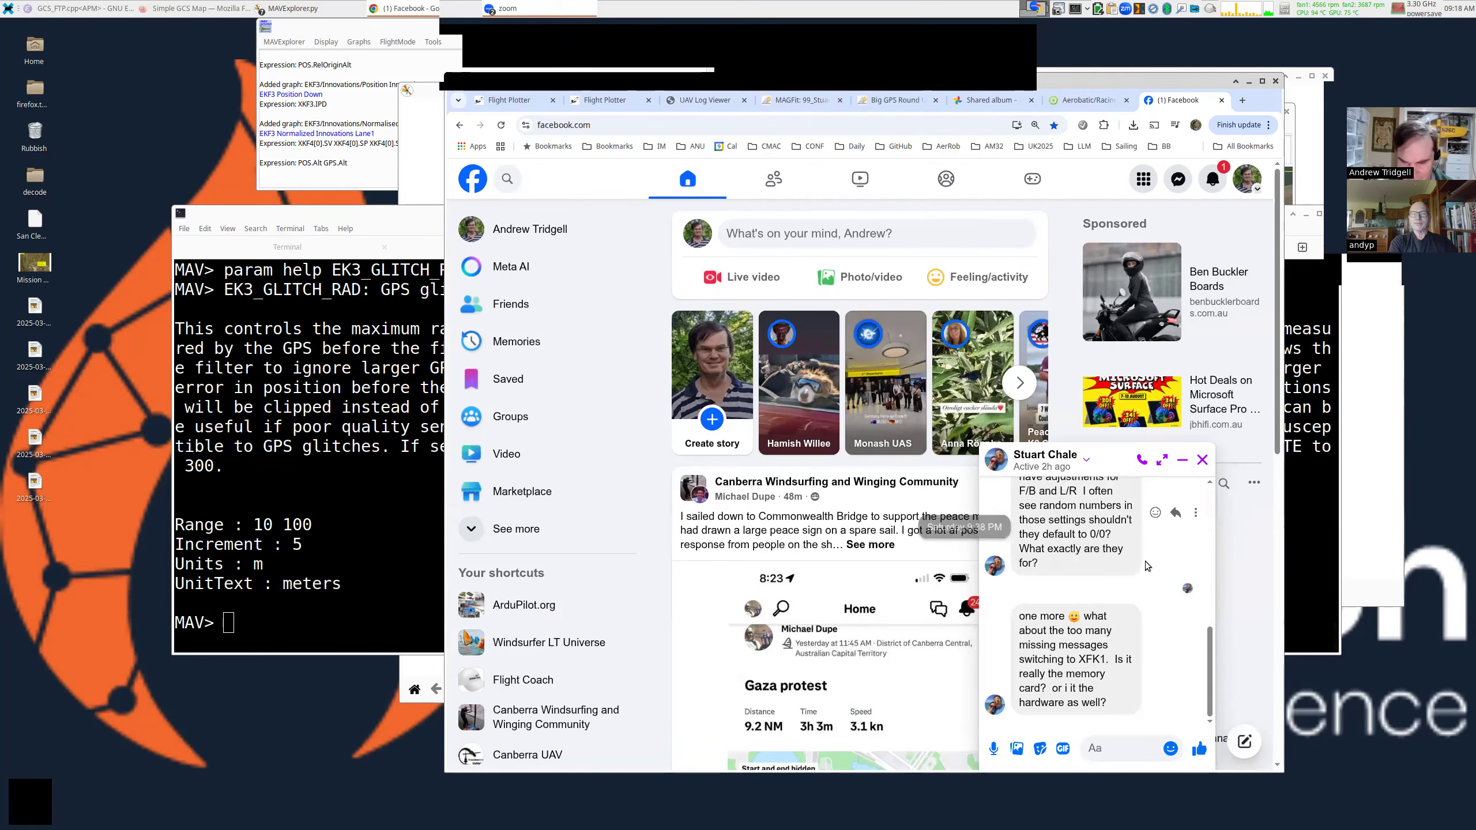
Select the pilot's questions about F/B and L/R adjustments and missing messages switching to XFK1.
{"action": "scroll", "coordinate": [1145, 561], "scroll_direction": "up", "scroll_amount": 5}
{"action": "scroll", "coordinate": [1144, 560], "scroll_direction": "up", "scroll_amount": 3}
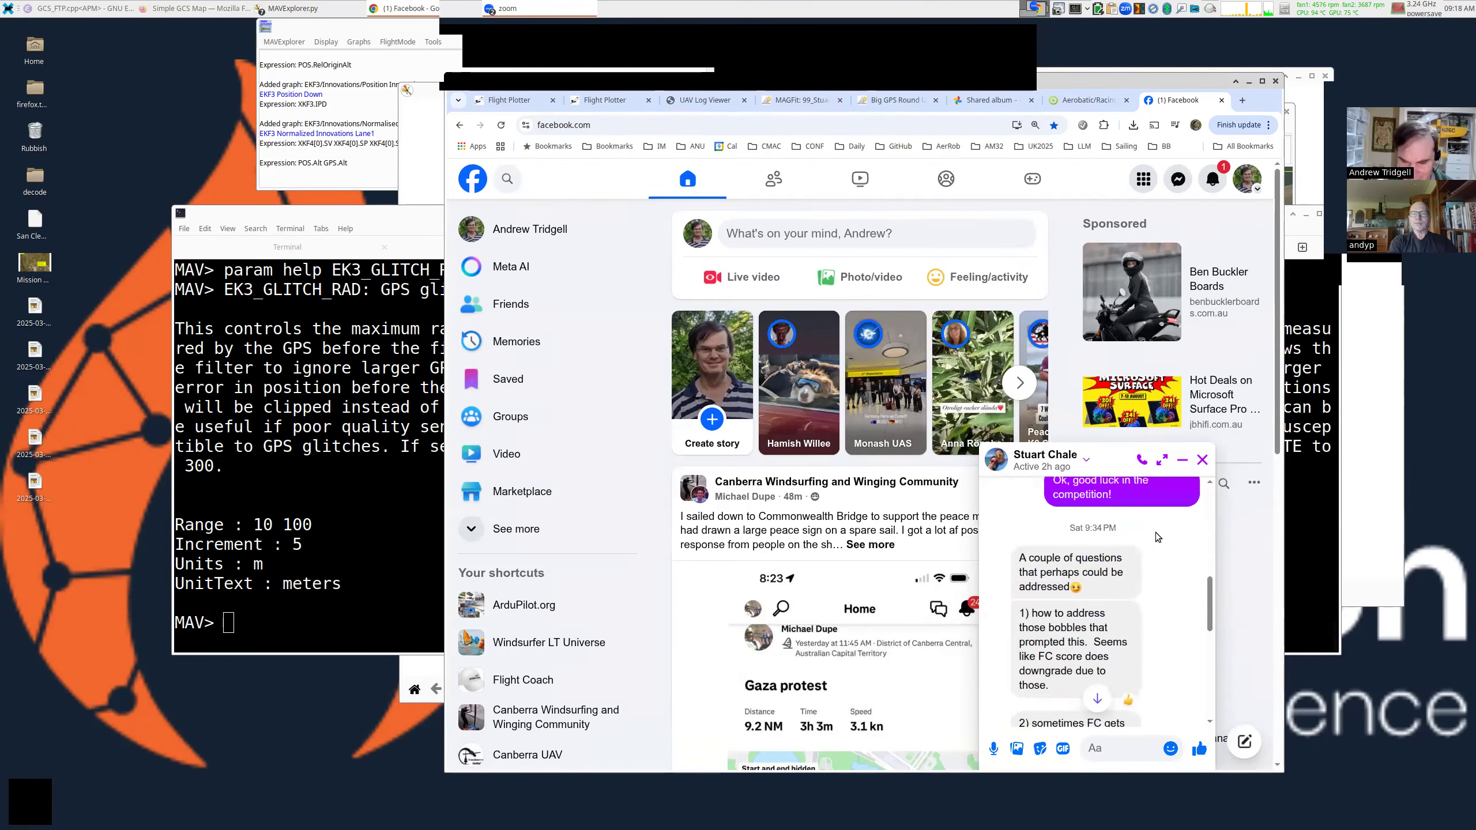
{"action": "scroll", "coordinate": [1098, 581], "scroll_direction": "down", "scroll_amount": 1}
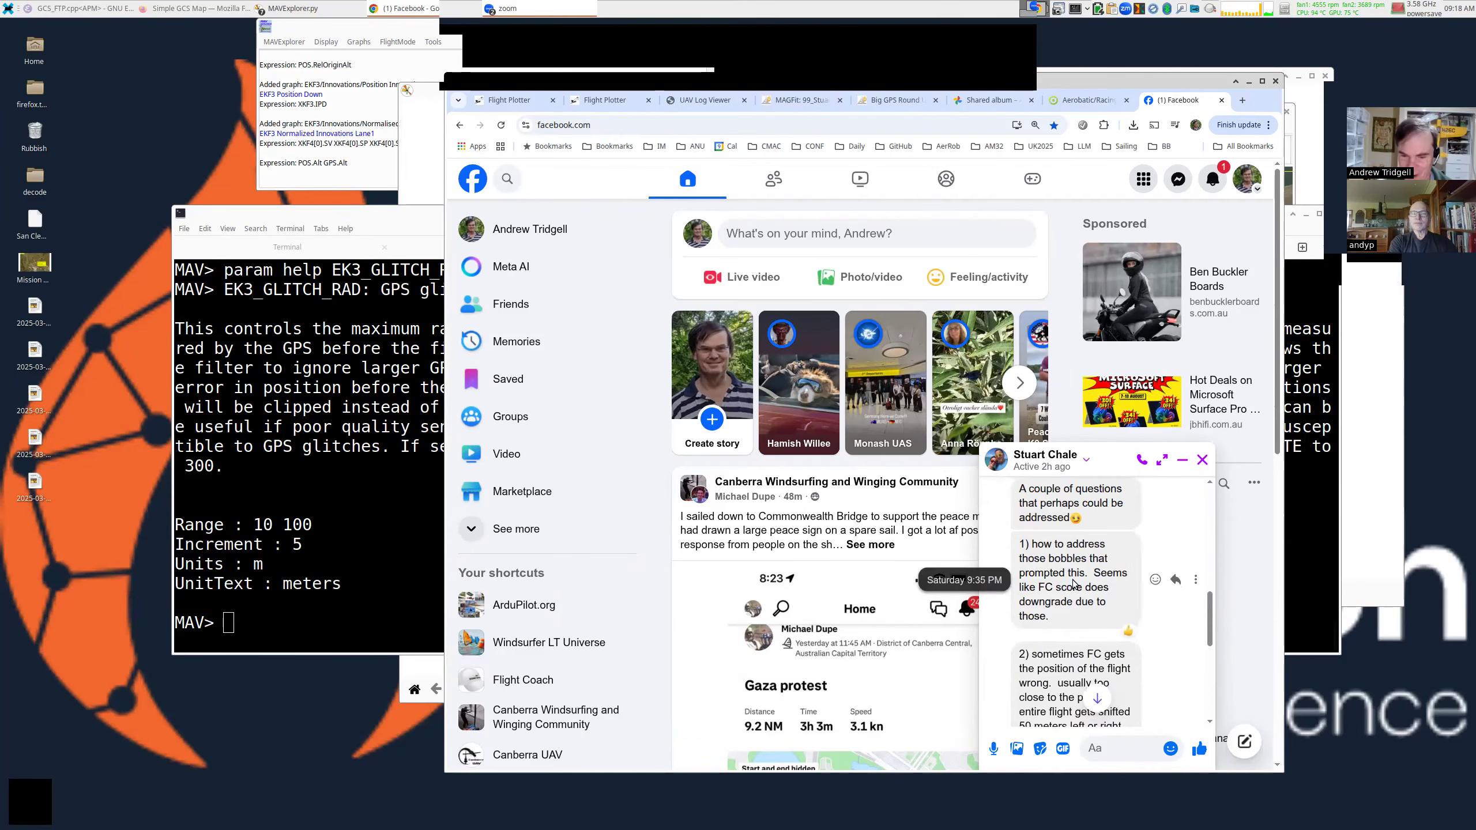
{"action": "scroll", "coordinate": [1072, 575], "scroll_direction": "down", "scroll_amount": 2}
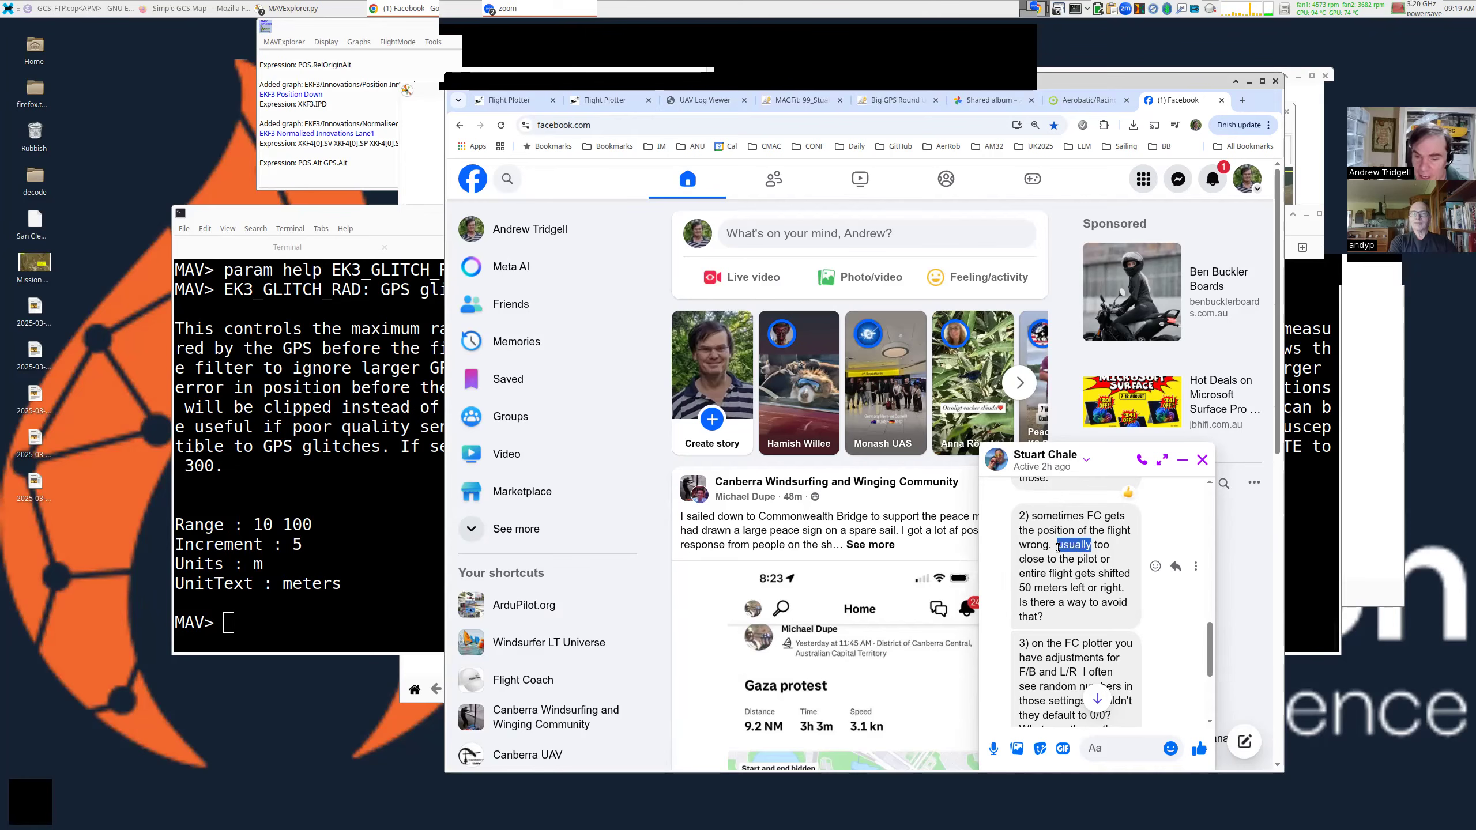
{"action": "scroll", "coordinate": [1057, 548], "scroll_direction": "down", "scroll_amount": 3}
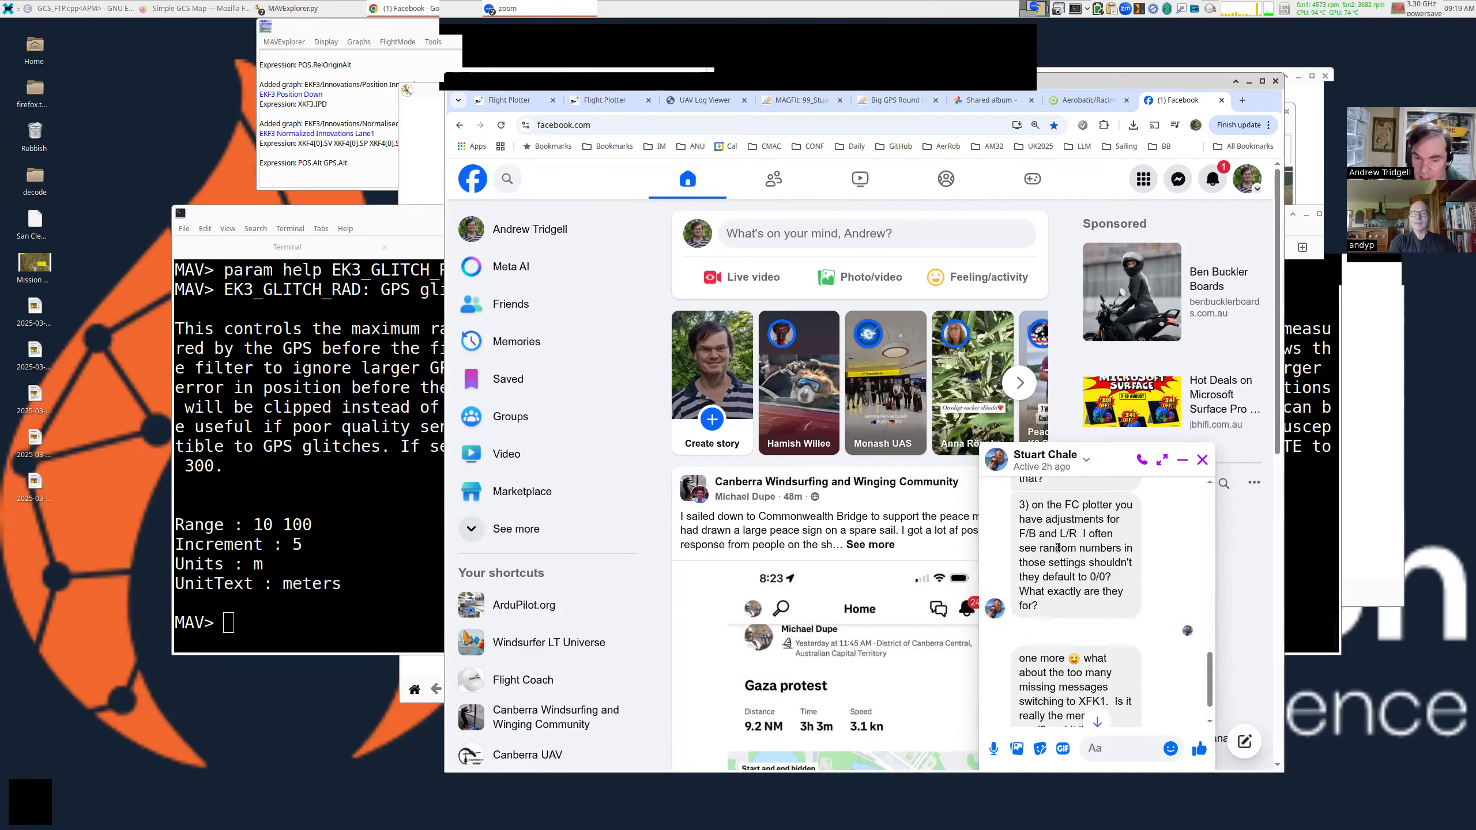
{"action": "triple_click", "coordinate": [1049, 537]}
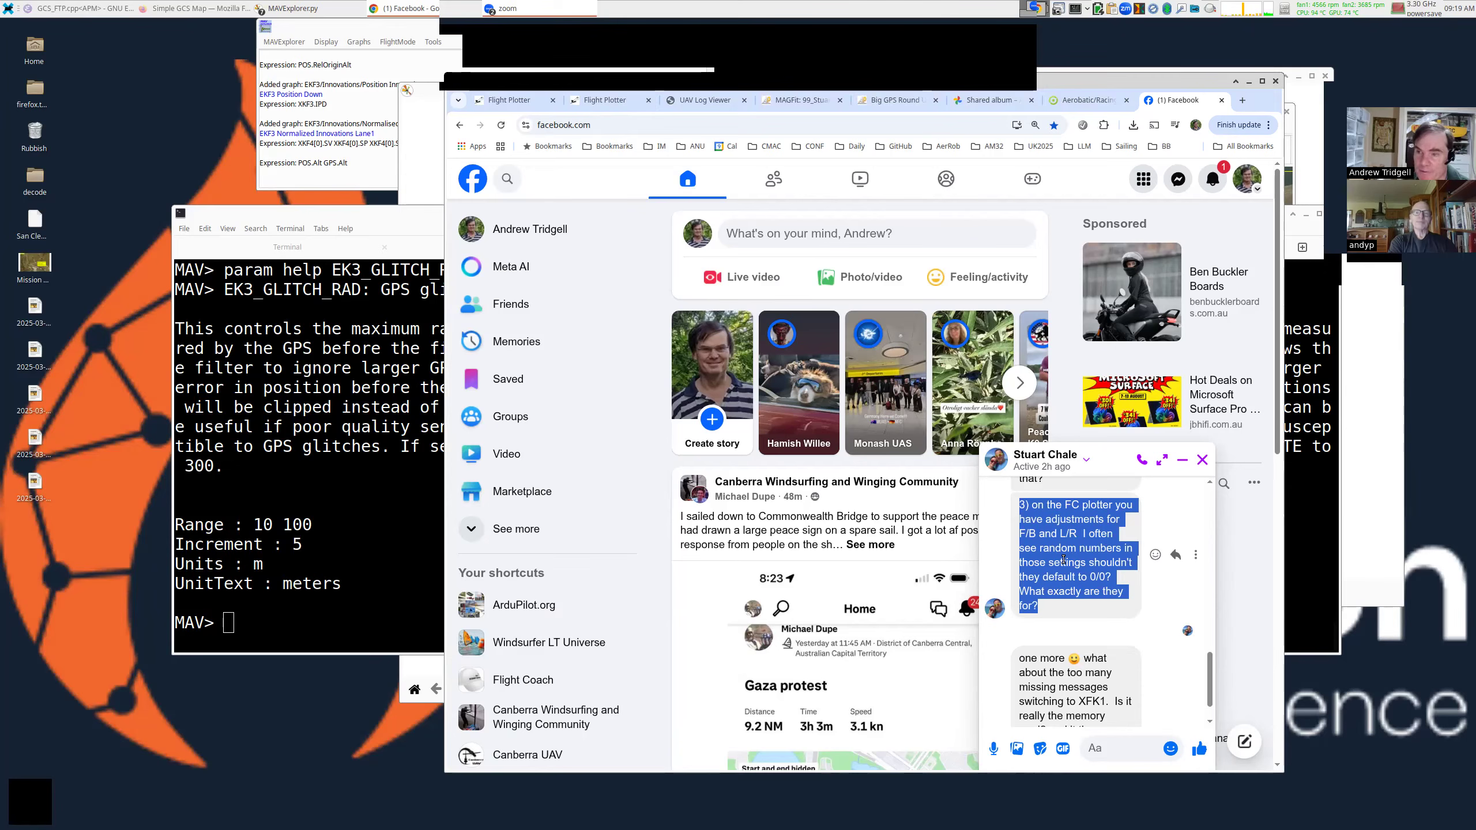
{"action": "scroll", "coordinate": [1051, 550], "scroll_direction": "down", "scroll_amount": 1}
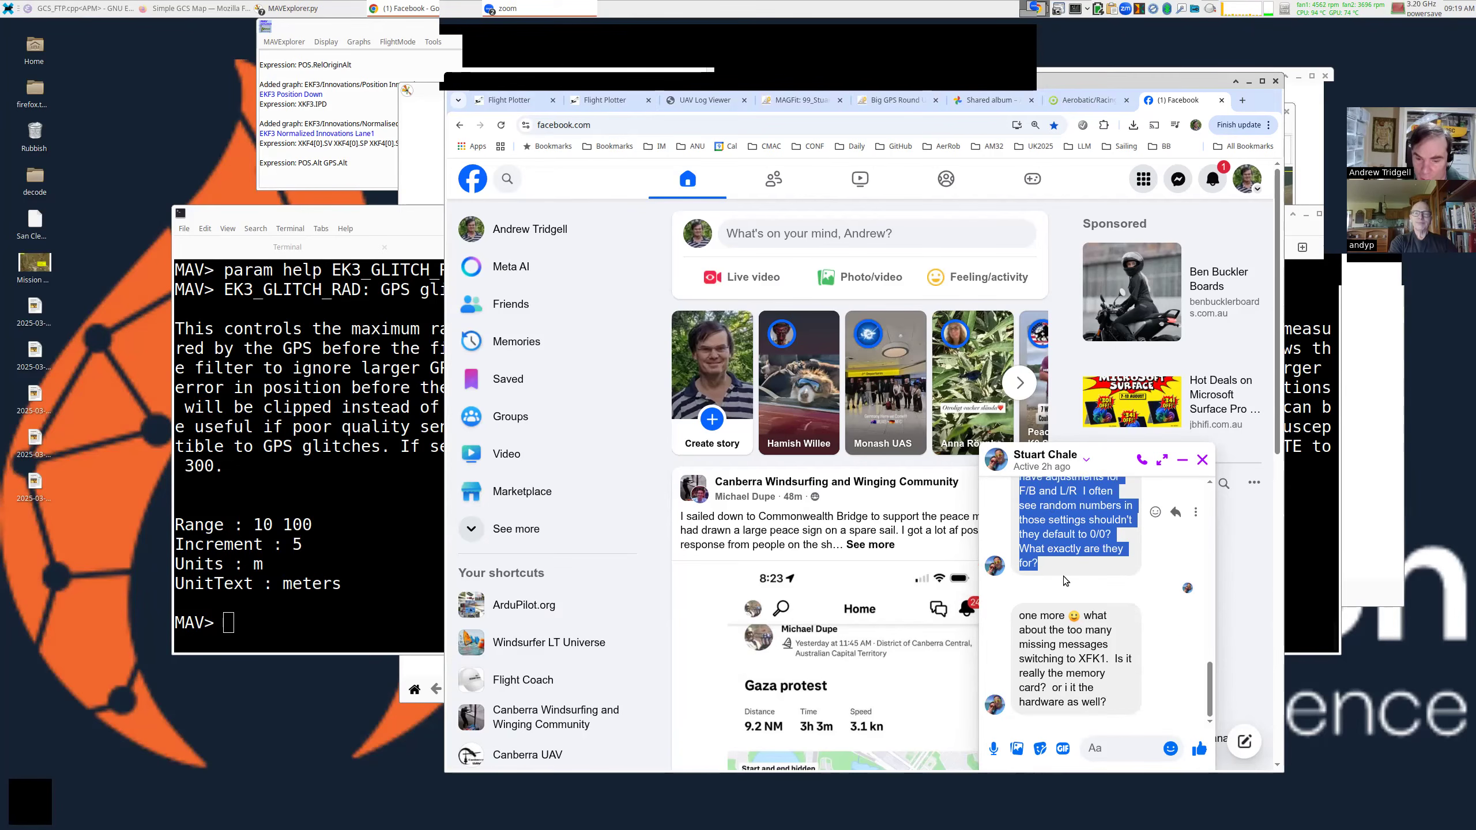
{"action": "triple_click", "coordinate": [1054, 643]}
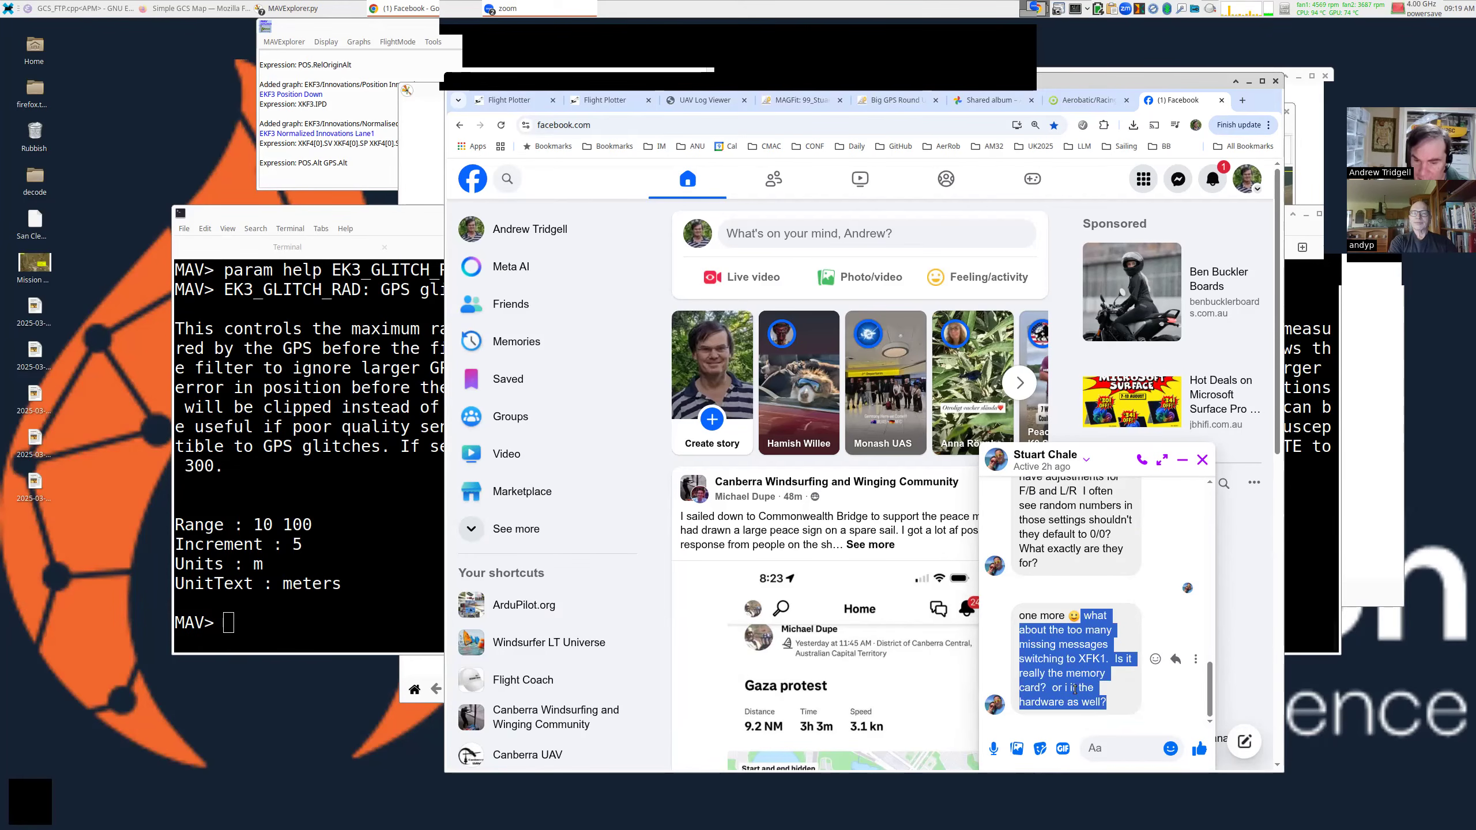
{"action": "left_click", "coordinate": [1248, 81]}
Graph DSF.Dp across the flight with 'graph DSF.Dp'.
{"action": "type", "text": "graph DSF.Dp"}
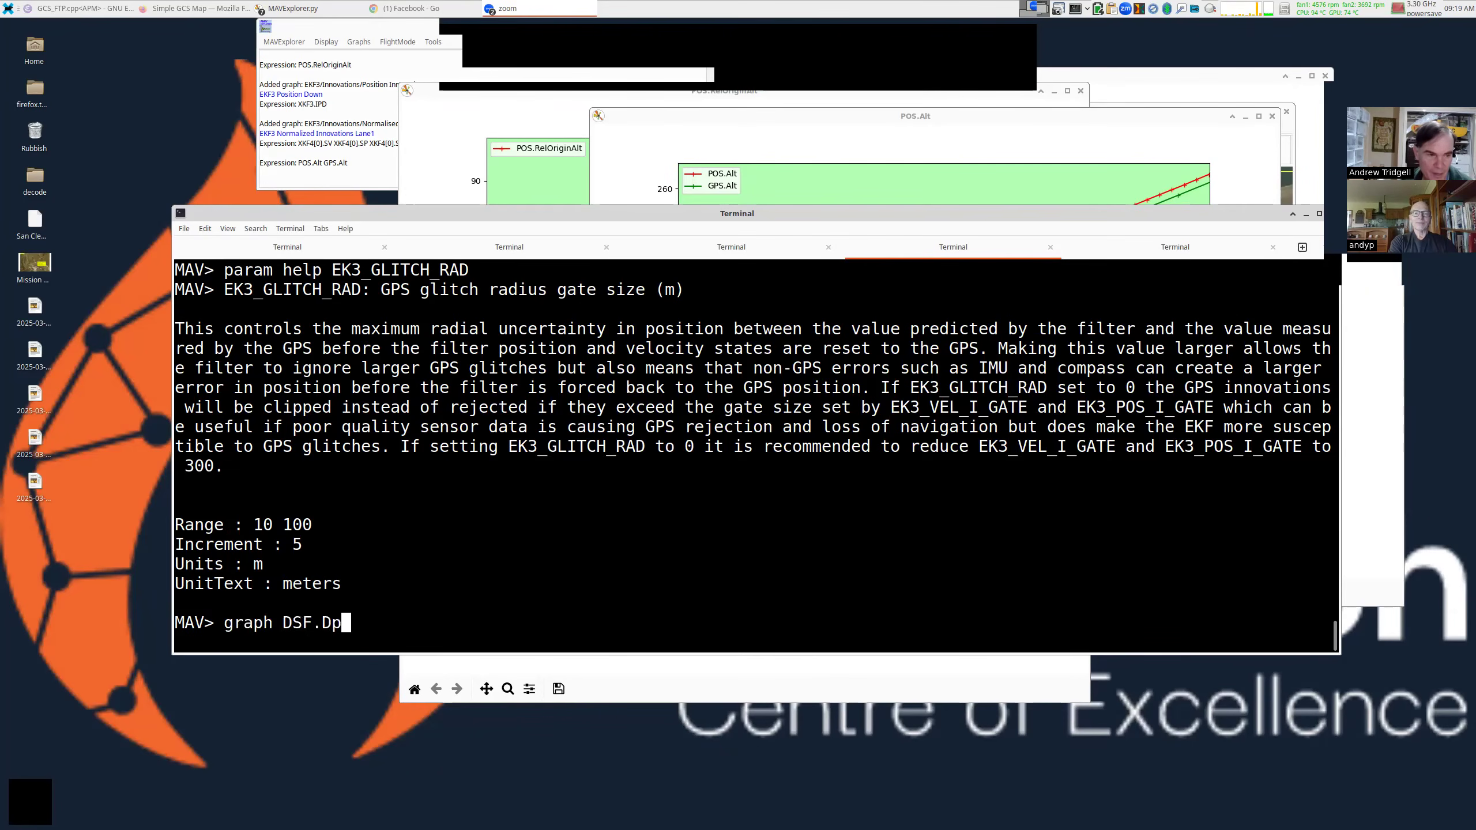
{"action": "key", "text": "ctrl+l"}
{"action": "key", "text": "Return"}
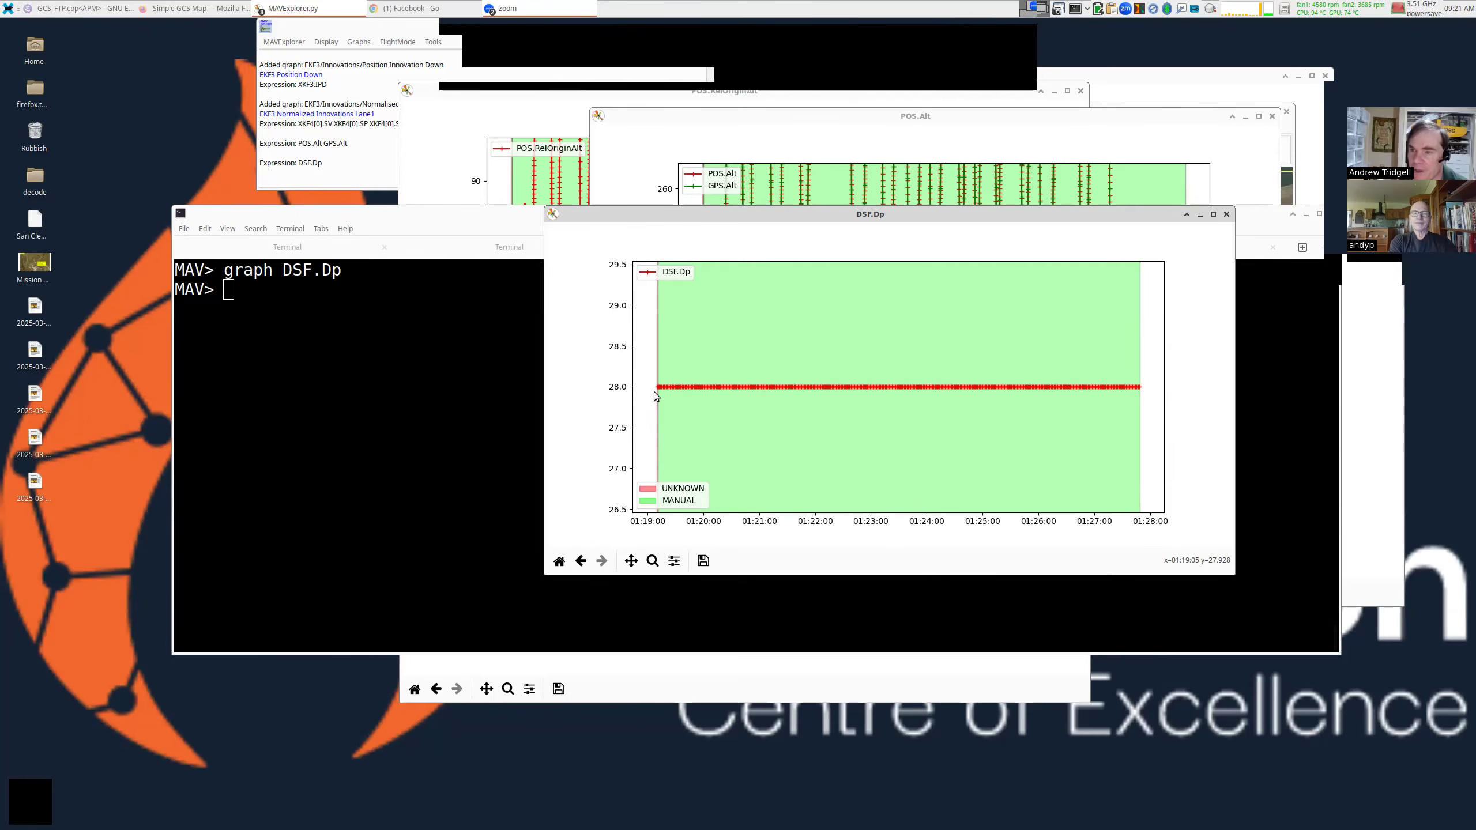
Tab-complete 'graph DSF.' to list the DSF fields: Blk, Bytes, Dp, FAv, FMn, FMx, TimeUS.
{"action": "left_click", "coordinate": [435, 395]}
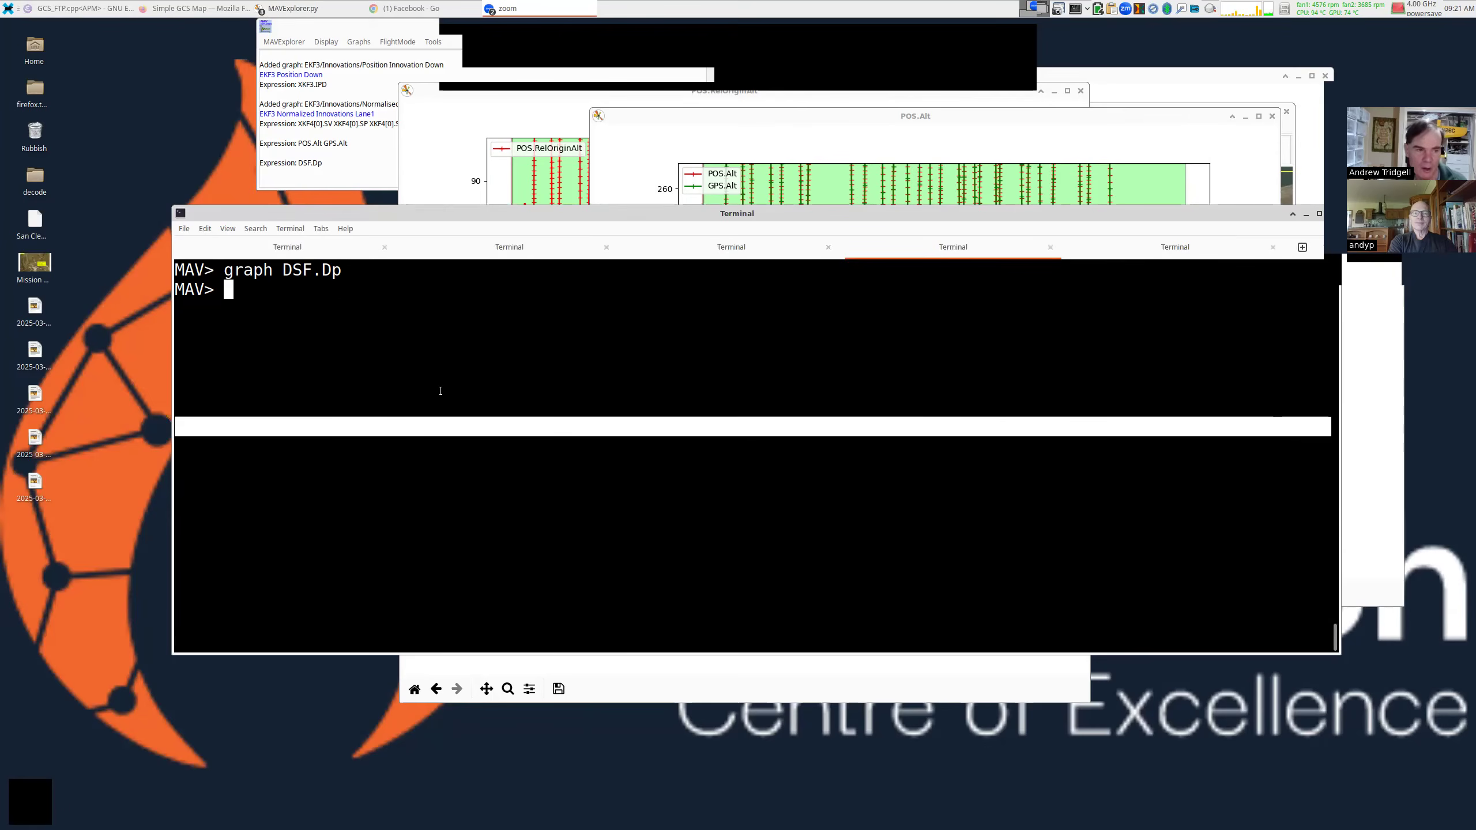
{"action": "key", "text": "Up"}
{"action": "key", "text": "BackSpace"}
{"action": "key", "text": "BackSpace"}
{"action": "key", "text": "Tab"}
{"action": "key", "text": "Tab"}
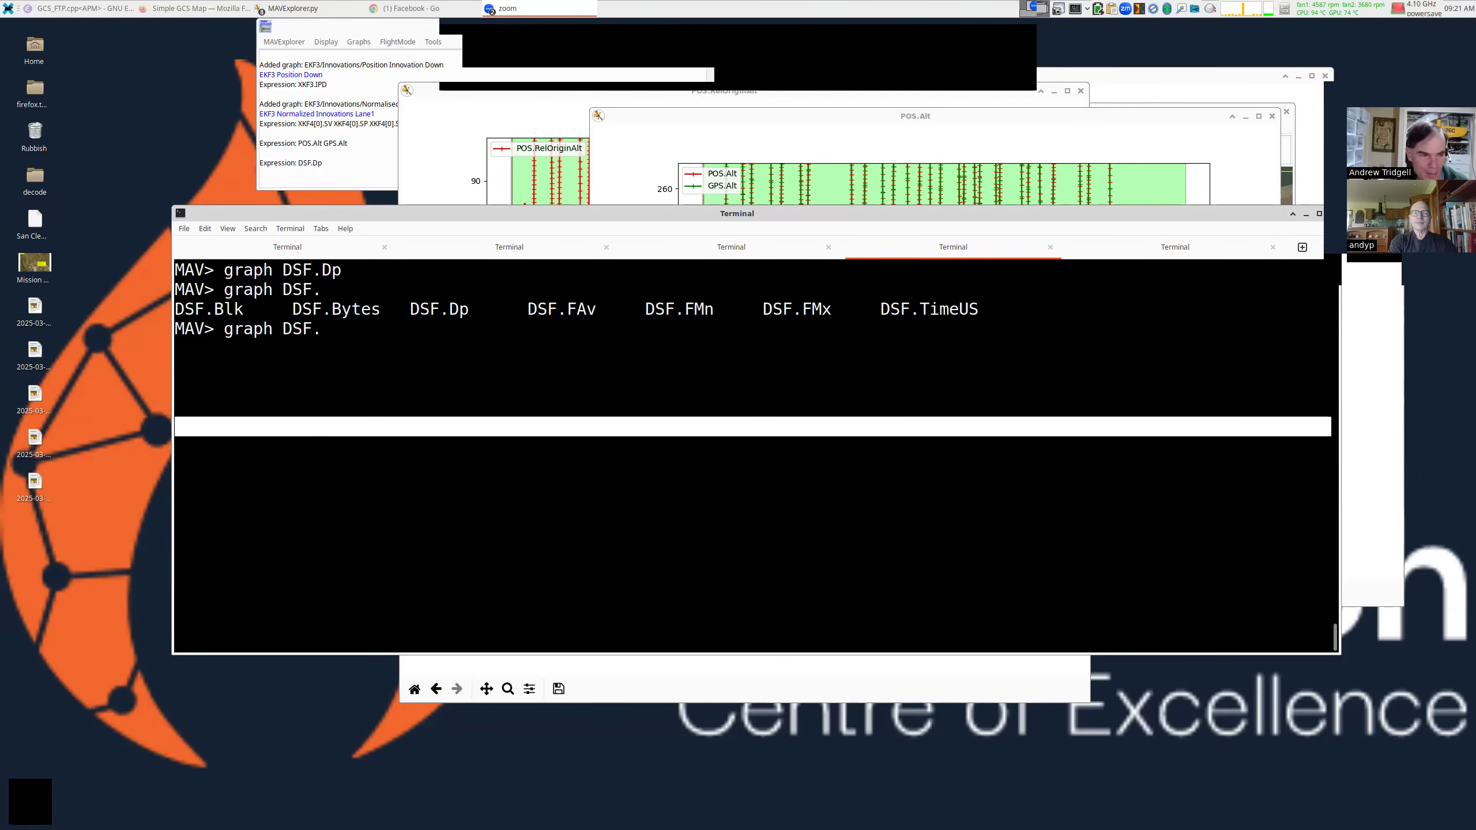
Plot DSF.Blk and move its graph window down and to the right.
{"action": "type", "text": "Blk"}
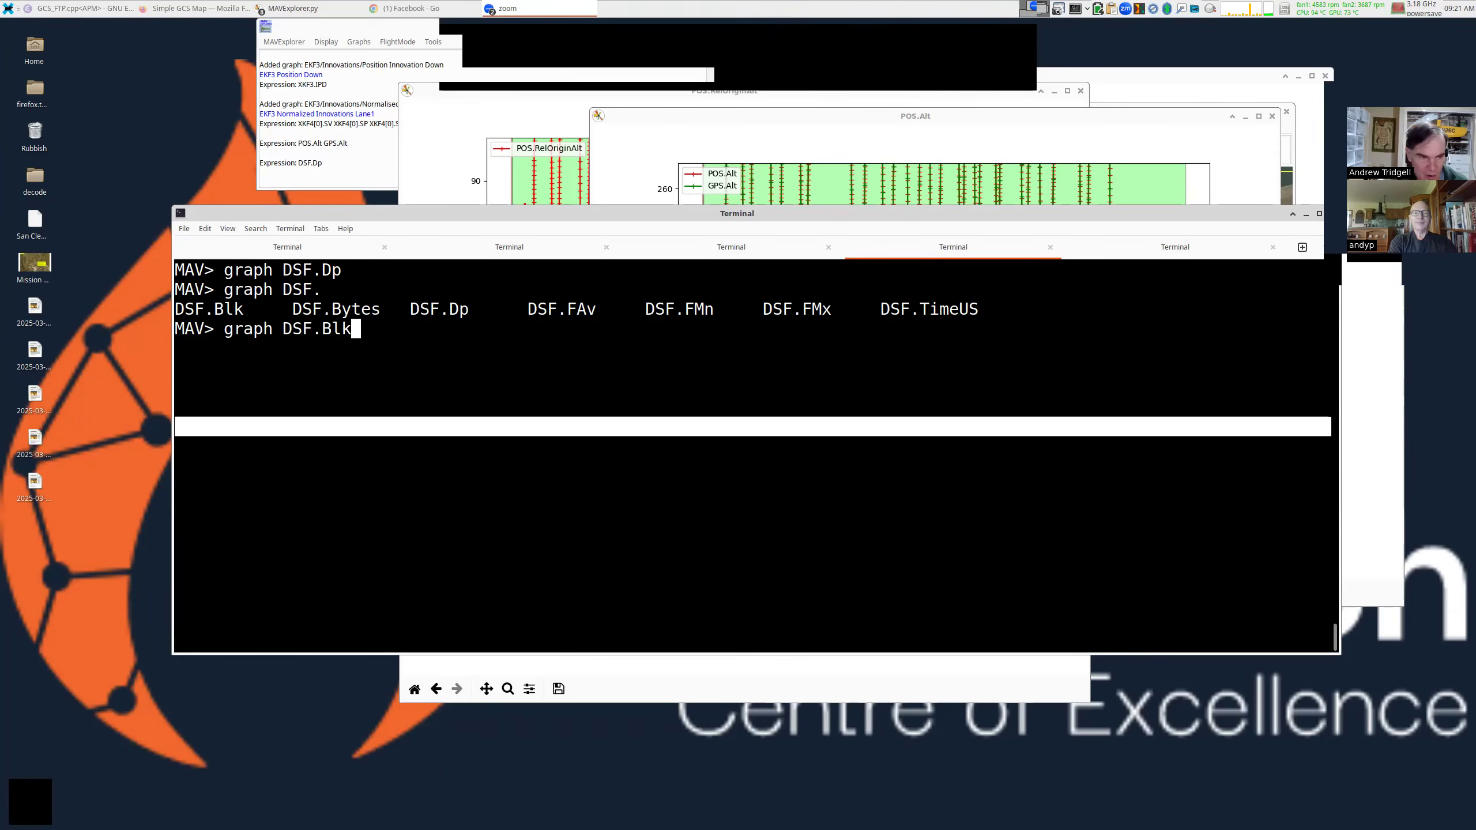
{"action": "key", "text": "Return"}
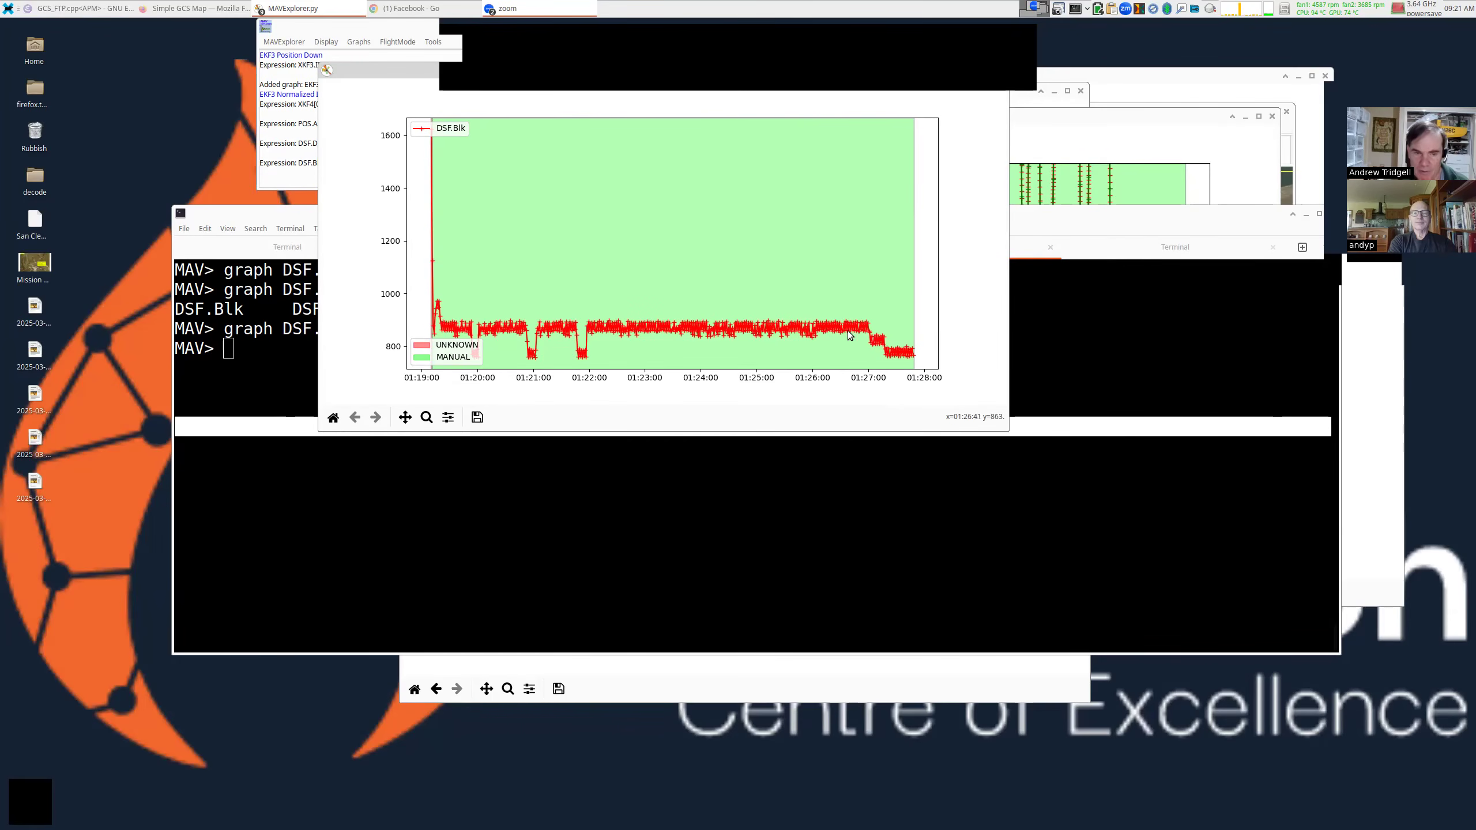
{"action": "left_click_drag", "start_coordinate": [932, 205], "coordinate": [988, 278]}
Close the DSF.Blk graph window and bring the command console to the front.
{"action": "left_click", "coordinate": [1056, 143]}
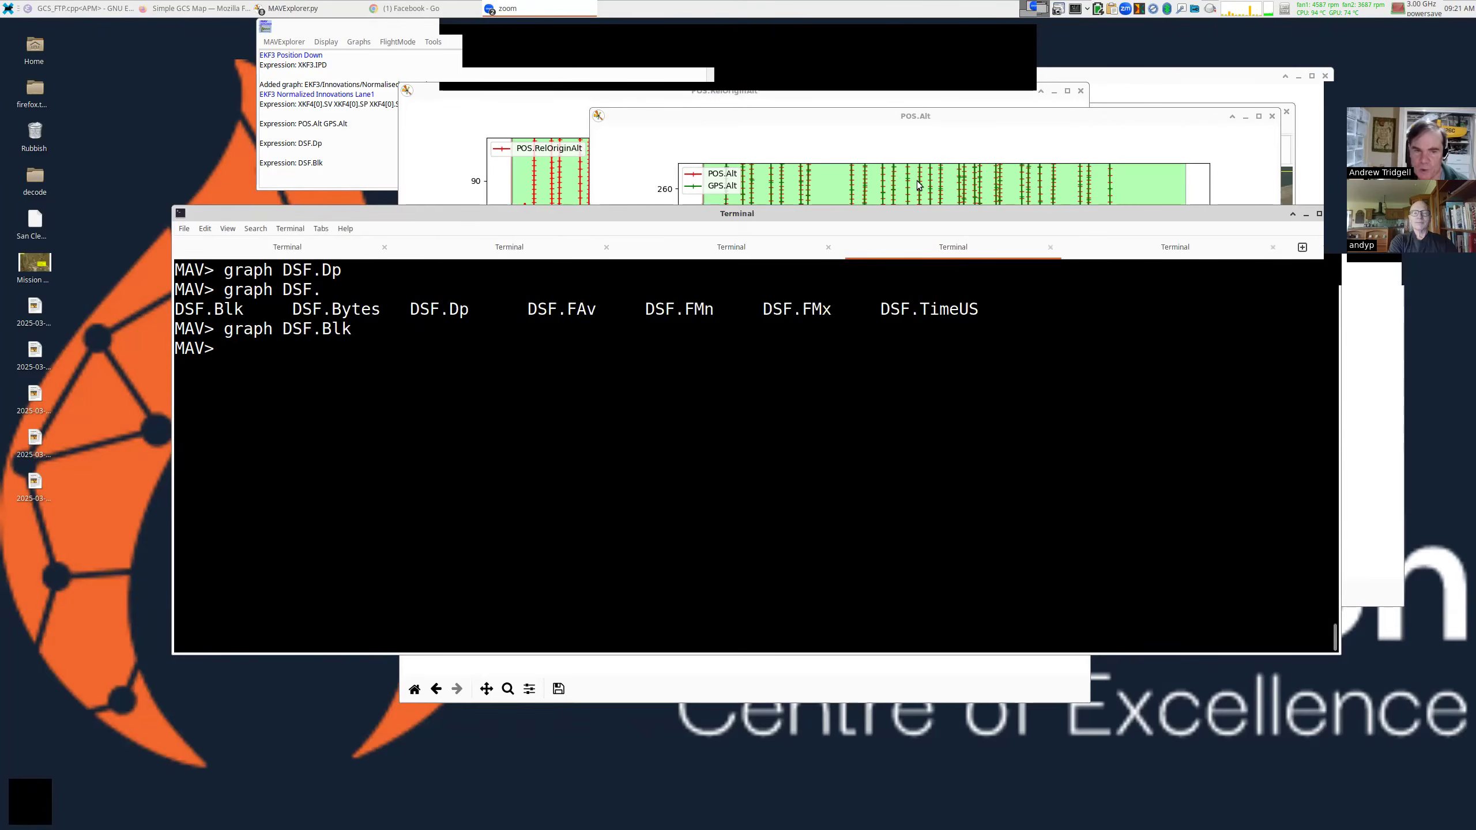
{"action": "left_click", "coordinate": [782, 277]}
{"action": "left_click", "coordinate": [639, 354]}
Run stats in a taller console and review message shares: EKF3 27.66%, EKF2 24.71%.
{"action": "type", "text": "stats"}
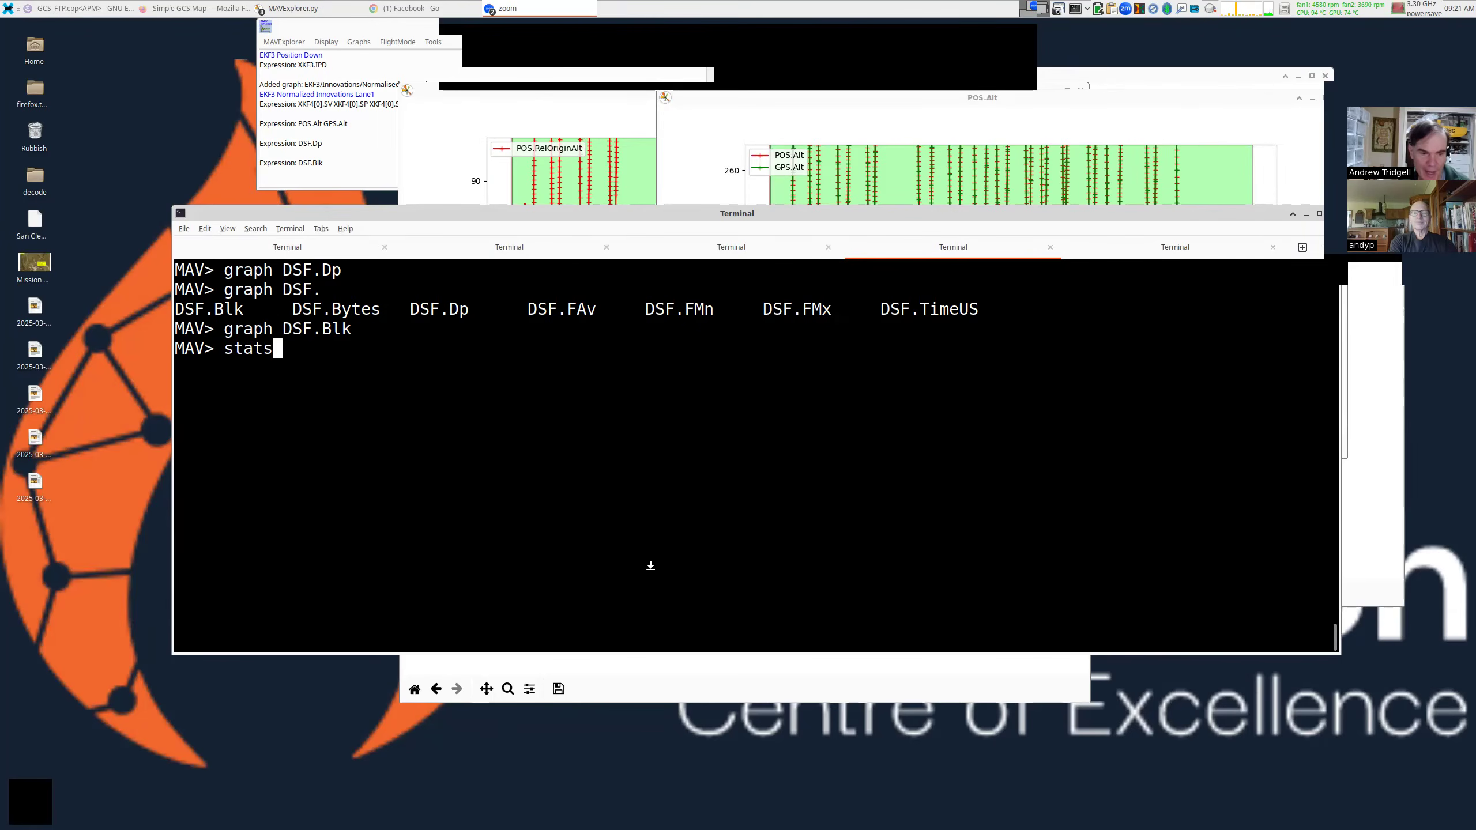
{"action": "left_click_drag", "start_coordinate": [653, 653], "coordinate": [657, 751]}
{"action": "left_click_drag", "start_coordinate": [693, 206], "coordinate": [693, 108]}
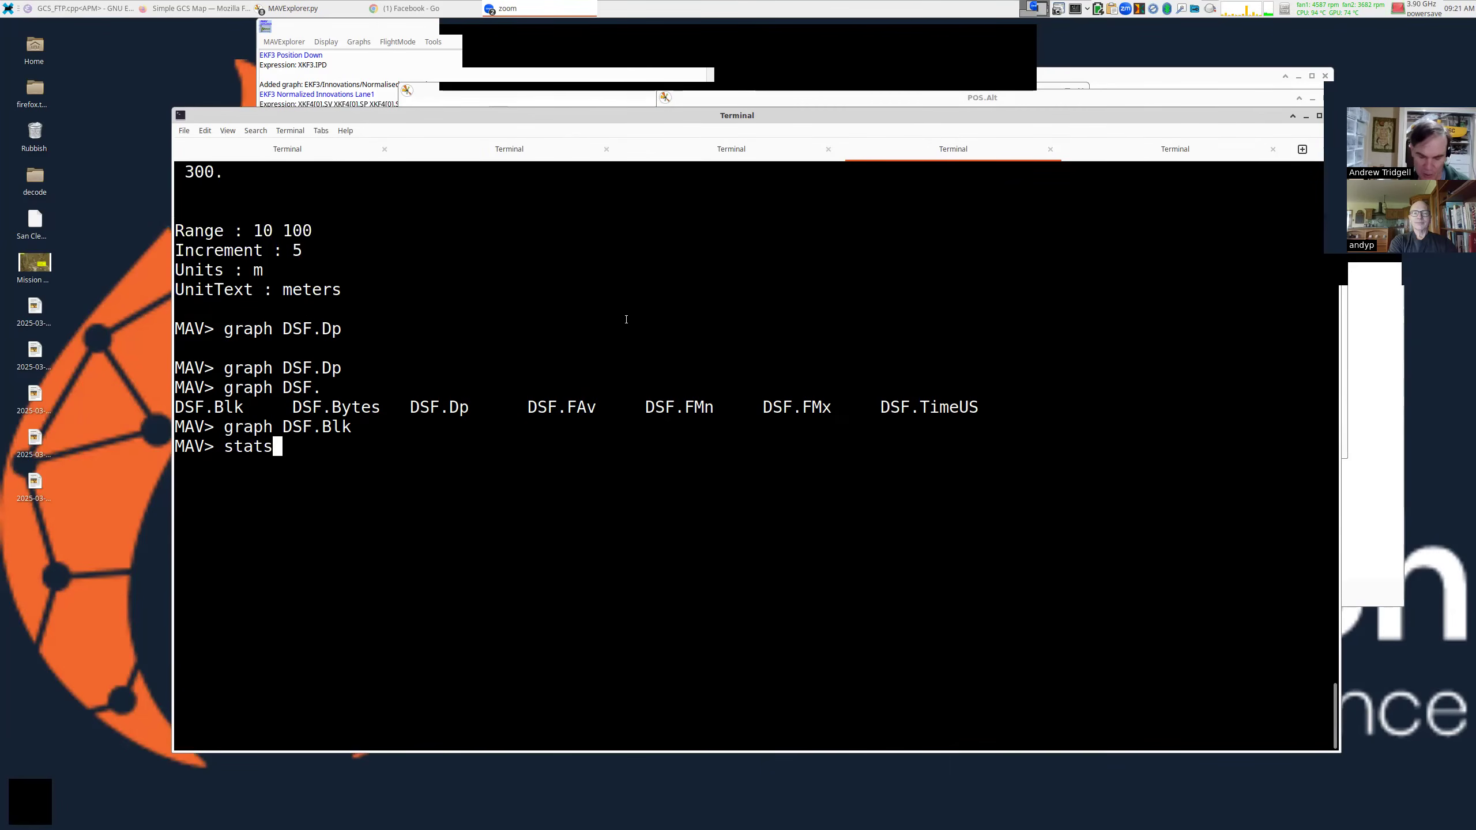
{"action": "key", "text": "Return"}
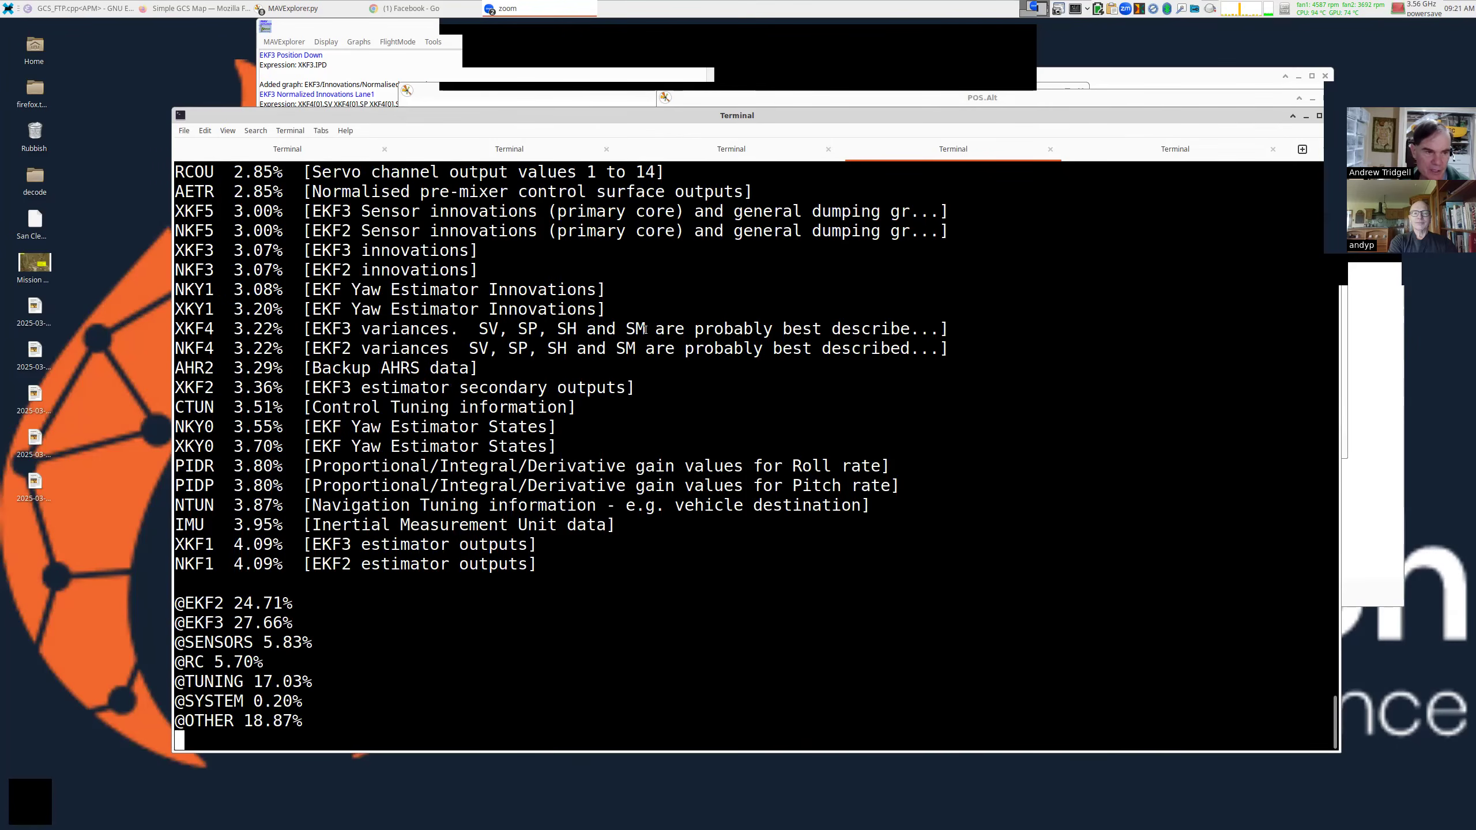
{"action": "scroll", "coordinate": [646, 329], "scroll_direction": "up", "scroll_amount": 3}
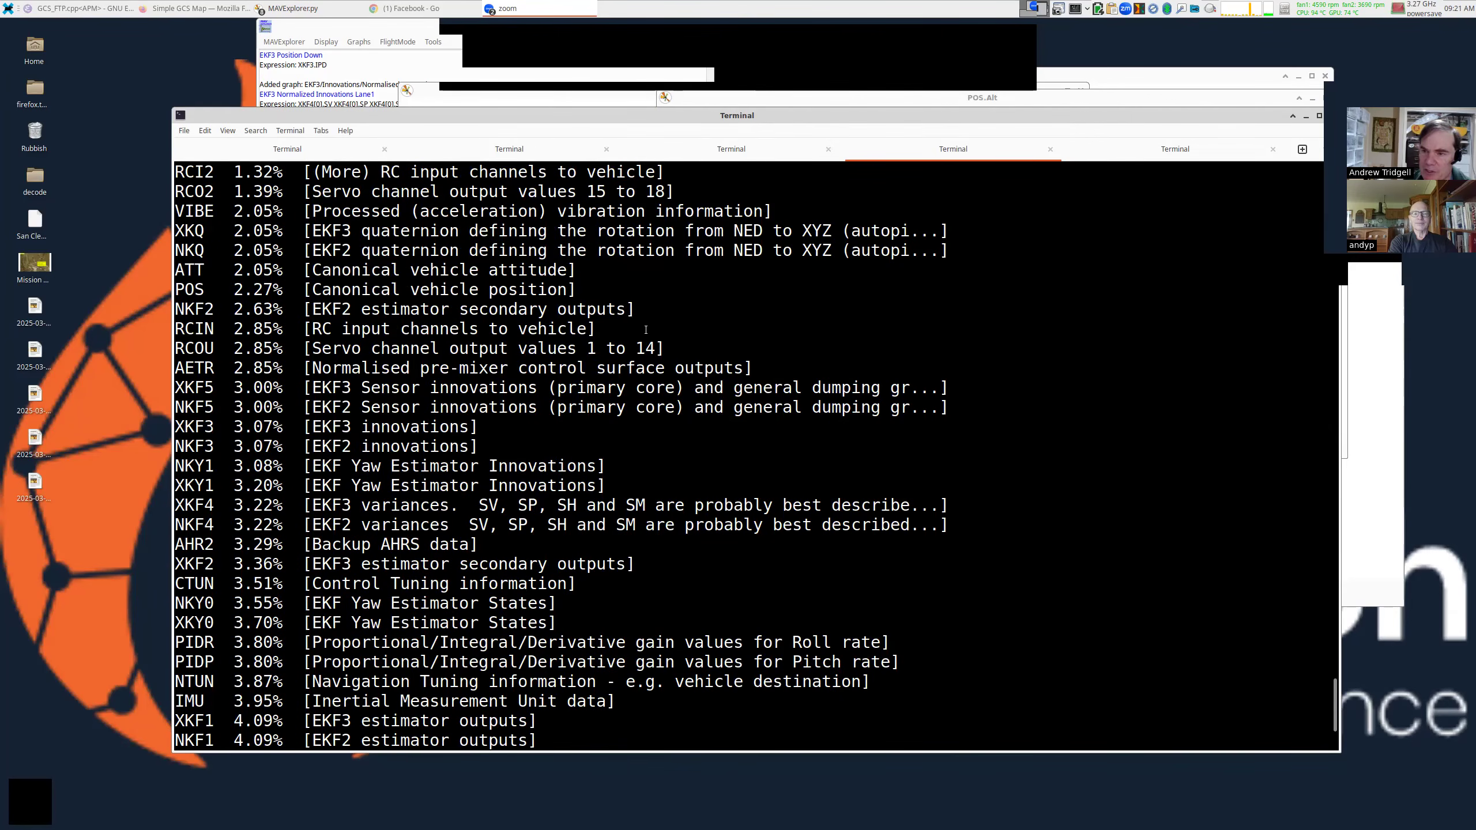
{"action": "scroll", "coordinate": [645, 330], "scroll_direction": "down", "scroll_amount": 3}
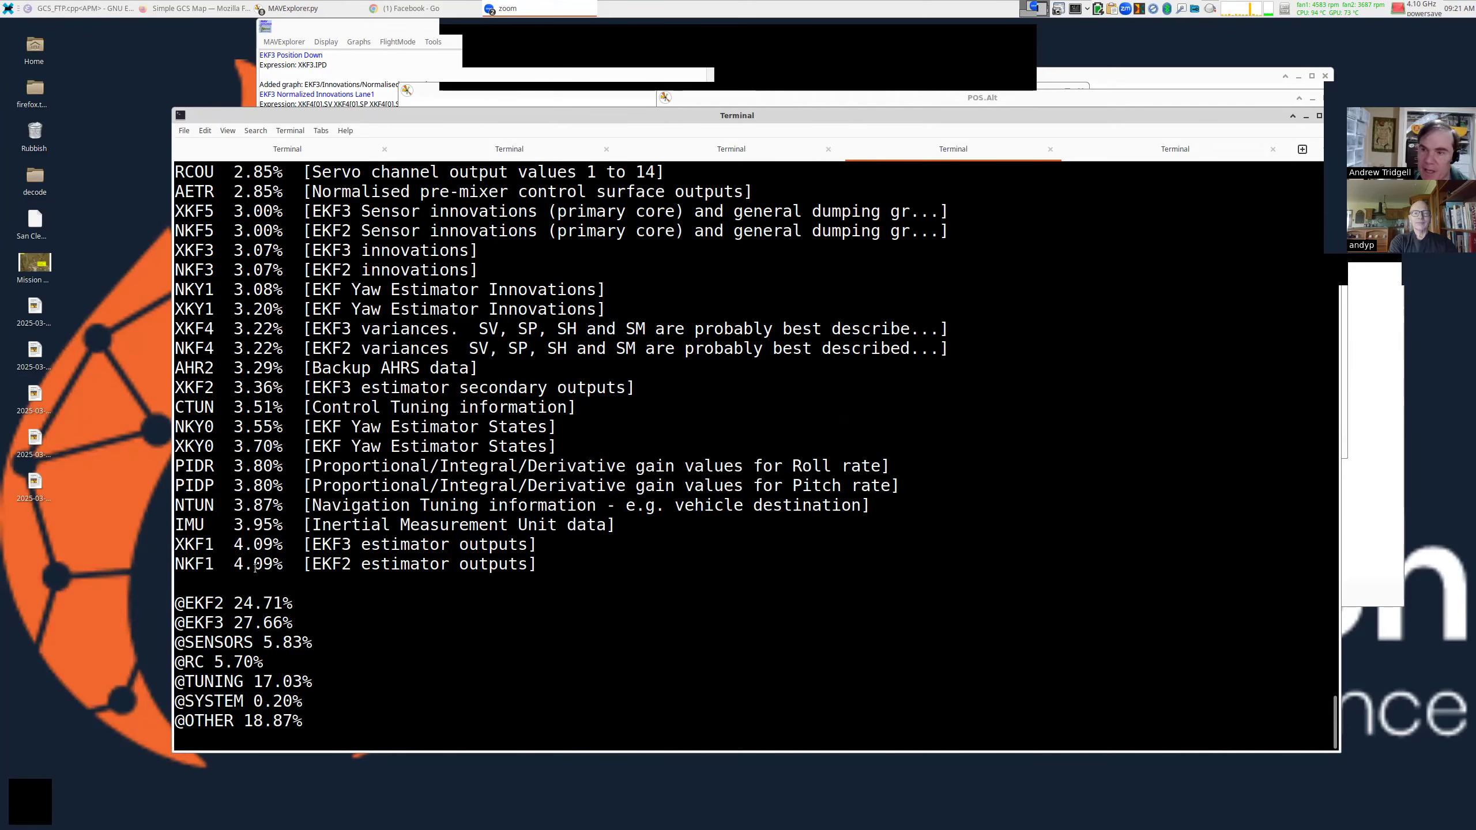
{"action": "left_click_drag", "start_coordinate": [233, 545], "coordinate": [262, 564]}
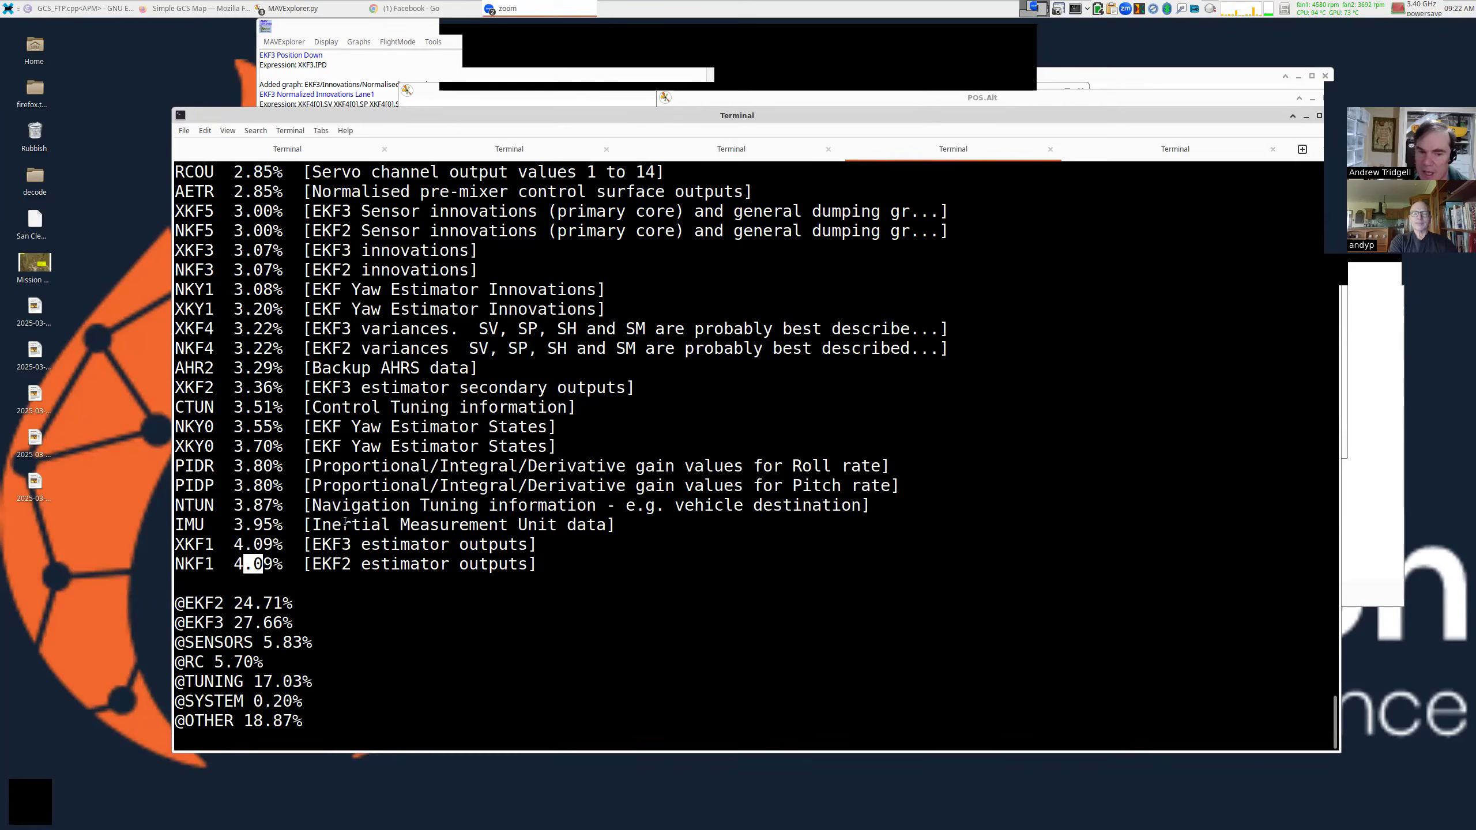
{"action": "key", "text": "Return"}
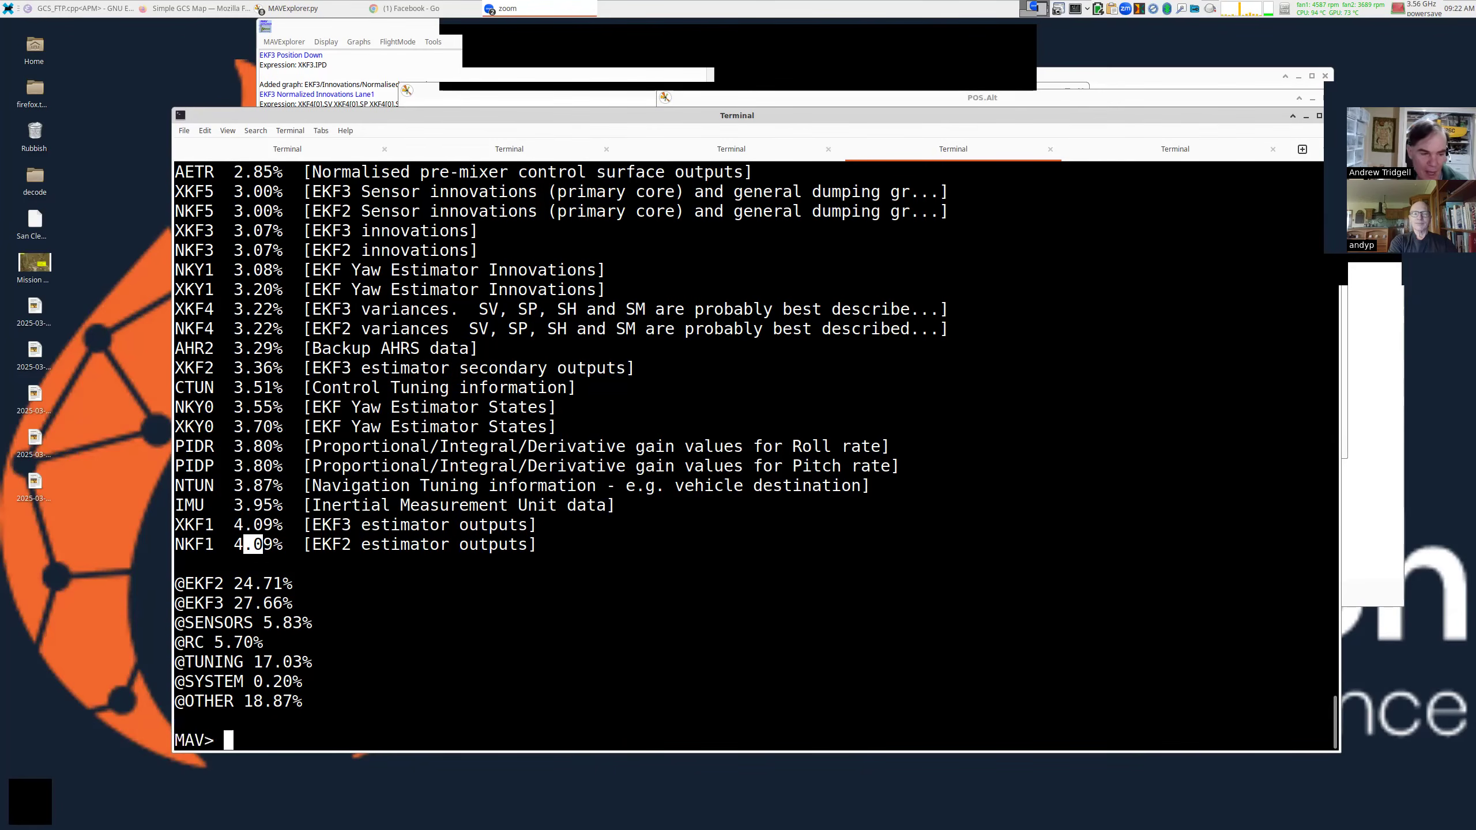
Clear the console, run param LOG_*, and highlight LOG_MAV_RATEMAX and LOG_FILE_RATEMAX 30.
{"action": "key", "text": "ctrl+l"}
{"action": "type", "text": "param LOG_"}
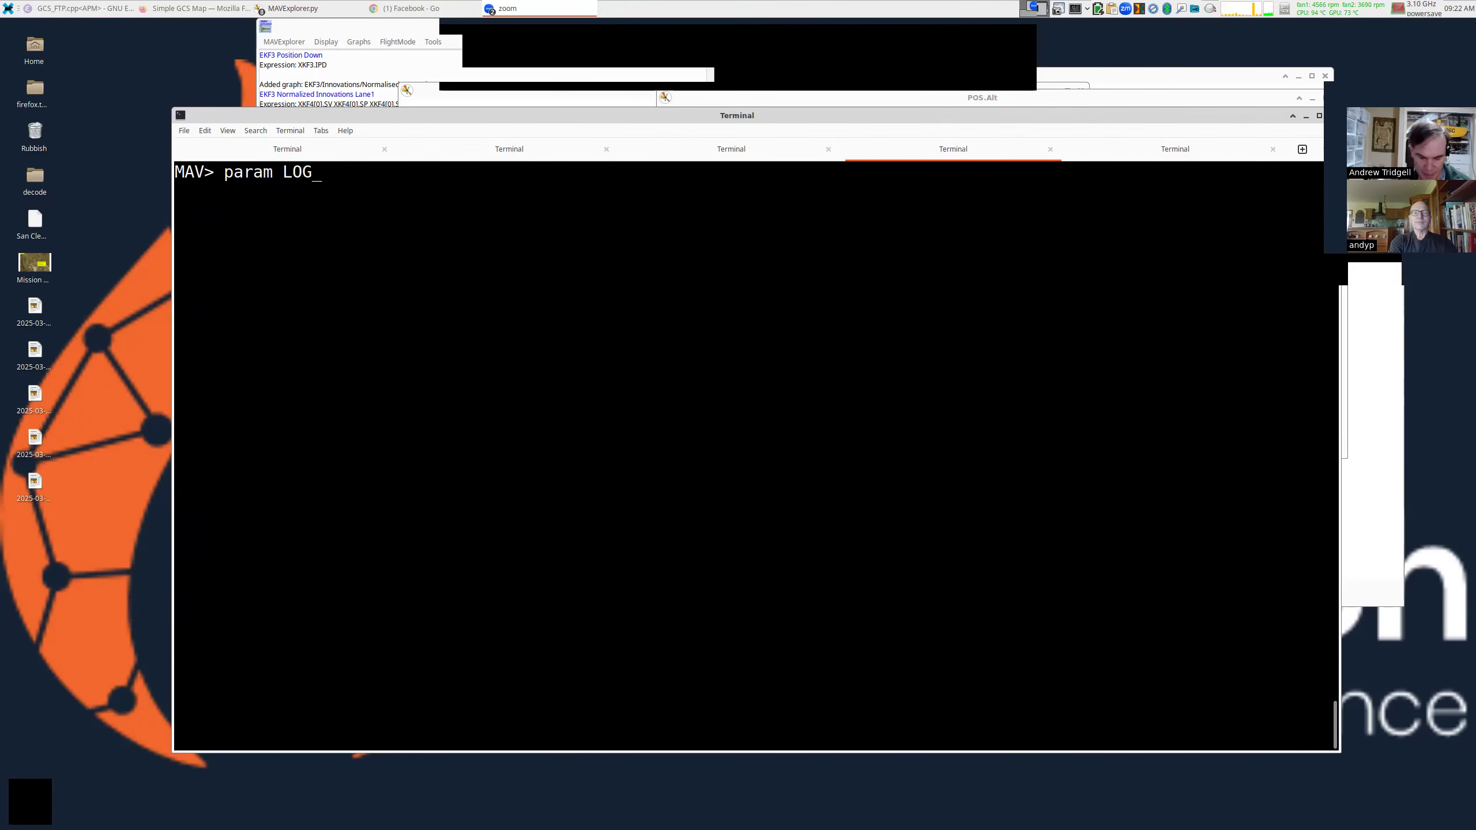
{"action": "type", "text": "*"}
{"action": "key", "text": "Return"}
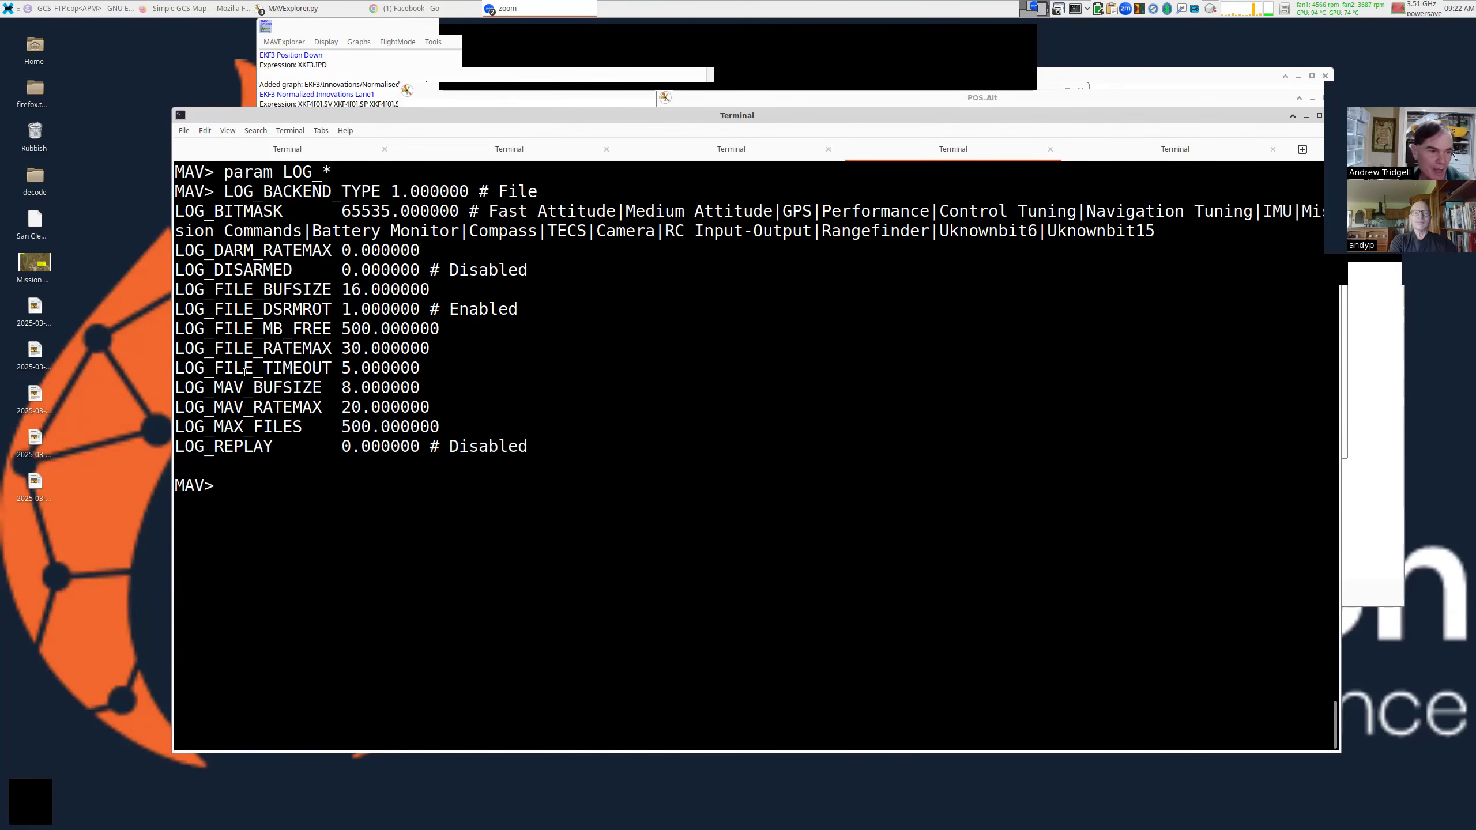
{"action": "double_click", "coordinate": [250, 408]}
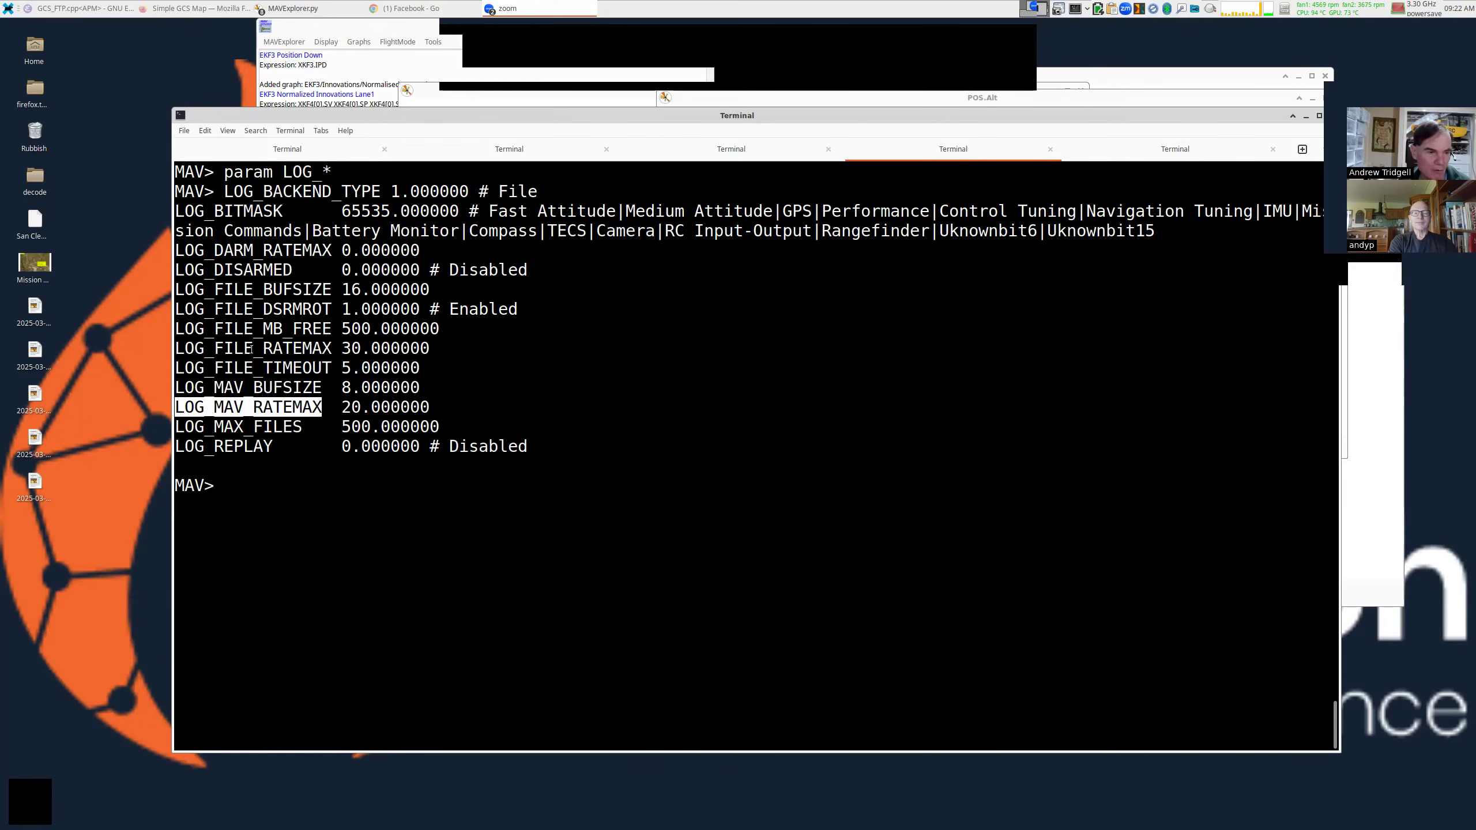
{"action": "double_click", "coordinate": [233, 347]}
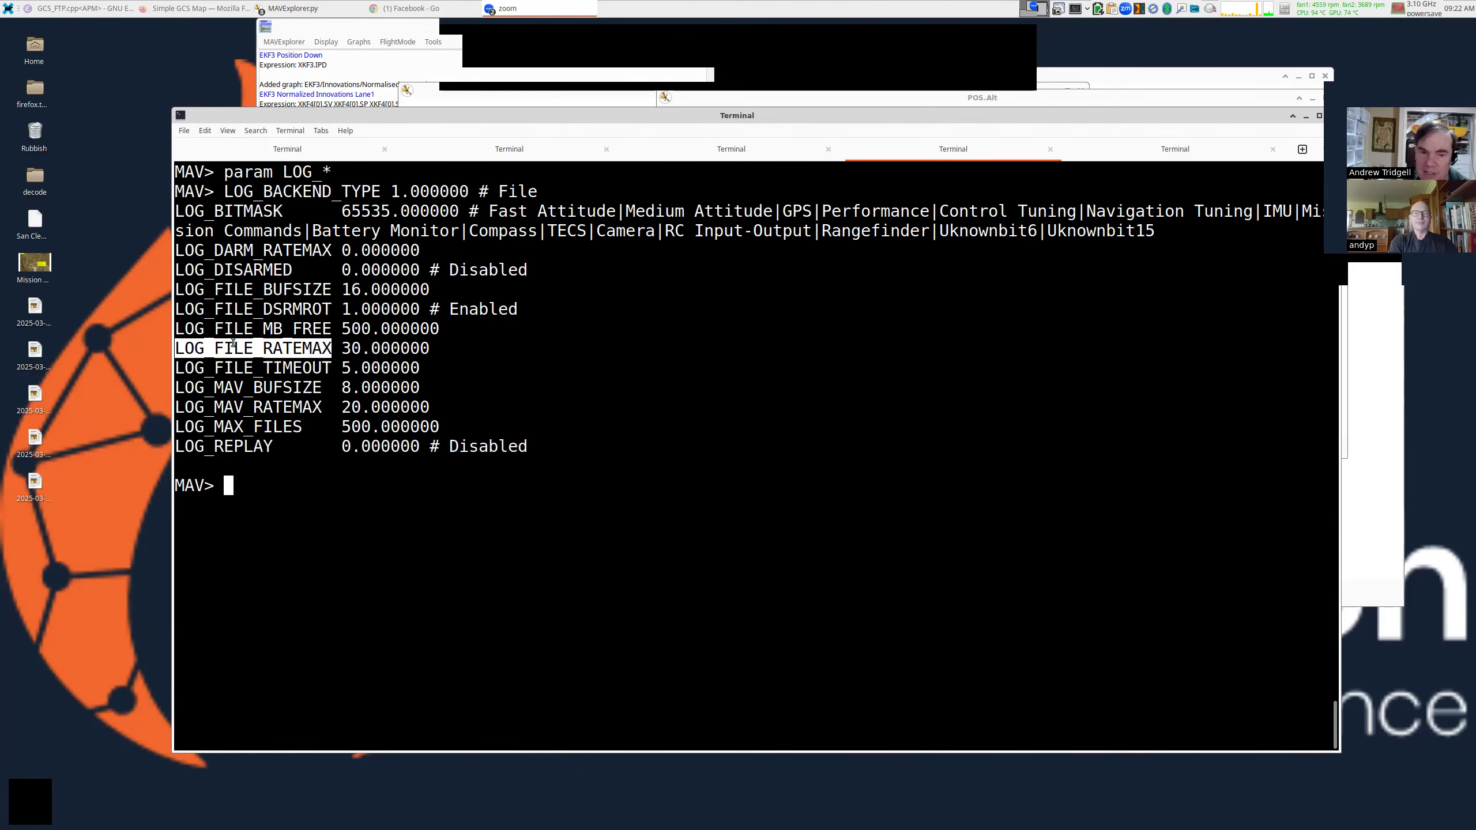
{"action": "left_click_drag", "start_coordinate": [343, 349], "coordinate": [360, 349]}
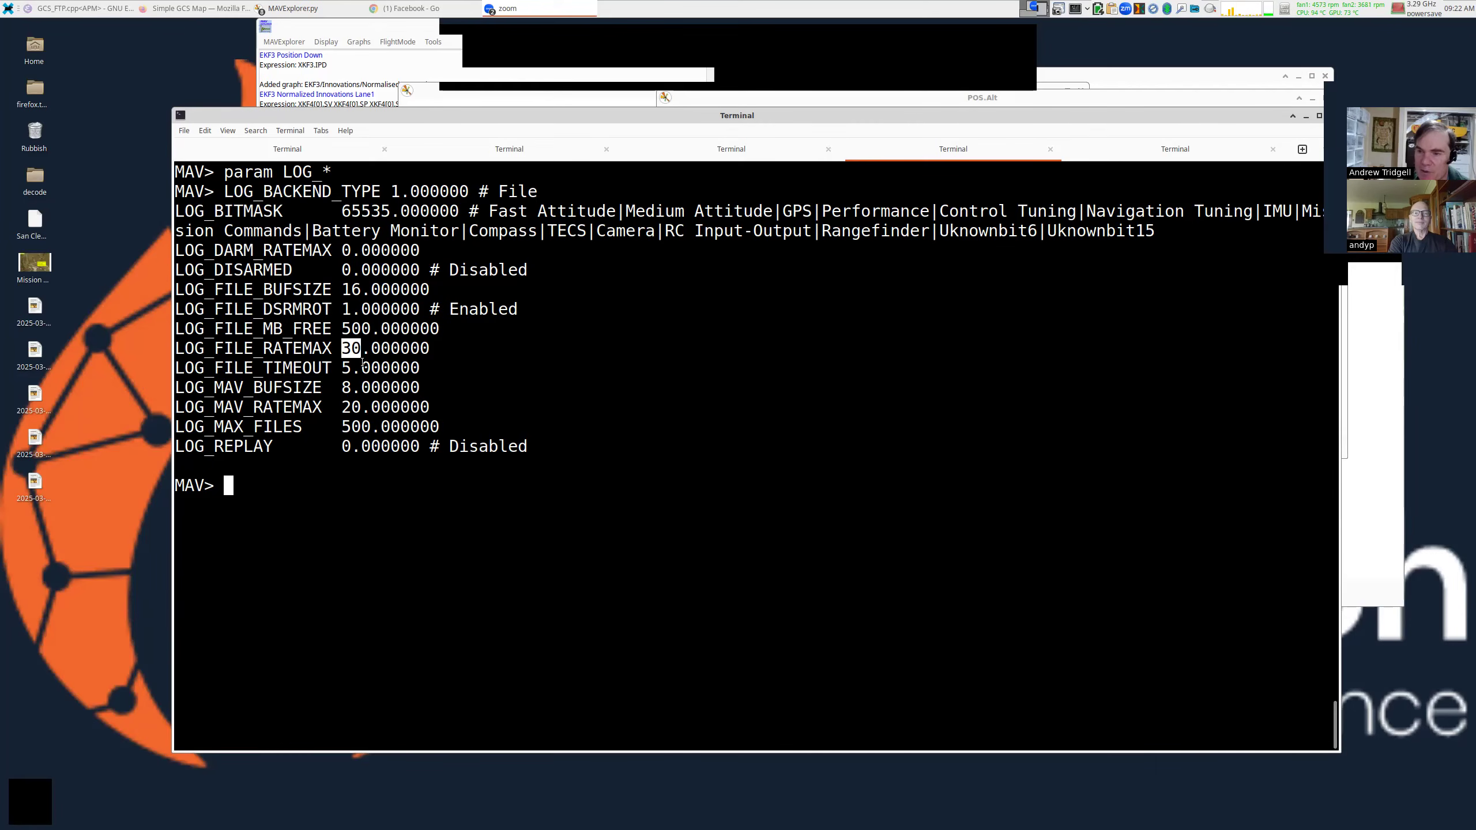
{"action": "left_click", "coordinate": [364, 363]}
{"action": "scroll", "coordinate": [494, 395], "scroll_direction": "up", "scroll_amount": 3}
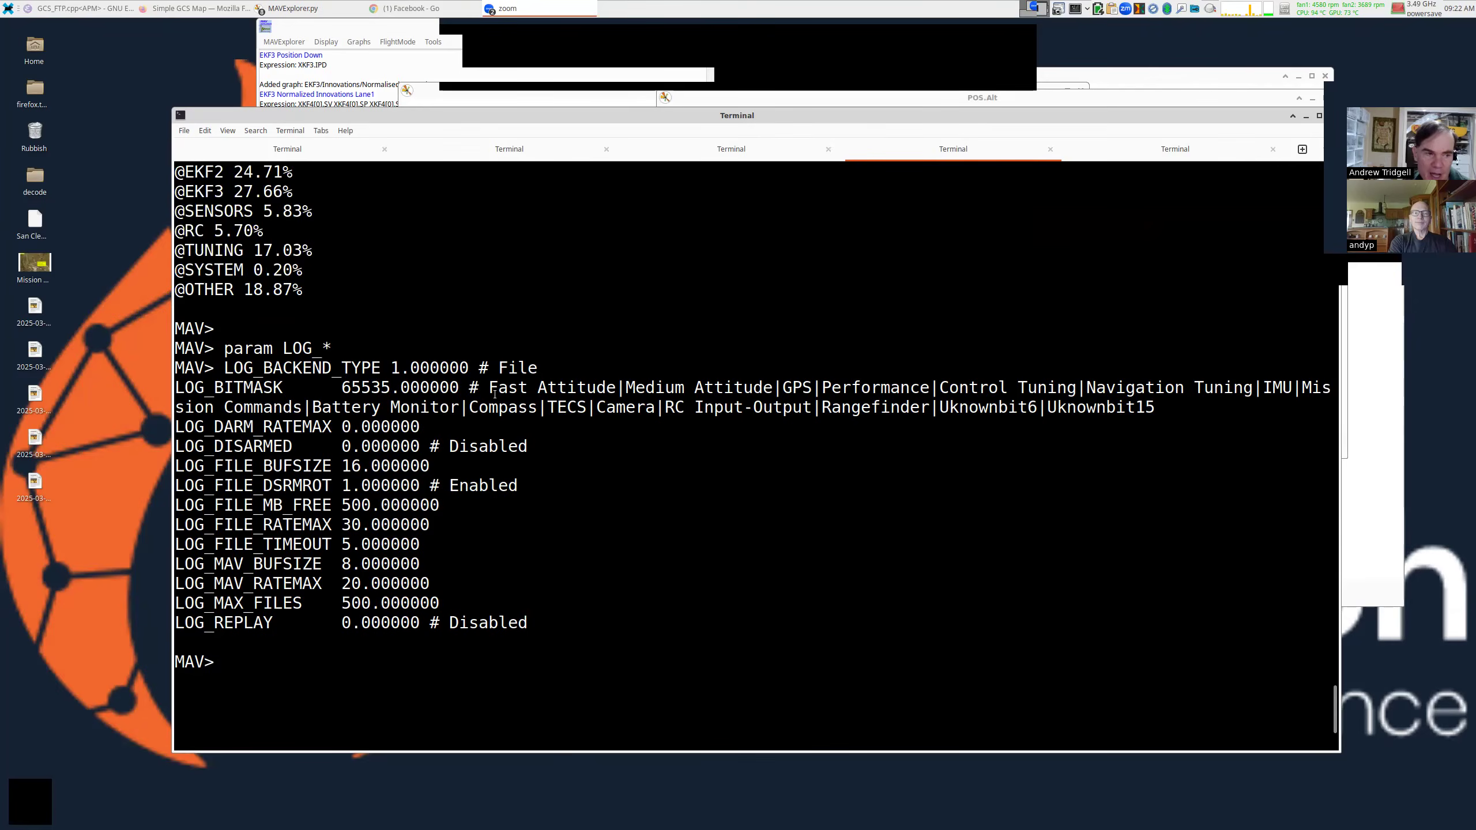
{"action": "scroll", "coordinate": [495, 394], "scroll_direction": "up", "scroll_amount": 4}
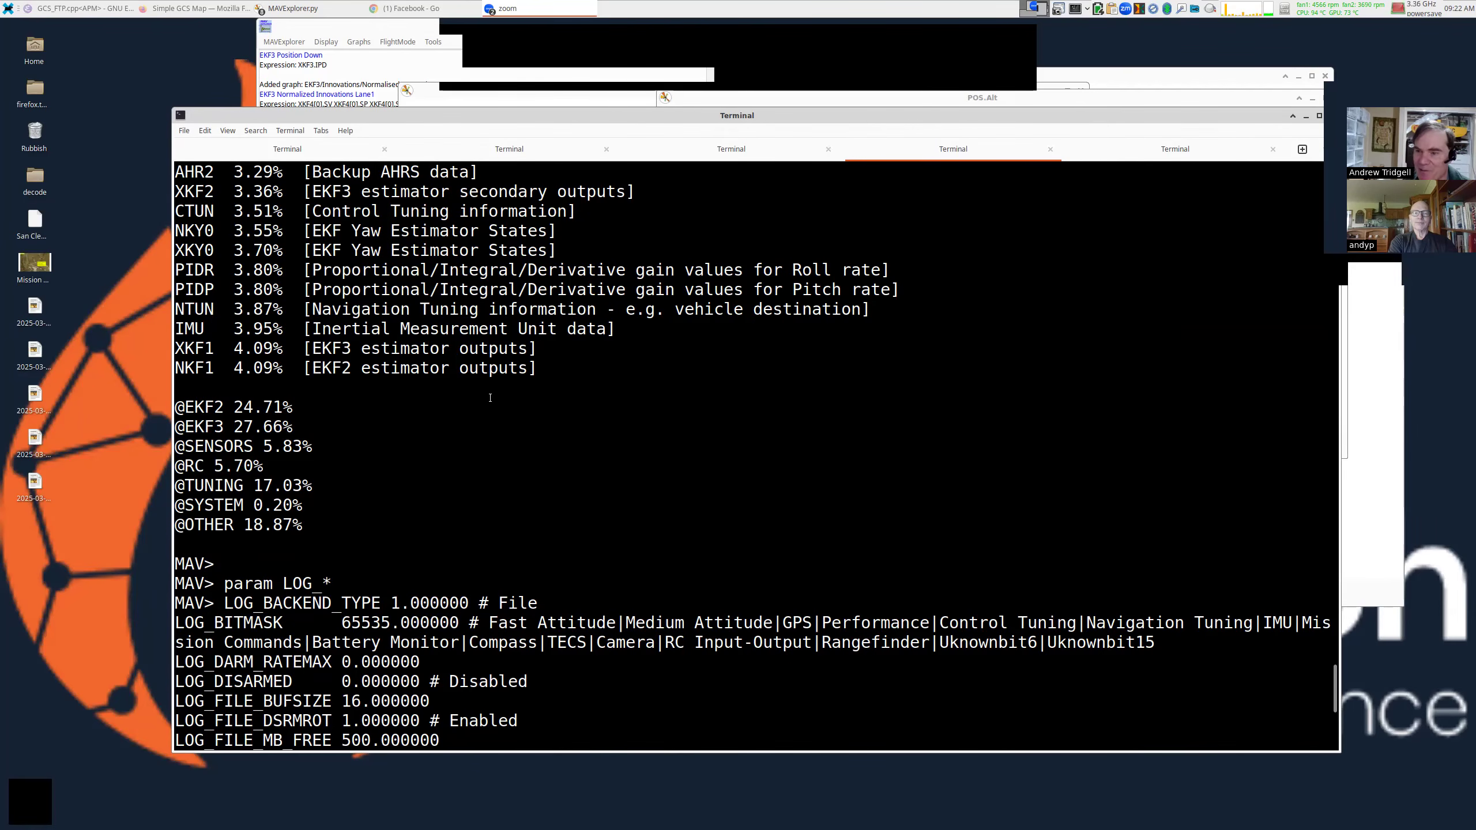
{"action": "scroll", "coordinate": [490, 398], "scroll_direction": "down", "scroll_amount": 7}
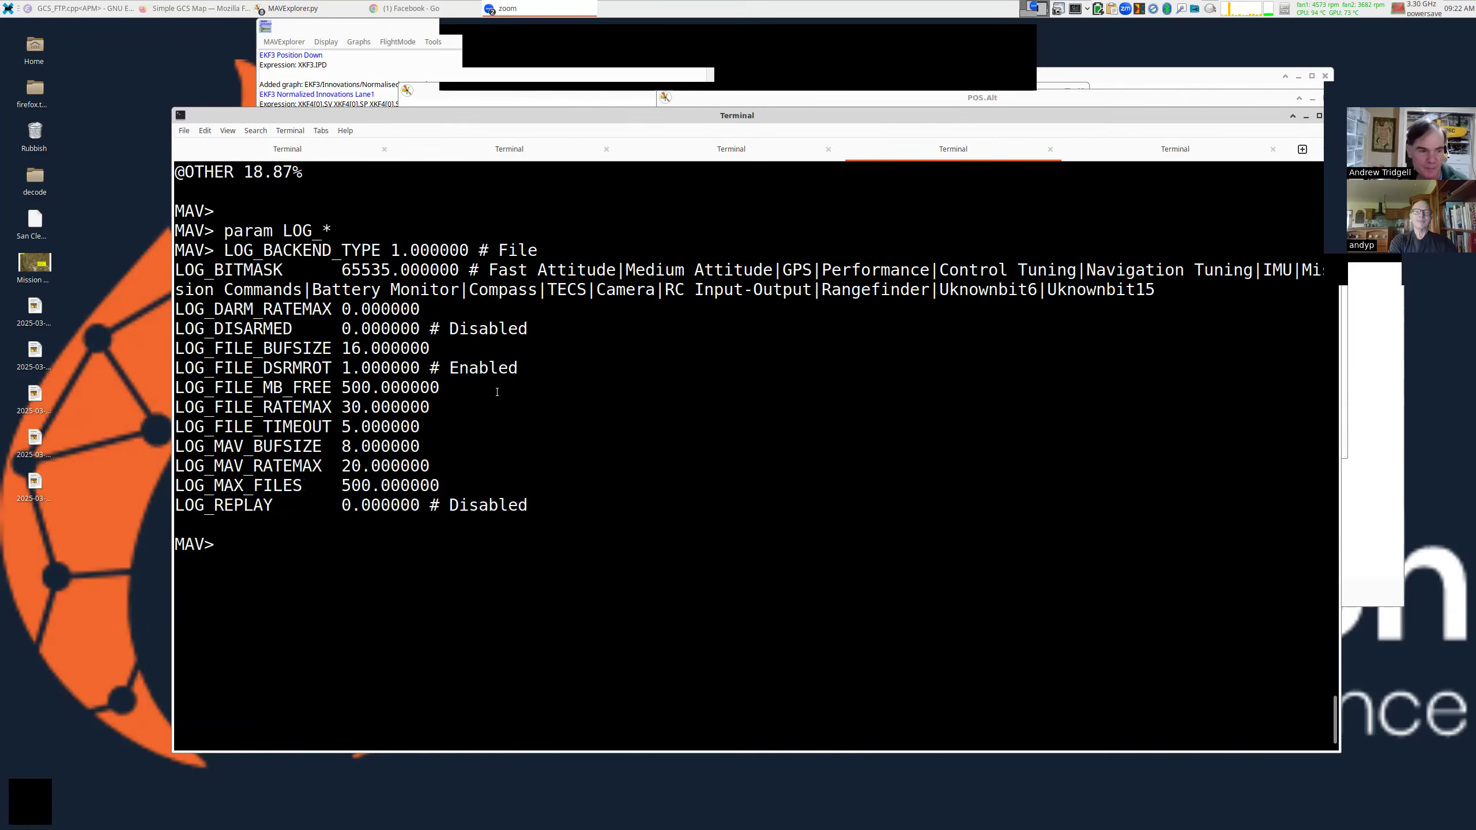
Quit MAVExplorer, list the logs, and relaunch MAVExplorer.py on the other aerobatic .bin log.
{"action": "key", "text": "ctrl+c"}
{"action": "key", "text": "ctrl+c"}
{"action": "key", "text": "ctrl+c"}
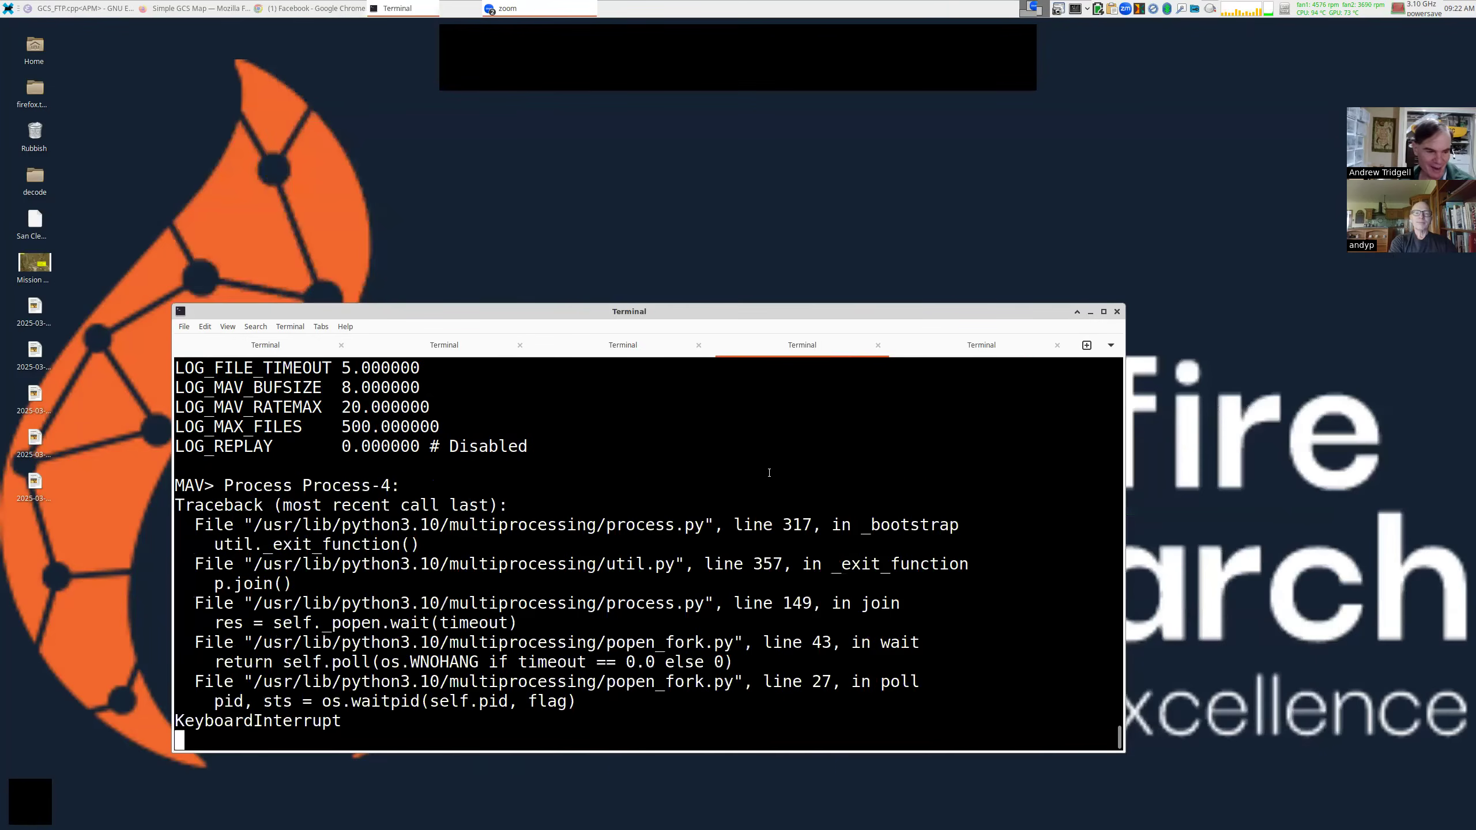
{"action": "type", "text": "ls"}
{"action": "key", "text": "Return"}
{"action": "type", "text": "MAVE"}
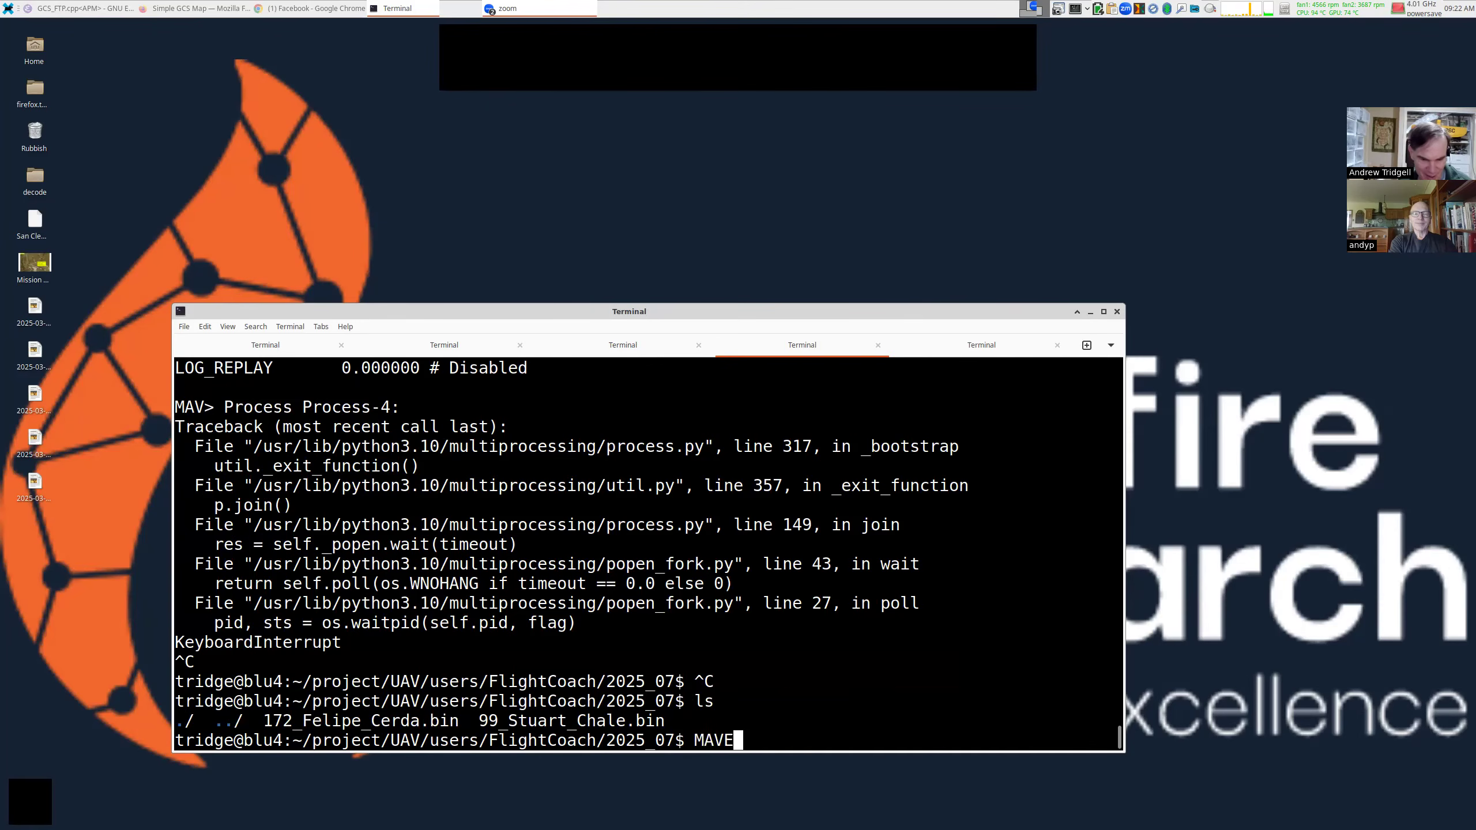
{"action": "key", "text": "Tab"}
{"action": "type", "text": "1"}
{"action": "key", "text": "Tab"}
{"action": "key", "text": "Return"}
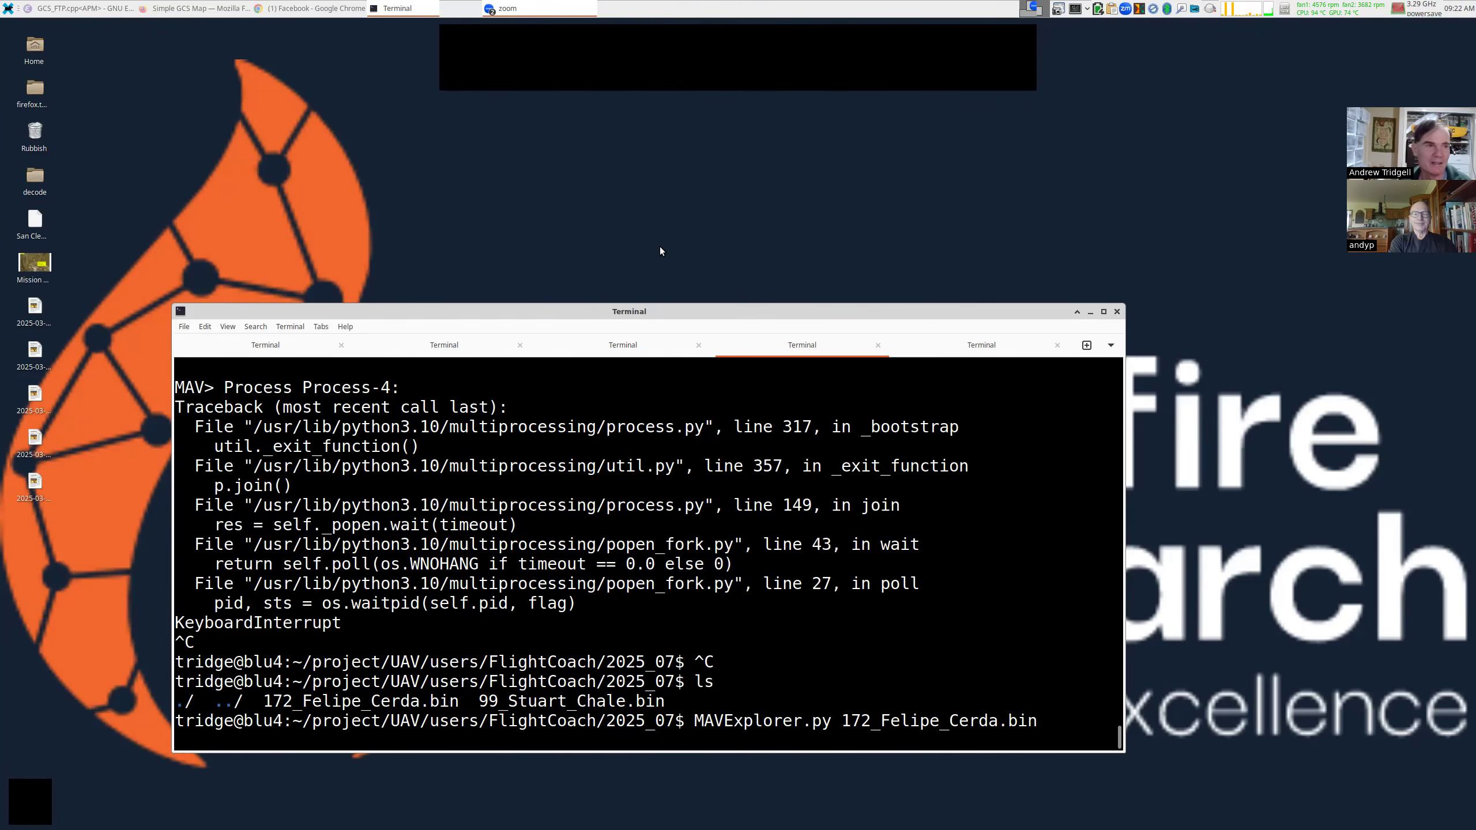
Rotate the flight path in the Flight Plotter 3D view, then reposition the console up-left.
{"action": "left_click", "coordinate": [285, 6]}
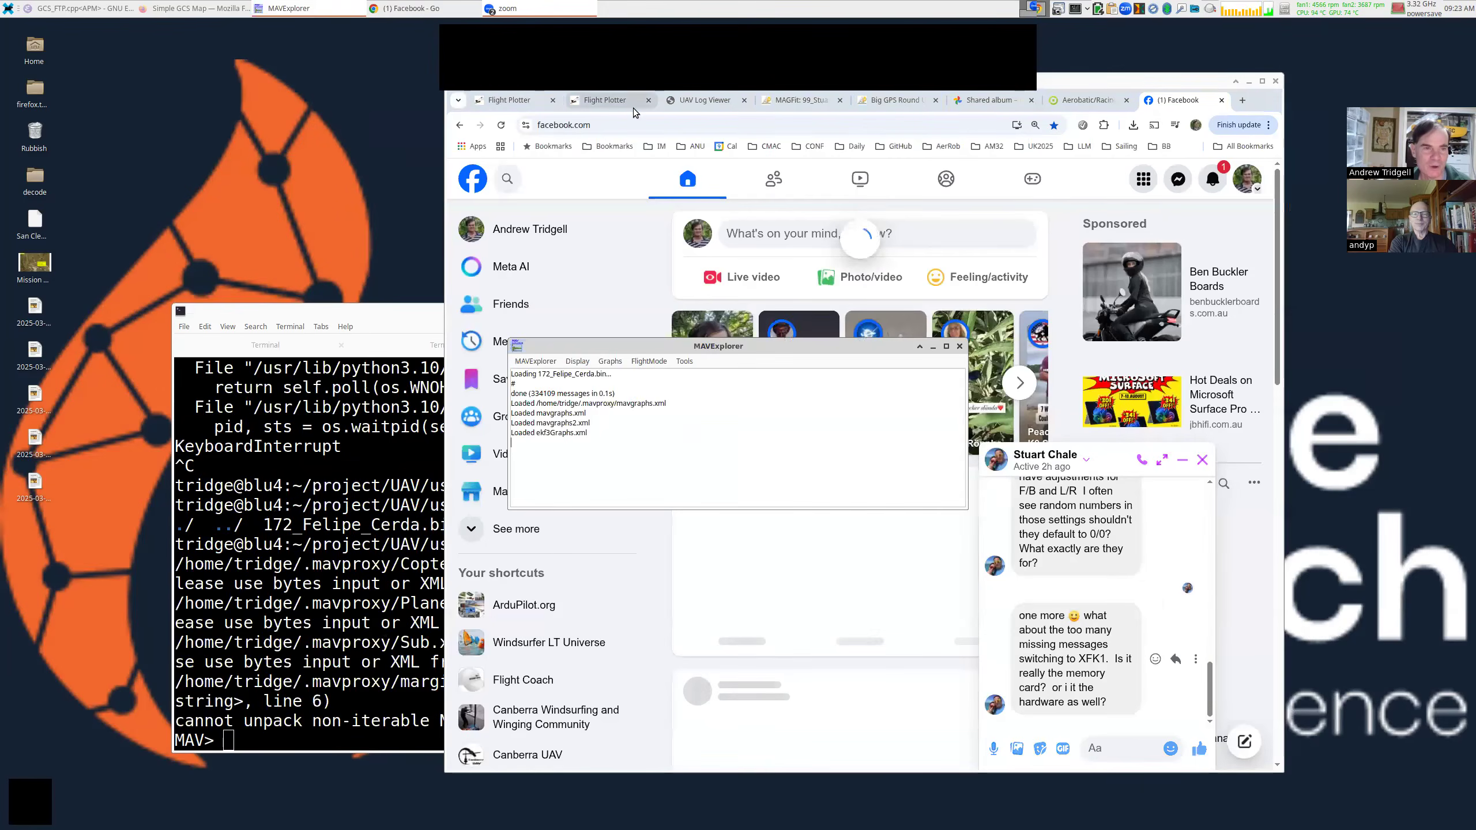
{"action": "left_click", "coordinate": [630, 102]}
{"action": "mouse_move", "coordinate": [847, 428]}
{"action": "left_mouse_down"}
{"action": "mouse_move", "coordinate": [916, 397]}
{"action": "mouse_move", "coordinate": [876, 410]}
{"action": "mouse_move", "coordinate": [918, 413]}
{"action": "mouse_move", "coordinate": [881, 431]}
{"action": "mouse_move", "coordinate": [866, 419]}
{"action": "mouse_move", "coordinate": [854, 438]}
{"action": "left_mouse_up"}
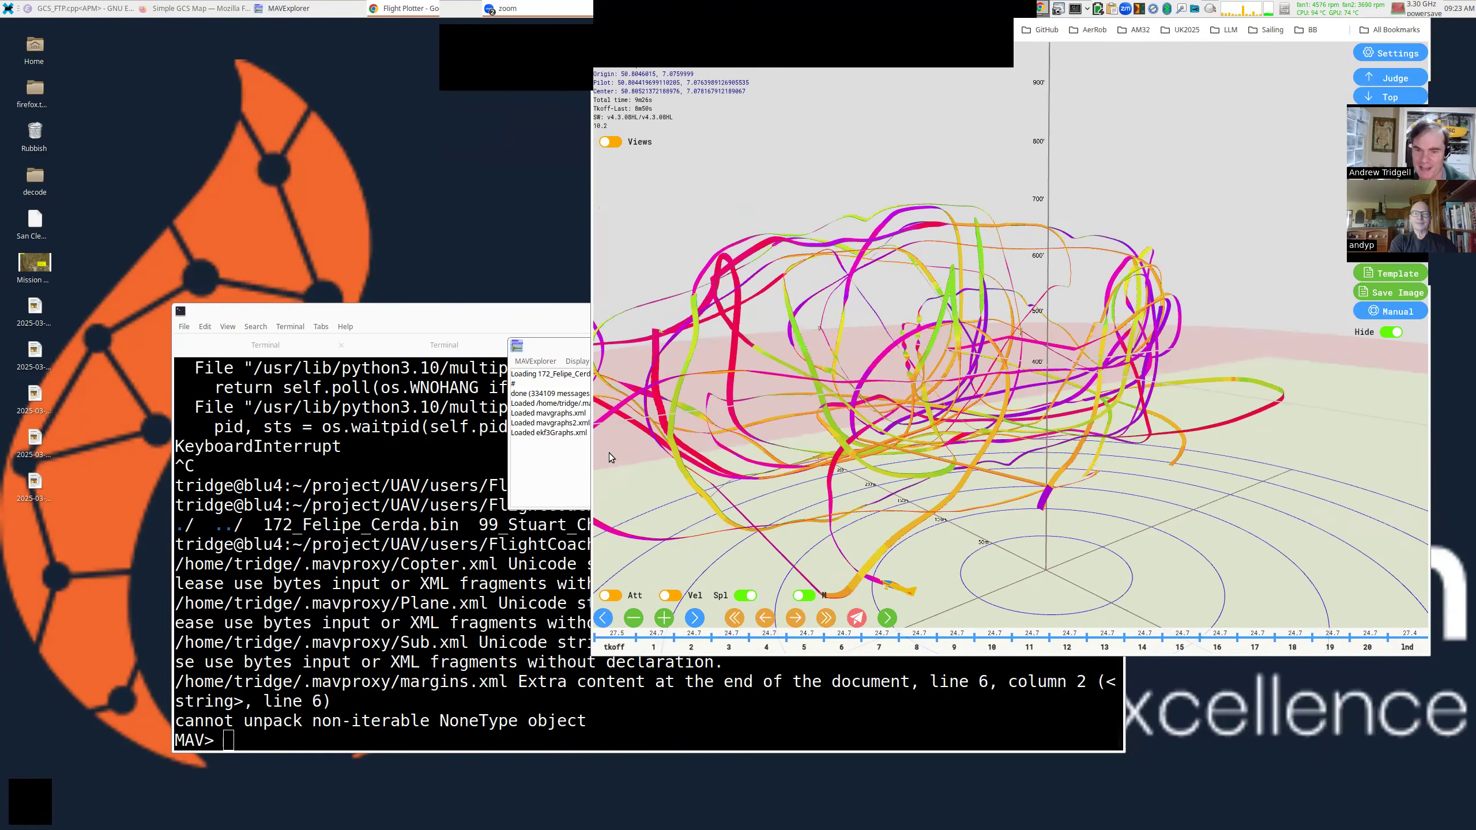
{"action": "left_click", "coordinate": [425, 507]}
{"action": "left_click_drag", "start_coordinate": [712, 455], "coordinate": [606, 415]}
Plot GPS and POS tracks with map GPS POS, enlarge the map, and inspect points.
{"action": "type", "text": "map"}
{"action": "type", "text": "PS POS"}
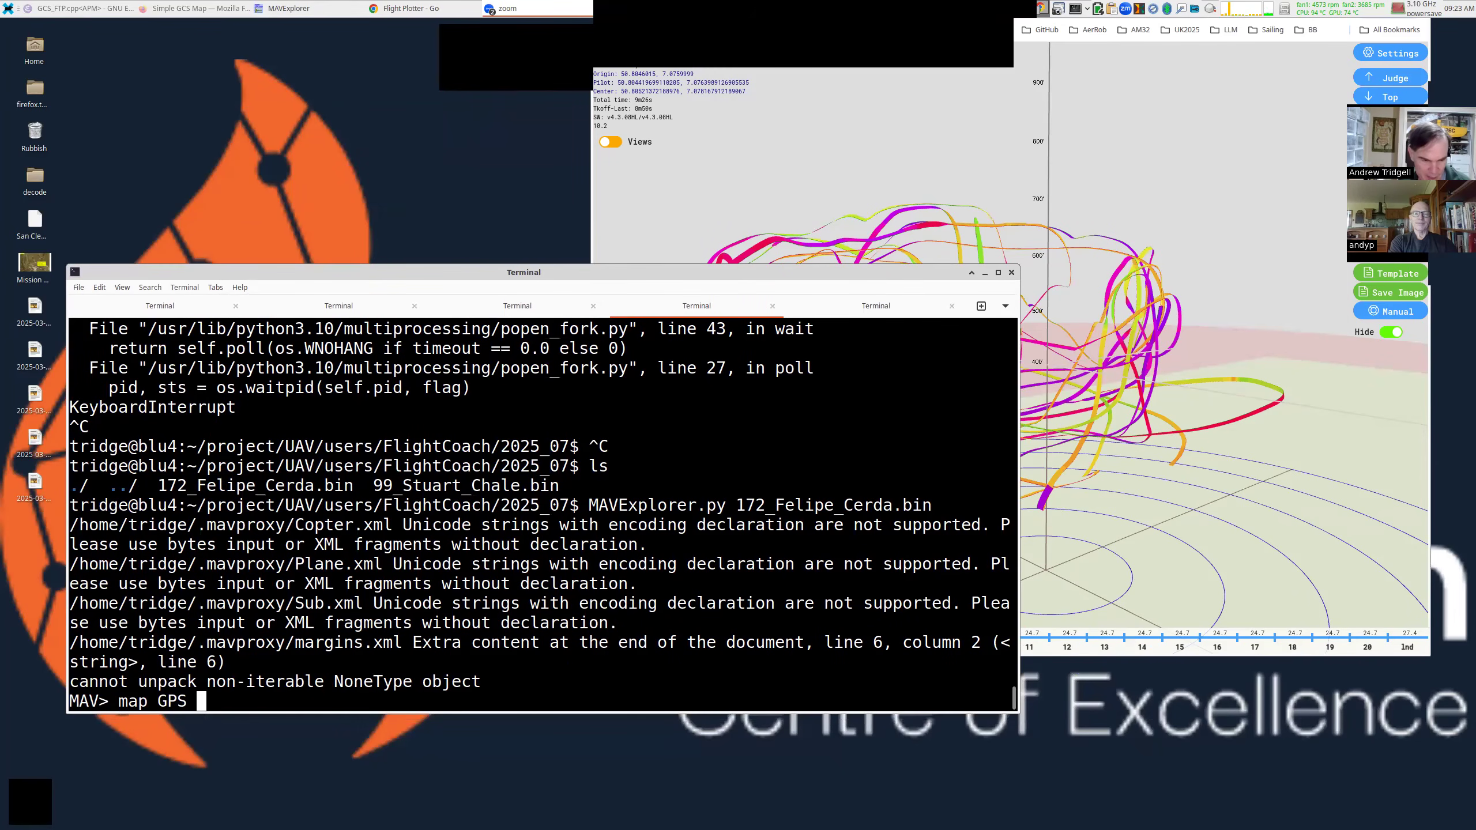
{"action": "key", "text": "Return"}
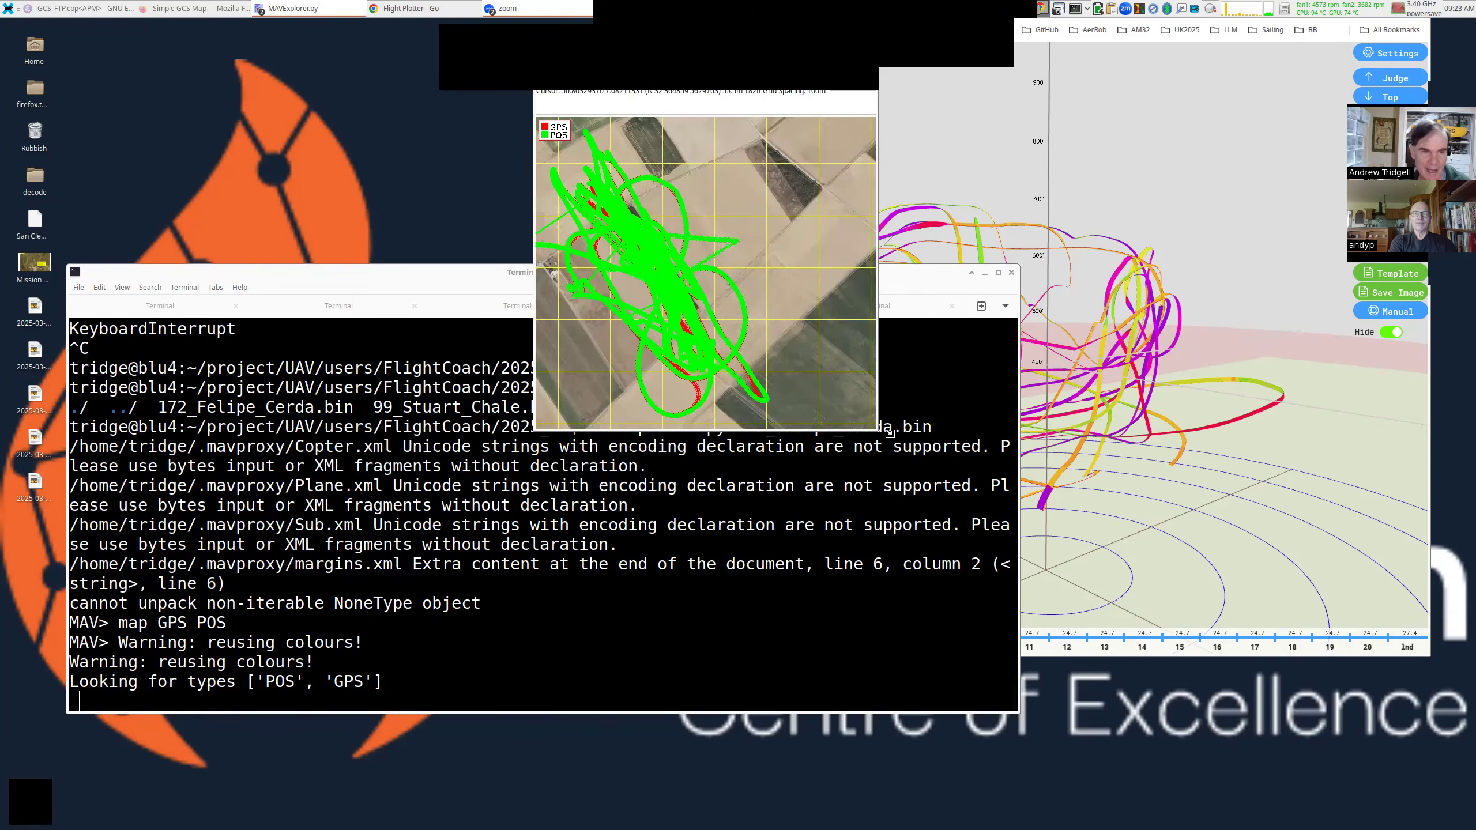
{"action": "left_click_drag", "start_coordinate": [889, 430], "coordinate": [1224, 638]}
{"action": "left_click", "coordinate": [877, 347]}
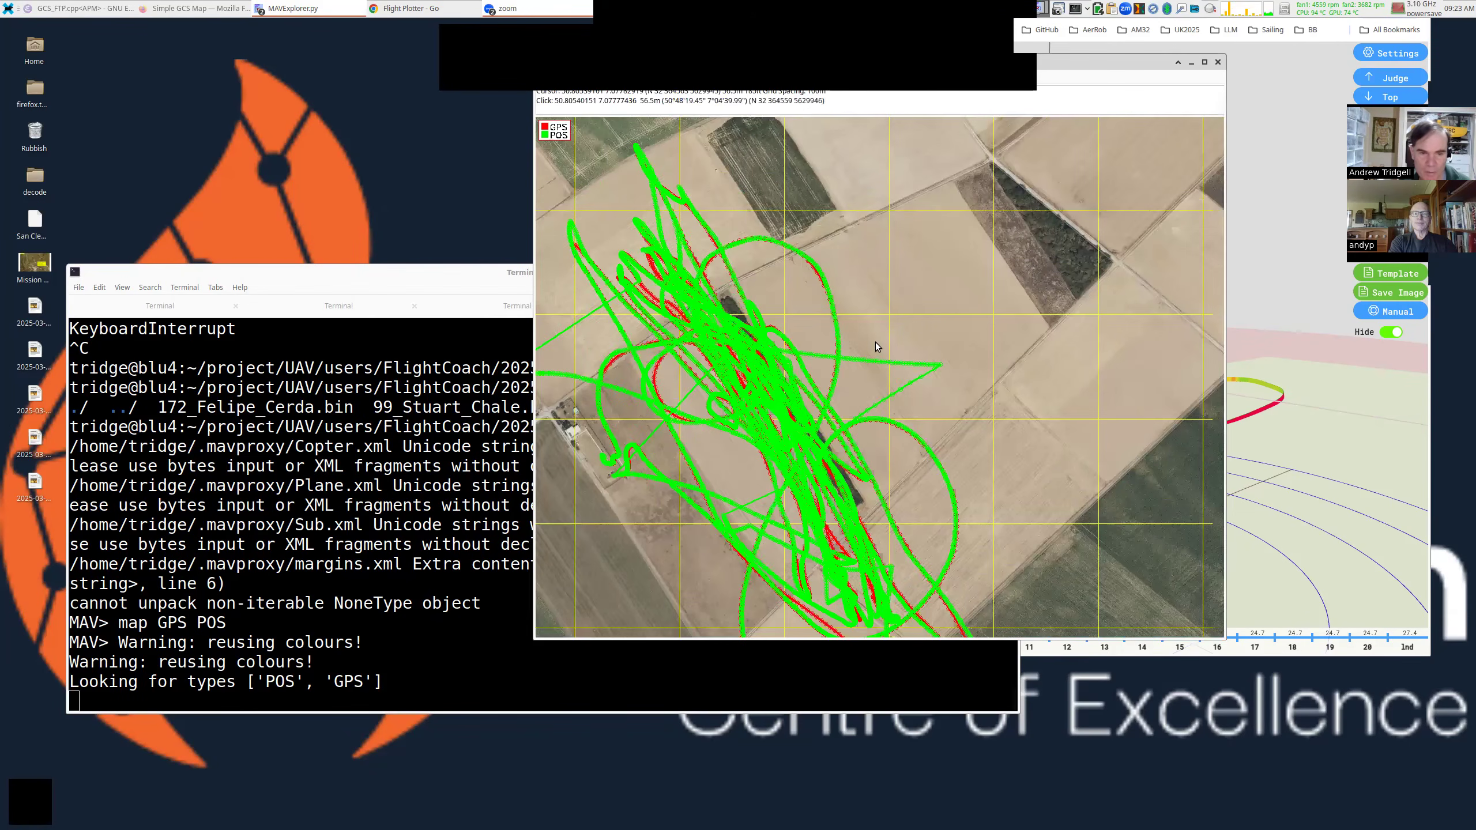
{"action": "left_click", "coordinate": [850, 268]}
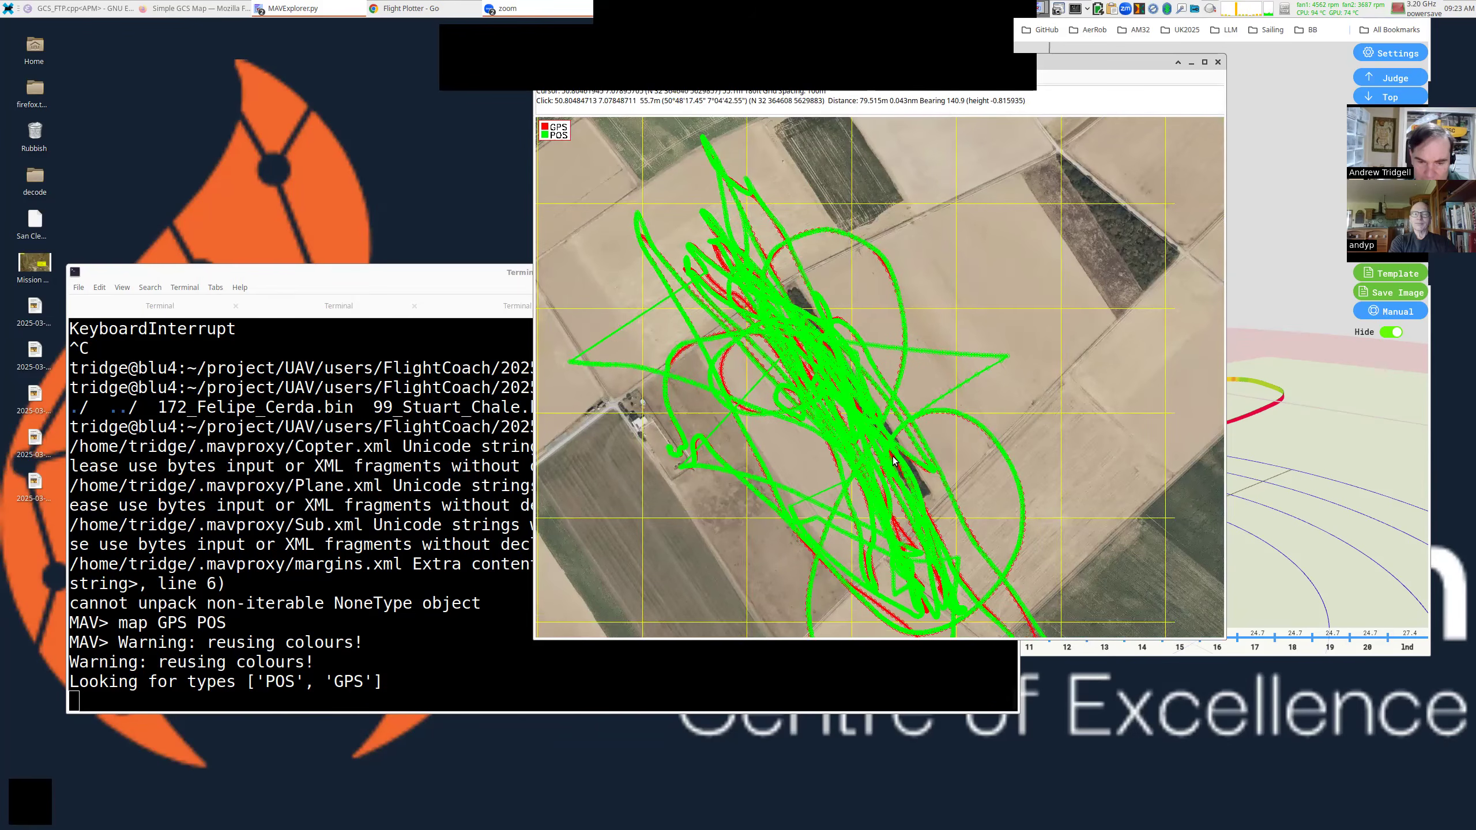
Add the EKF3 Position Innovation NE graph and enlarge its window.
{"action": "left_click", "coordinate": [360, 429]}
{"action": "left_click", "coordinate": [322, 8]}
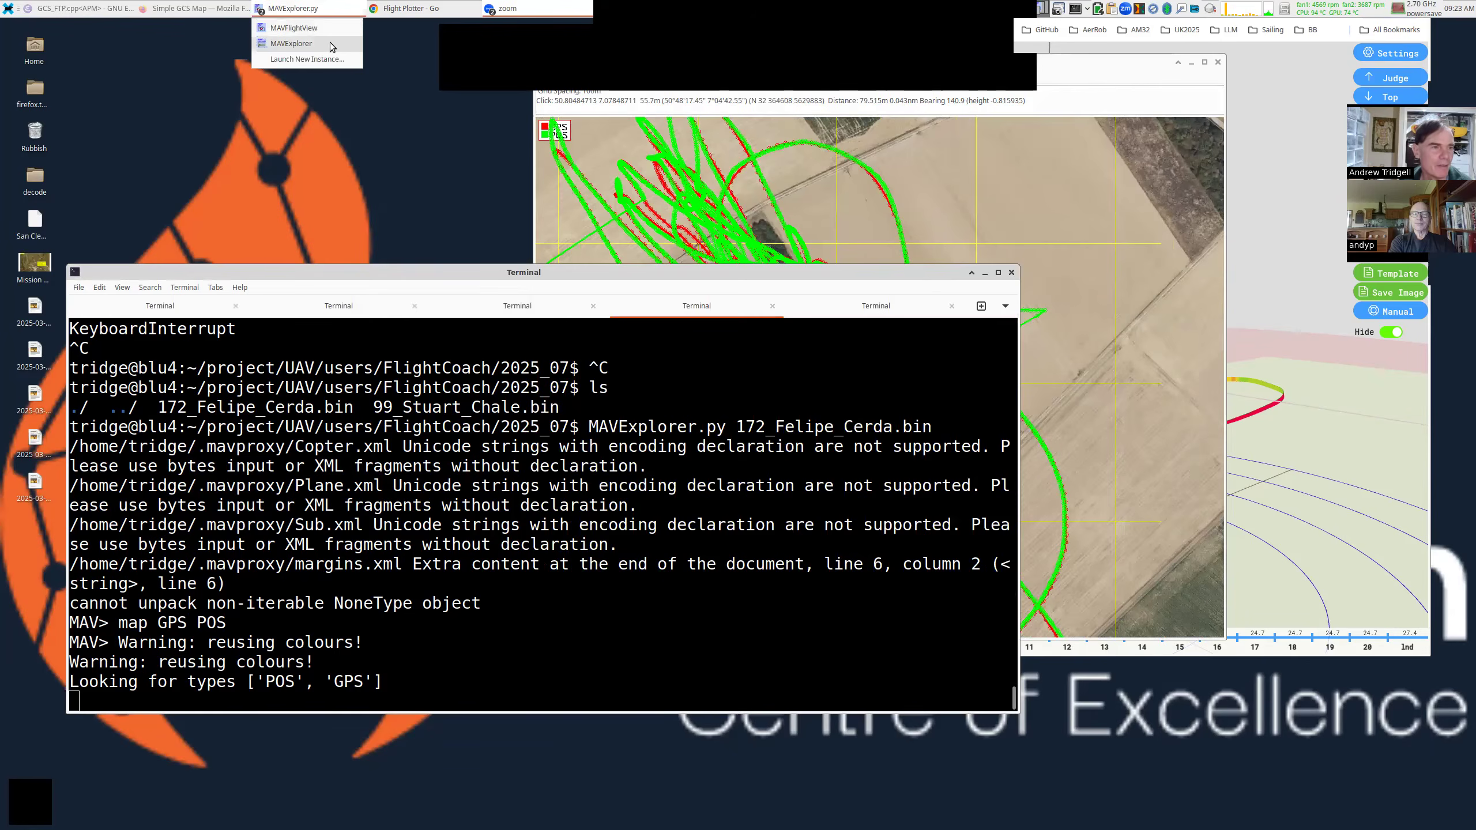
{"action": "left_click", "coordinate": [330, 44]}
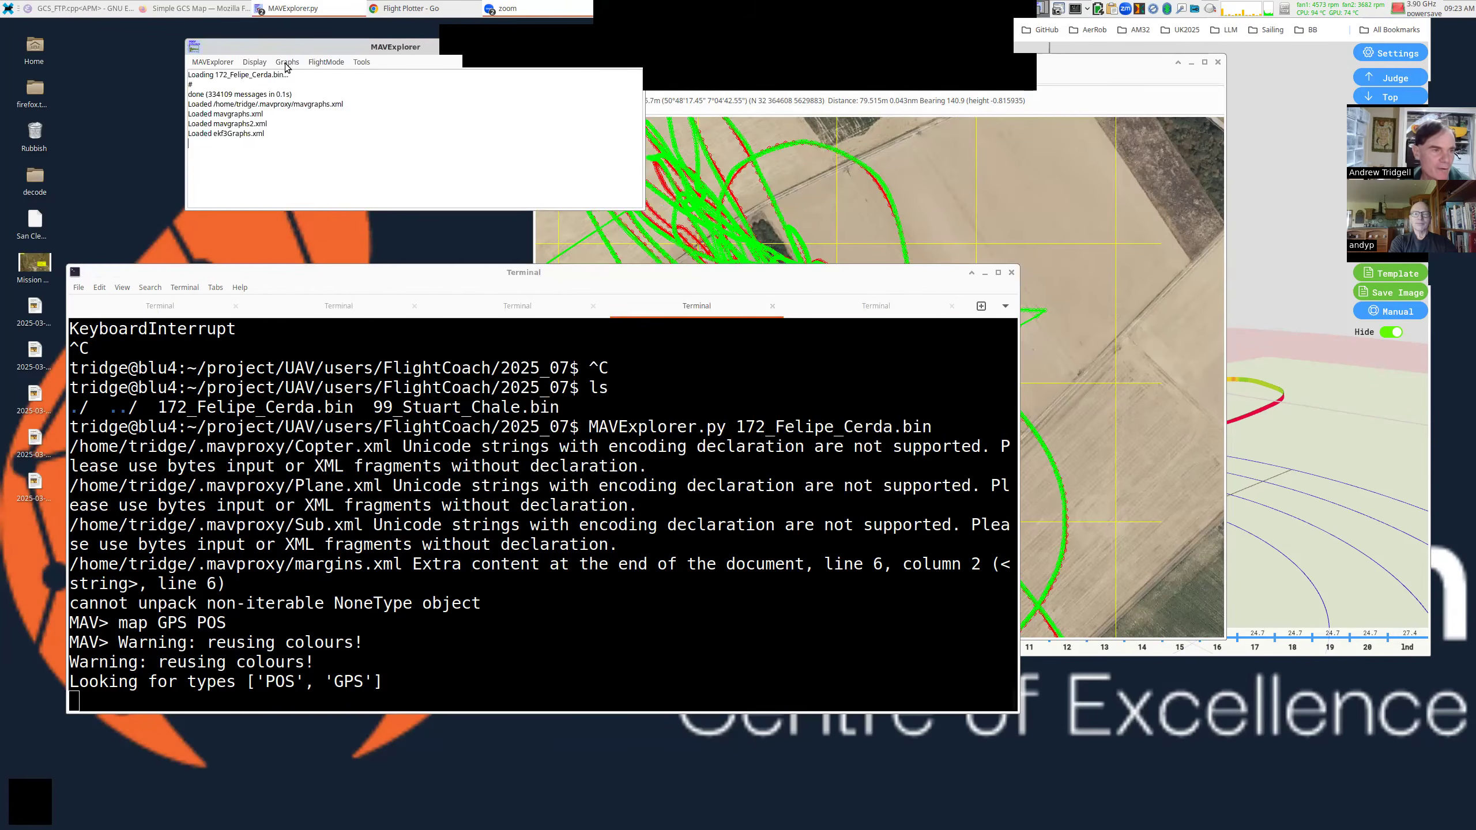
{"action": "left_click", "coordinate": [286, 63]}
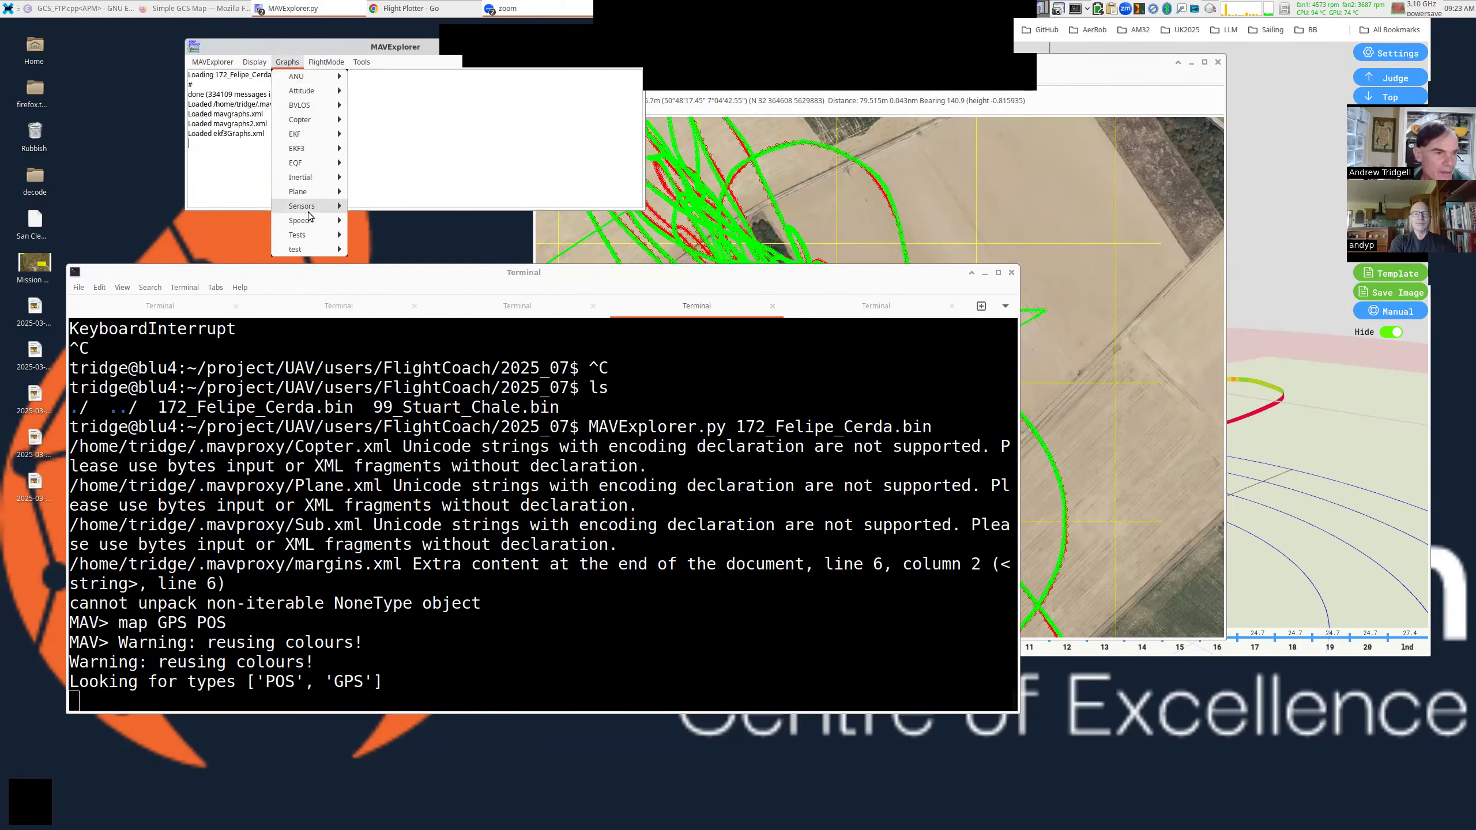
{"action": "mouse_move", "coordinate": [322, 151]}
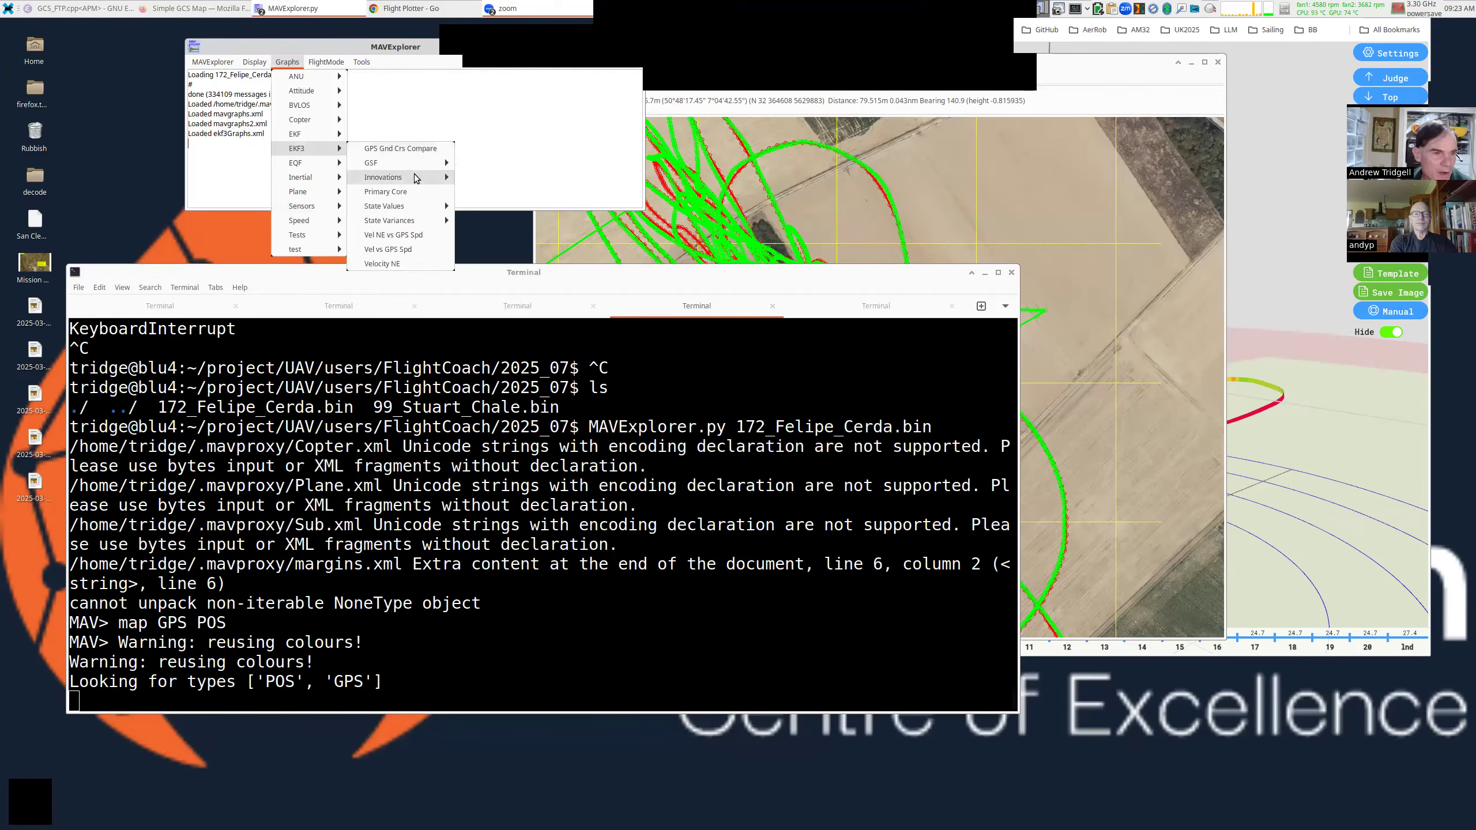
{"action": "mouse_move", "coordinate": [417, 177]}
{"action": "left_click", "coordinate": [535, 249]}
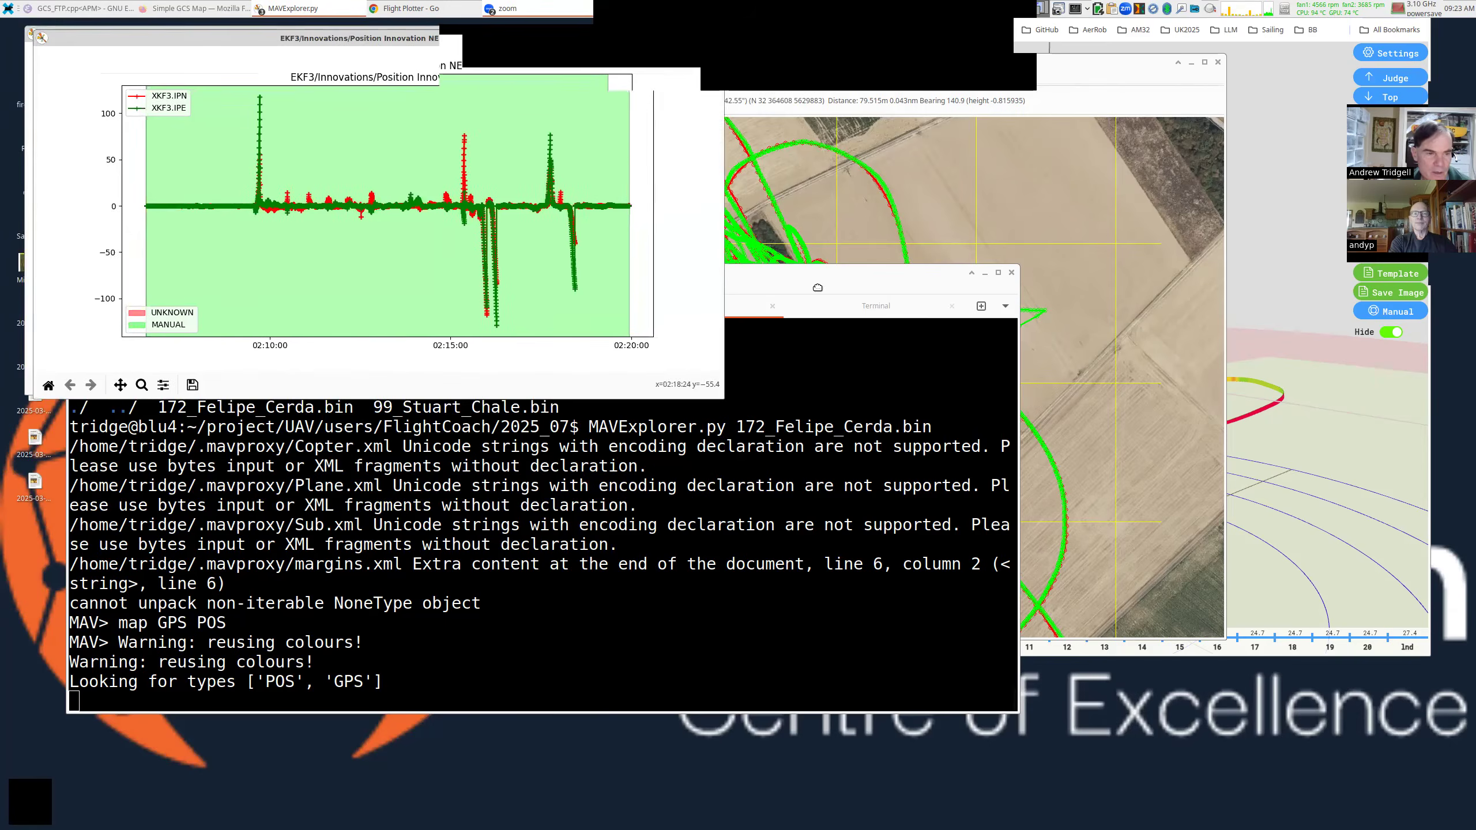
{"action": "left_click_drag", "start_coordinate": [1044, 482], "coordinate": [1189, 605]}
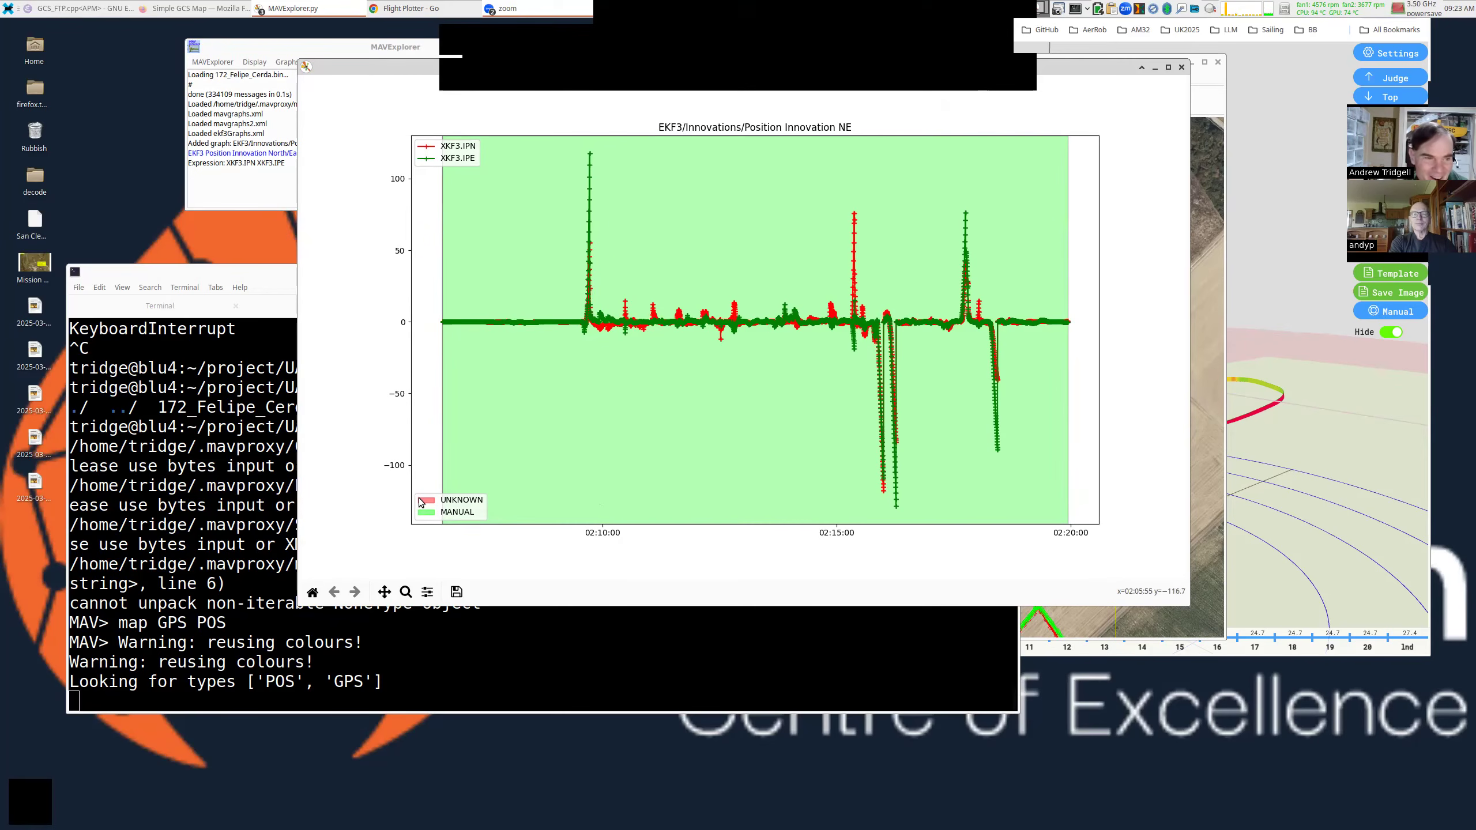
Zoom the innovation plot onto the 02:16:00–02:16:20 divergence and shift the window right.
{"action": "left_click", "coordinate": [405, 592]}
{"action": "left_click_drag", "start_coordinate": [840, 199], "coordinate": [906, 516]}
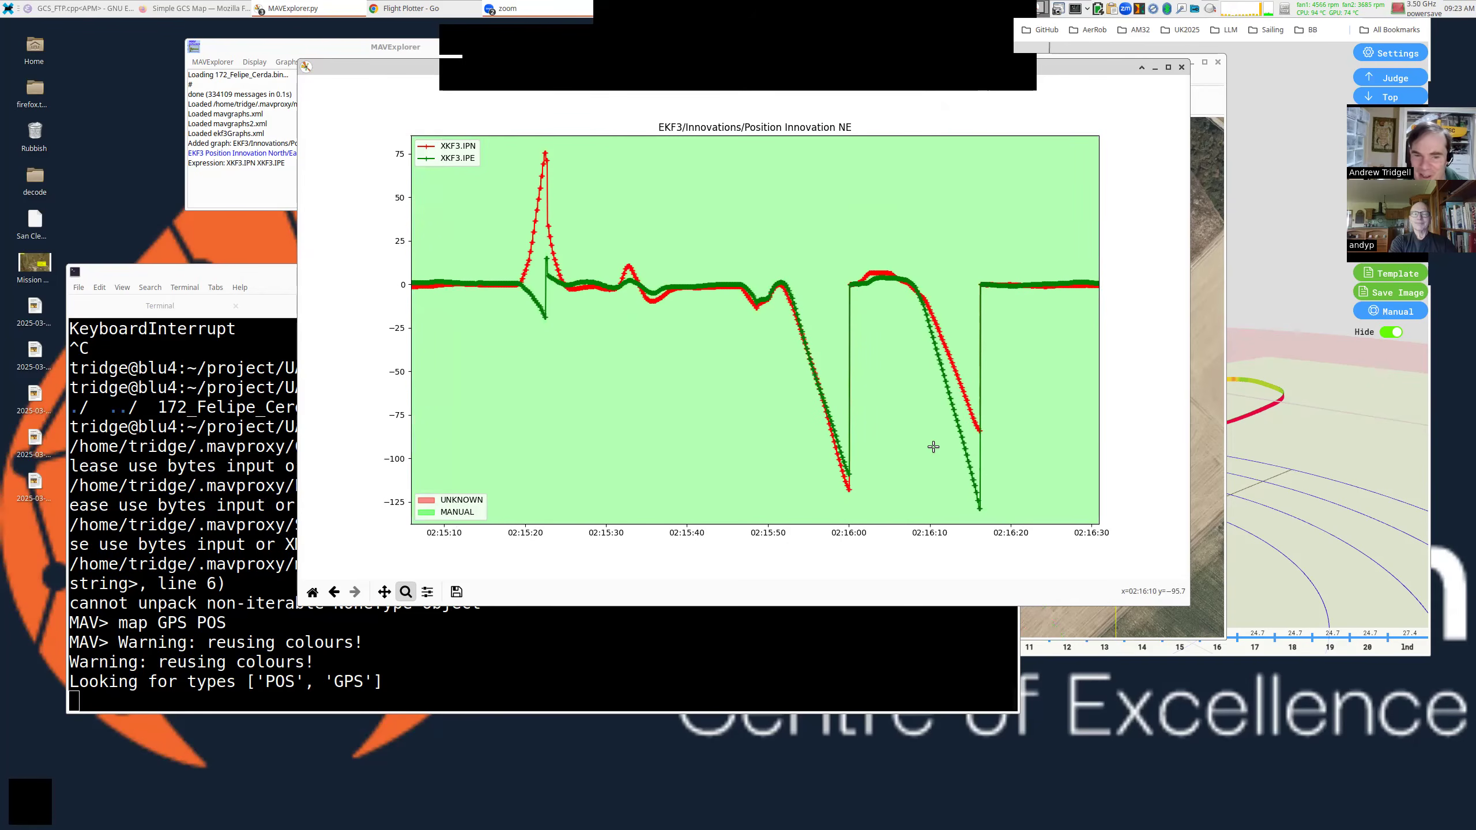
{"action": "left_click_drag", "start_coordinate": [838, 222], "coordinate": [1042, 493]}
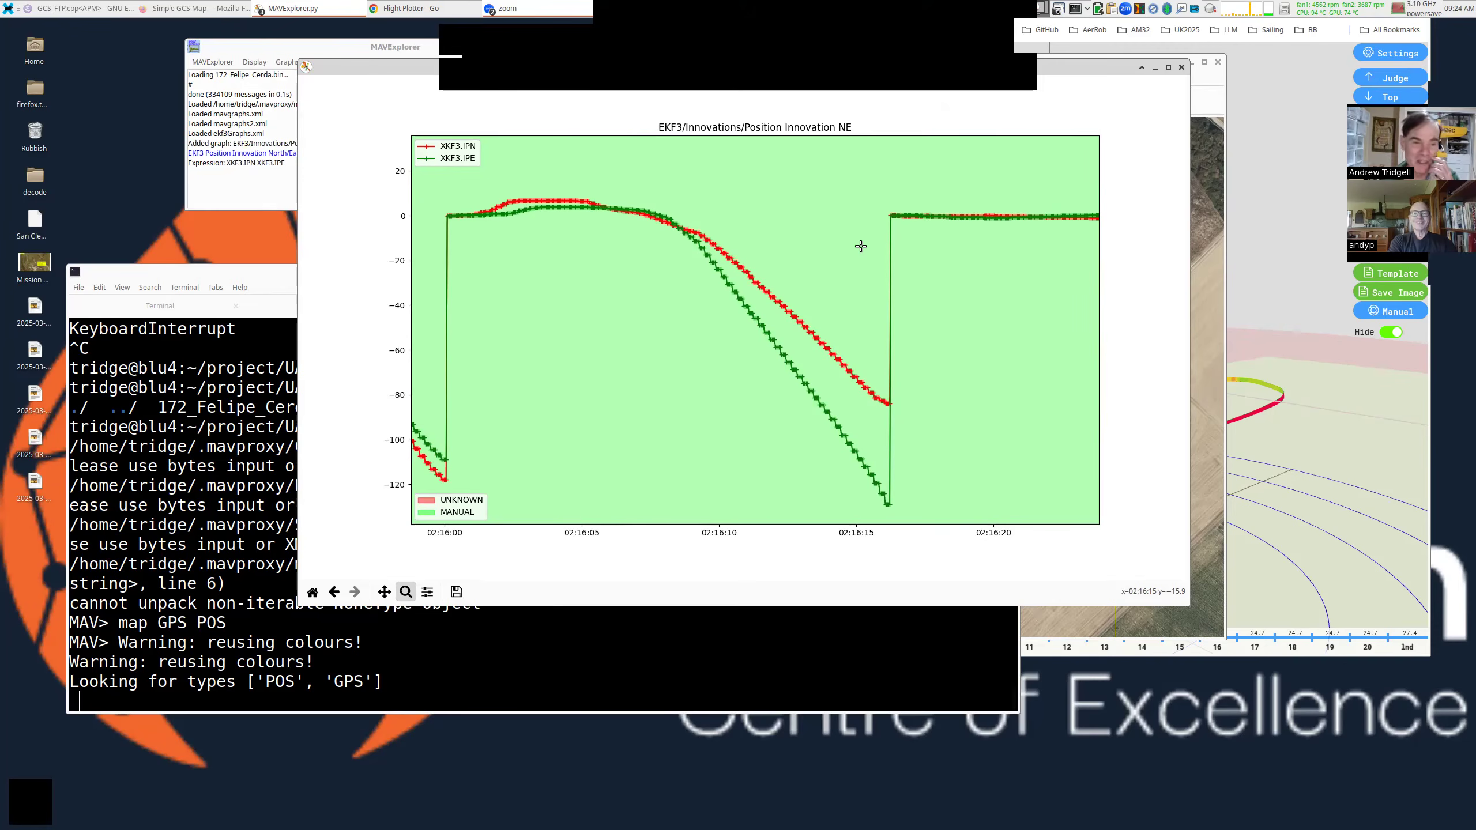
{"action": "left_click_drag", "start_coordinate": [731, 322], "coordinate": [851, 321]}
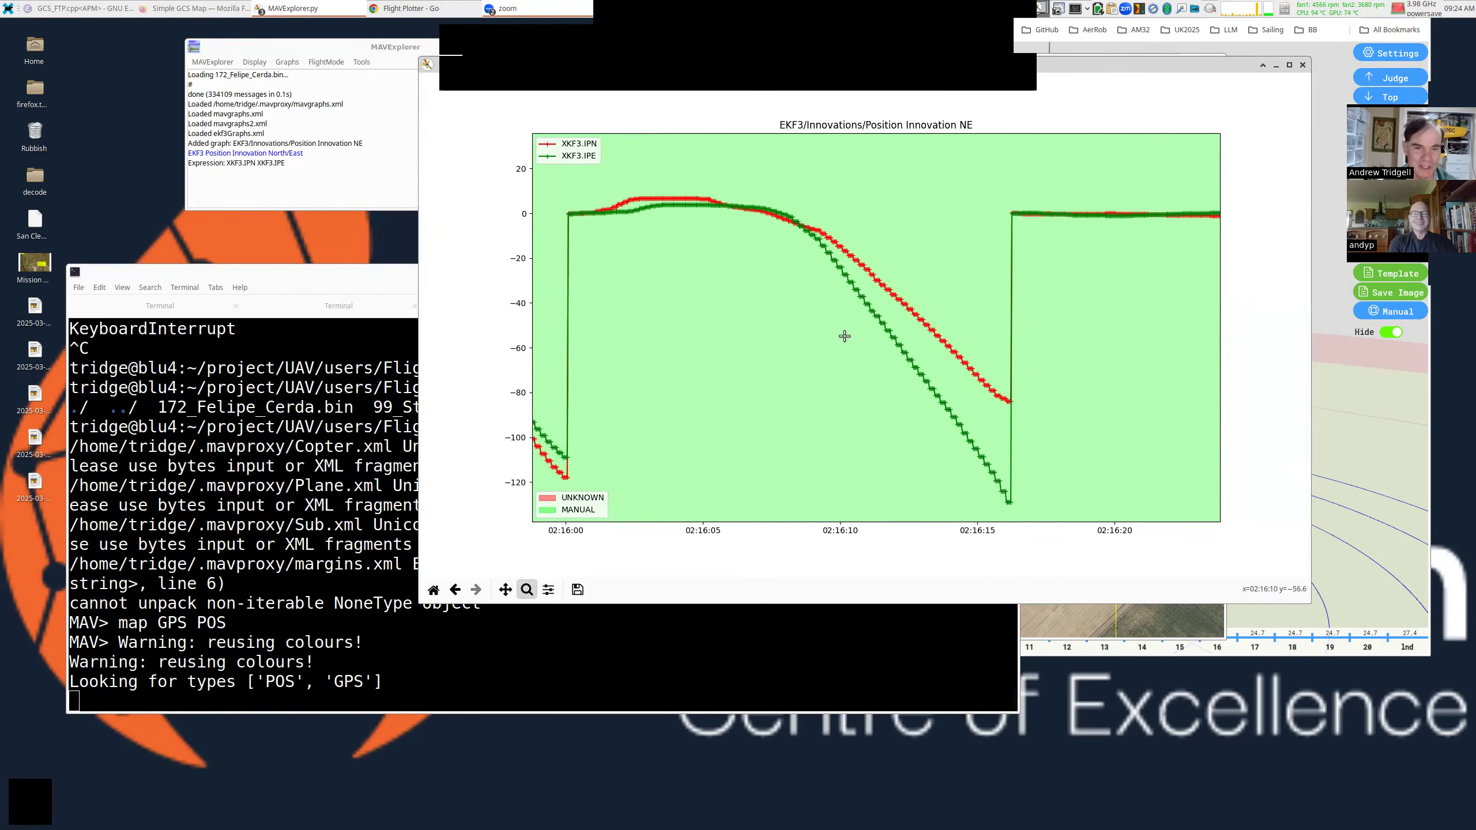
Add the Sensors > Compass > Compare Predicted graph, reset the EKF3 plot, and enlarge it.
{"action": "left_click", "coordinate": [291, 65]}
{"action": "mouse_move", "coordinate": [340, 210]}
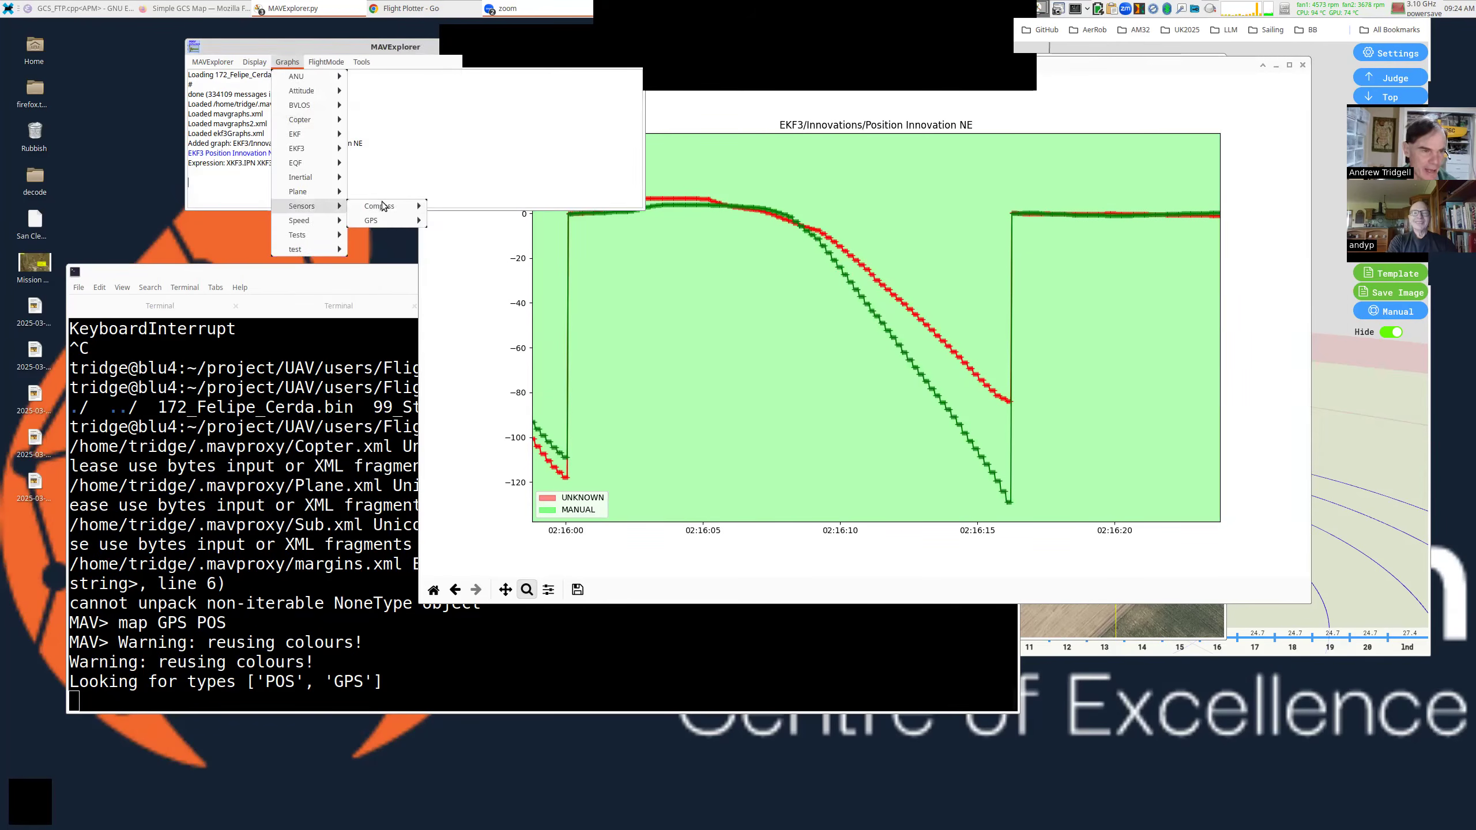
{"action": "mouse_move", "coordinate": [400, 210]}
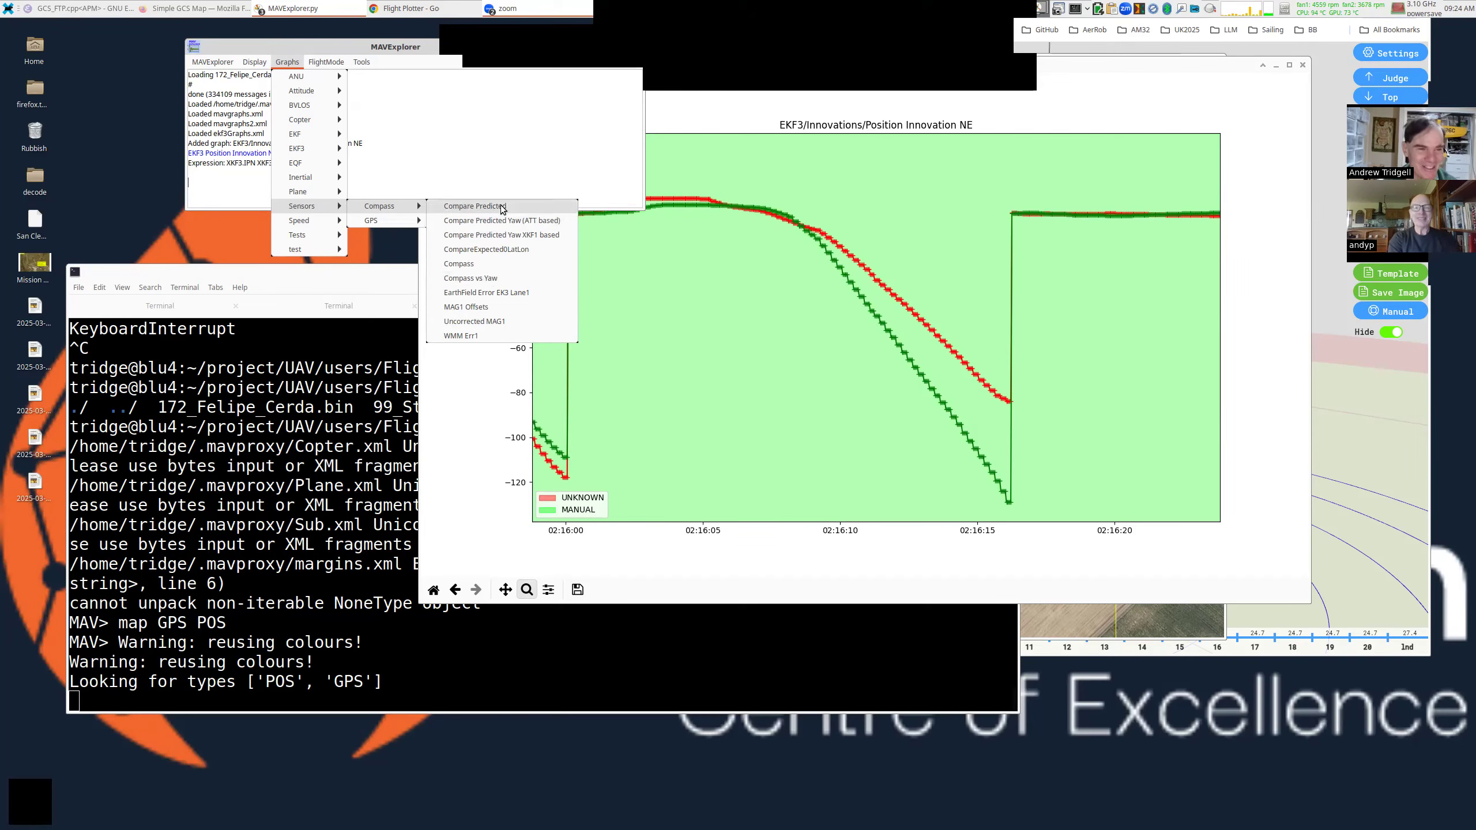
{"action": "left_click", "coordinate": [470, 206]}
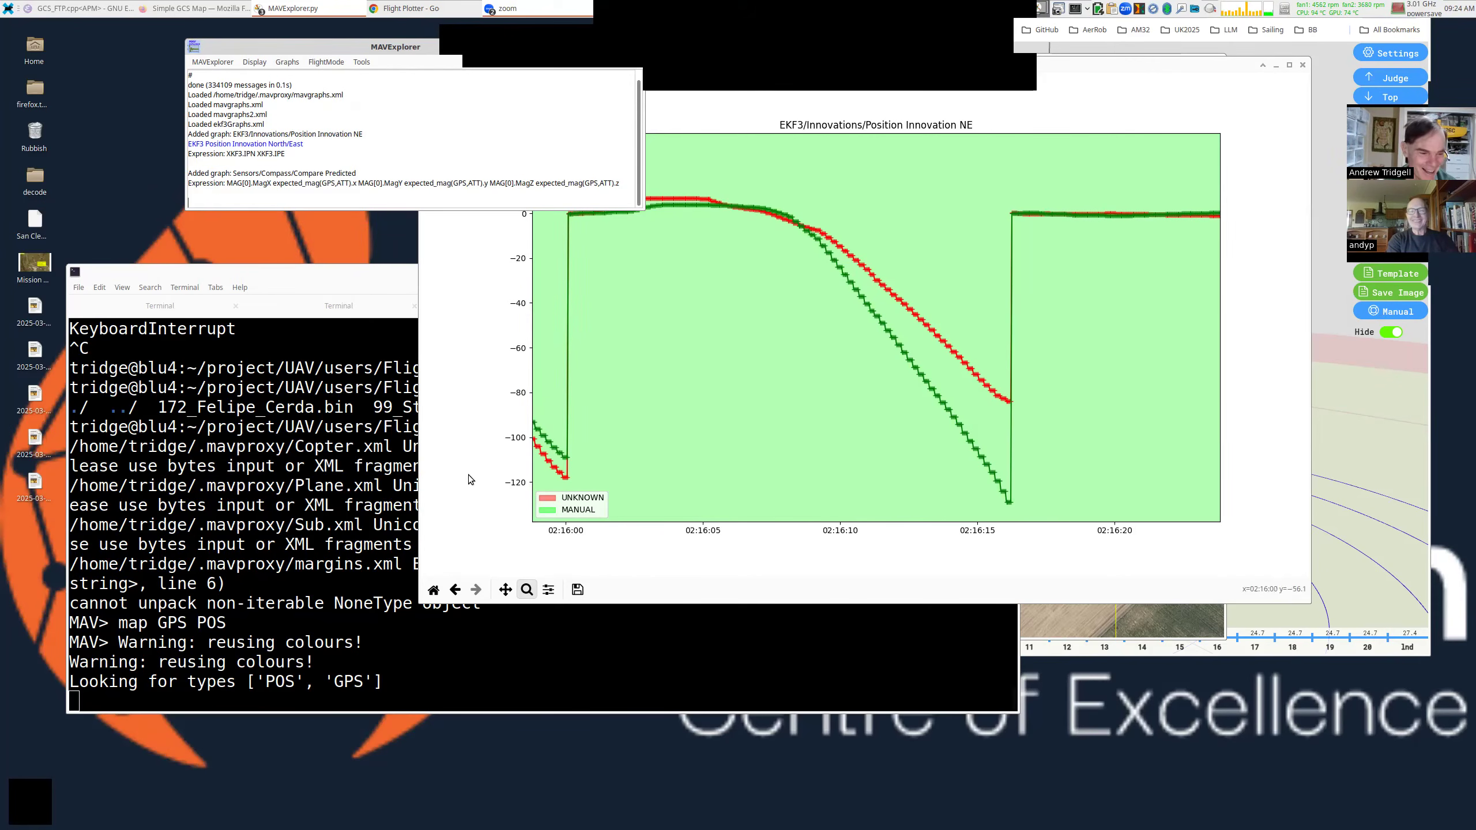
{"action": "left_click", "coordinate": [431, 591]}
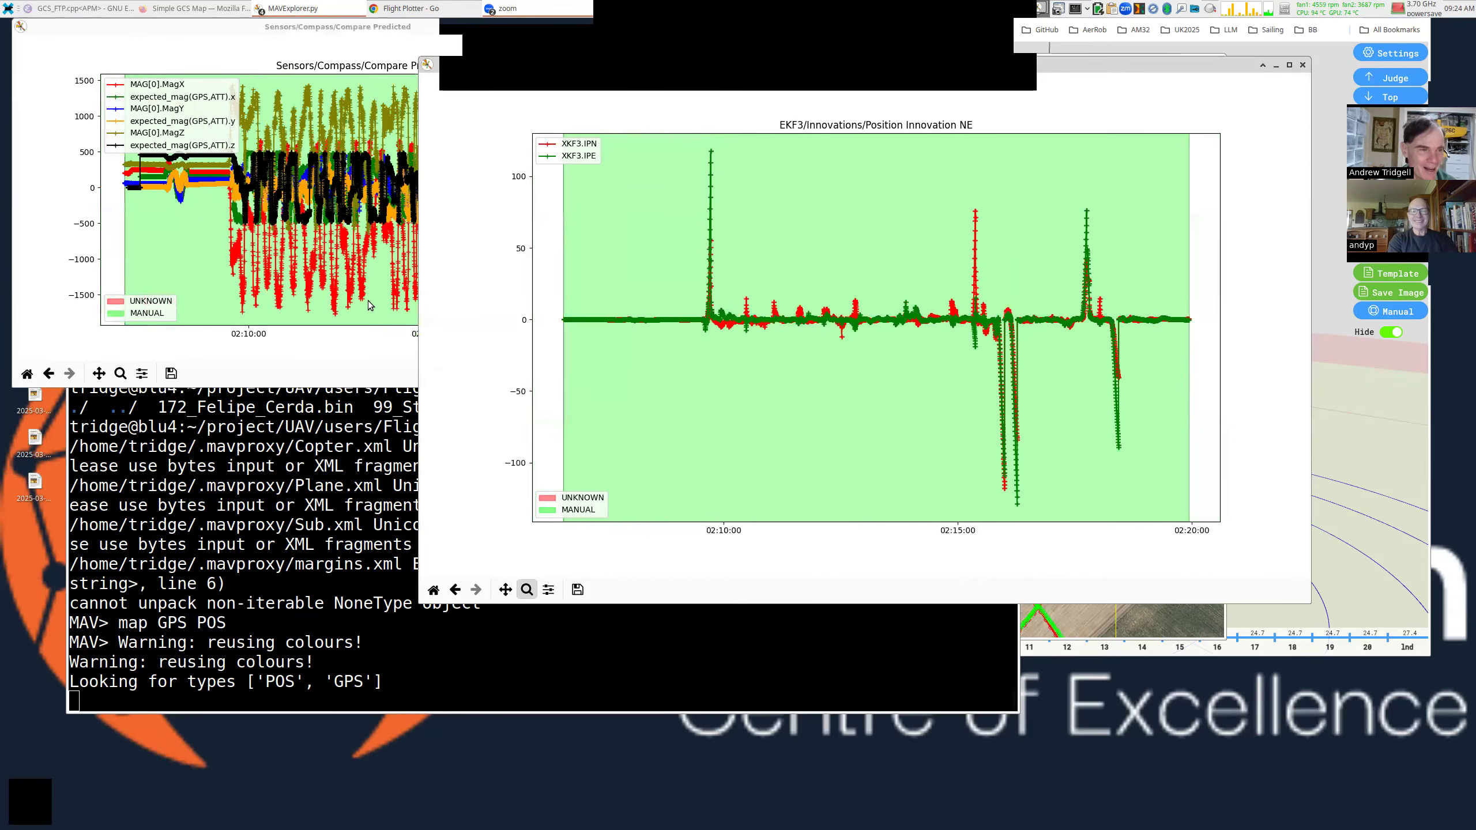
{"action": "left_click_drag", "start_coordinate": [915, 451], "coordinate": [1160, 580]}
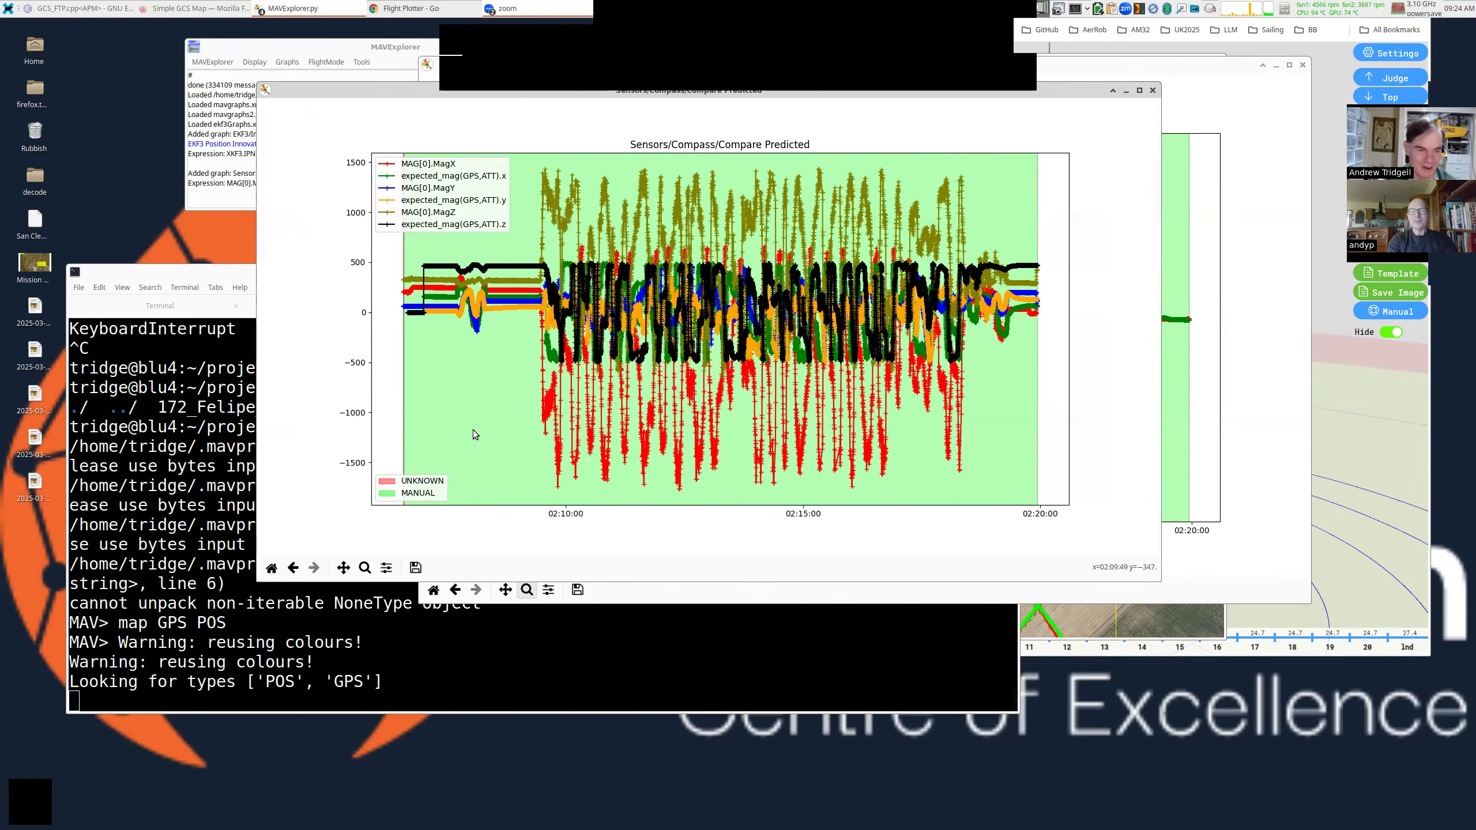
Zoom the compass graph to 02:09:21–02:09:46, then shrink and move its window up-right.
{"action": "left_click", "coordinate": [364, 568]}
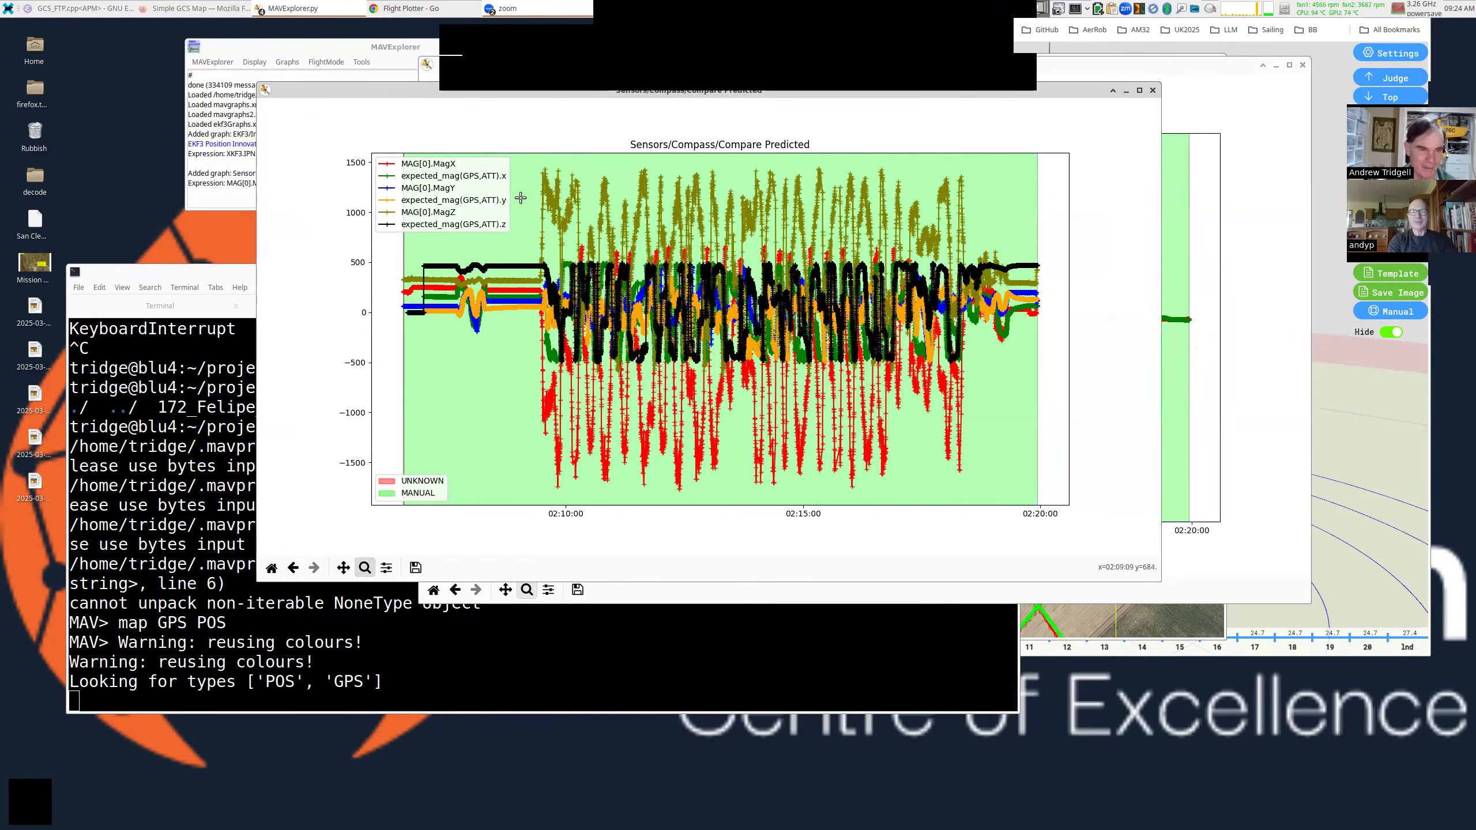
{"action": "left_click_drag", "start_coordinate": [512, 164], "coordinate": [597, 503]}
{"action": "left_click_drag", "start_coordinate": [555, 159], "coordinate": [723, 501]}
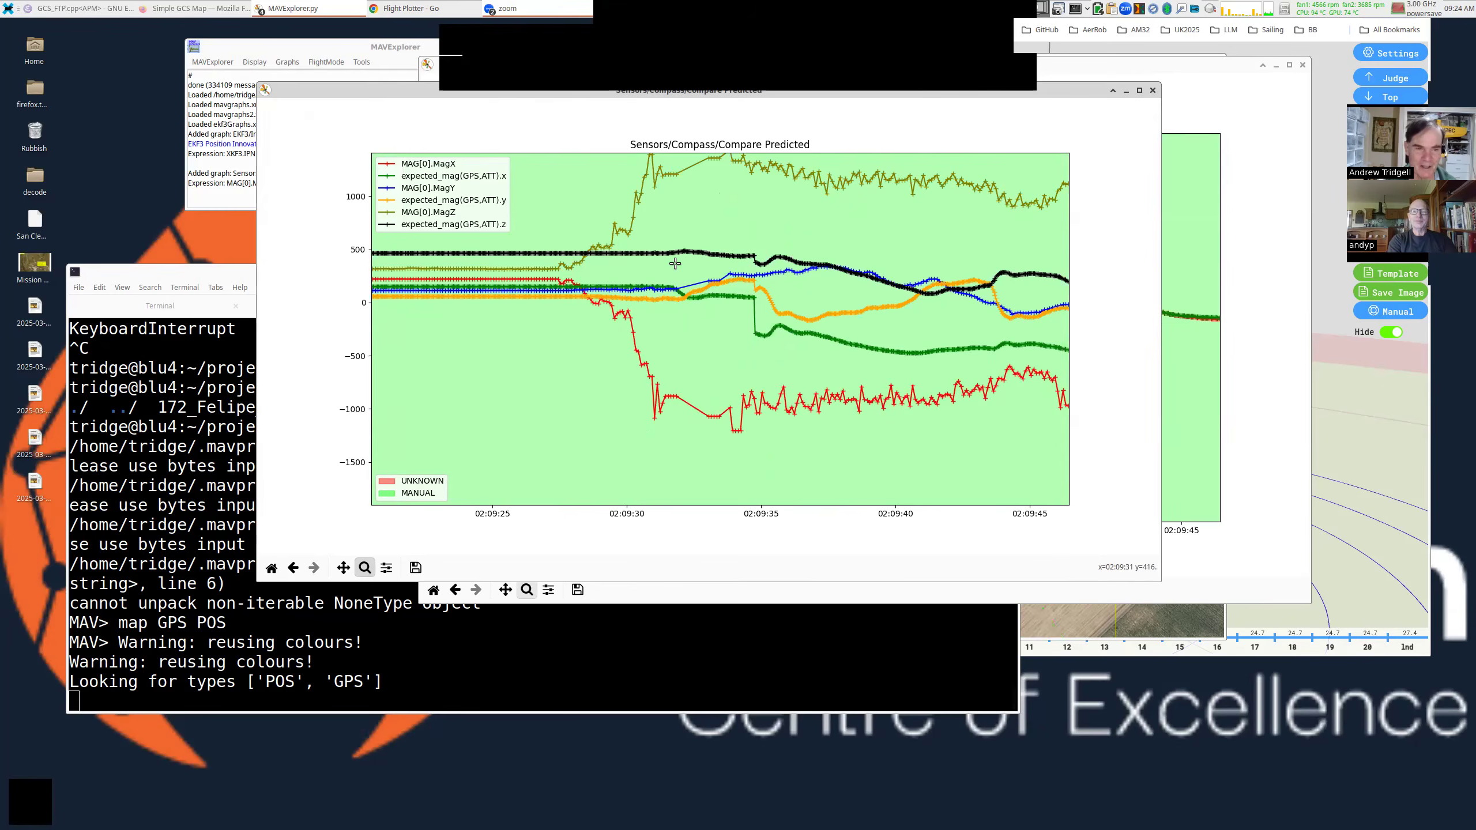
{"action": "left_click_drag", "start_coordinate": [918, 399], "coordinate": [782, 290]}
{"action": "left_click_drag", "start_coordinate": [781, 288], "coordinate": [852, 232]}
Run graph GPS.Spd at the MAV> prompt to plot GPS speed.
{"action": "left_click", "coordinate": [292, 568]}
{"action": "key", "text": "Return"}
{"action": "type", "text": "grapo"}
{"action": "key", "text": "BackSpace"}
{"action": "type", "text": "h GPS.Spd"}
{"action": "key", "text": "Return"}
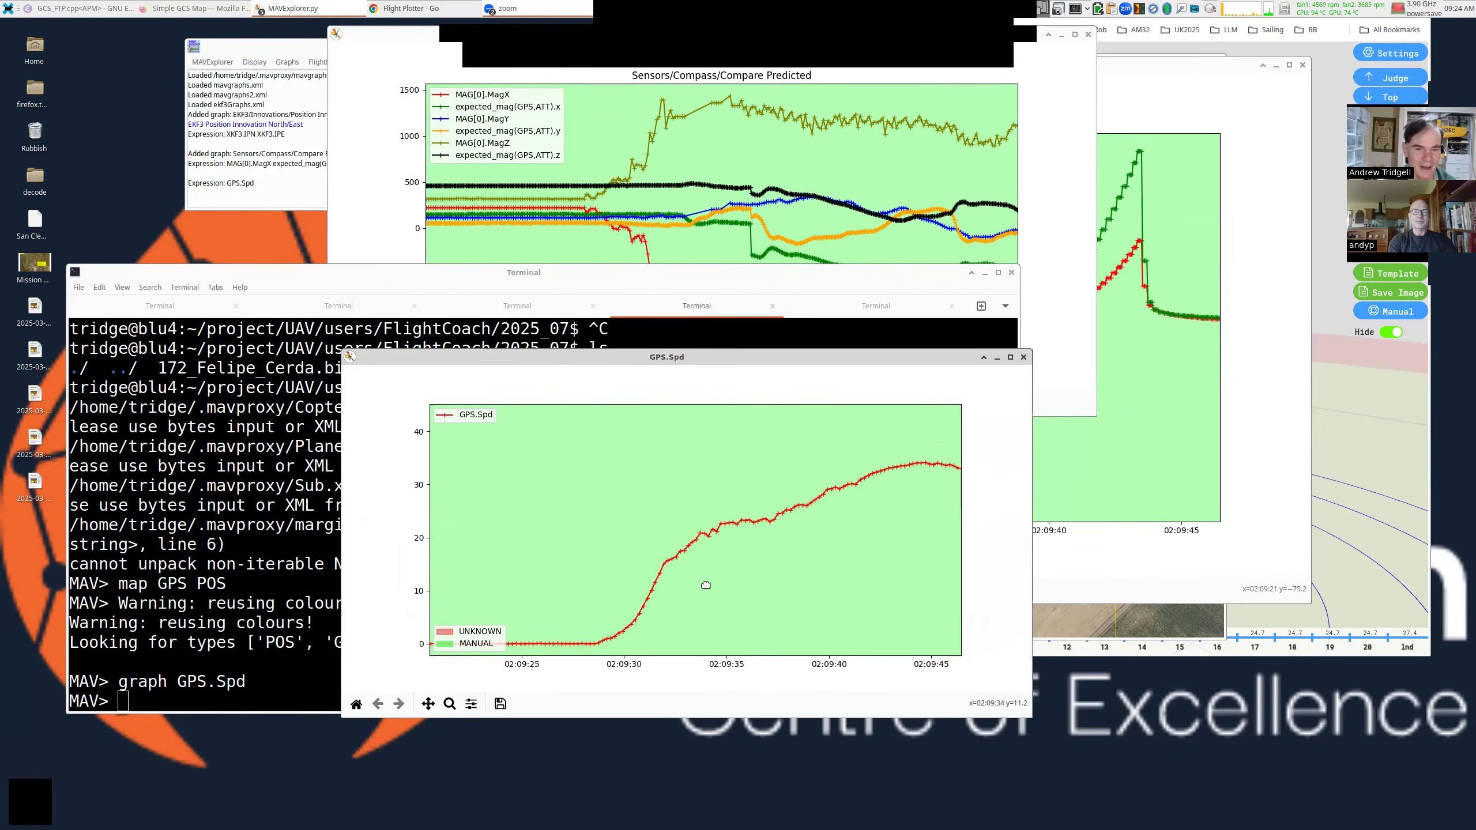
Move the GPS.Spd graph down and enlarge and reposition the compass comparison graph.
{"action": "left_click", "coordinate": [838, 242]}
{"action": "left_click", "coordinate": [796, 436]}
{"action": "left_click_drag", "start_coordinate": [764, 513], "coordinate": [763, 549]}
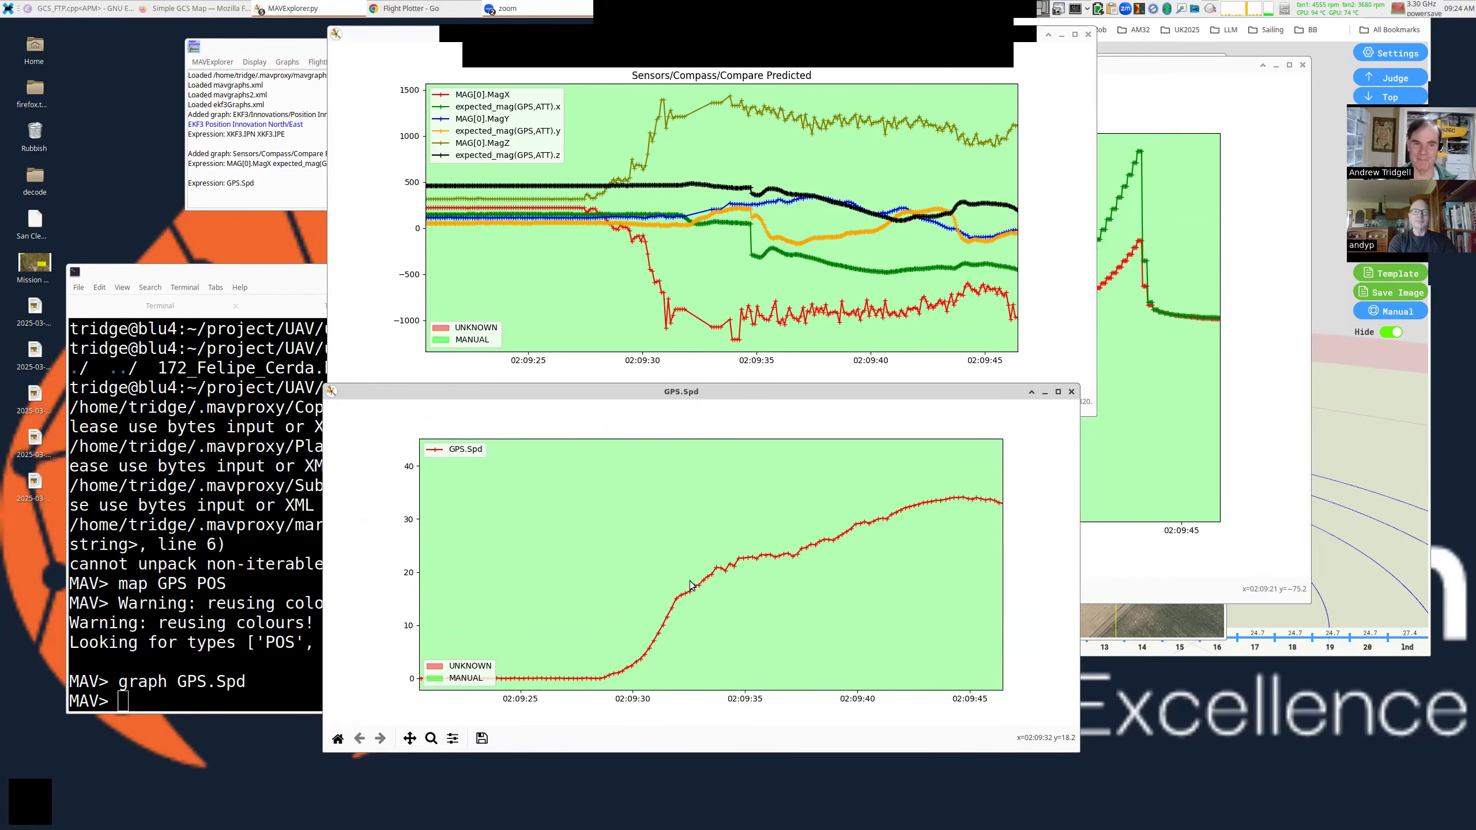
{"action": "left_click", "coordinate": [671, 272]}
{"action": "left_click_drag", "start_coordinate": [991, 349], "coordinate": [1029, 454]}
{"action": "left_click_drag", "start_coordinate": [691, 181], "coordinate": [733, 224]}
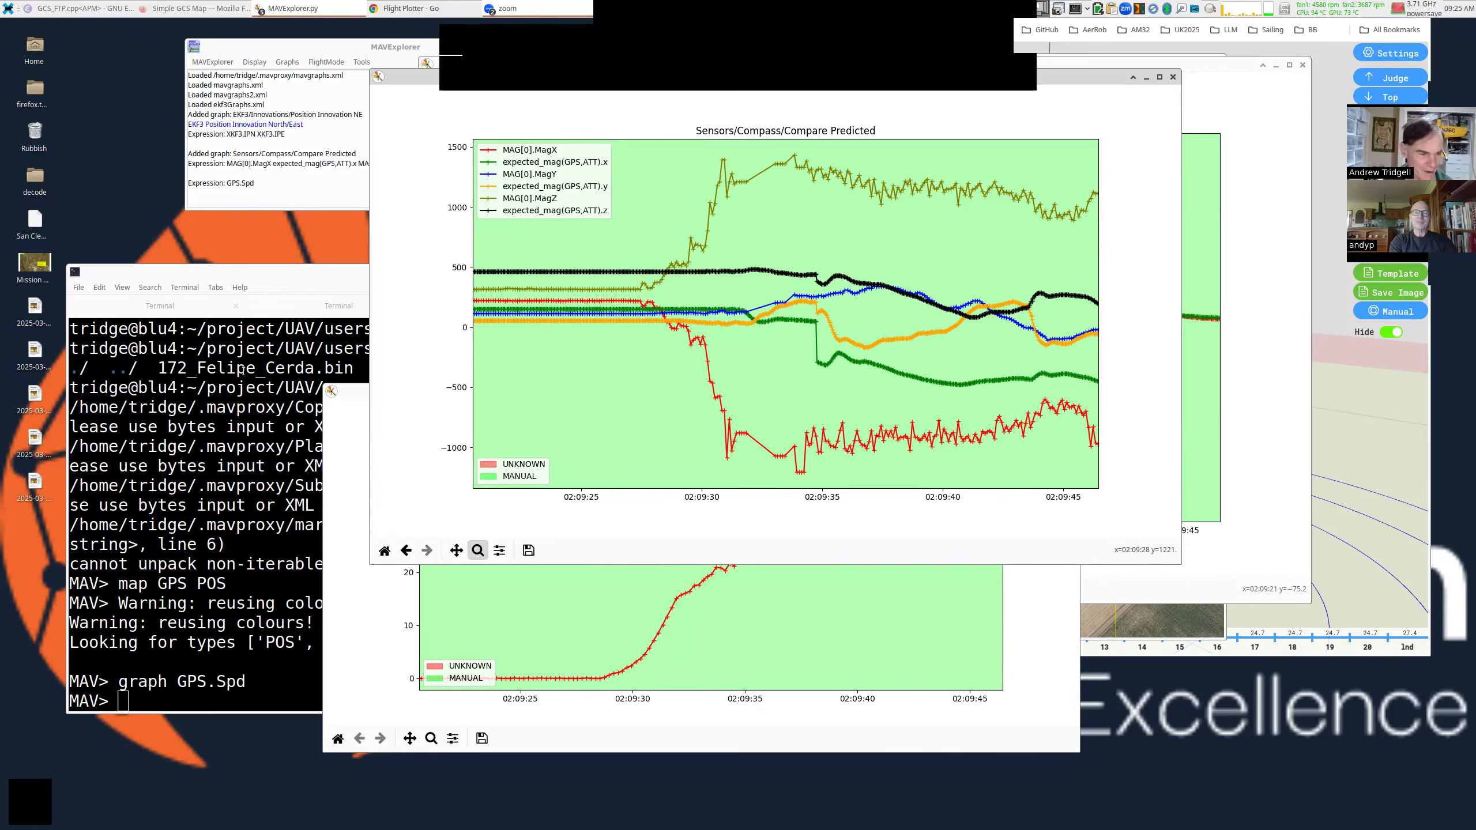
Clear the terminal, run devid, and highlight the HMC5883 compass and ACC_MPU6000 accelerometer.
{"action": "left_click", "coordinate": [288, 346]}
{"action": "key", "text": "ctrl+l"}
{"action": "type", "text": "devid"}
{"action": "key", "text": "Return"}
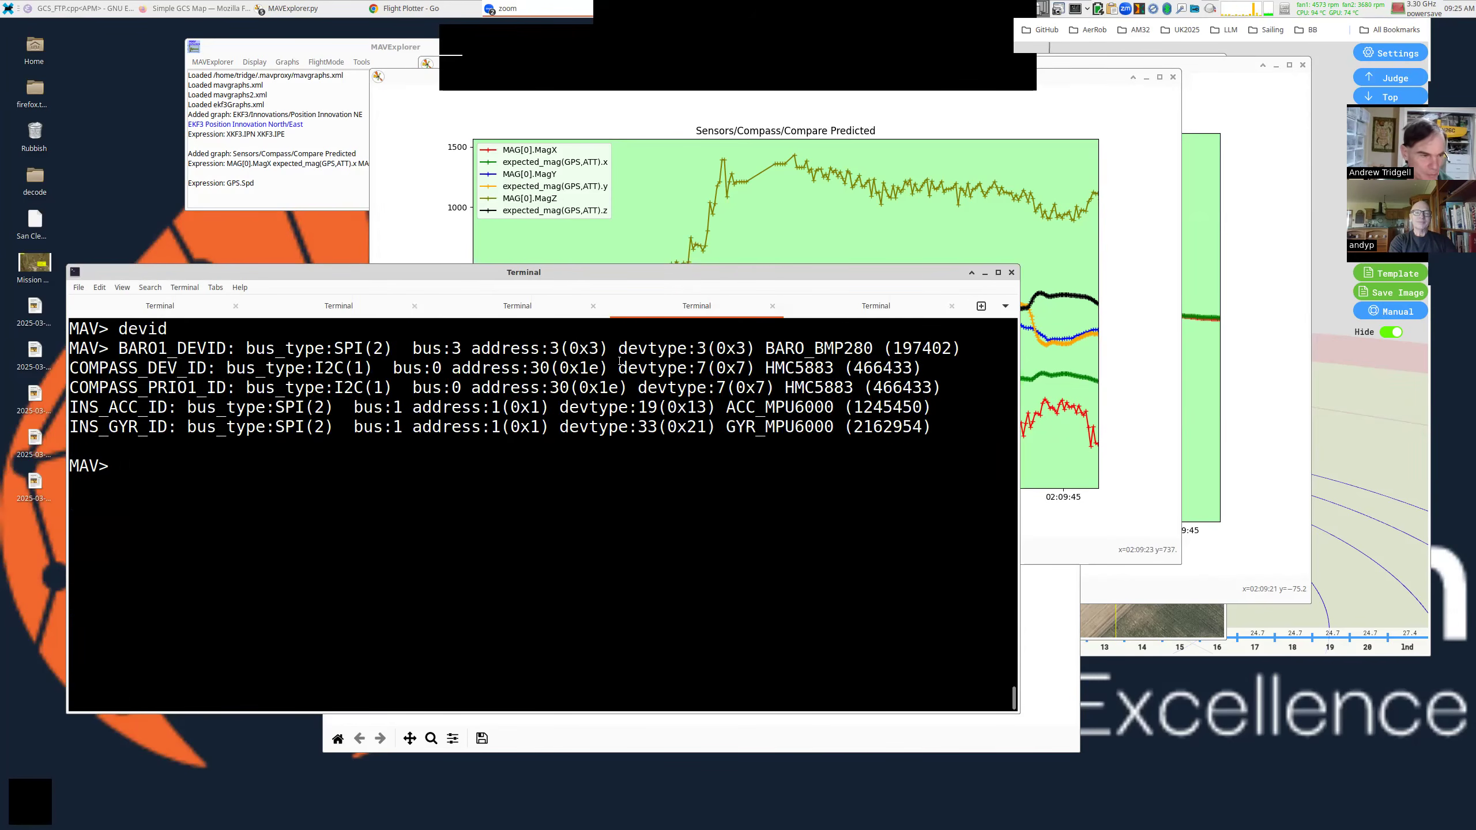
{"action": "triple_click", "coordinate": [344, 367]}
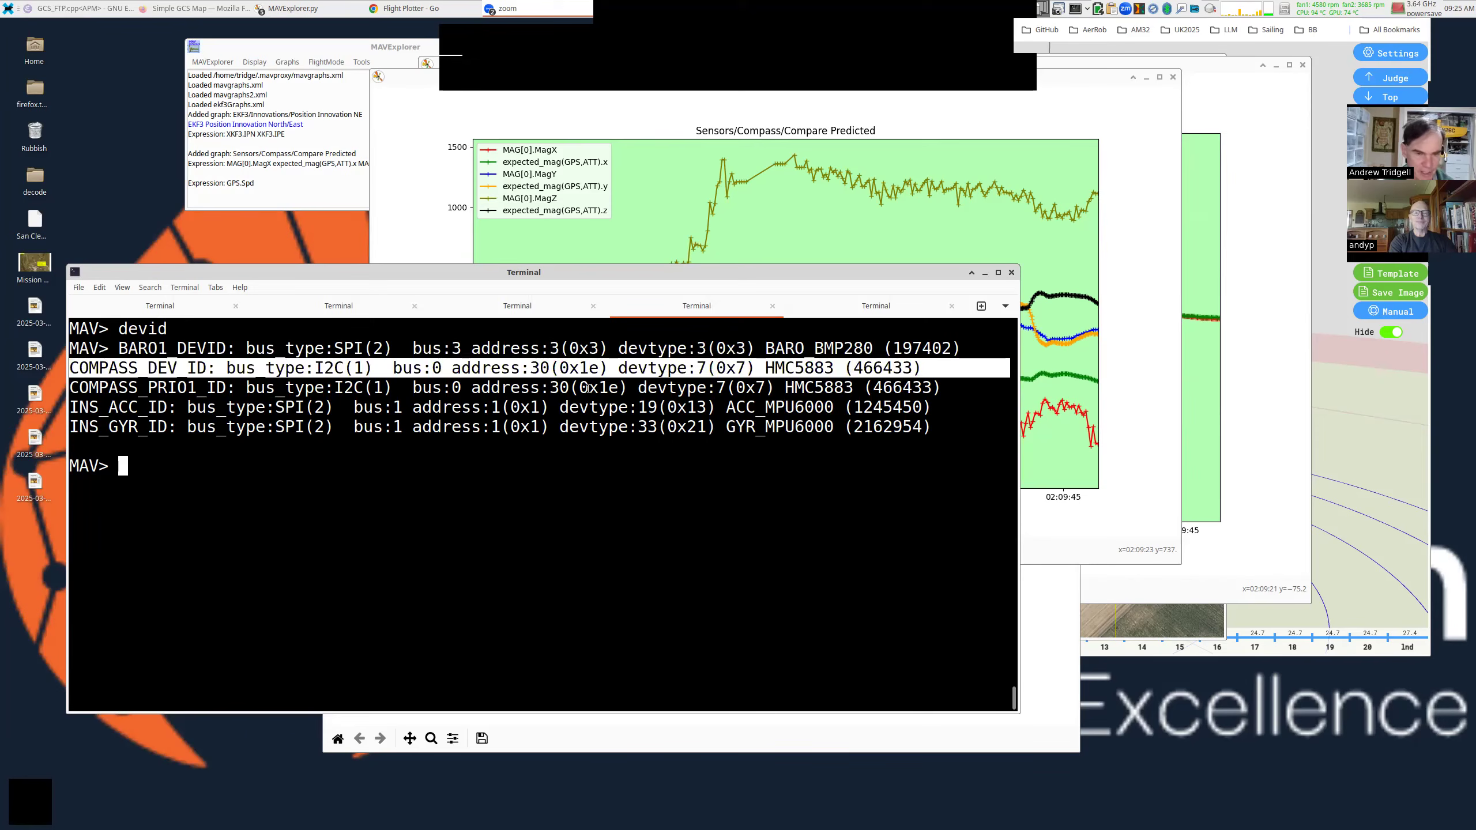
{"action": "double_click", "coordinate": [799, 367]}
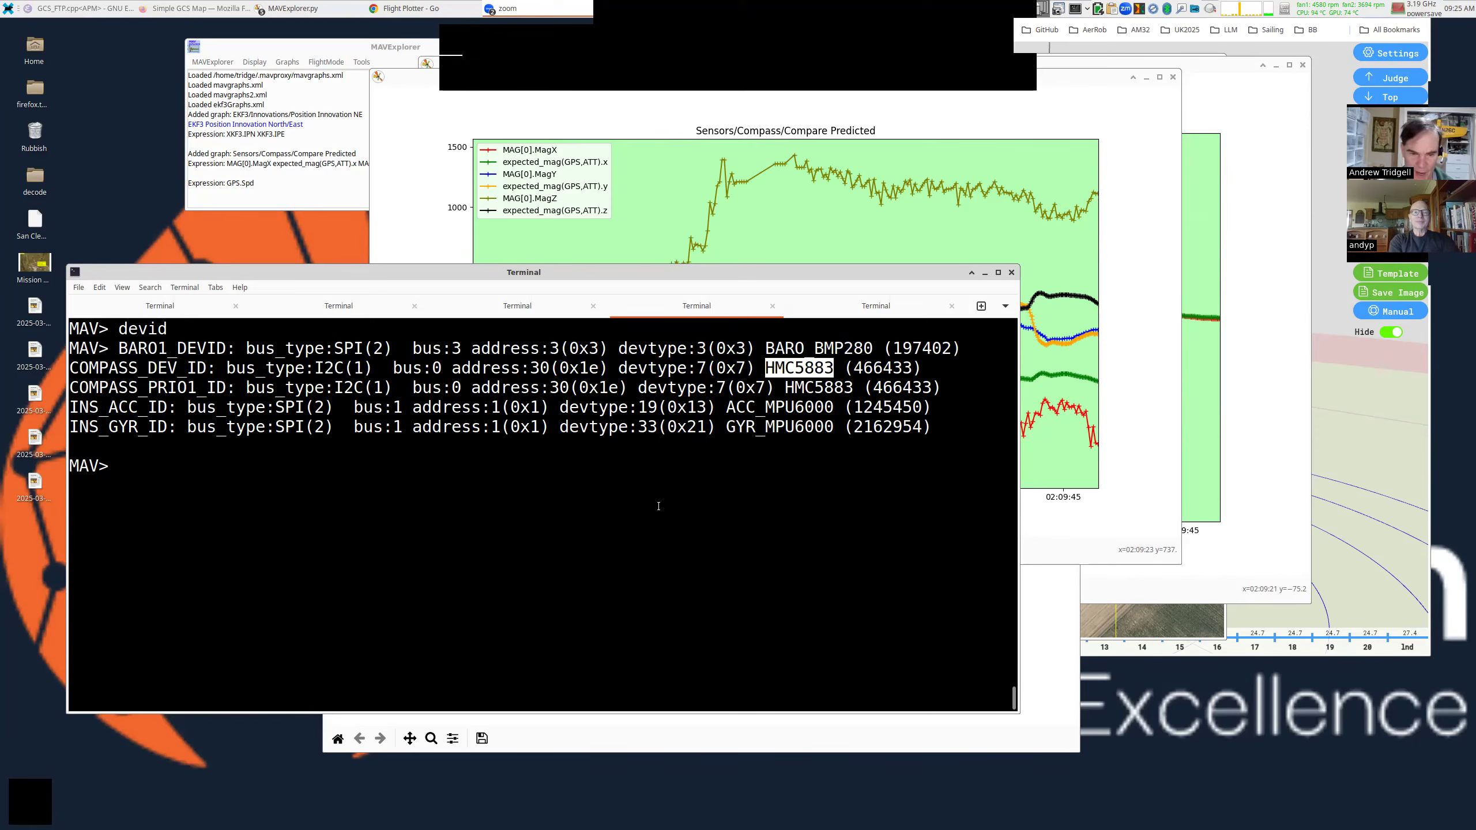
{"action": "double_click", "coordinate": [779, 407]}
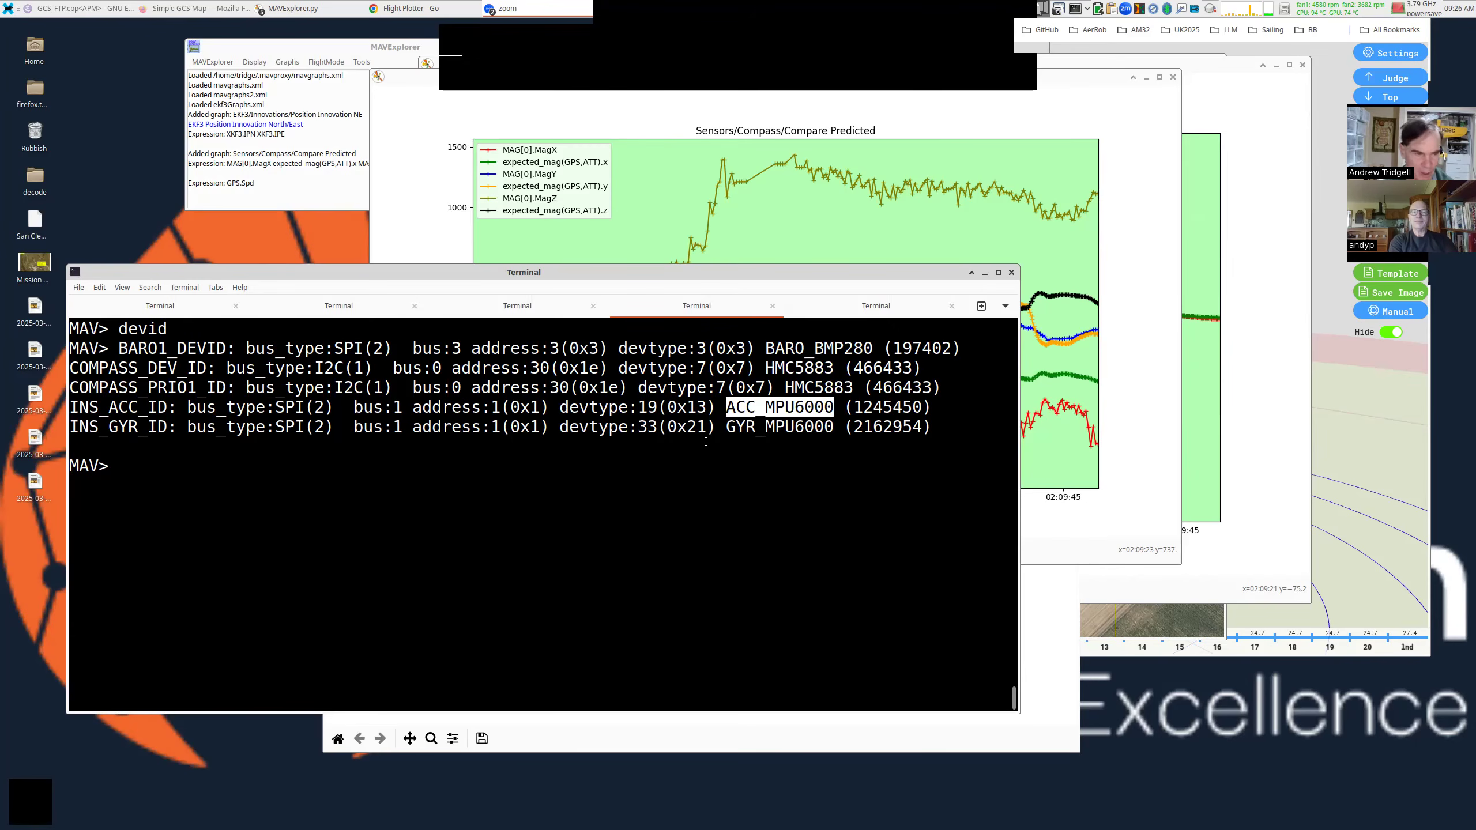
Run messages and highlight firmware V4.3.1 and the omnibusf4pro board, rechecking the device IDs.
{"action": "type", "text": "messages"}
{"action": "key", "text": "Return"}
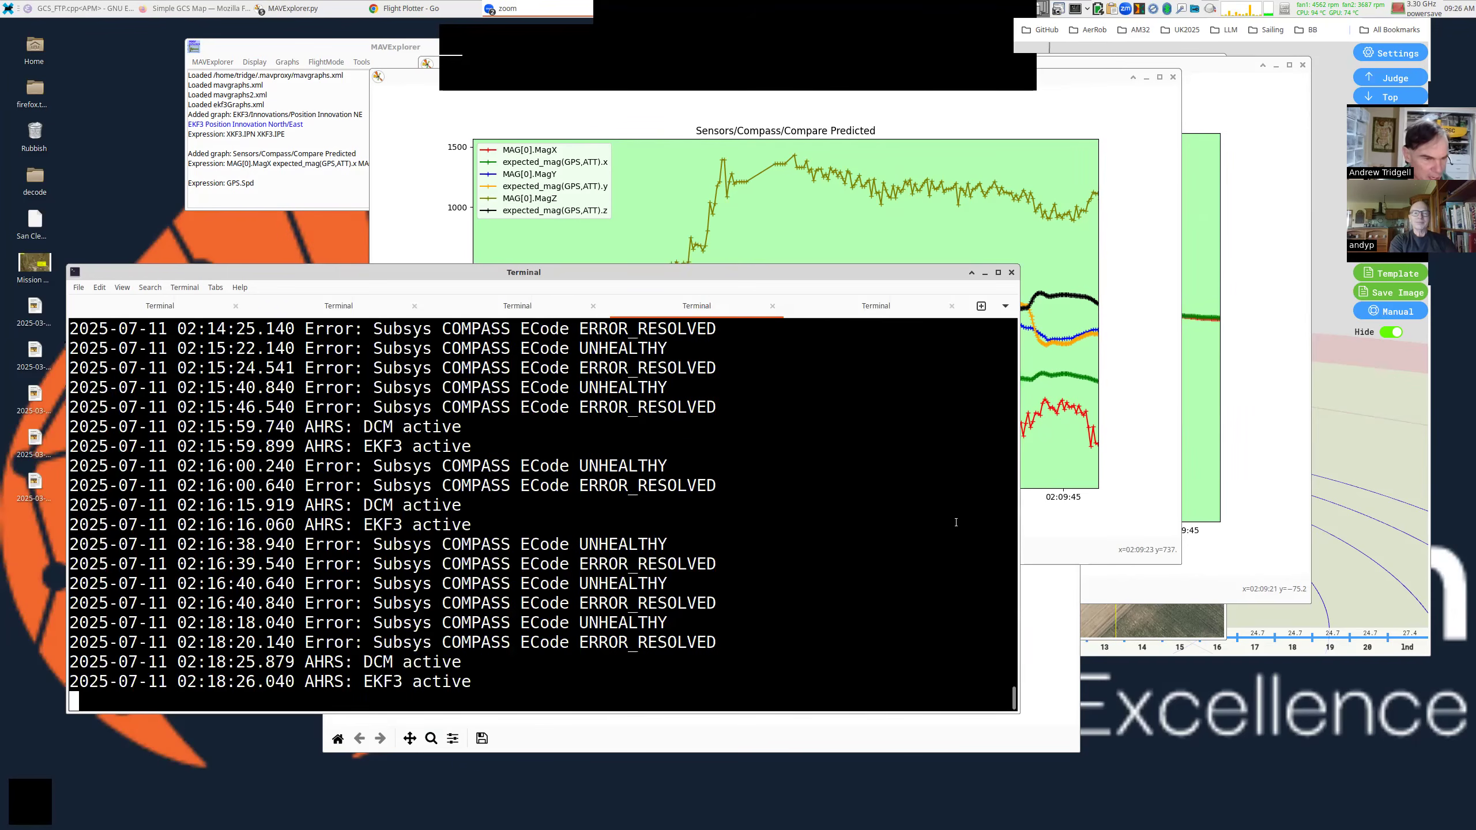
{"action": "scroll", "coordinate": [668, 486], "scroll_direction": "up", "scroll_amount": 10}
{"action": "scroll", "coordinate": [662, 486], "scroll_direction": "up", "scroll_amount": 10}
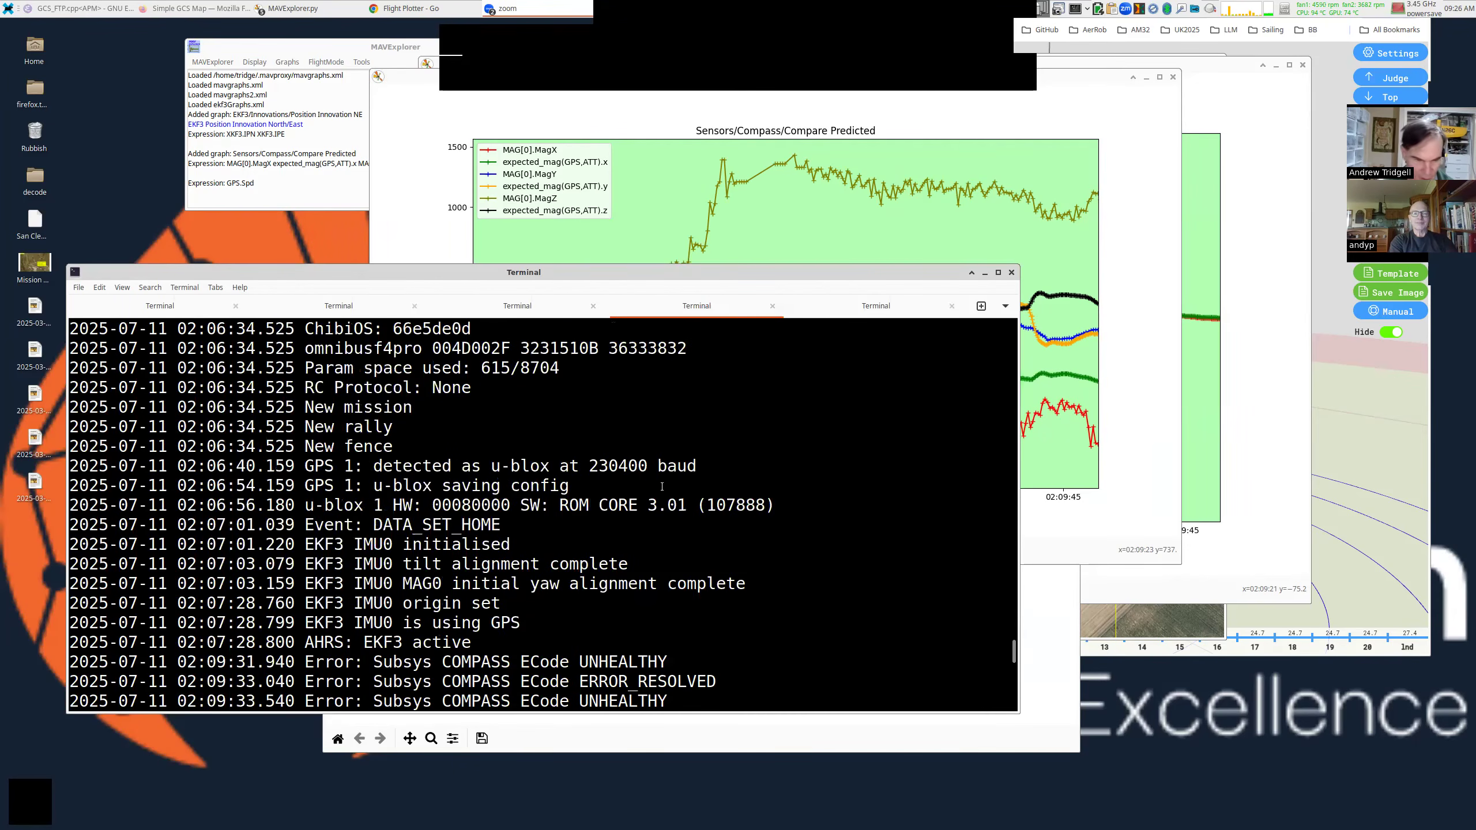
{"action": "scroll", "coordinate": [615, 462], "scroll_direction": "down", "scroll_amount": 3}
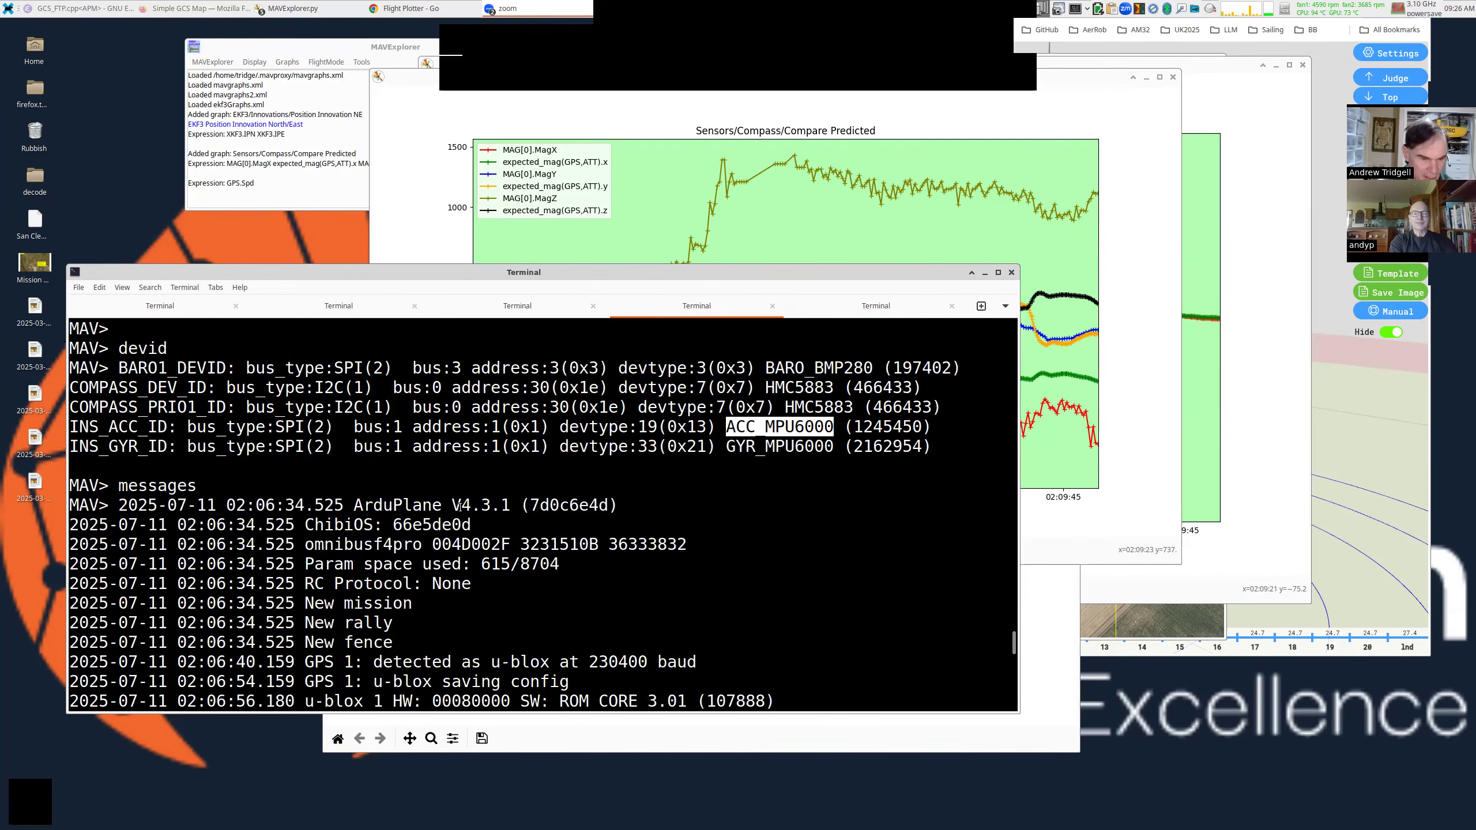
{"action": "left_click_drag", "start_coordinate": [453, 503], "coordinate": [514, 503]}
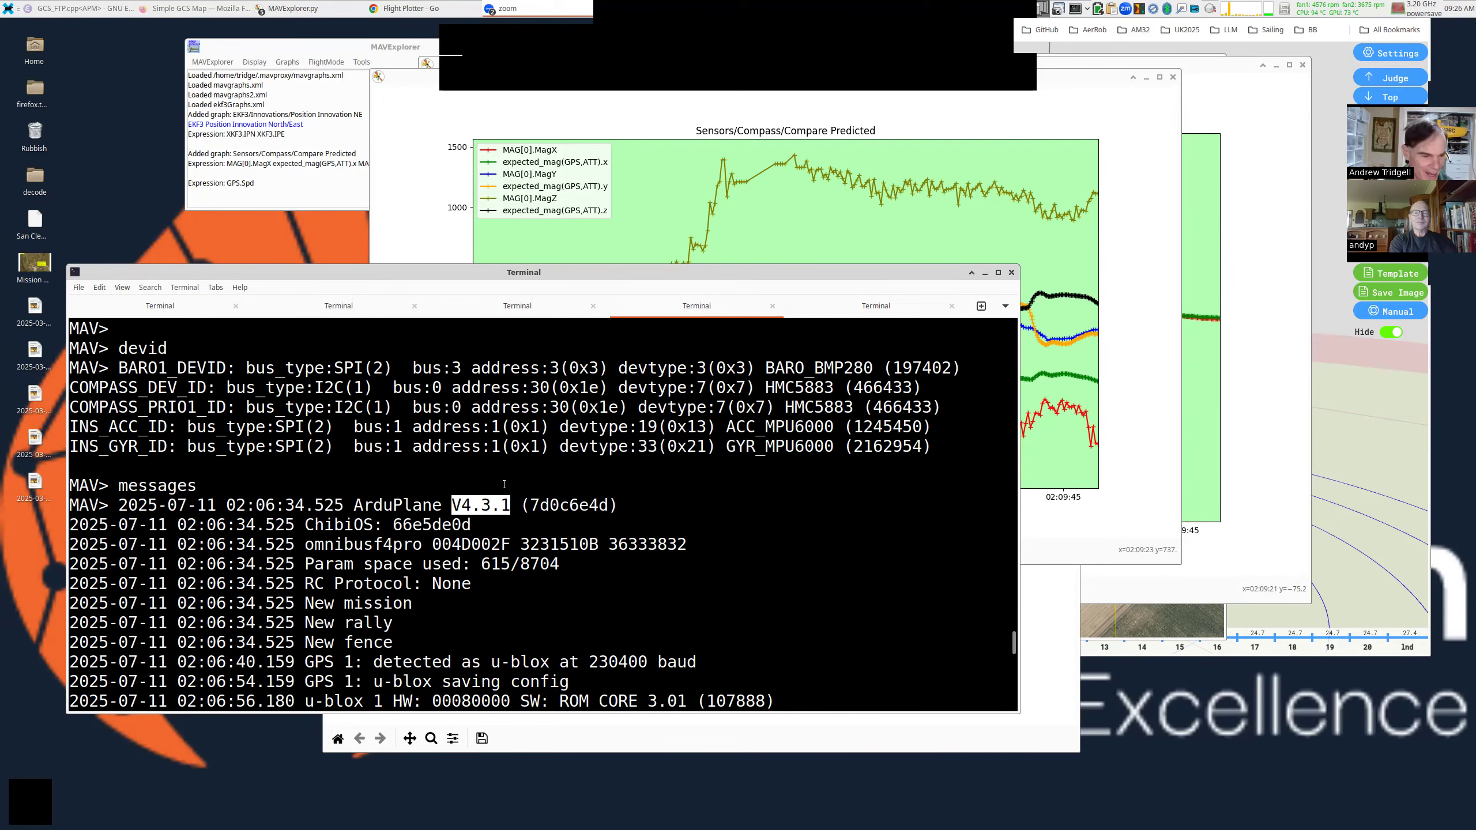
{"action": "double_click", "coordinate": [395, 546]}
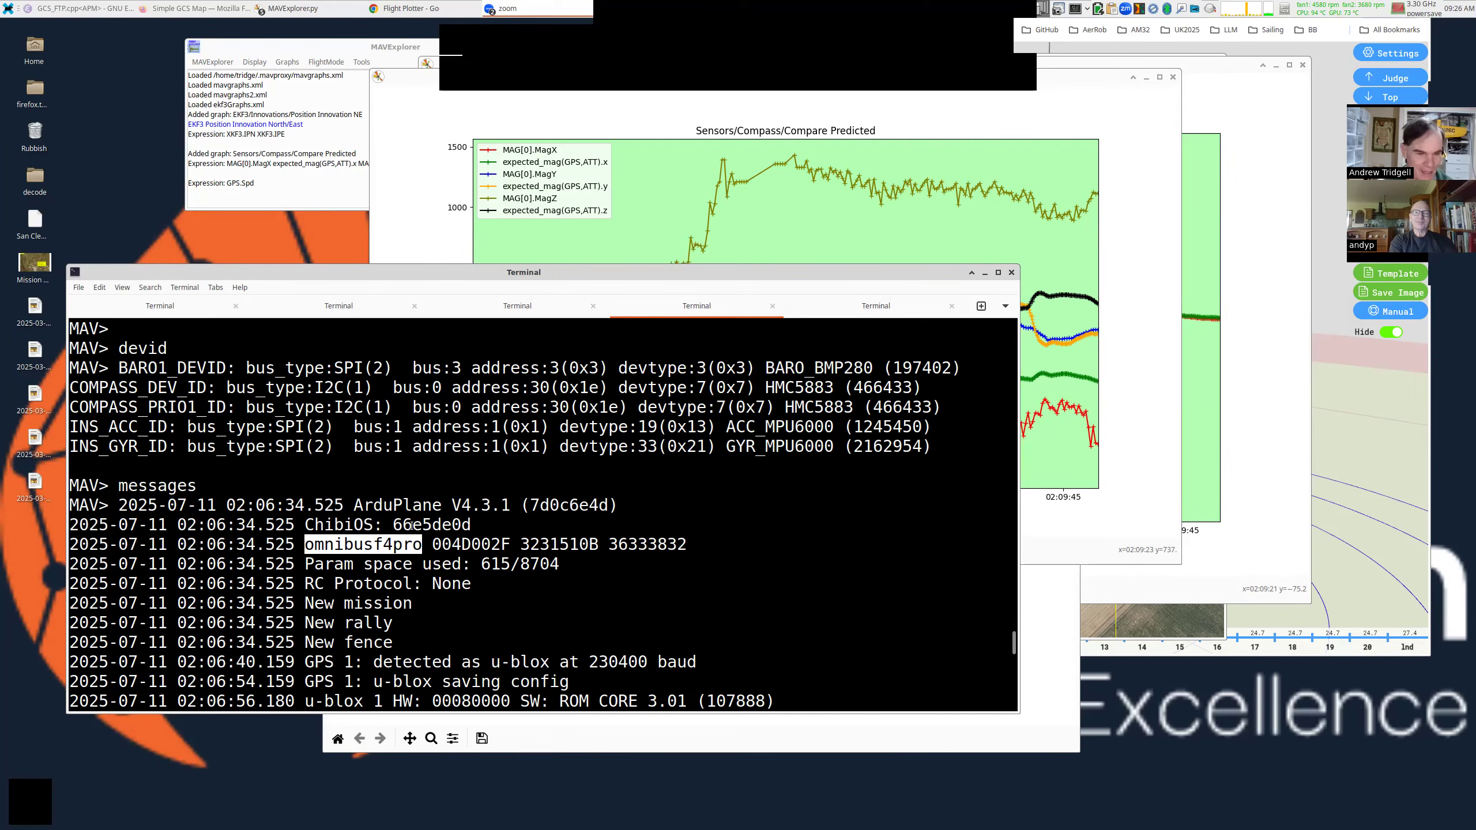
{"action": "double_click", "coordinate": [787, 426]}
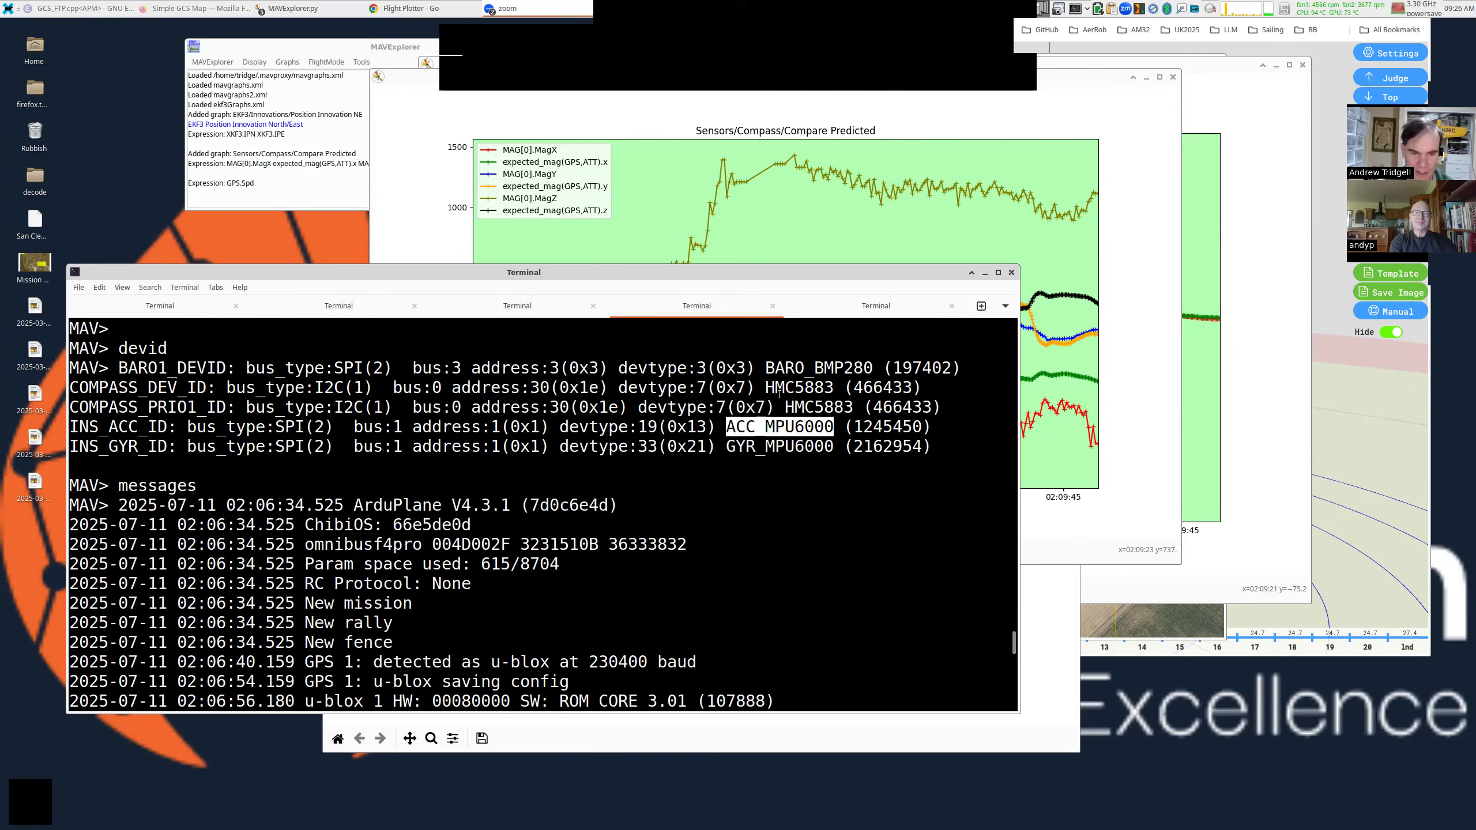
{"action": "triple_click", "coordinate": [779, 384]}
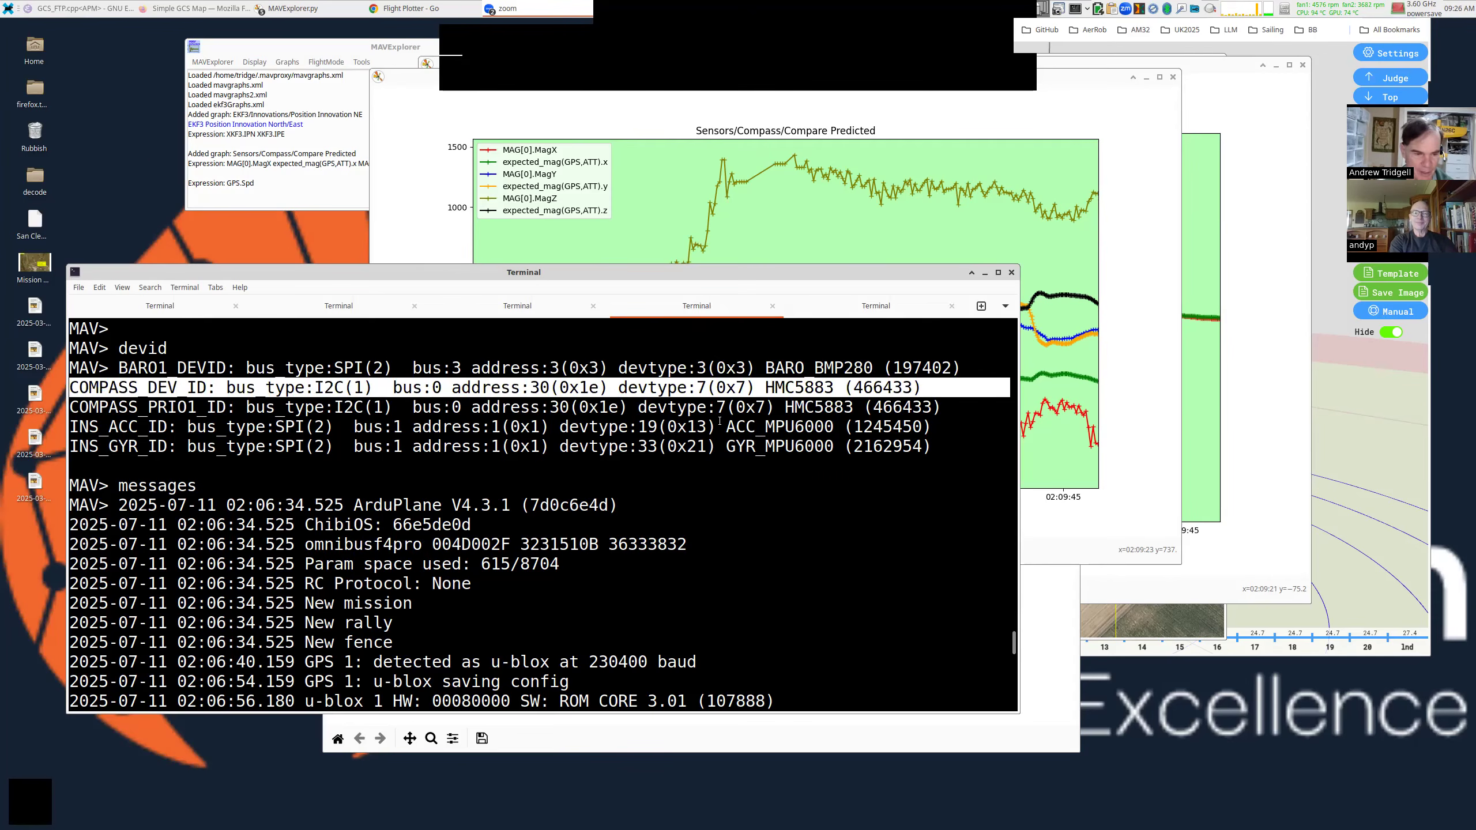
Run param COM*EXT* showing COMPASS_EXTERNAL 1, EXTERN2/3 0, then raise the compass graph.
{"action": "key", "text": "ctrl+l"}
{"action": "type", "text": "param COM*E"}
{"action": "type", "text": "XT*"}
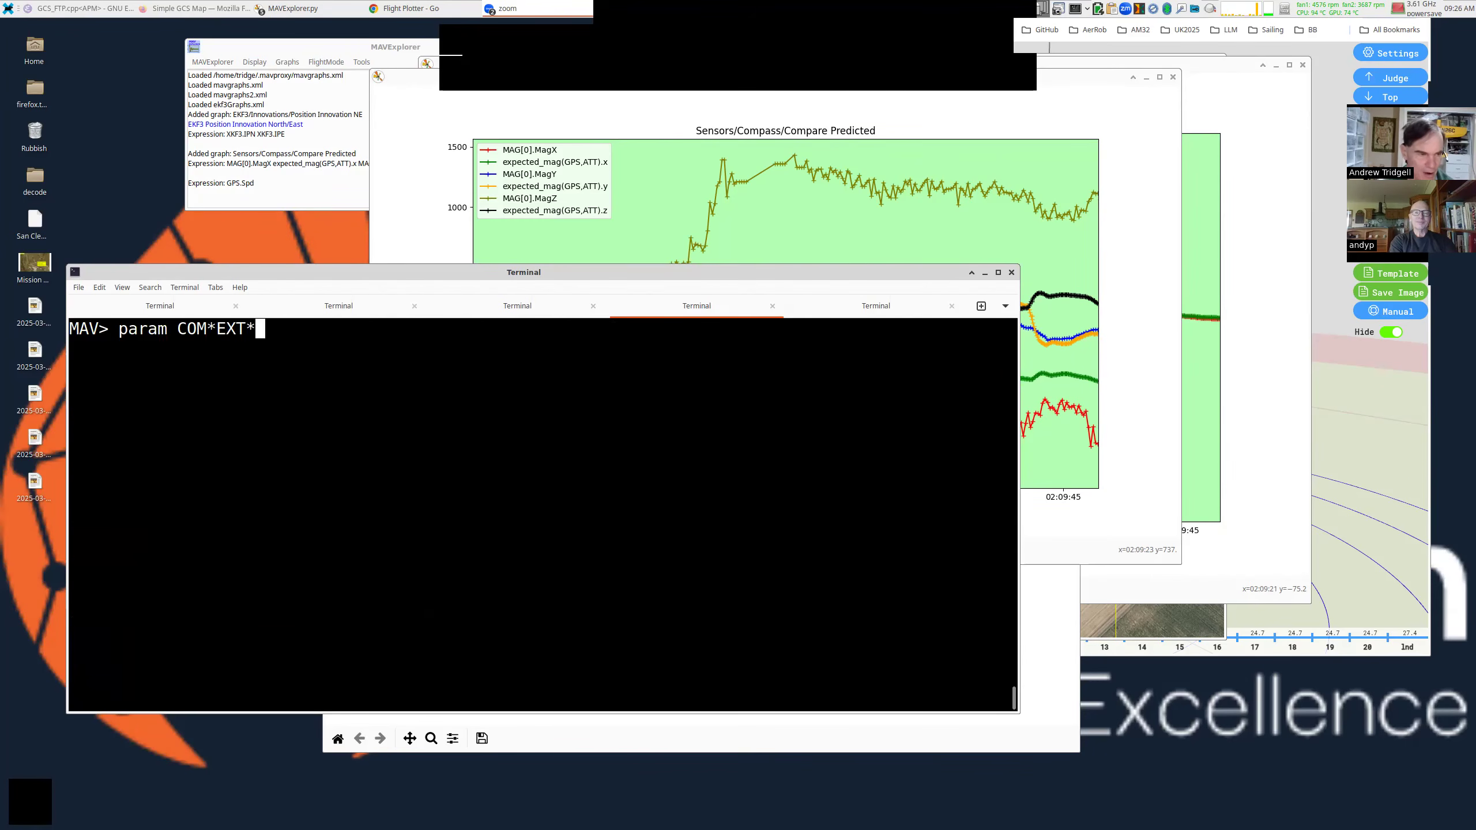
{"action": "key", "text": "Return"}
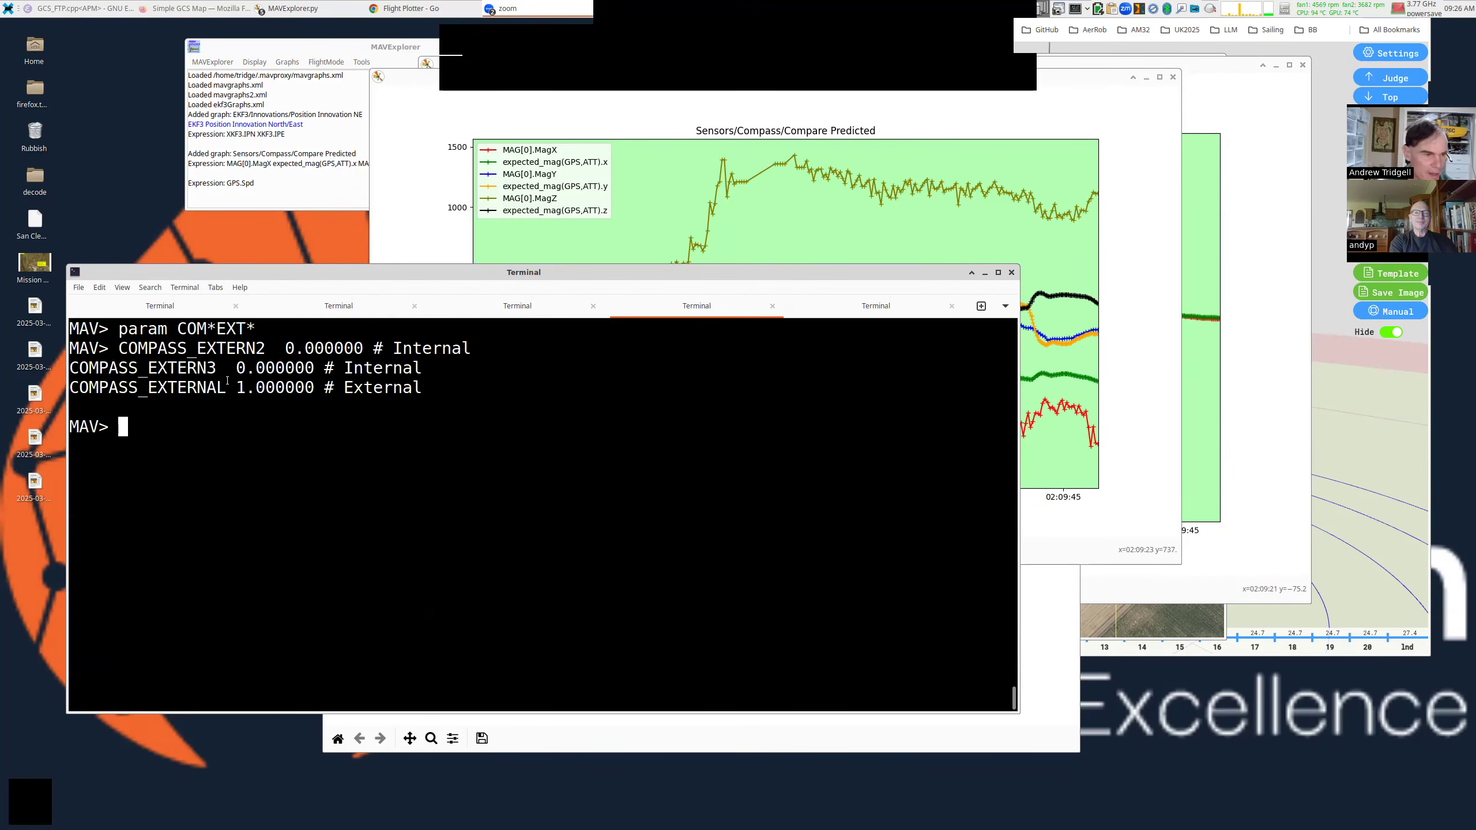
{"action": "triple_click", "coordinate": [216, 388]}
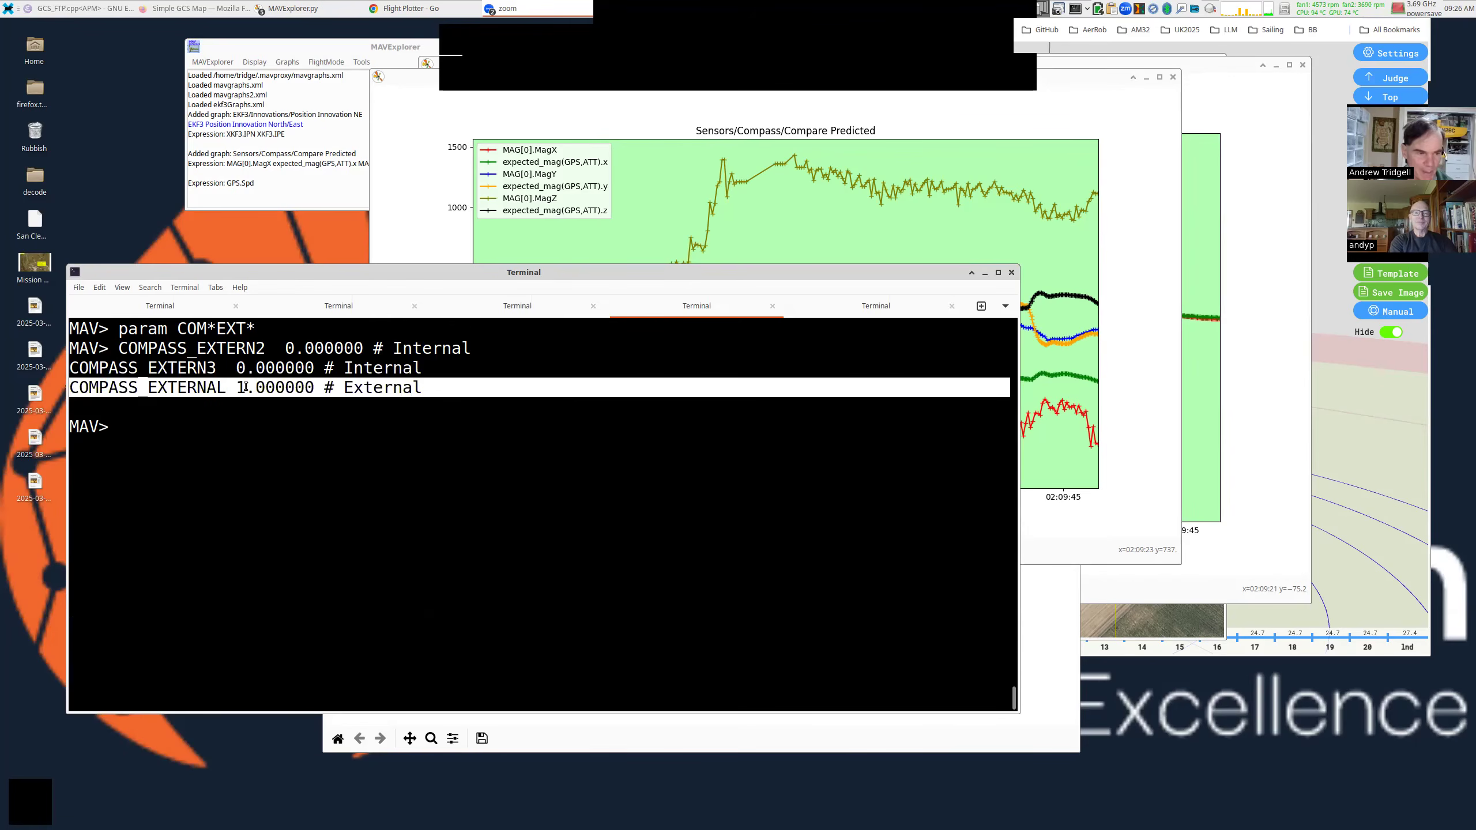
{"action": "triple_click", "coordinate": [409, 396]}
{"action": "left_click", "coordinate": [433, 417]}
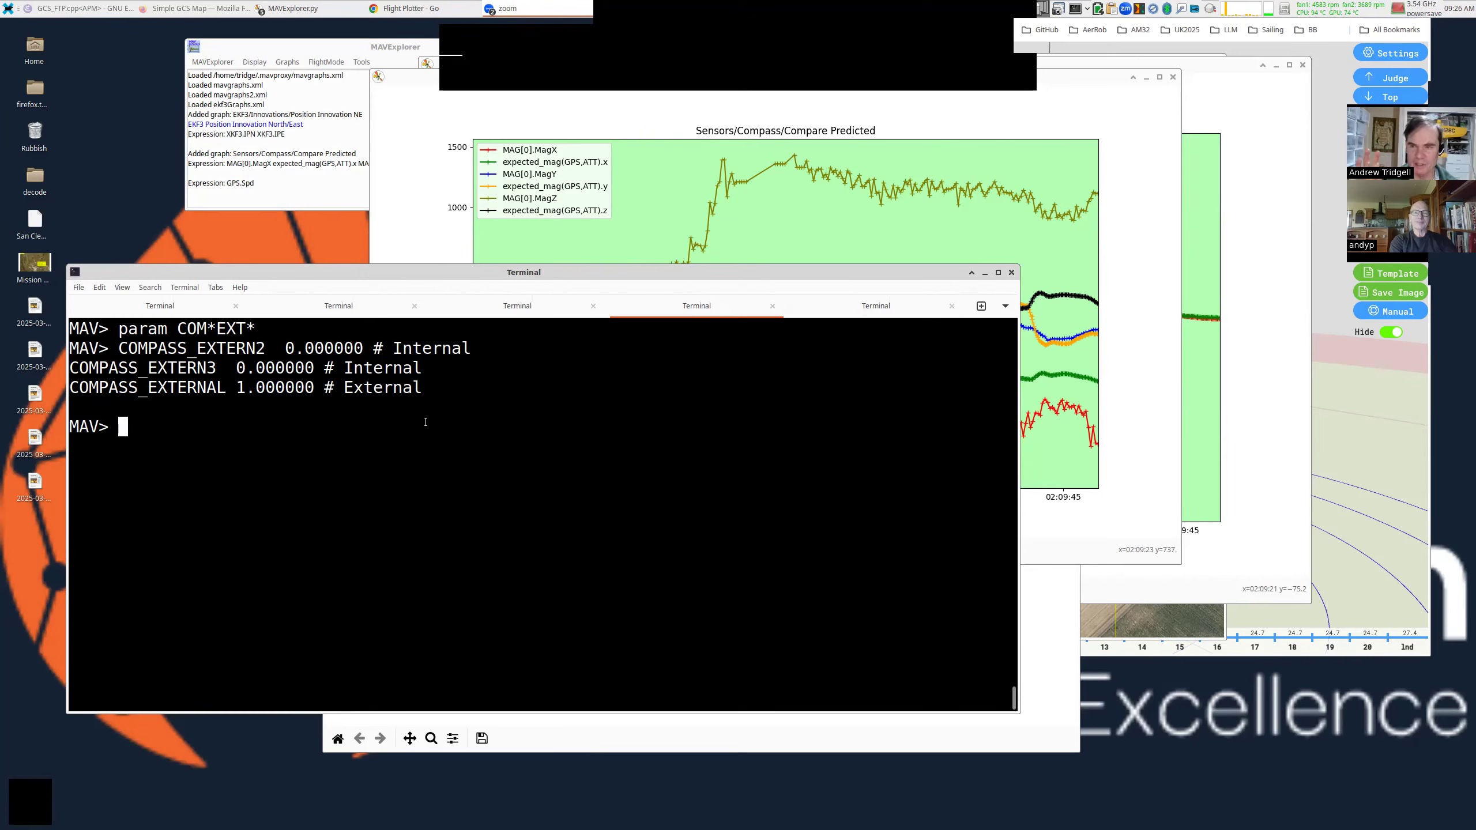
{"action": "left_click", "coordinate": [699, 212]}
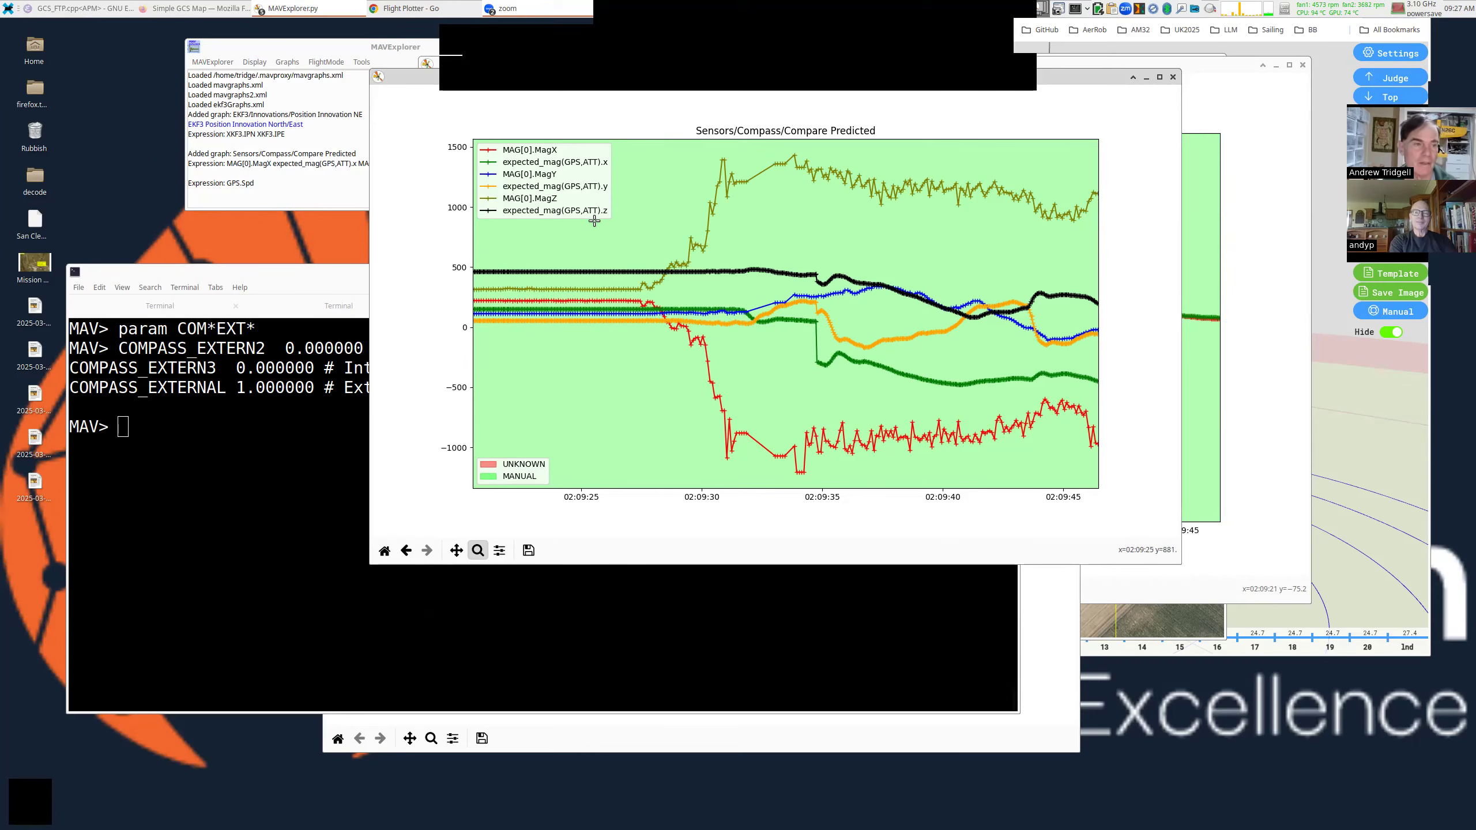
Add the EKF3 Normalised Innovations EK3 Lane1 graph and move its window to the centre.
{"action": "left_click", "coordinate": [287, 61]}
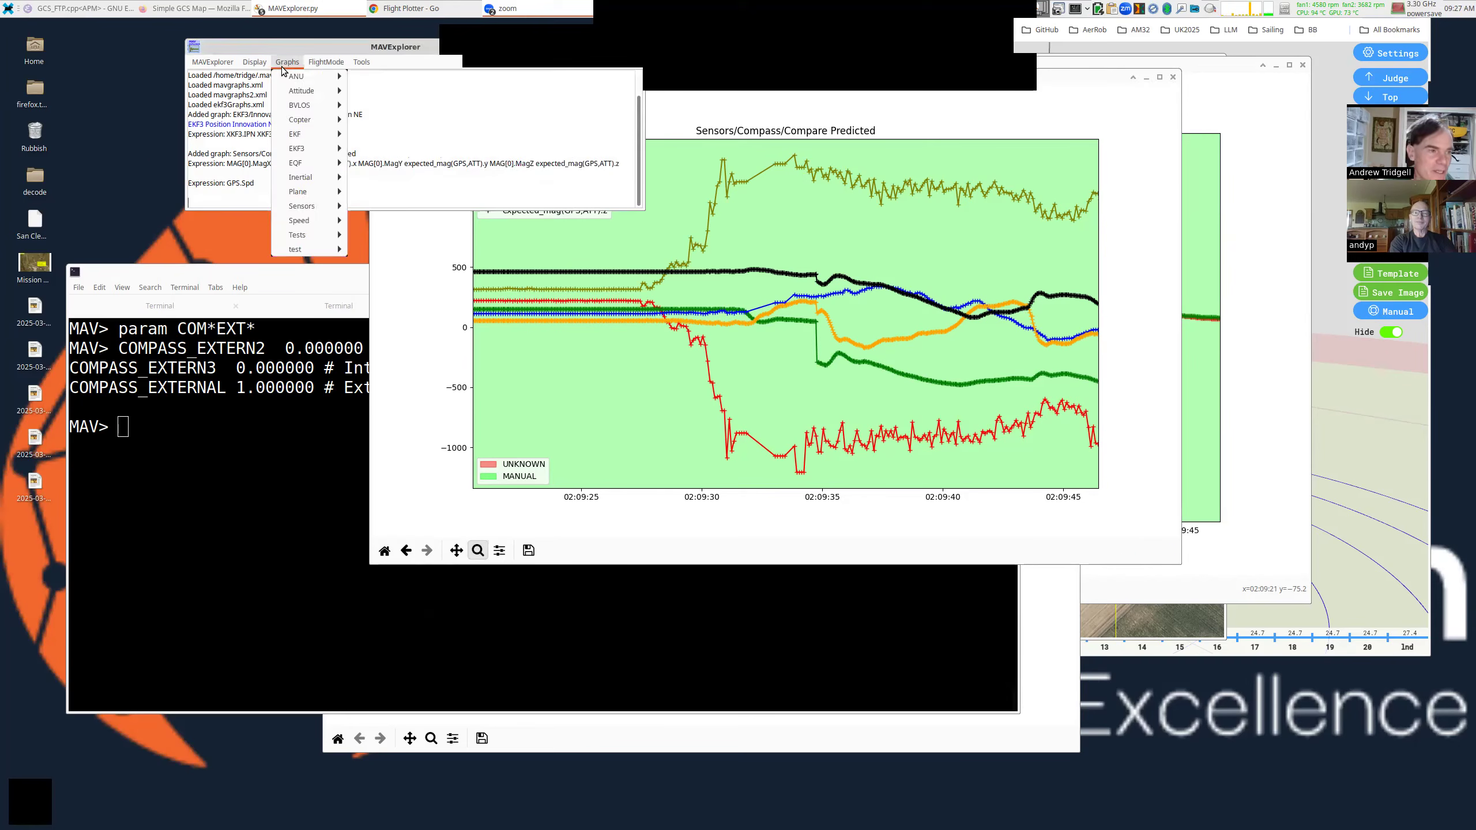
{"action": "mouse_move", "coordinate": [297, 148]}
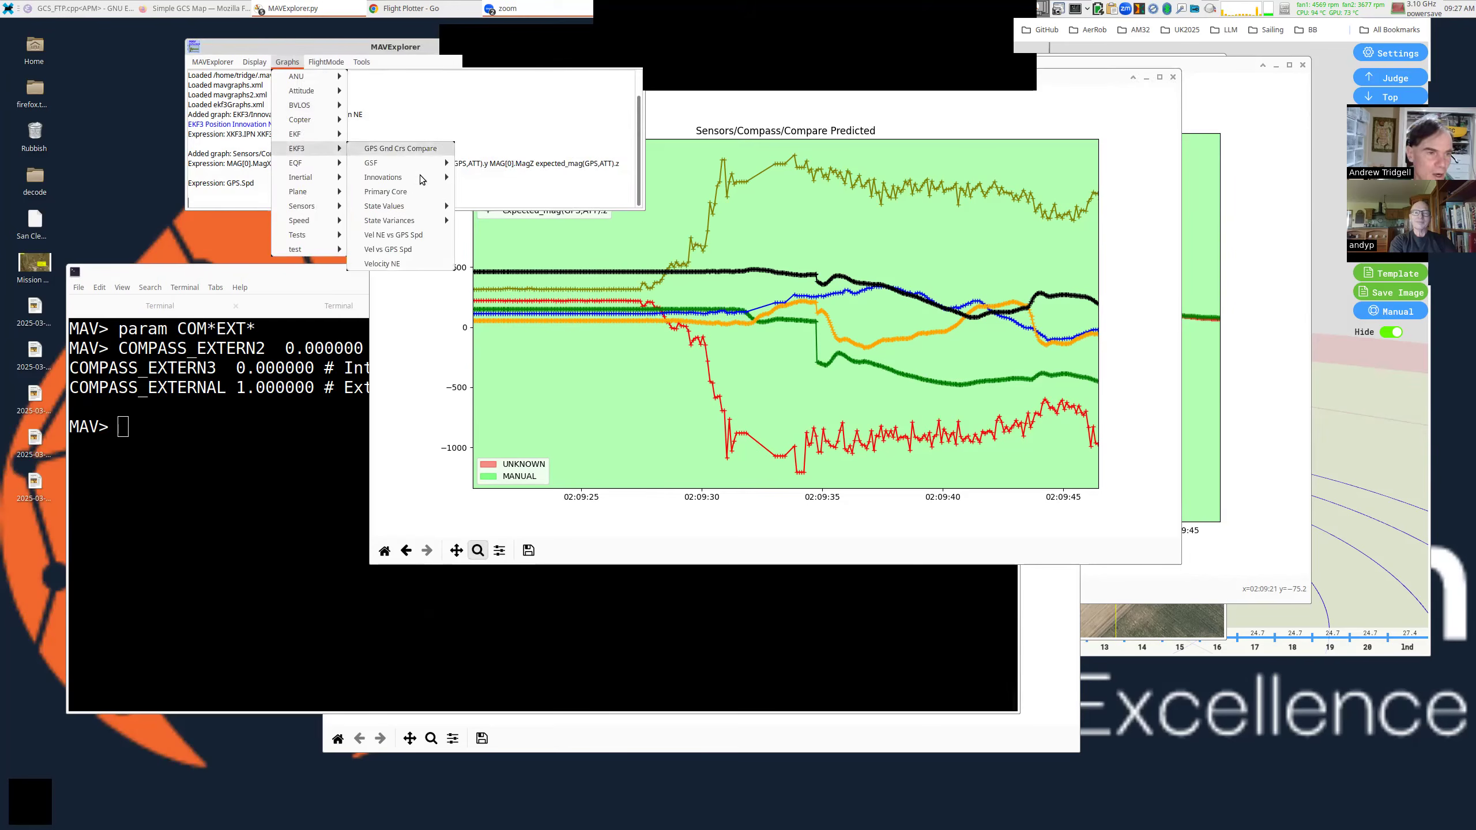
{"action": "mouse_move", "coordinate": [395, 178]}
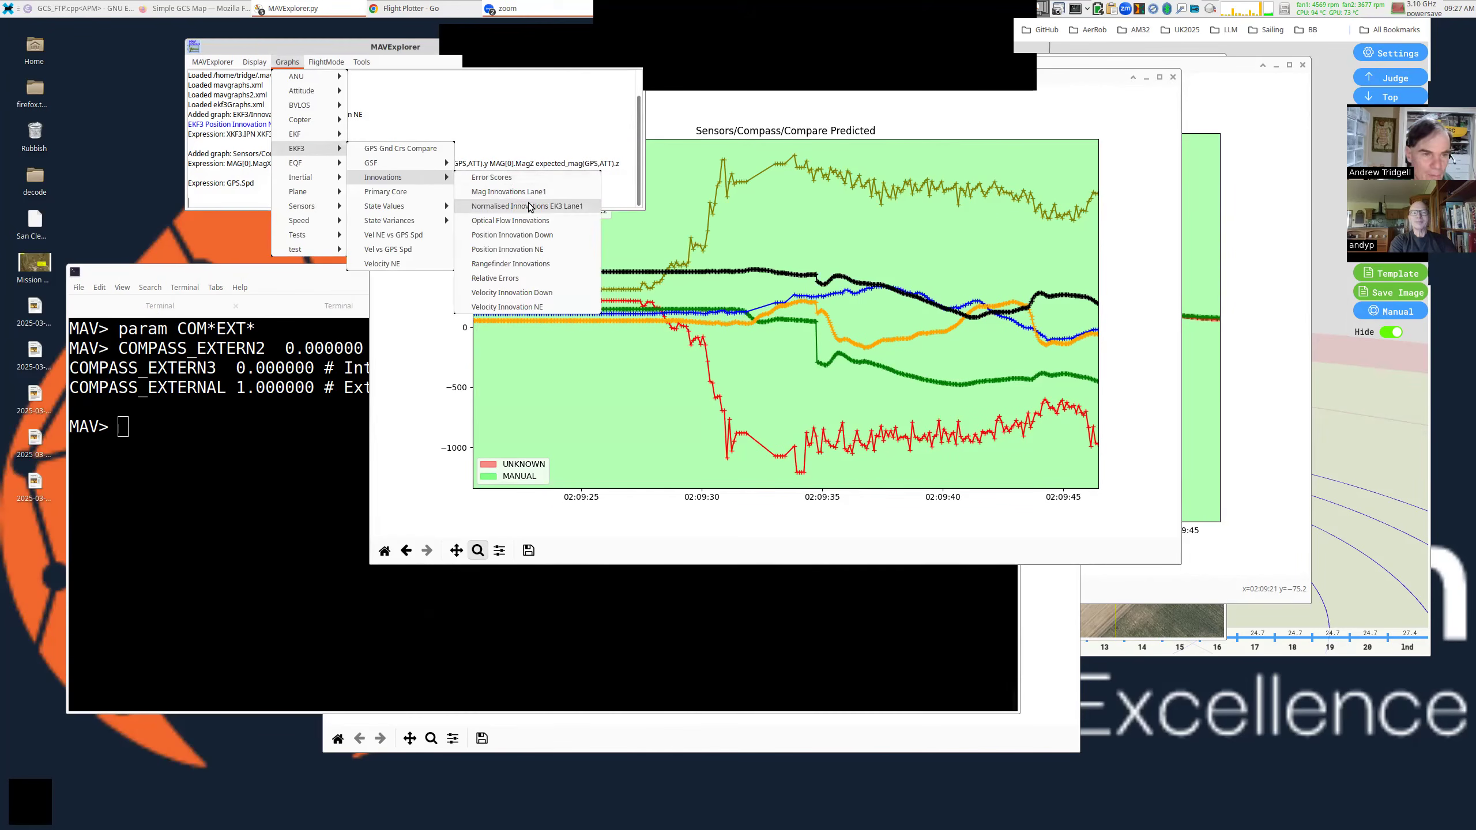
{"action": "left_click", "coordinate": [526, 206]}
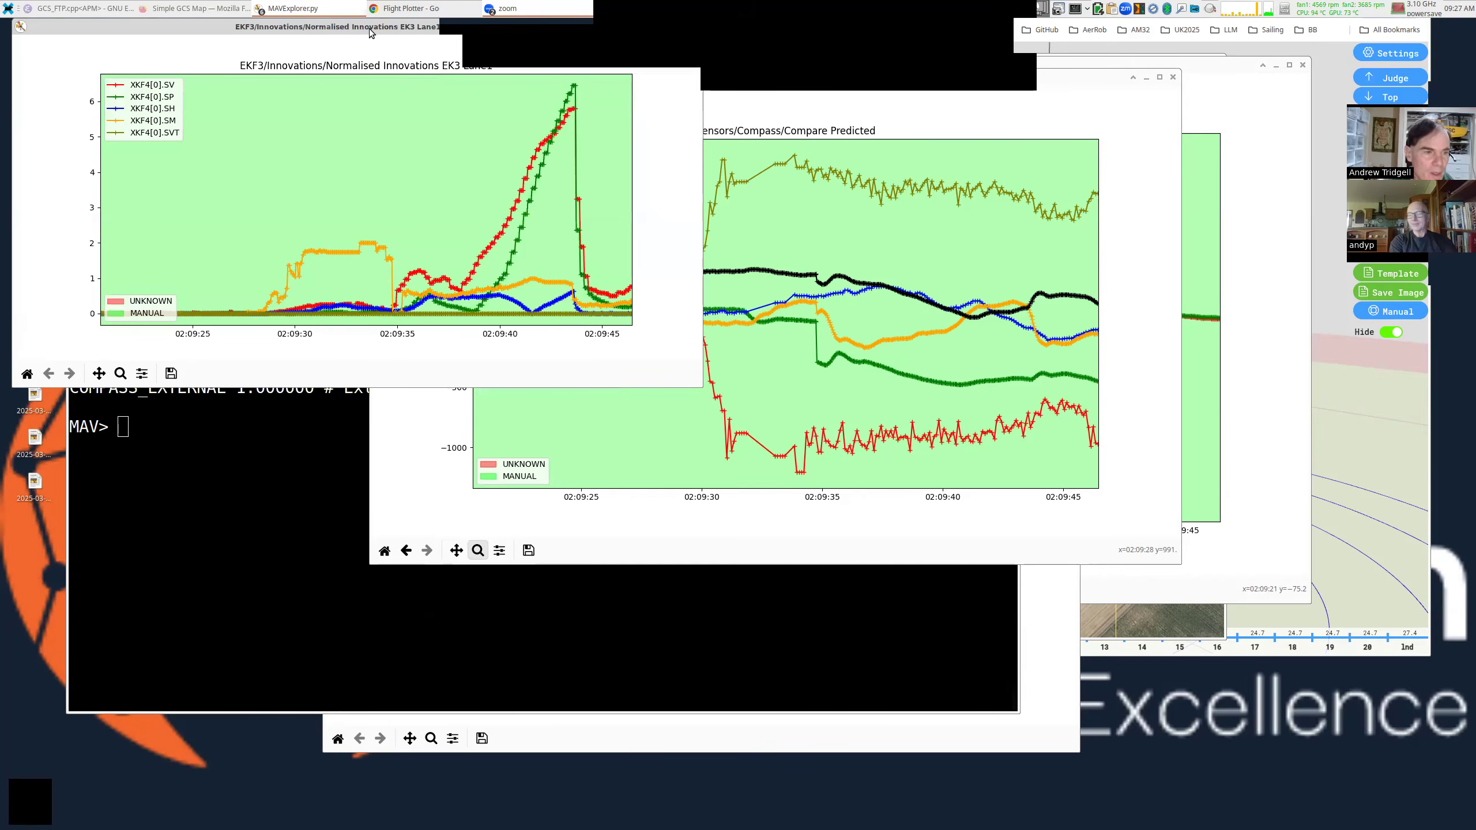
{"action": "left_click_drag", "start_coordinate": [369, 28], "coordinate": [674, 136]}
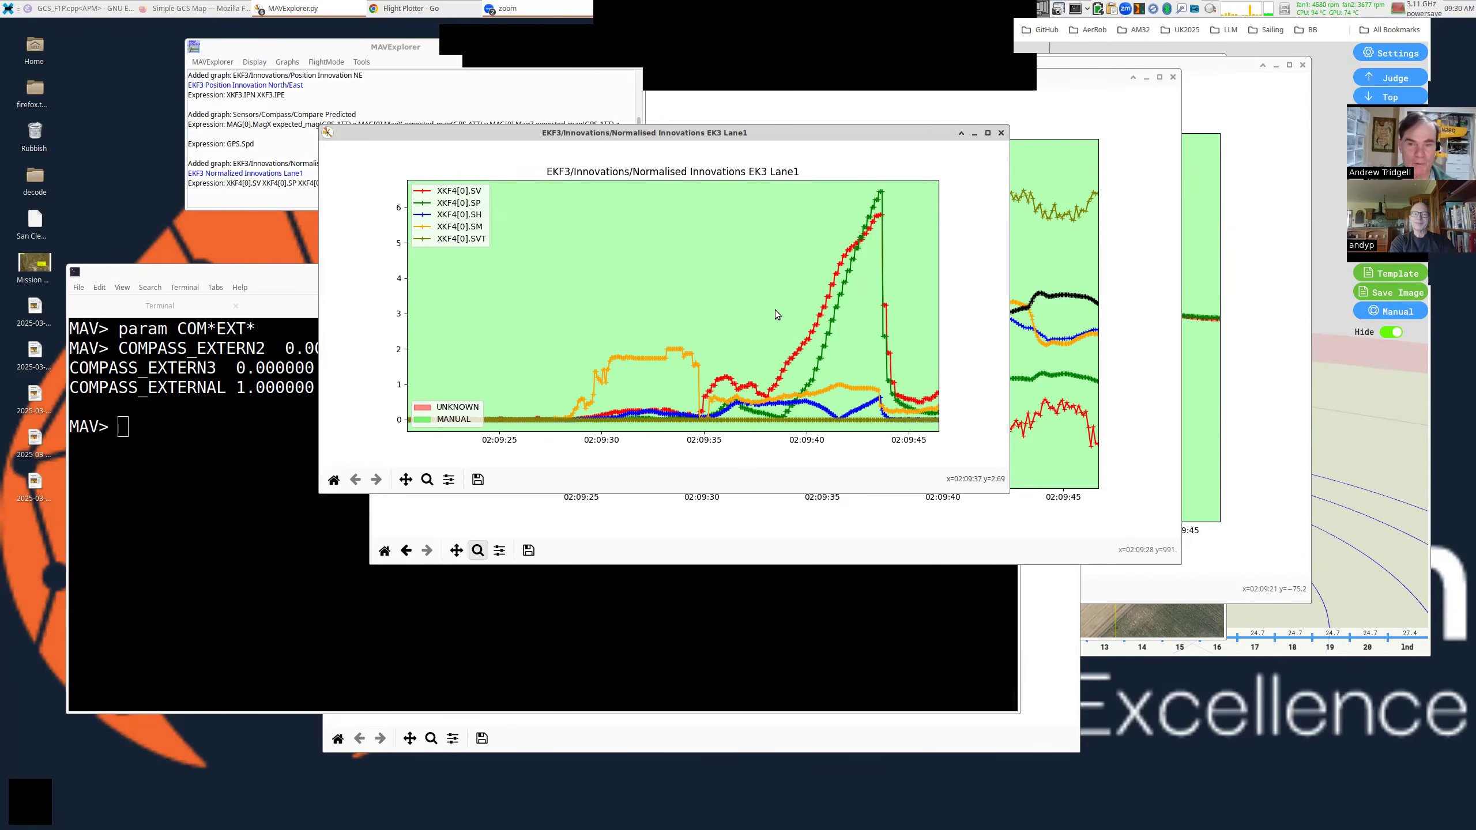
Check the log file listing in the Terminal, then bring the EKF3 innovations and compass-versus-predicted graphs forward.
{"action": "left_click", "coordinate": [278, 416]}
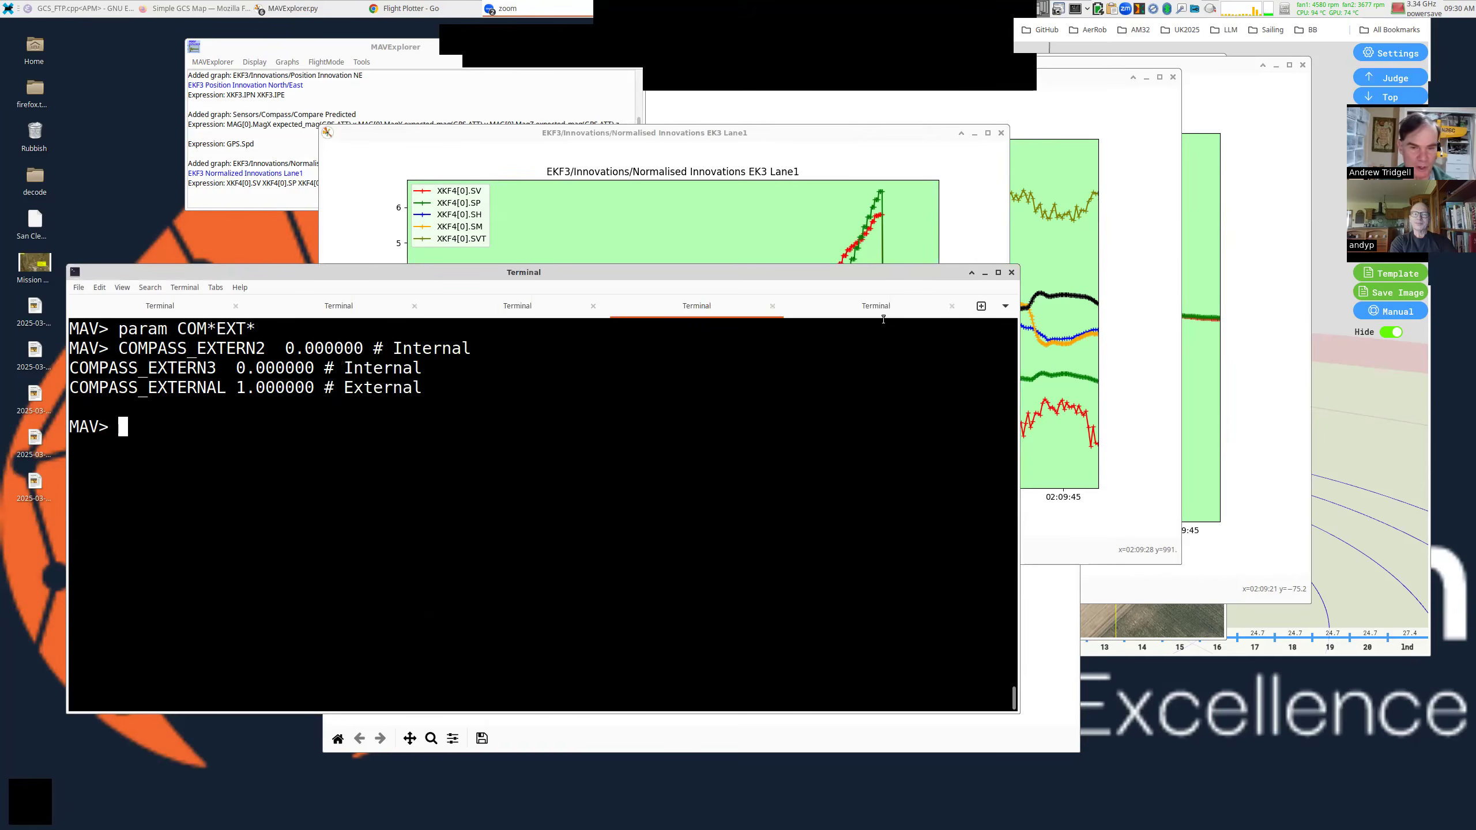
{"action": "left_click", "coordinate": [882, 311]}
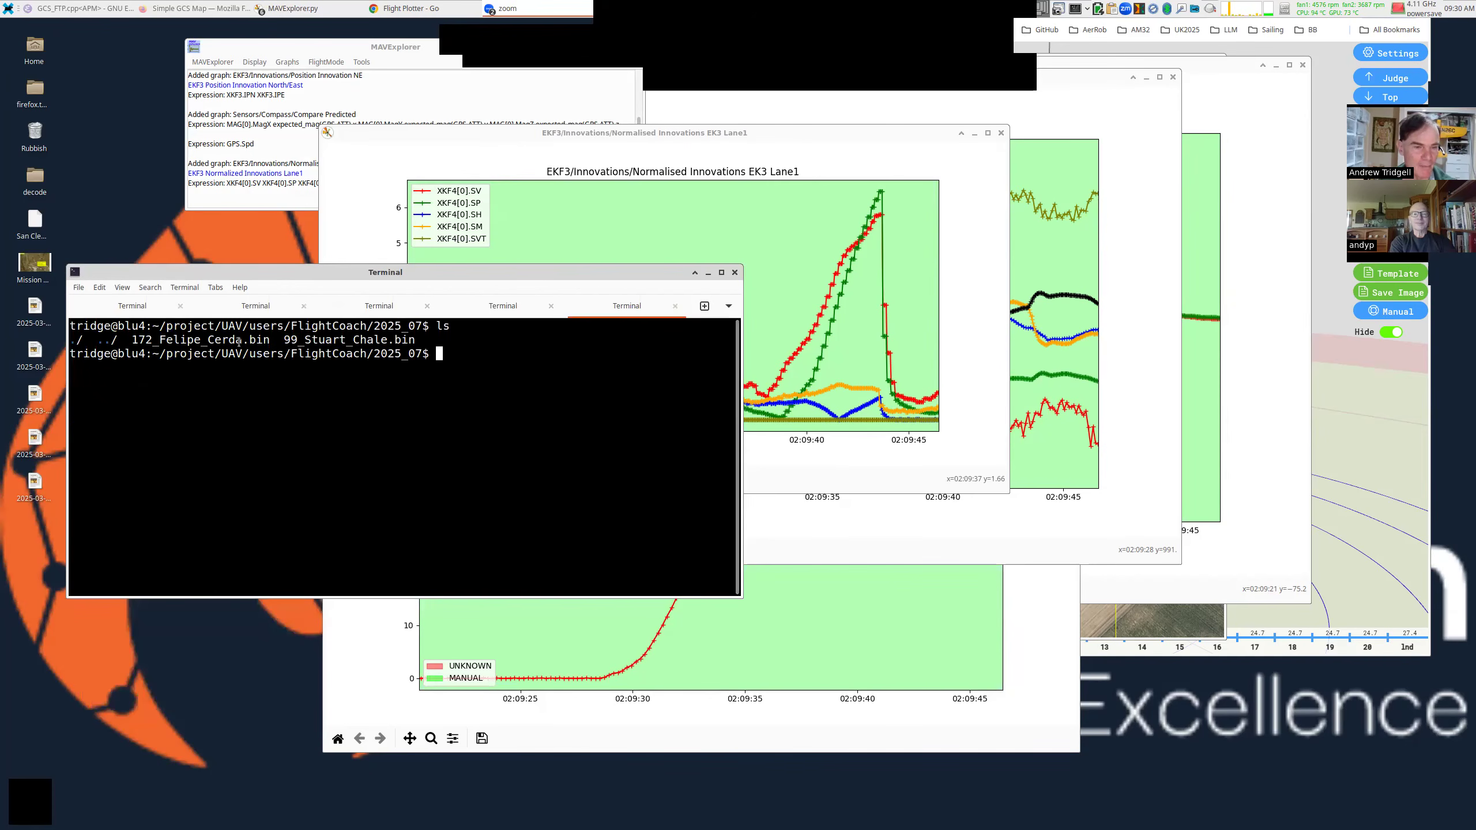
{"action": "left_click", "coordinate": [922, 270]}
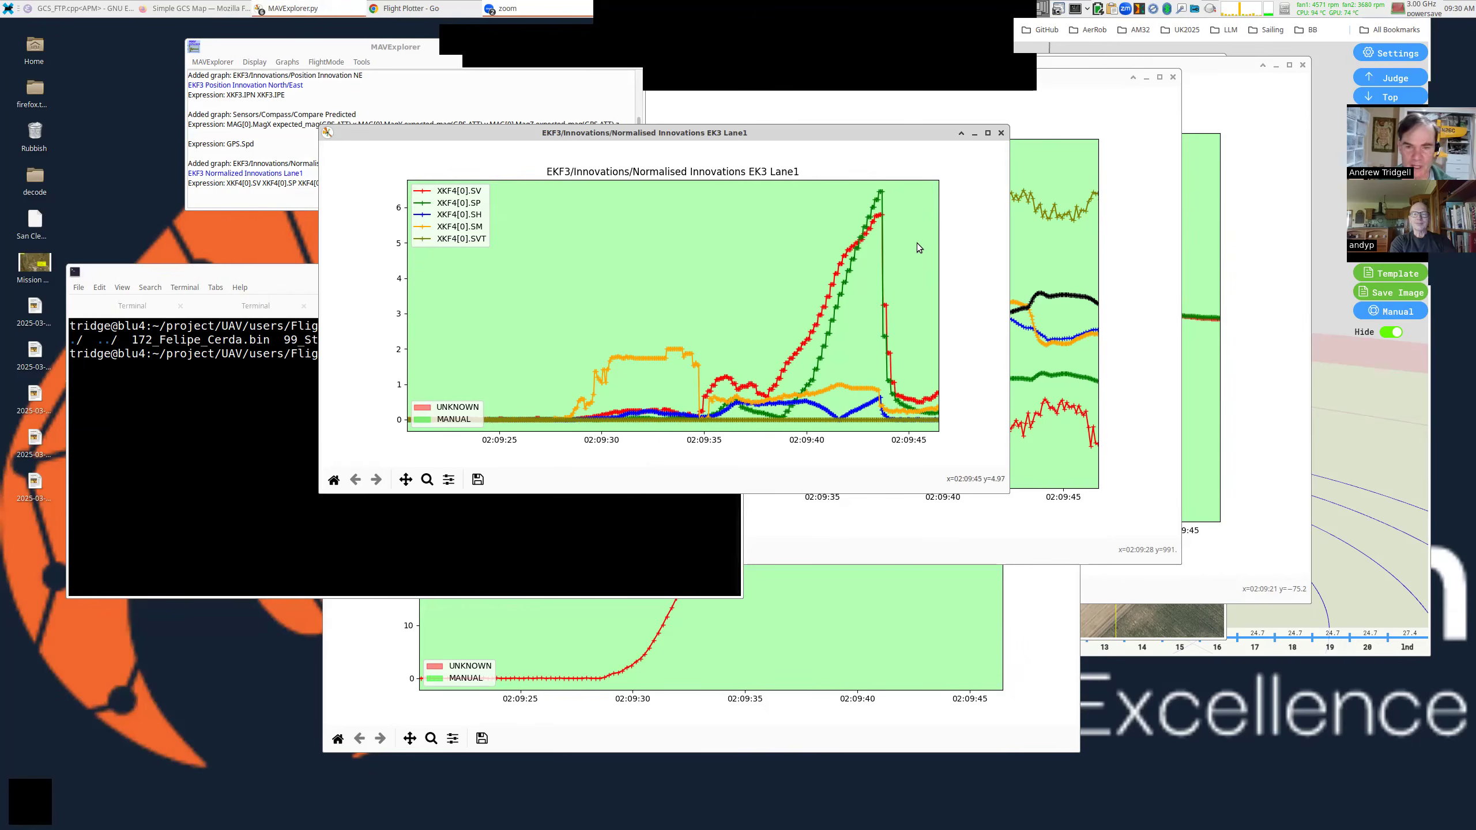
{"action": "left_click", "coordinate": [1036, 263]}
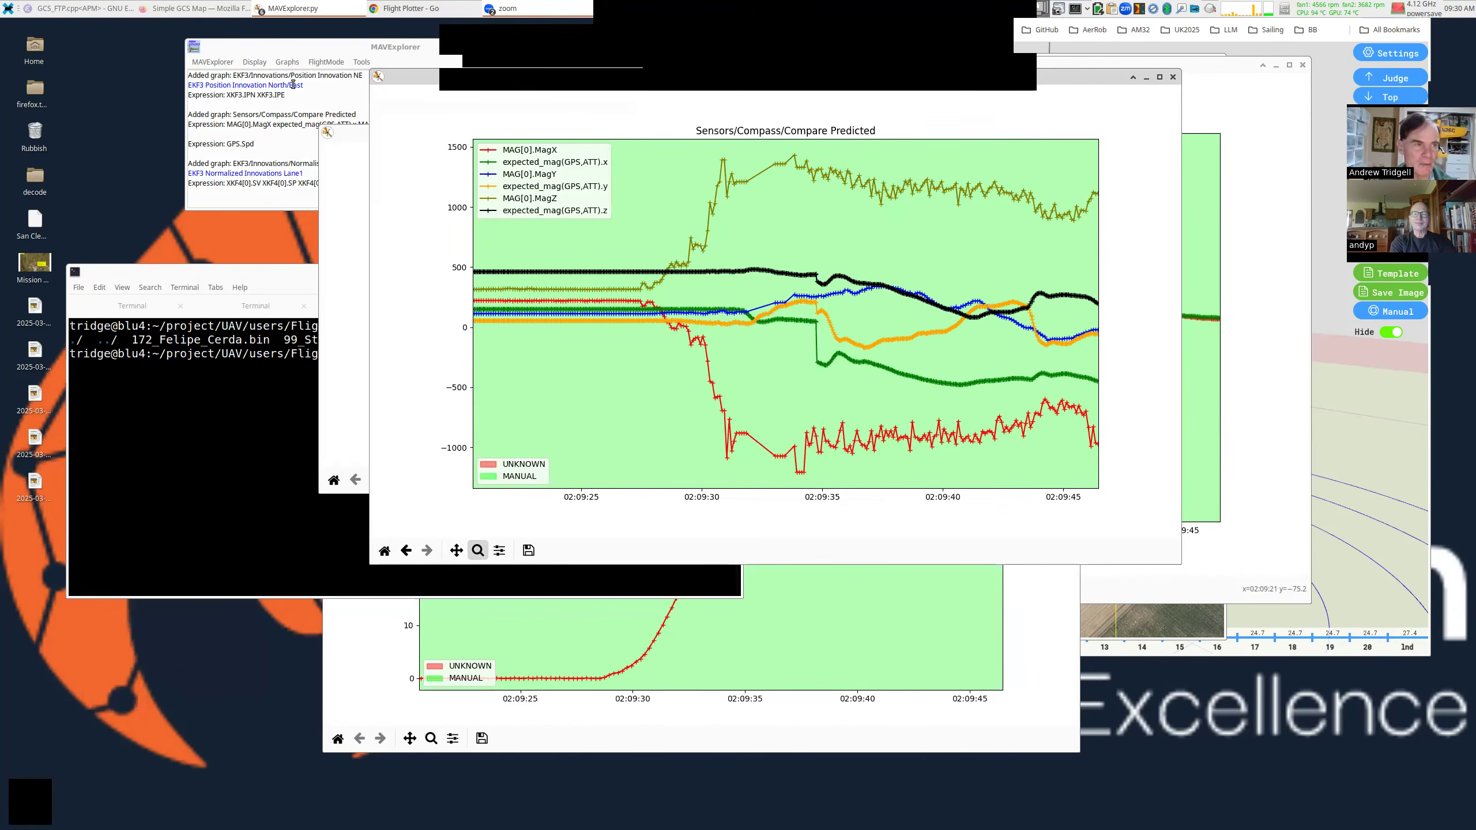
Plot Sensors > GPS > GPS Accuracy and zoom into the low HAcc, SAcc and VAcc values.
{"action": "left_click", "coordinate": [286, 63]}
{"action": "mouse_move", "coordinate": [313, 206]}
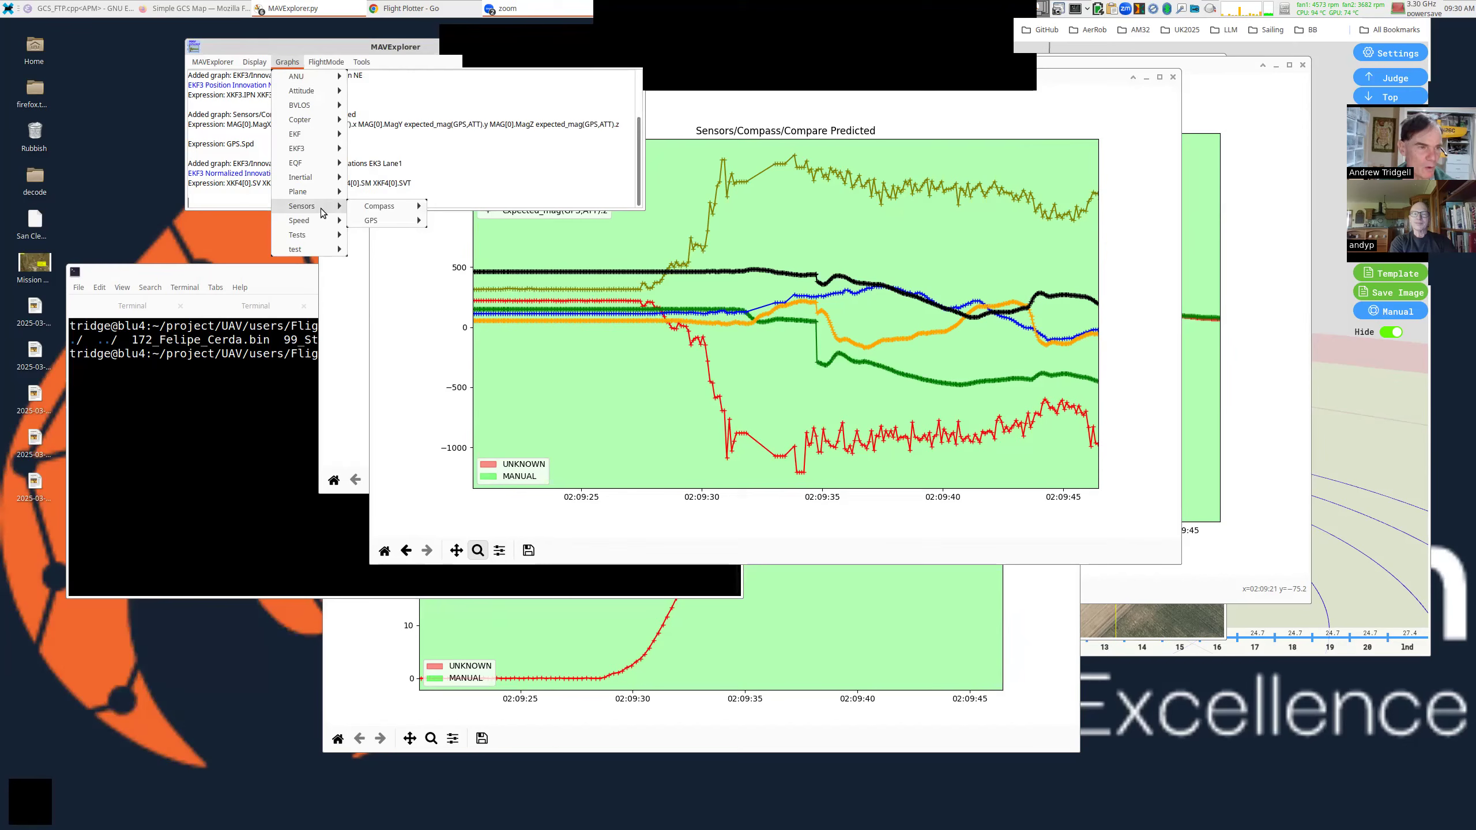
{"action": "mouse_move", "coordinate": [397, 222]}
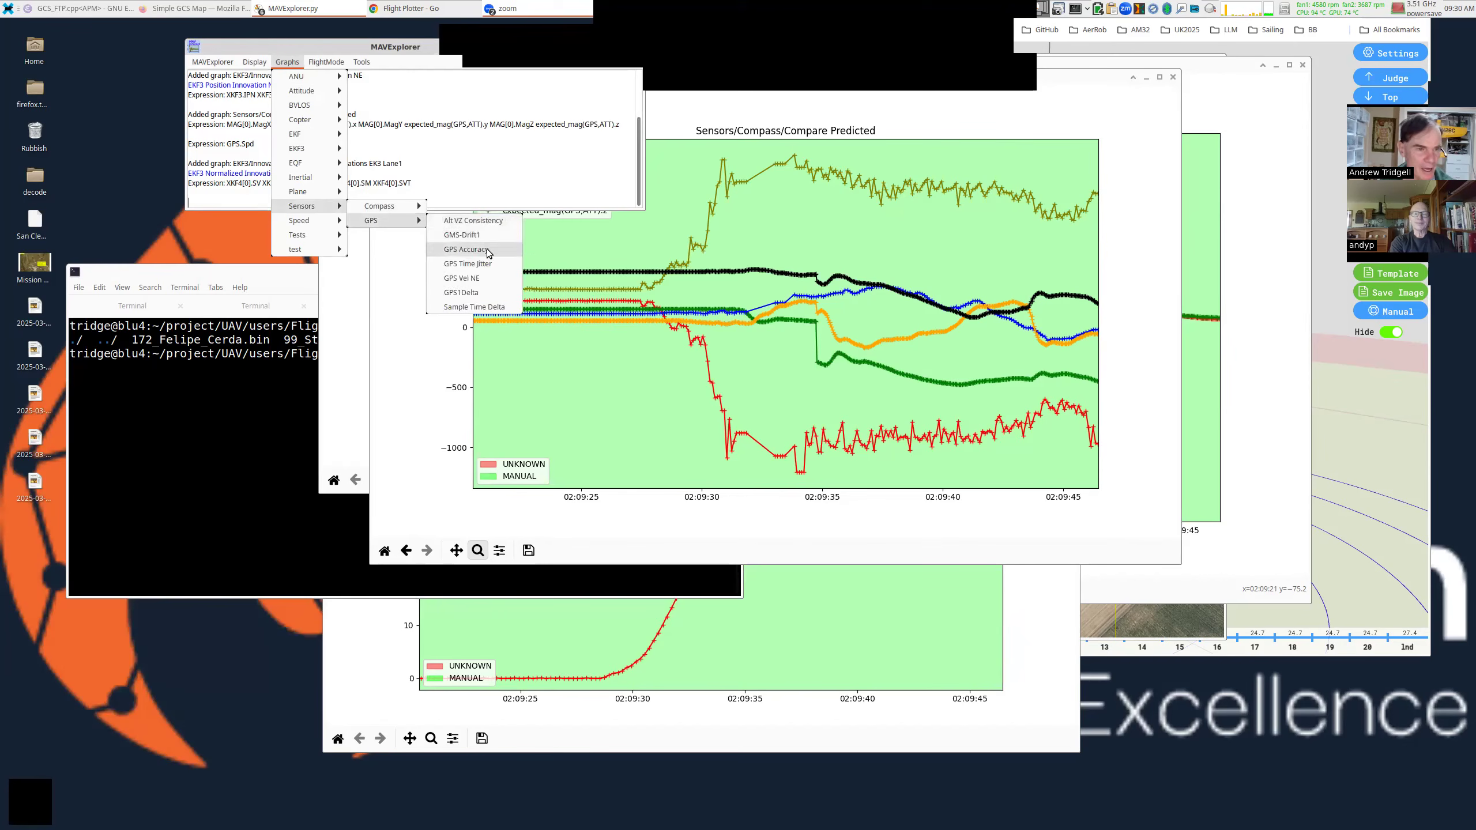
{"action": "left_click", "coordinate": [489, 251]}
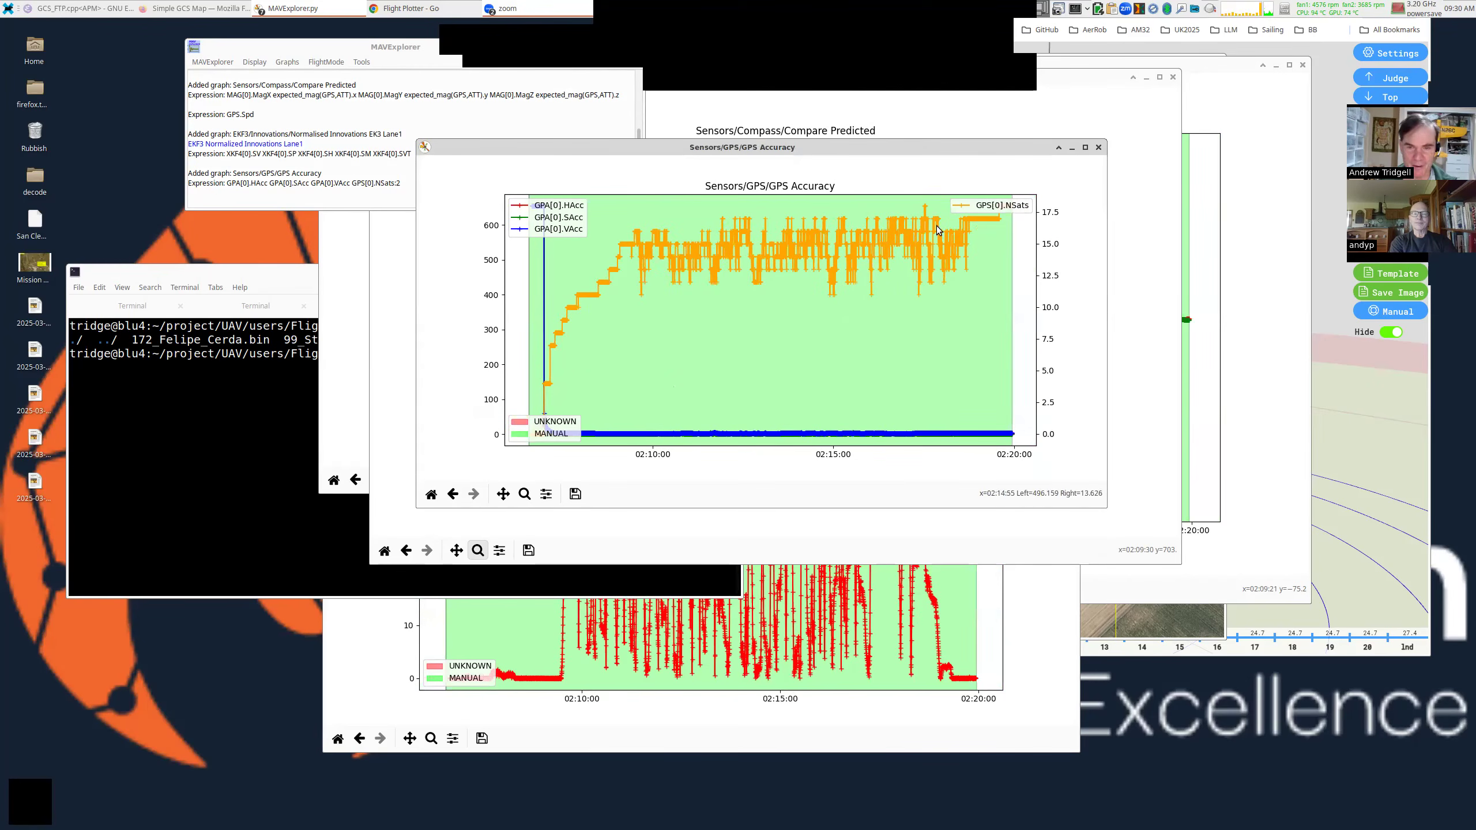
{"action": "left_click", "coordinate": [524, 494]}
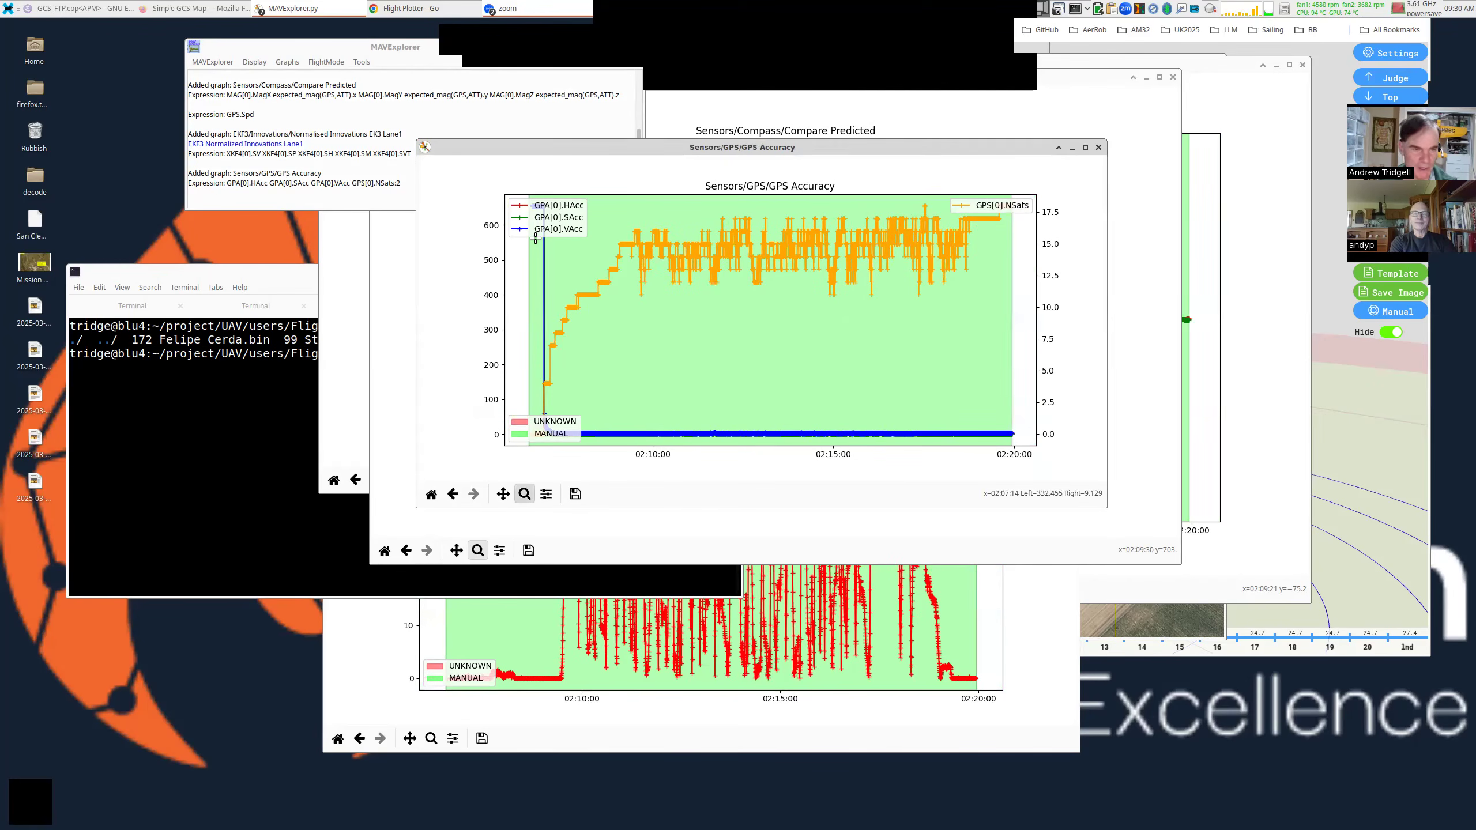
{"action": "left_click_drag", "start_coordinate": [548, 207], "coordinate": [1009, 437]}
{"action": "double_click", "coordinate": [814, 353]}
Arrange the GPS Accuracy and GPS speed graph windows so both are readable side by side.
{"action": "left_click_drag", "start_coordinate": [879, 374], "coordinate": [975, 351]}
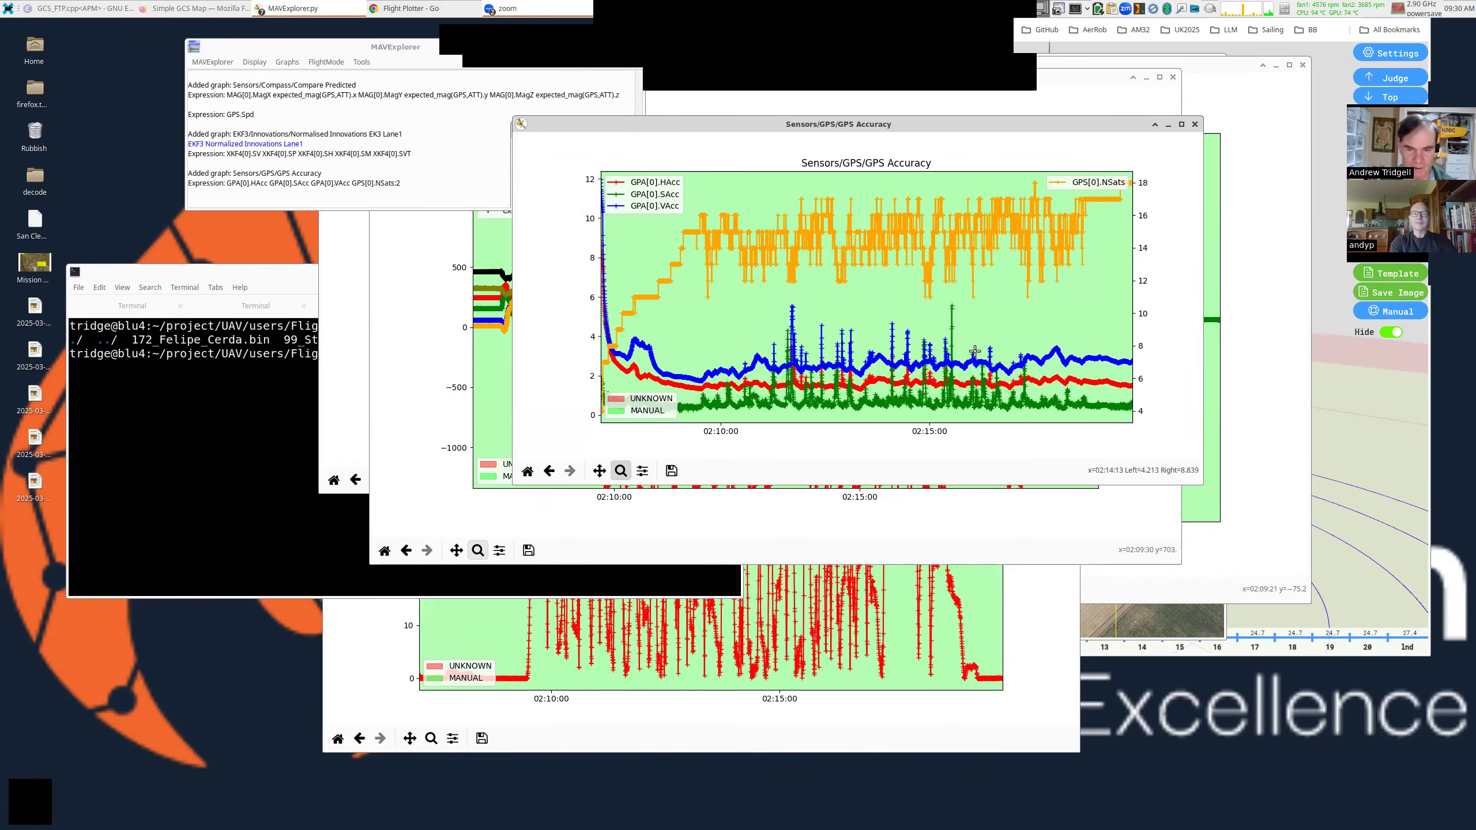
{"action": "left_click_drag", "start_coordinate": [1038, 393], "coordinate": [1050, 454]}
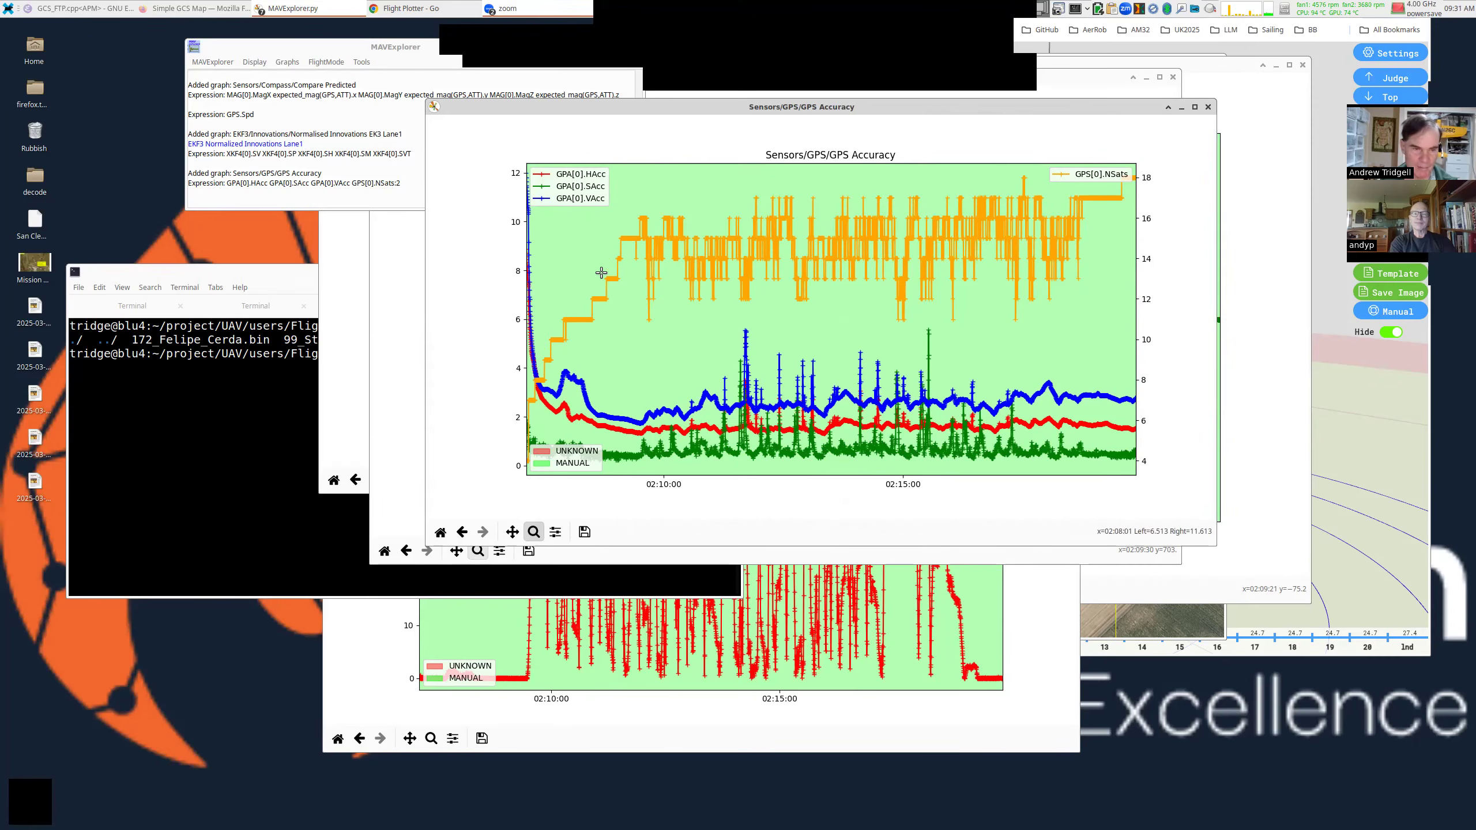
{"action": "left_click_drag", "start_coordinate": [591, 310], "coordinate": [475, 238]}
{"action": "left_click", "coordinate": [721, 619]}
{"action": "left_click_drag", "start_coordinate": [757, 506], "coordinate": [742, 520]}
{"action": "left_click_drag", "start_coordinate": [946, 548], "coordinate": [978, 555]}
{"action": "left_click", "coordinate": [559, 219]}
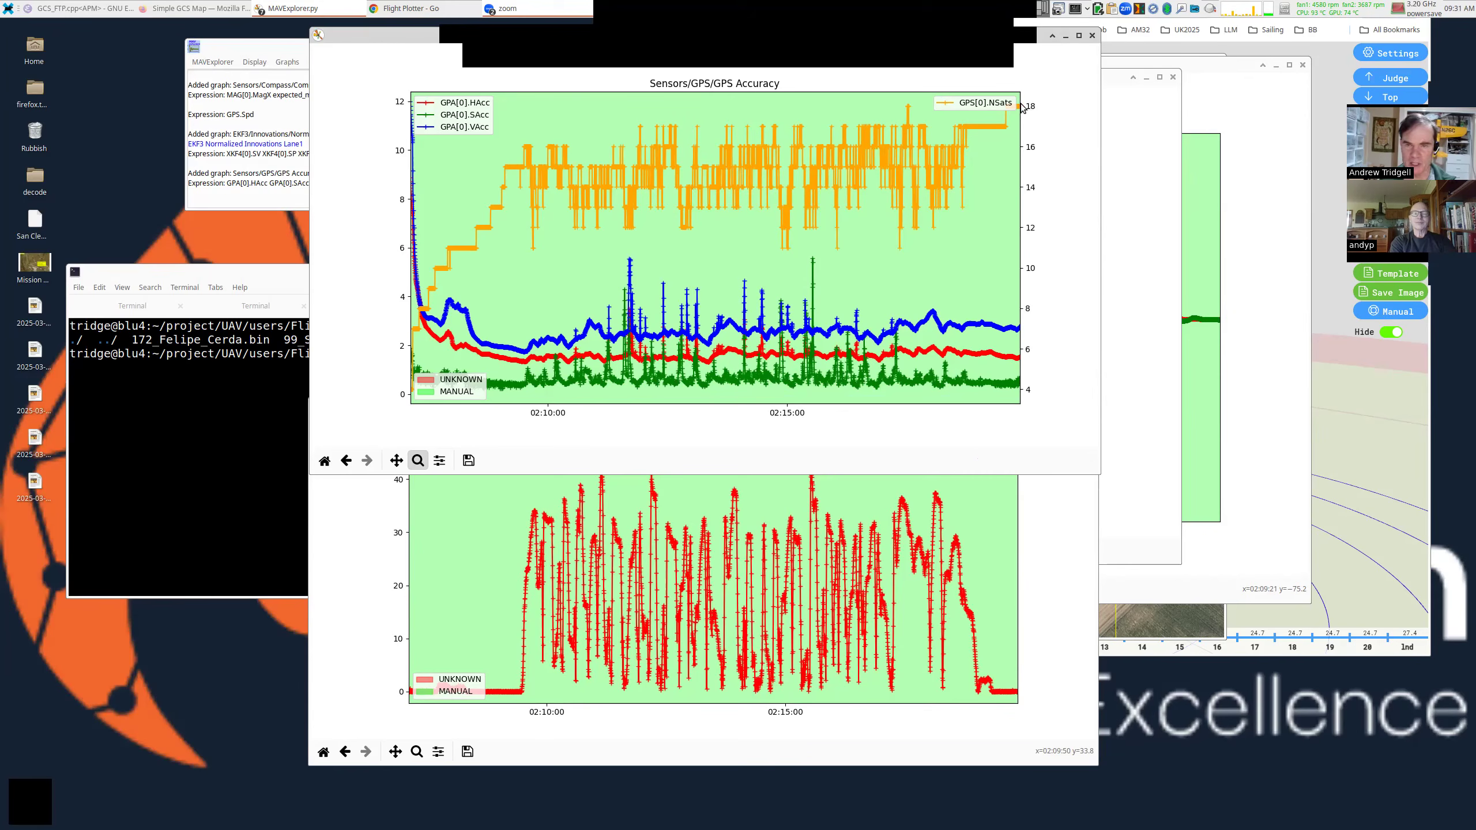
Run 'messages blox' in the console and pick out GPS hardware 00080000 with ROM CORE 3.01.
{"action": "left_click", "coordinate": [270, 392]}
{"action": "left_click", "coordinate": [487, 310]}
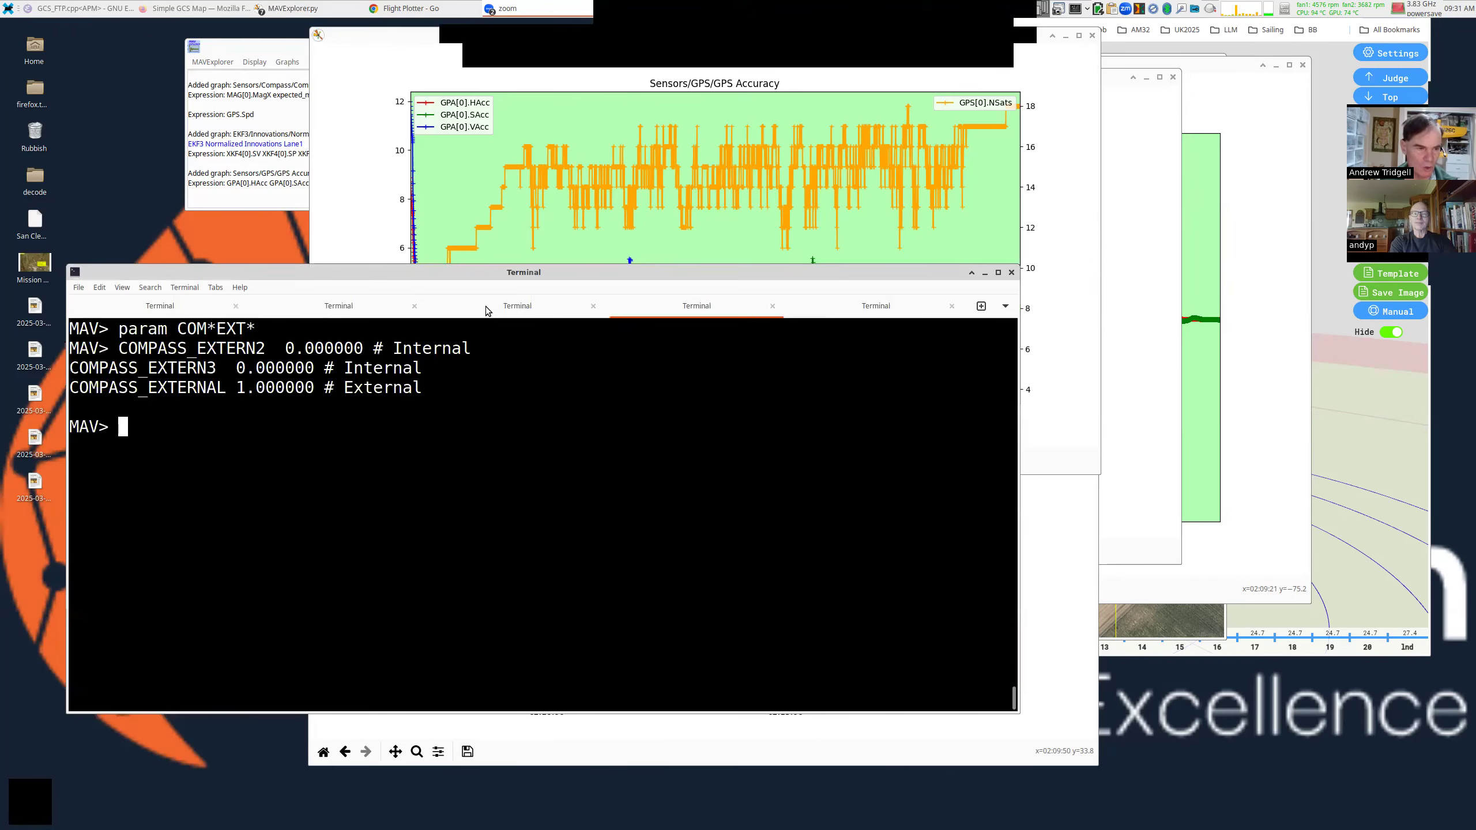
{"action": "type", "text": "messages "}
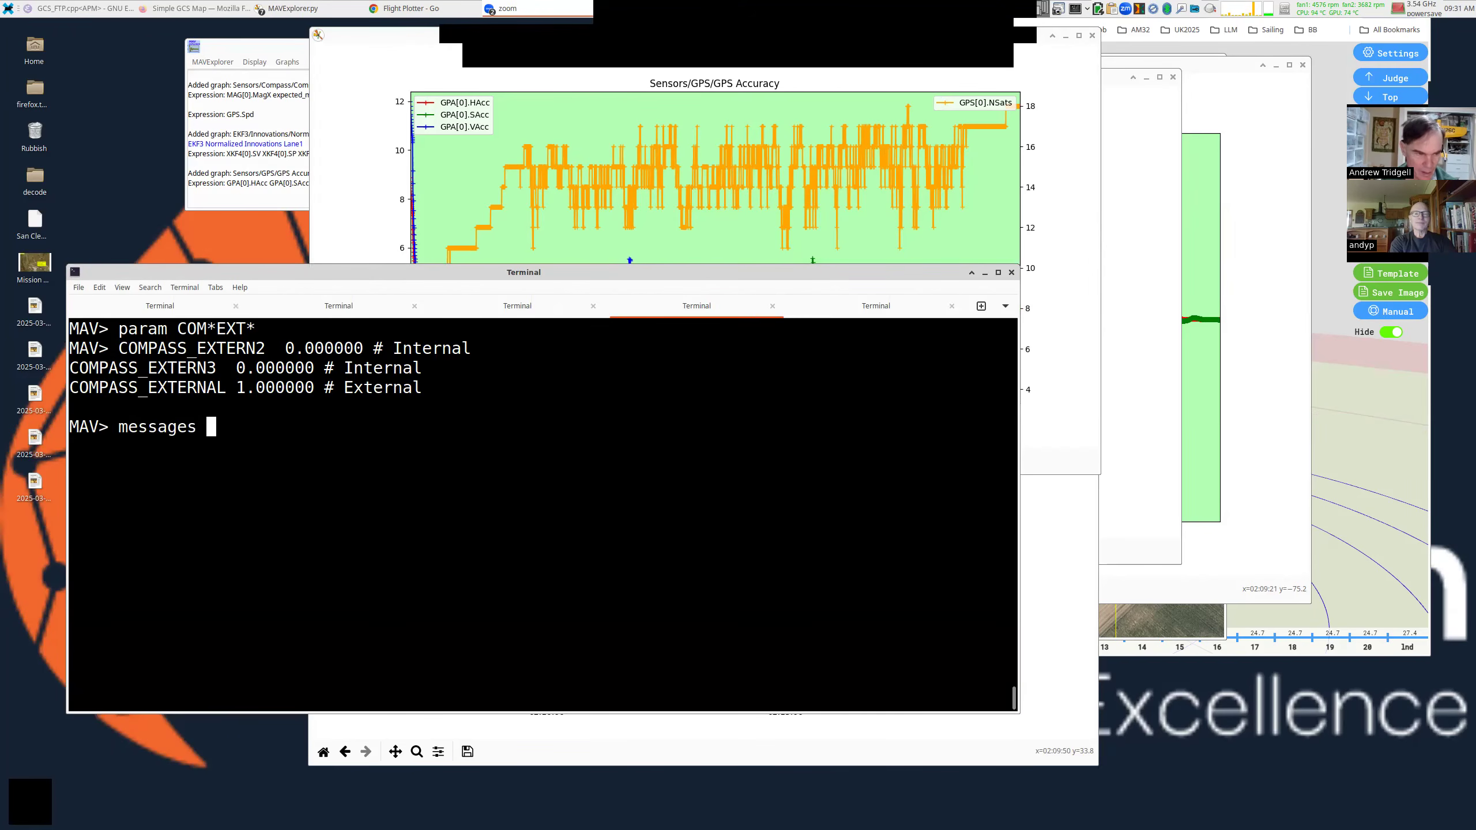
{"action": "type", "text": "blox"}
{"action": "key", "text": "Return"}
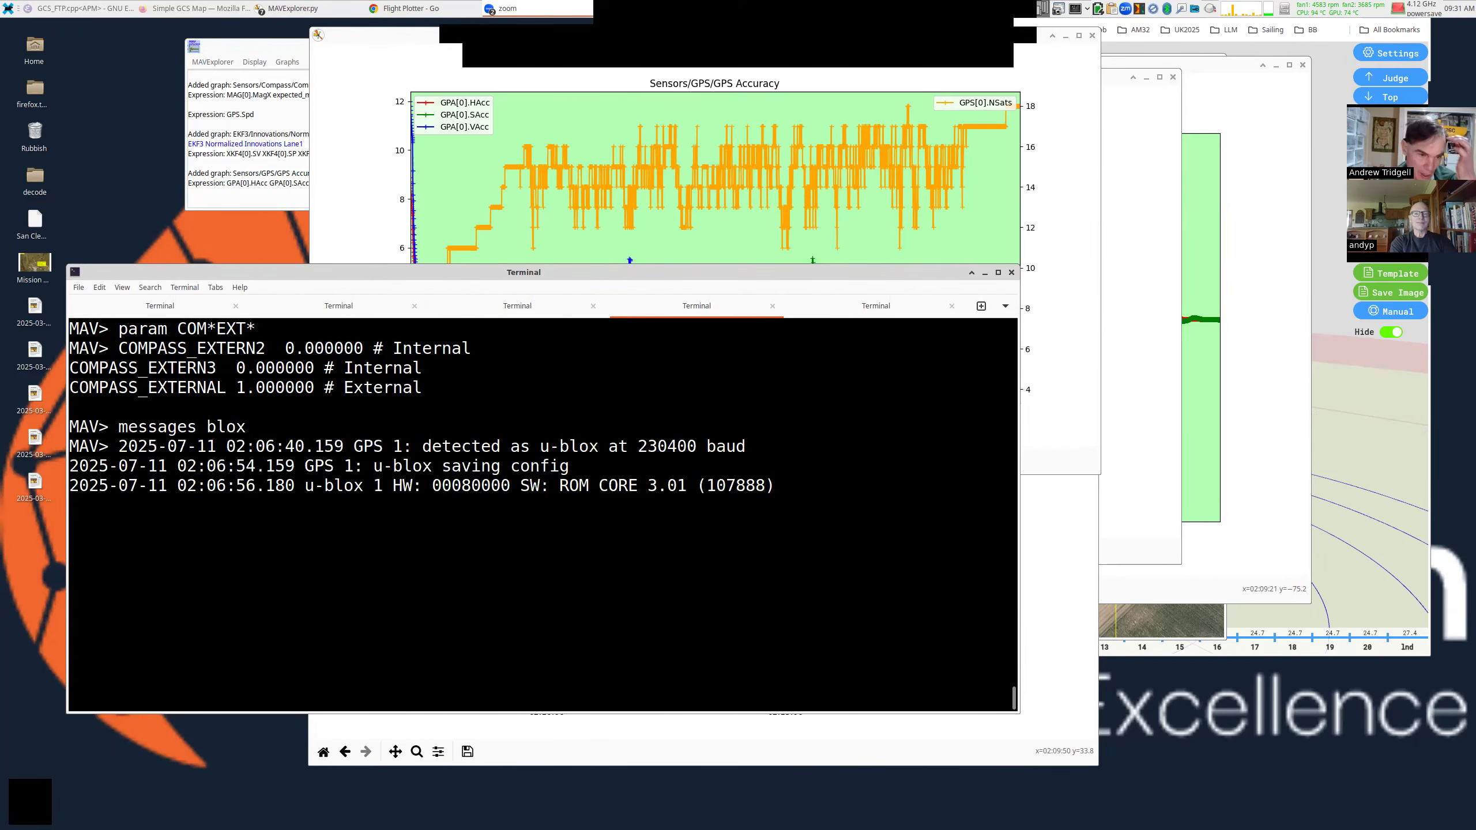
{"action": "double_click", "coordinate": [470, 486]}
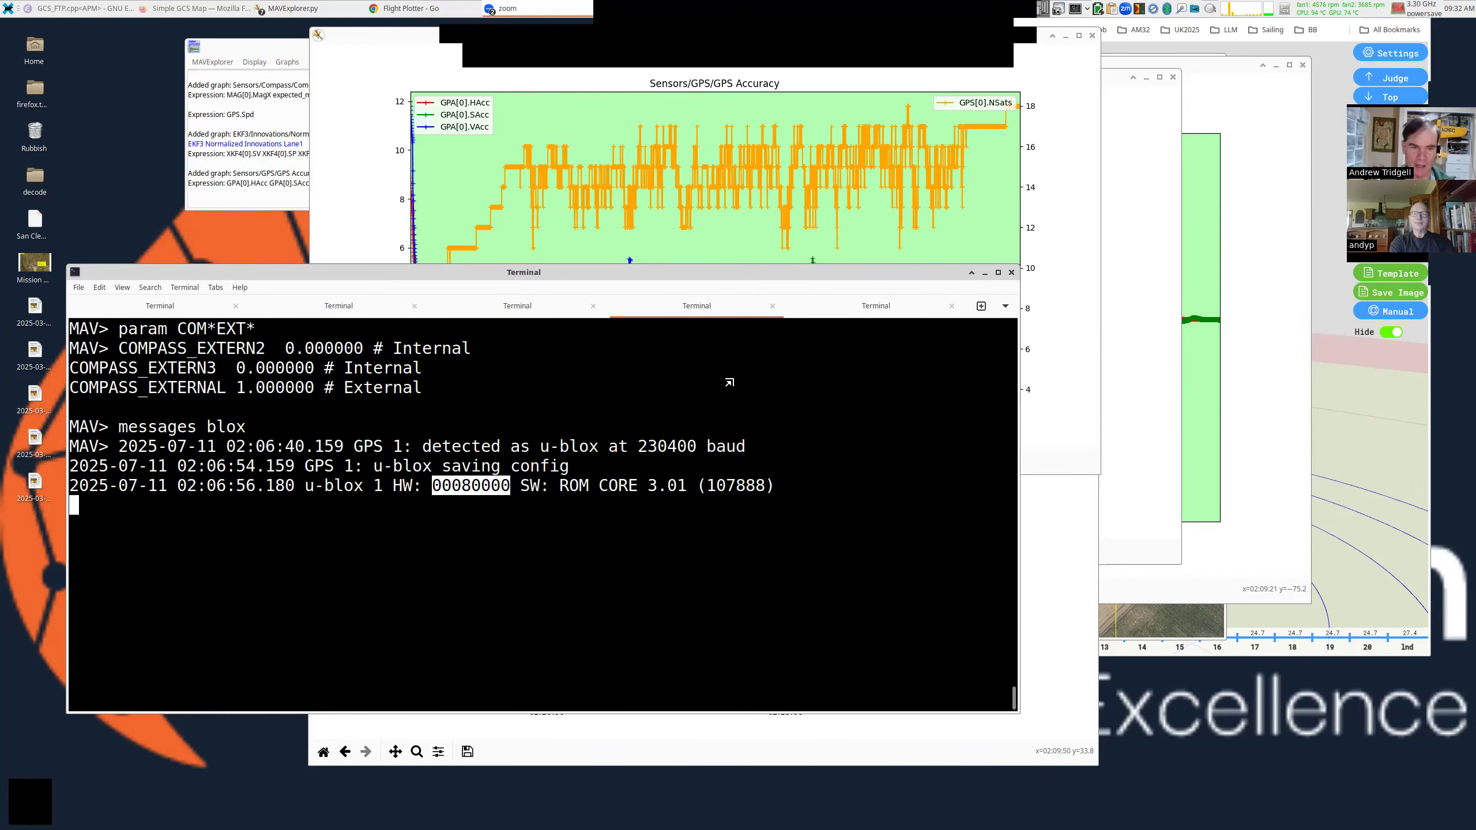
{"action": "left_click_drag", "start_coordinate": [730, 378], "coordinate": [718, 463]}
Review the GPS Accuracy graph, then return to the Flight Plotter 3-D flight track.
{"action": "left_click", "coordinate": [601, 265]}
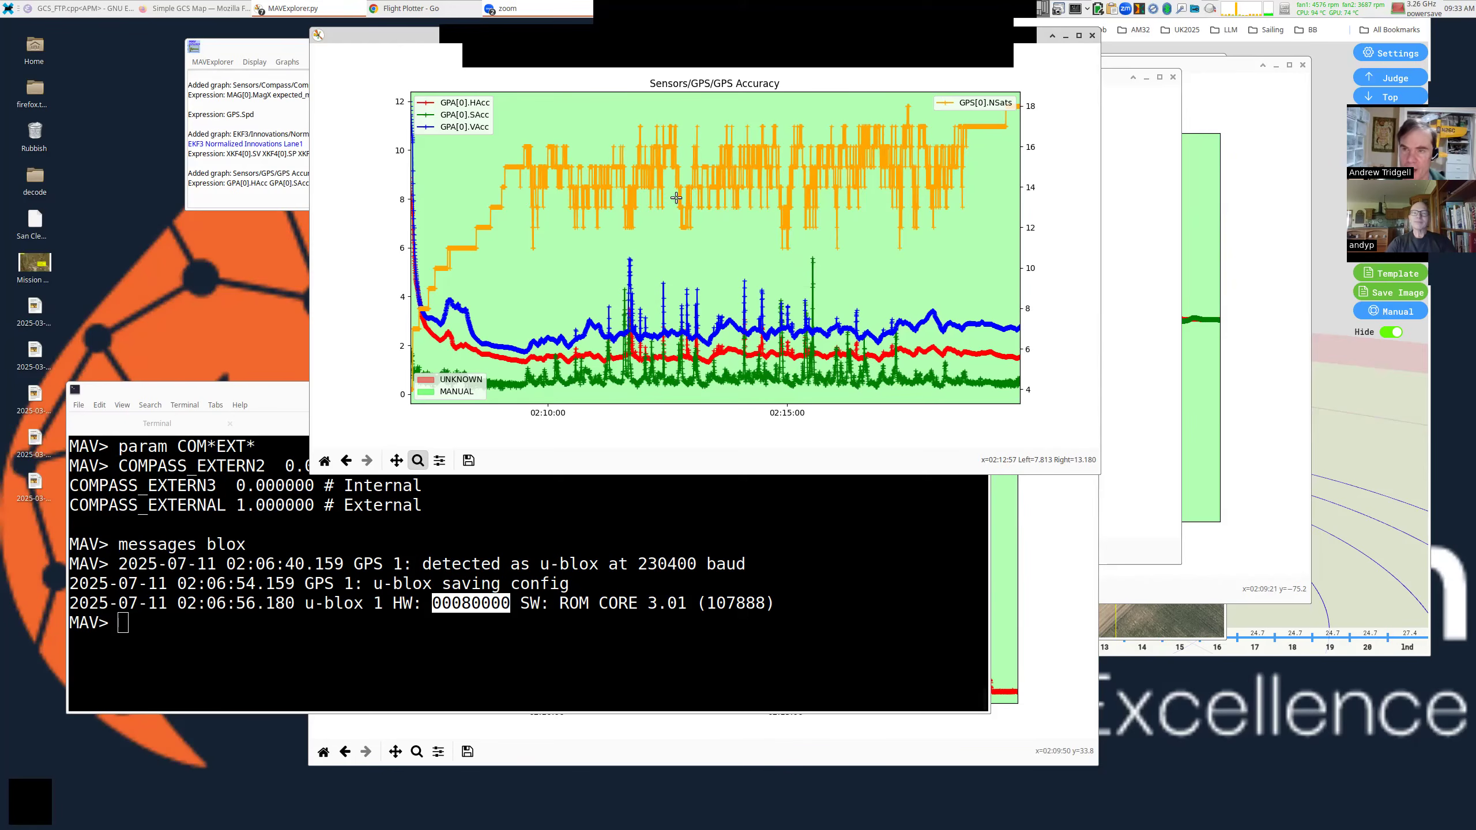
{"action": "left_click", "coordinate": [1330, 51]}
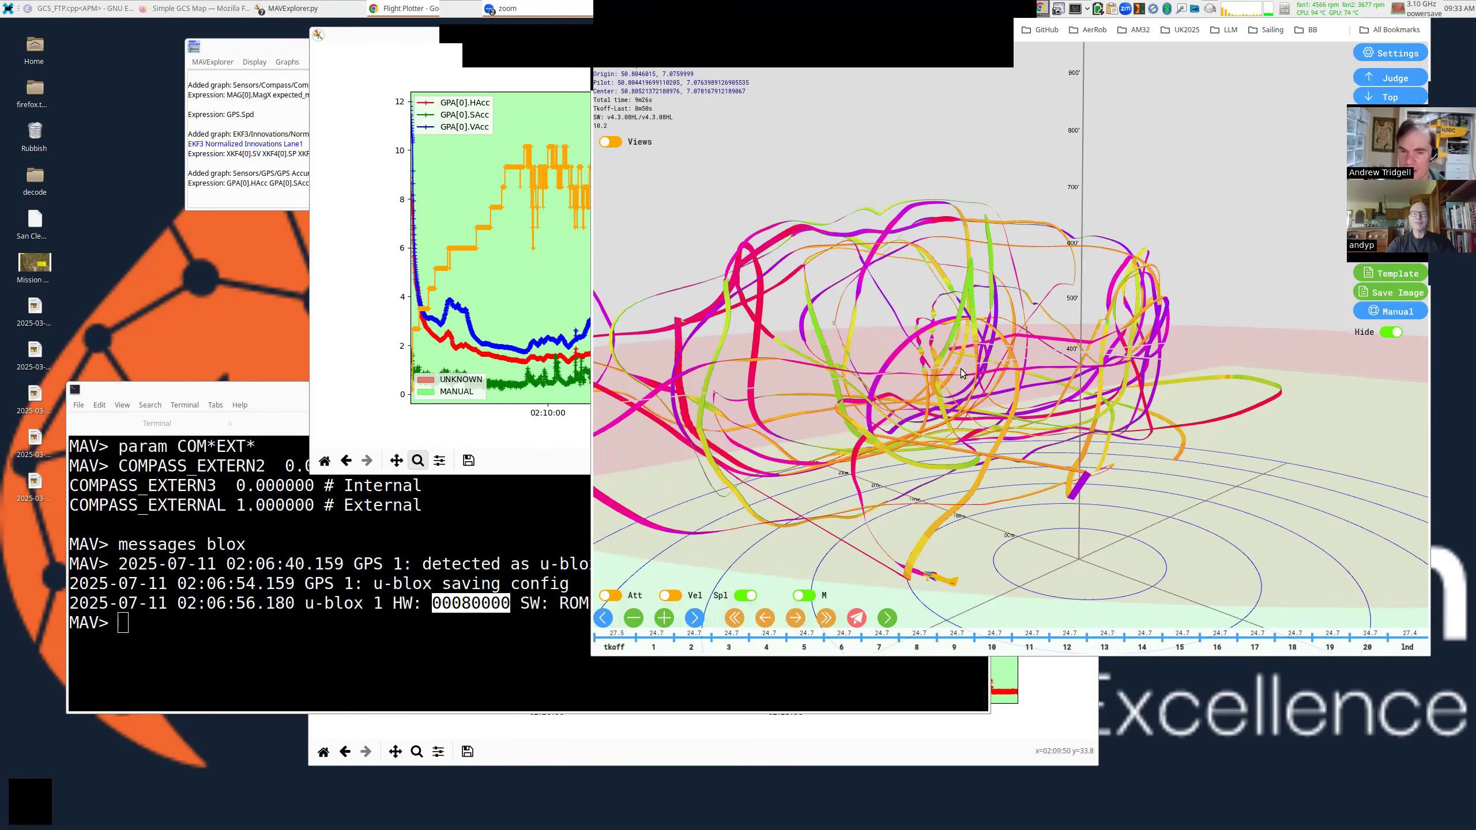
Rotate the 3-D aerobatic flight path, then bring back and enlarge the MAVExplorer terminal.
{"action": "left_click_drag", "start_coordinate": [960, 369], "coordinate": [871, 397]}
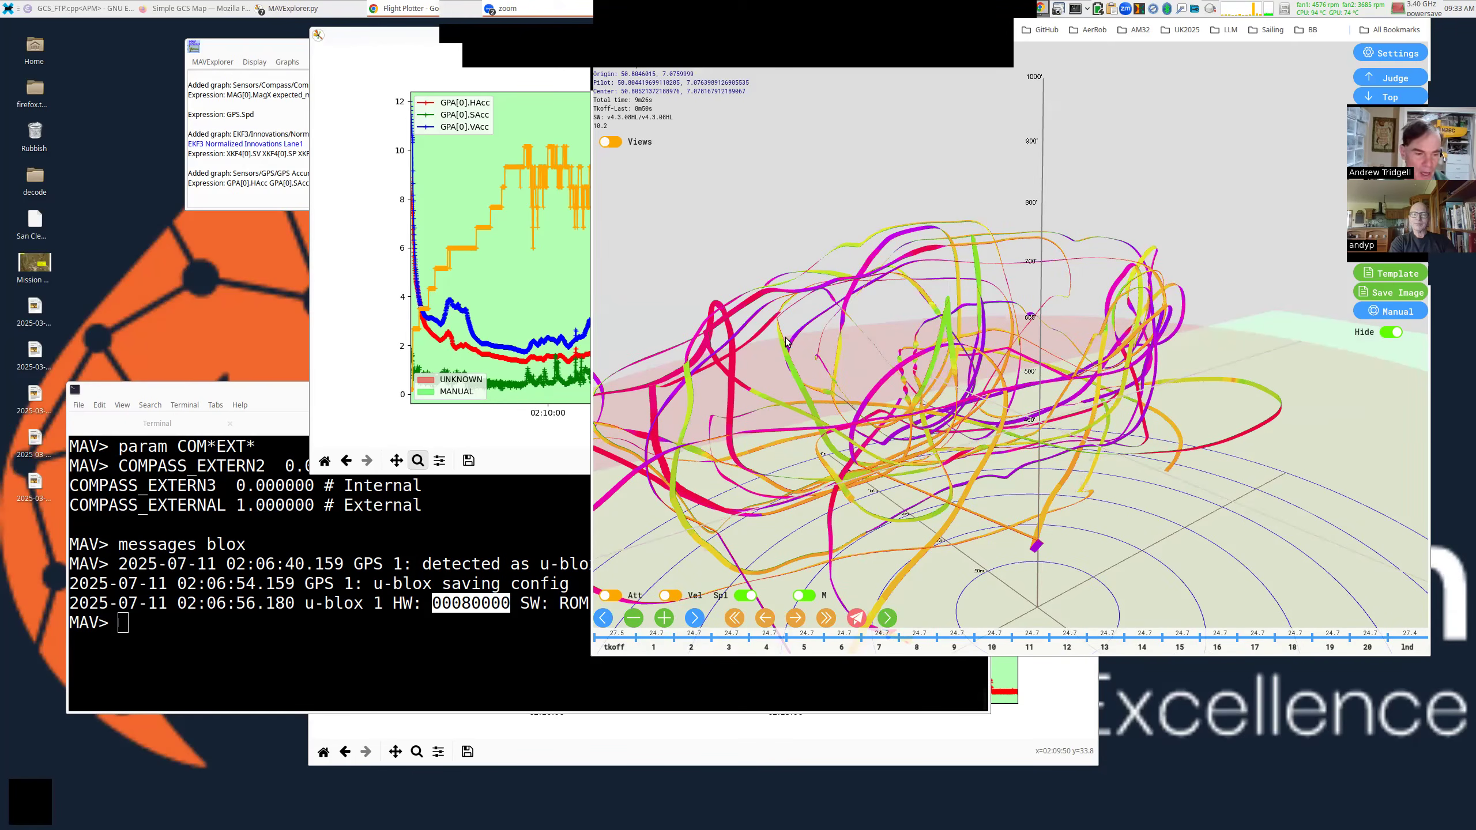
{"action": "left_click", "coordinate": [550, 501]}
{"action": "left_click_drag", "start_coordinate": [707, 465], "coordinate": [743, 465]}
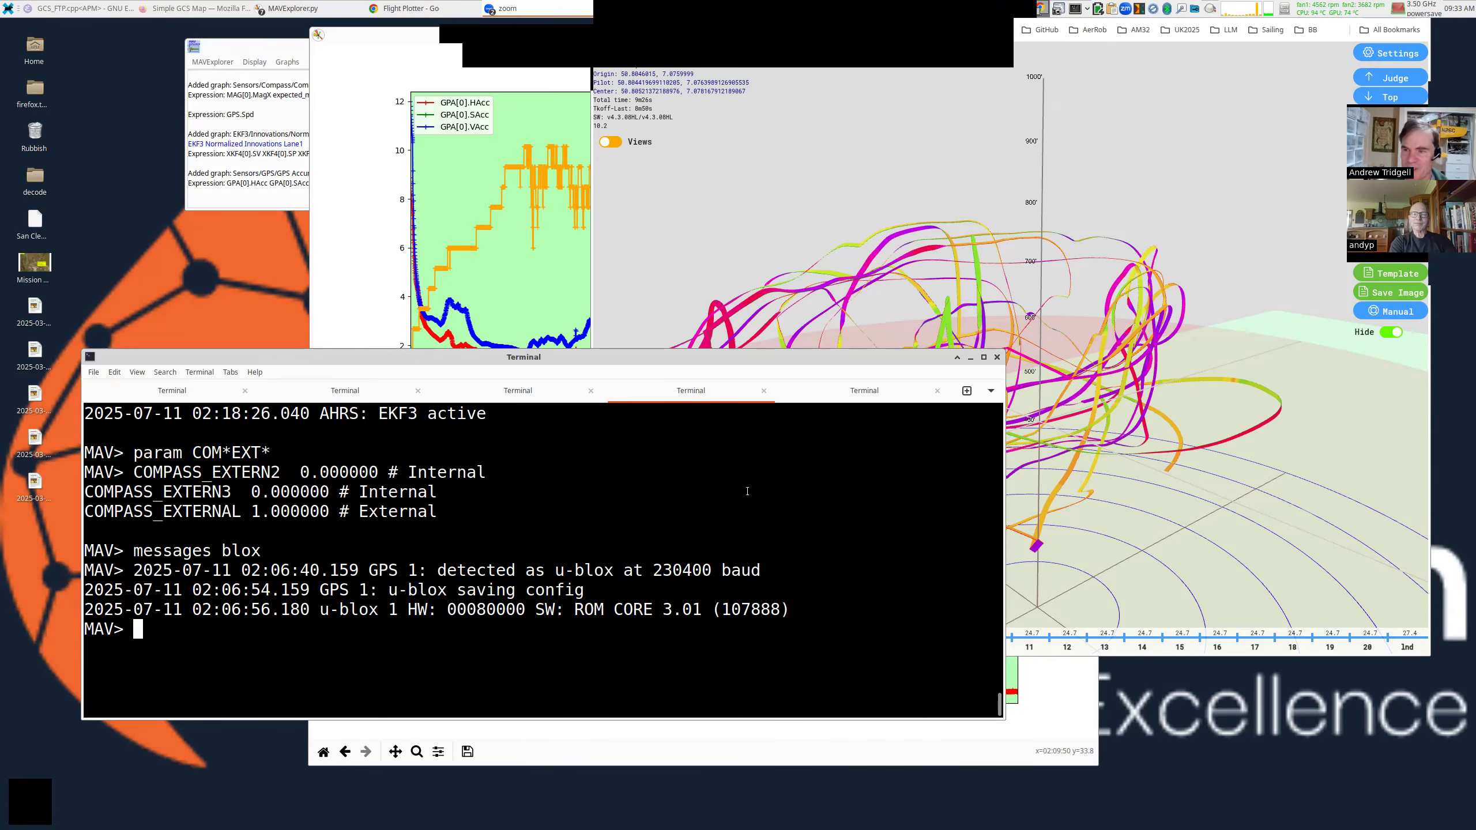
List the EK3_SRC1* parameters and highlight EK3_SRC1_POSZ set to Baro.
{"action": "type", "text": "param EK"}
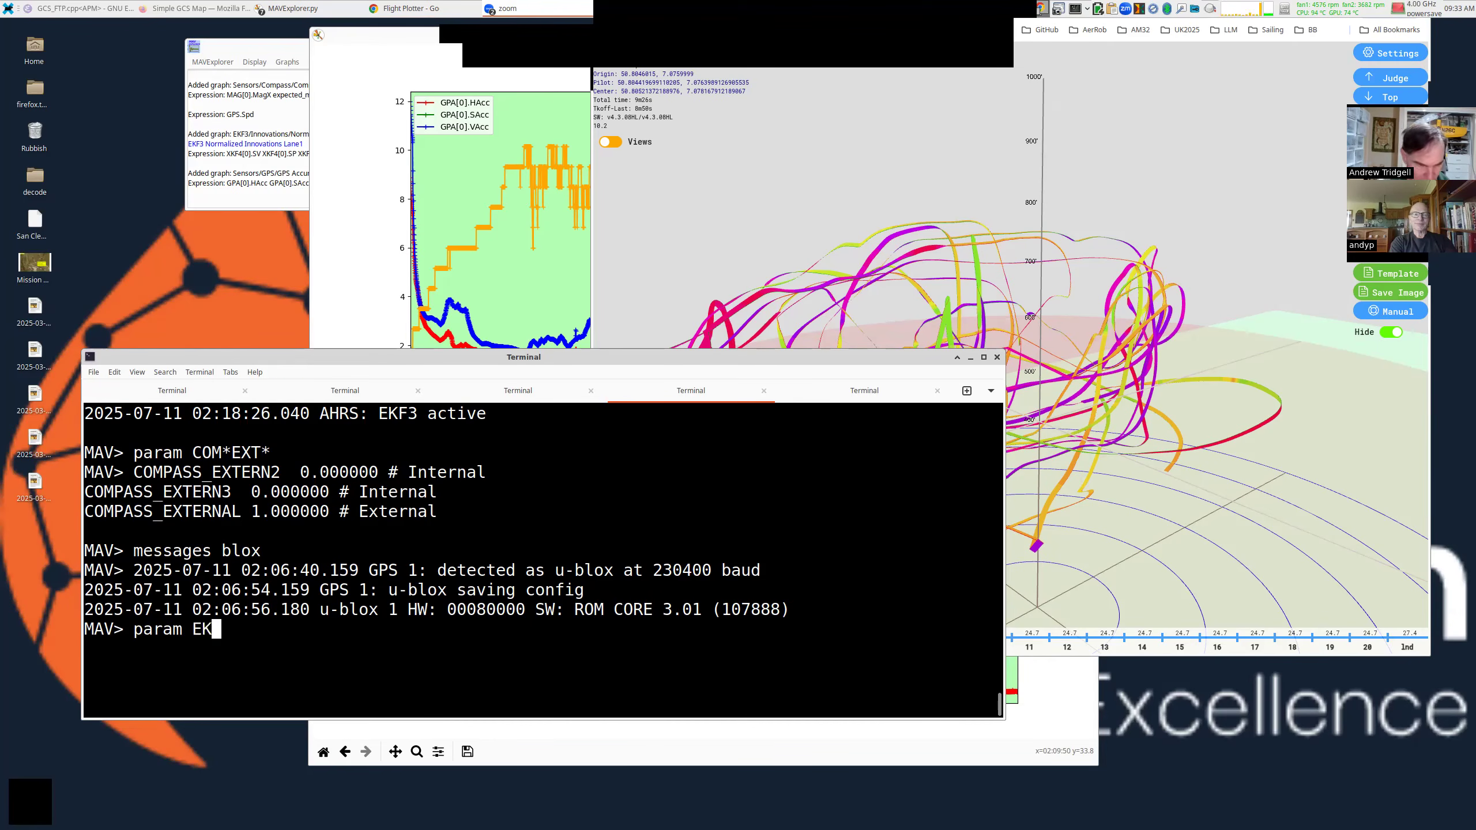
{"action": "type", "text": "3_SRC1*"}
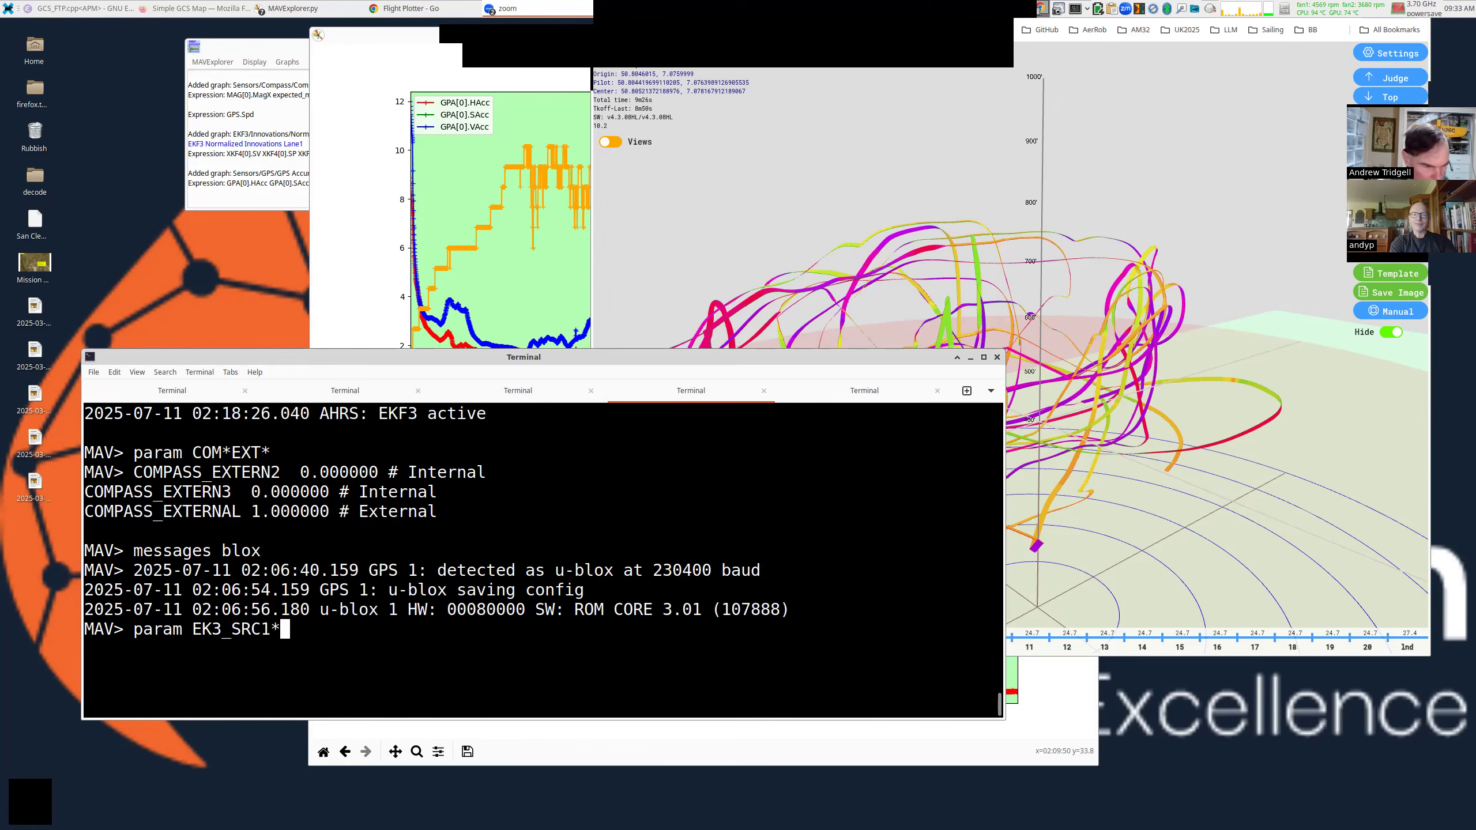
{"action": "key", "text": "Return"}
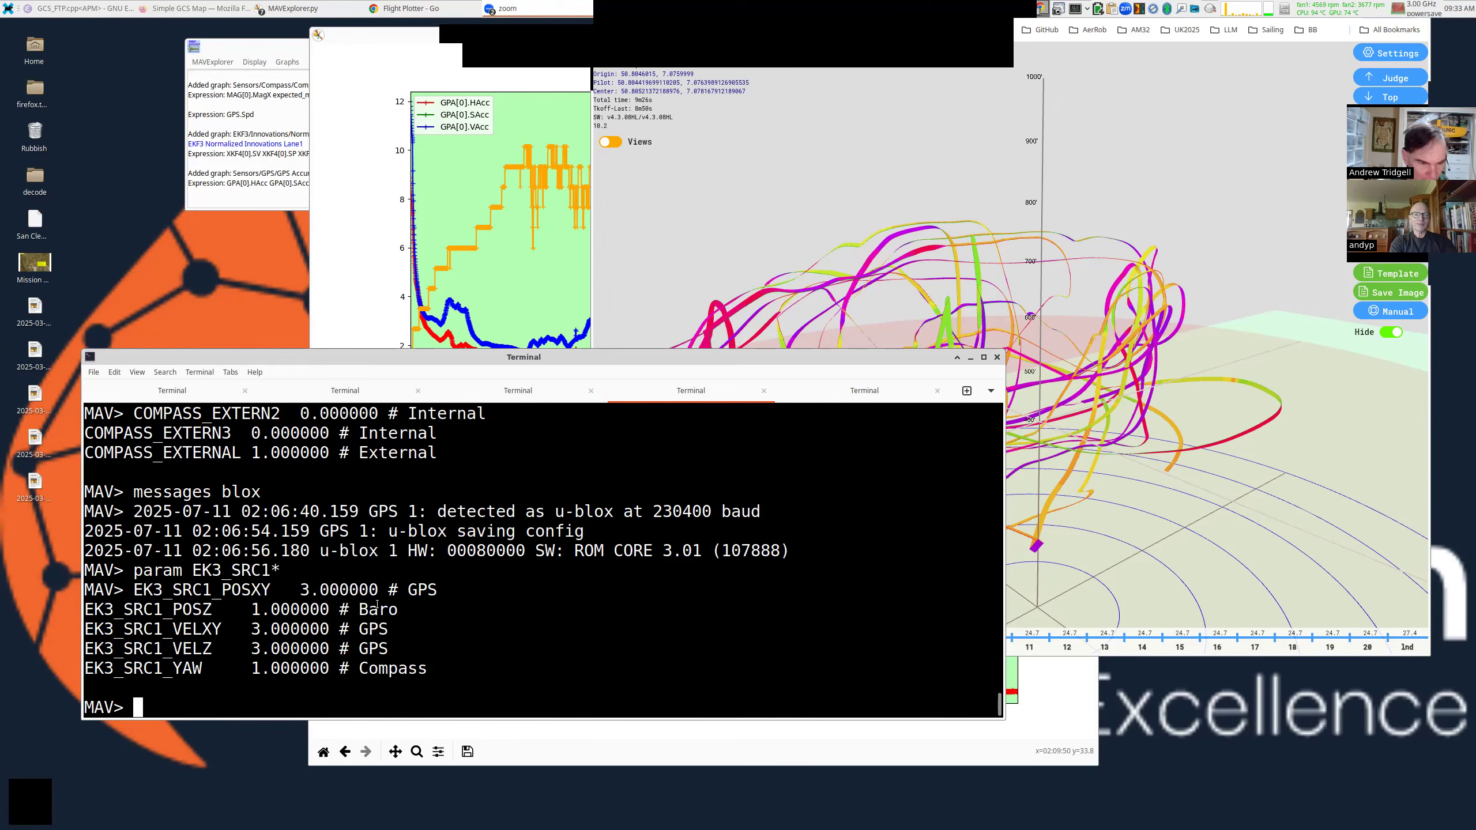
{"action": "triple_click", "coordinate": [362, 619]}
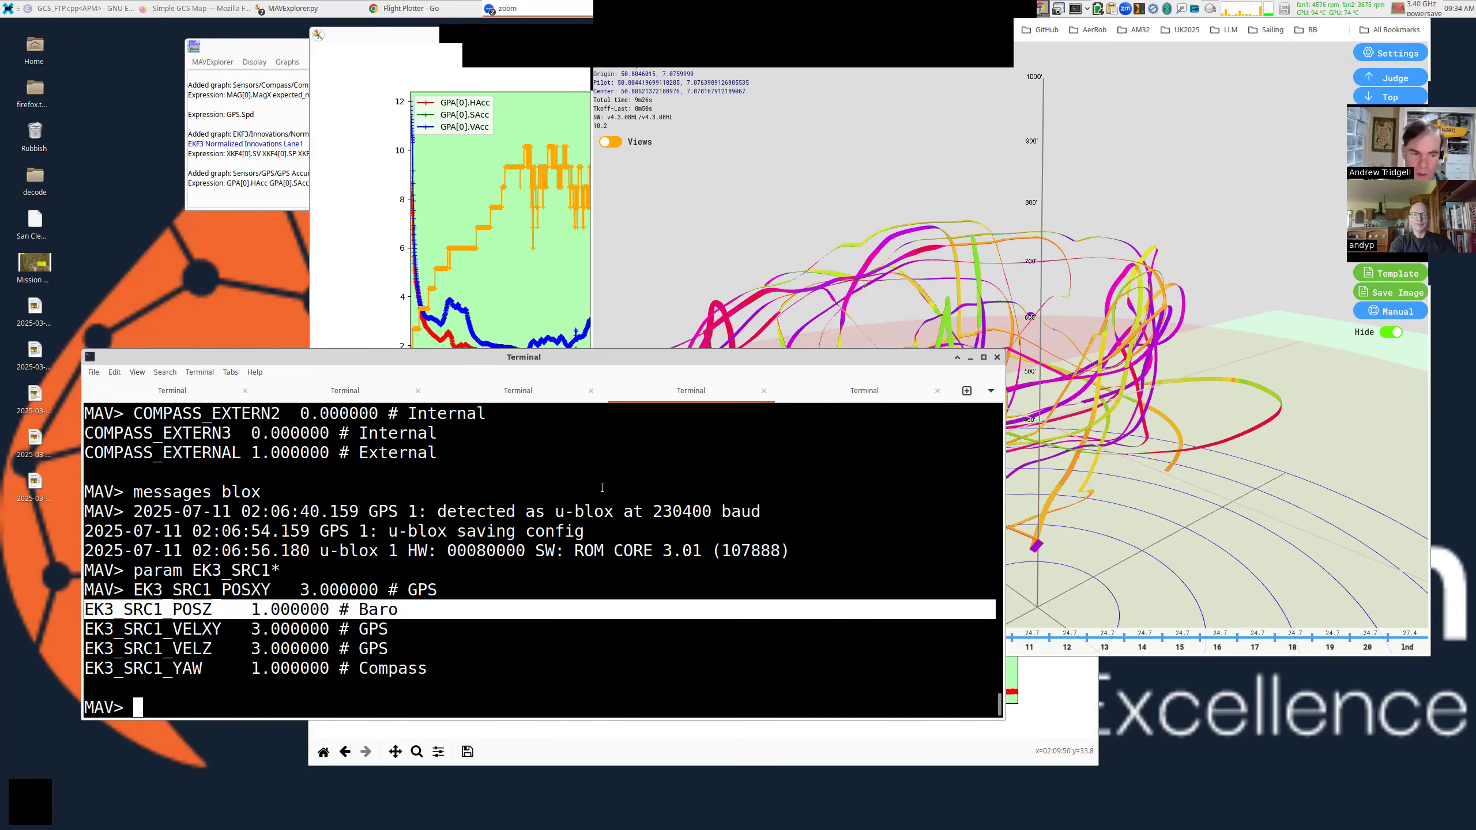
Enter 'graph BARO.Alt' at the prompt and raise the MAVExplorer flight map window.
{"action": "type", "text": "g"}
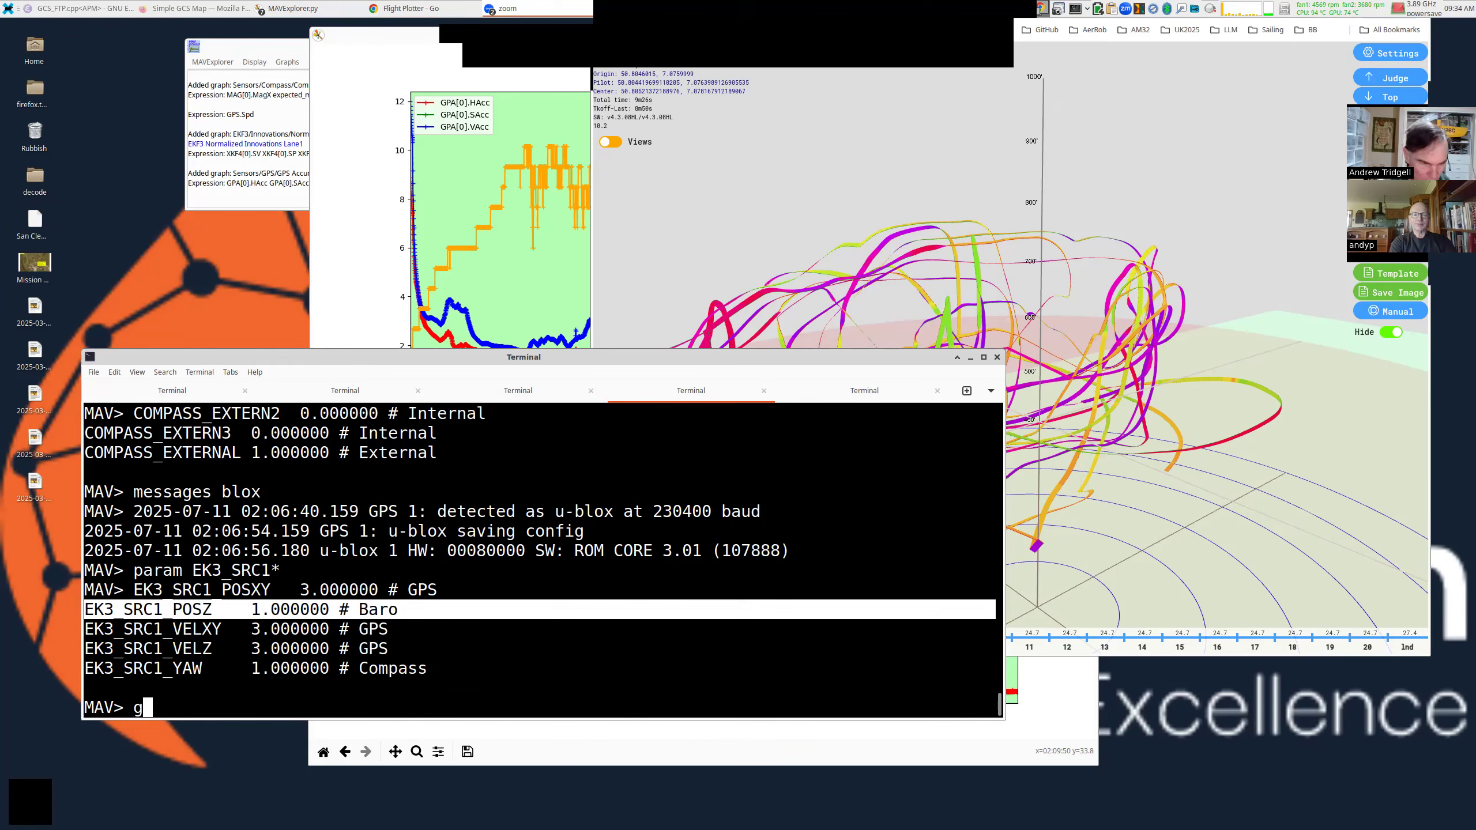
{"action": "type", "text": "raph BARO.Al"}
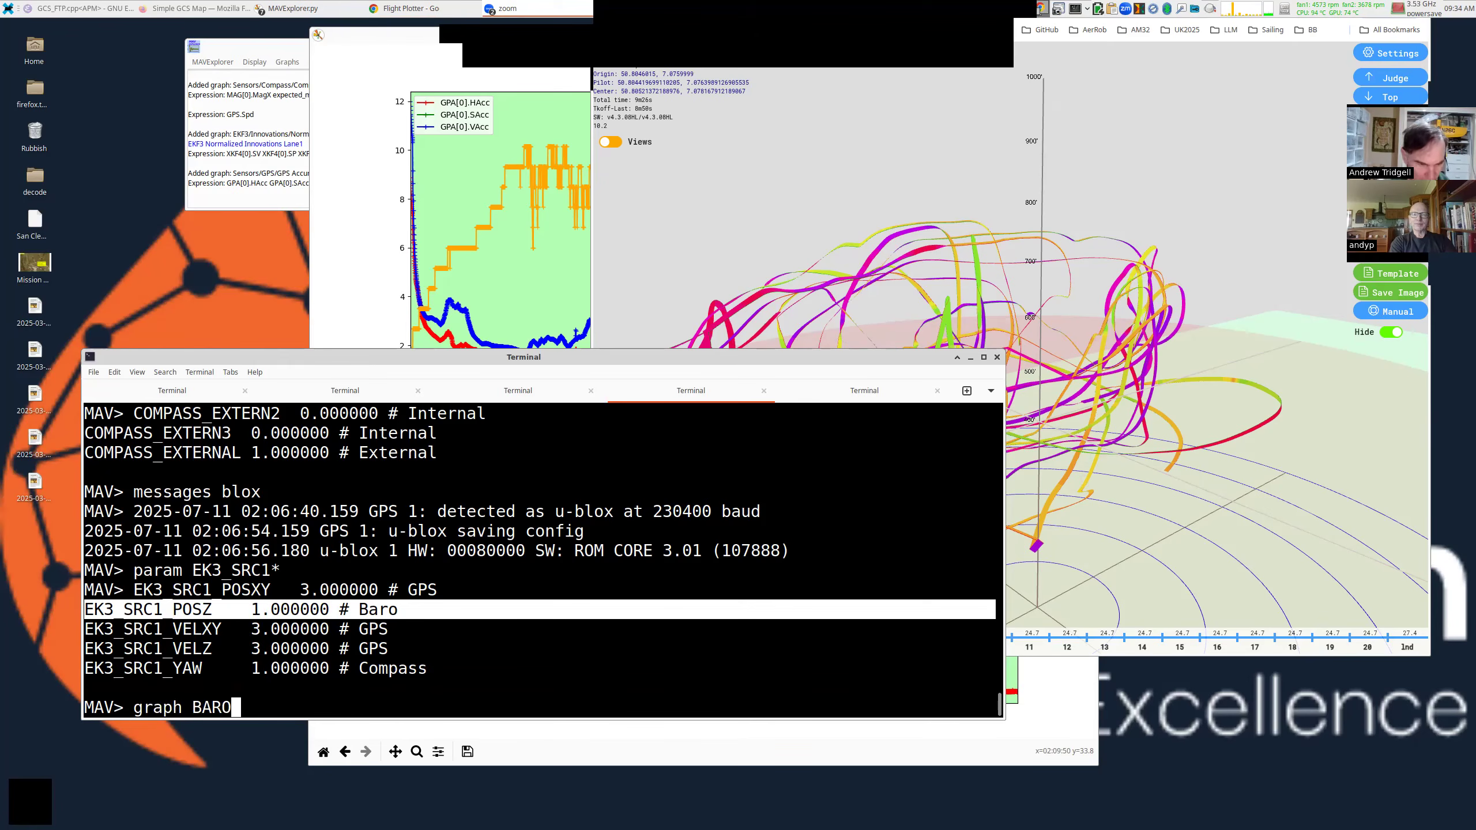
{"action": "key", "text": "BackSpace"}
{"action": "type", "text": "t"}
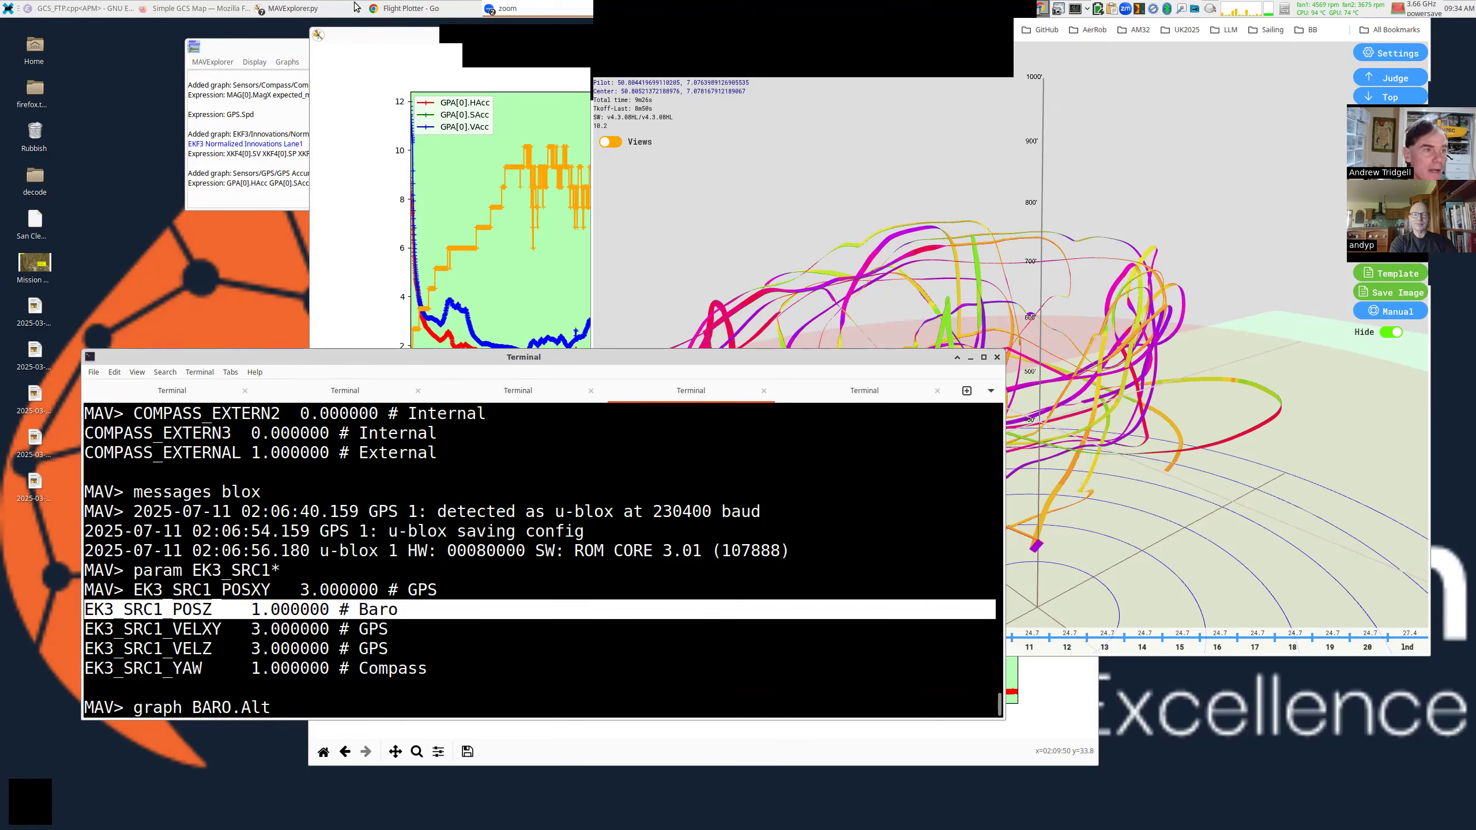
{"action": "left_click", "coordinate": [355, 6]}
{"action": "left_click", "coordinate": [319, 108]}
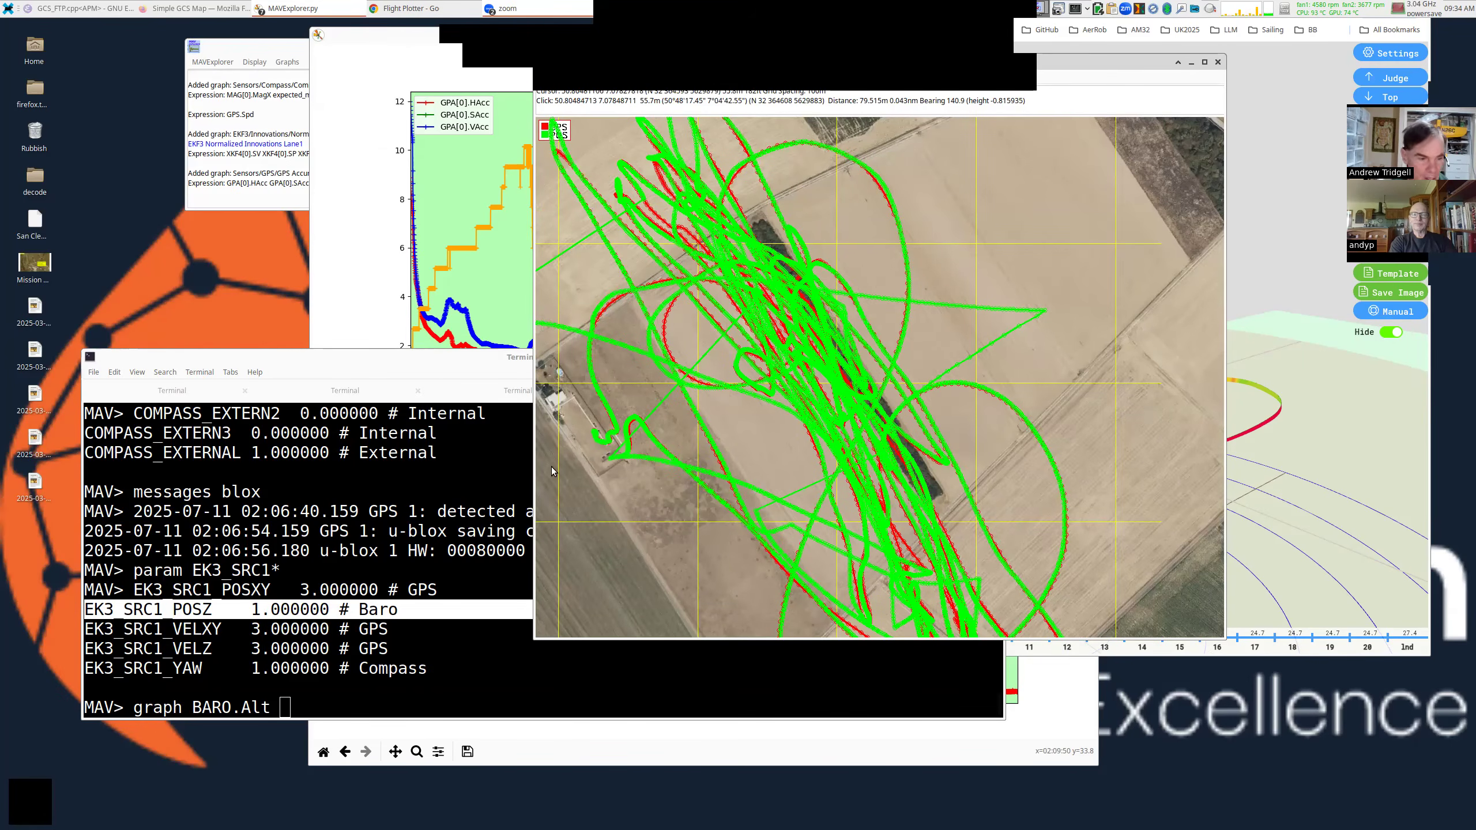
Plot BARO.Alt against GPS.Alt-56 and move the new altitude graph aside.
{"action": "left_click", "coordinate": [400, 515]}
{"action": "type", "text": "GPS"}
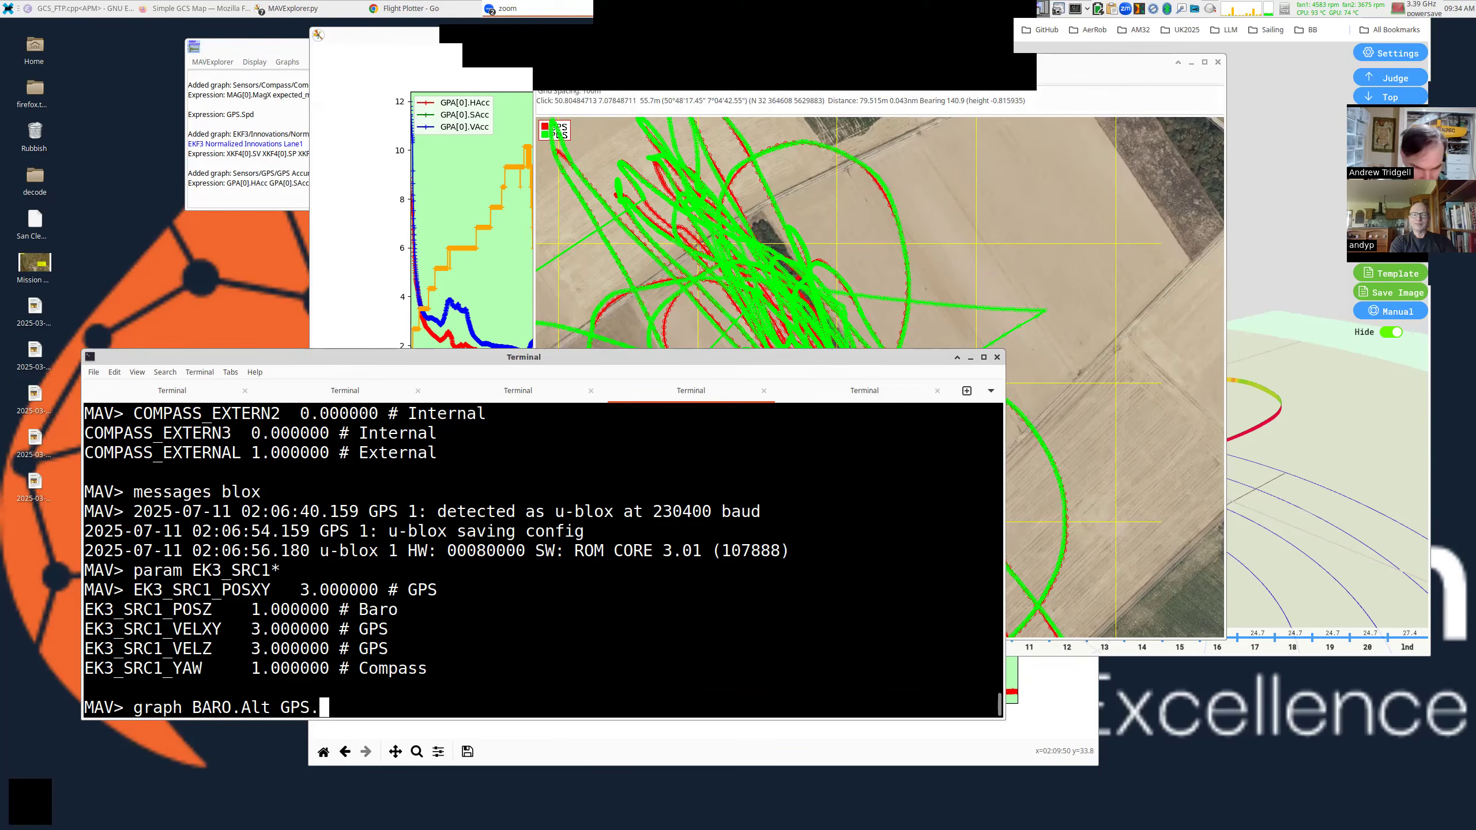
{"action": "type", "text": ".Alt"}
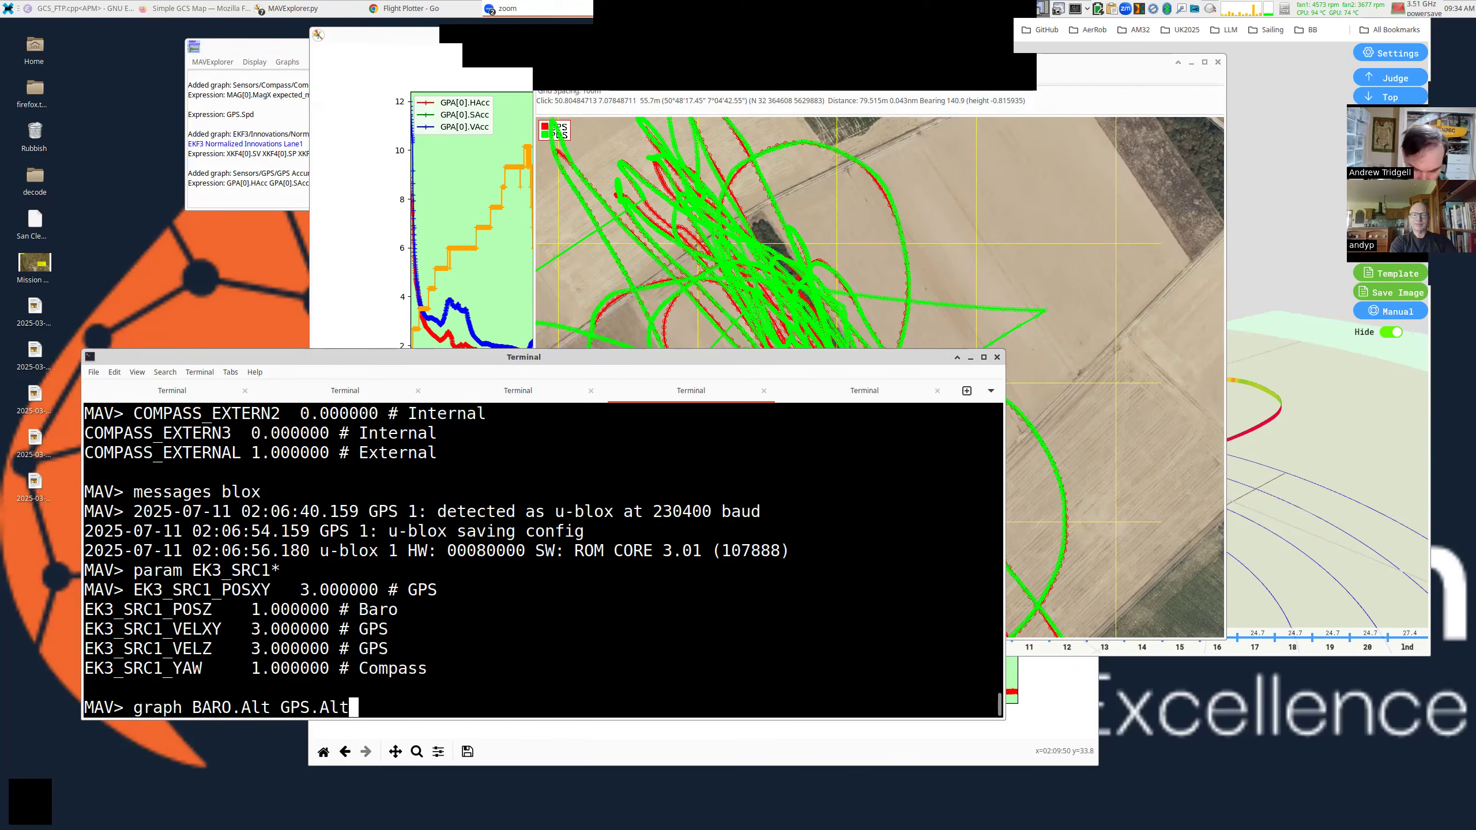
{"action": "type", "text": "-56"}
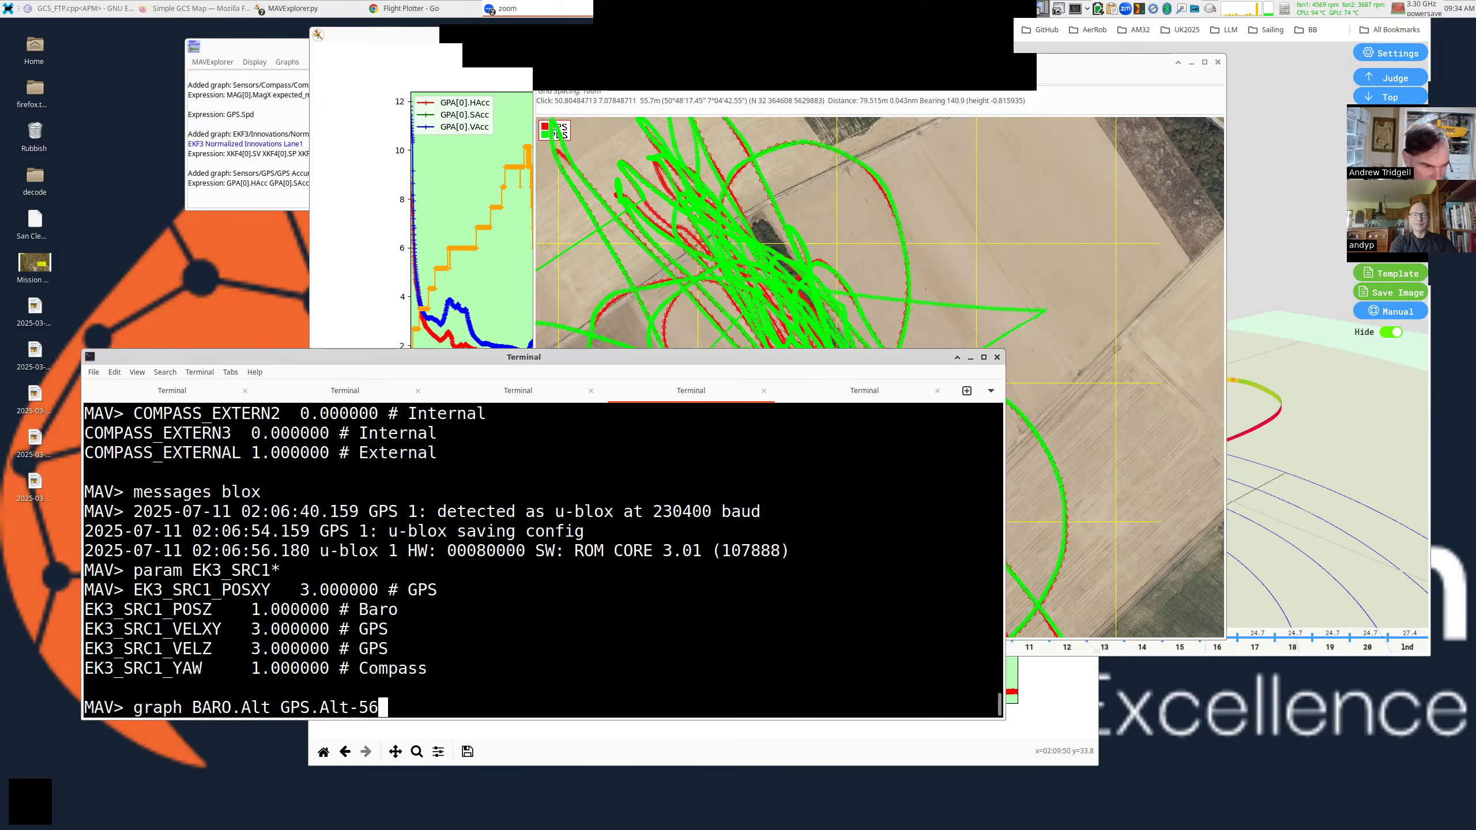
{"action": "key", "text": "Return"}
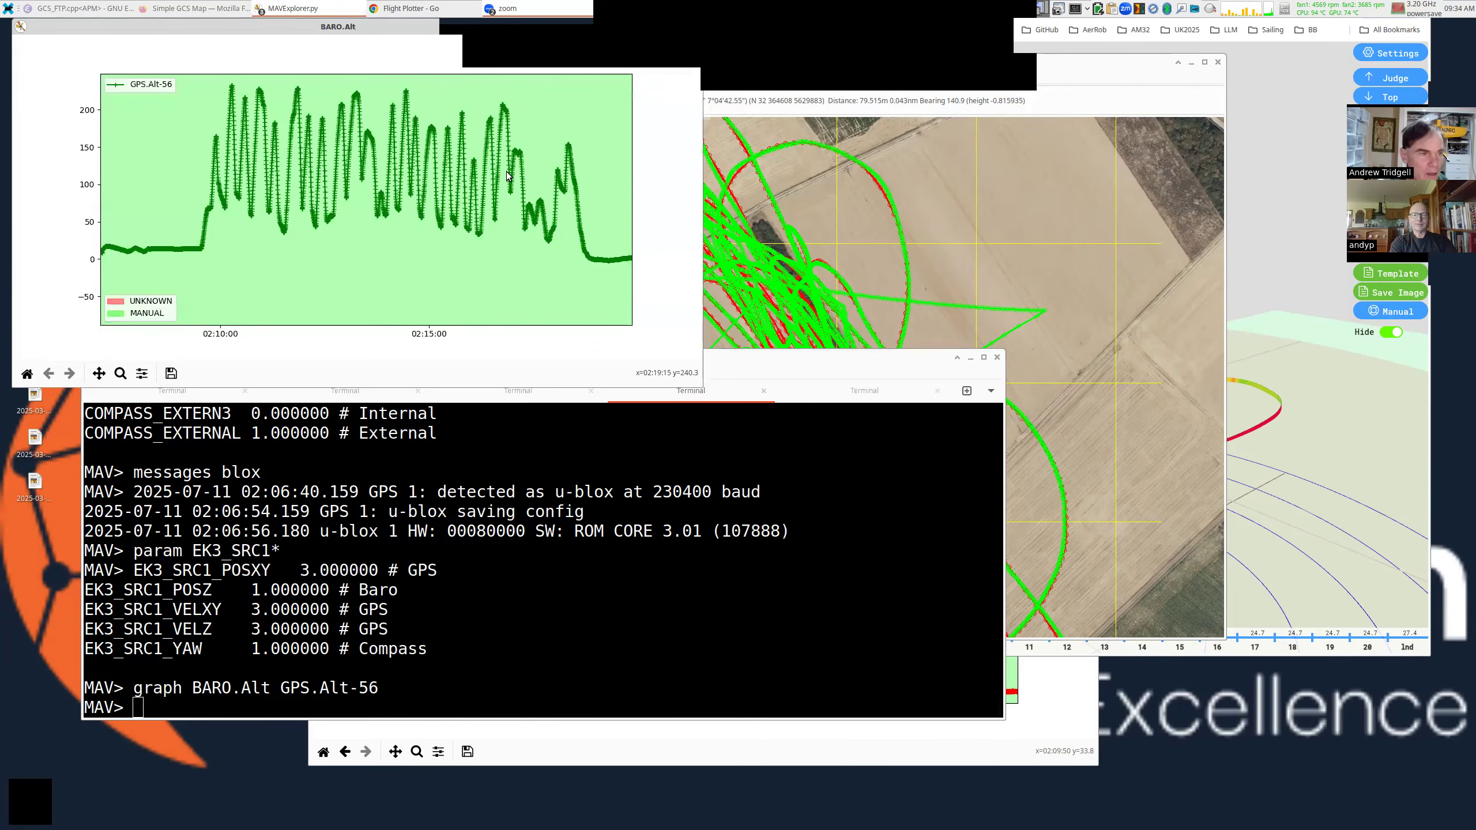
{"action": "left_click", "coordinate": [547, 512]}
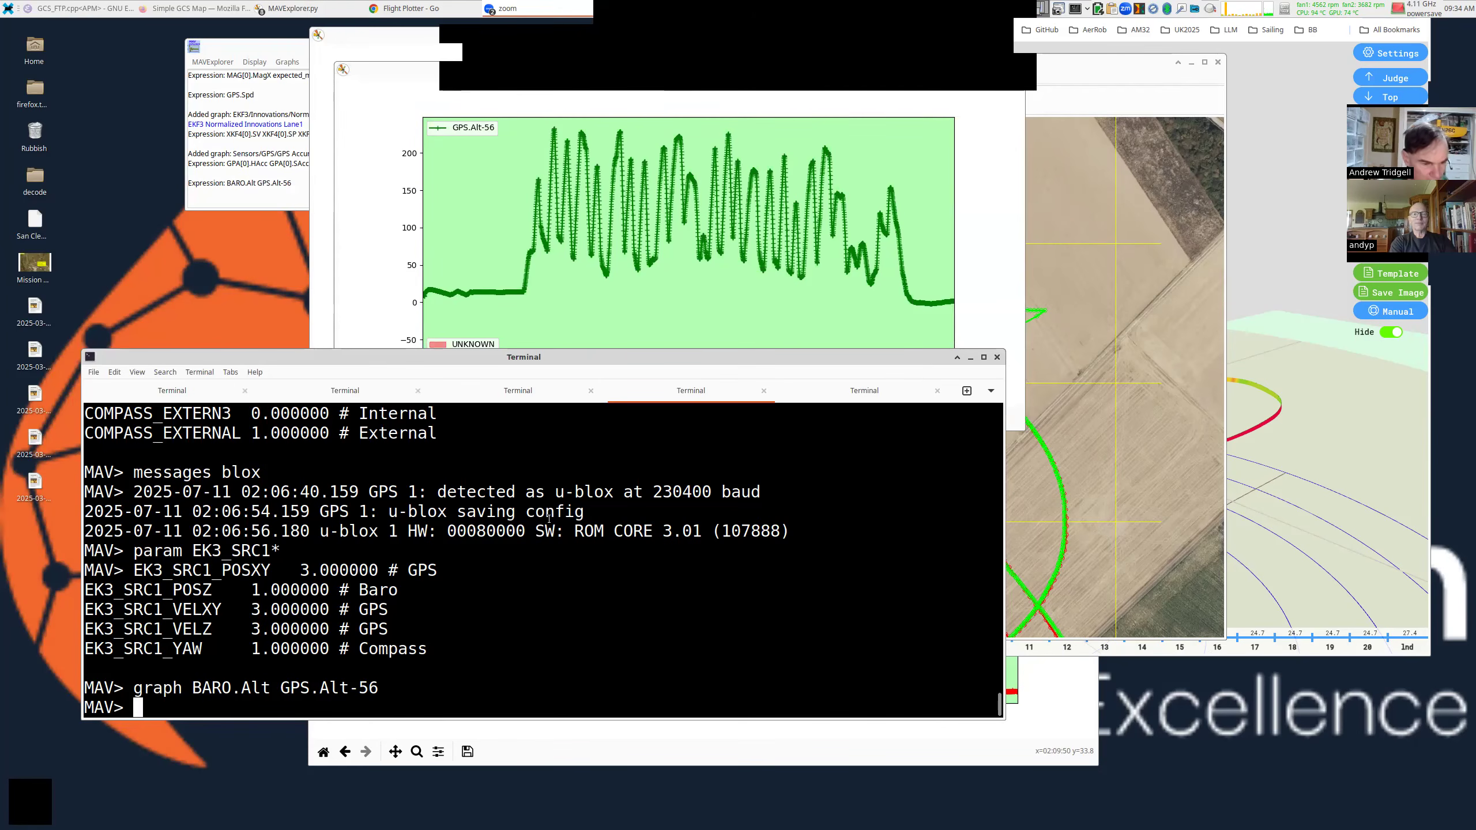
Recall and trim the altitude graph command, then discard it for an empty prompt.
{"action": "key", "text": "Up"}
{"action": "key", "text": "BackSpace"}
{"action": "key", "text": "BackSpace"}
{"action": "key", "text": "BackSpace"}
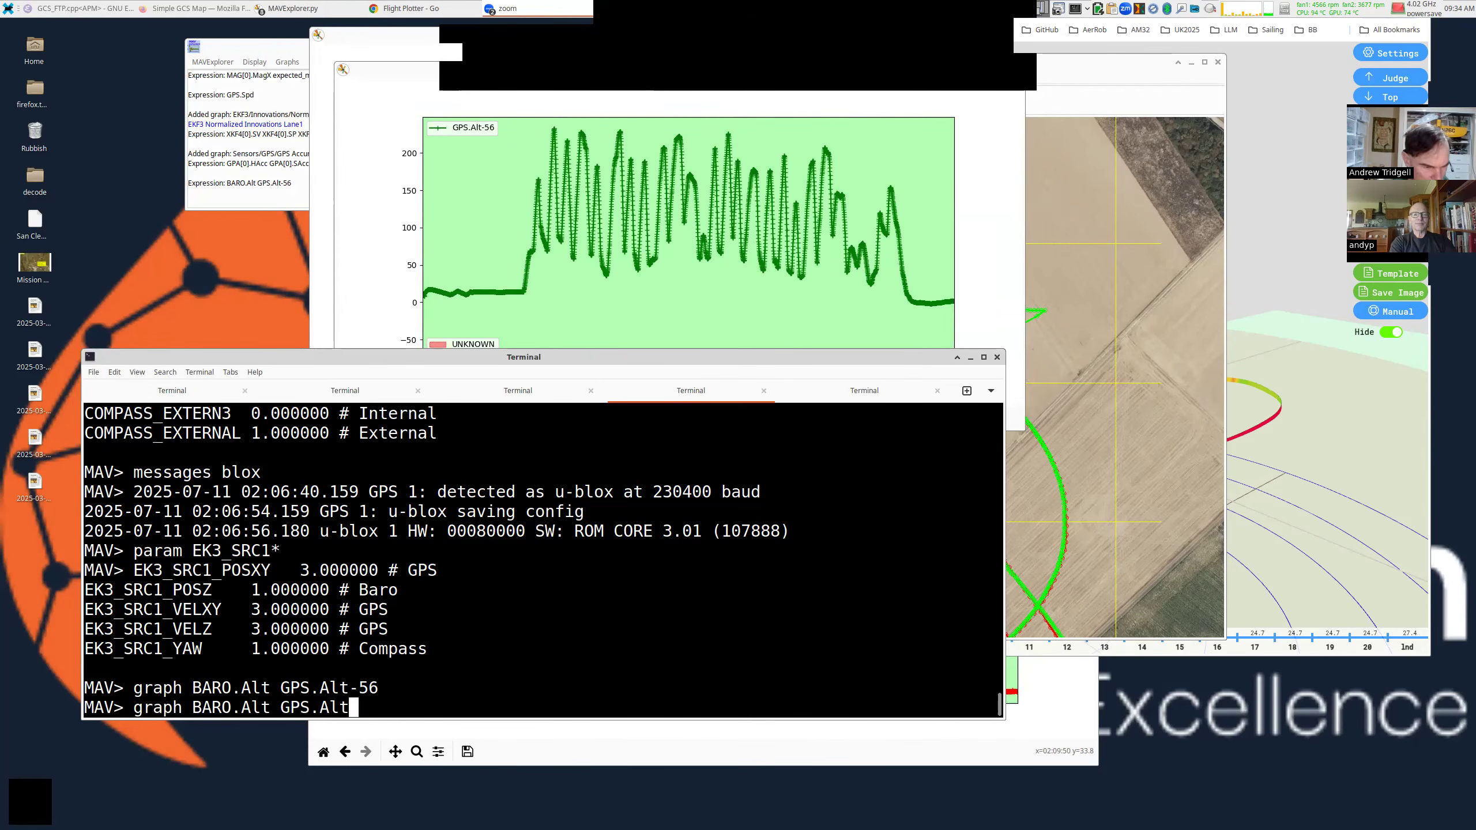
{"action": "key", "text": "BackSpace"}
{"action": "key", "text": "BackSpace"}
{"action": "key", "text": "BackSpace"}
{"action": "key", "text": "BackSpace"}
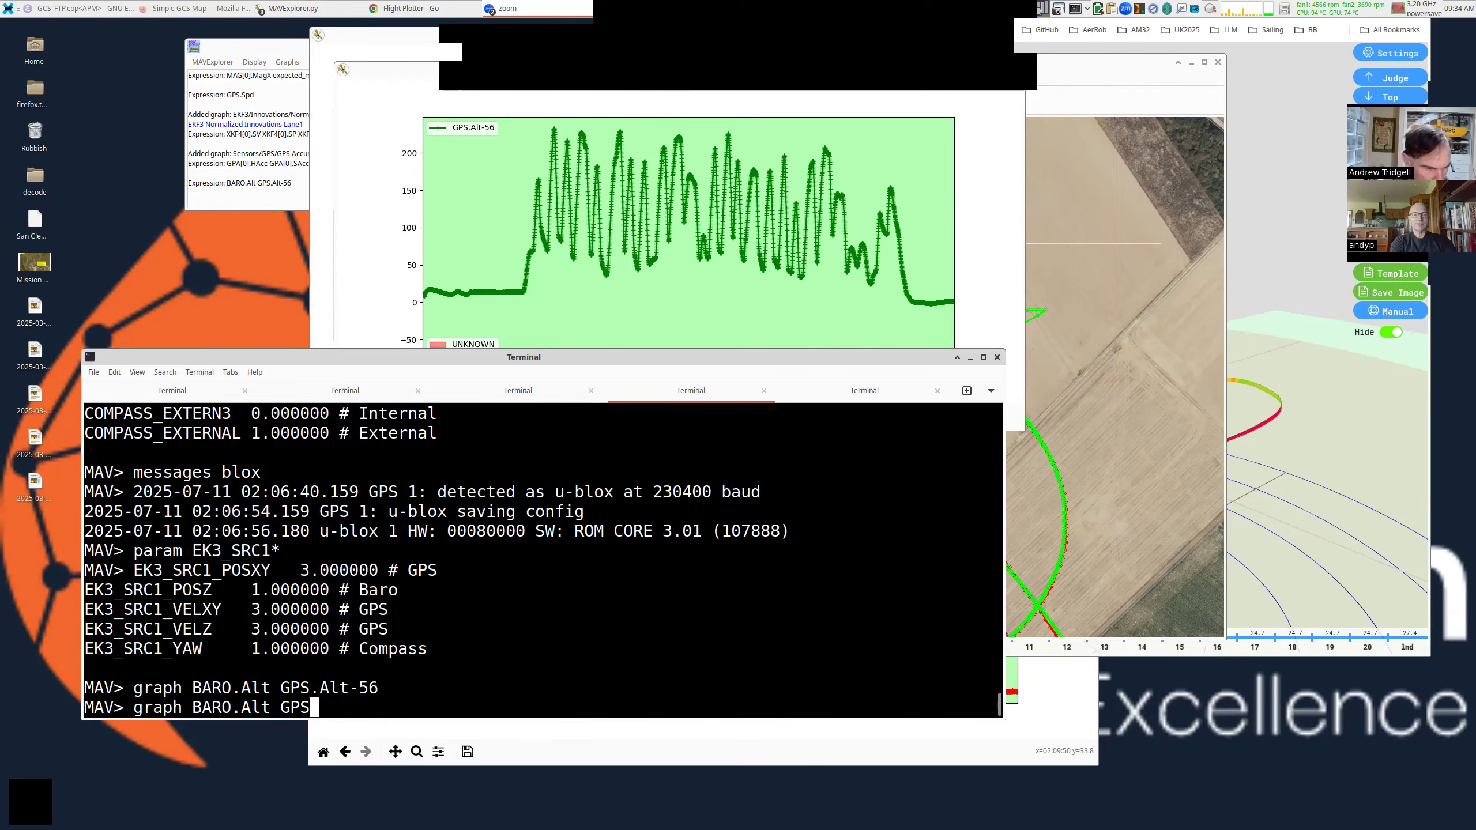
{"action": "key", "text": "BackSpace"}
{"action": "key", "text": "BackSpace"}
{"action": "key", "text": "BackSpace"}
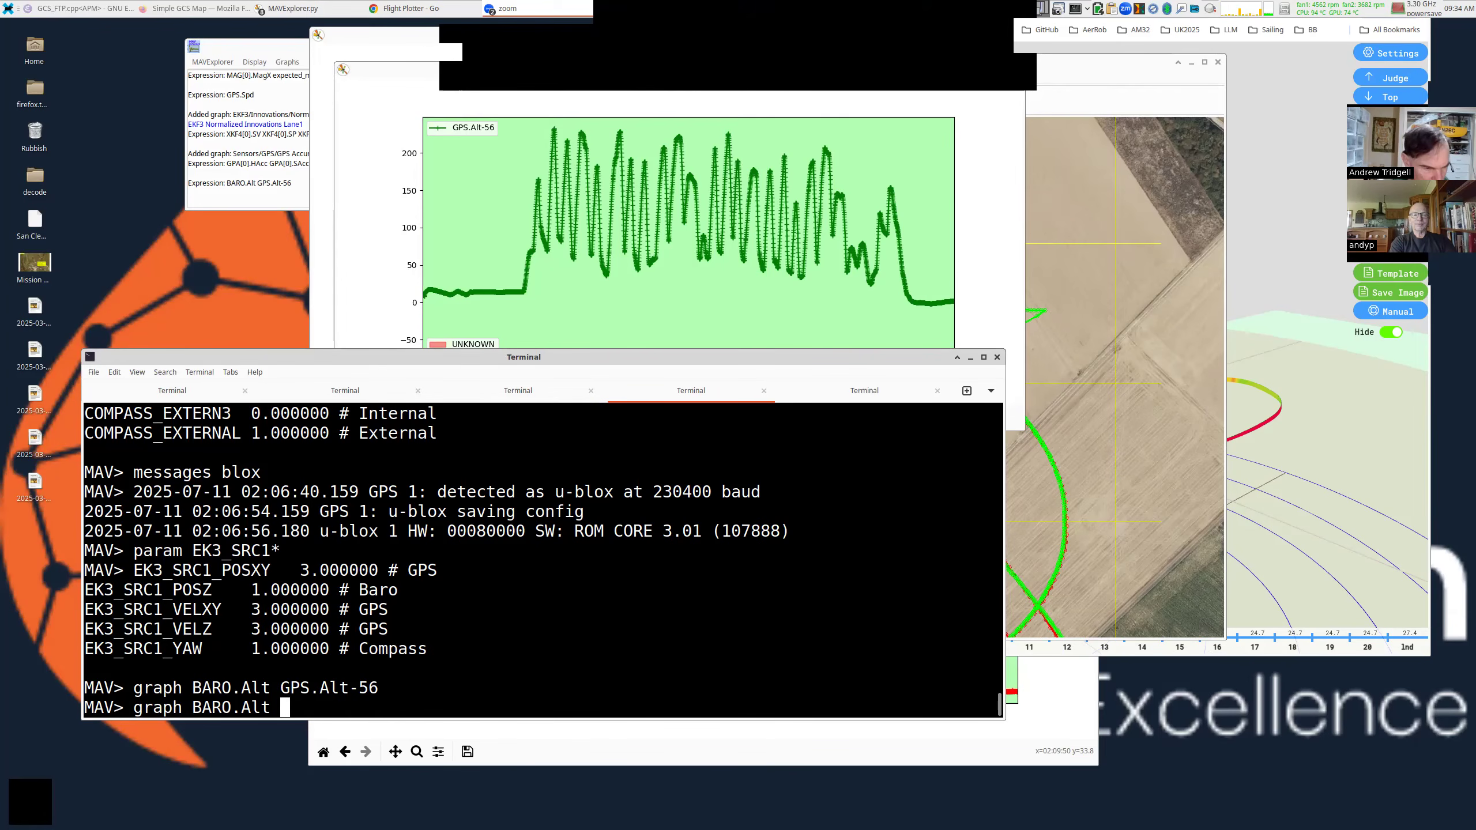
{"action": "key", "text": "Home"}
{"action": "key", "text": "ctrl+k"}
{"action": "key", "text": "Return"}
{"action": "key", "text": "Return"}
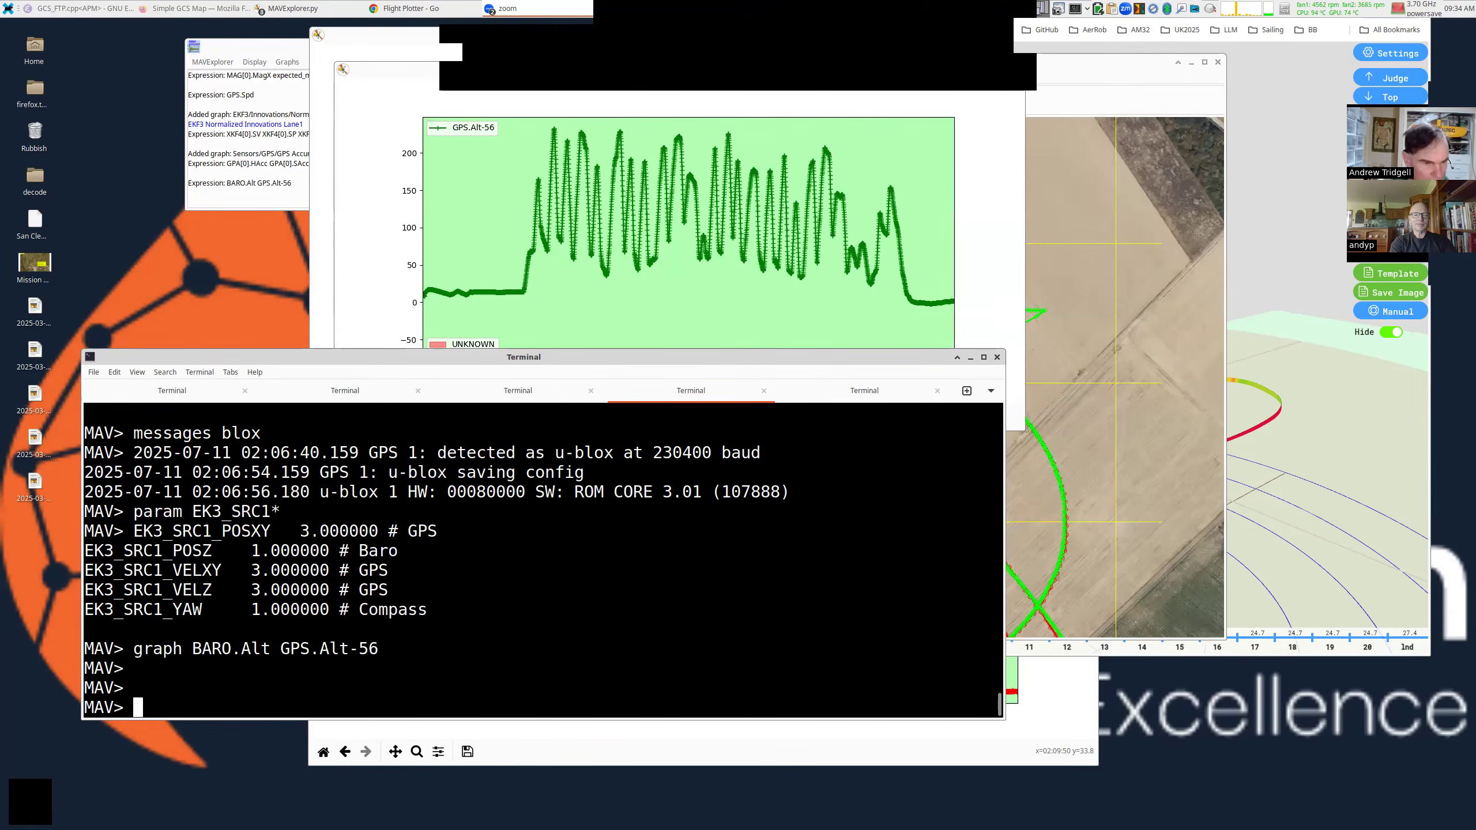
{"action": "key", "text": "Return"}
List GP message completions (GPA, GPA[0], GPS, GPS[0]), then draft and discard a GPS[0].Alt minus BARO graph.
{"action": "type", "text": "graph GP"}
{"action": "key", "text": "Tab"}
{"action": "type", "text": "S[0].Al"}
{"action": "type", "text": "t- "}
{"action": "type", "text": "BA"}
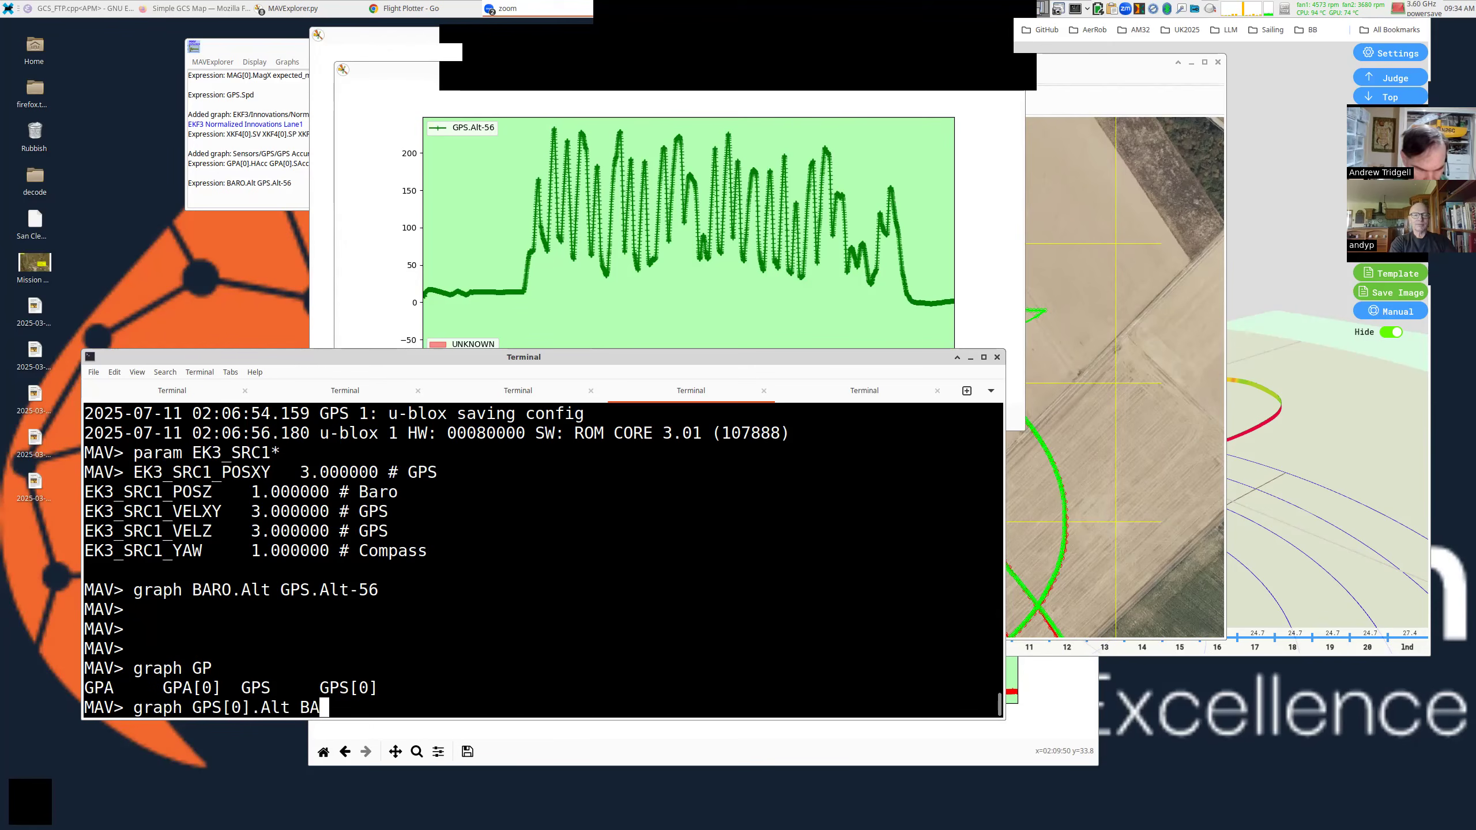
{"action": "type", "text": "RO.Alt"}
{"action": "key", "text": "ctrl+Left"}
{"action": "key", "text": "ctrl+Left"}
{"action": "key", "text": "Left"}
{"action": "type", "text": "-"}
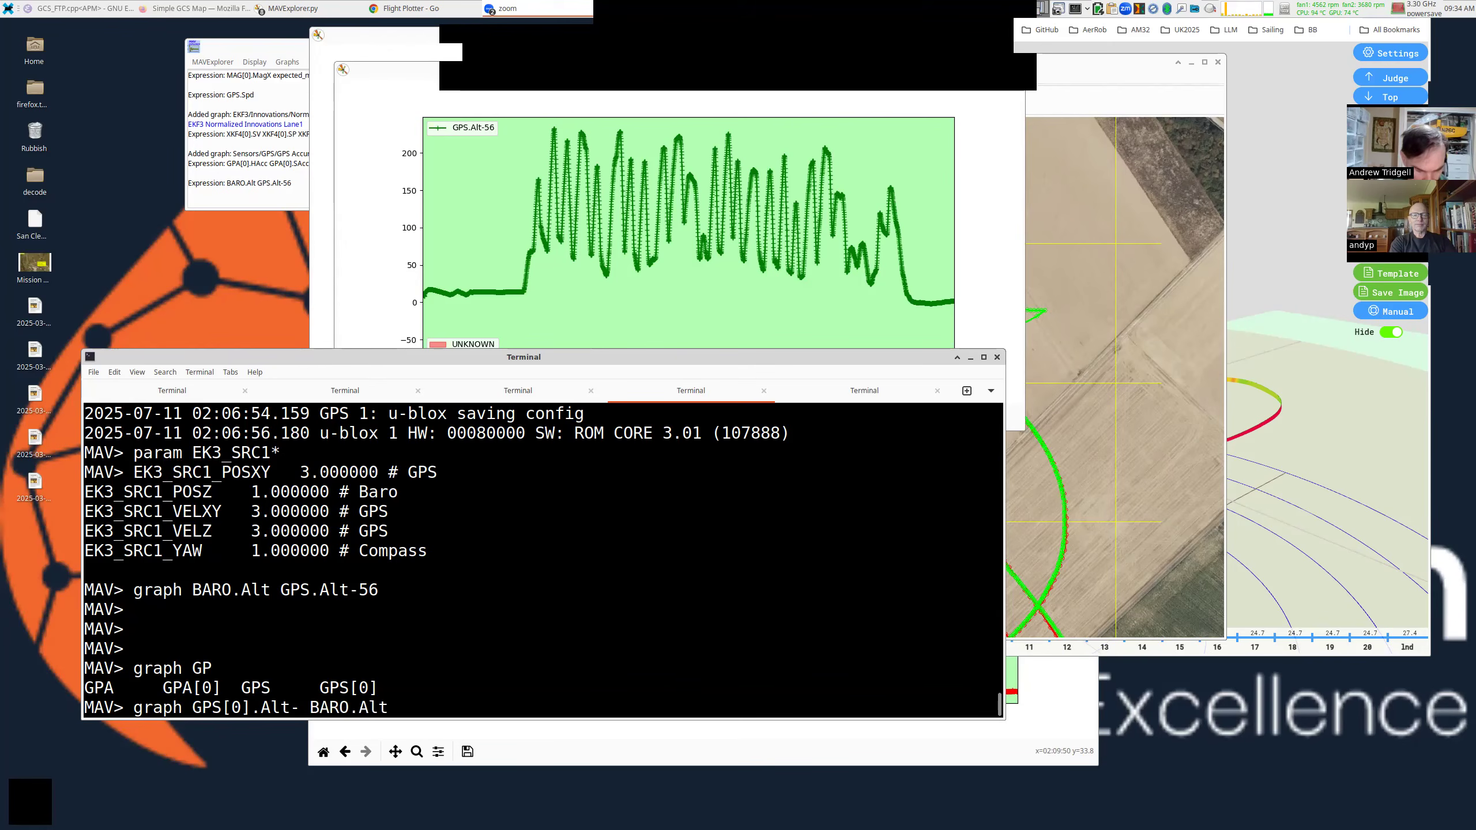
{"action": "key", "text": "BackSpace"}
{"action": "key", "text": "End"}
{"action": "key", "text": "BackSpace"}
{"action": "key", "text": "BackSpace"}
{"action": "key", "text": "BackSpace"}
{"action": "key", "text": "BackSpace"}
{"action": "key", "text": "BackSpace"}
{"action": "key", "text": "BackSpace"}
{"action": "key", "text": "BackSpace"}
{"action": "key", "text": "BackSpace"}
{"action": "key", "text": "BackSpace"}
{"action": "key", "text": "BackSpace"}
{"action": "key", "text": "BackSpace"}
{"action": "key", "text": "BackSpace"}
{"action": "key", "text": "BackSpace"}
{"action": "key", "text": "BackSpace"}
{"action": "key", "text": "BackSpace"}
{"action": "key", "text": "BackSpace"}
{"action": "key", "text": "BackSpace"}
{"action": "key", "text": "BackSpace"}
{"action": "key", "text": "BackSpace"}
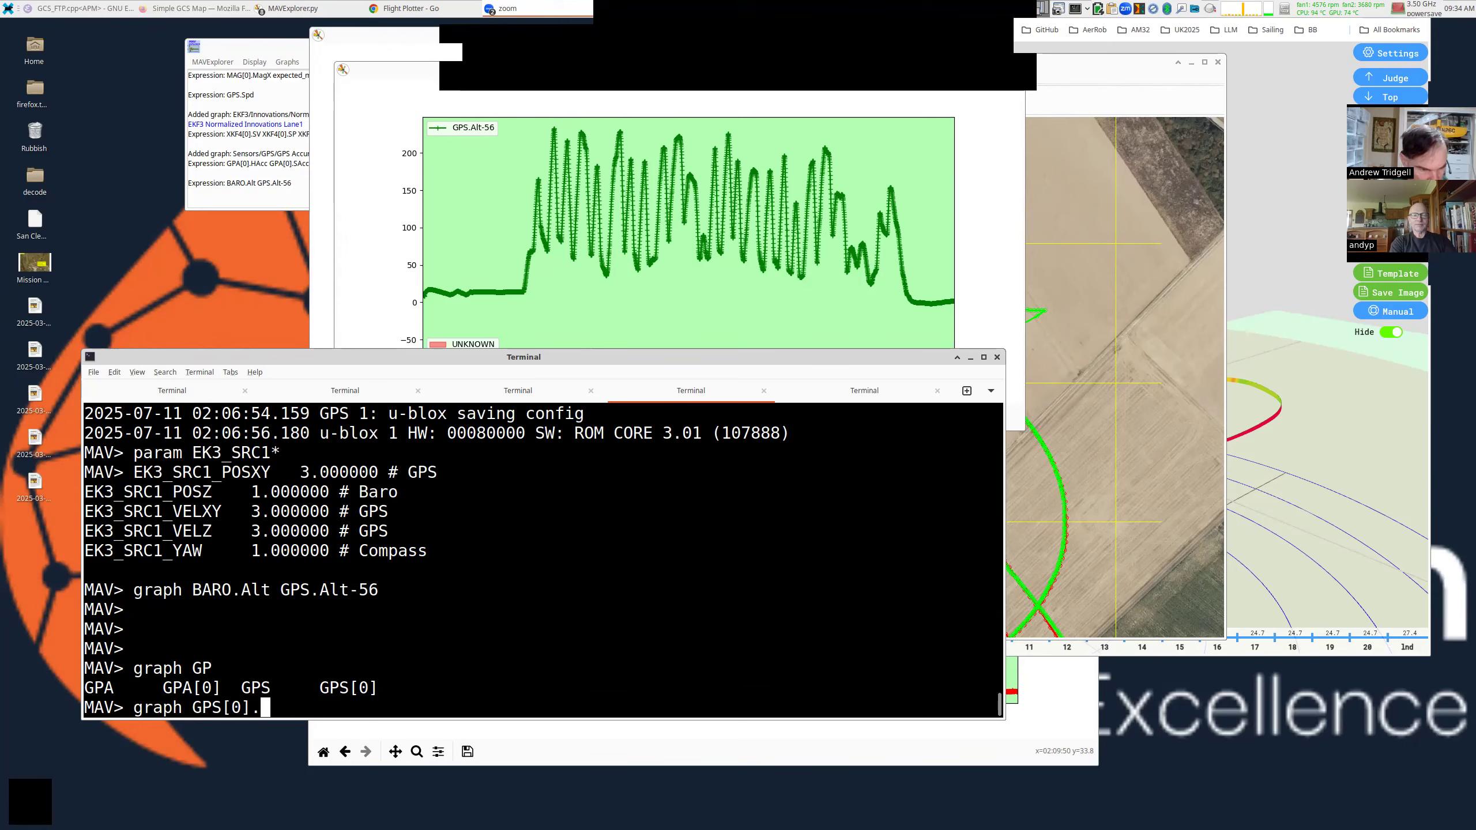
{"action": "type", "text": "BAR"}
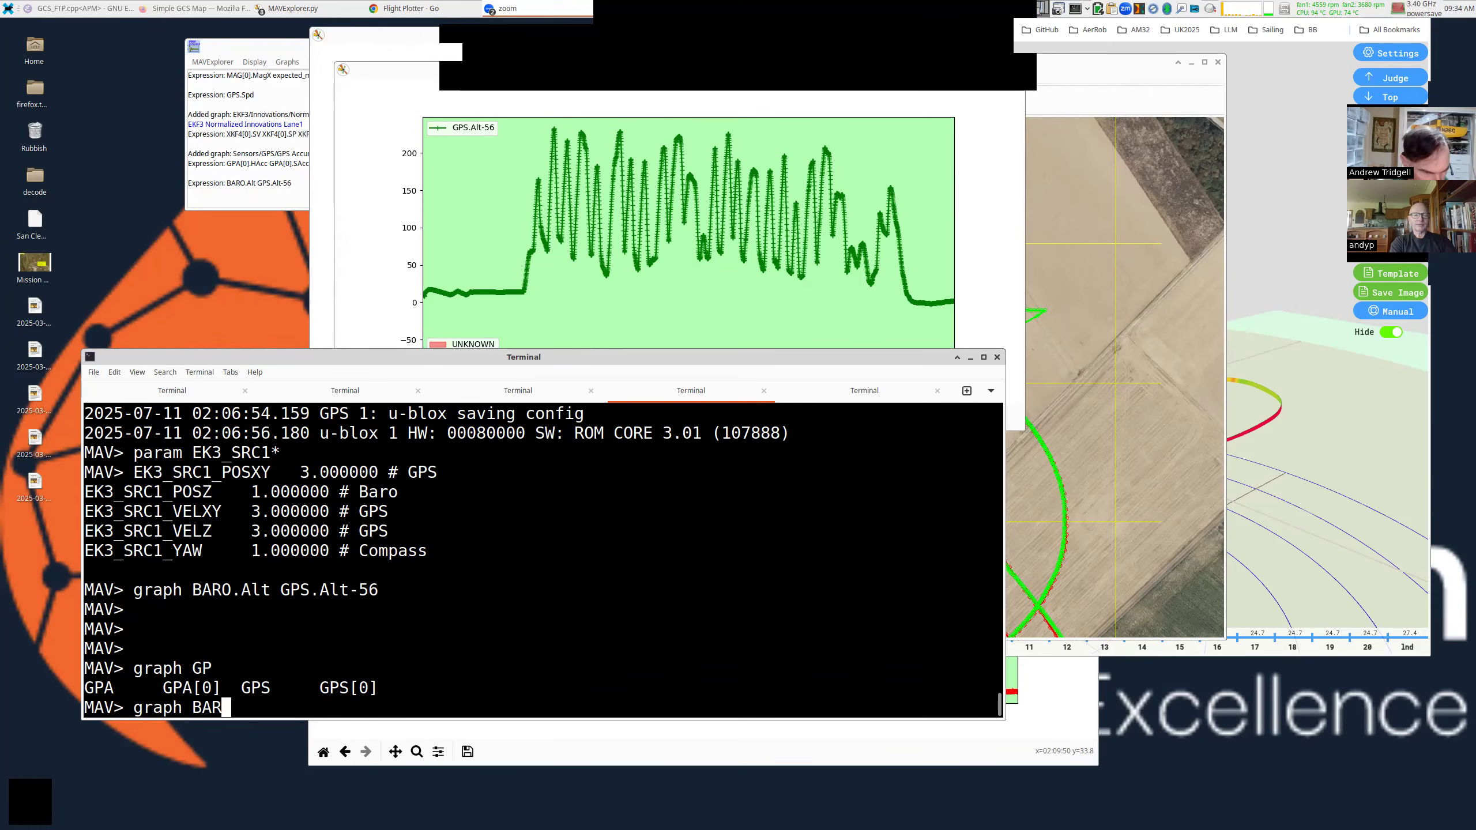
{"action": "key", "text": "ctrl+u"}
Show sensor device IDs with devid and list all graphable message names, enlarging the terminal.
{"action": "type", "text": "devid"}
{"action": "key", "text": "Return"}
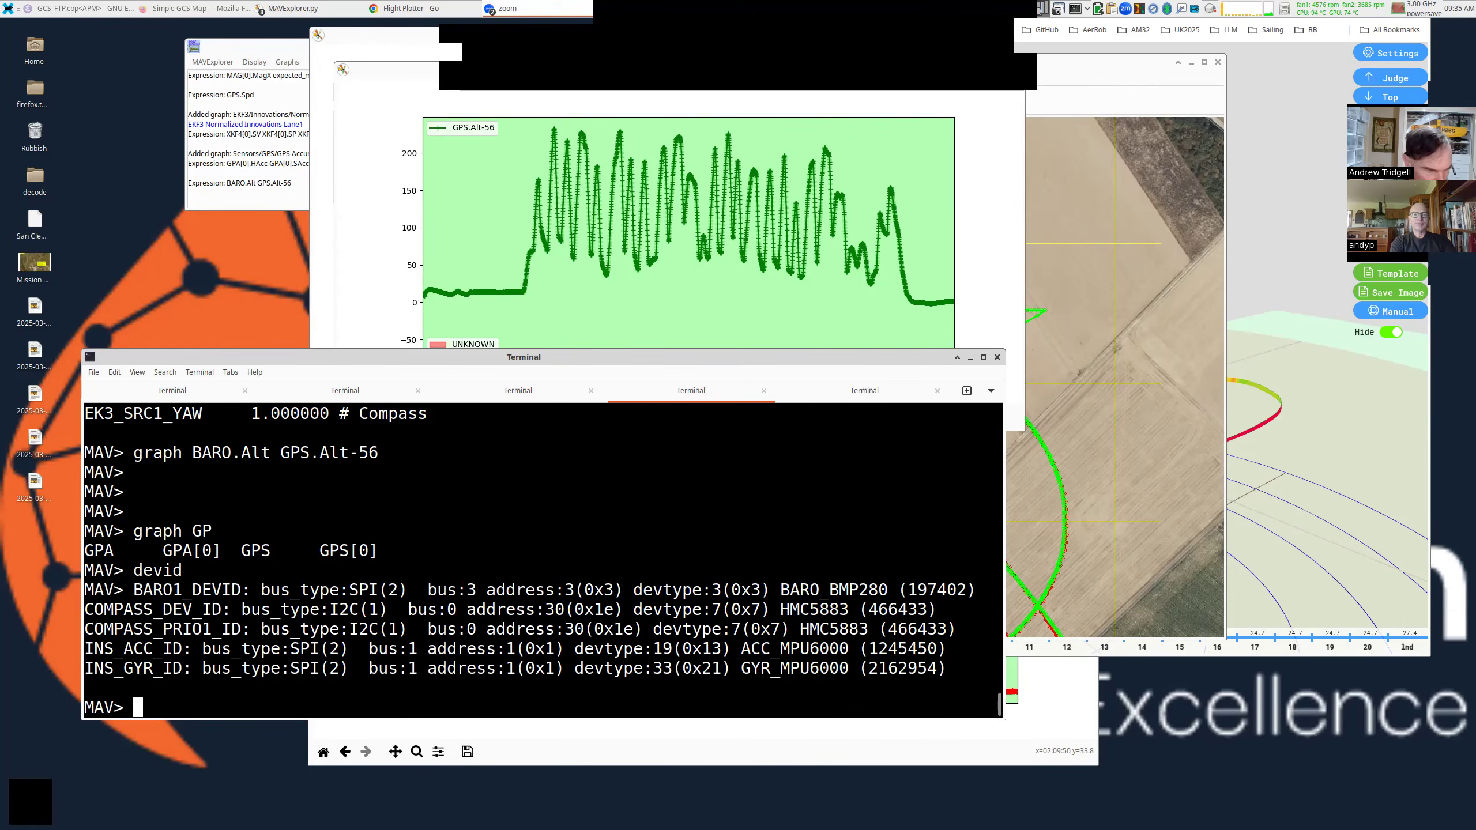
{"action": "type", "text": "graph"}
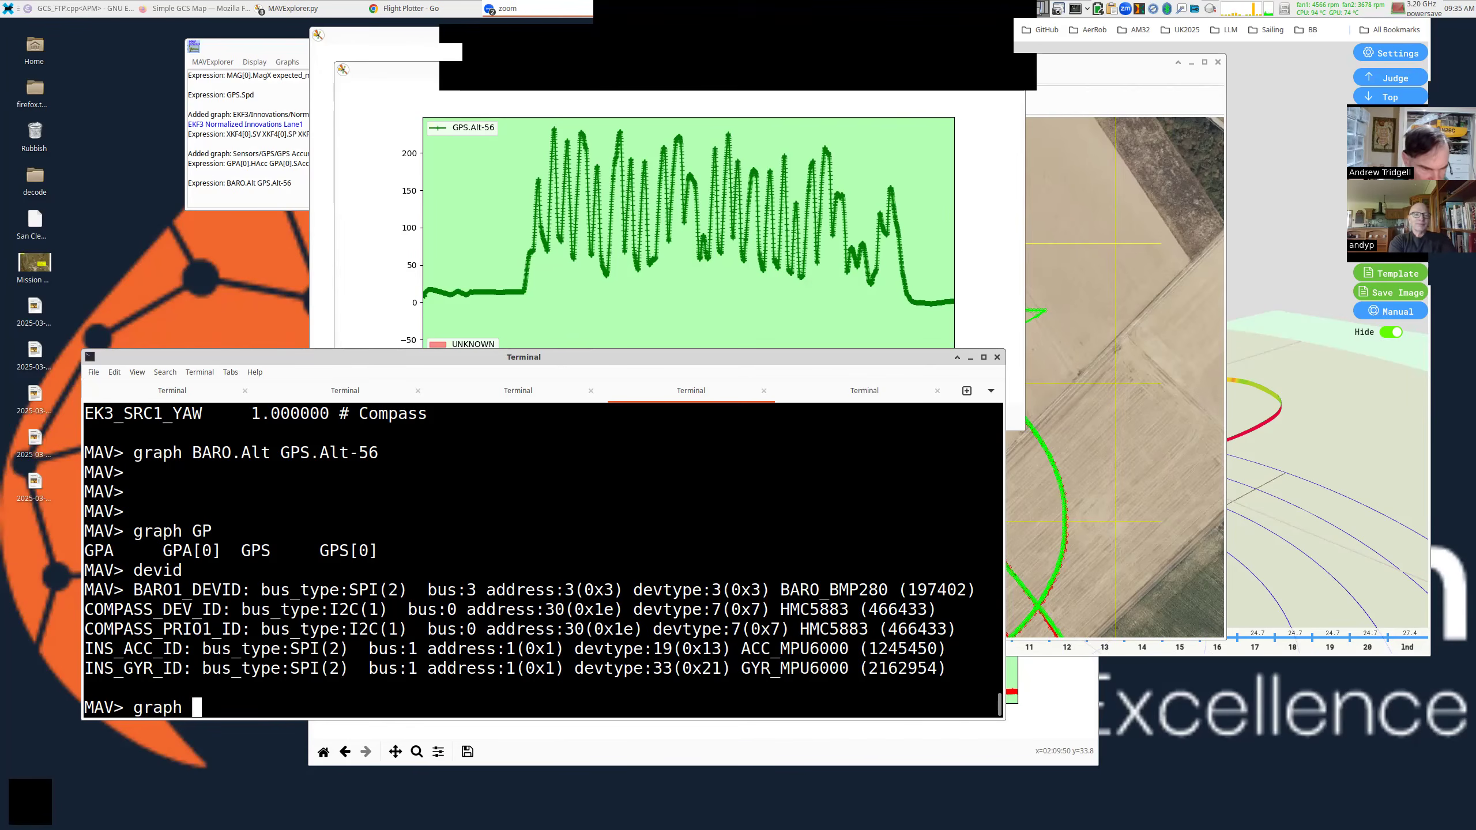
{"action": "key", "text": "Tab"}
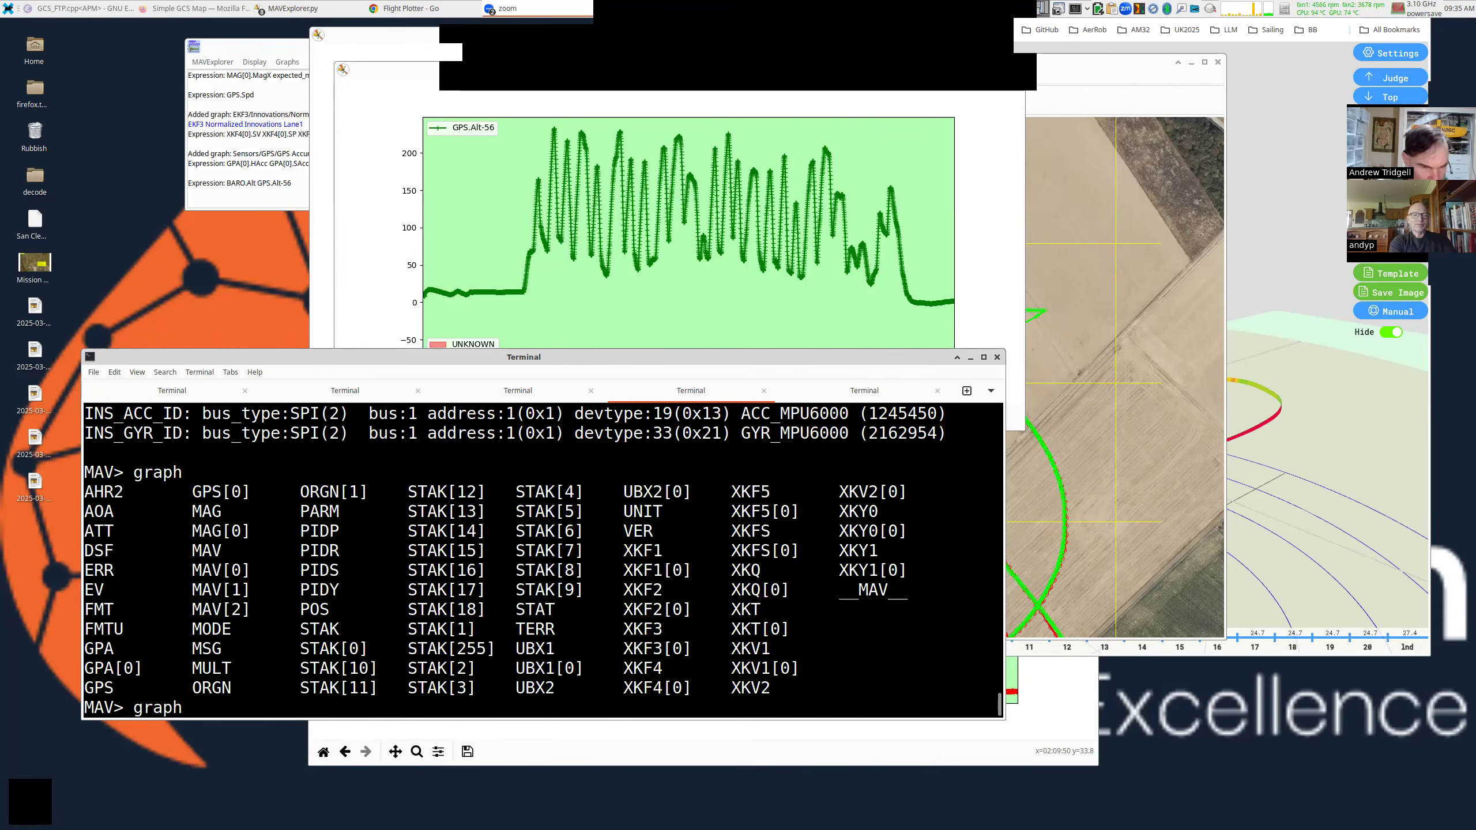
{"action": "left_click_drag", "start_coordinate": [824, 412], "coordinate": [825, 351]}
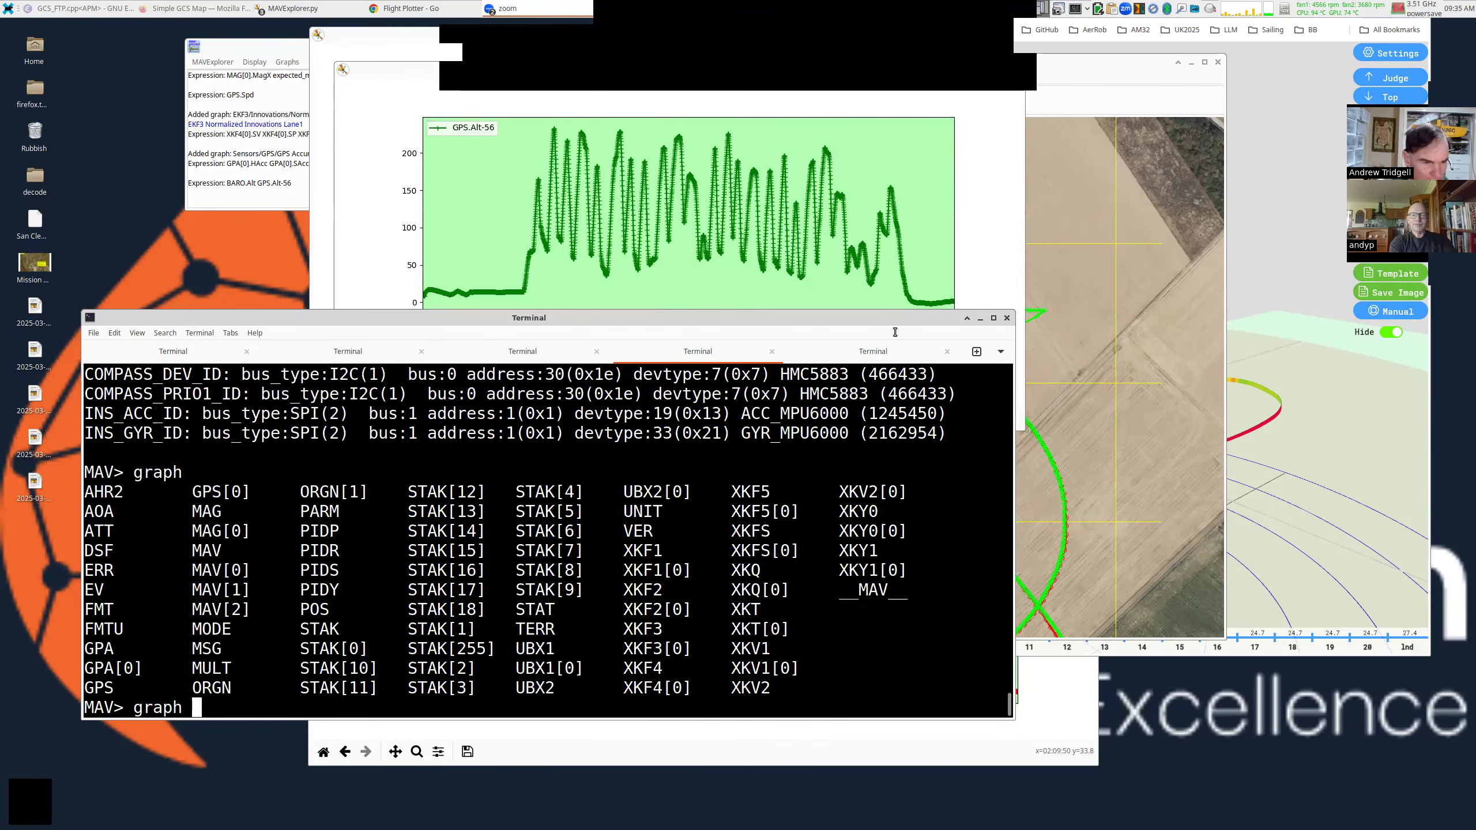
{"action": "left_click_drag", "start_coordinate": [606, 400], "coordinate": [895, 332]}
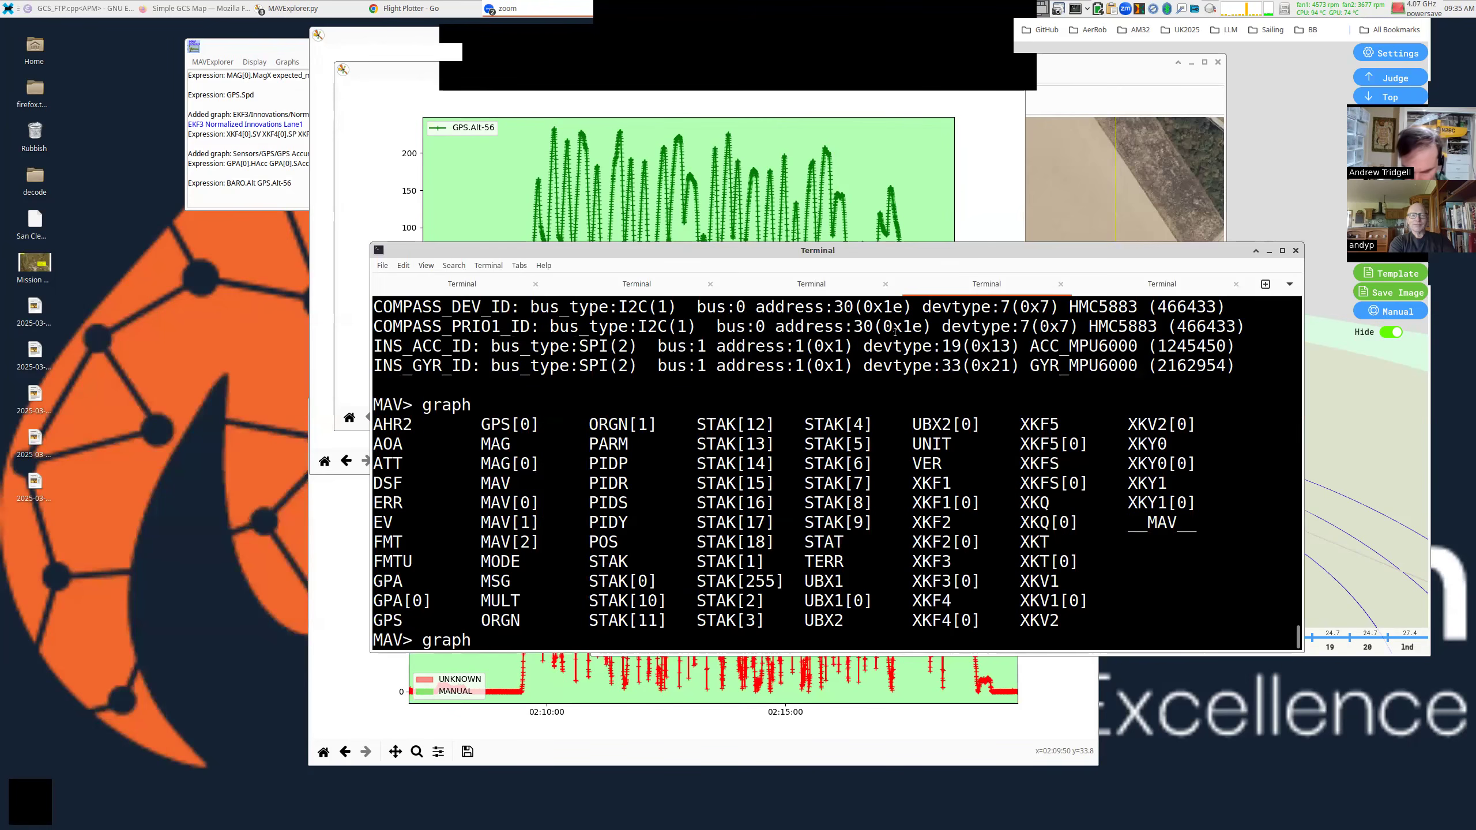
List the LOG_B* parameters and highlight LOG_BITMASK 1029.
{"action": "key", "text": "BackSpace"}
{"action": "key", "text": "BackSpace"}
{"action": "key", "text": "BackSpace"}
{"action": "key", "text": "BackSpace"}
{"action": "key", "text": "BackSpace"}
{"action": "type", "text": "param LOG_B*"}
{"action": "key", "text": "Return"}
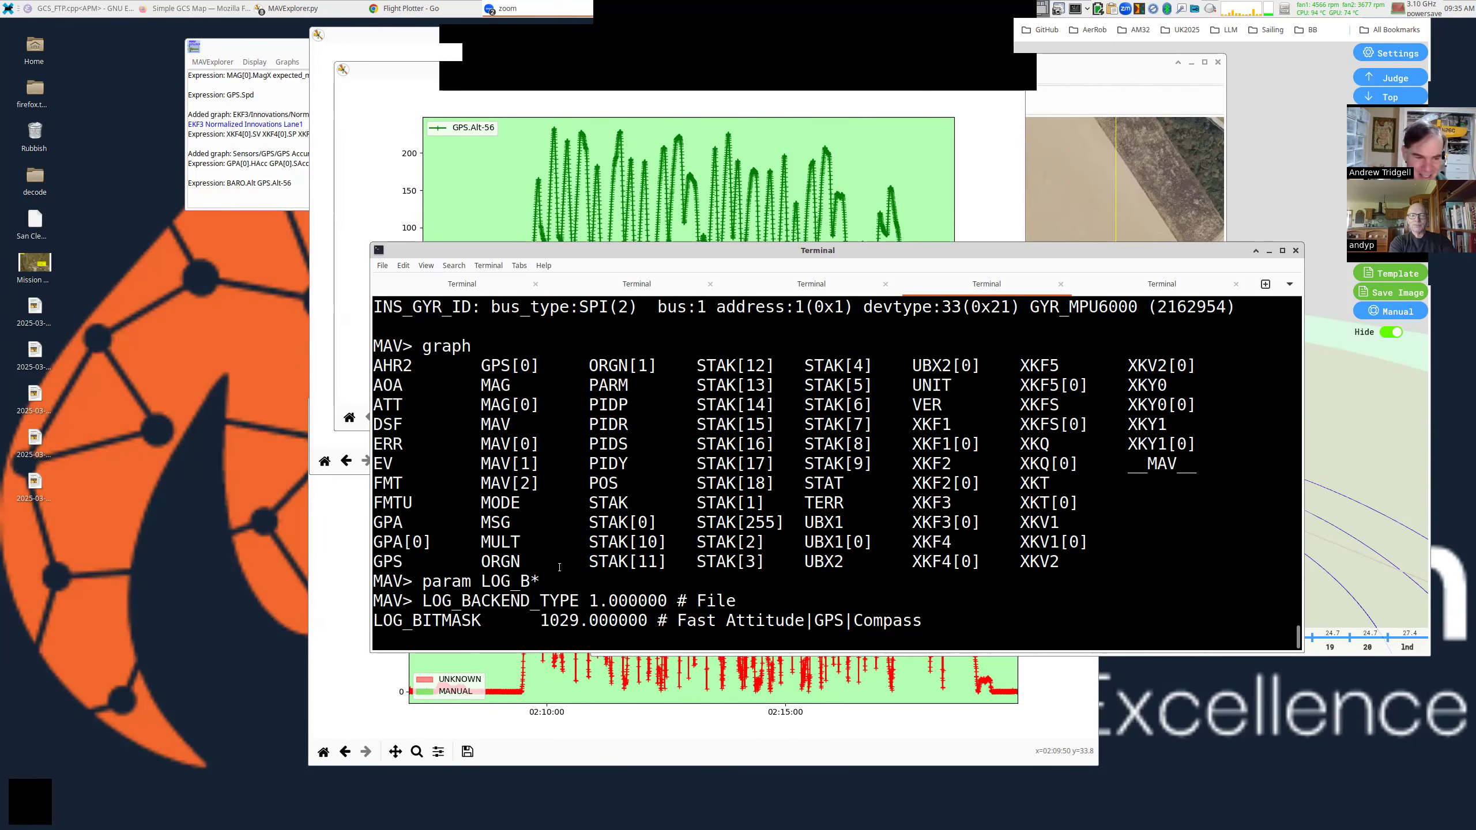
{"action": "triple_click", "coordinate": [564, 628]}
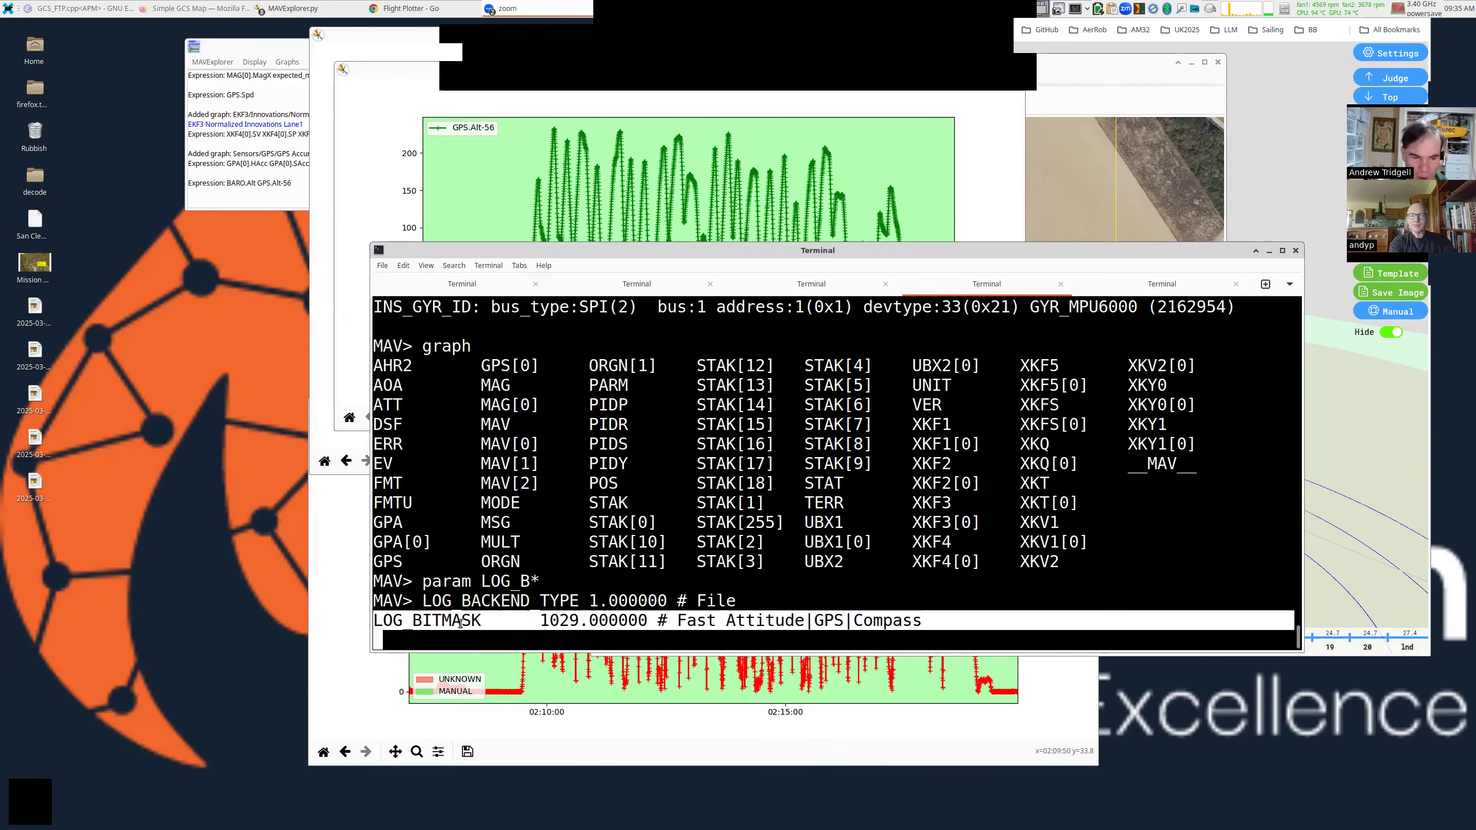
{"action": "left_click", "coordinate": [733, 624]}
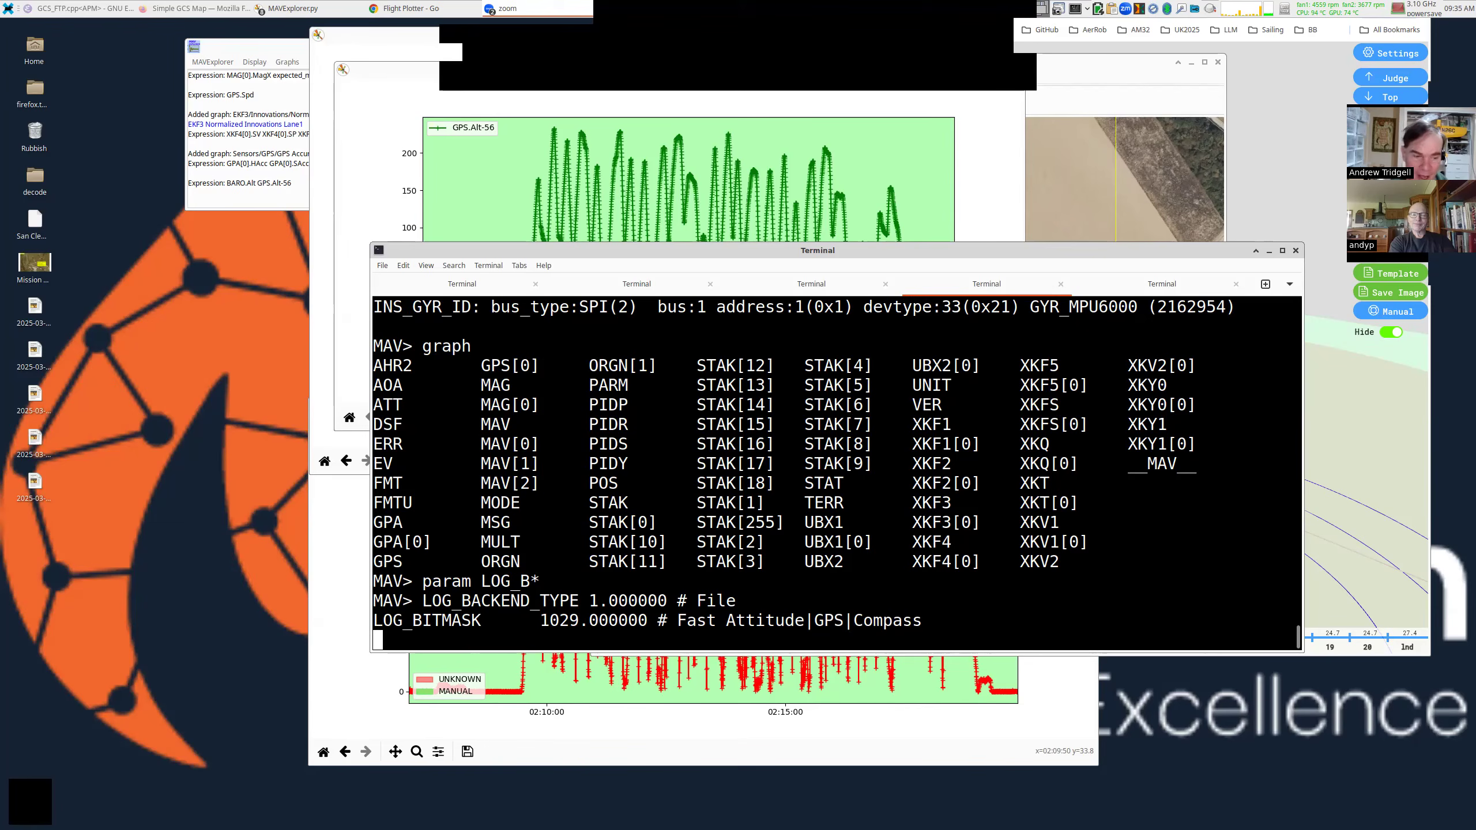
{"action": "key", "text": "Return"}
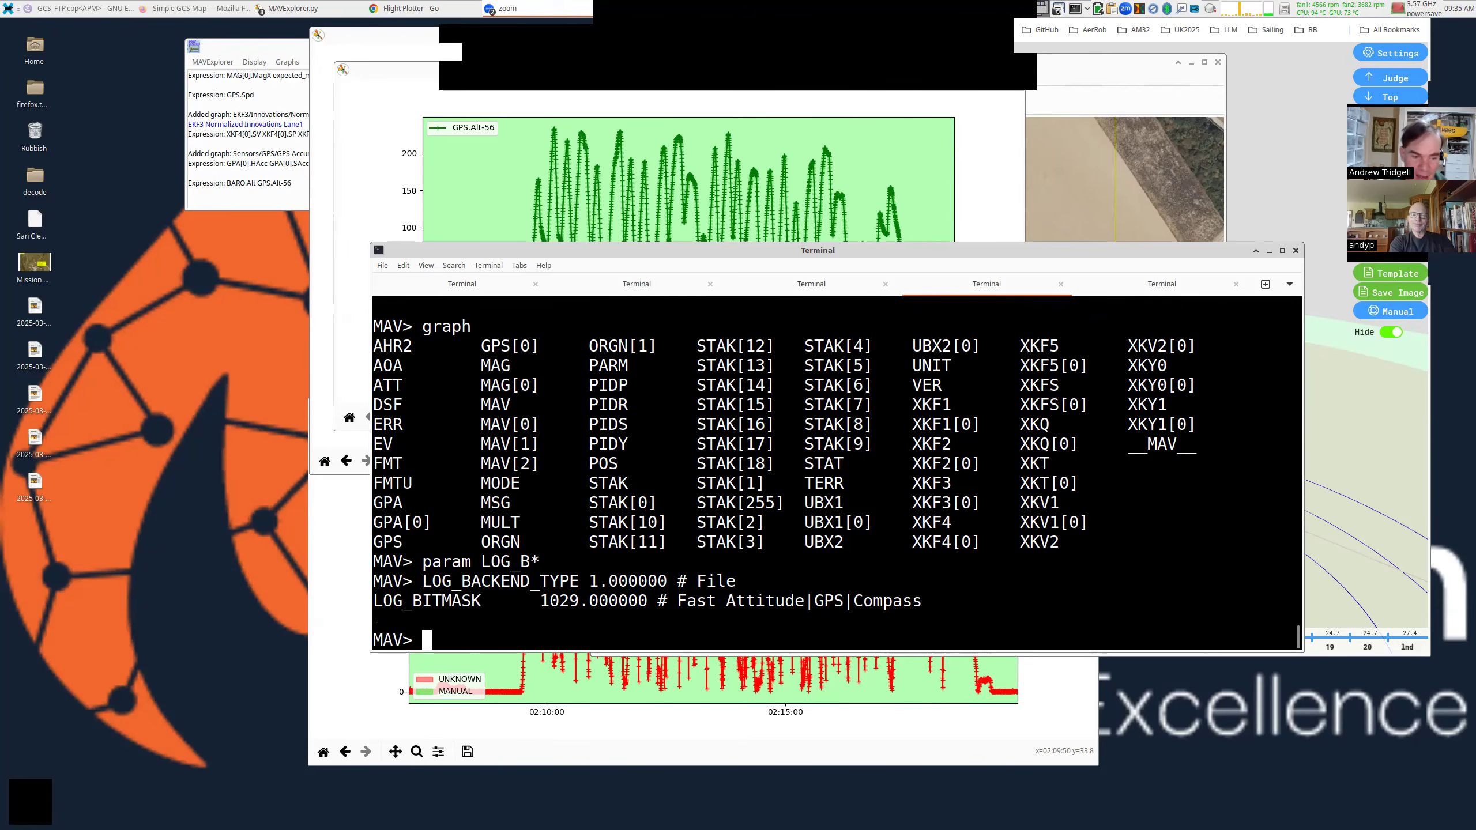
{"action": "double_click", "coordinate": [449, 603]}
List all LOG_* parameters, noting LOG_FILE_RATEMAX 0, and plot DSF.Dp.
{"action": "type", "text": "param L"}
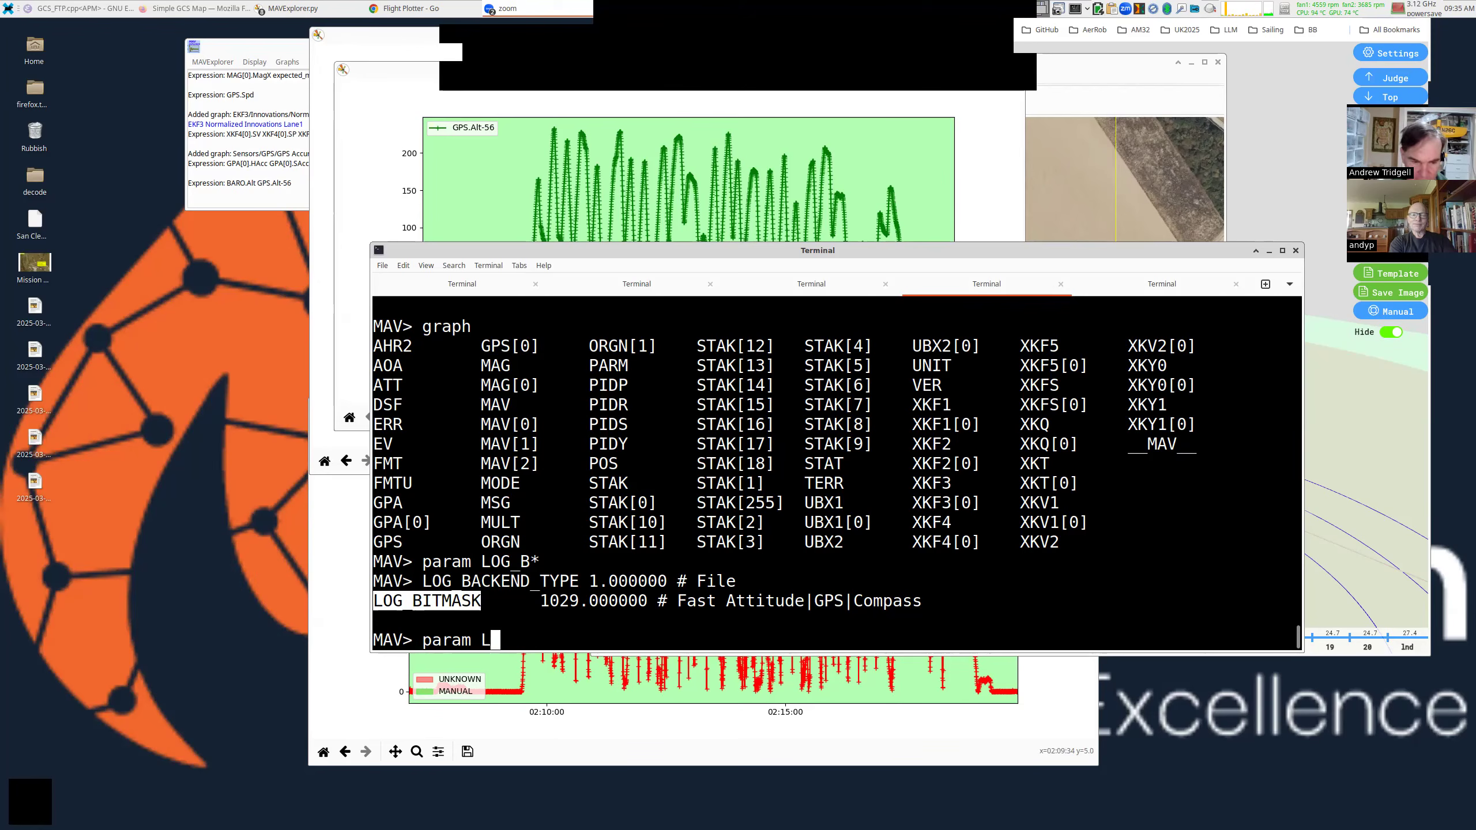
{"action": "type", "text": "OG_*"}
{"action": "key", "text": "Return"}
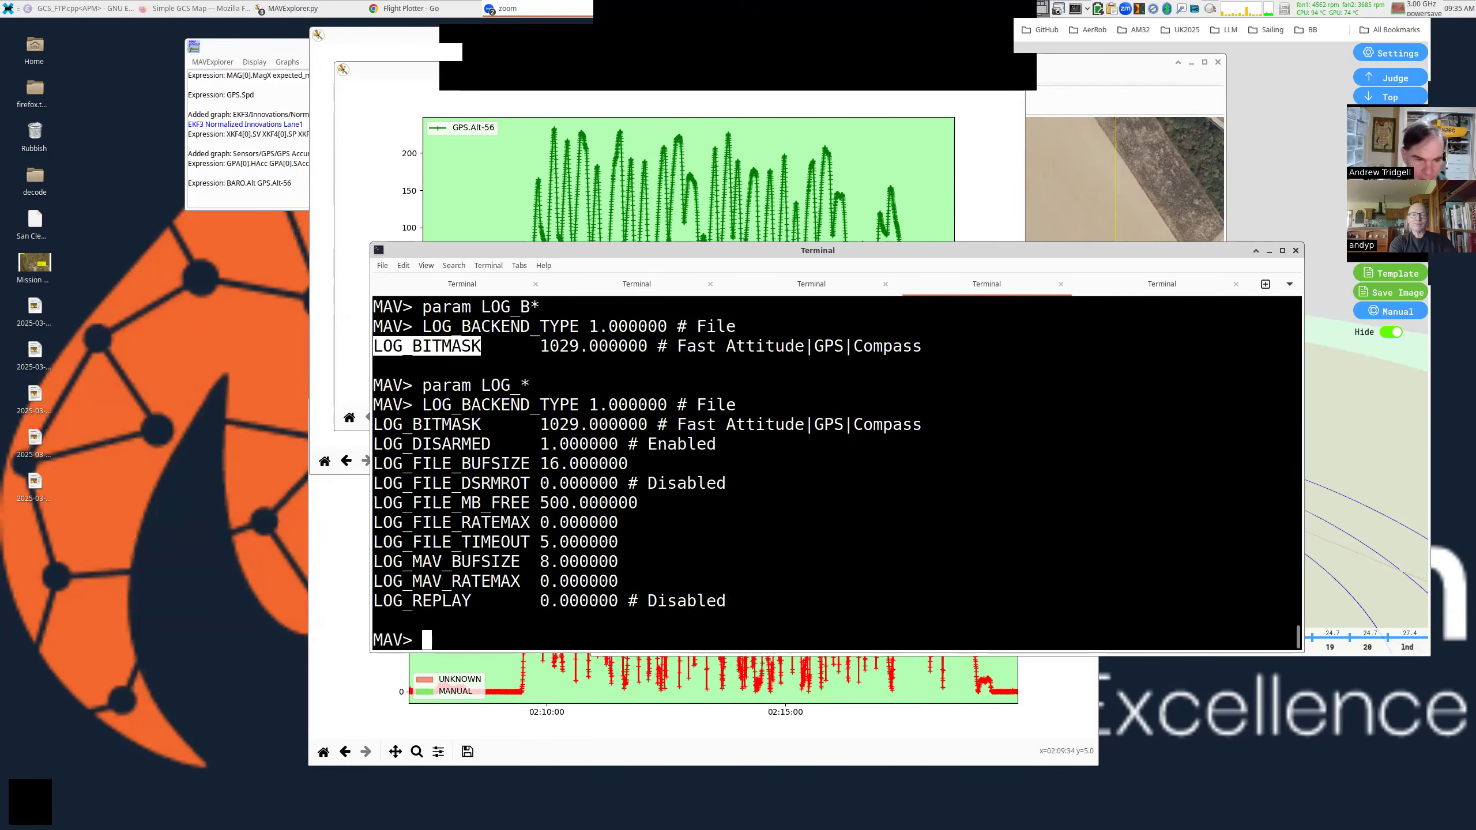
{"action": "double_click", "coordinate": [467, 522]}
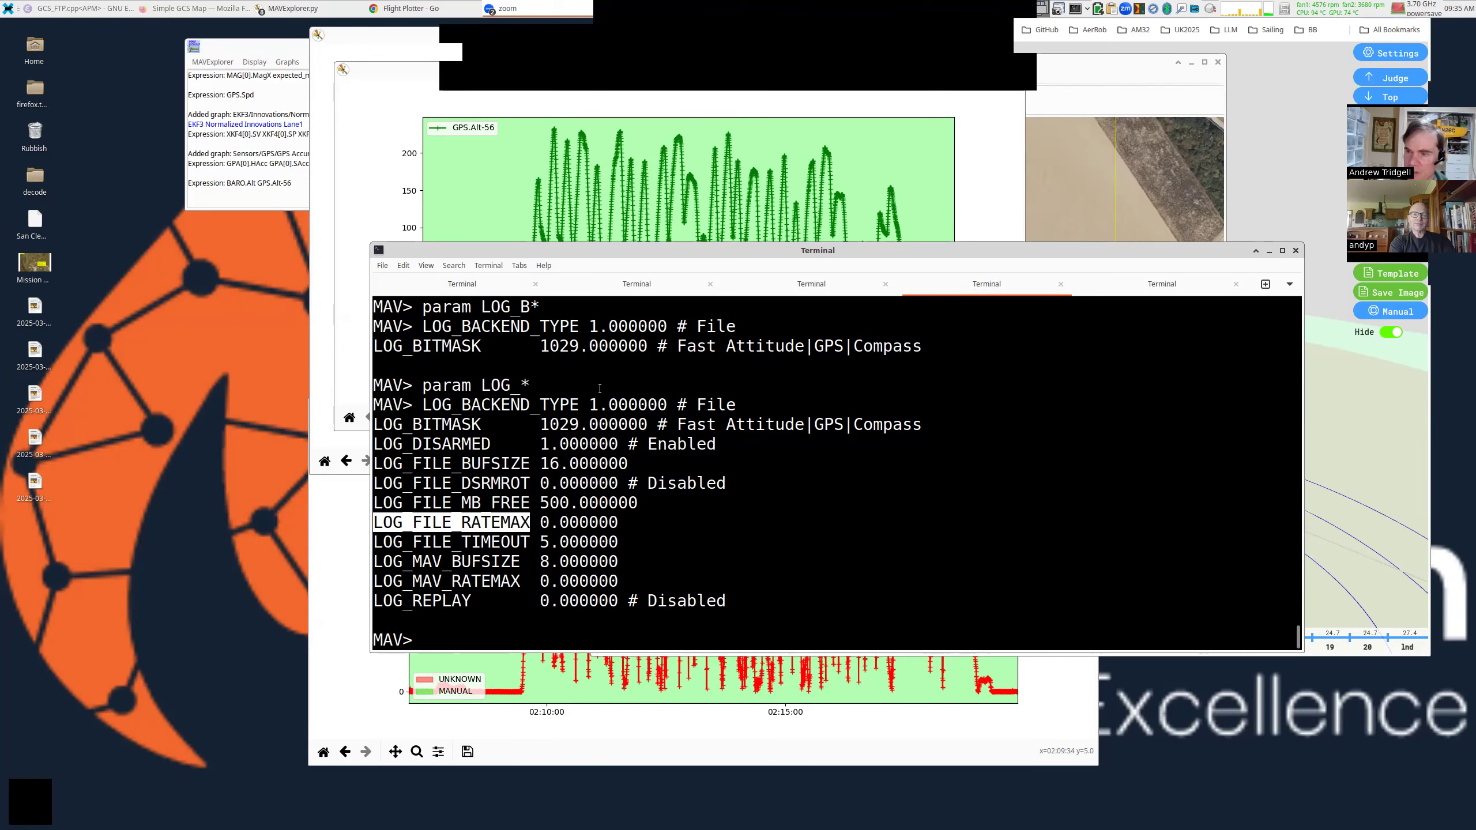
{"action": "type", "text": "graph DSF.Dp"}
{"action": "key", "text": "Return"}
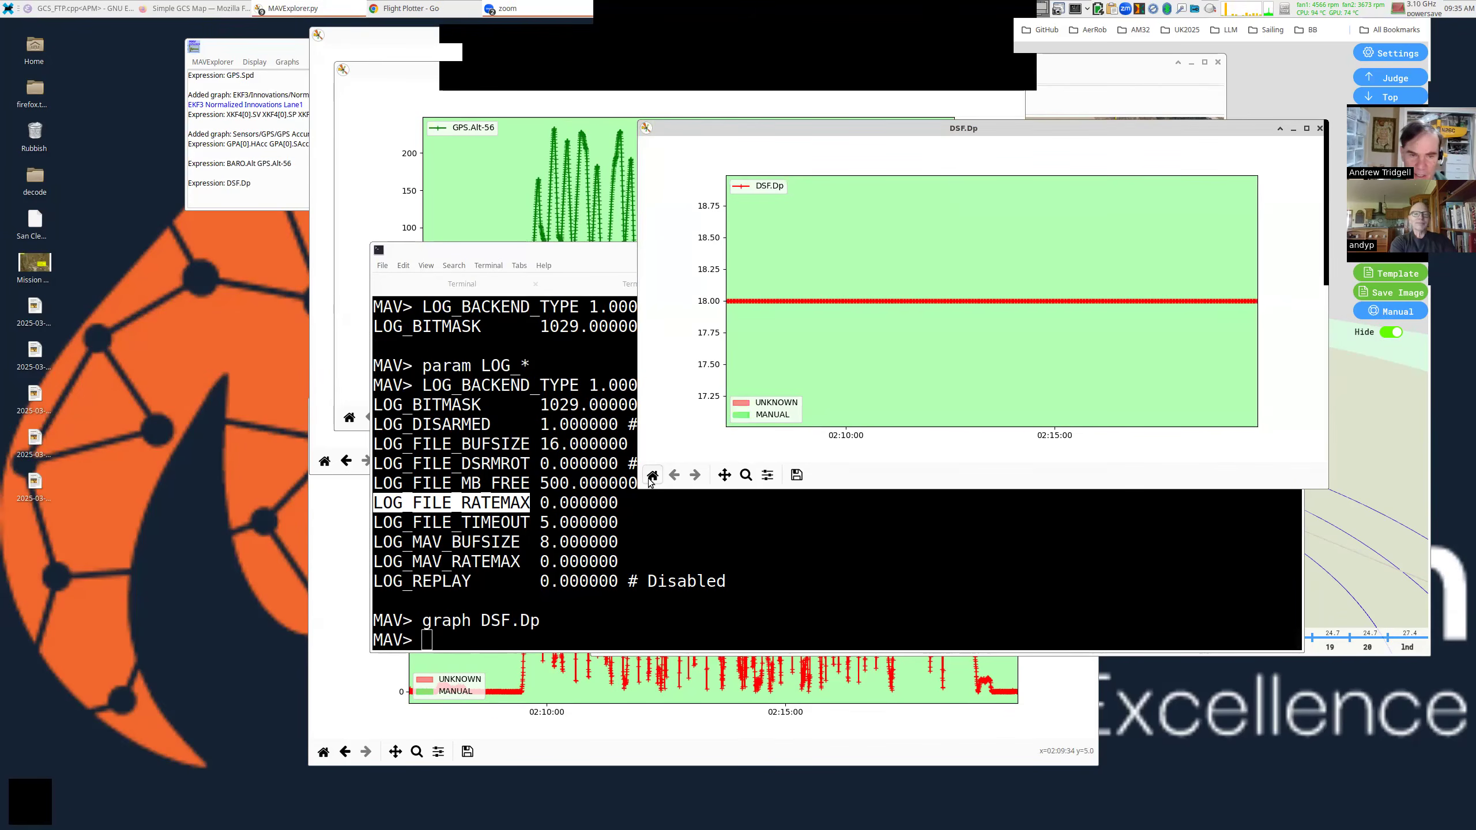
Reset DSF.Dp to the full flight time, rearrange the windows, and close the BARO.Alt graph.
{"action": "left_click", "coordinate": [651, 475]}
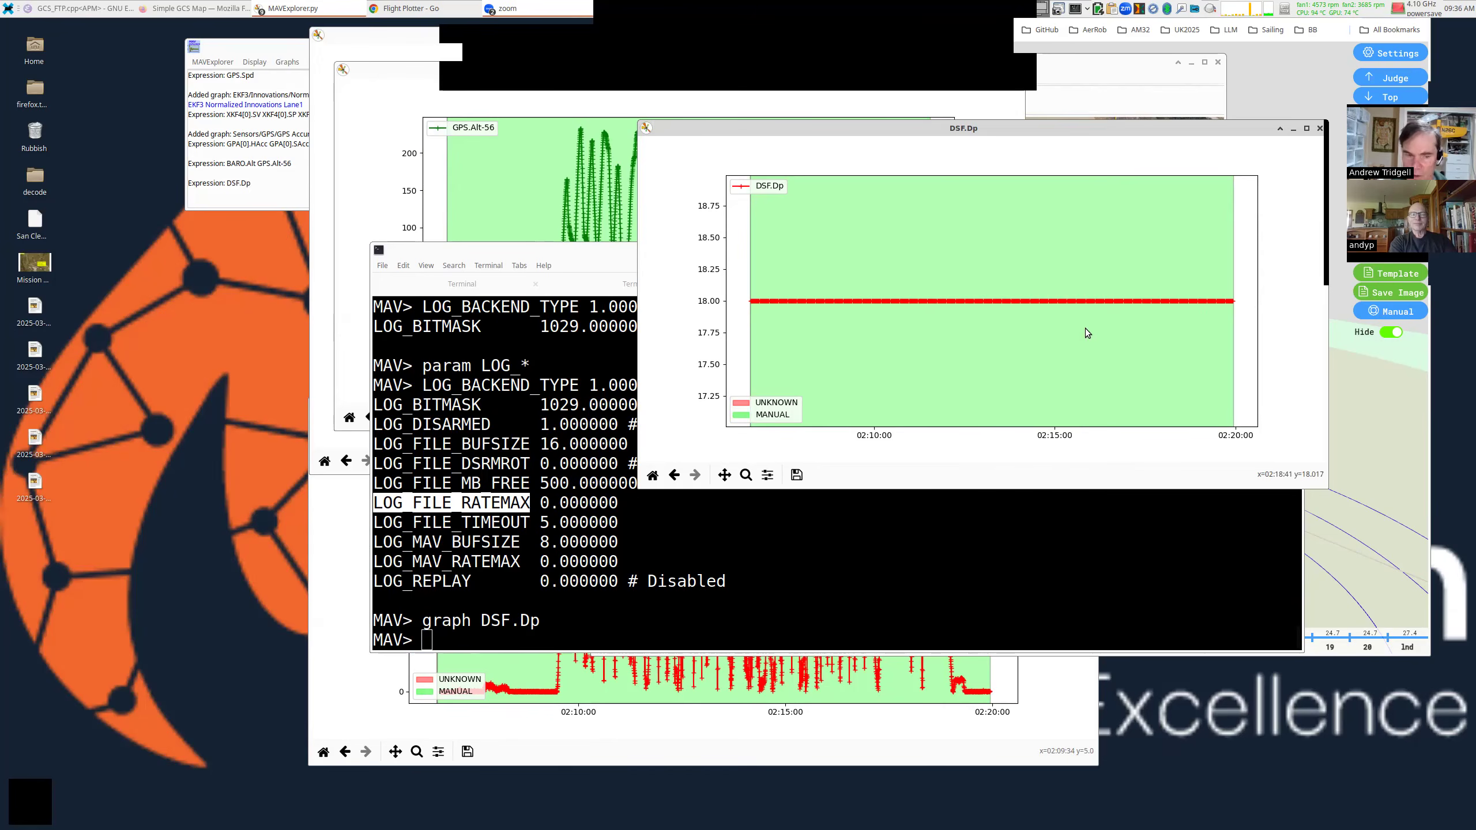
{"action": "left_click_drag", "start_coordinate": [1116, 298], "coordinate": [1186, 260]}
{"action": "double_click", "coordinate": [632, 463]}
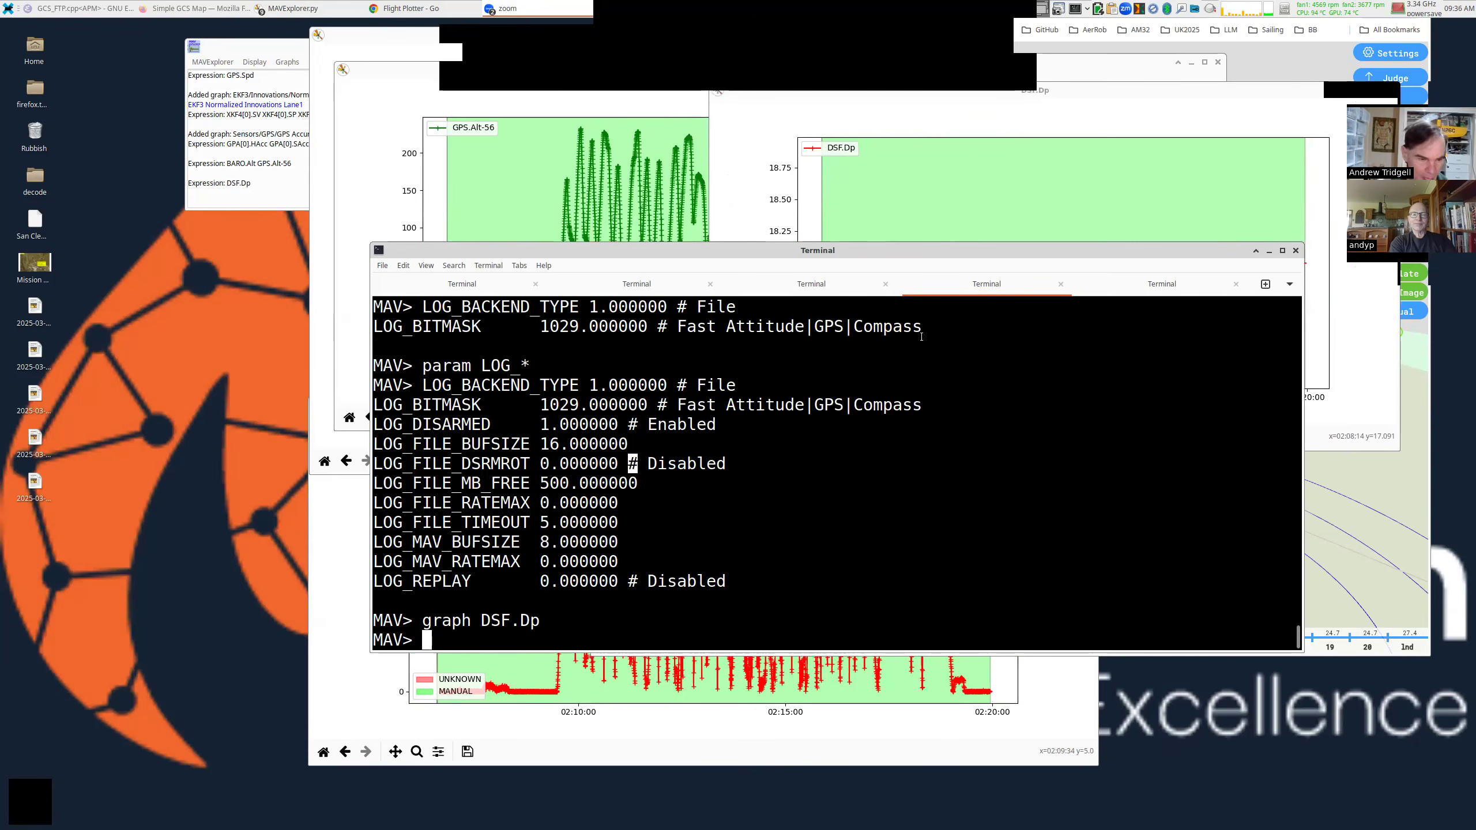
{"action": "left_click_drag", "start_coordinate": [921, 337], "coordinate": [762, 400]}
{"action": "left_click", "coordinate": [290, 395]}
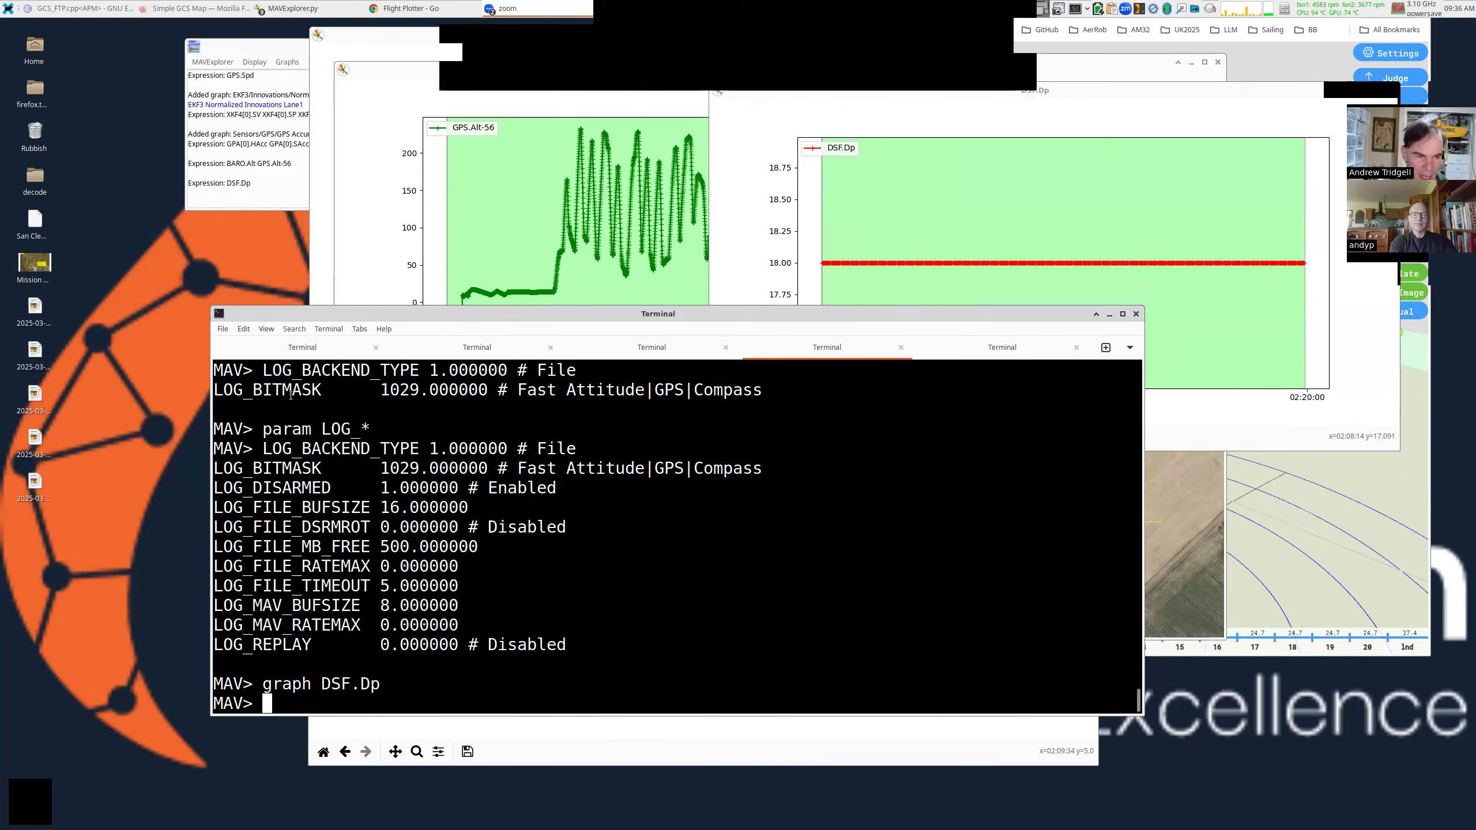
{"action": "double_click", "coordinate": [290, 395]}
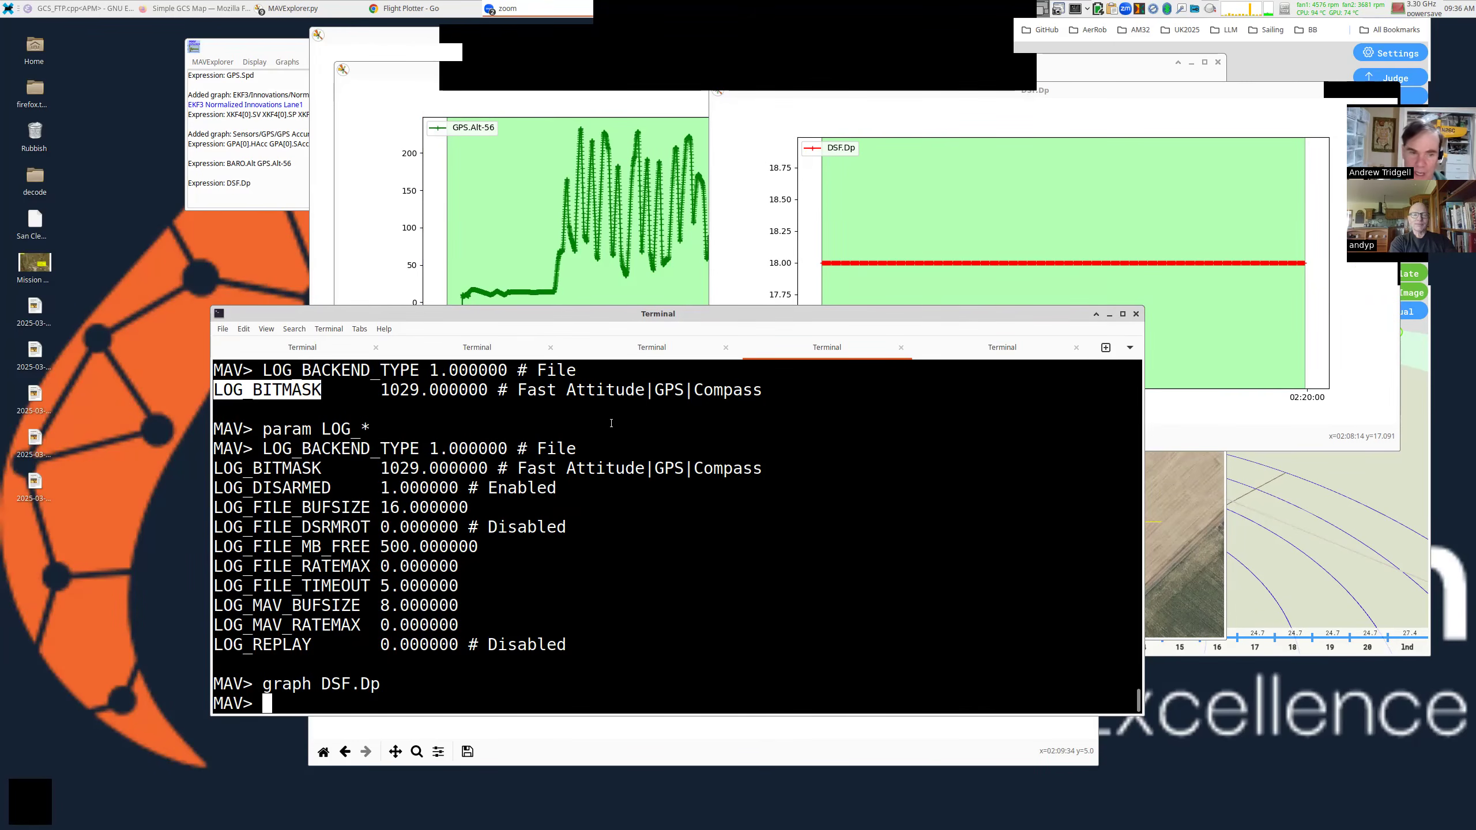
{"action": "left_click_drag", "start_coordinate": [527, 255], "coordinate": [585, 410]}
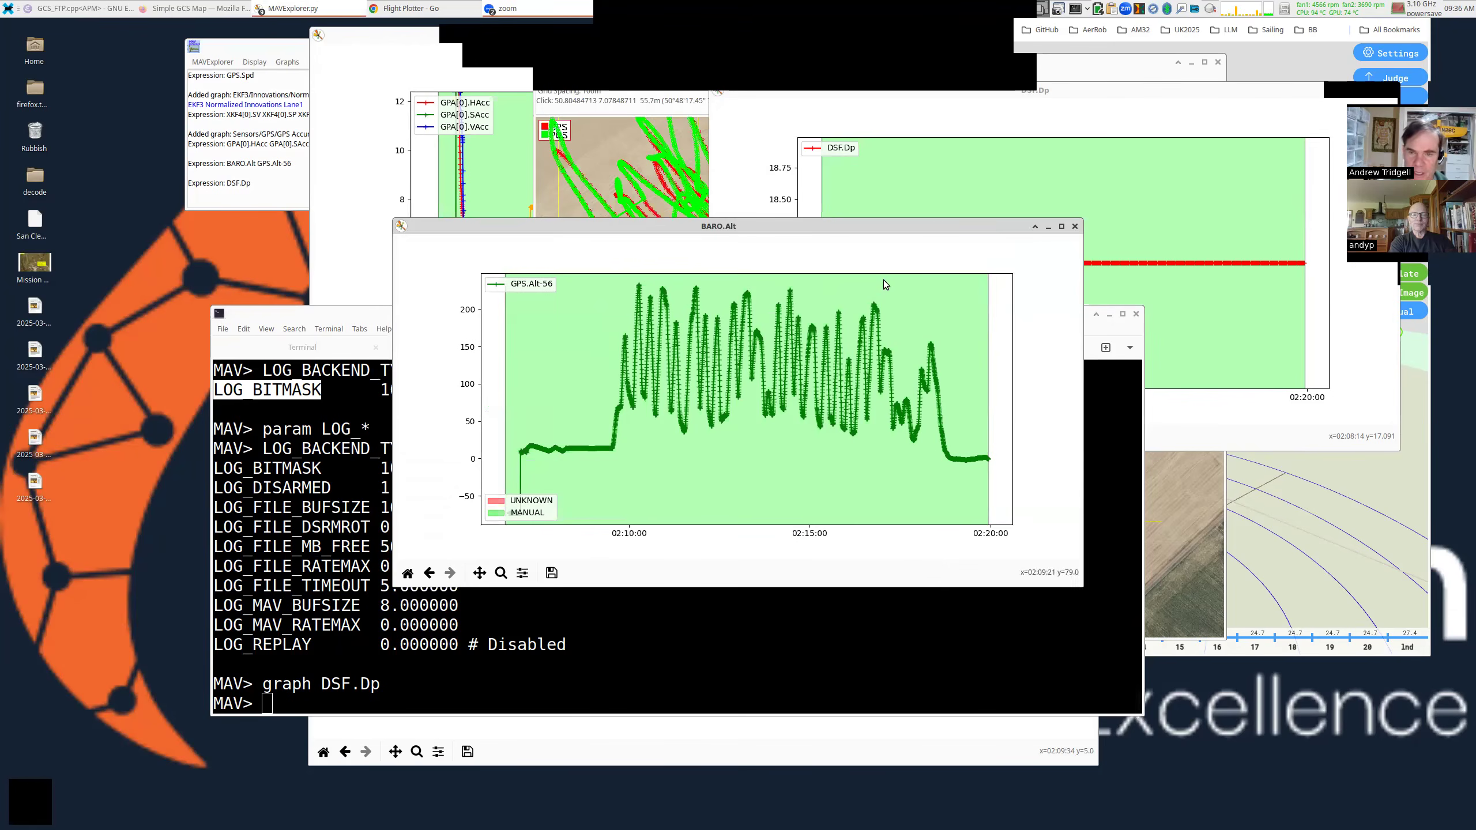
{"action": "left_click", "coordinate": [1074, 227]}
Plot the predefined EKF3 Position Innovation Down graph.
{"action": "left_click", "coordinate": [287, 61]}
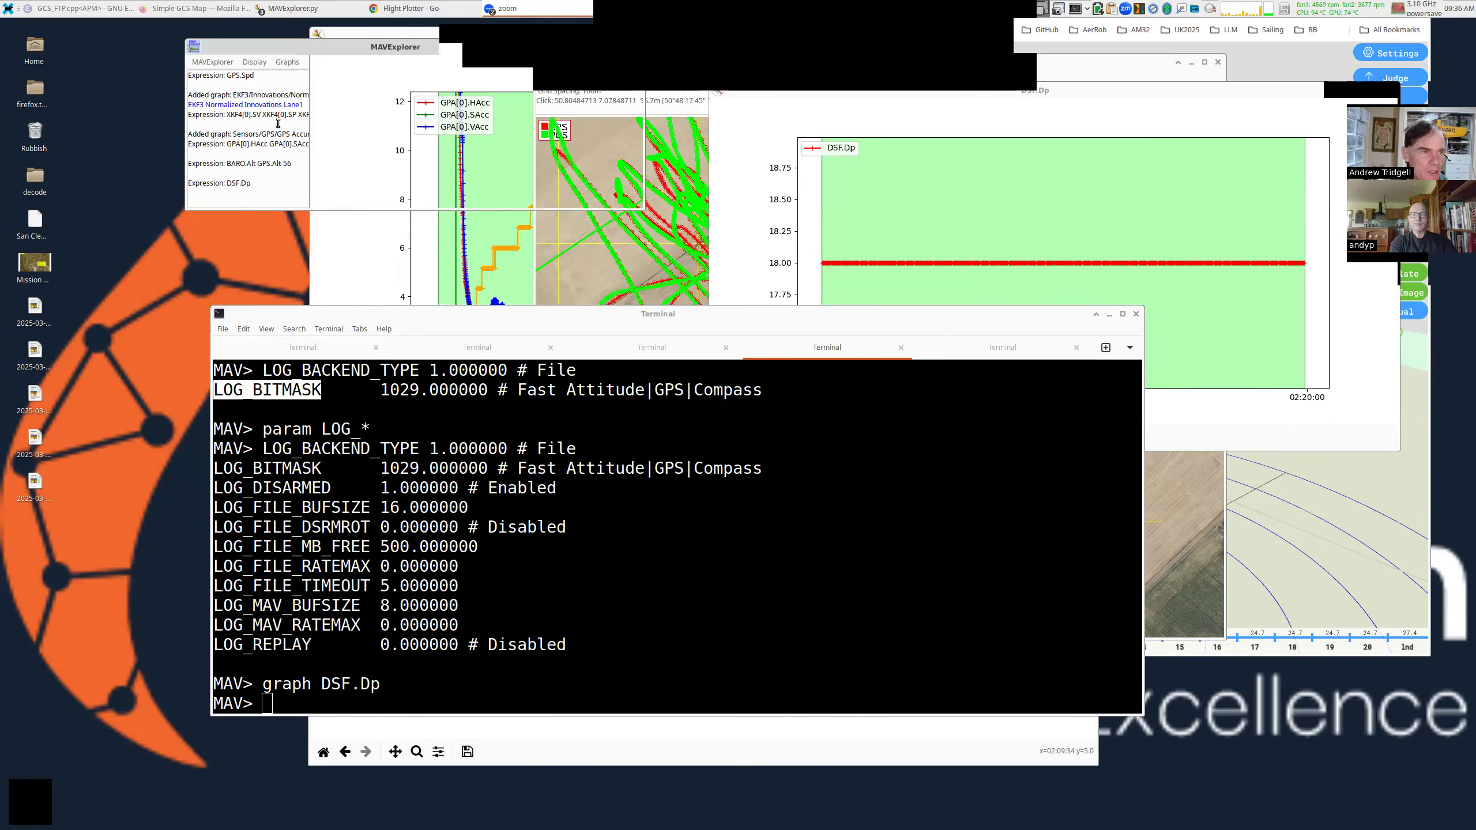
{"action": "mouse_move", "coordinate": [302, 148]}
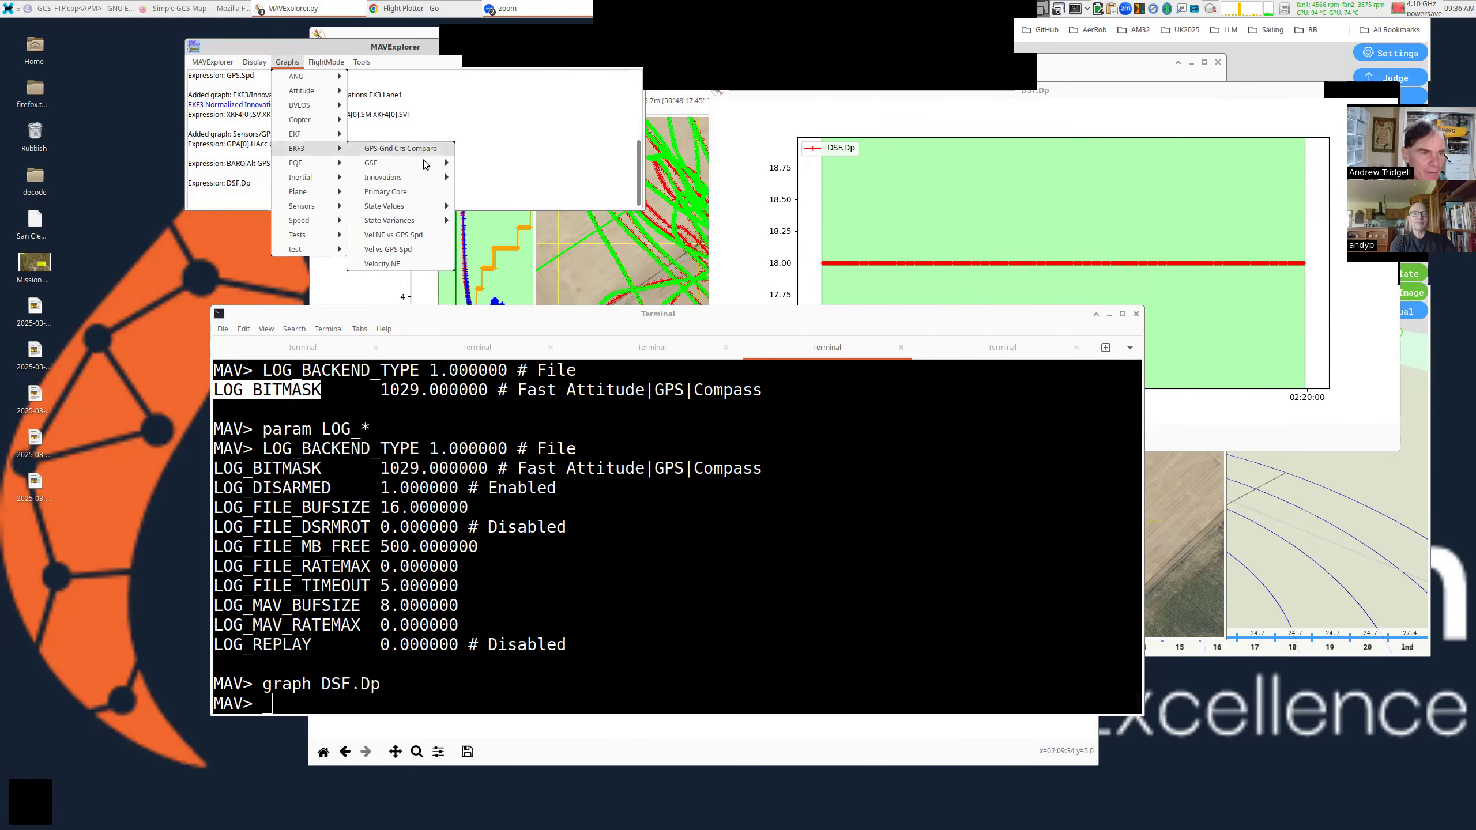
{"action": "mouse_move", "coordinate": [427, 178]}
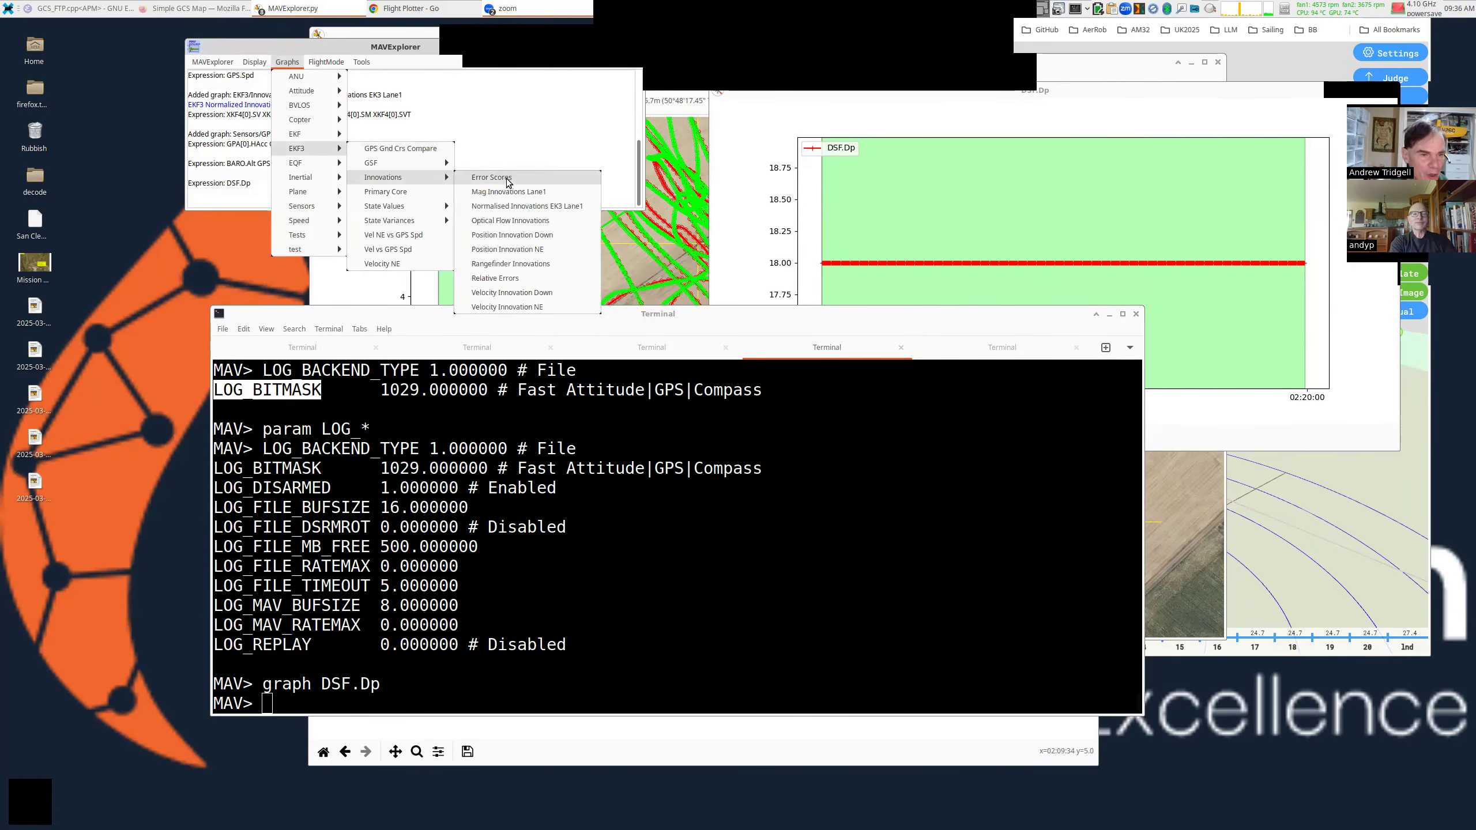
{"action": "left_click", "coordinate": [551, 234]}
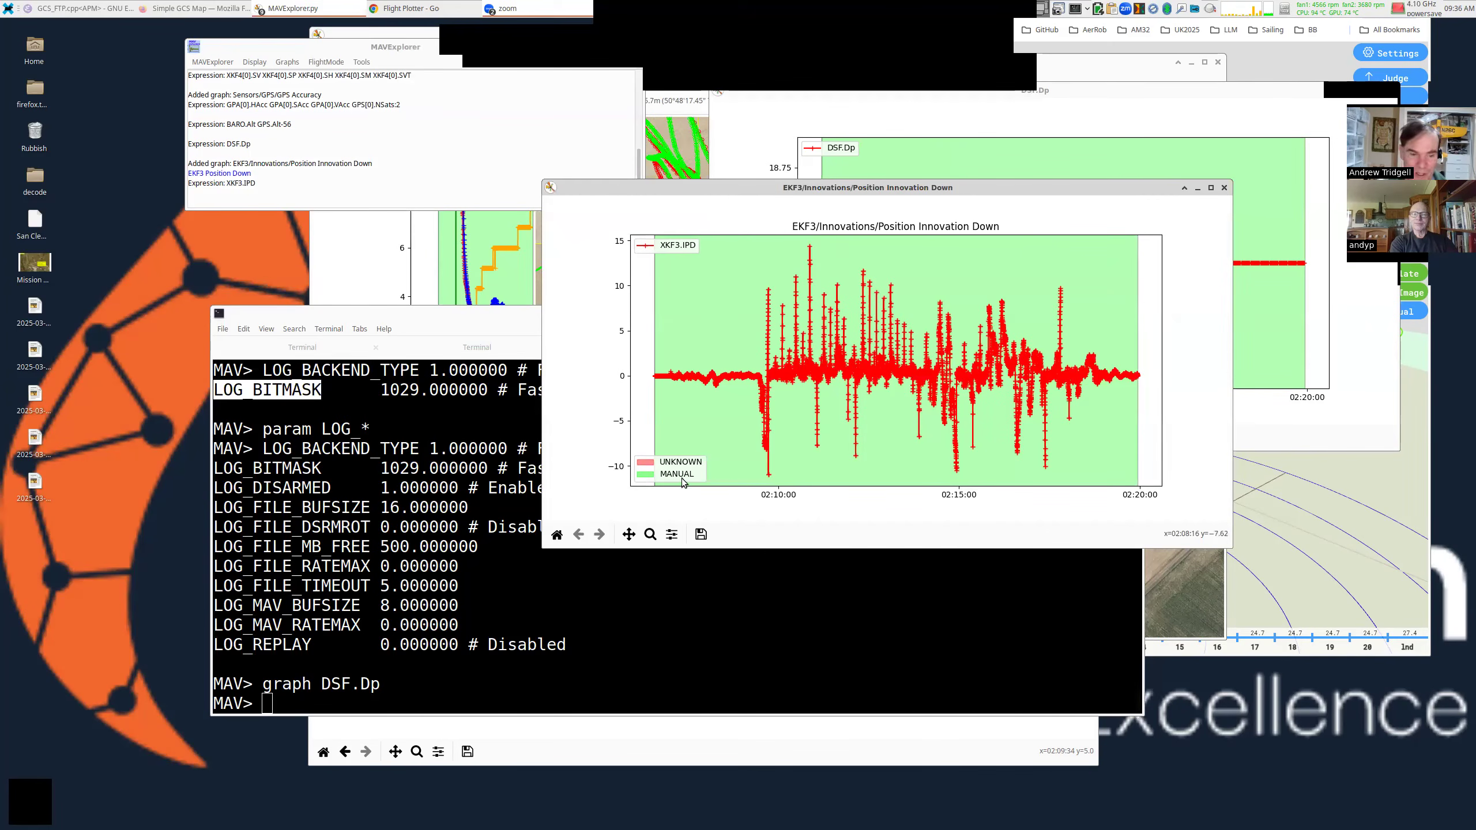
Zoom to the XKF3.IPD spike near 02:10:52, rescale to its ~14 peak, and raise the window.
{"action": "left_click", "coordinate": [651, 534]}
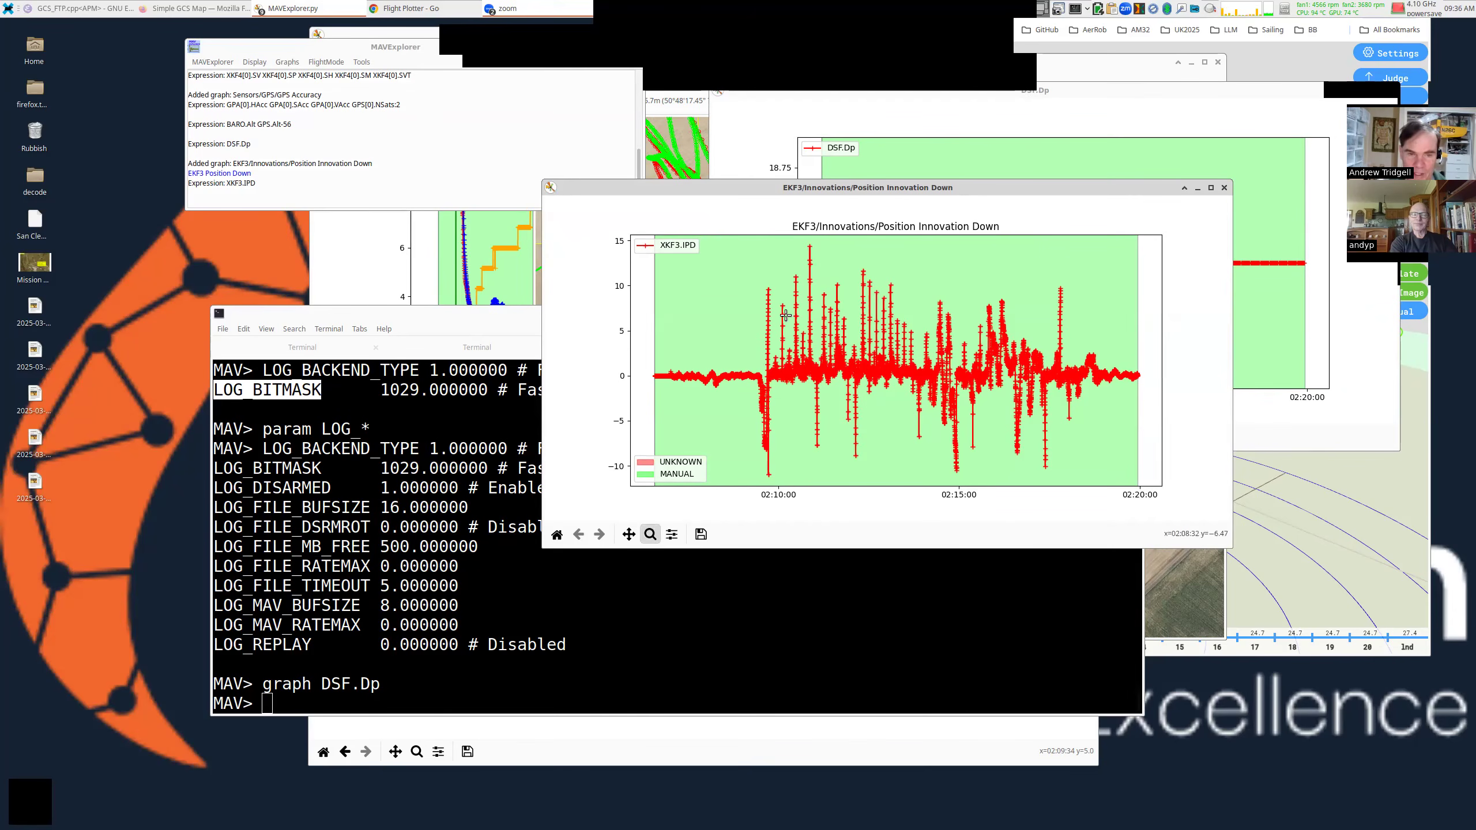
{"action": "left_click_drag", "start_coordinate": [828, 250], "coordinate": [823, 448]}
{"action": "left_click_drag", "start_coordinate": [942, 244], "coordinate": [1005, 406]}
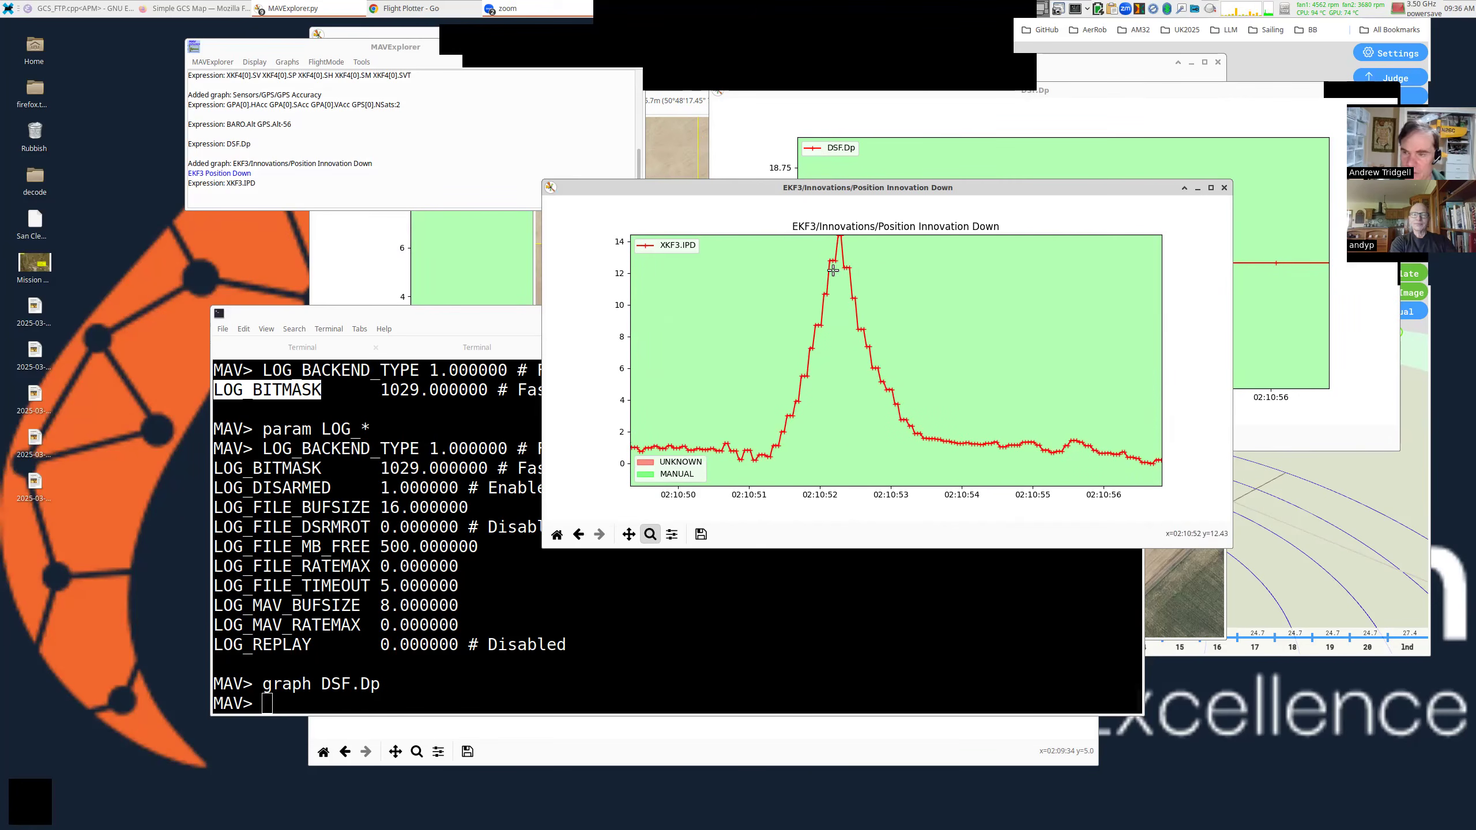
{"action": "double_click", "coordinate": [838, 238]}
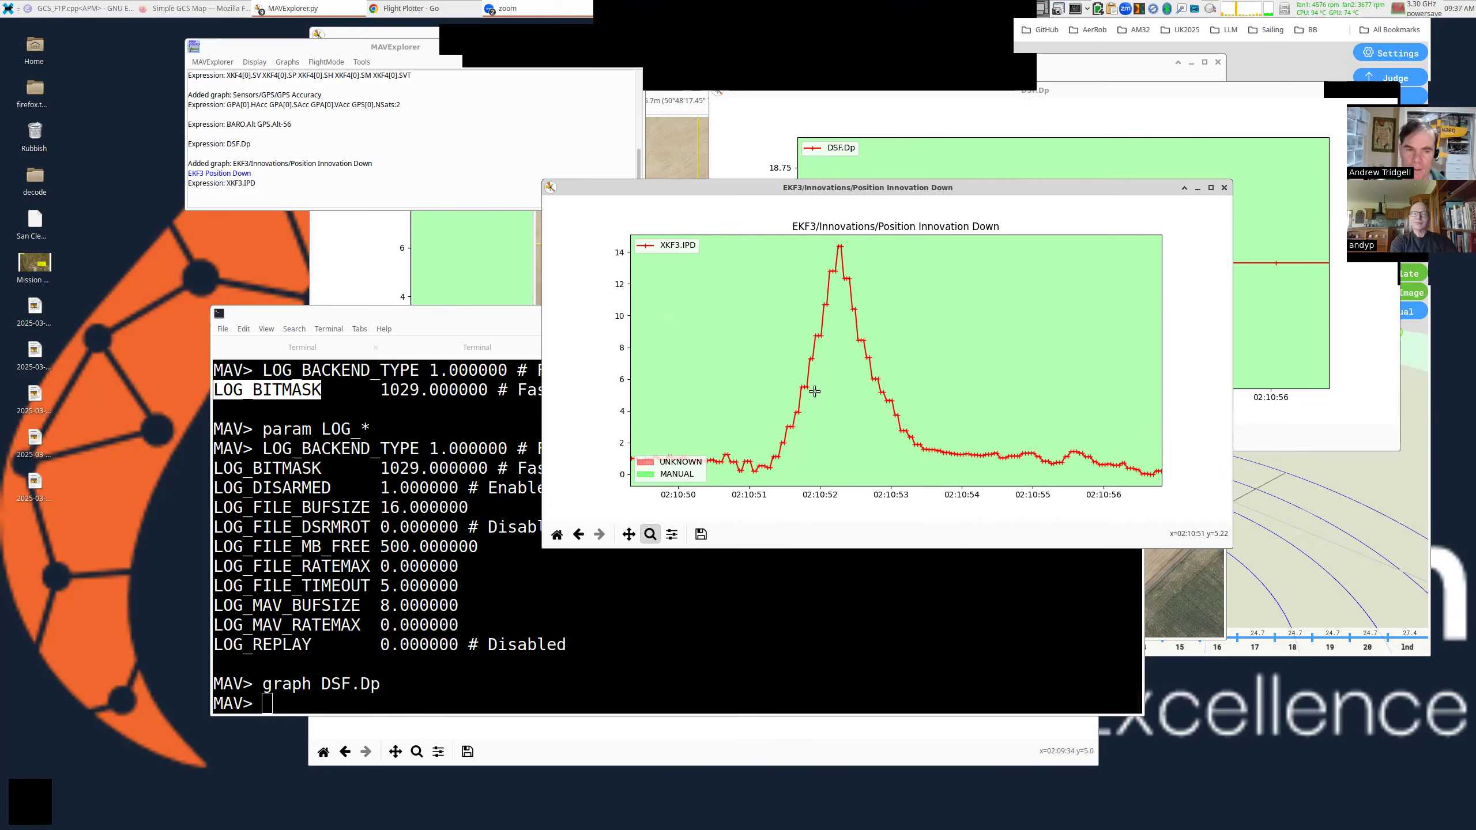
{"action": "left_click_drag", "start_coordinate": [814, 392], "coordinate": [815, 319]}
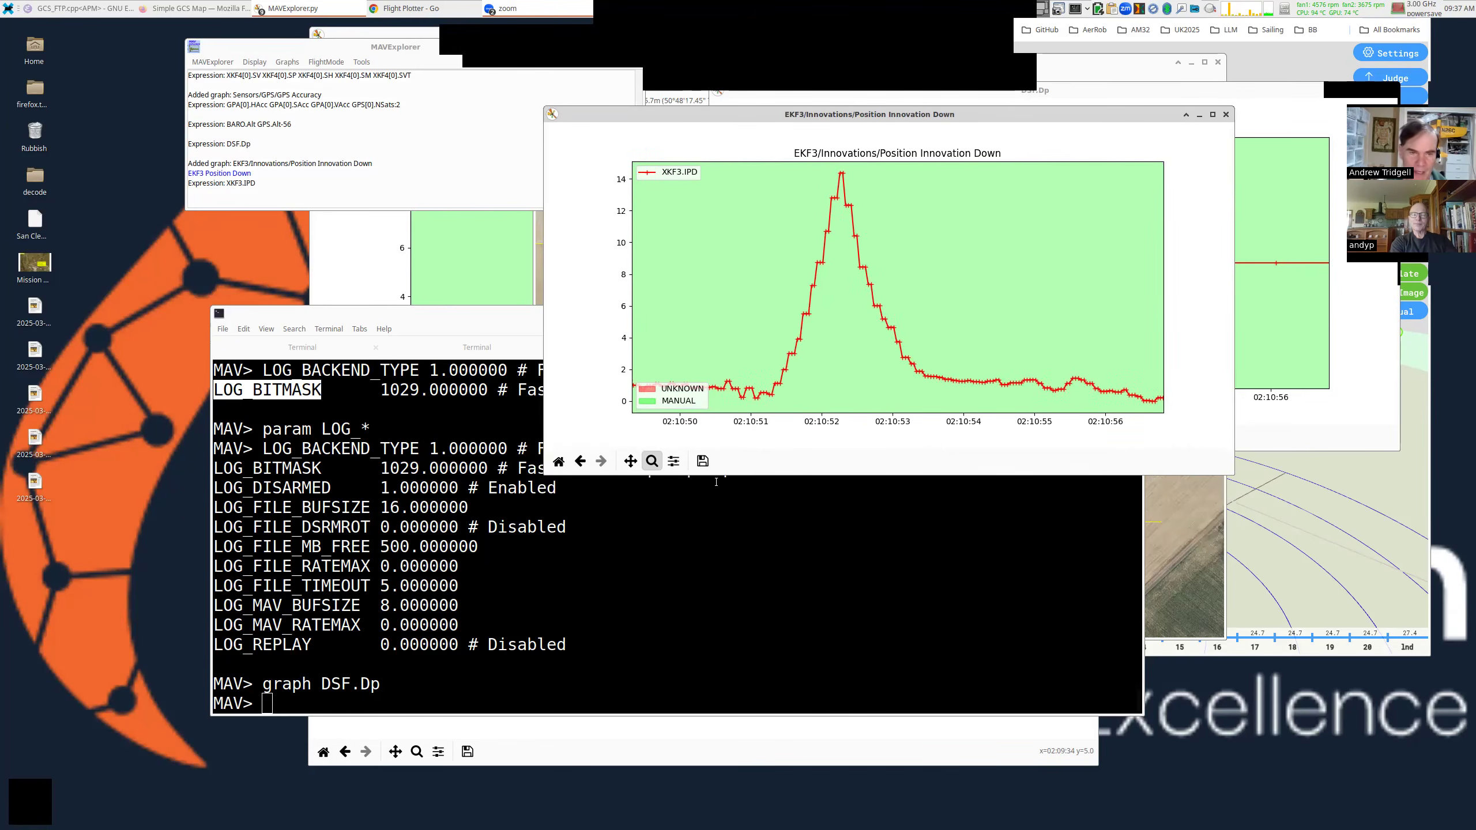
{"action": "left_click", "coordinate": [716, 545]}
Enter graph XKF3.IPD GPS.Spd:2 in the console, correcting a typing slip.
{"action": "key", "text": "Return"}
{"action": "type", "text": "graph XKF3.IPD "}
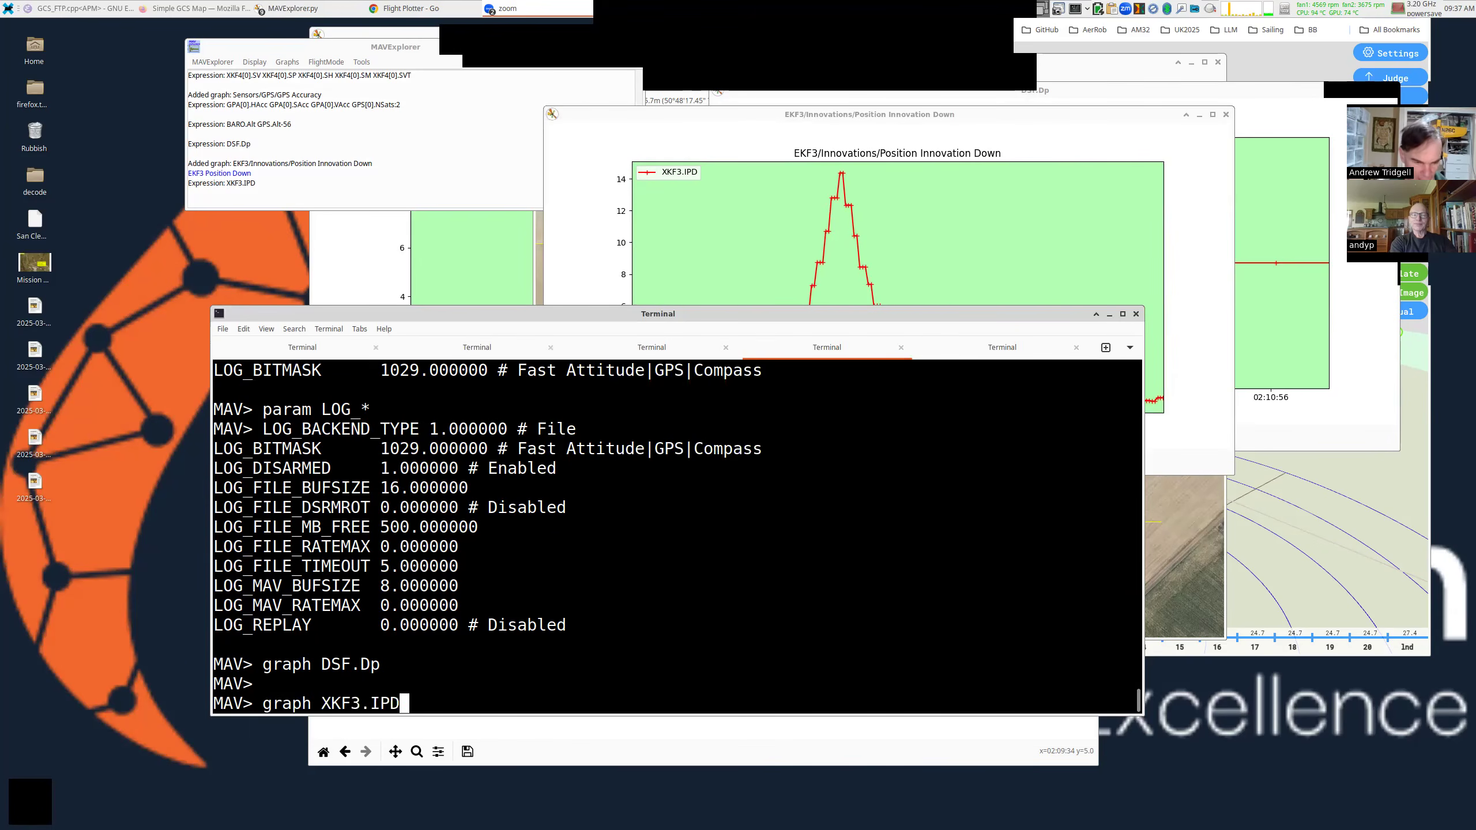
{"action": "type", "text": "GPS"}
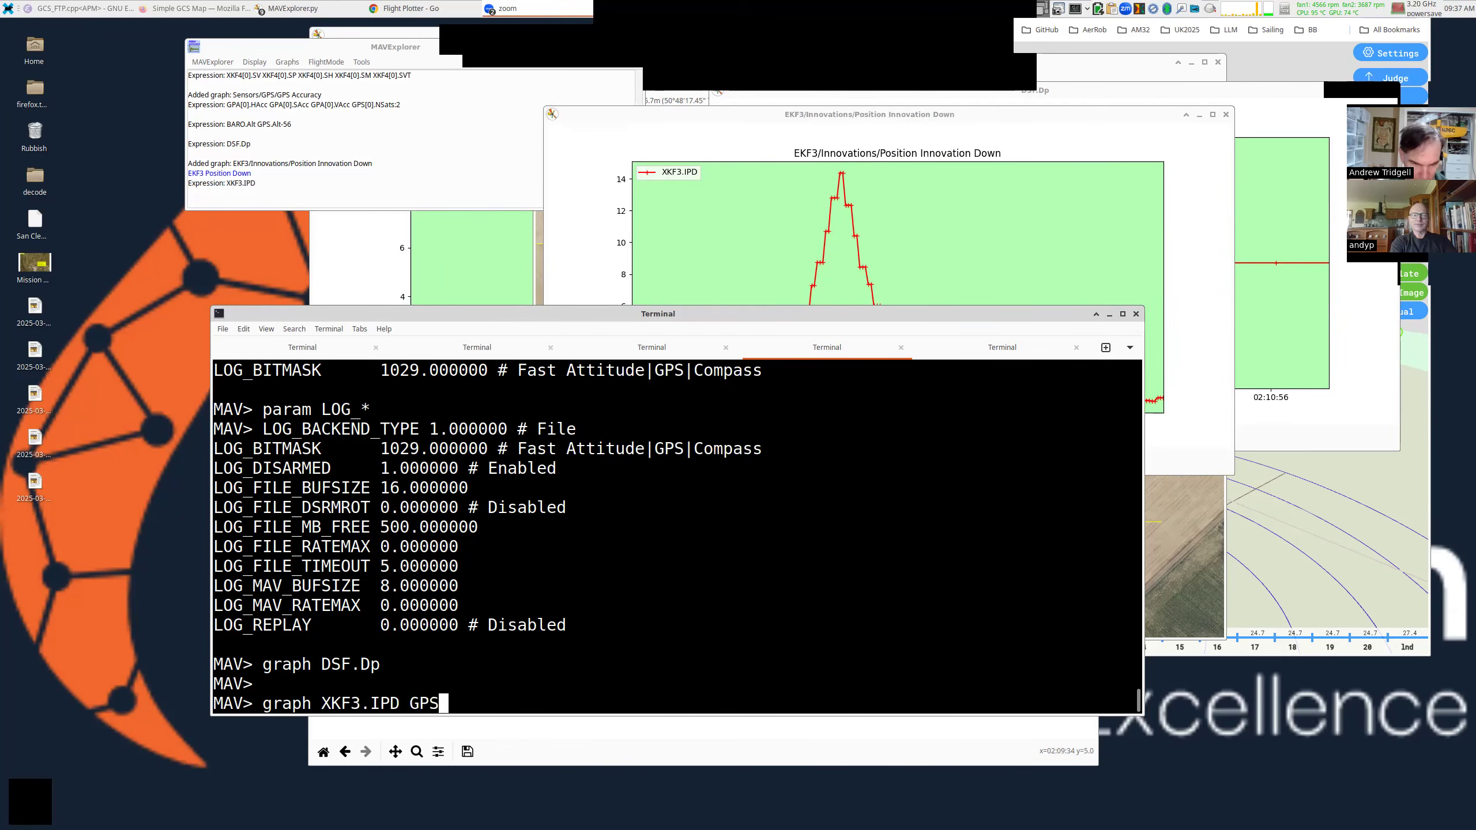
{"action": "type", "text": ".Spd:2"}
{"action": "key", "text": "ctrl+Left"}
{"action": "key", "text": "ctrl+Left"}
{"action": "key", "text": "ctrl+Left"}
{"action": "key", "text": "ctrl+k"}
{"action": "type", "text": "CTU"}
{"action": "key", "text": "BackSpace"}
{"action": "key", "text": "BackSpace"}
{"action": "key", "text": "BackSpace"}
{"action": "key", "text": "ctrl+y"}
Turn the speed term into sqrt(GPS.Spd**2+GPS.VZ**2):2 and run the graph.
{"action": "key", "text": "ctrl+Left"}
{"action": "key", "text": "ctrl+Left"}
{"action": "key", "text": "ctrl+Left"}
{"action": "type", "text": "sqrt("}
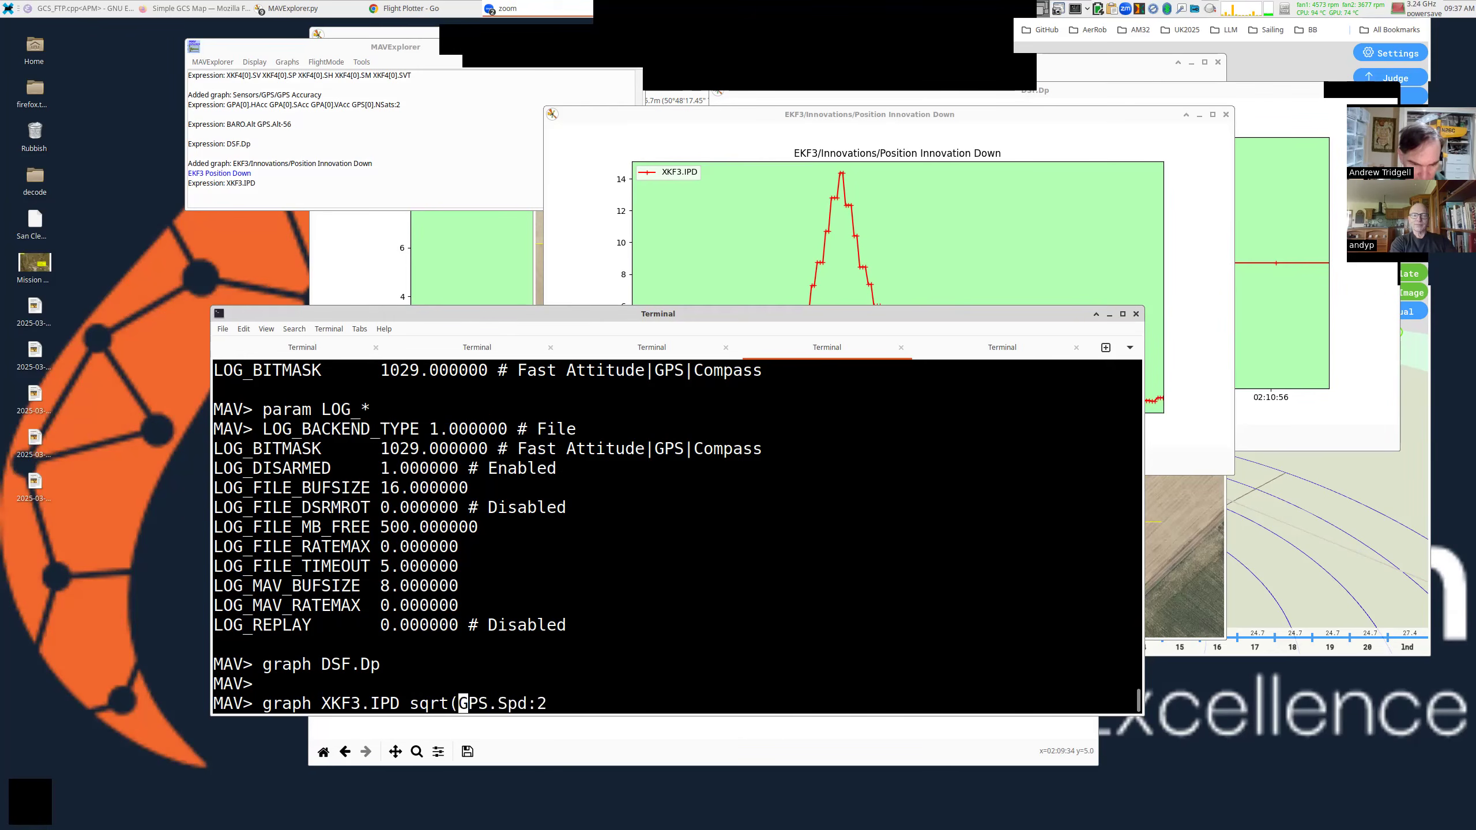
{"action": "key", "text": "ctrl+Right"}
{"action": "key", "text": "ctrl+Right"}
{"action": "type", "text": "**2"}
{"action": "type", "text": "+"}
{"action": "type", "text": "GPS.V"}
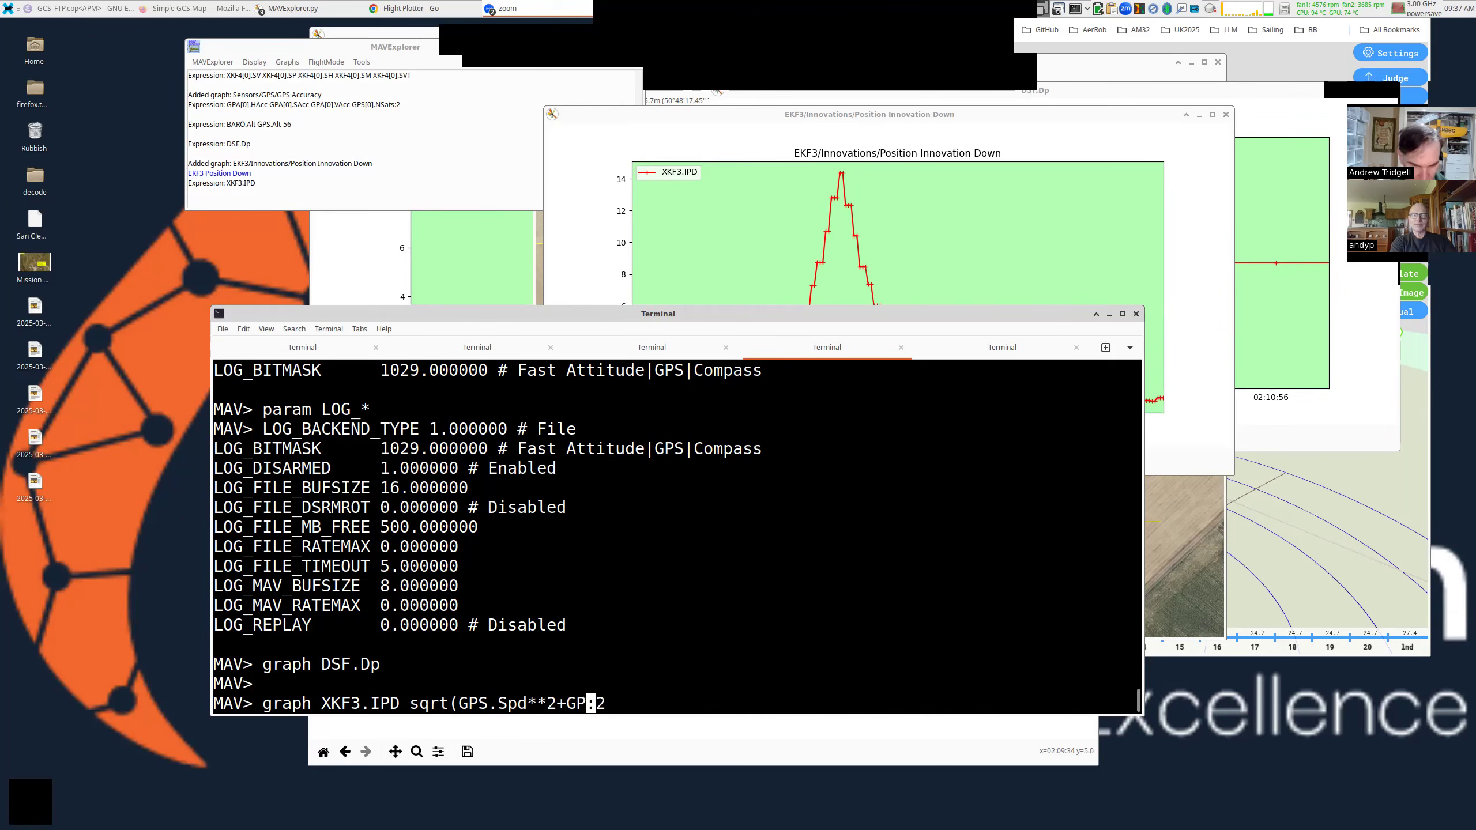
{"action": "type", "text": "Z**2)"}
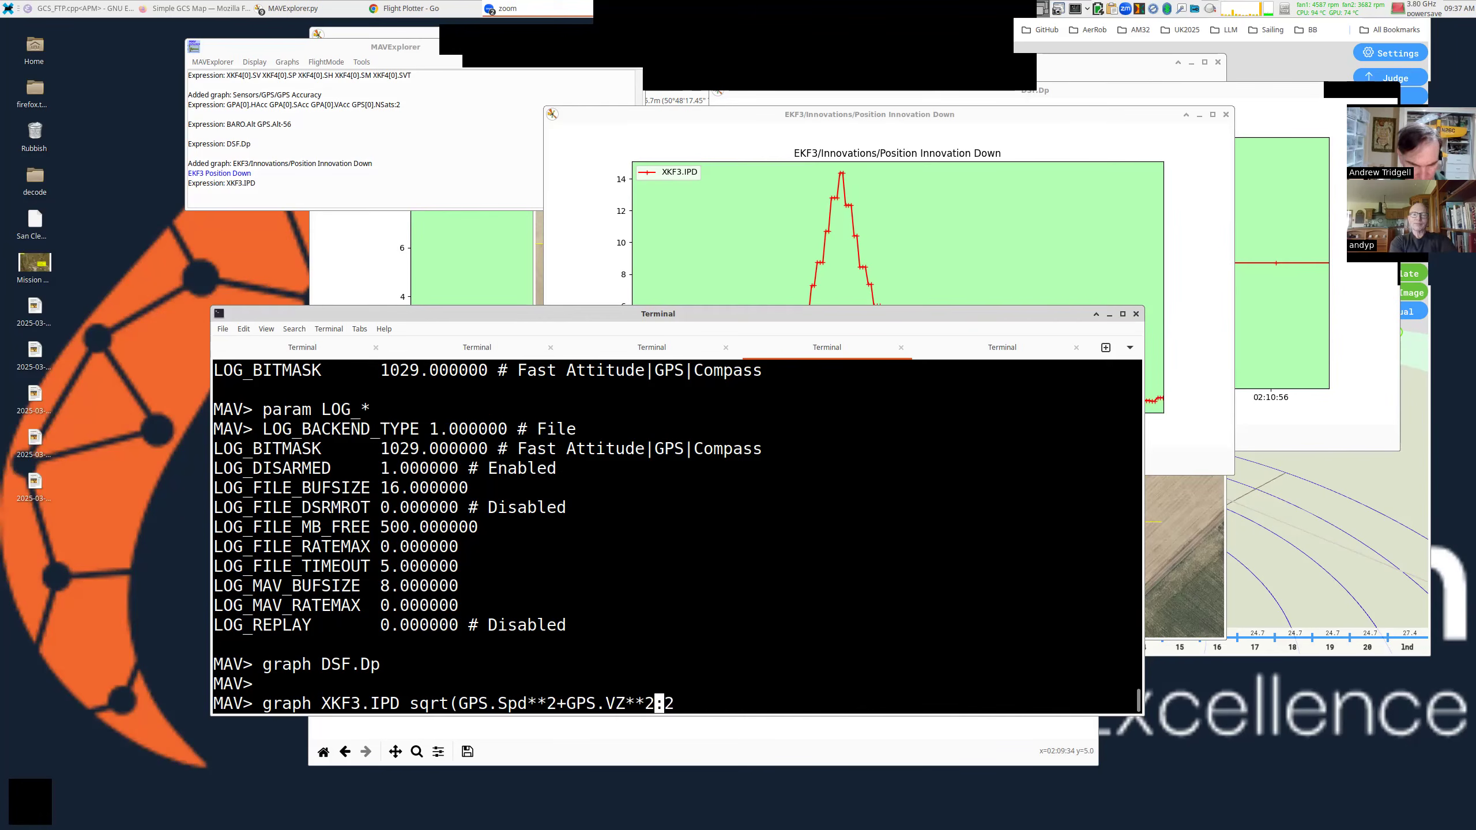
{"action": "key", "text": "ctrl+l"}
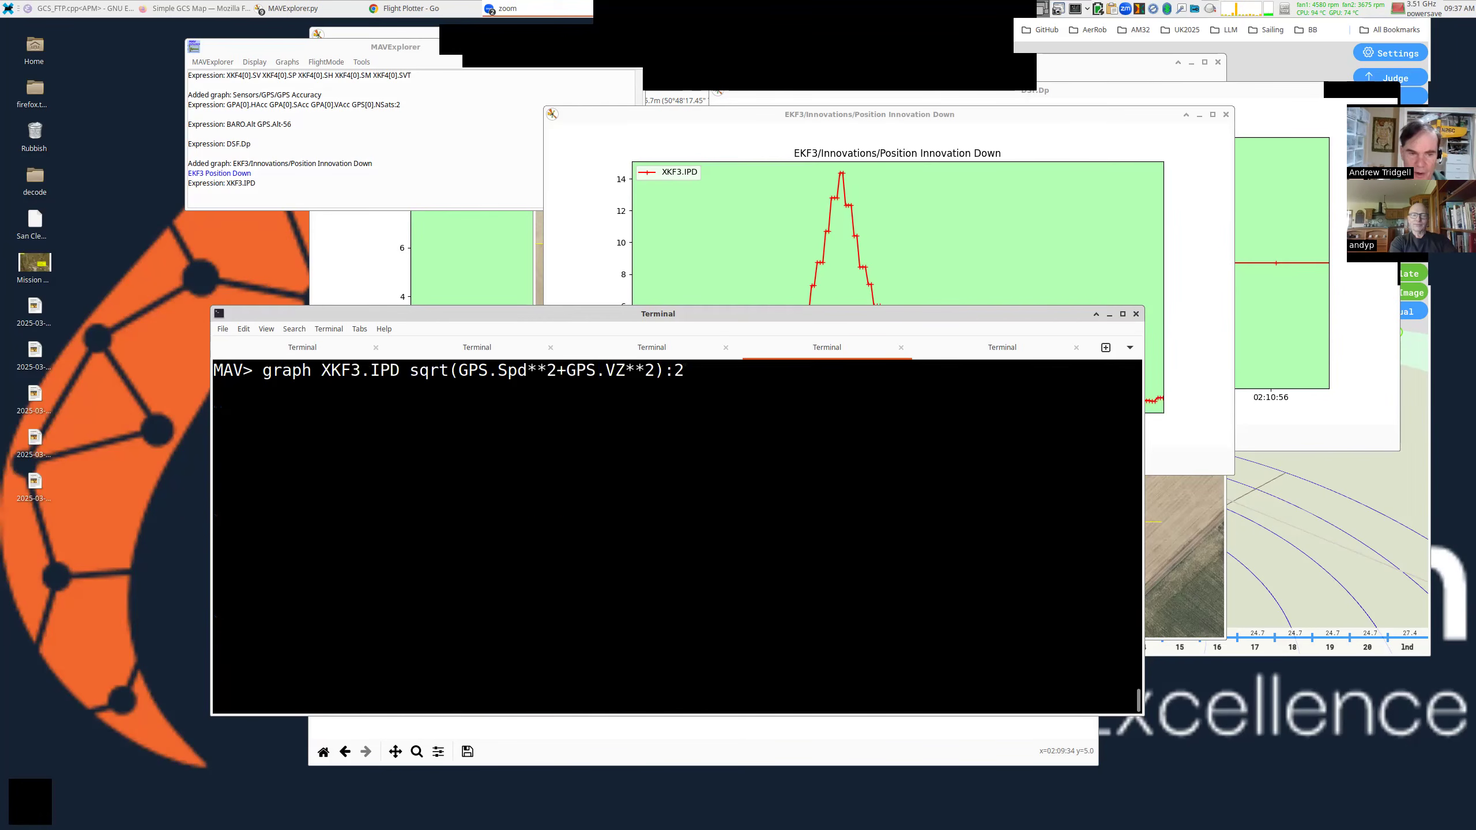
{"action": "key", "text": "Return"}
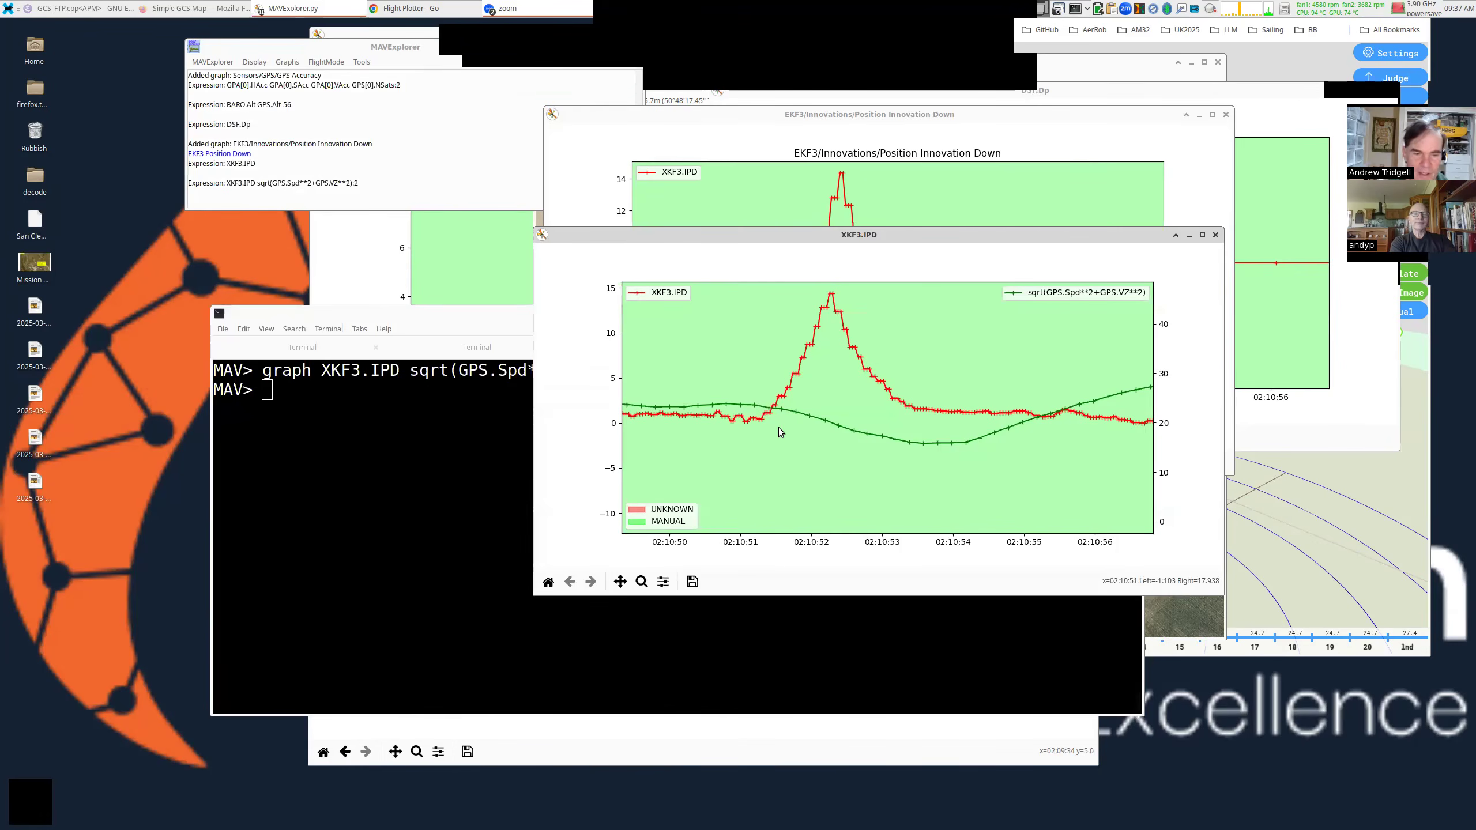
Reset the XKF3.IPD graph, then zoom it to 02:10:00–02:11:45.
{"action": "left_click", "coordinate": [548, 581]}
{"action": "left_click", "coordinate": [642, 581]}
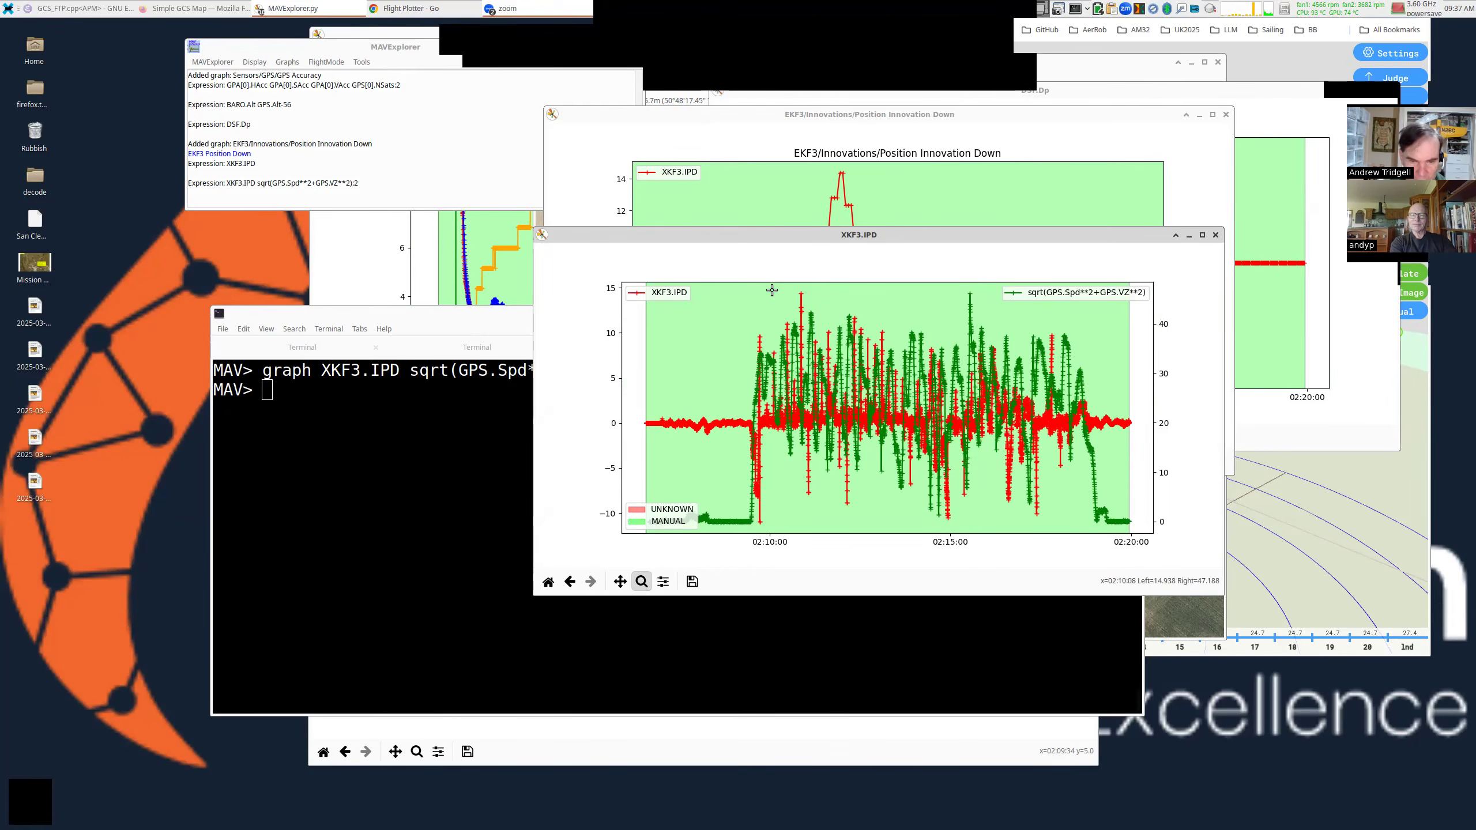
{"action": "left_click_drag", "start_coordinate": [764, 290], "coordinate": [839, 550]}
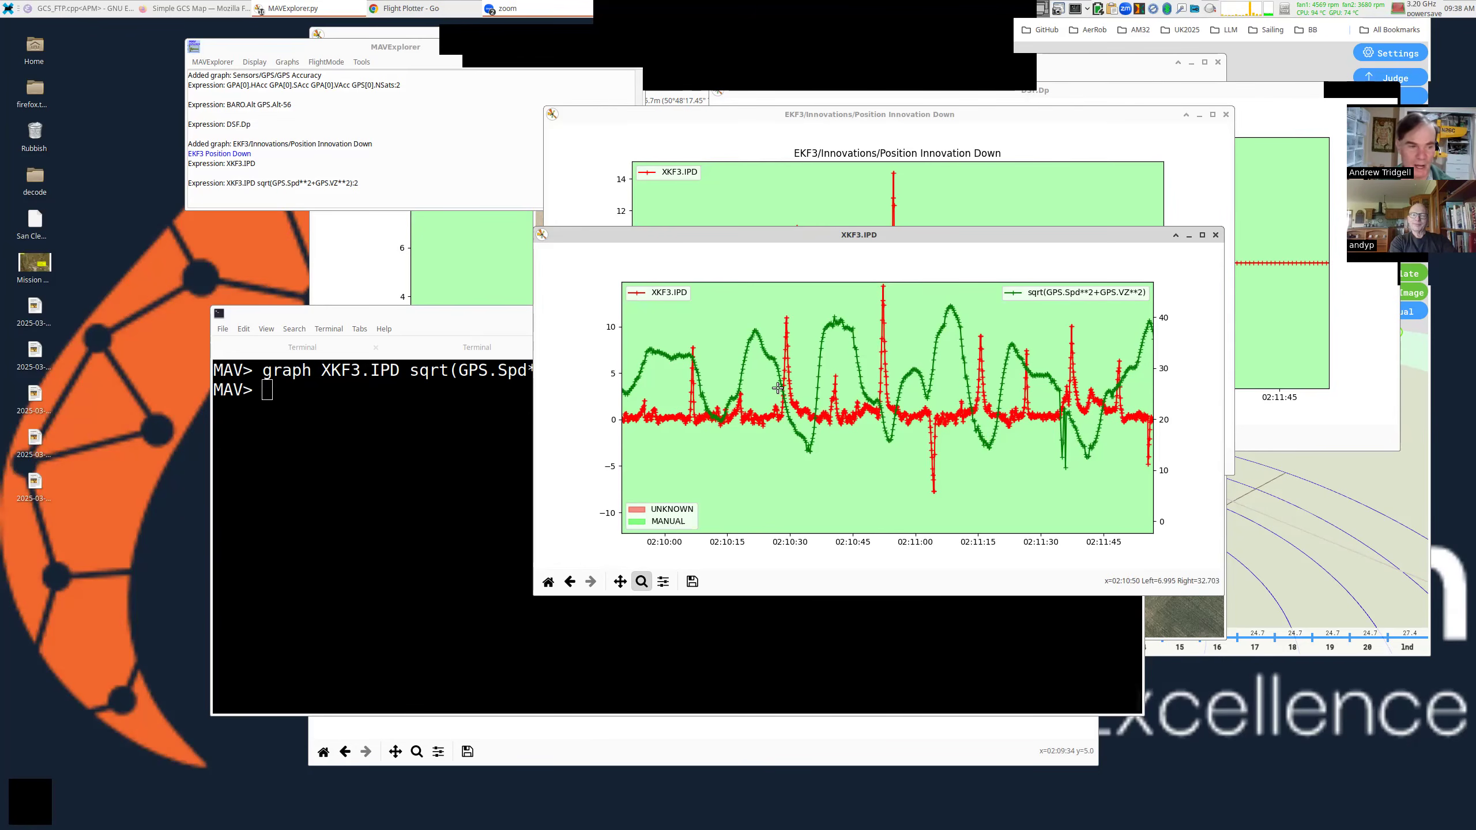
Run param EK3_GL* in the console to list the EK3 glitch parameters.
{"action": "left_click", "coordinate": [415, 448]}
{"action": "type", "text": "param EK"}
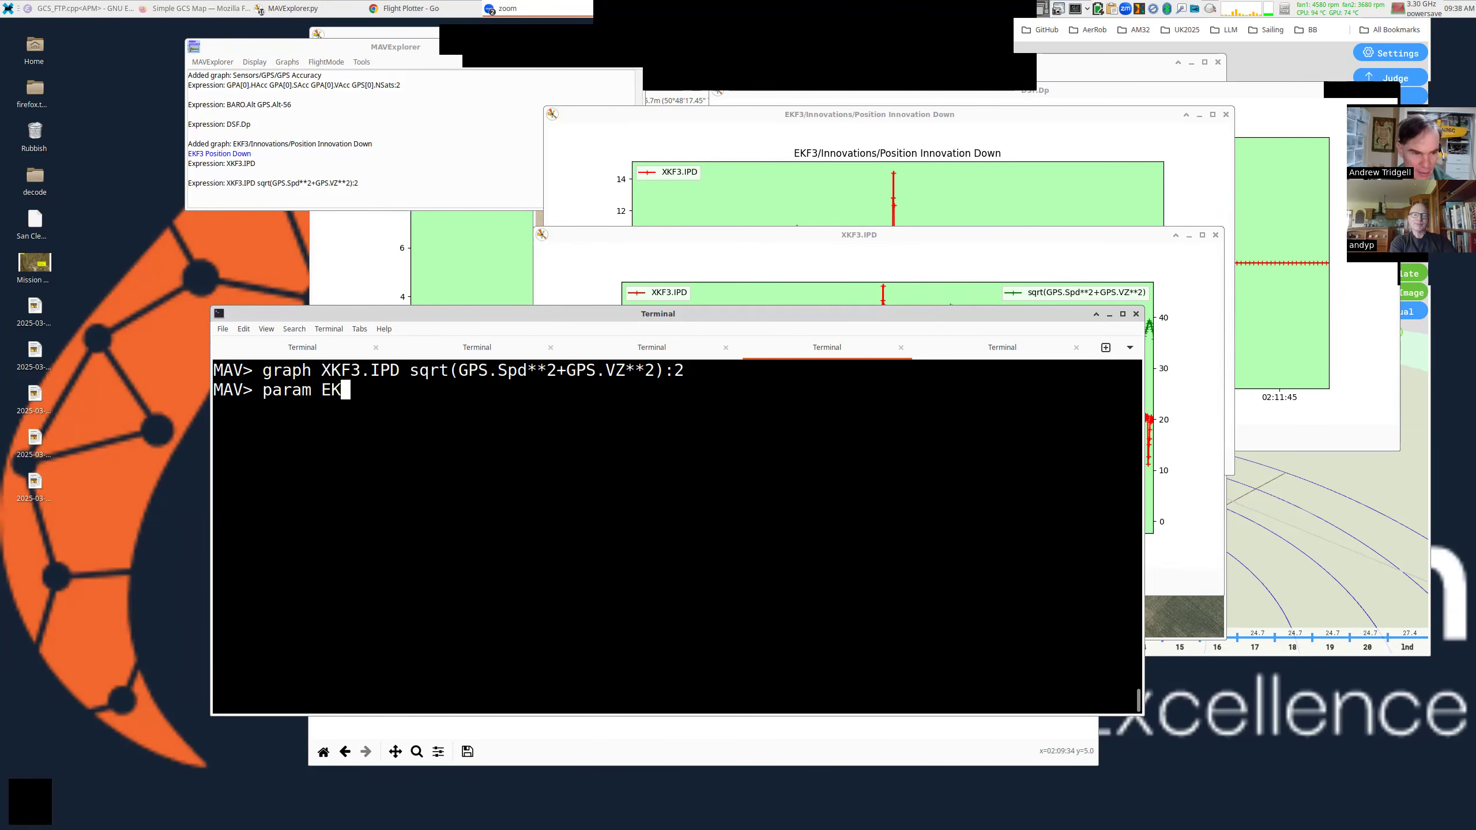
{"action": "type", "text": "3_GL*"}
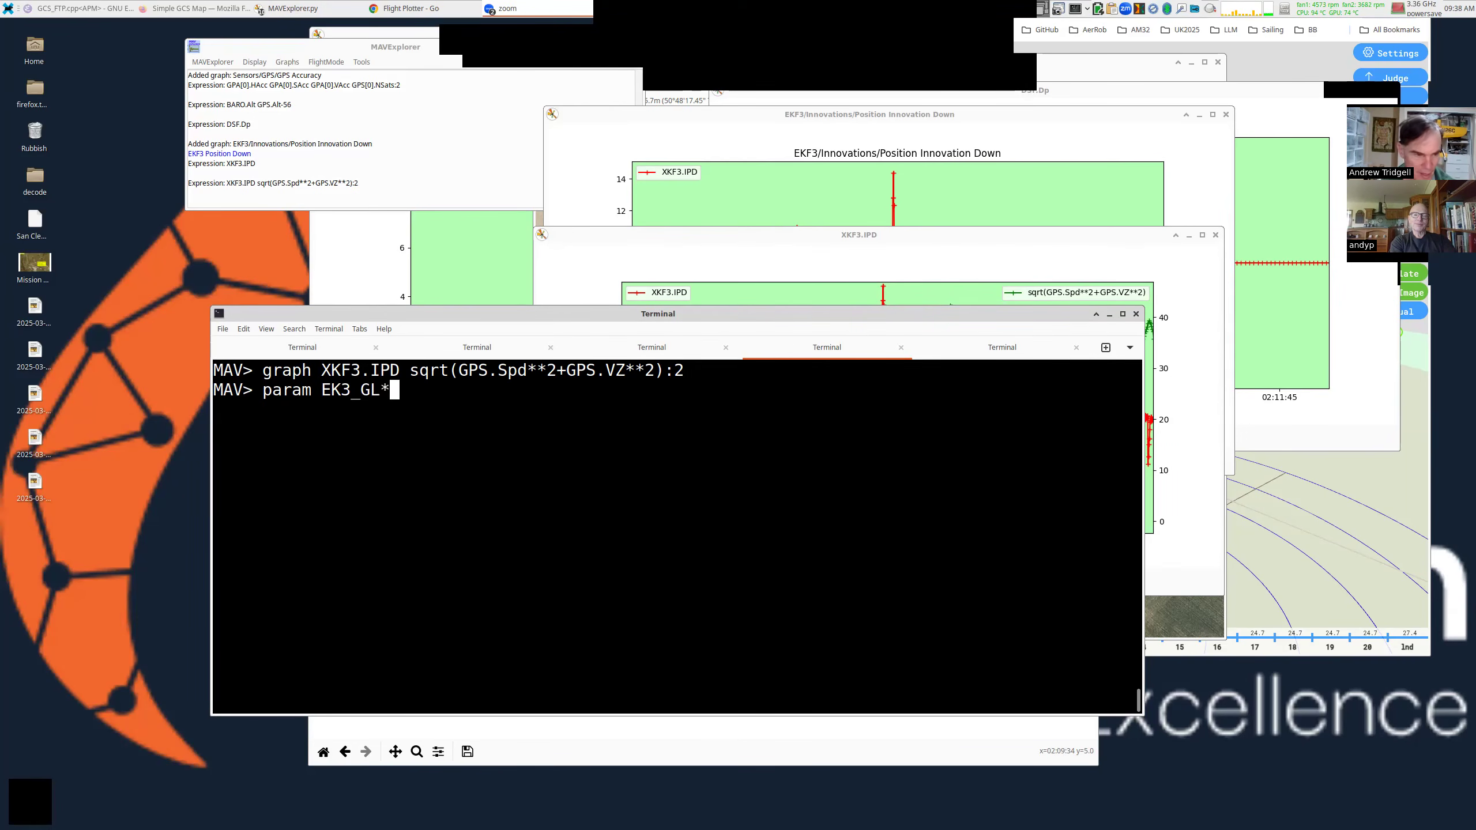
{"action": "key", "text": "Return"}
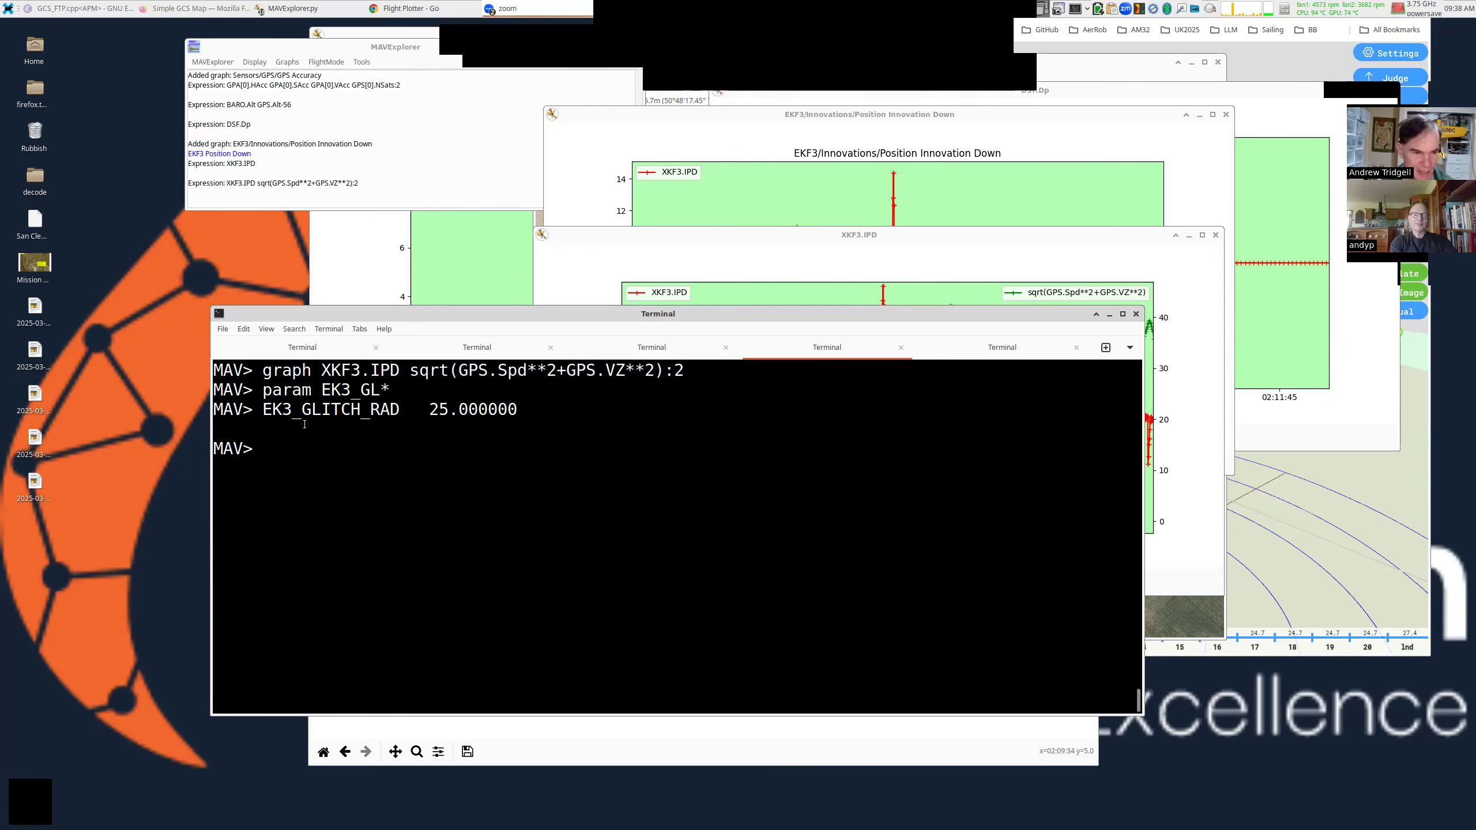
Highlight EK3_GLITCH_RAD (25), then shrink the console and move it left to reveal the graph.
{"action": "double_click", "coordinate": [331, 409]}
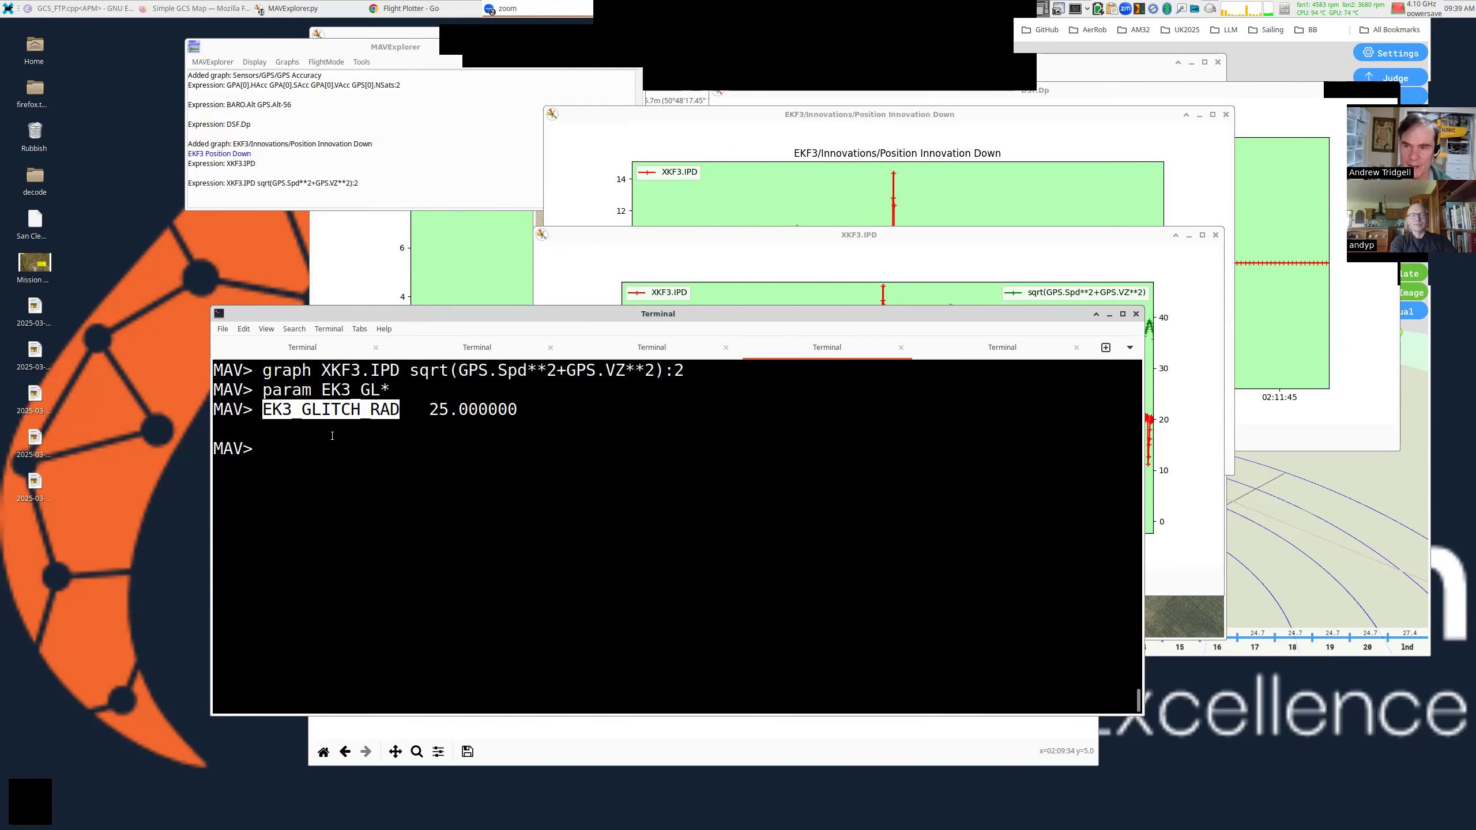
{"action": "left_click", "coordinate": [339, 419]}
{"action": "triple_click", "coordinate": [339, 418]}
{"action": "double_click", "coordinate": [340, 414]}
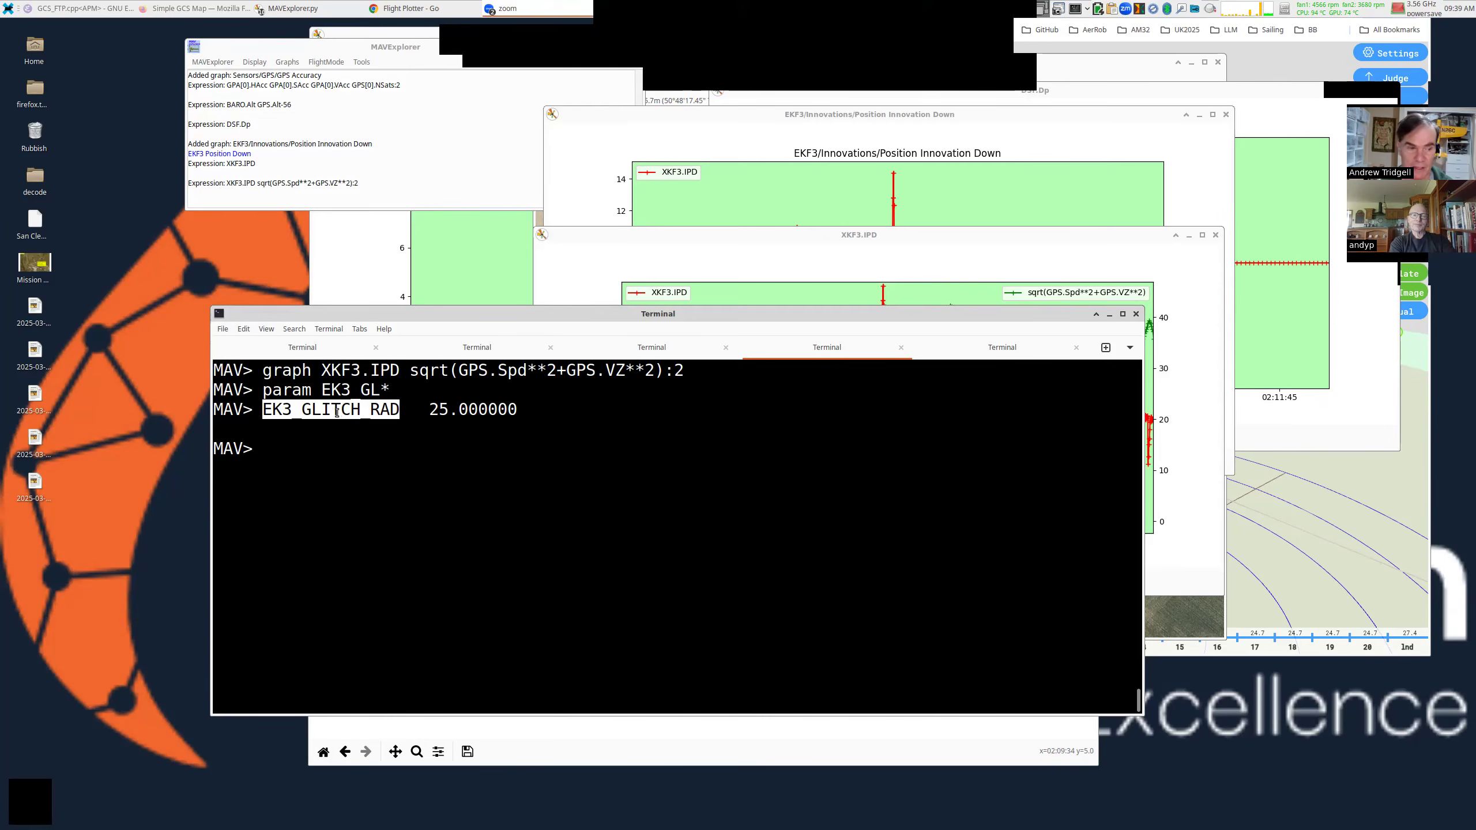
{"action": "double_click", "coordinate": [336, 411]}
{"action": "left_click_drag", "start_coordinate": [871, 397], "coordinate": [724, 496]}
{"action": "left_click_drag", "start_coordinate": [724, 496], "coordinate": [581, 506]}
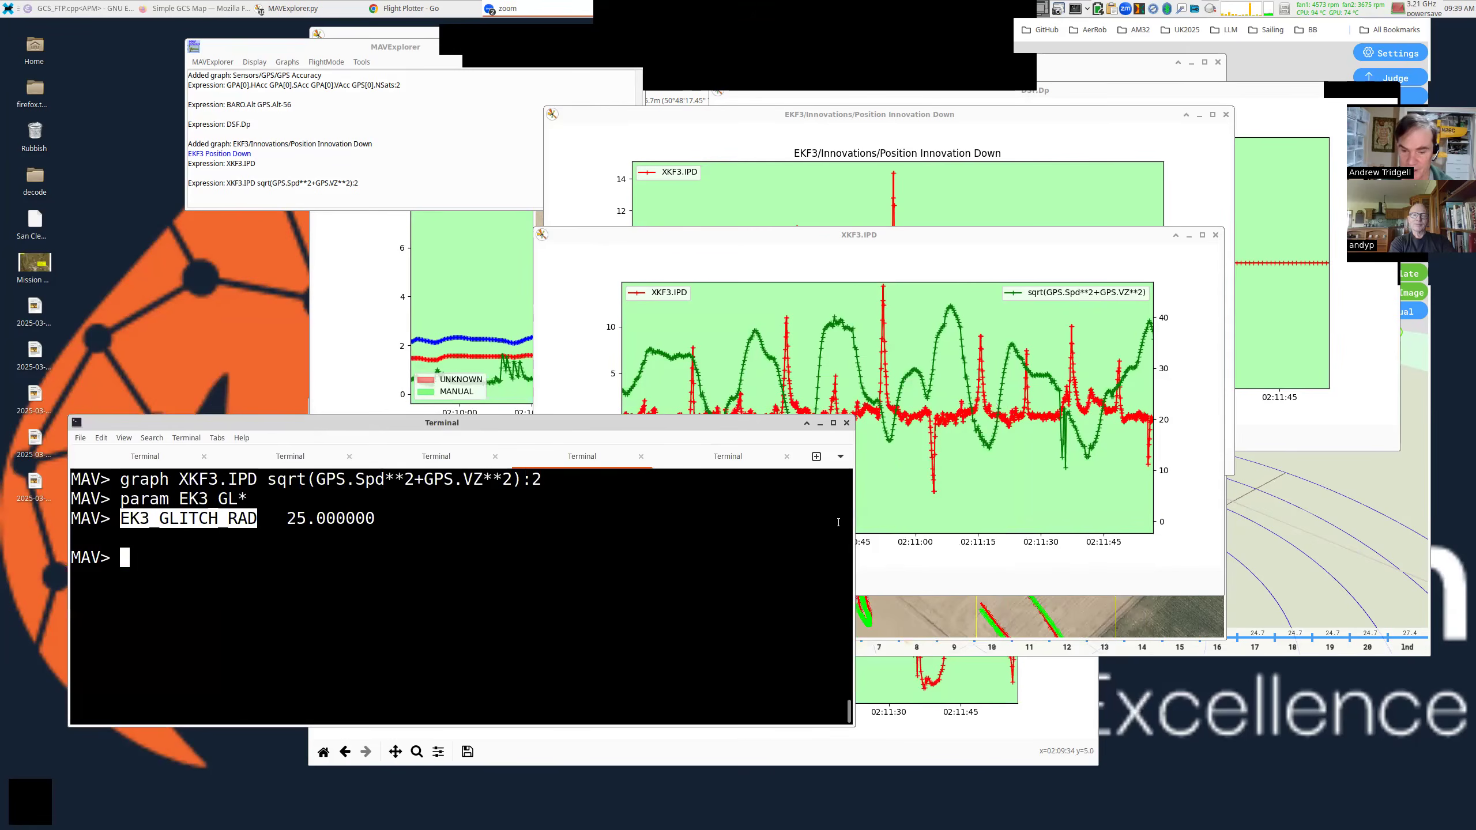
Raise the Flight Plotter window showing the 3D aerobatic flight tracks.
{"action": "left_click", "coordinate": [1240, 537]}
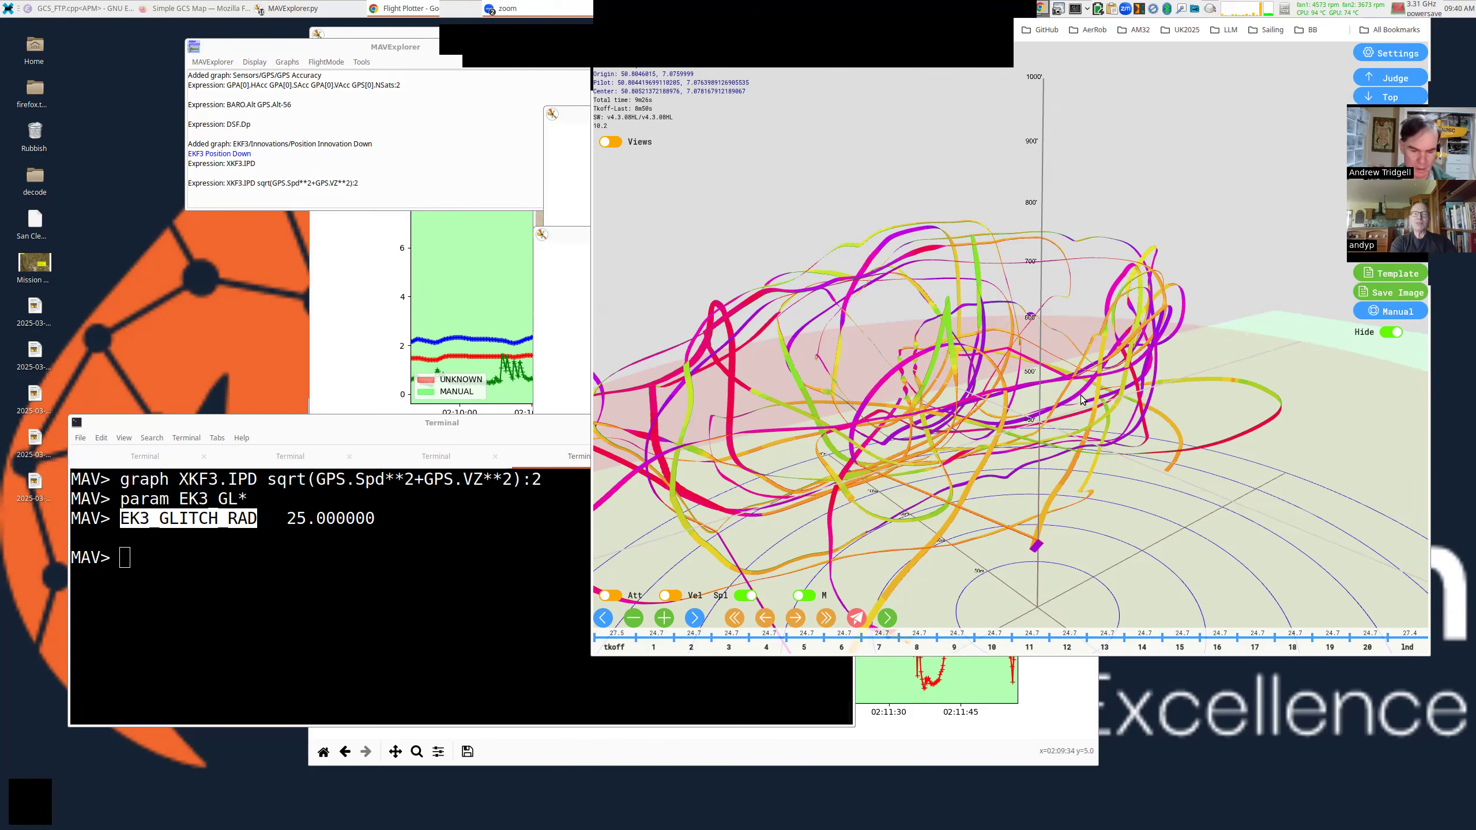
Run devid and widen the console to read the BMP280, HMC5883 and MPU6000 IDs.
{"action": "left_click", "coordinate": [486, 534]}
{"action": "type", "text": "devid"}
{"action": "key", "text": "Return"}
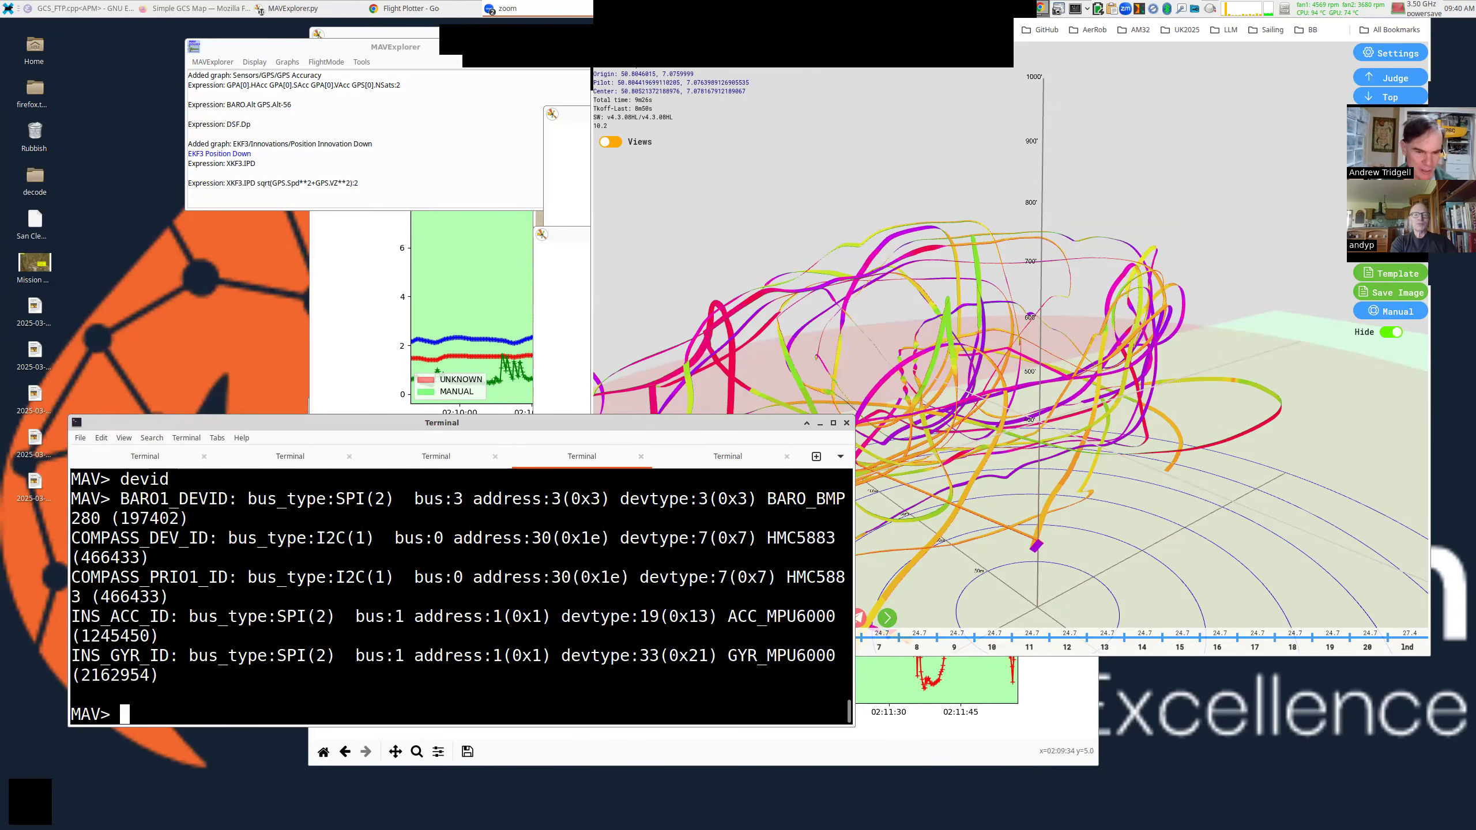
{"action": "left_click_drag", "start_coordinate": [855, 415], "coordinate": [1187, 375]}
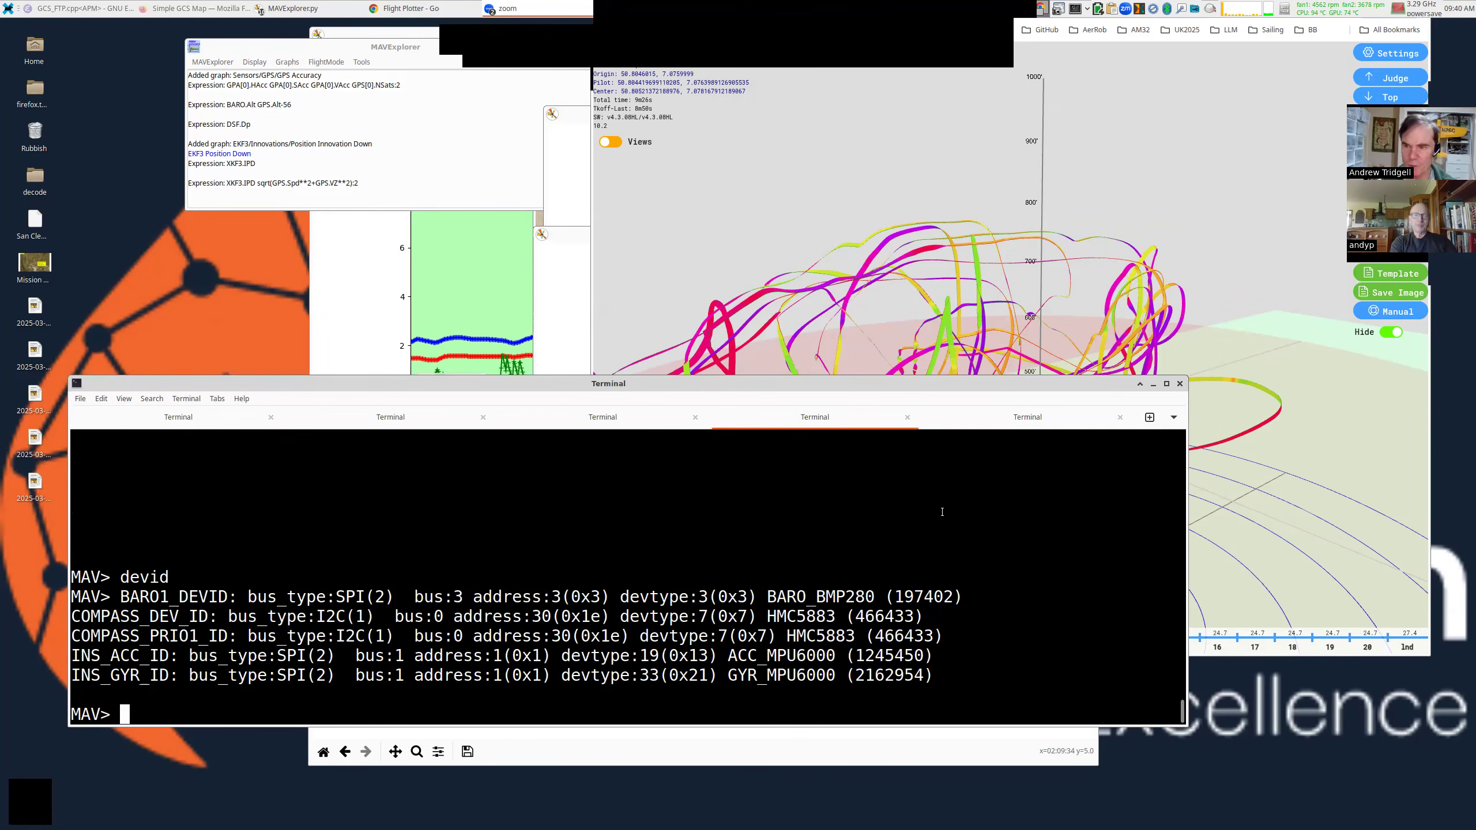
{"action": "double_click", "coordinate": [816, 656]}
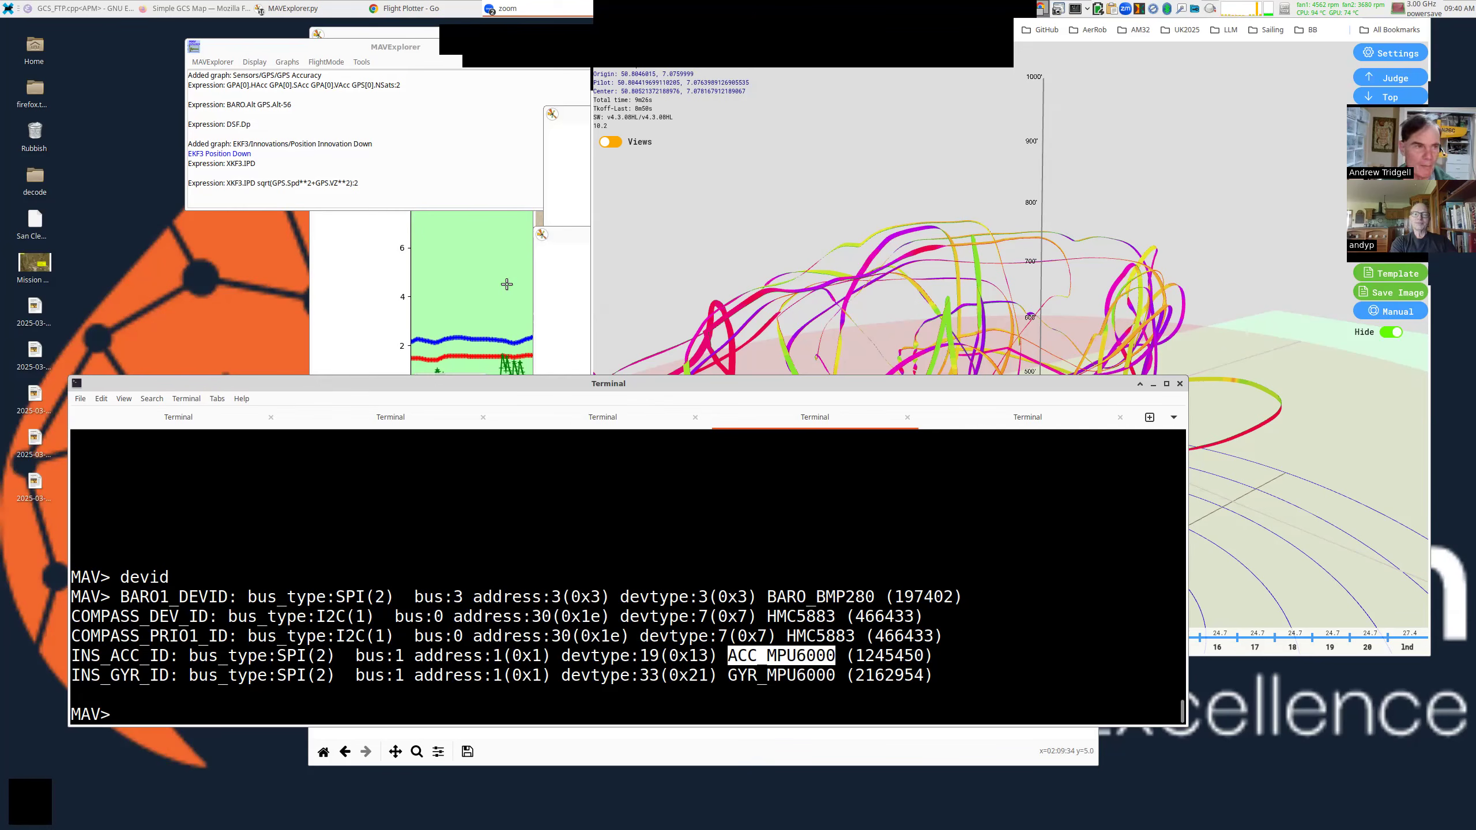
Browse Graphs > Sensors > Compass without choosing one, then return to Flight Plotter.
{"action": "left_click", "coordinate": [283, 63]}
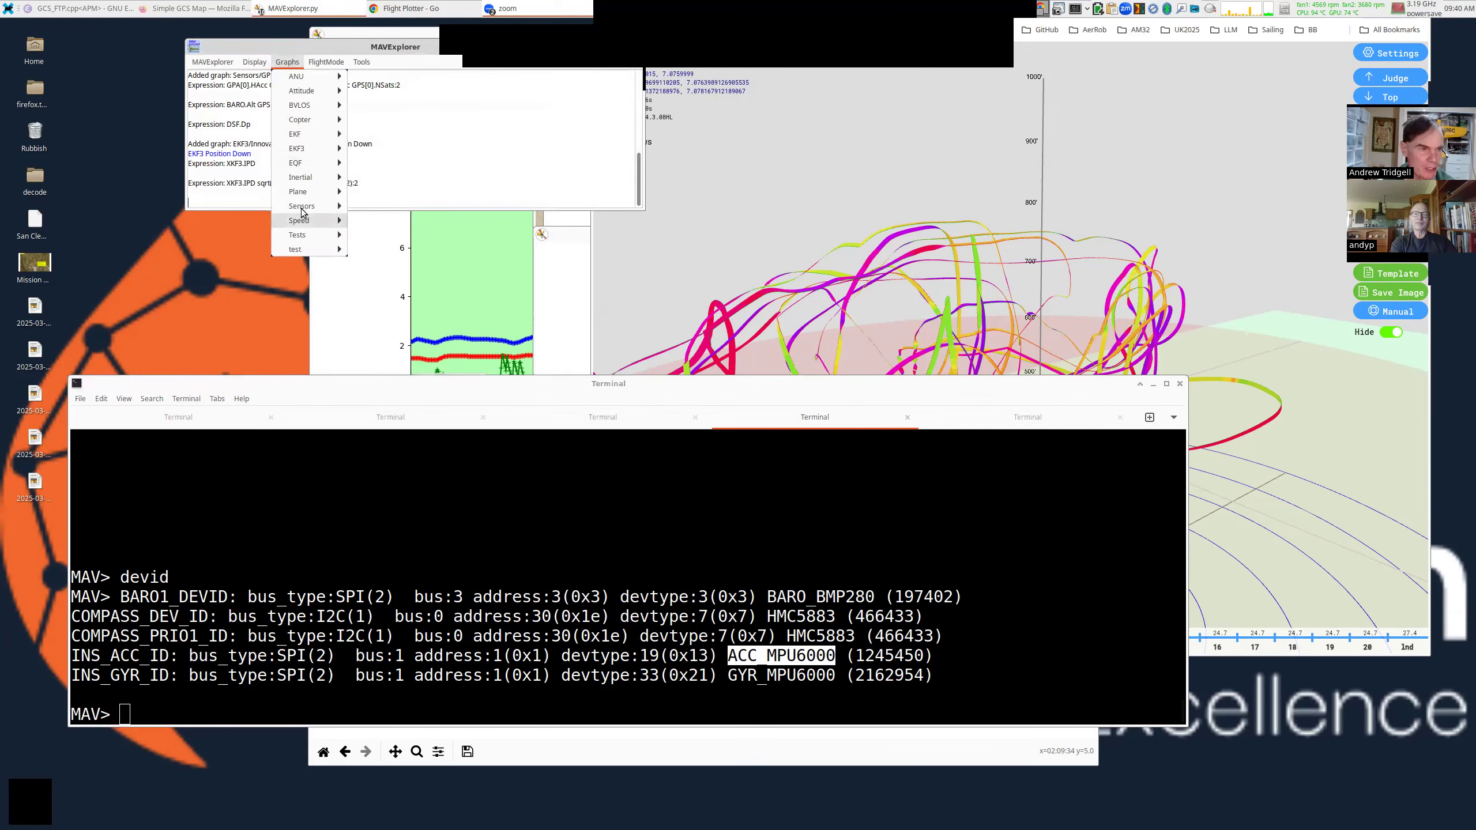
{"action": "mouse_move", "coordinate": [309, 223]}
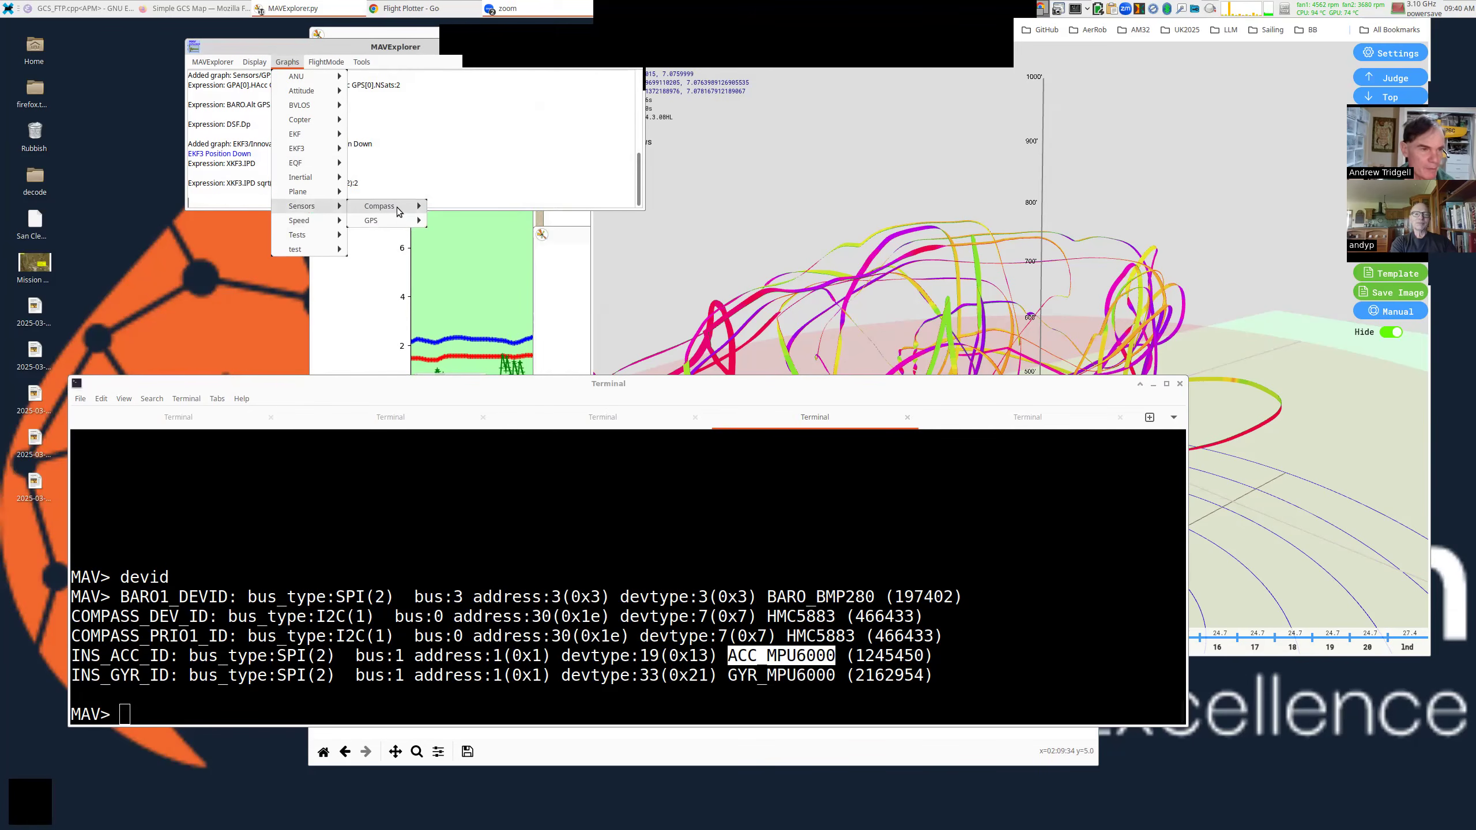
{"action": "mouse_move", "coordinate": [399, 211]}
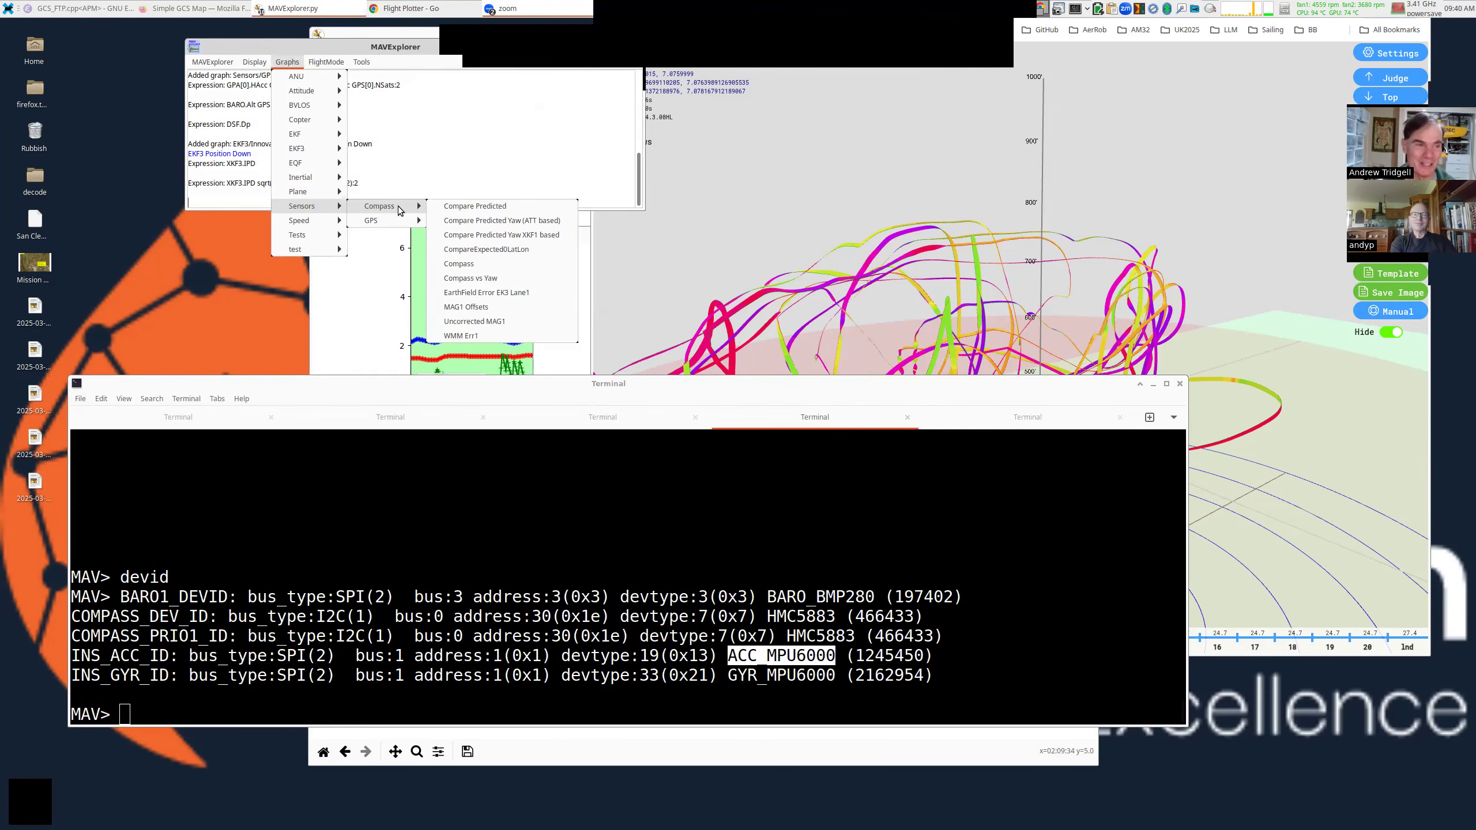
{"action": "left_click", "coordinate": [767, 238]}
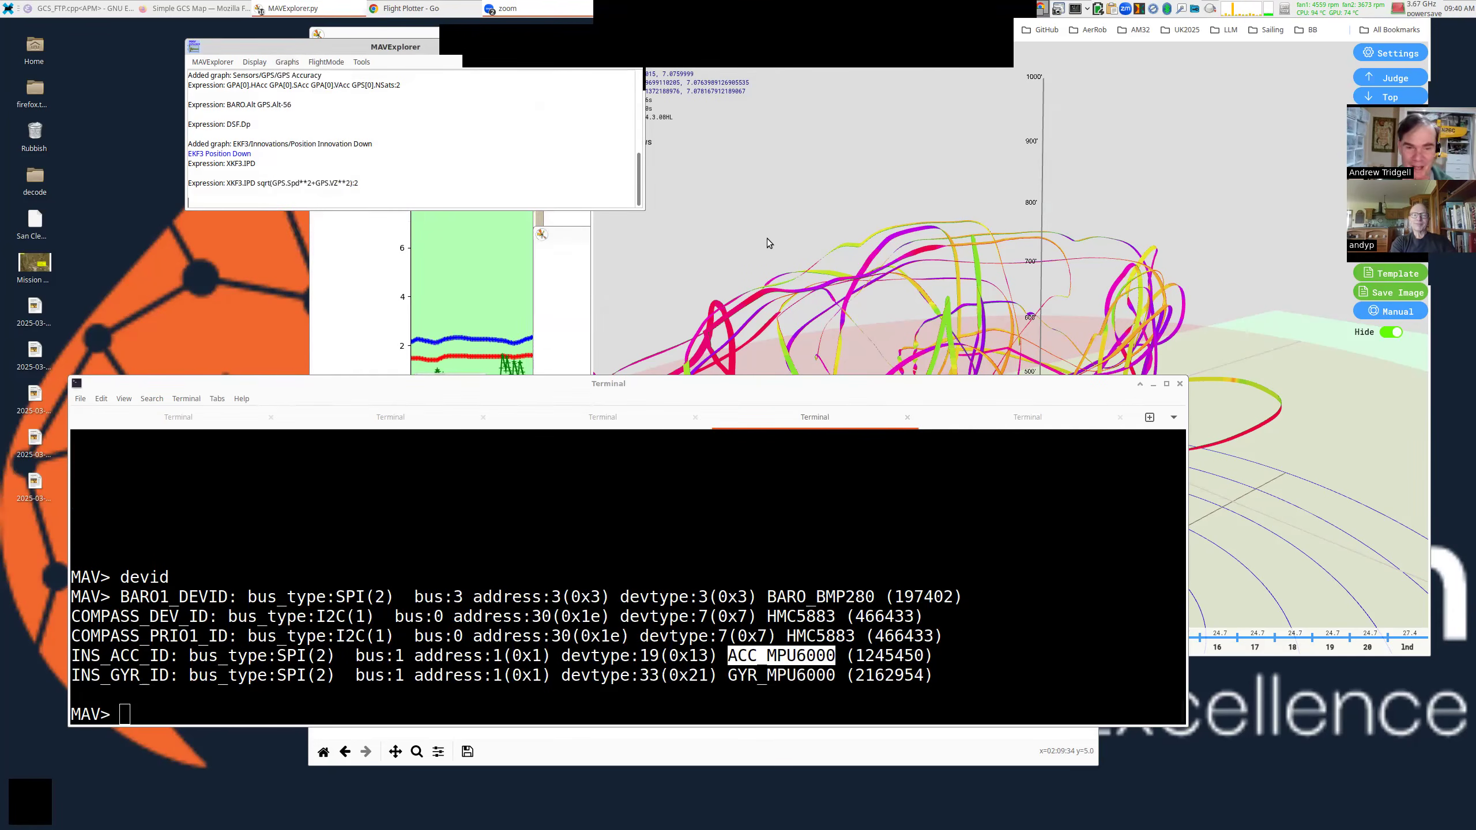
{"action": "left_click", "coordinate": [895, 254]}
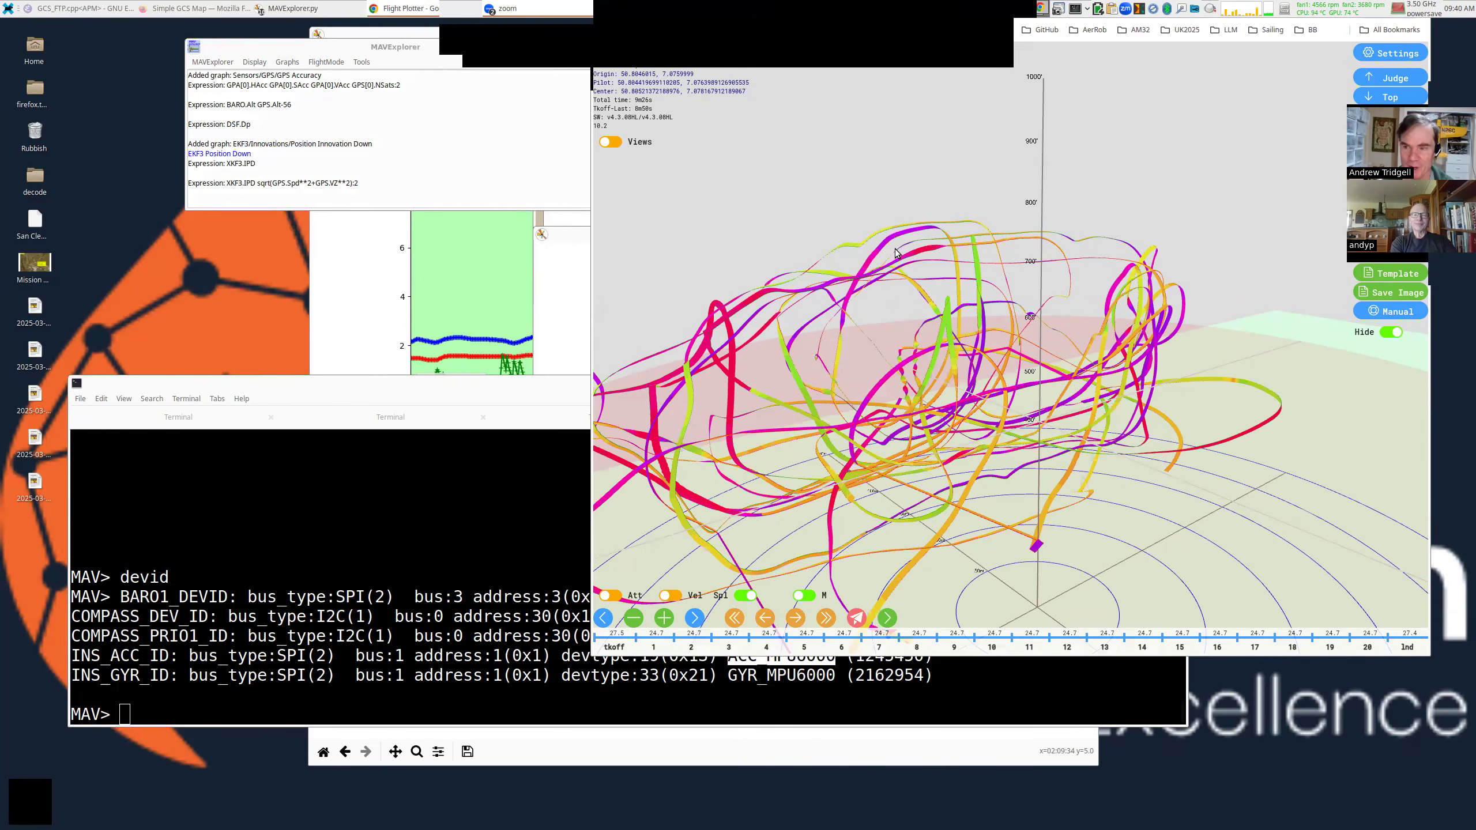
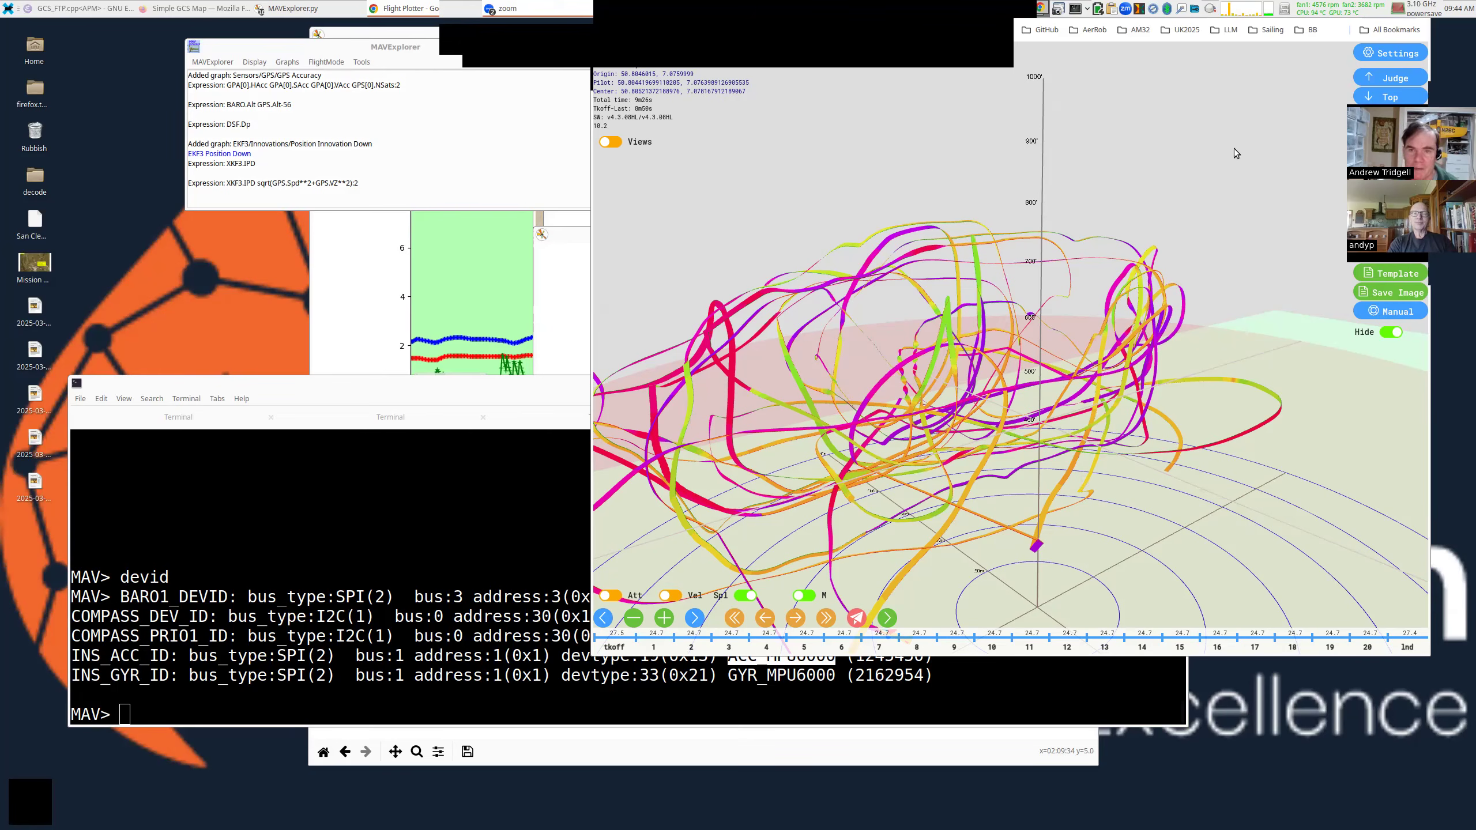
Search Google in a new browser tab for 'holybro f9p ultralight'.
{"action": "left_click_drag", "start_coordinate": [1234, 148], "coordinate": [1022, 274], "text": "alt"}
{"action": "left_click", "coordinate": [1179, 111]}
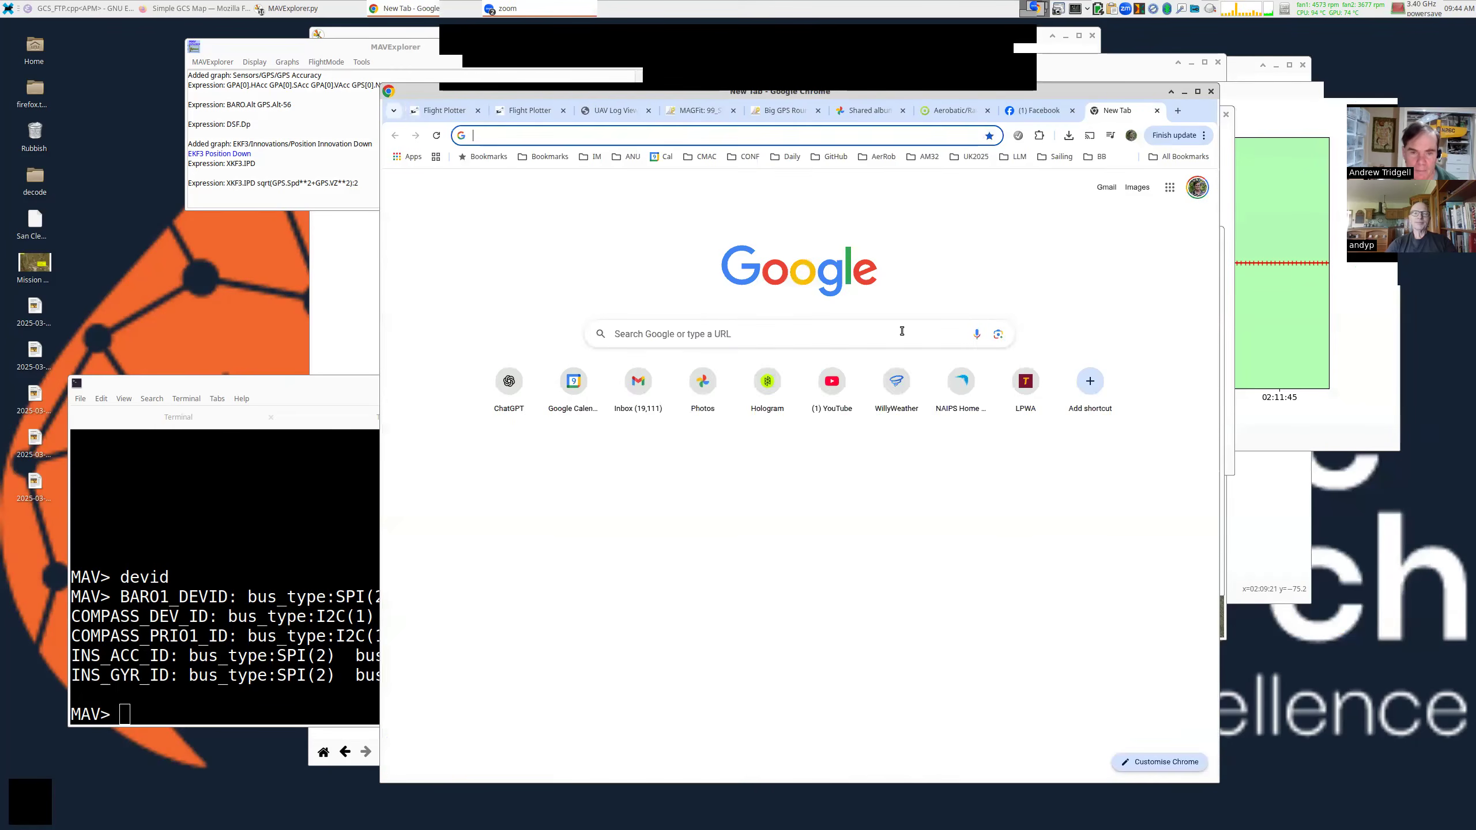
{"action": "left_click", "coordinate": [902, 336]}
{"action": "type", "text": "hol"}
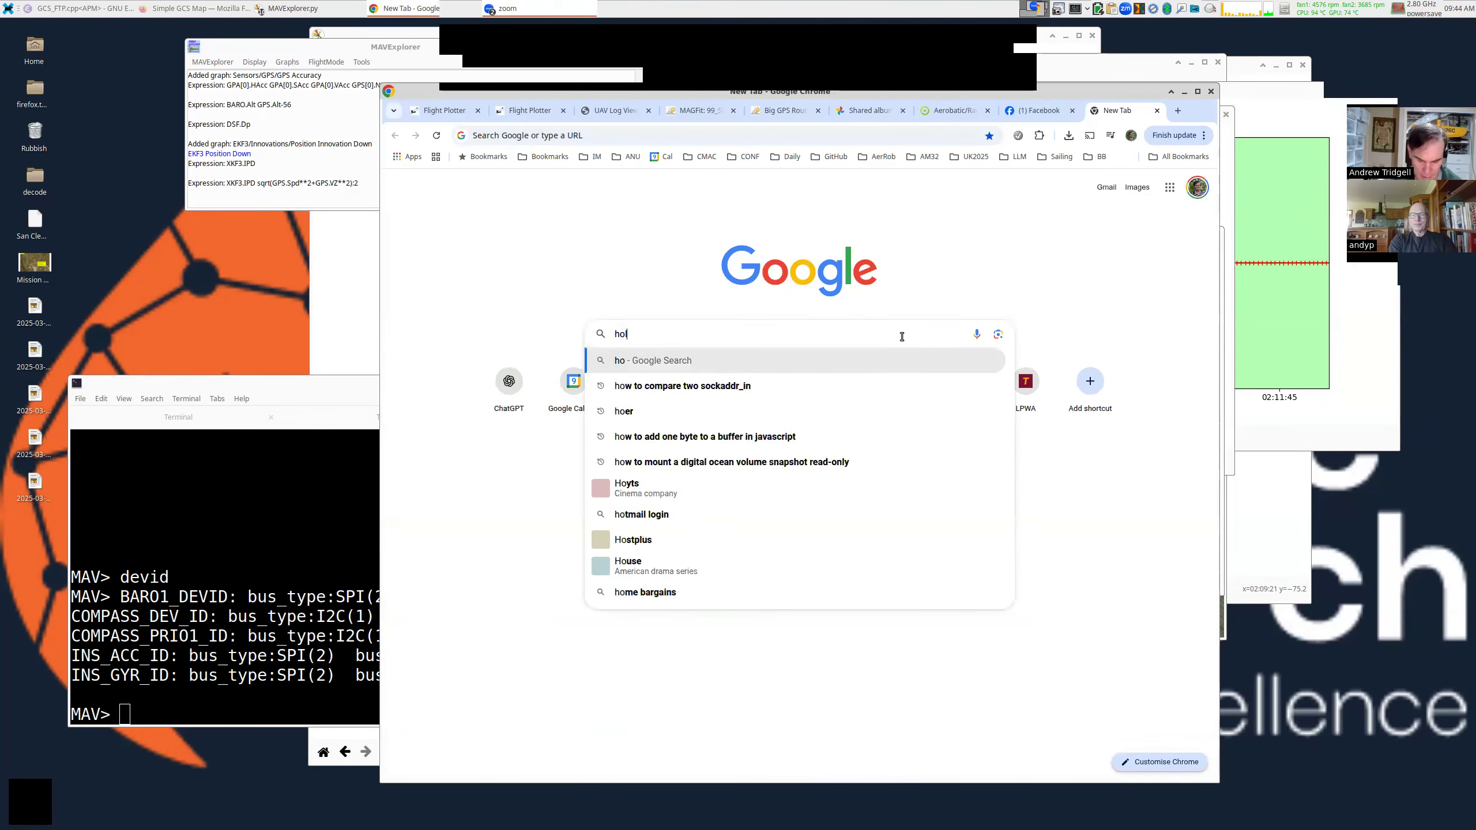
{"action": "type", "text": "ybro F9P"}
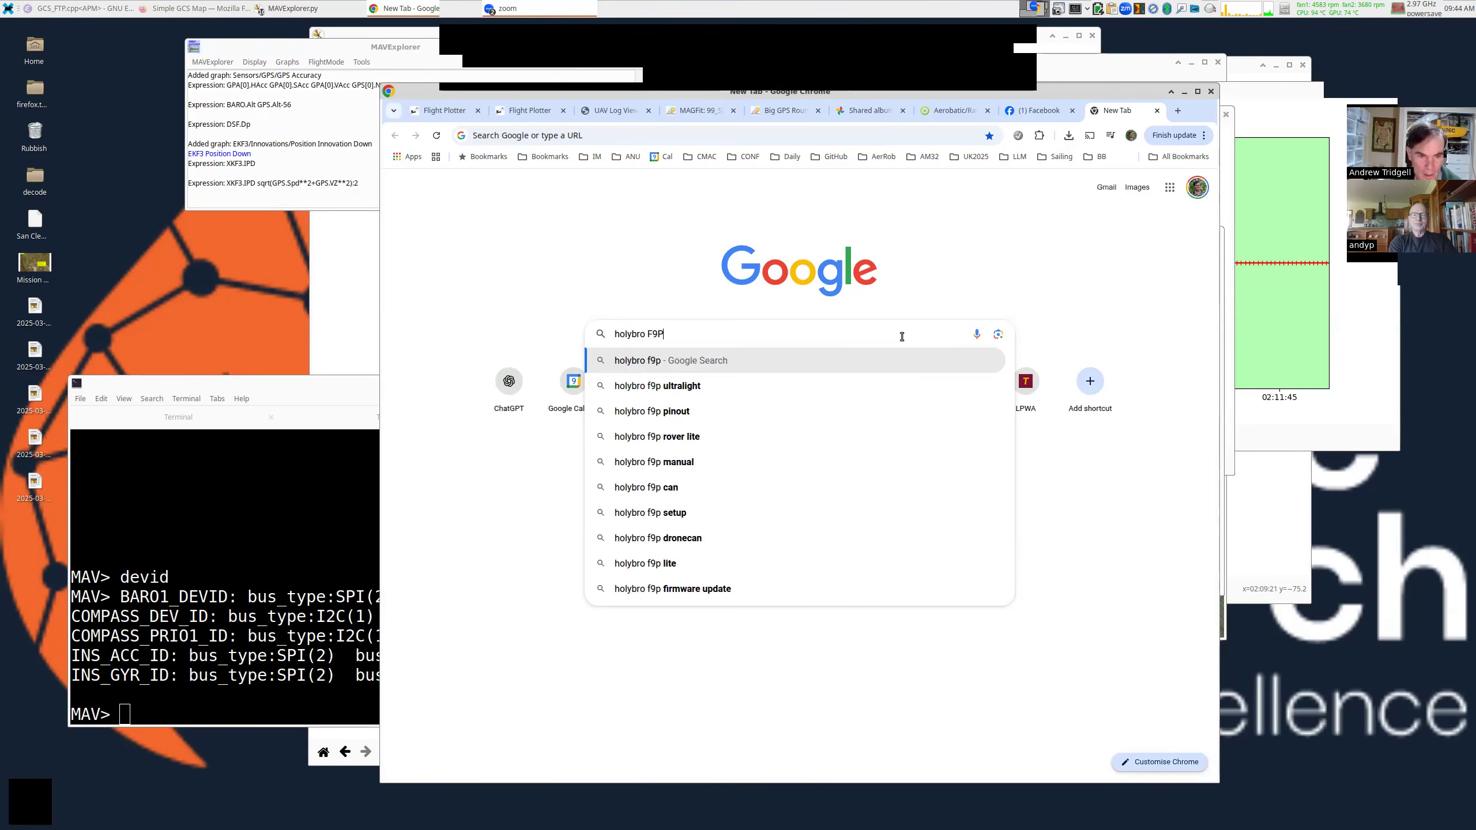
{"action": "key", "text": "Down"}
{"action": "key", "text": "Return"}
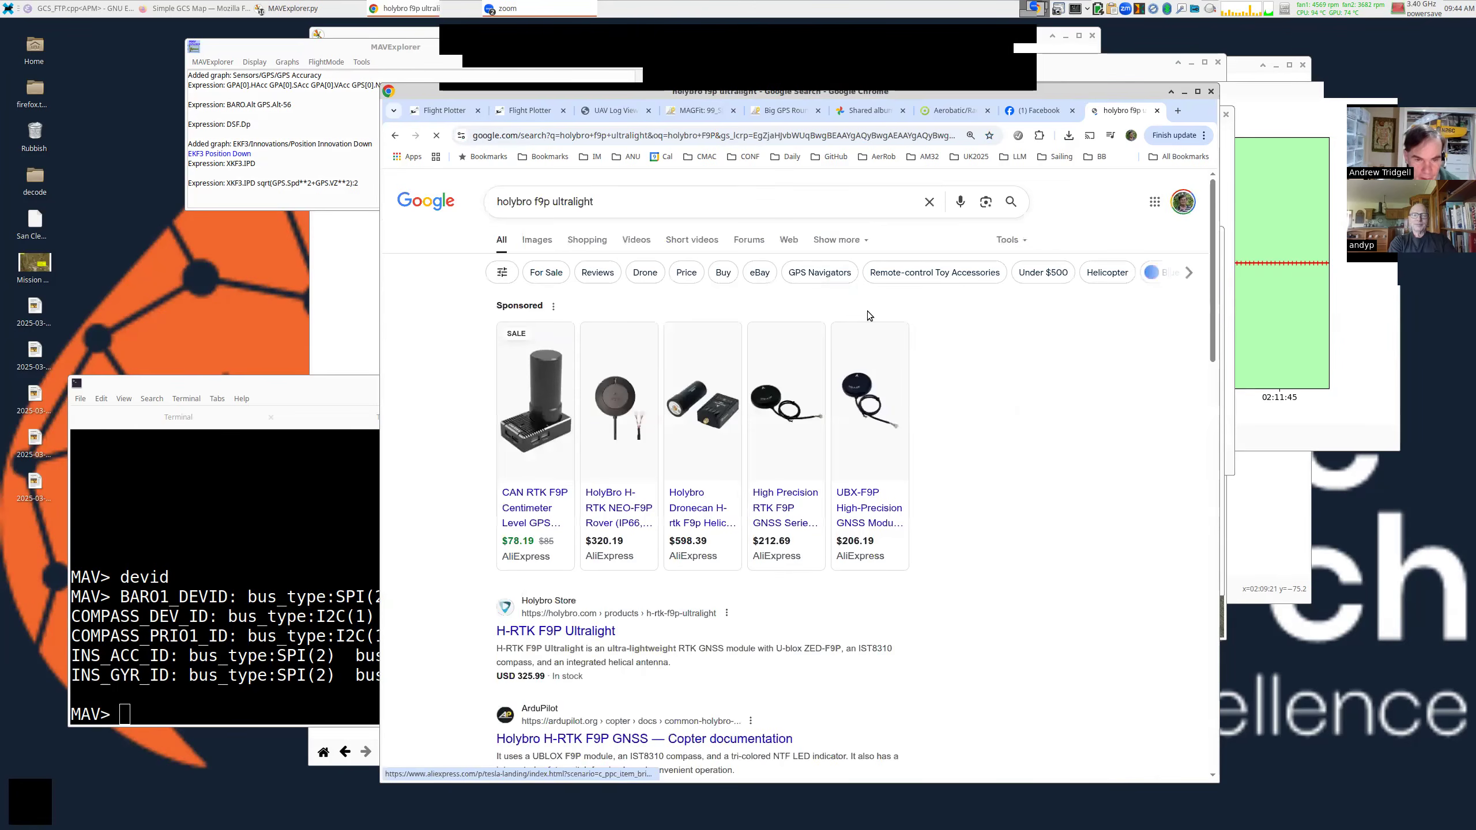
Open the Holybro Store's H-RTK F9P Ultralight product page from the search results.
{"action": "left_click_drag", "start_coordinate": [867, 312], "coordinate": [898, 288]}
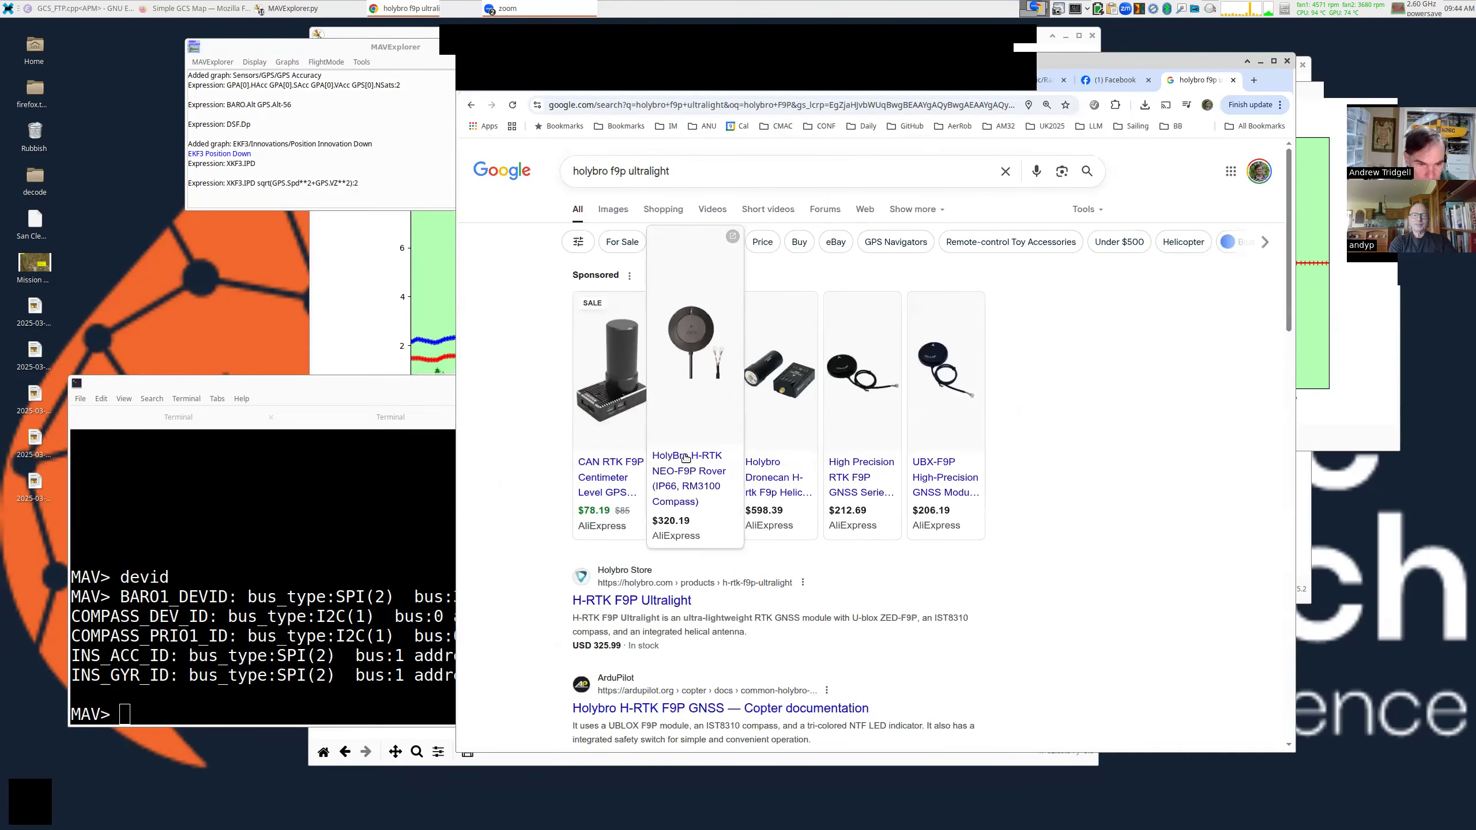
{"action": "scroll", "coordinate": [686, 458], "scroll_direction": "down", "scroll_amount": 1}
{"action": "left_click", "coordinate": [663, 531]}
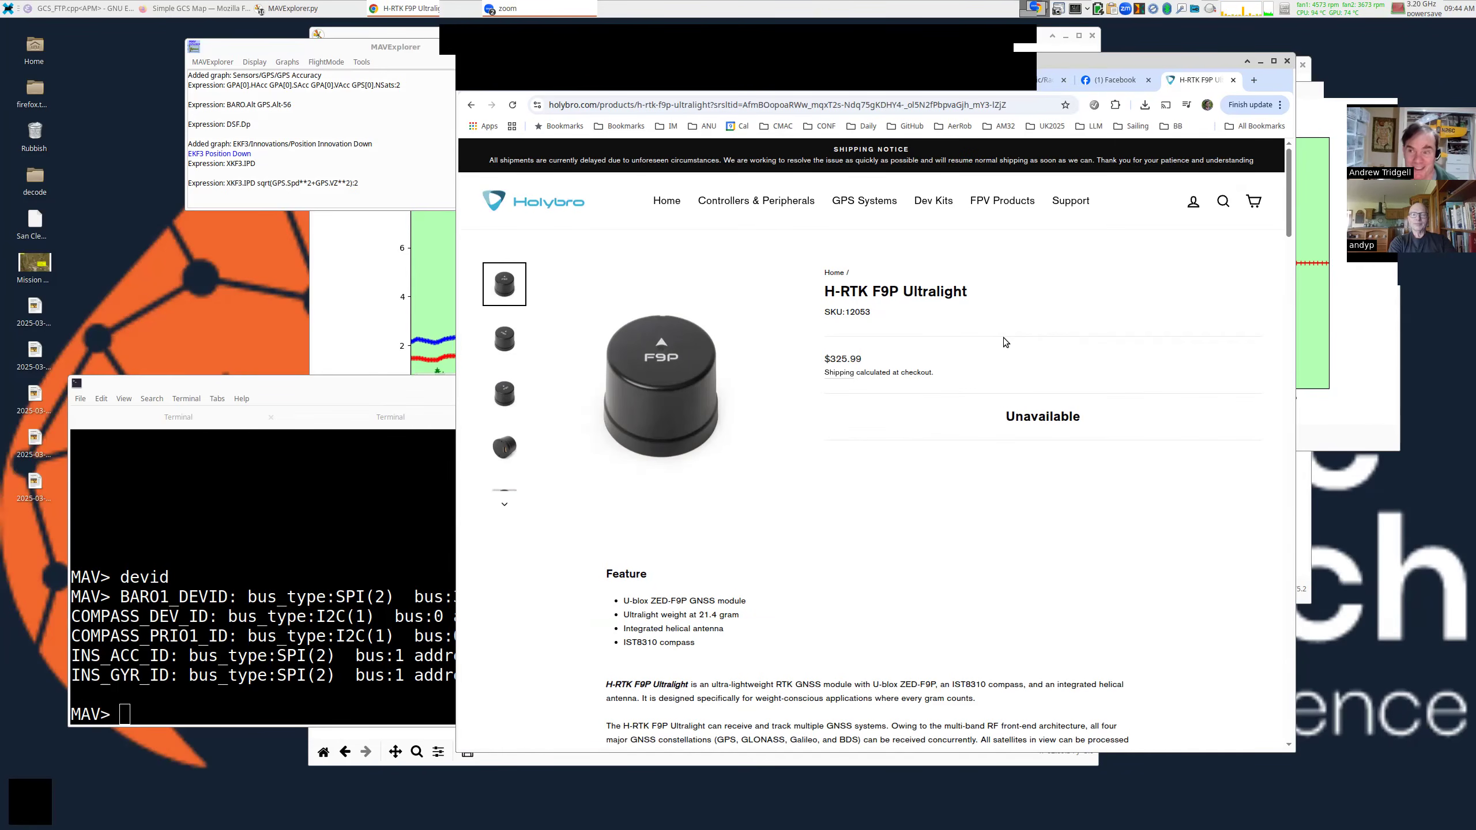
{"action": "scroll", "coordinate": [892, 384], "scroll_direction": "down", "scroll_amount": 3}
{"action": "scroll", "coordinate": [852, 360], "scroll_direction": "up", "scroll_amount": 3}
{"action": "scroll", "coordinate": [737, 509], "scroll_direction": "down", "scroll_amount": 2}
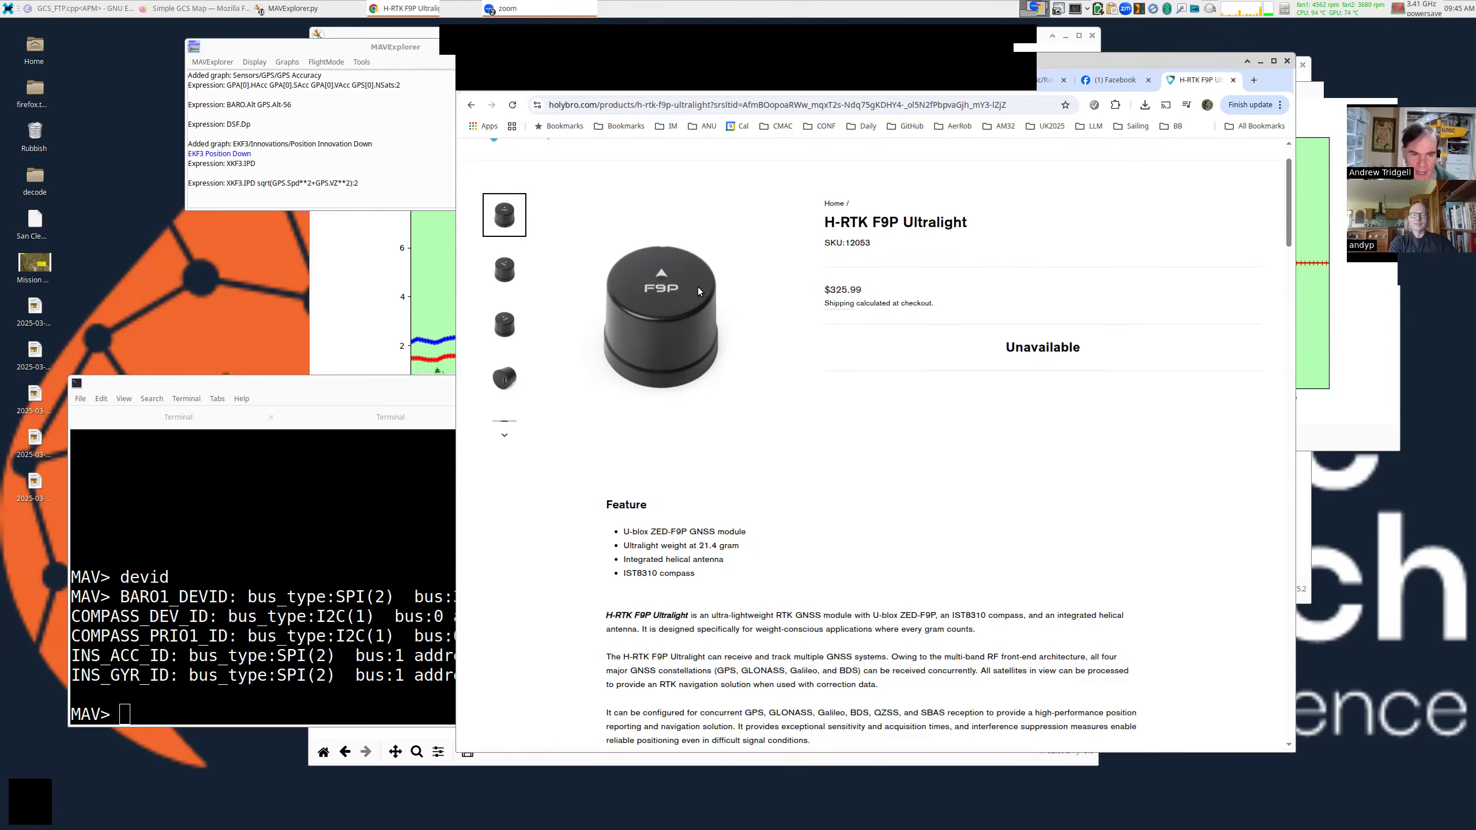
{"action": "scroll", "coordinate": [870, 295], "scroll_direction": "down", "scroll_amount": 1}
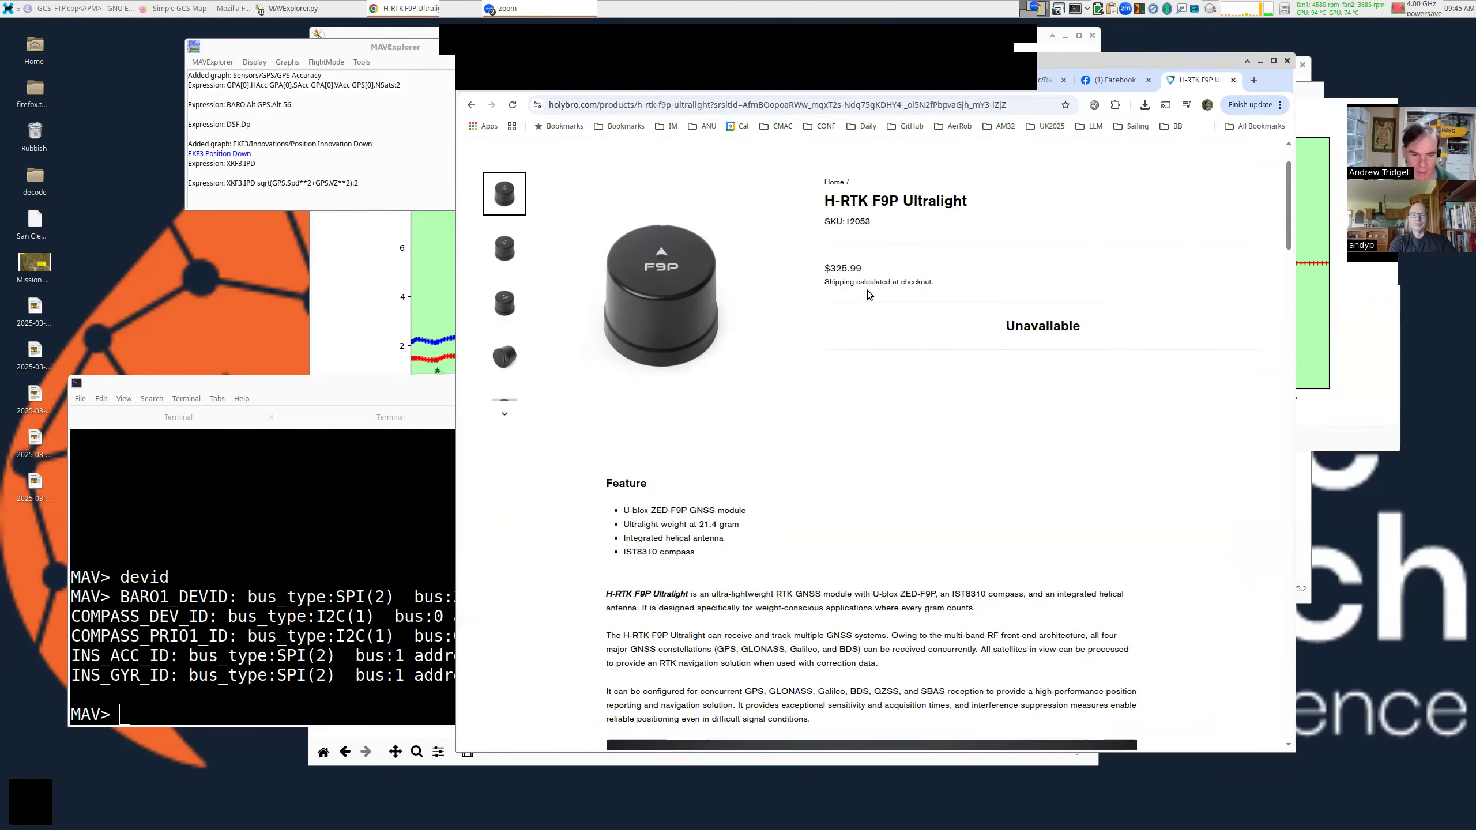
{"action": "scroll", "coordinate": [868, 292], "scroll_direction": "down", "scroll_amount": 3}
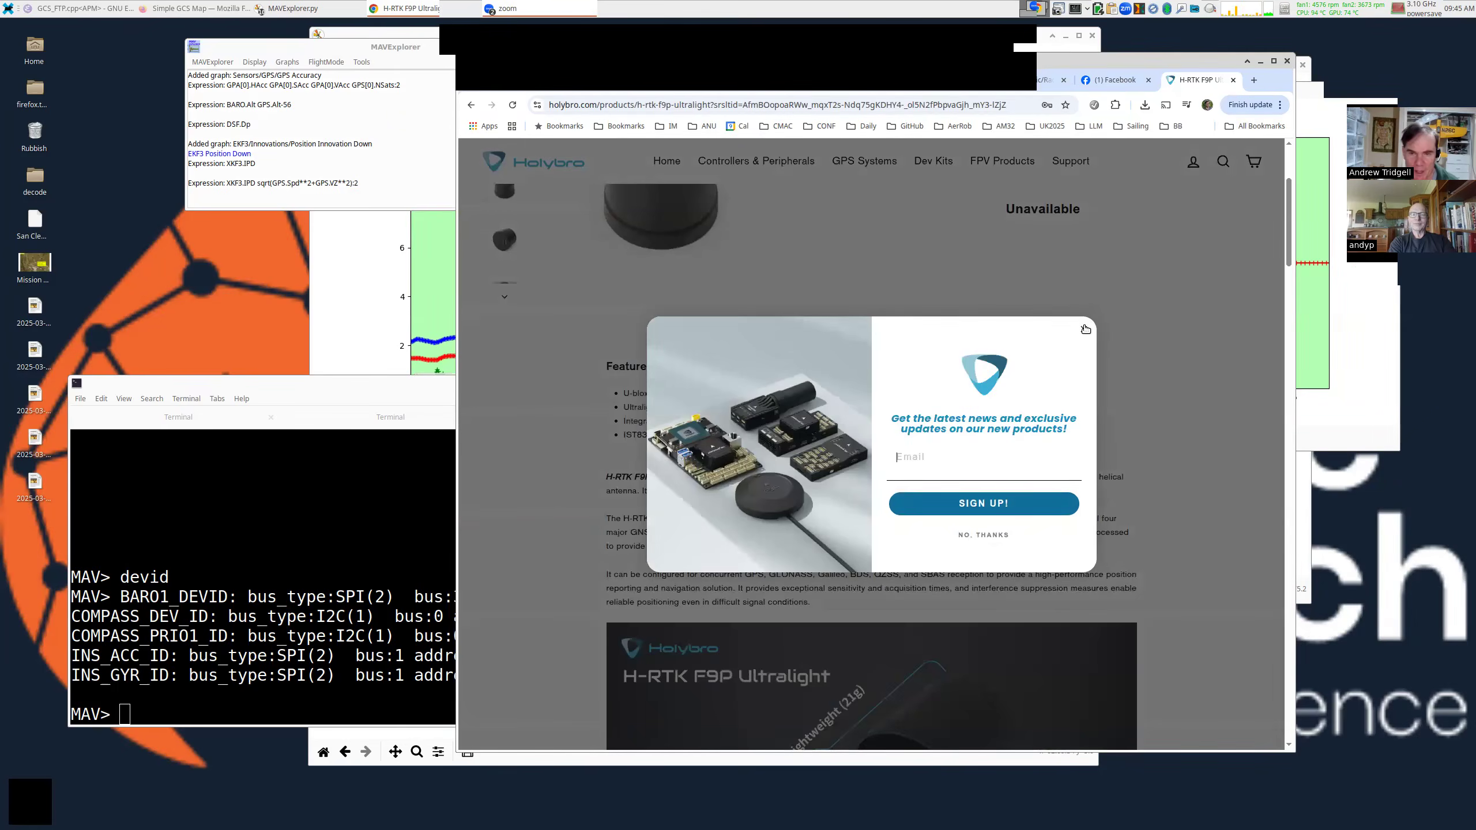
Dismiss the newsletter popup, close the H-RTK F9P page, and slightly rotate the 3D flight ribbon.
{"action": "left_click", "coordinate": [1084, 329]}
{"action": "scroll", "coordinate": [1039, 298], "scroll_direction": "up", "scroll_amount": 3}
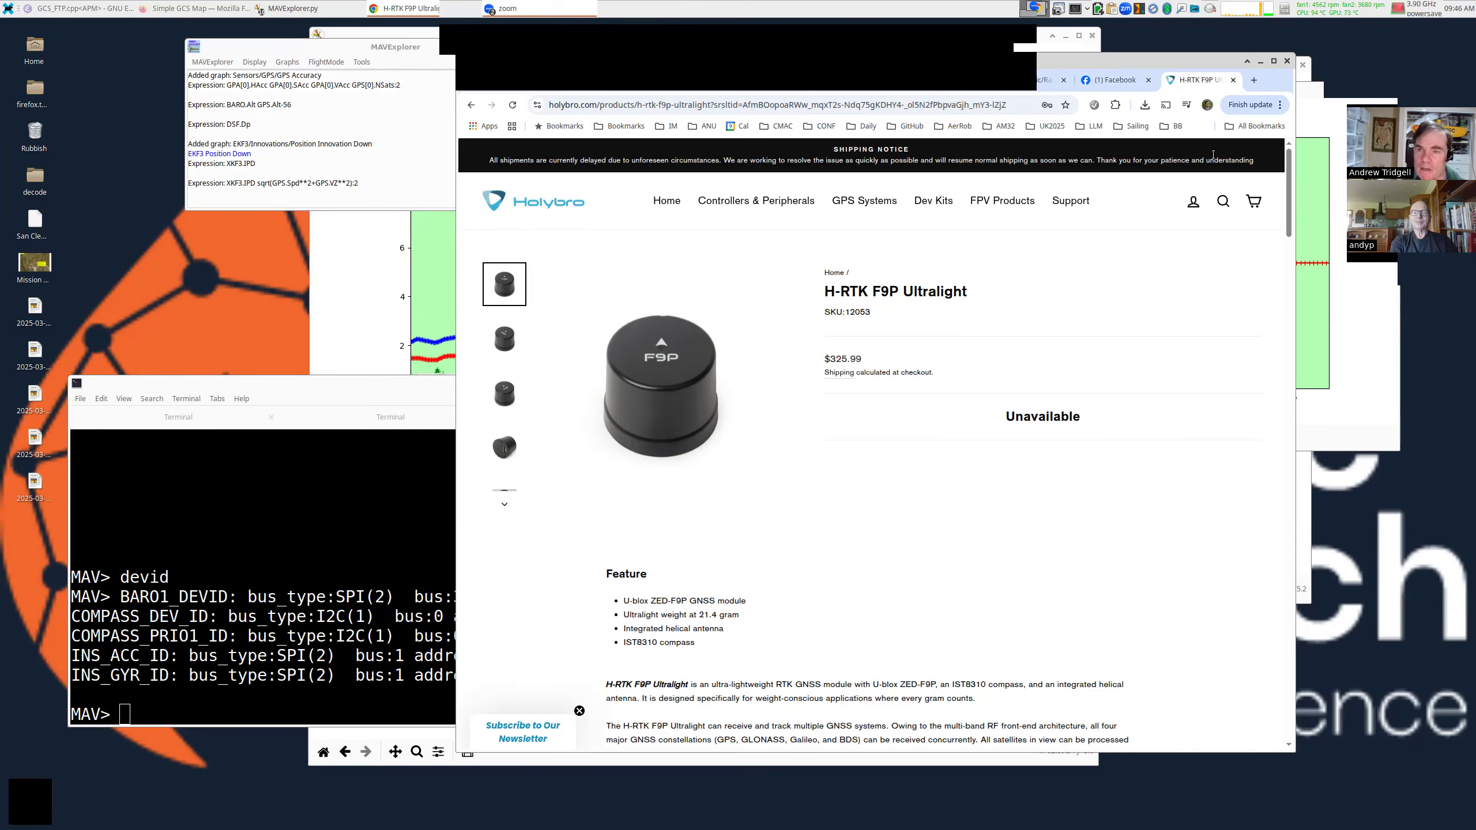
{"action": "left_click", "coordinate": [1233, 82]}
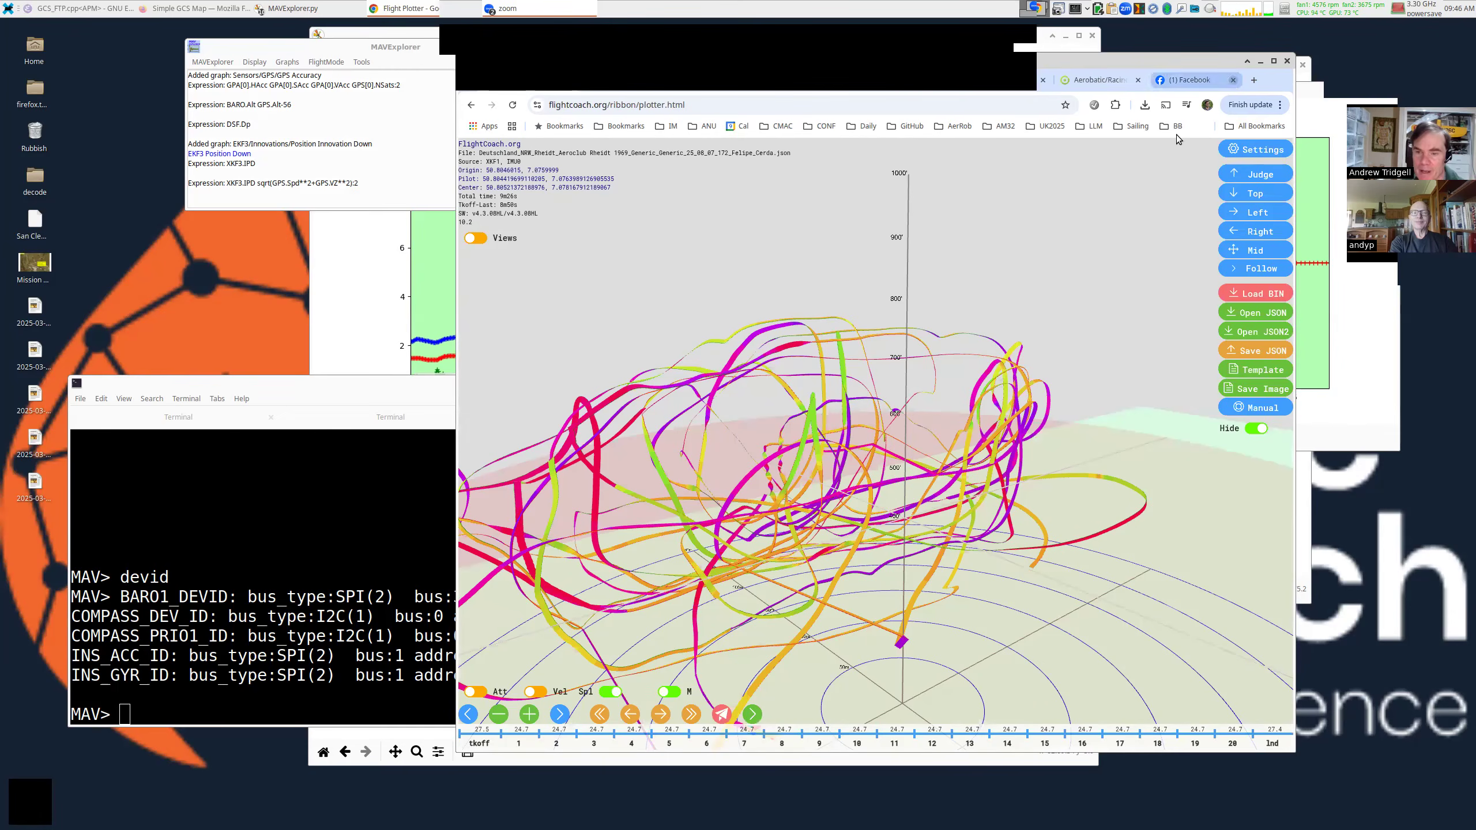
{"action": "left_click_drag", "start_coordinate": [867, 434], "coordinate": [861, 417]}
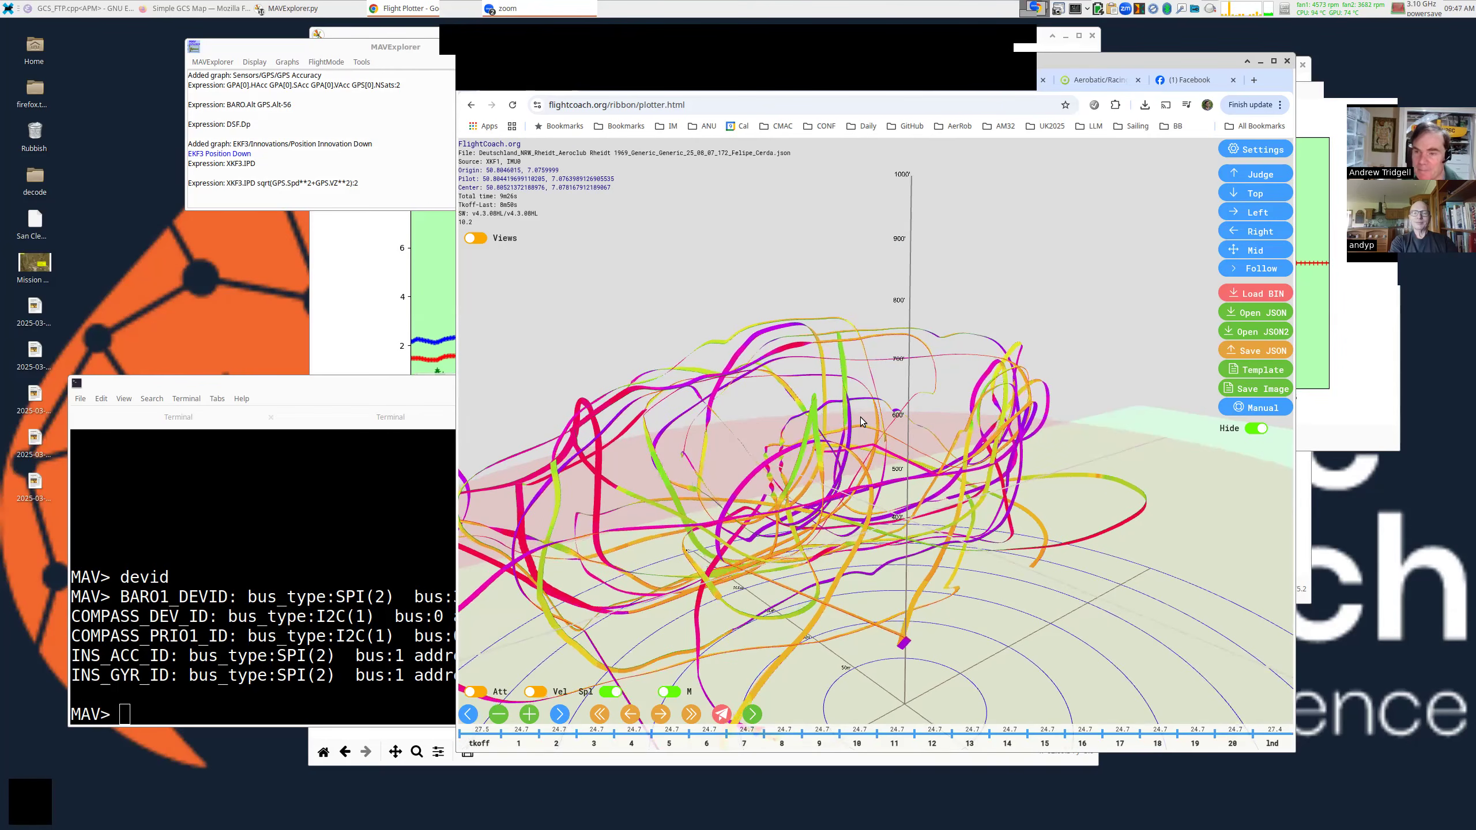